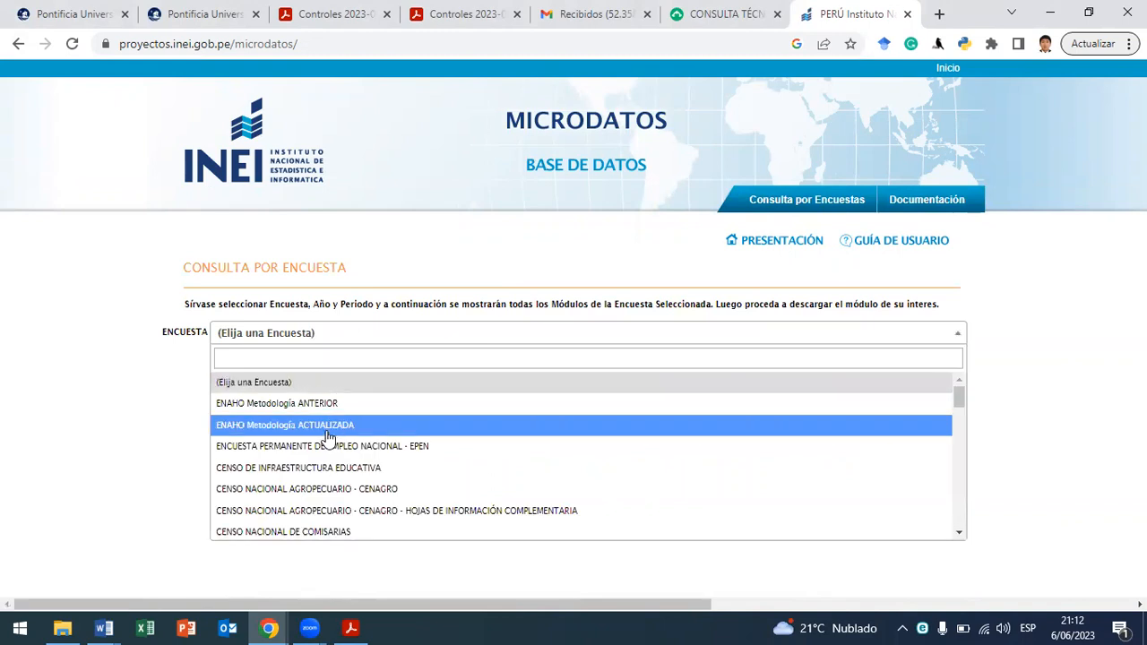
Step: Query the ENAHO Metodología ACTUALIZADA survey, Condiciones de vida y pobreza - ENAHO PANEL, for year 2021 and period 2017 Anual - 2021 Anual
click(327, 433)
click(361, 351)
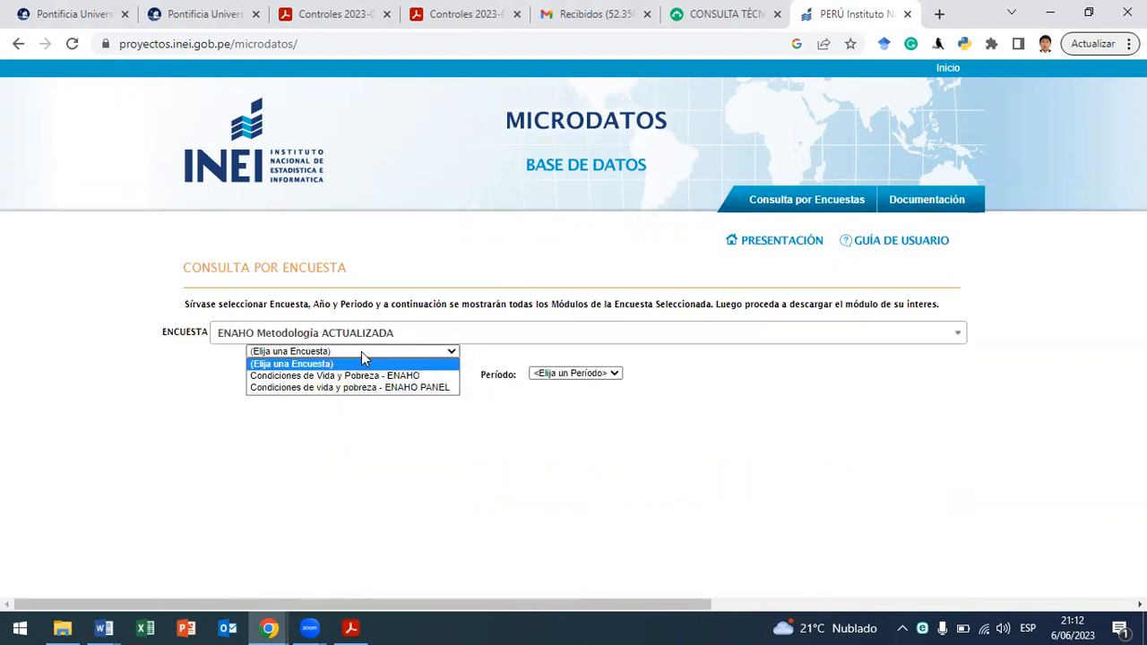
click(430, 388)
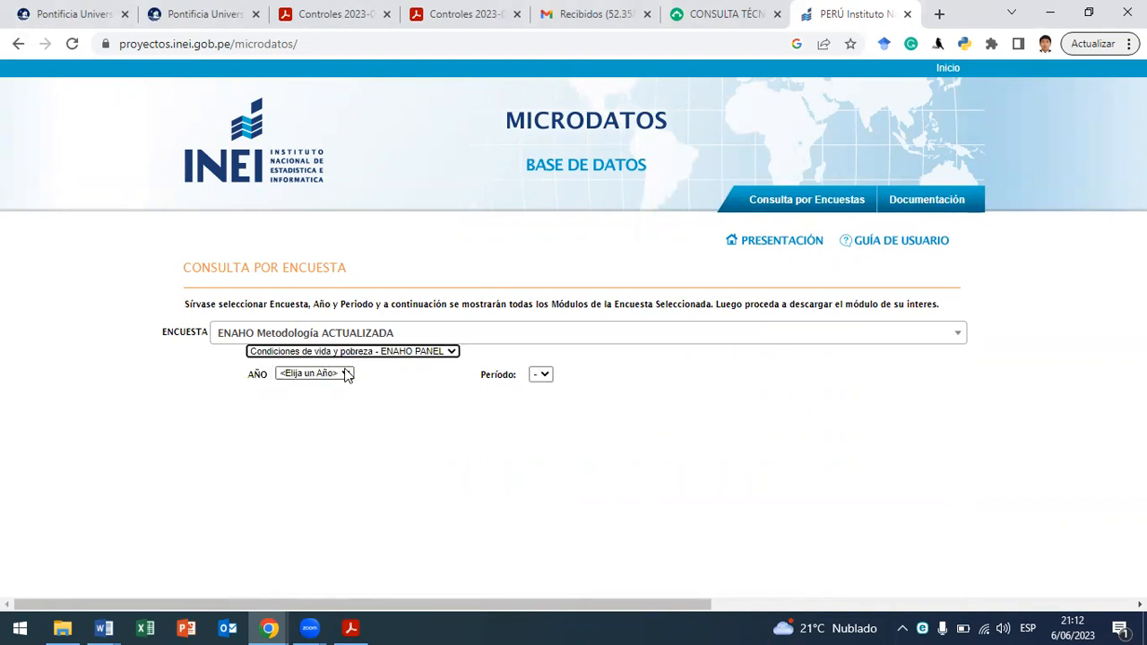
click(346, 374)
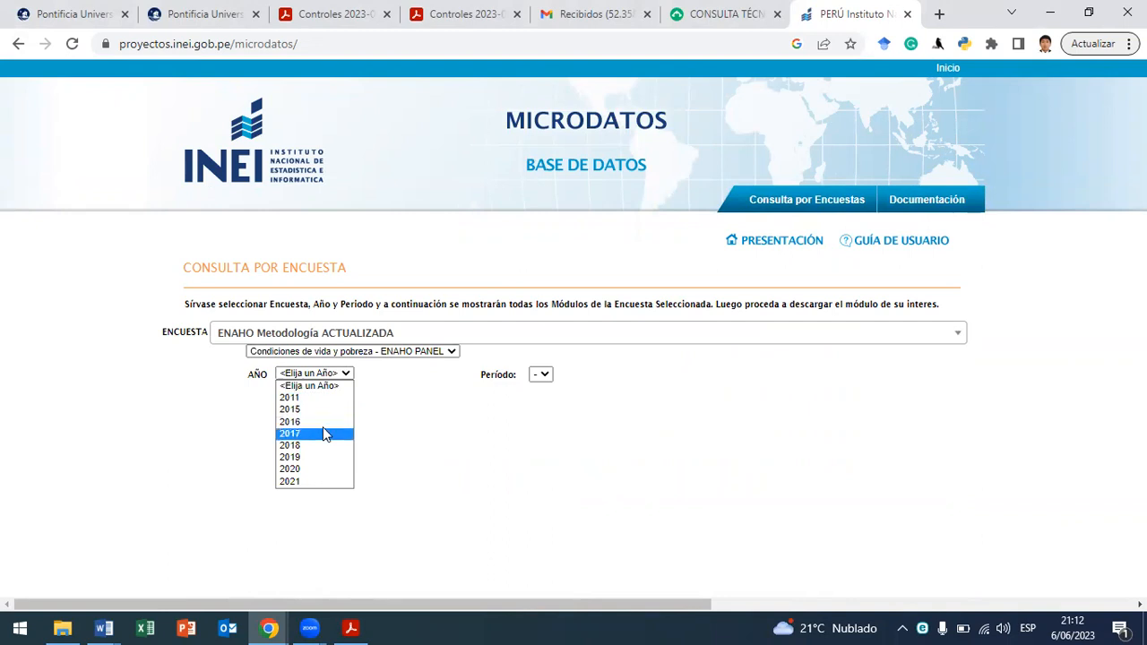
click(320, 473)
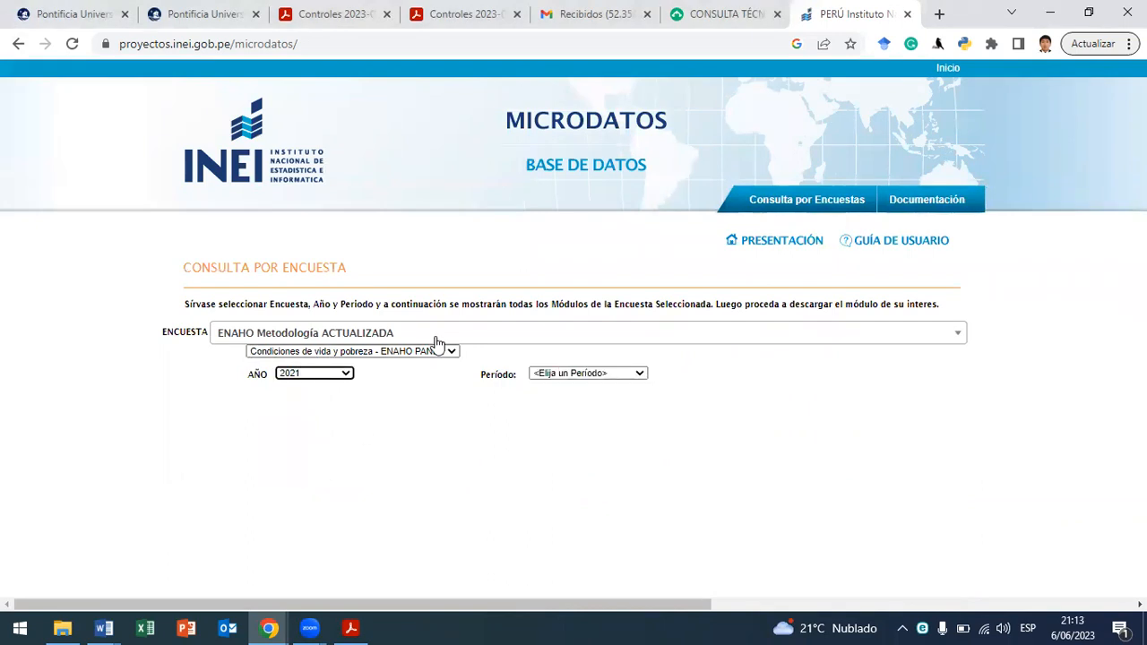
click(639, 376)
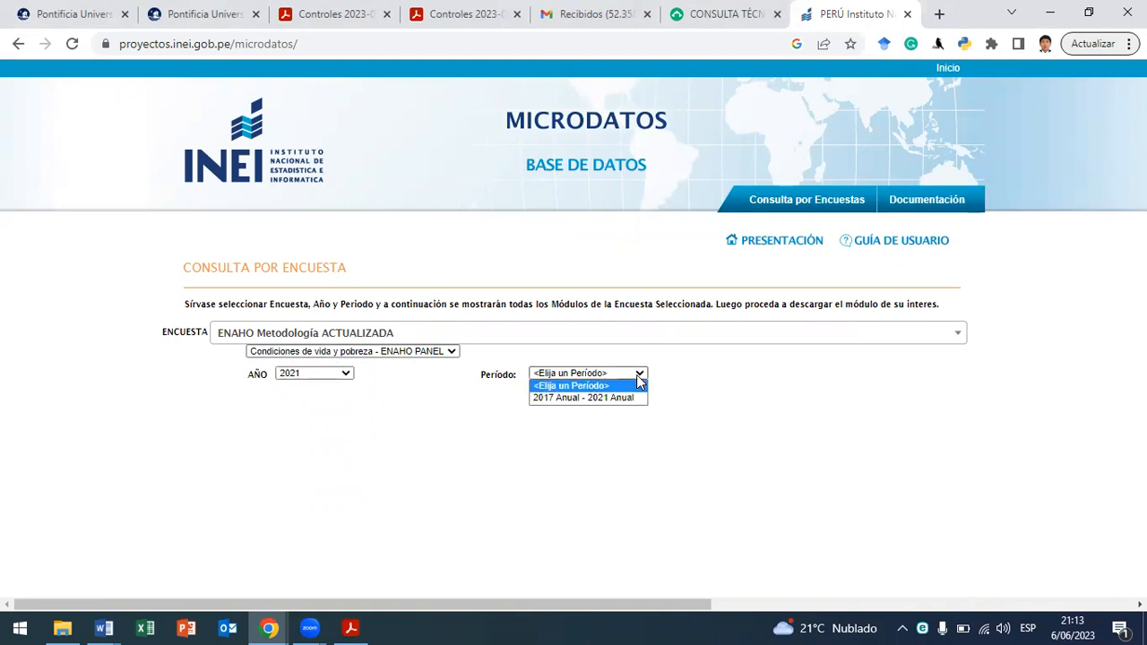
click(573, 399)
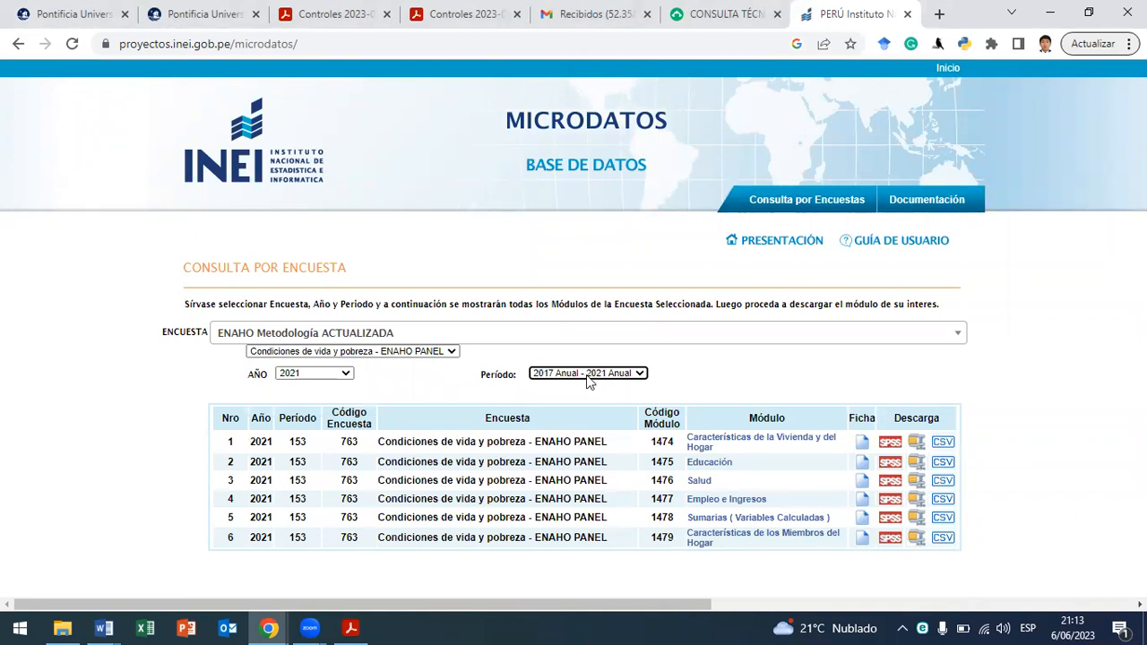
click(736, 364)
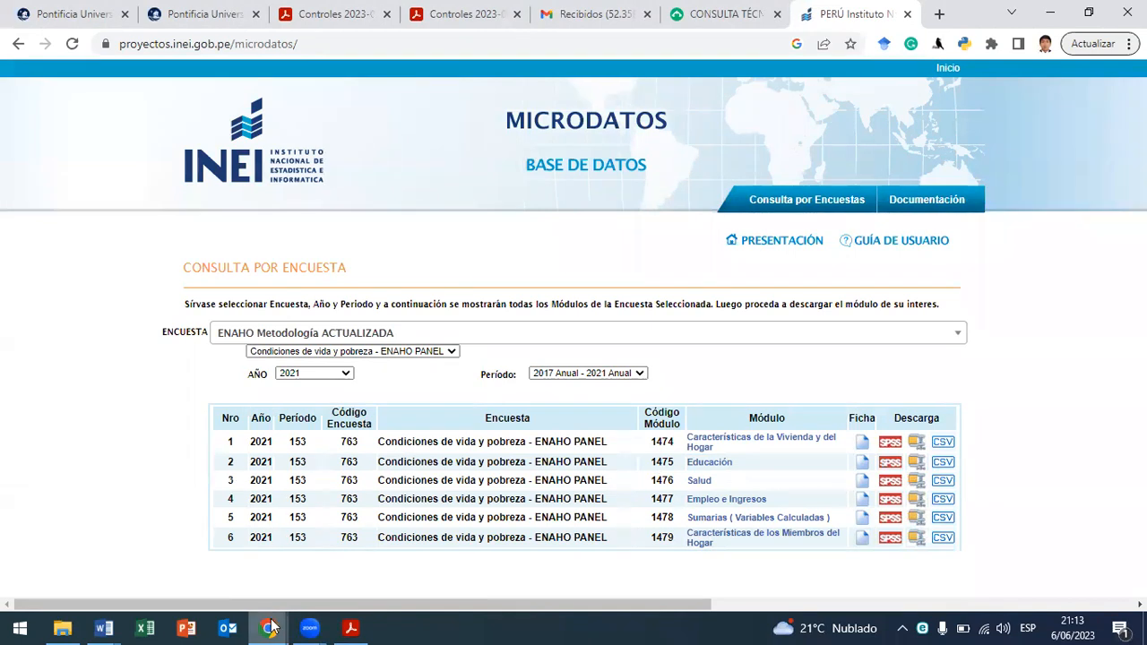
mouse_move(271, 627)
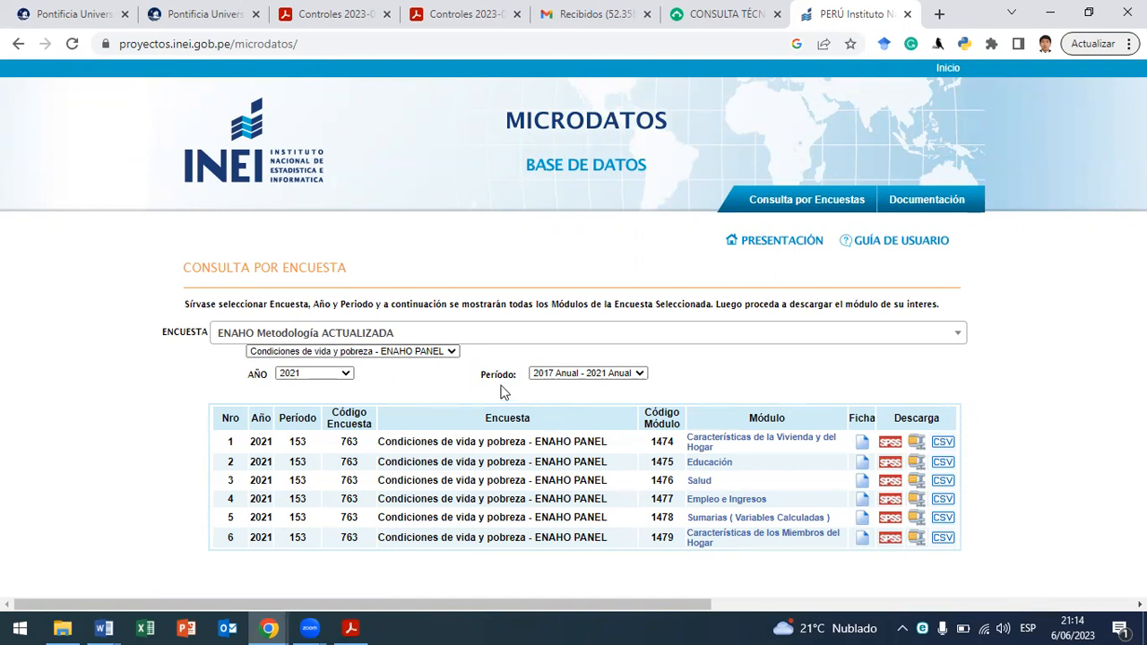
click(439, 352)
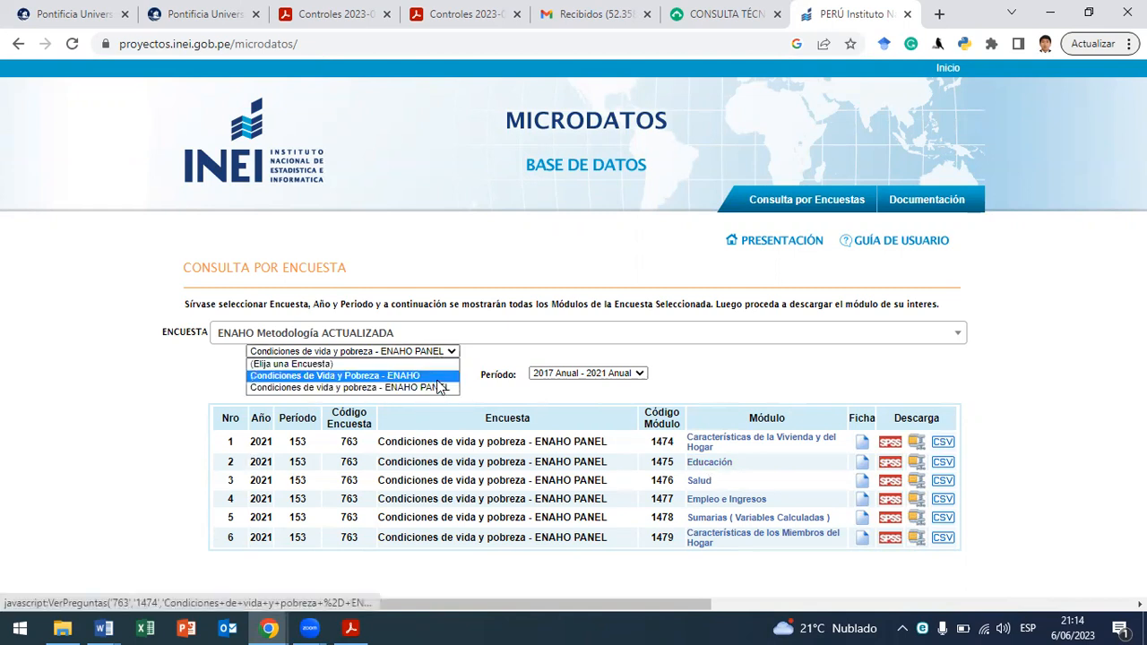
click(484, 359)
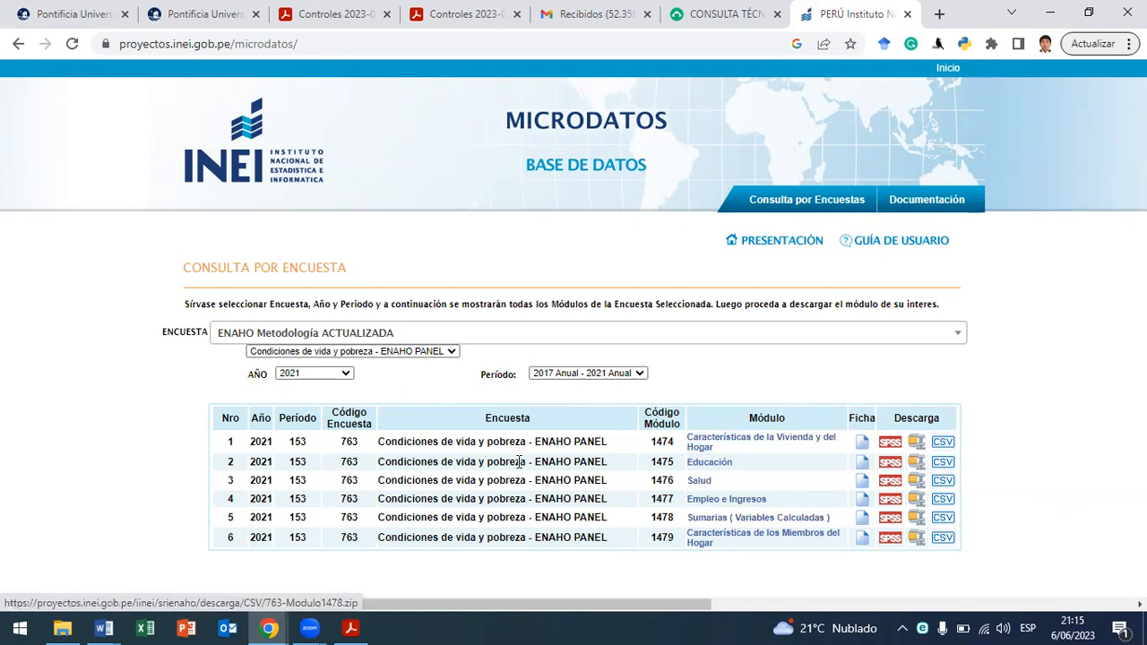
Step: Start the Stata download of the Sumarias module, code 1478, and choose the Escritorio Diego folder from the desktop as save location
click(915, 517)
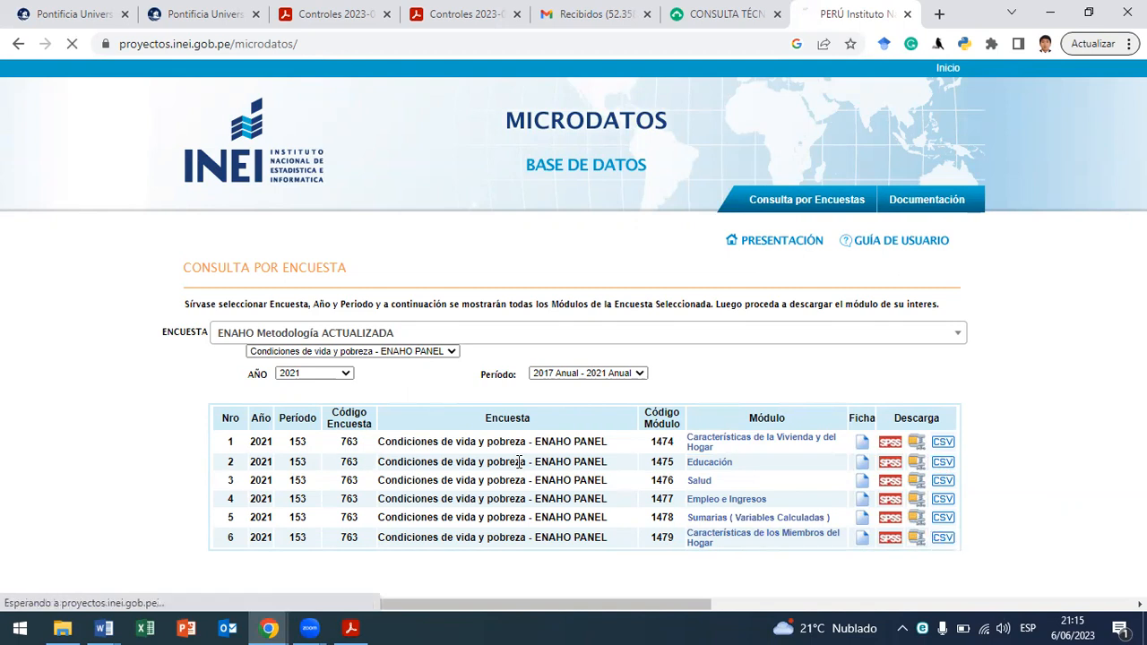
scroll(77, 242, up, 10)
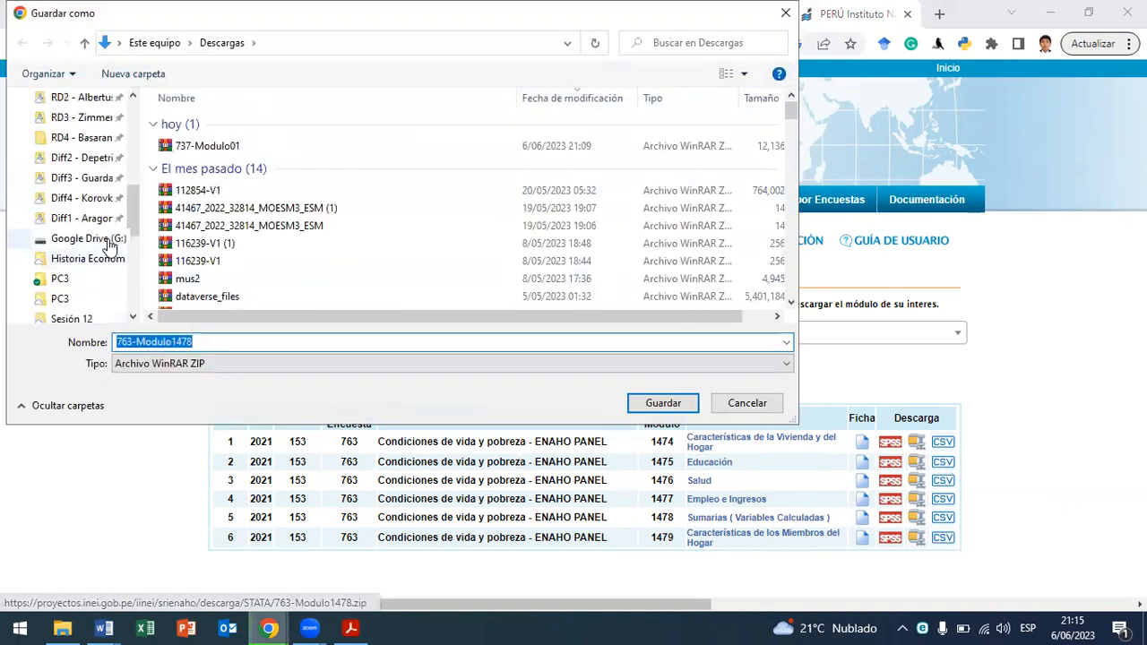
click(81, 135)
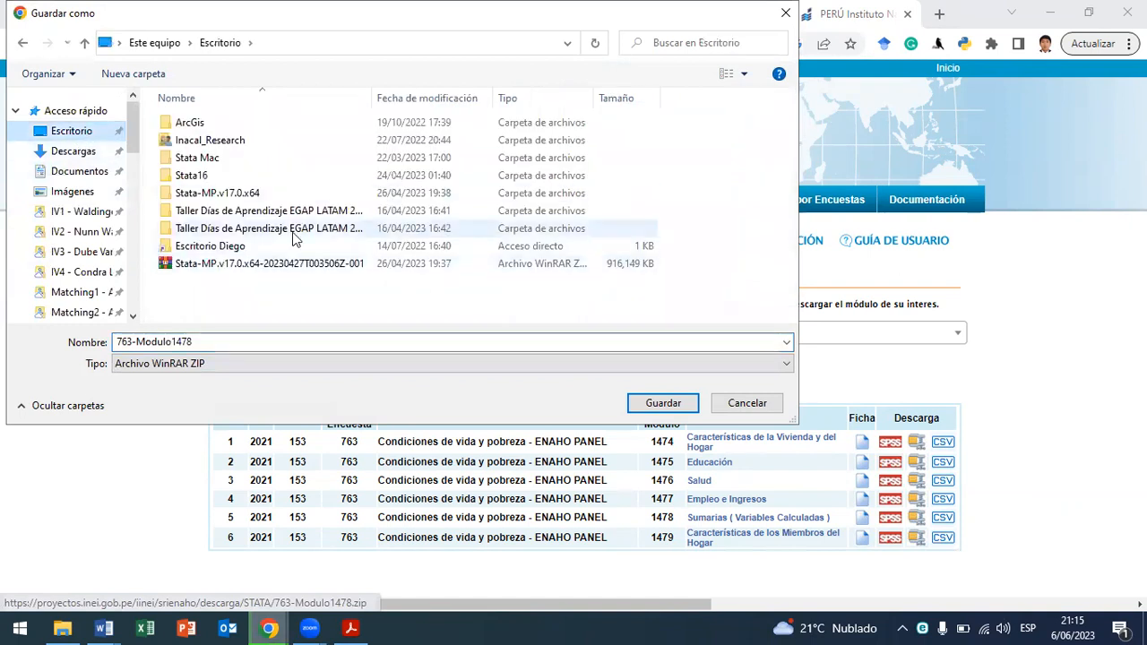
click(276, 260)
double_click(276, 246)
scroll(276, 254, down, 5)
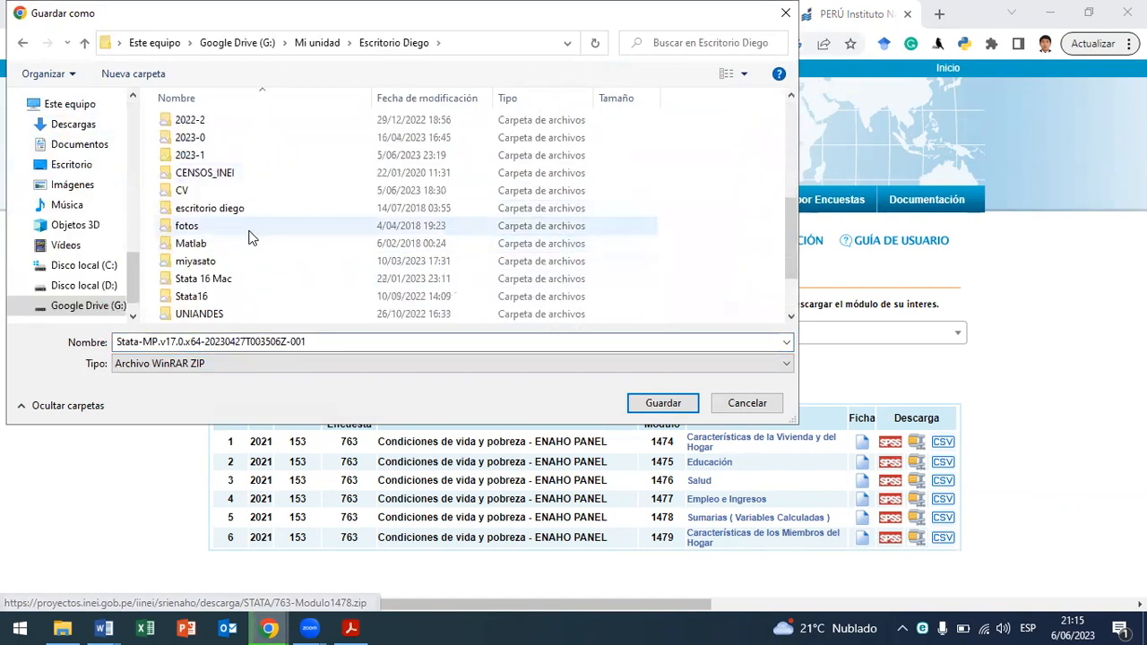
double_click(248, 157)
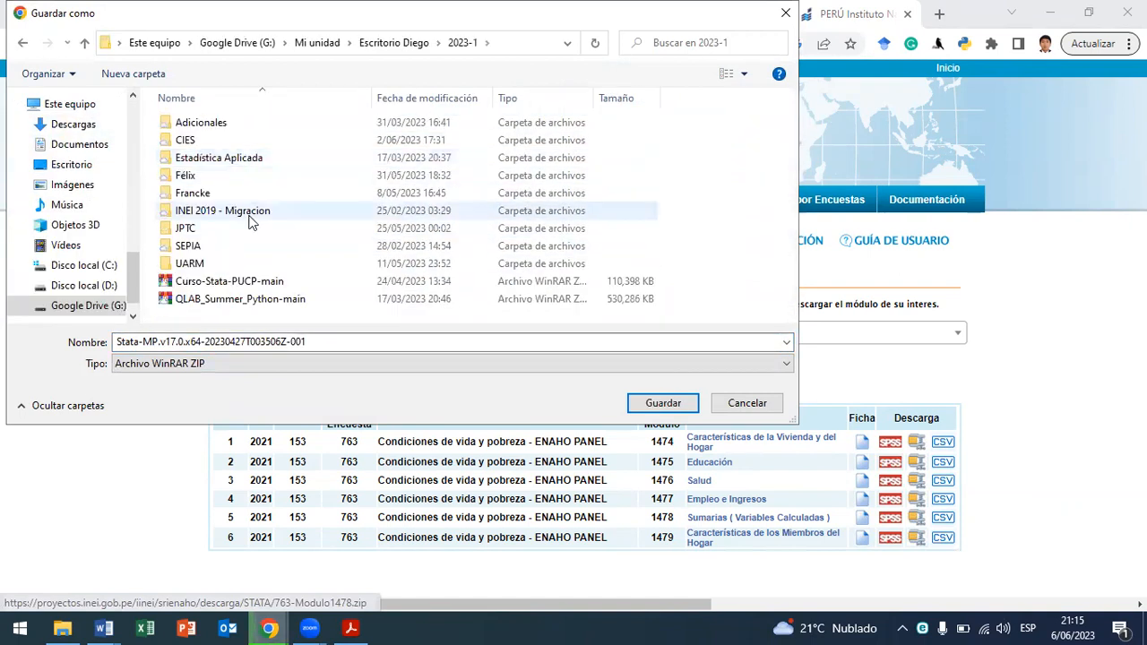
double_click(228, 231)
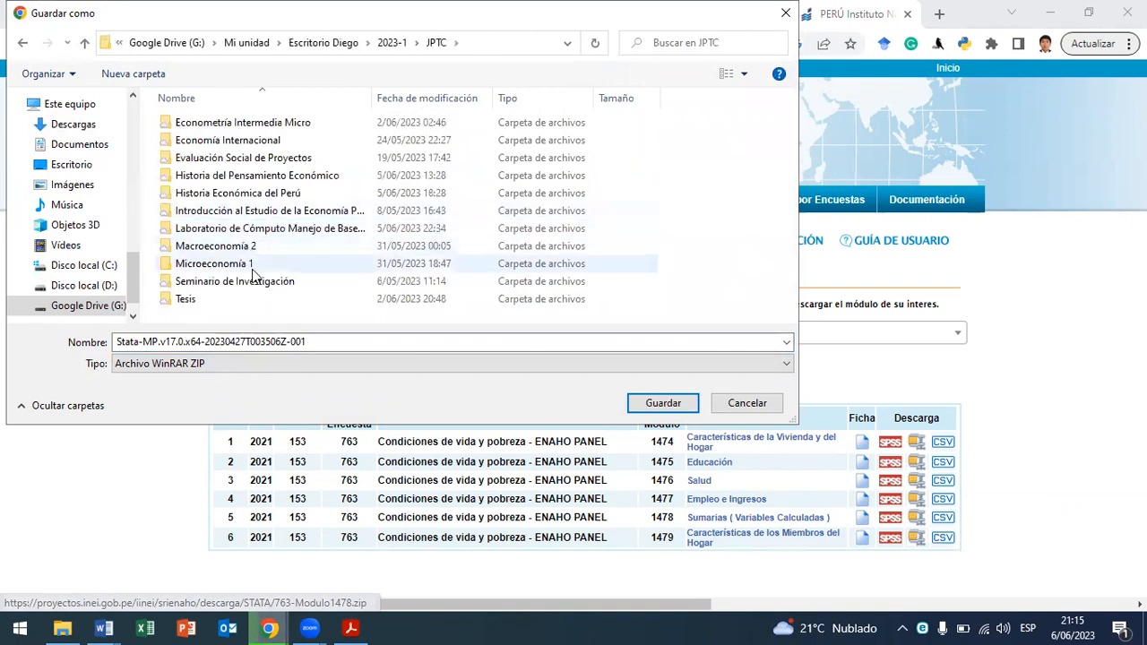
double_click(259, 228)
scroll(227, 300, down, 3)
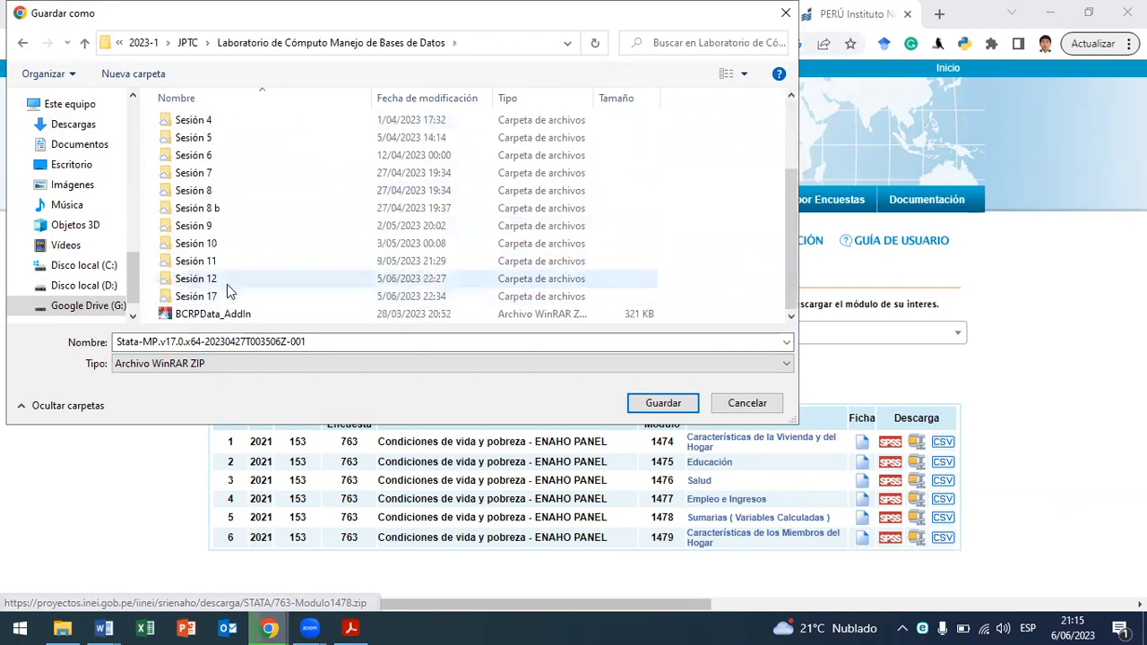
double_click(219, 298)
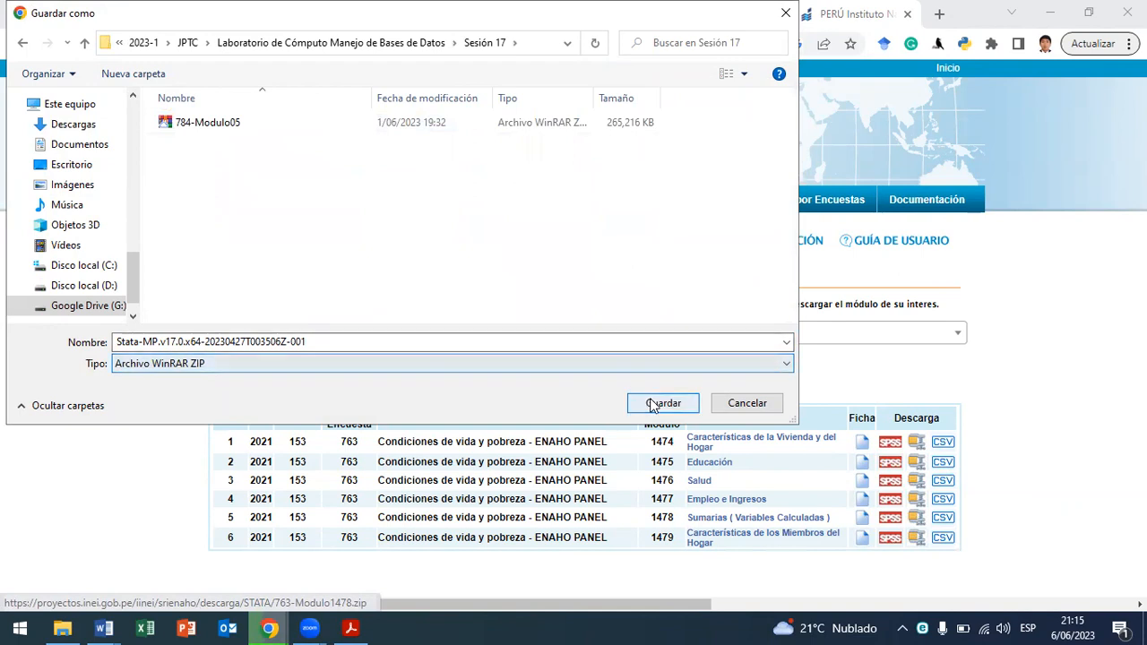
click(661, 403)
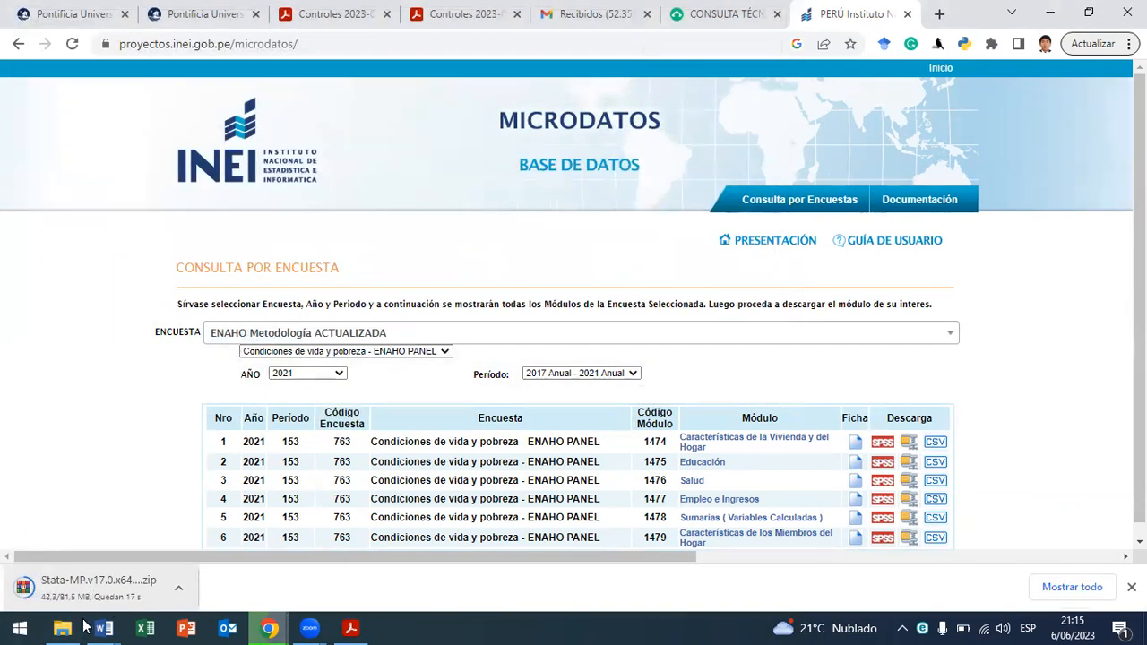
Step: Open the downloaded archive, dismiss the licence reminder, and show the files in its 763-modulo1478 folder in a maximized window
mouse_move(64, 627)
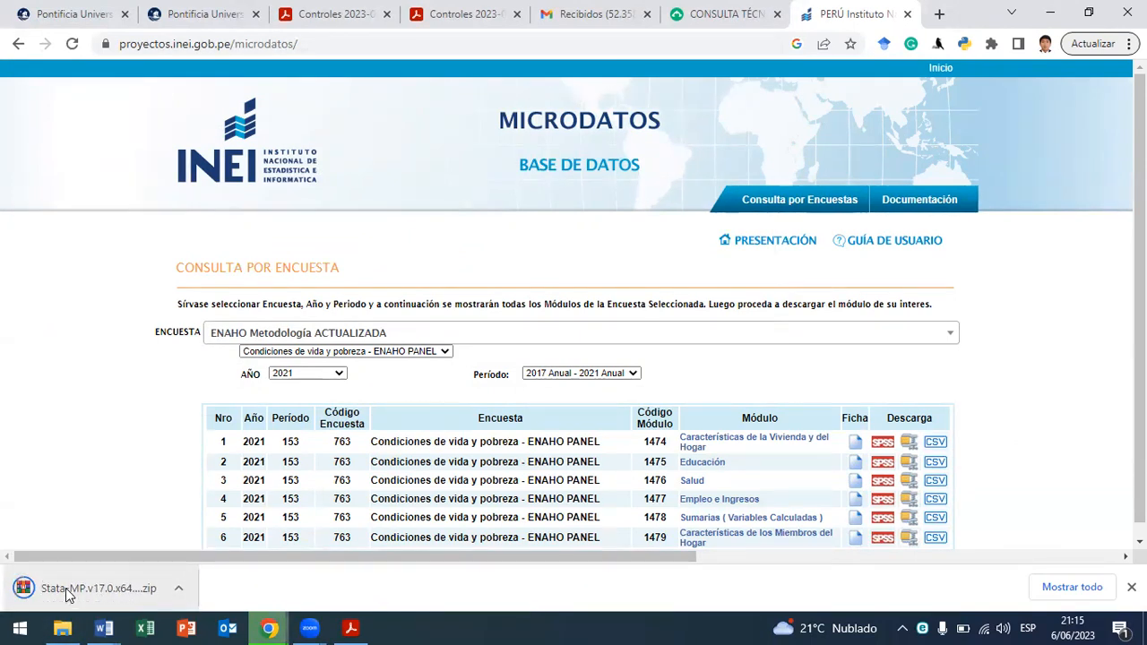
click(119, 588)
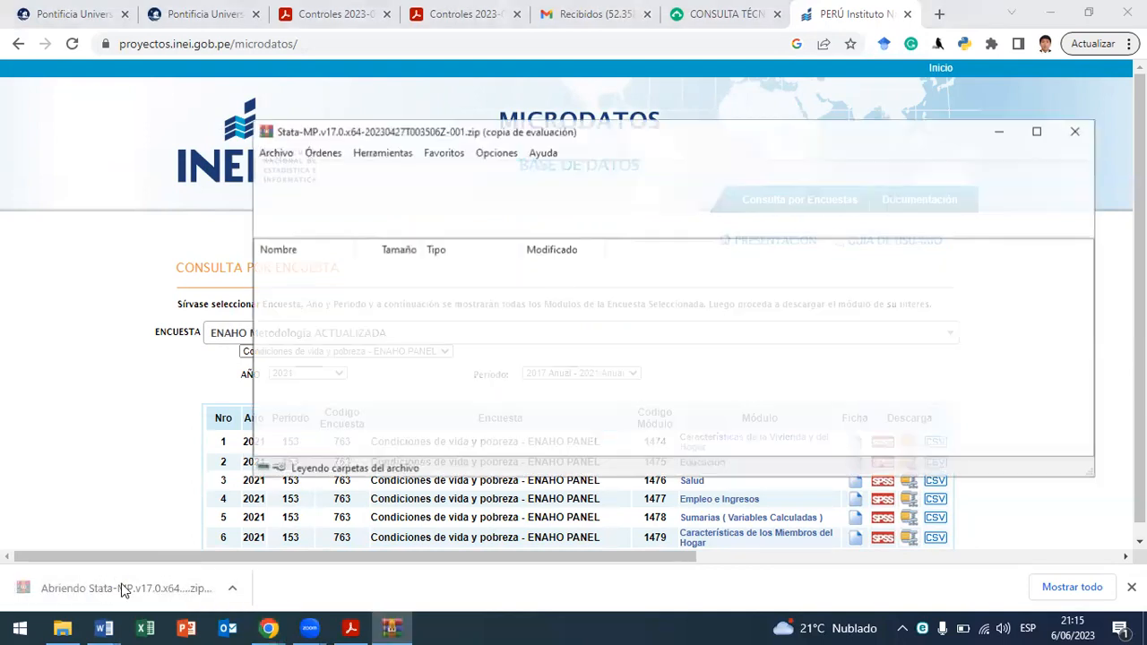
click(296, 286)
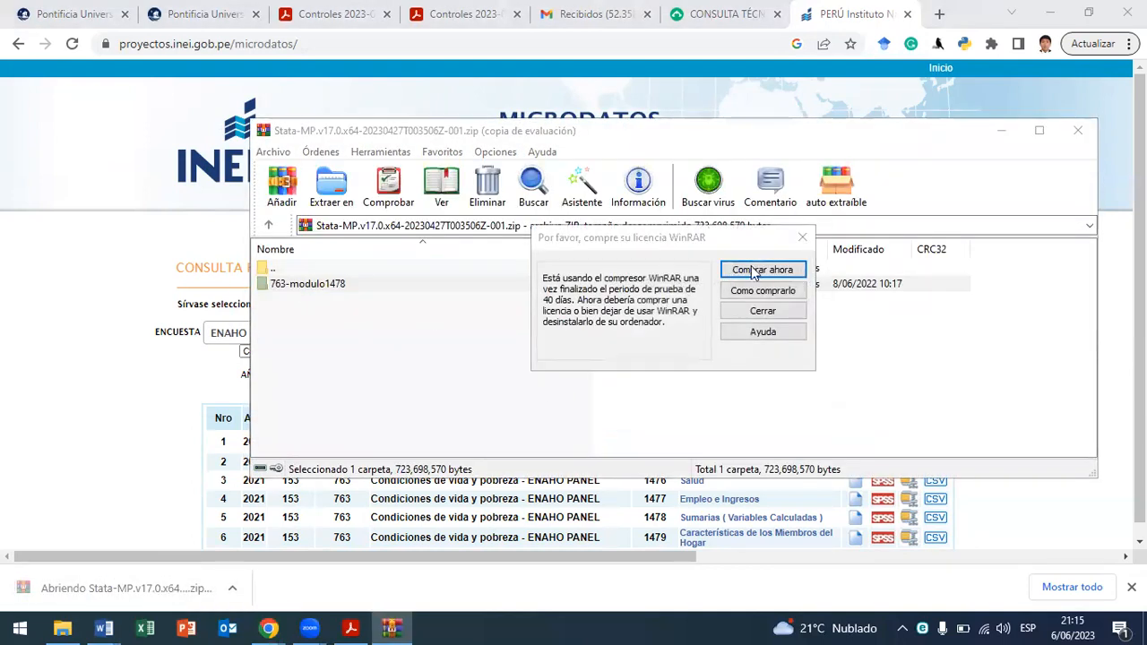
click(803, 242)
double_click(307, 285)
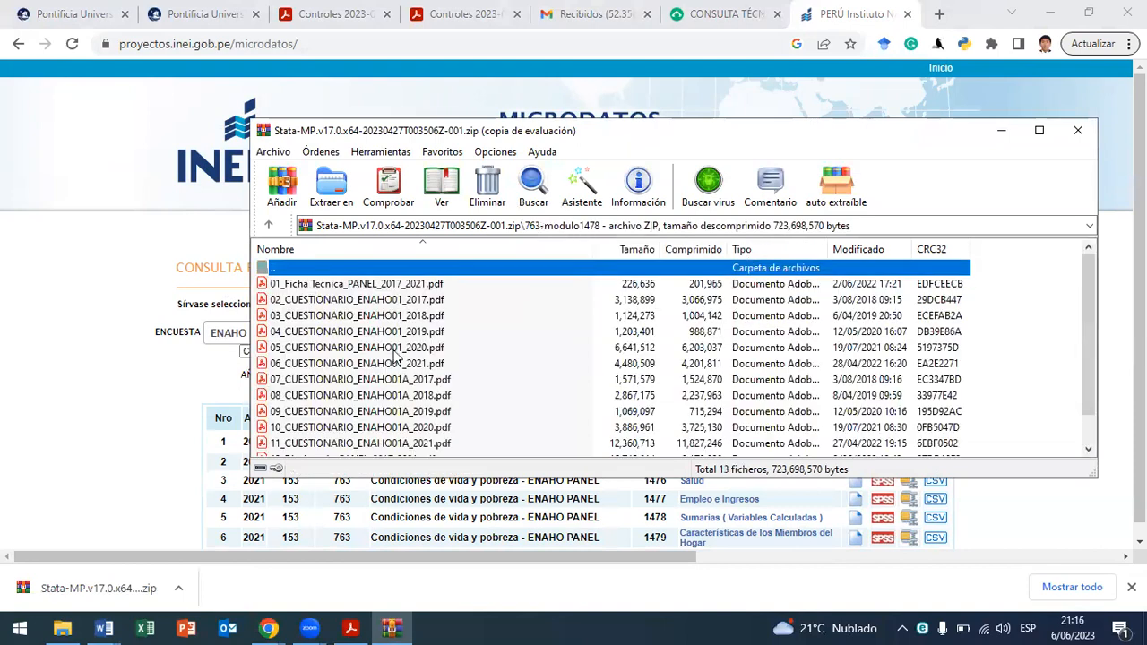
scroll(421, 349, down, 1)
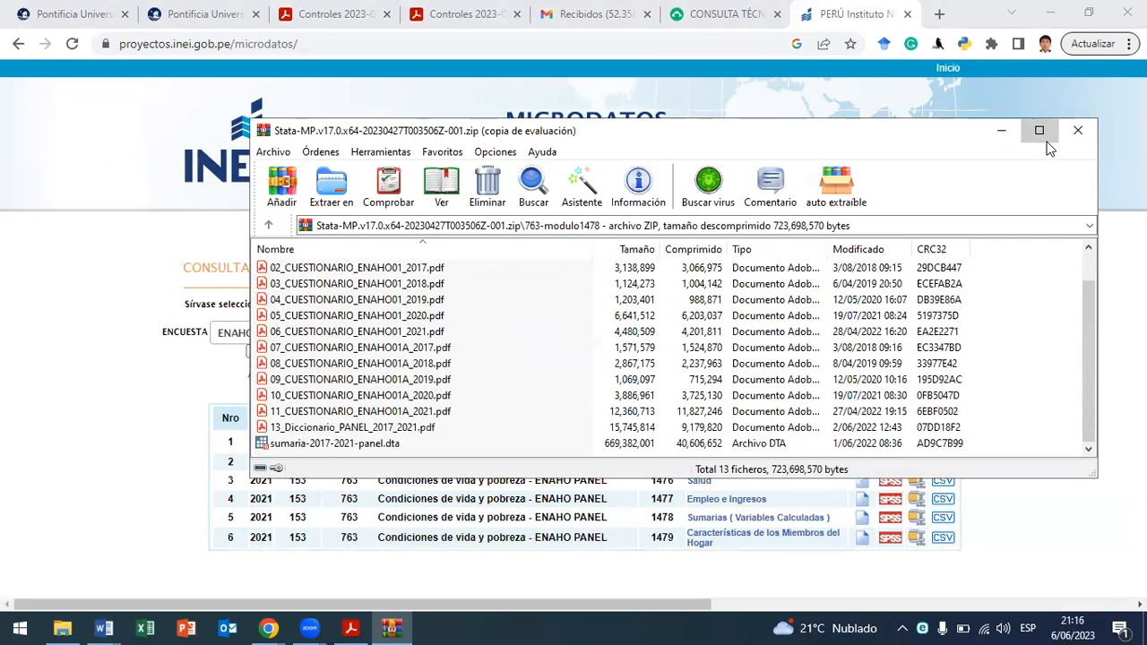
click(1038, 131)
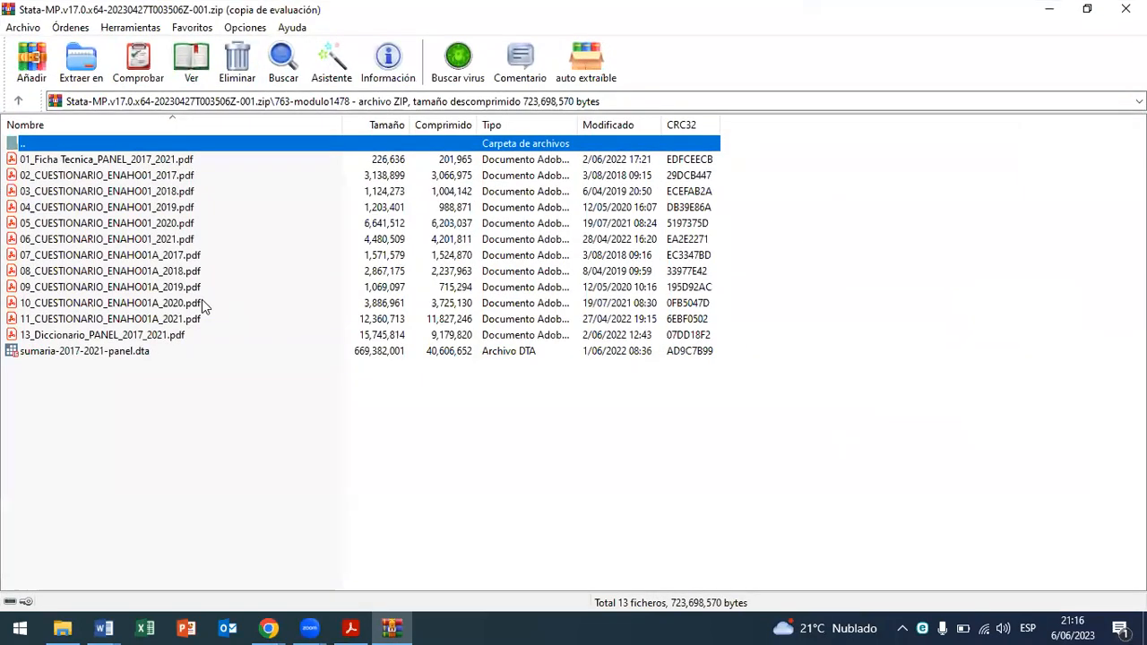
Step: Open 01_Ficha Tecnica_PANEL_2017_2021.pdf from the archive and read from the objective to the panel sample size section
click(124, 161)
double_click(123, 161)
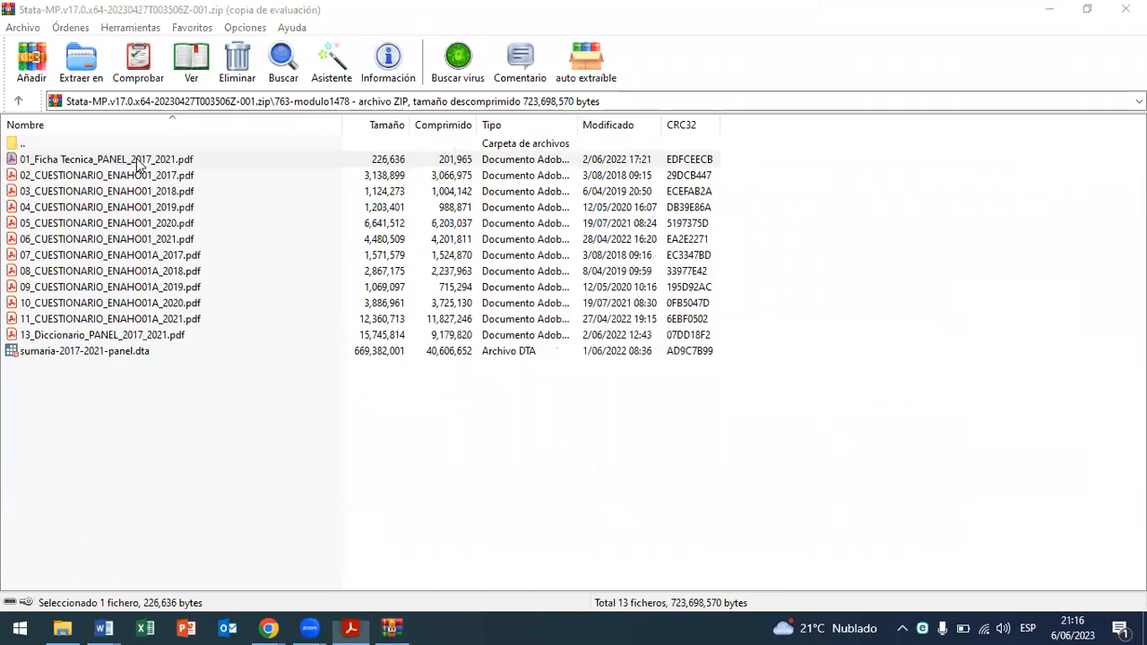
scroll(492, 347, down, 1)
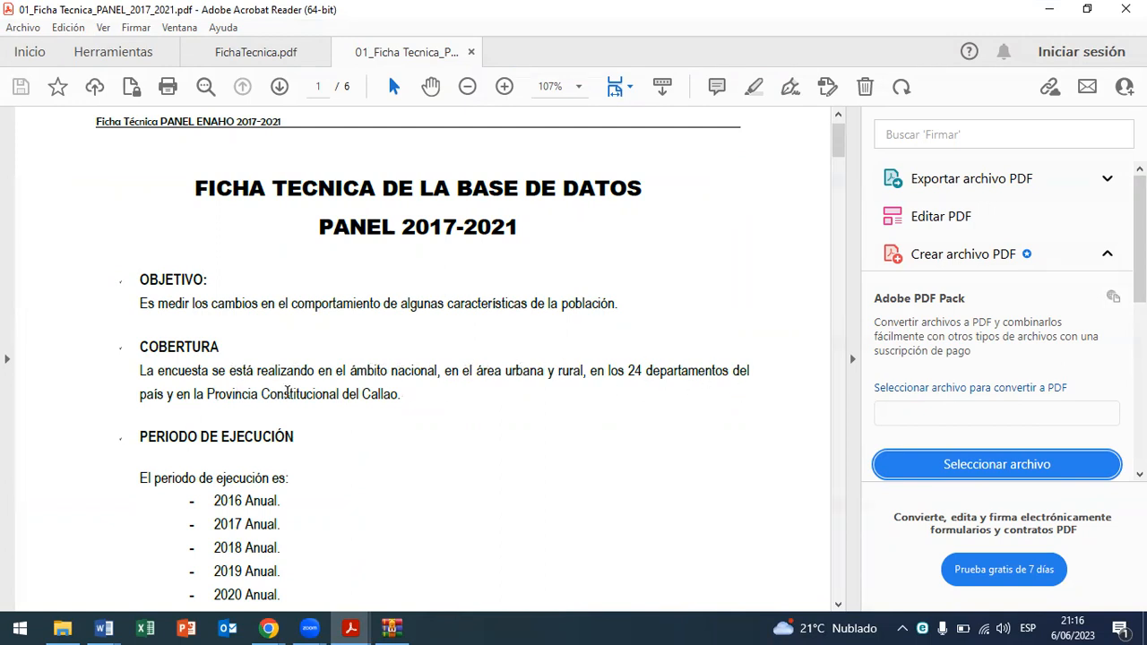
scroll(348, 394, down, 3)
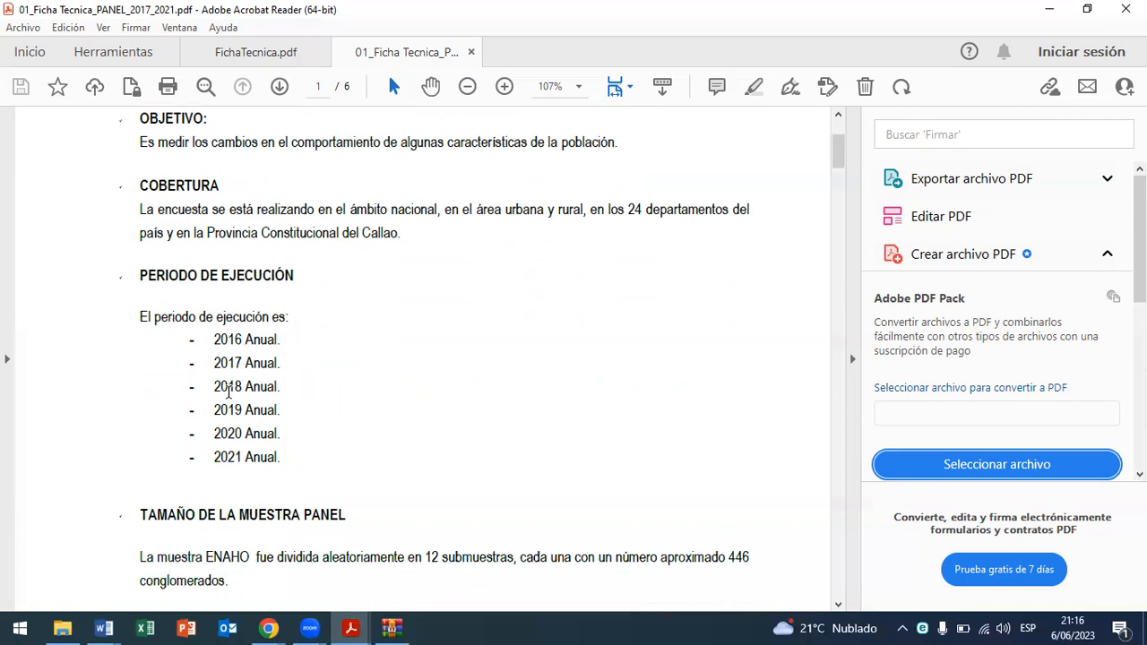
scroll(336, 455, down, 3)
scroll(359, 434, down, 4)
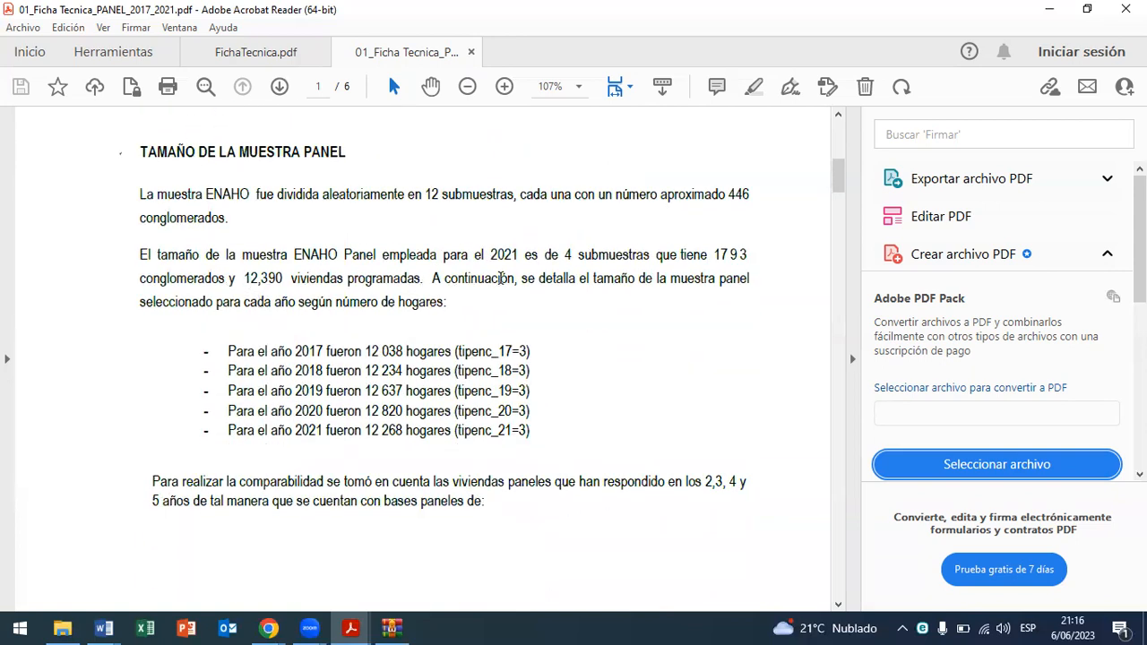
scroll(630, 287, down, 1)
Step: Compare the household sample sizes per year with the common panel samples listed on page 2 of the technical sheet
drag(298, 316, 362, 313)
click(375, 310)
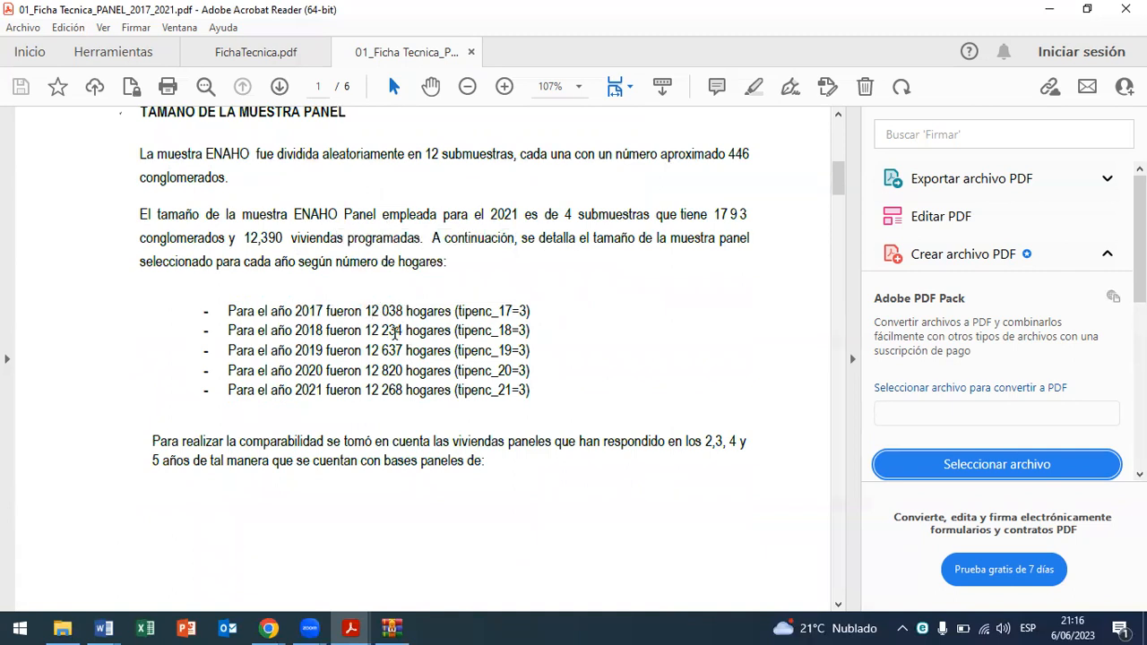
scroll(397, 398, down, 3)
scroll(397, 399, down, 12)
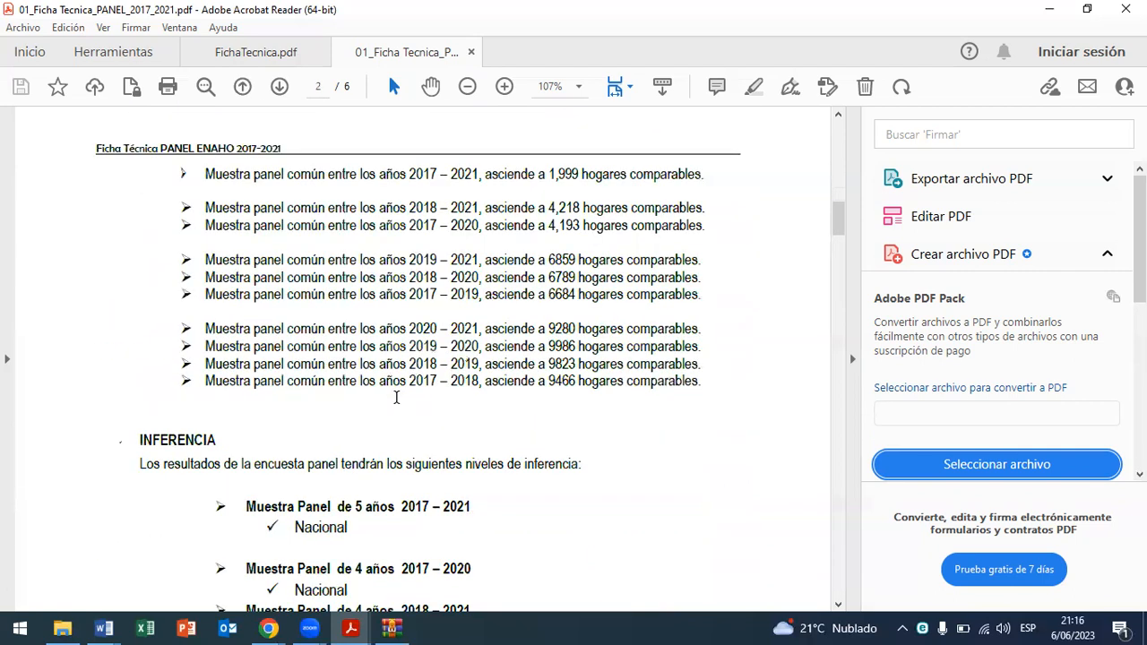
scroll(397, 398, up, 15)
scroll(368, 339, up, 2)
scroll(368, 339, down, 3)
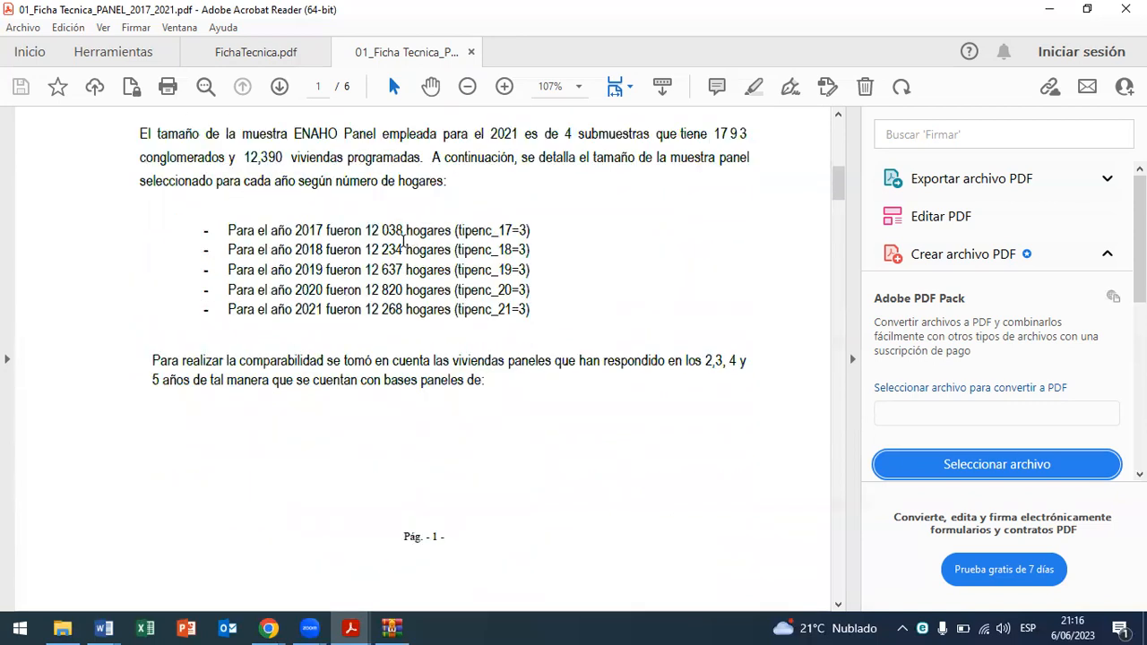
Step: Mark the household counts for 2017 through 2021 in the panel sample size list by selecting their text
drag(365, 226, 404, 251)
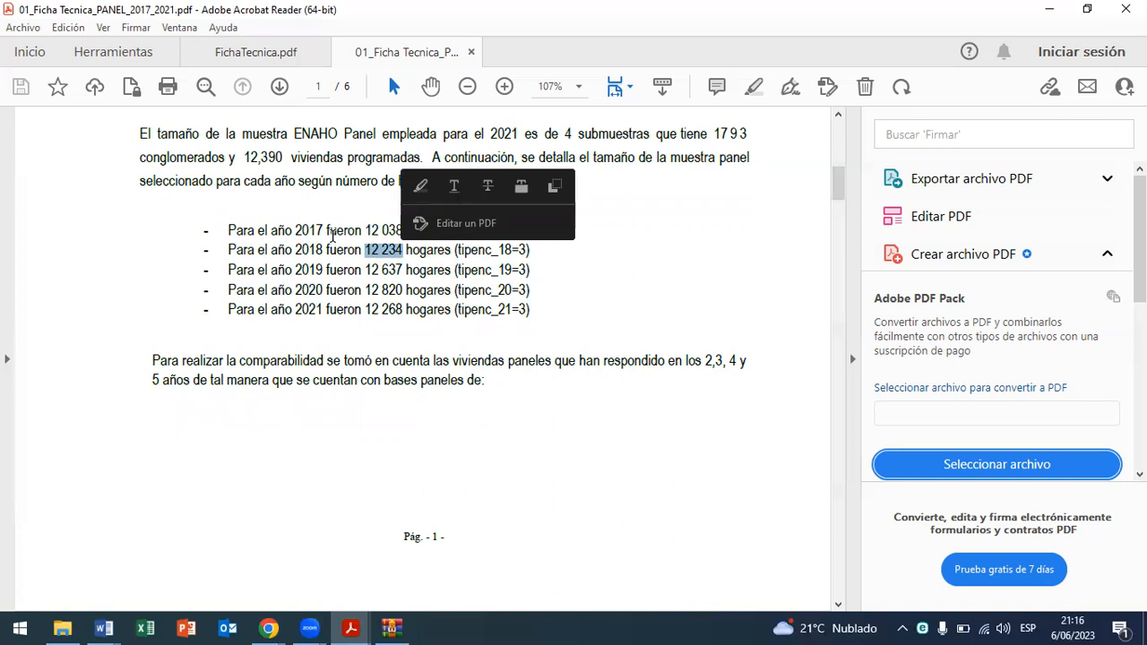
click(360, 231)
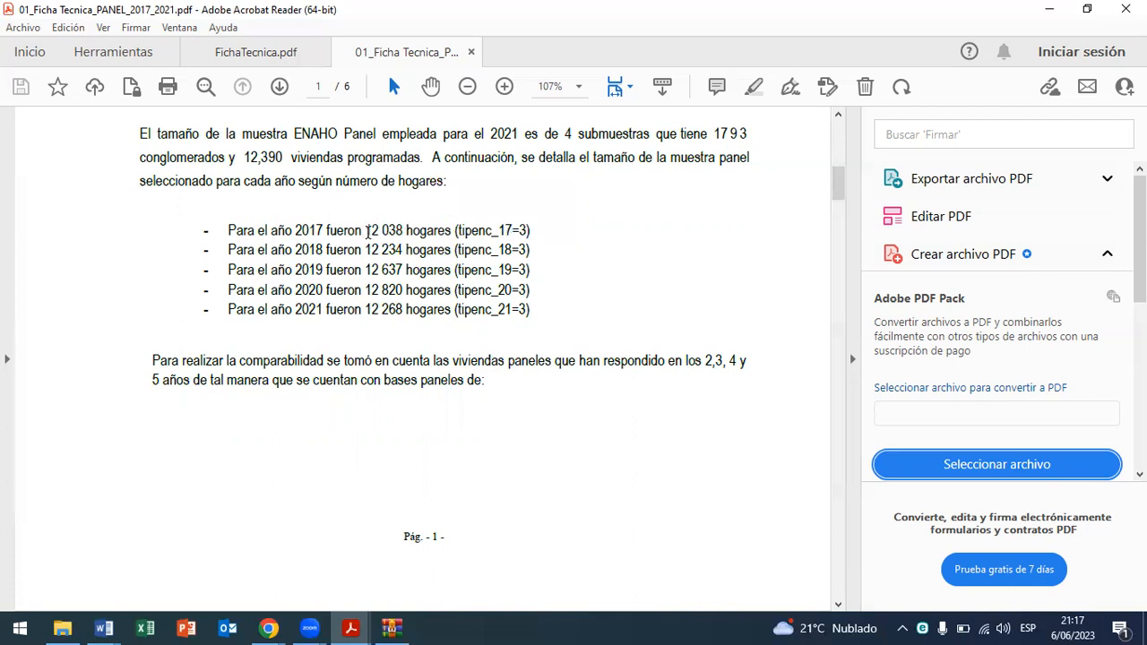
drag(364, 230, 400, 270)
drag(364, 231, 403, 309)
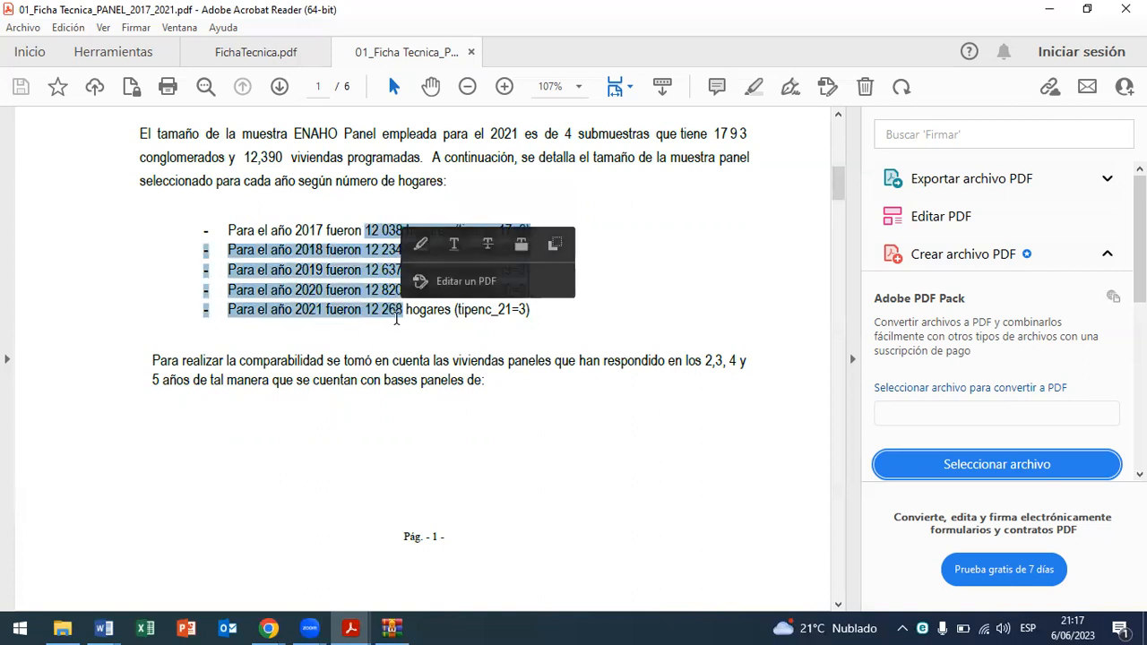
Step: Clear the text selection and compare the page 1 comparability paragraph with the common panel samples on page 2
click(389, 332)
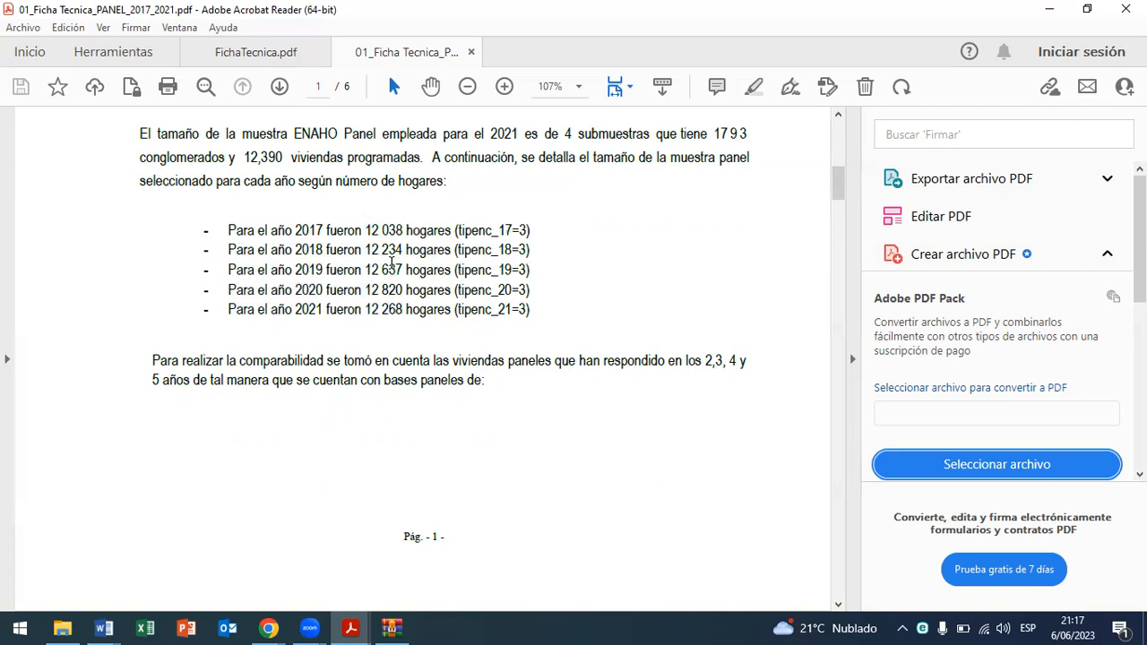
scroll(392, 269, down, 3)
scroll(392, 269, down, 5)
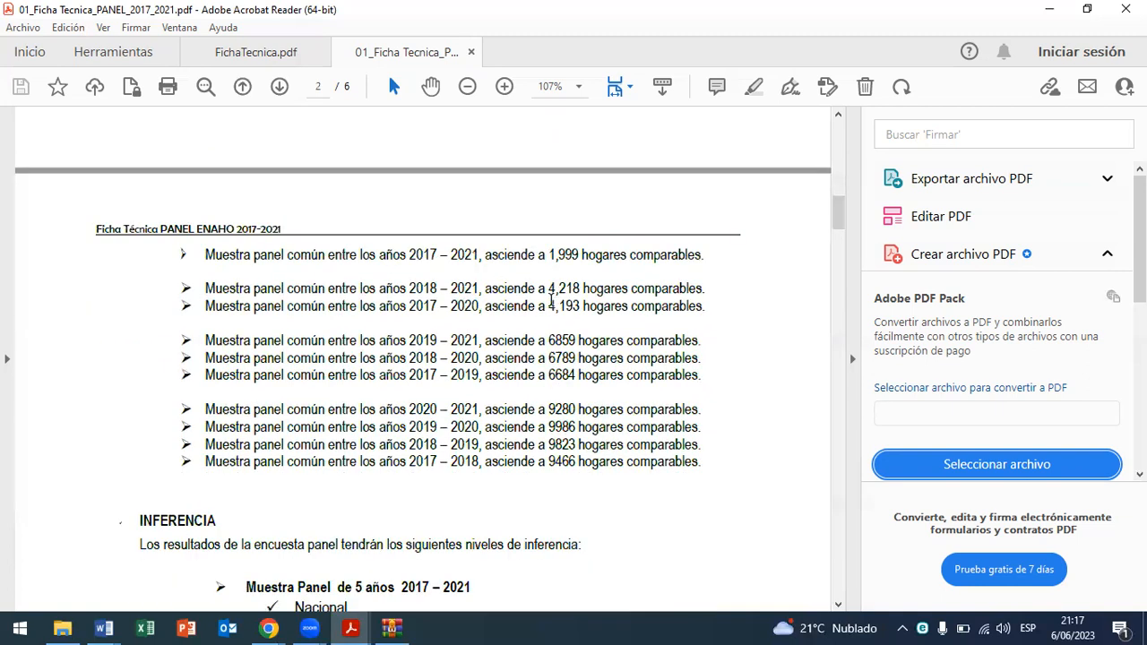
scroll(353, 274, up, 4)
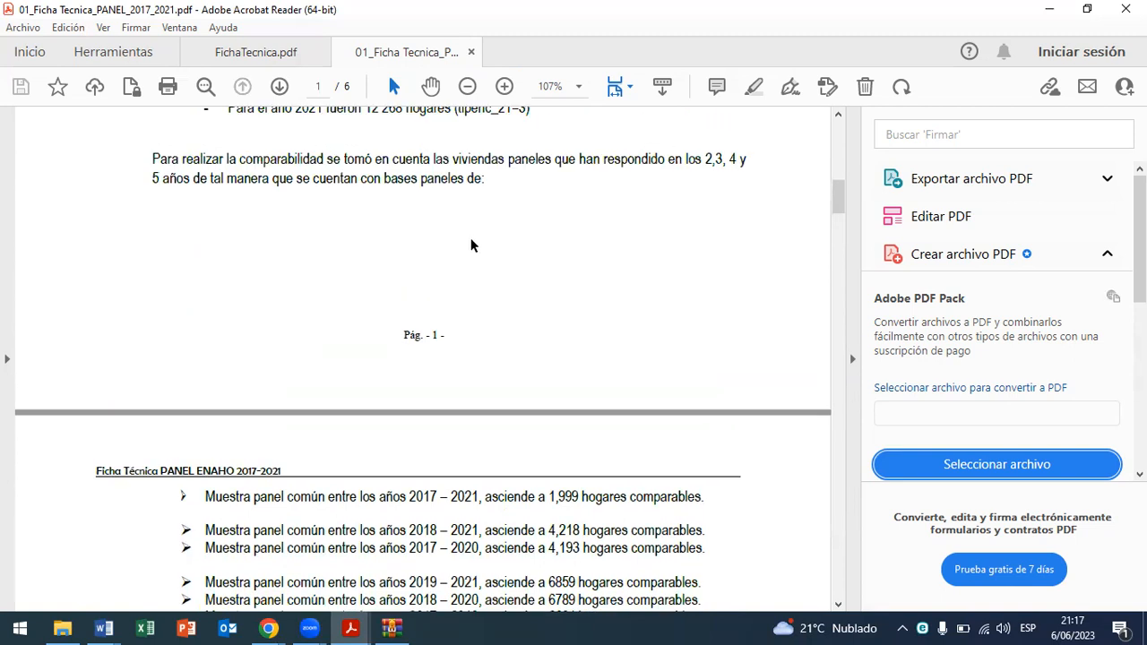
scroll(493, 235, down, 4)
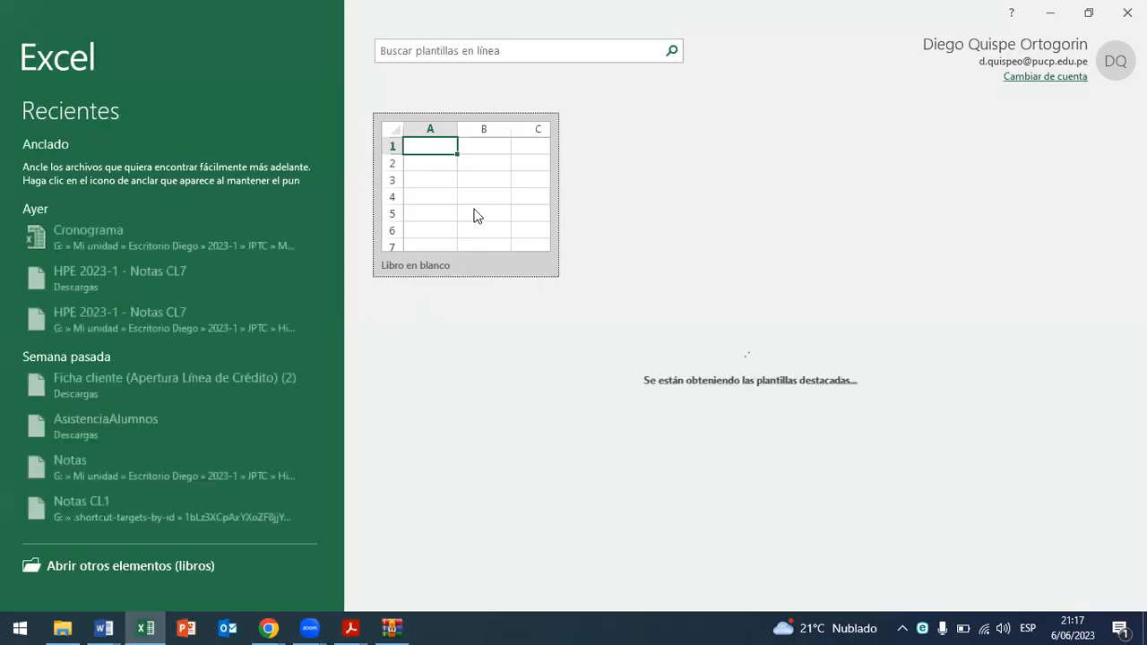
Step: Create a blank Excel workbook and enter Balanceado, N=n and I=i in cells A1 to A3
click(474, 213)
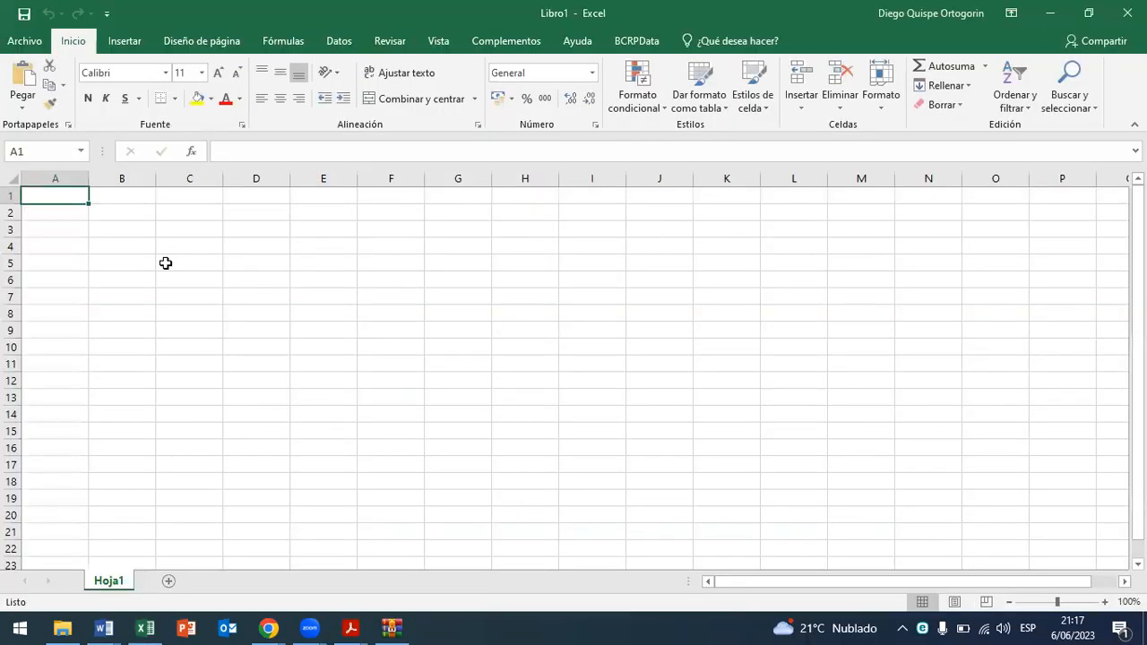
text(B)
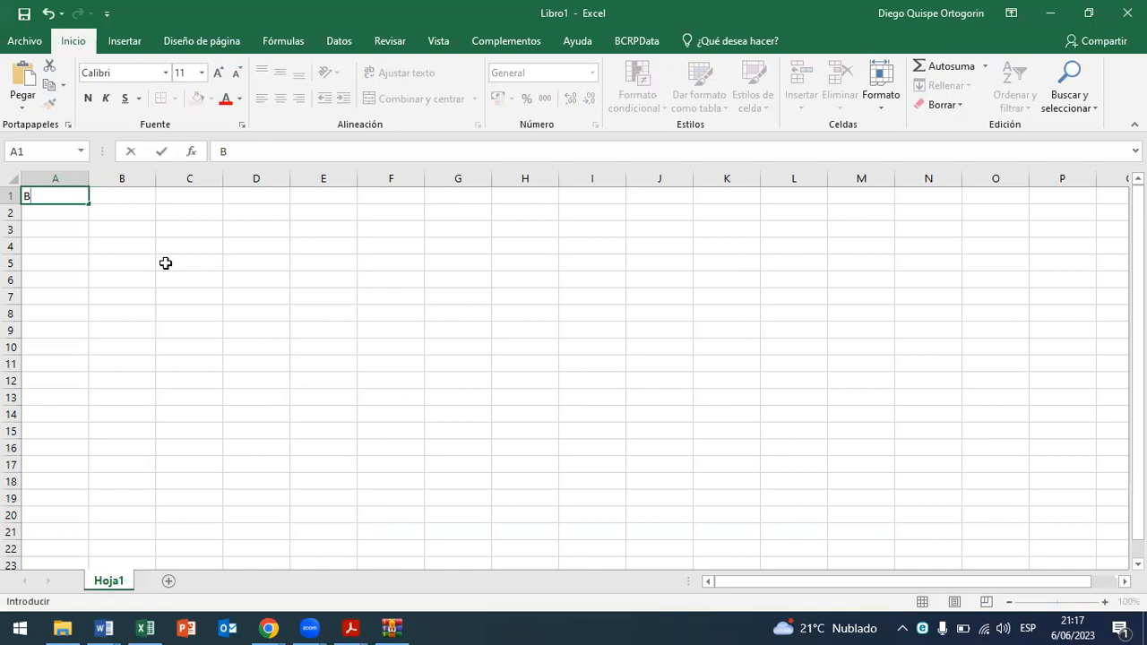
text(alanceado)
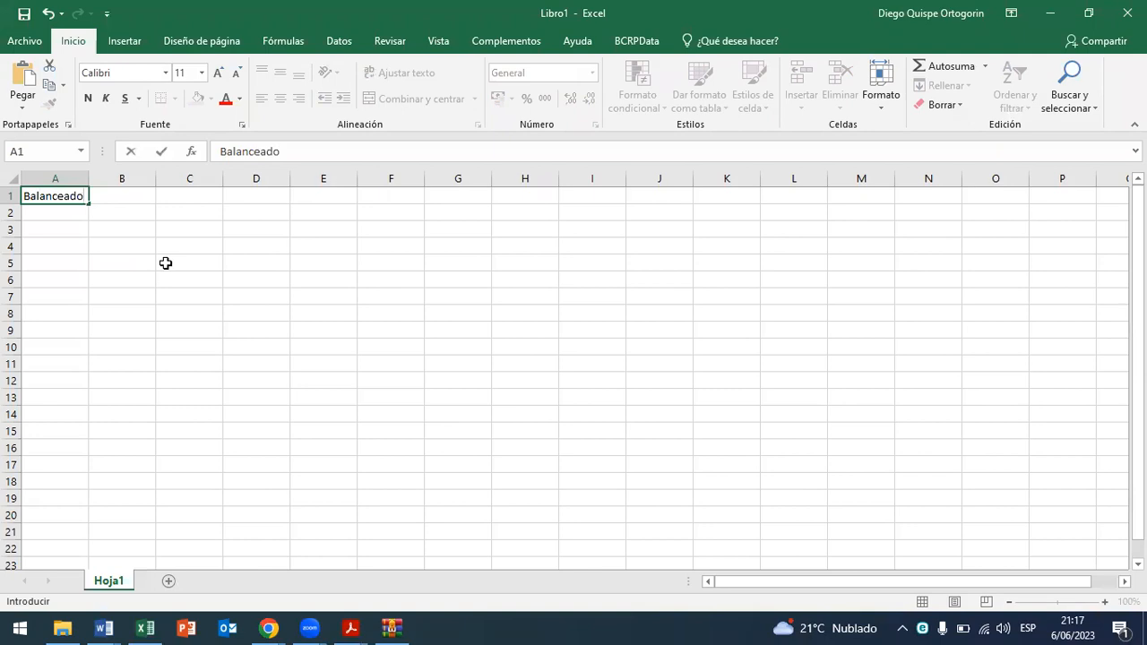
key(Return)
text(N=)
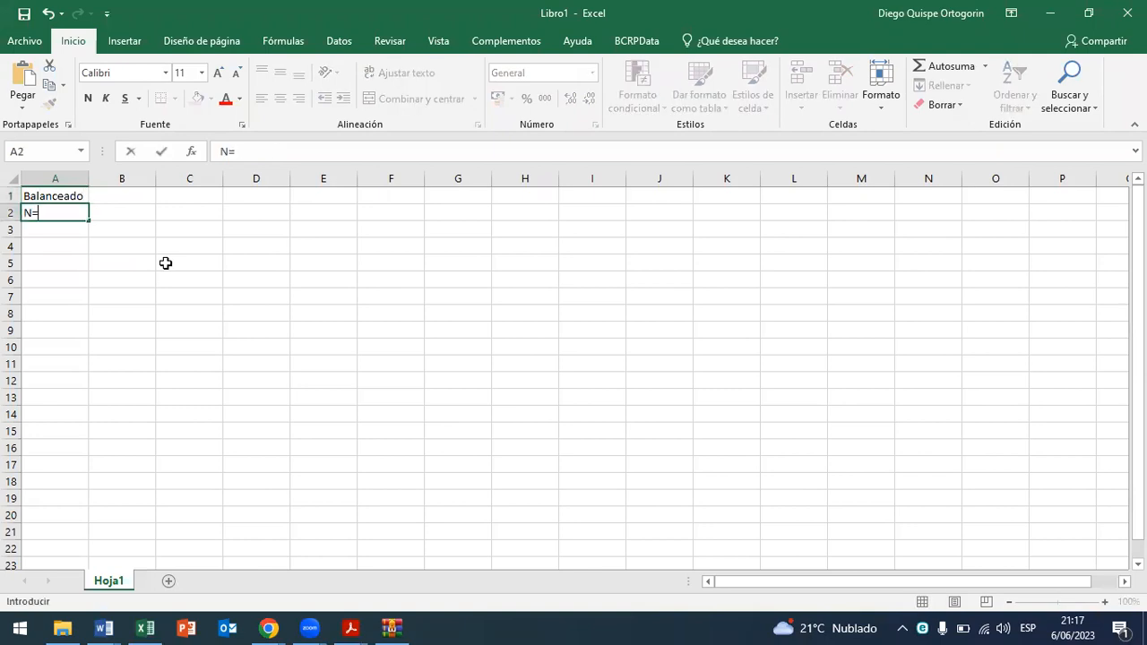
text(n)
key(Return)
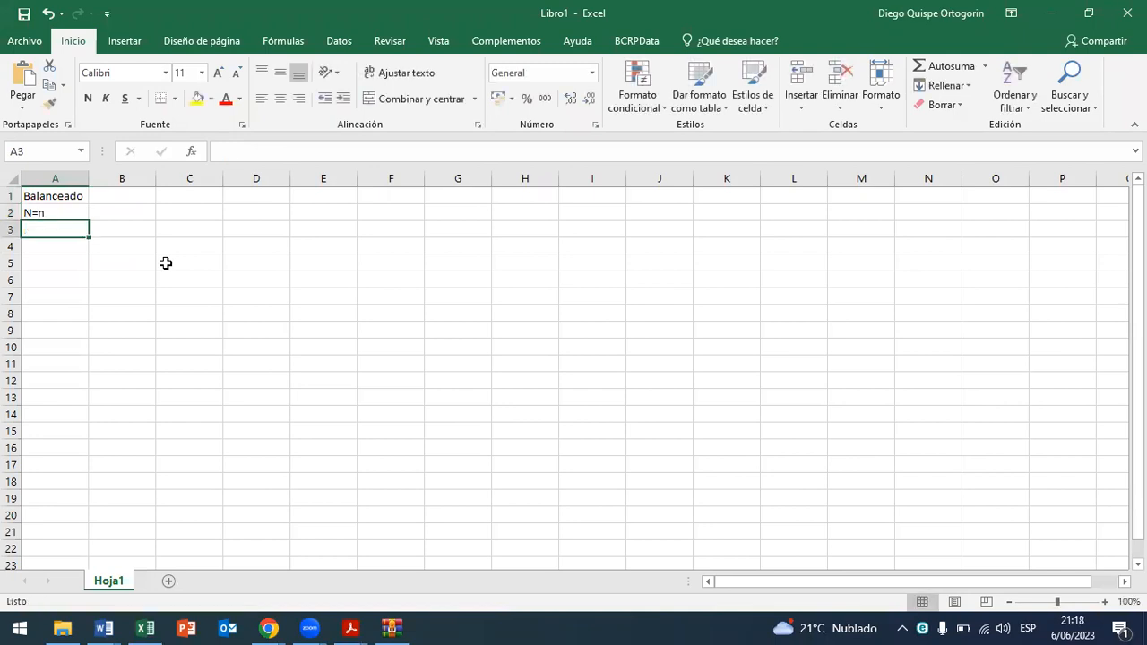
text(I=i)
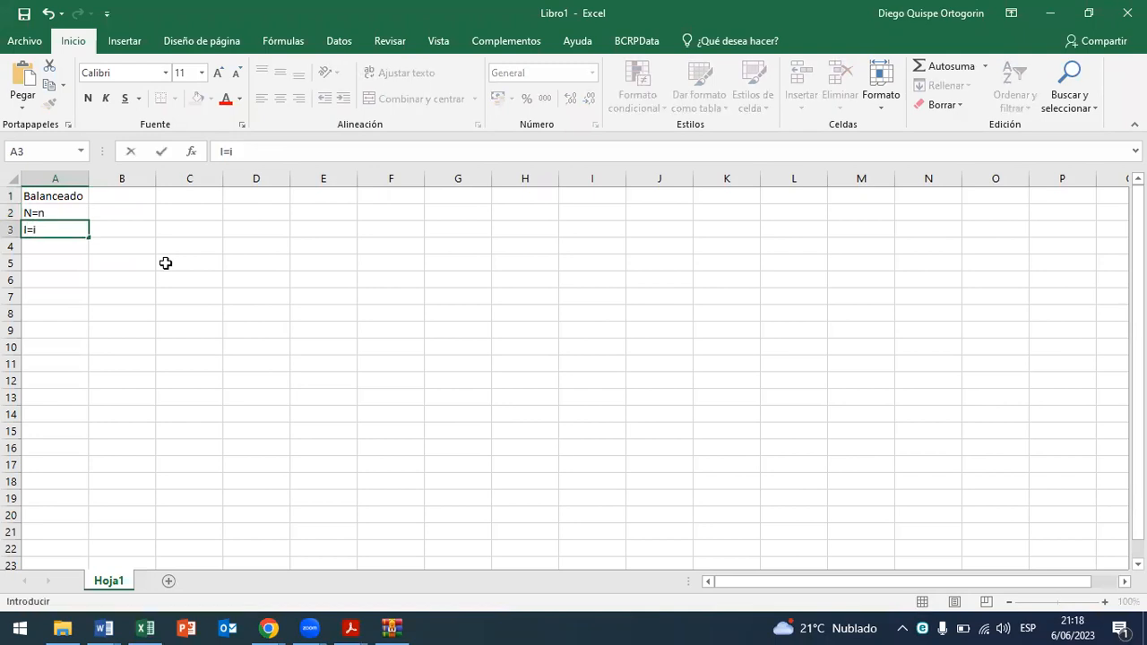
Step: Enter the balanced panel's number of observations as n*i in cell B2
key(Right)
key(Down)
key(Up)
key(Up)
text(nxi)
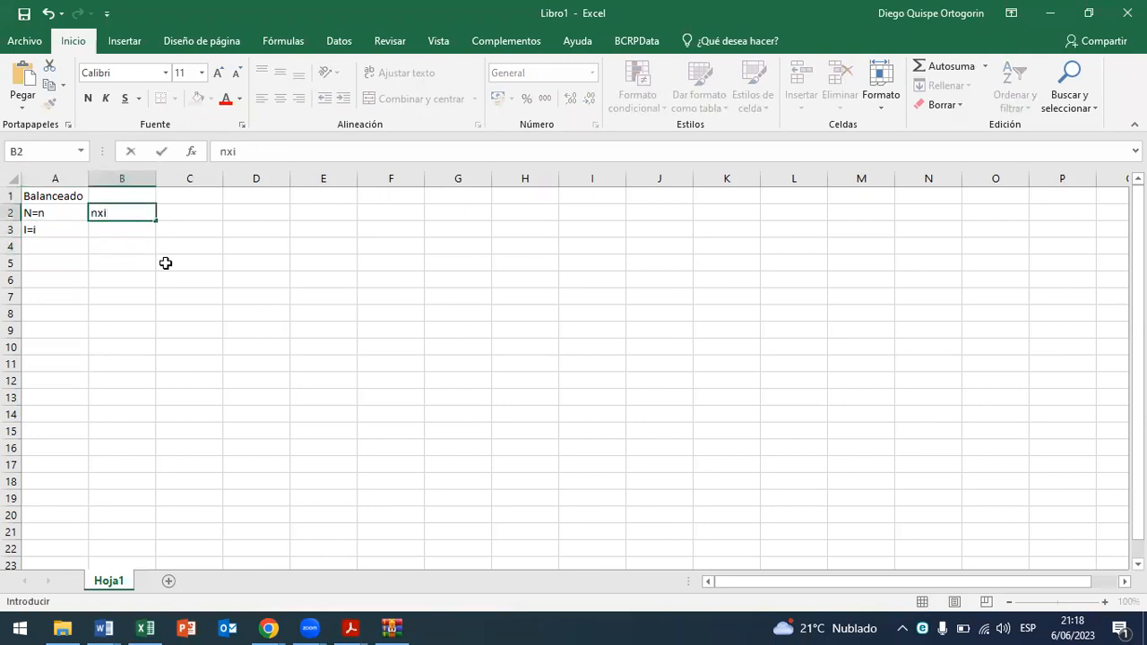
key(BackSpace)
key(BackSpace)
text(*i)
key(Tab)
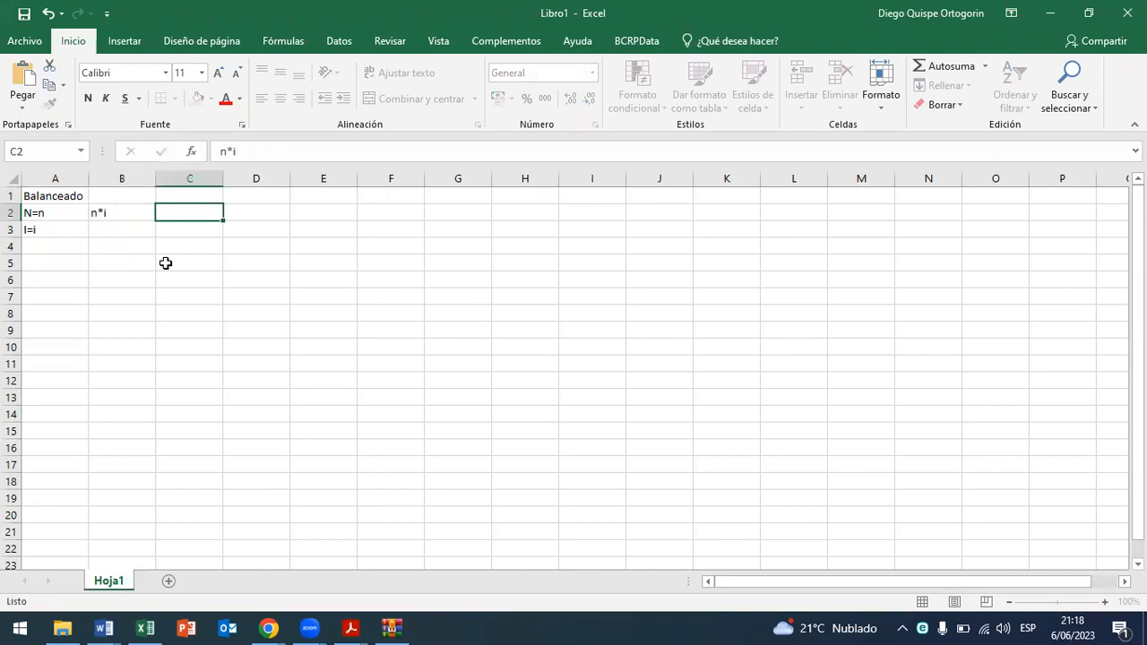
Step: Go over the balanced panel notation in cells A2, A3 and B2
key(shift+Tab)
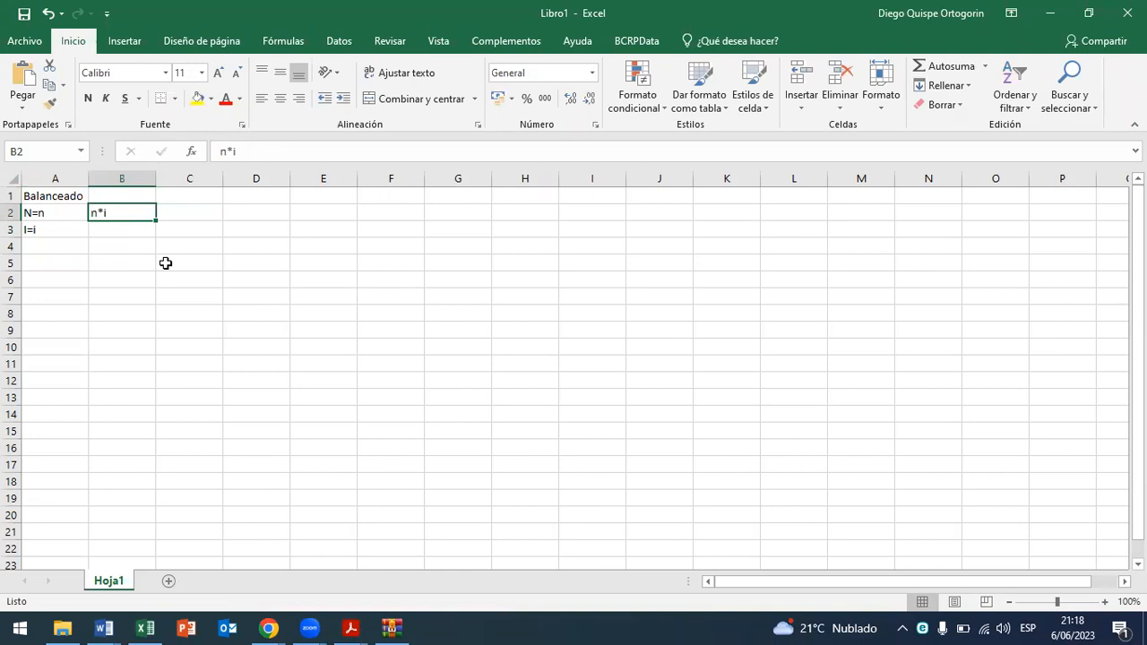
key(Left)
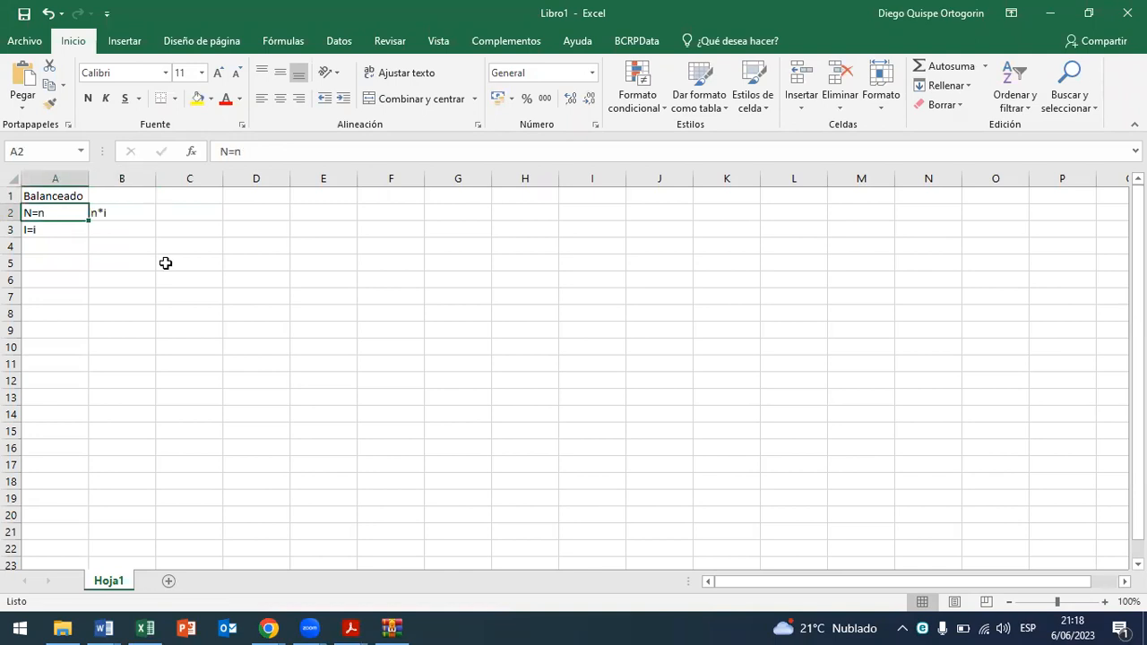
key(Down)
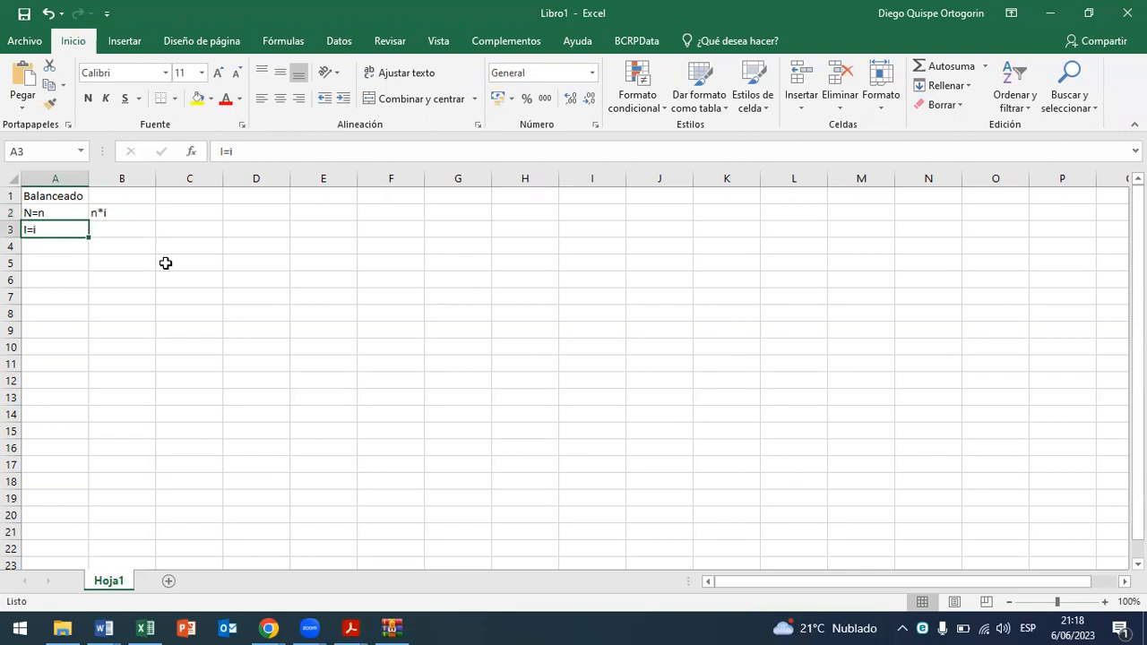
key(Up)
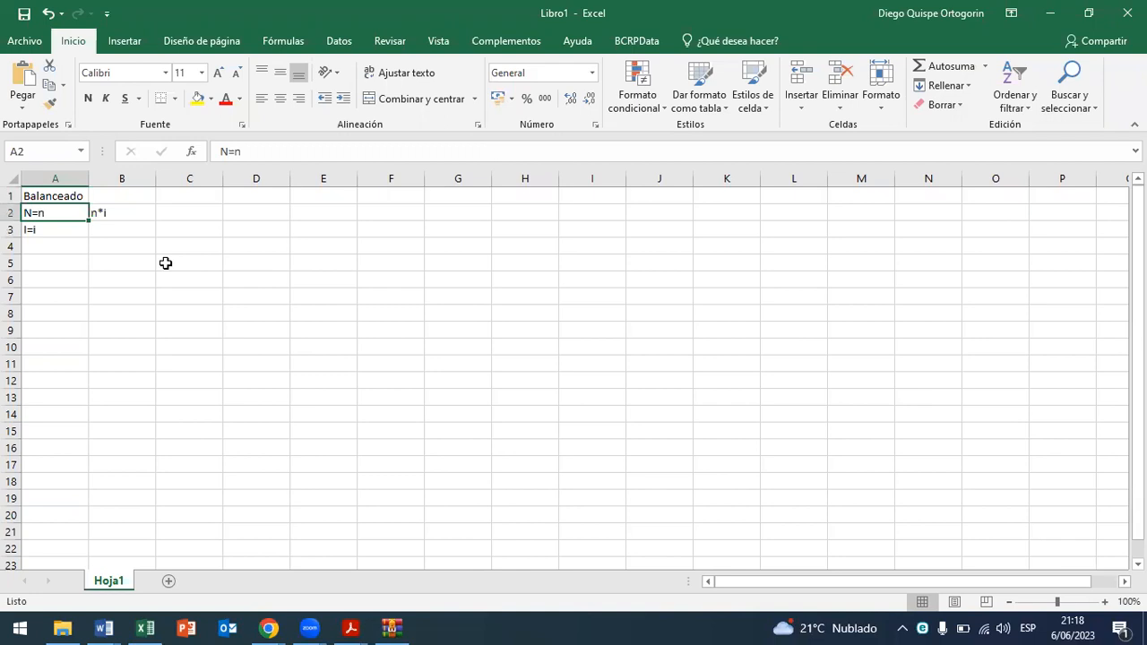
key(Right)
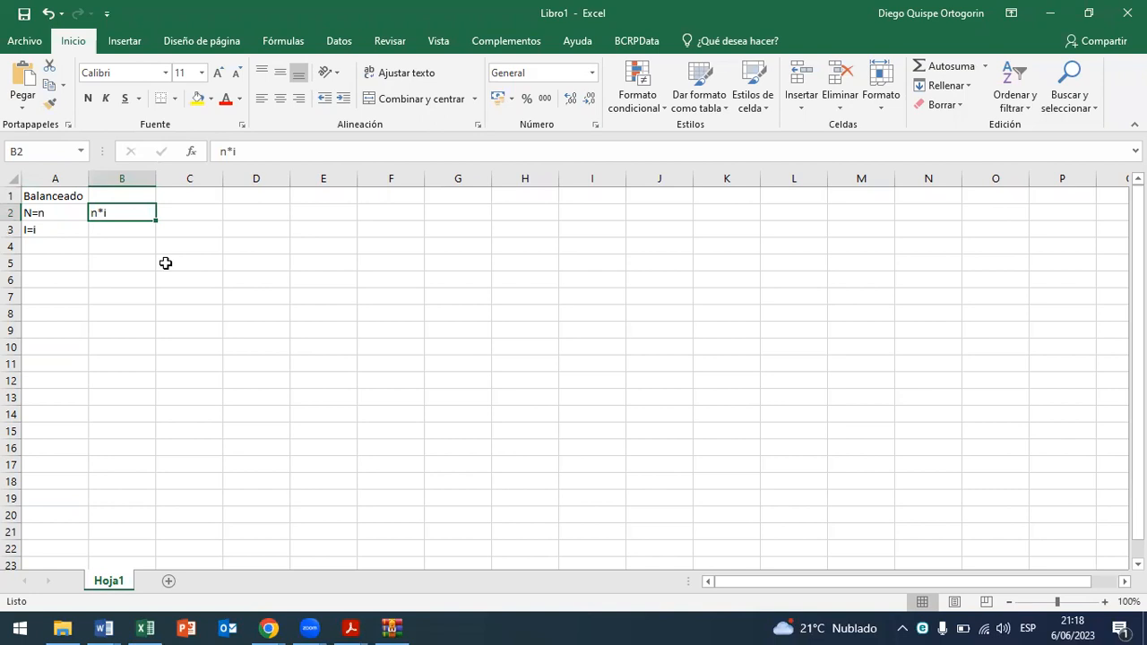
key(Down)
key(Down)
key(Up)
key(Up)
Step: Add the heading No balanceado in cell A5, below the balanced panel notes
key(Down)
key(Down)
key(Down)
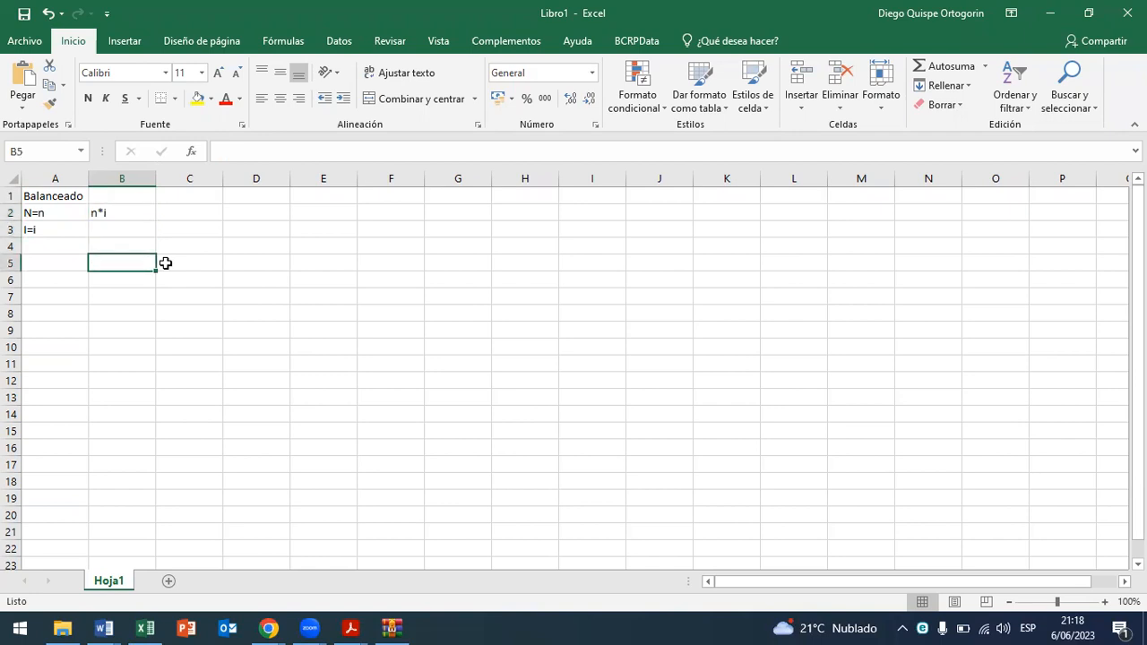
key(Left)
text(No )
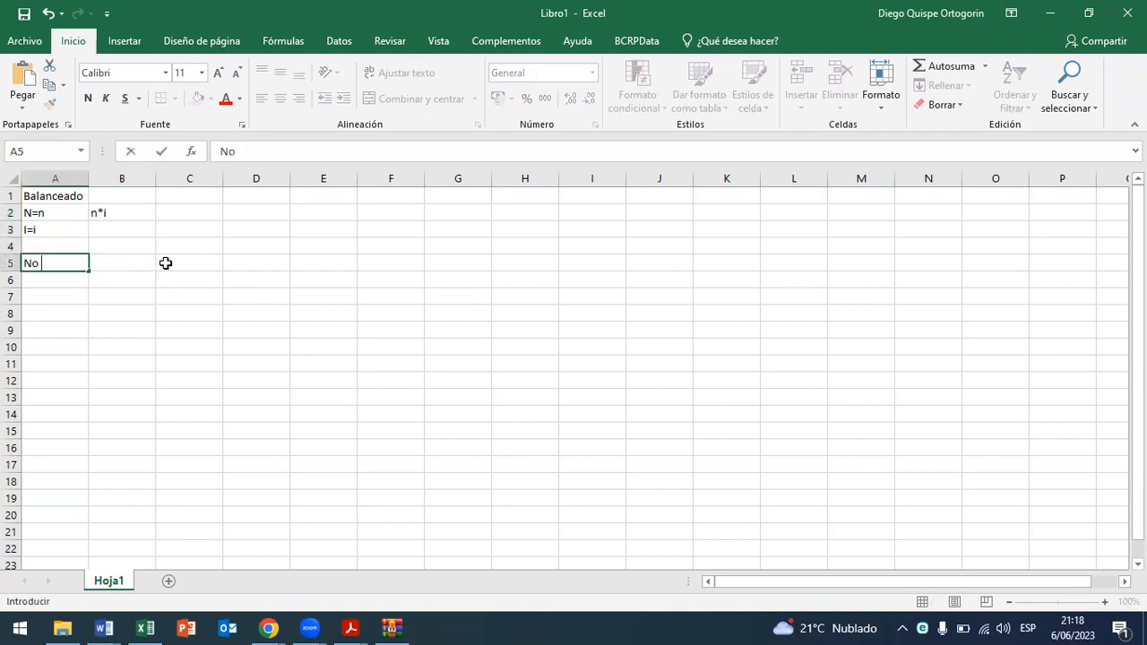
text(balanceado)
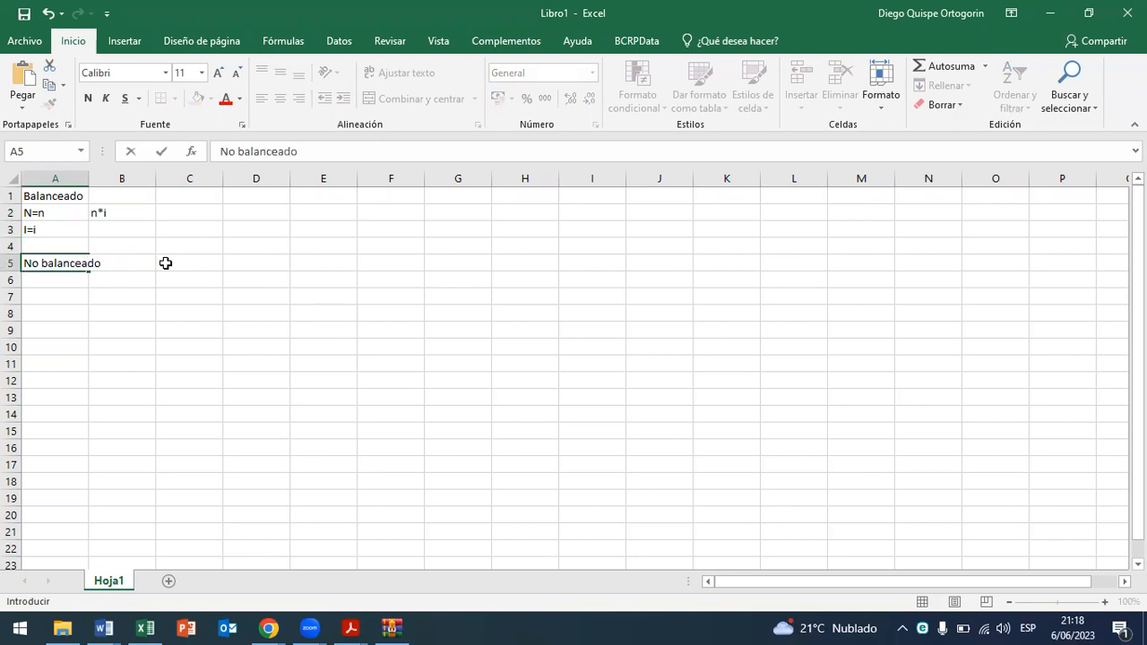
key(Return)
Step: Enter the unbalanced panel's condition <n*i in cell B6
key(Right)
text(<)
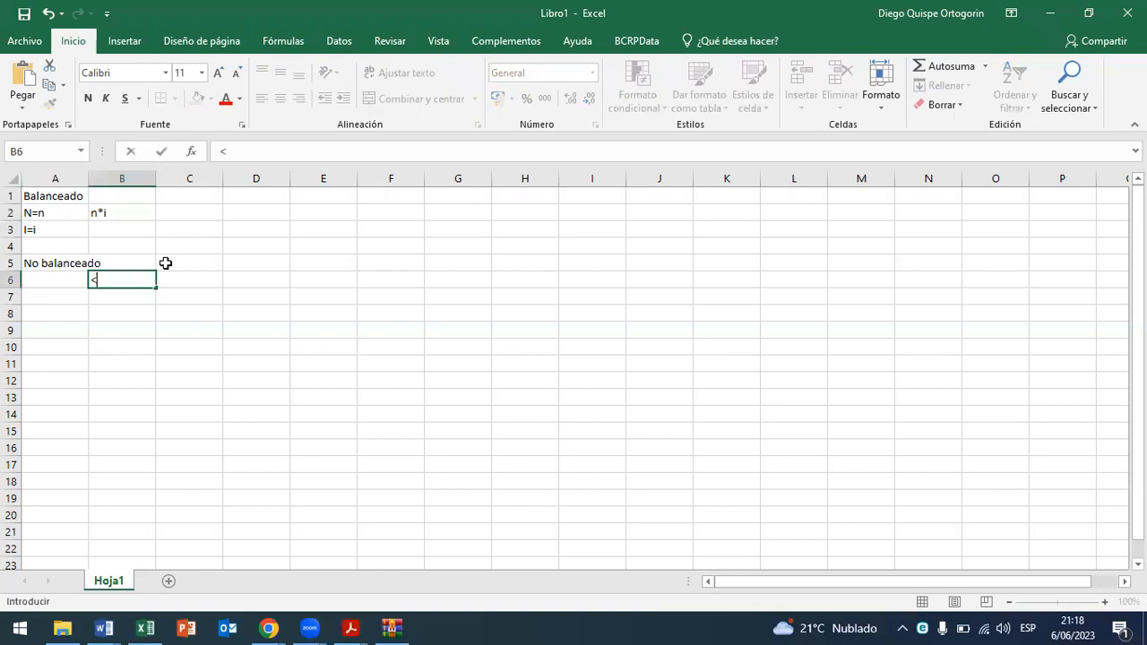
text(n*i)
key(Return)
key(Up)
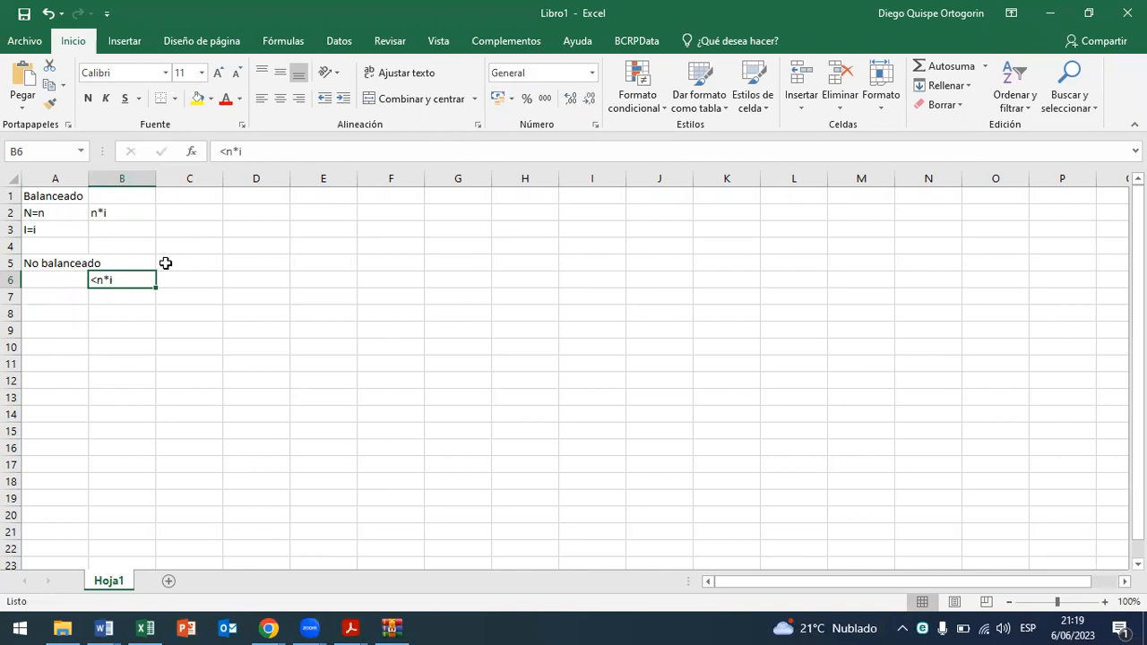
Step: Return to the technical sheet in Adobe Acrobat Reader and mark the 2017 – 2021 common panel sample and its household count
click(1050, 13)
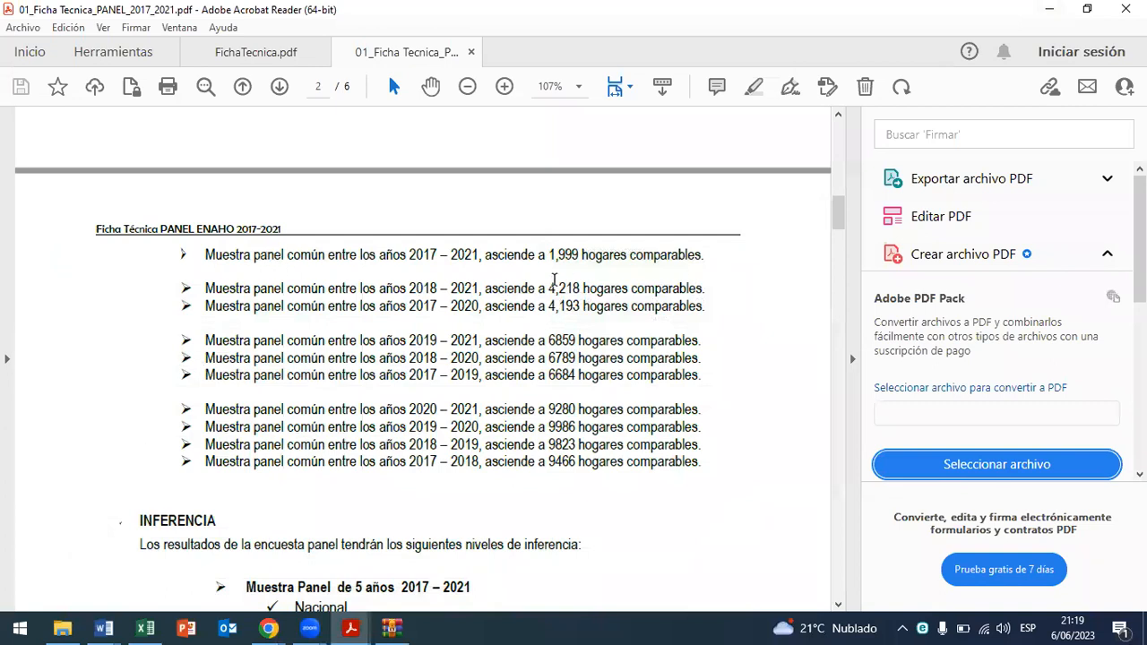
drag(206, 256, 478, 254)
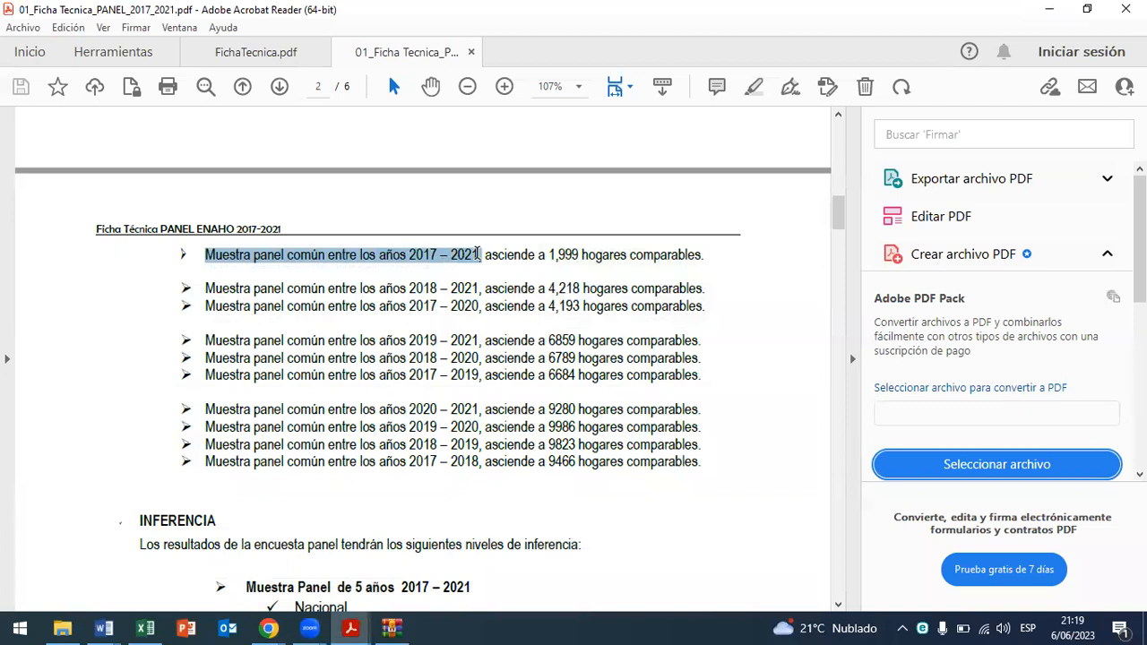
click(456, 256)
drag(263, 256, 480, 257)
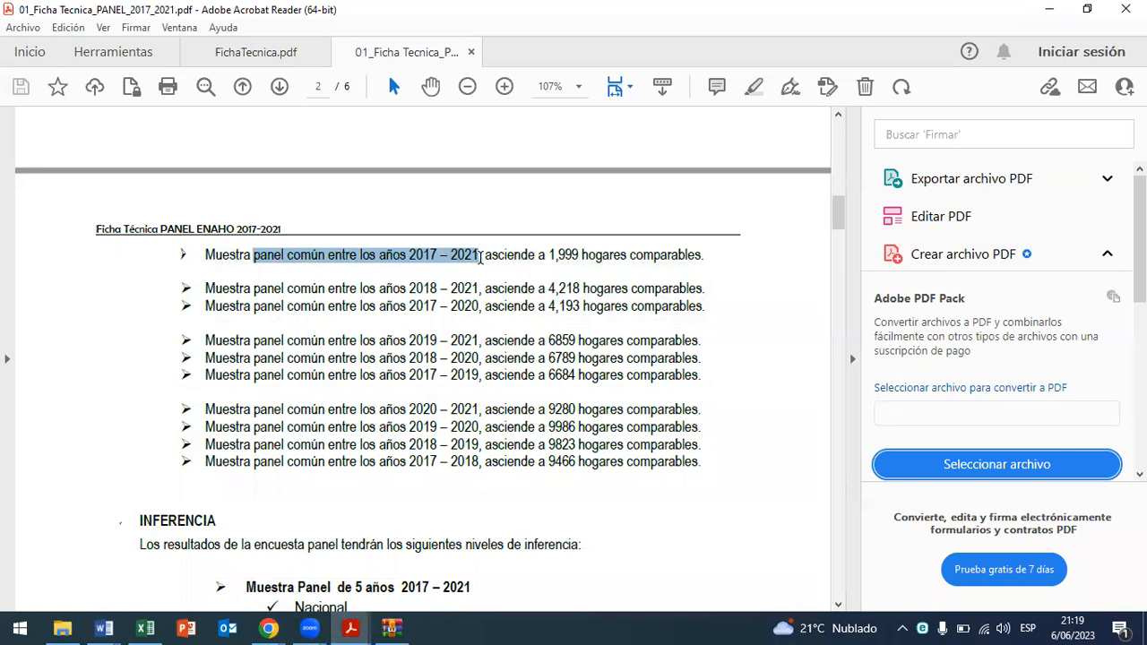
click(567, 258)
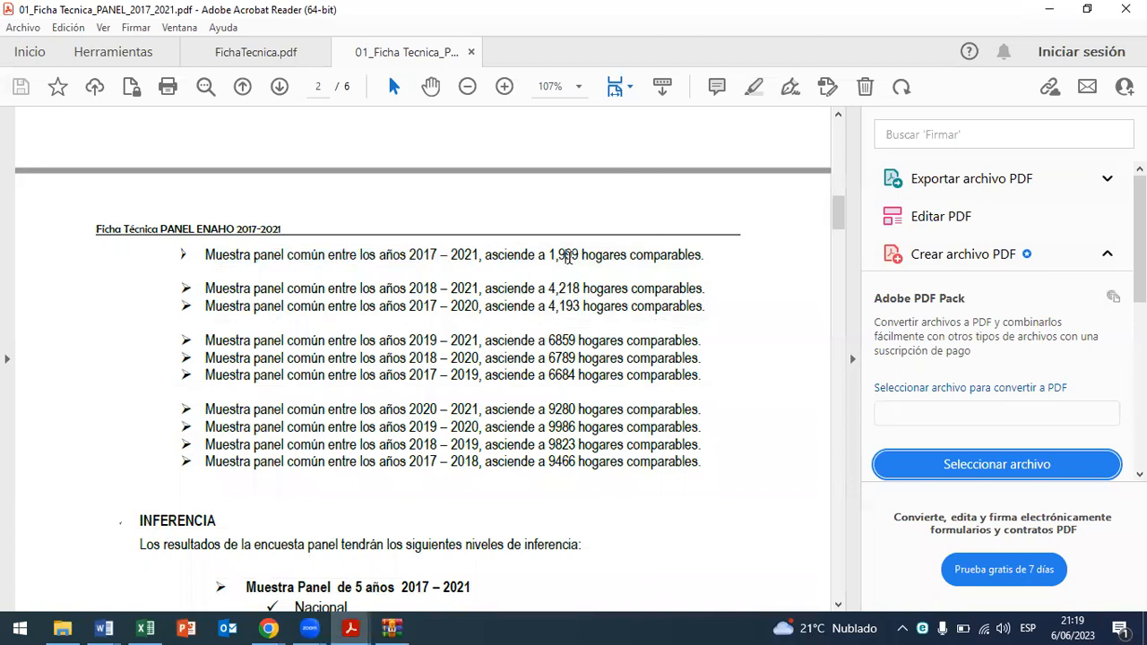
double_click(565, 255)
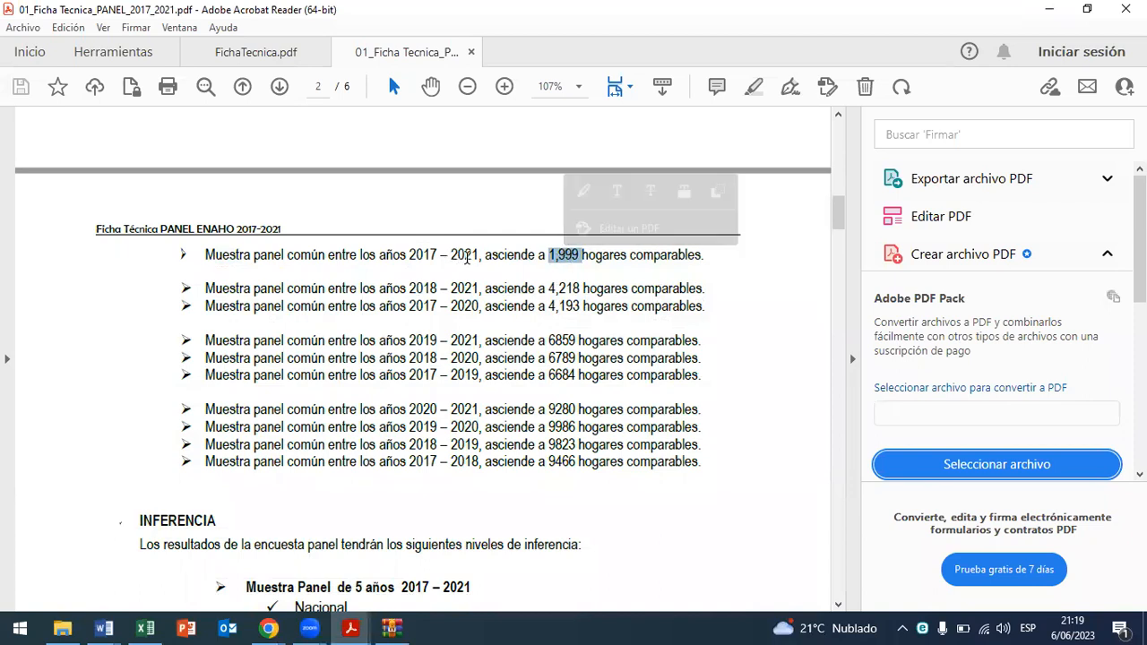
Step: Mark the 2018 – 2021 period and its comparable household count in the common panel sample list
click(436, 306)
drag(409, 289, 478, 287)
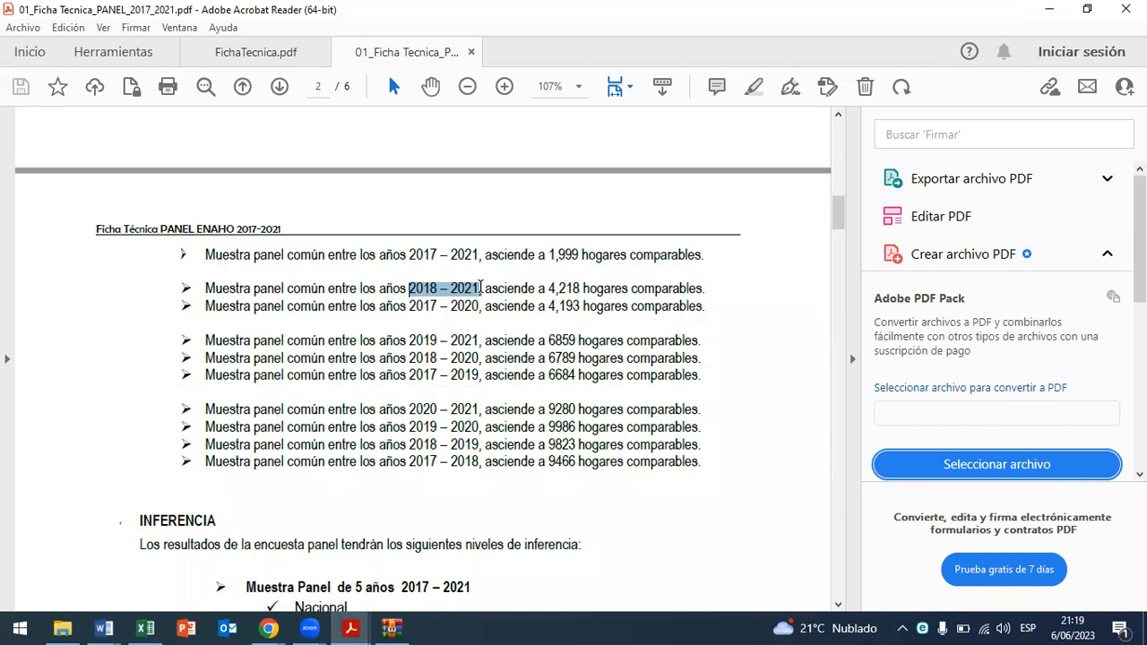
click(574, 288)
double_click(570, 287)
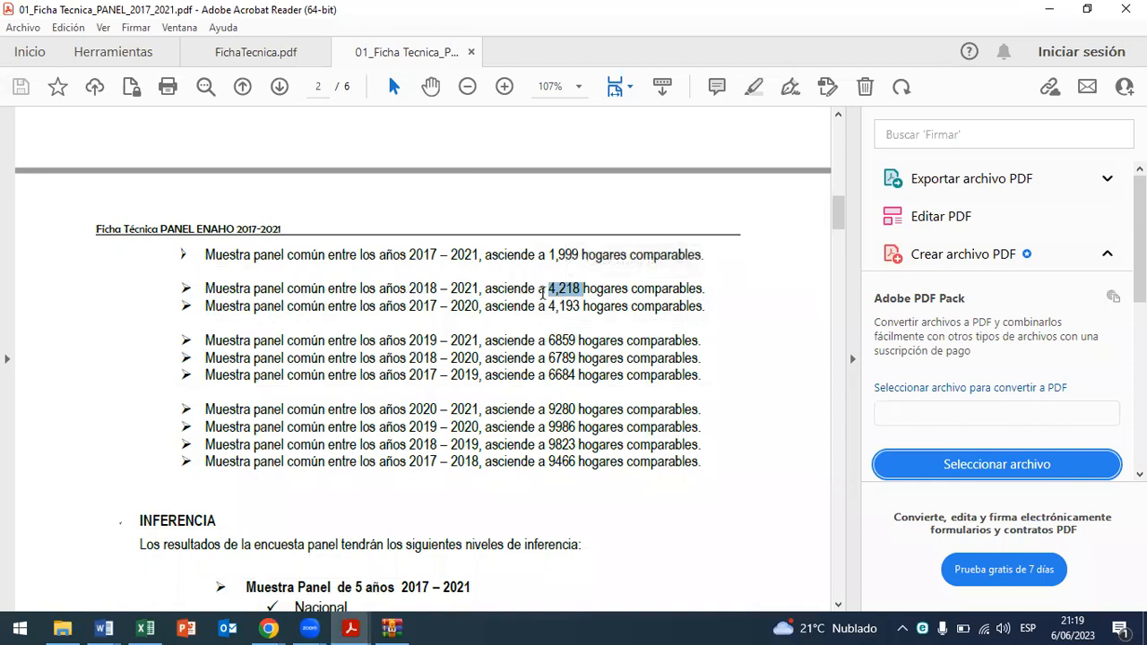
Step: Mark the 2017 – 2020 period in the common panel sample list
click(417, 307)
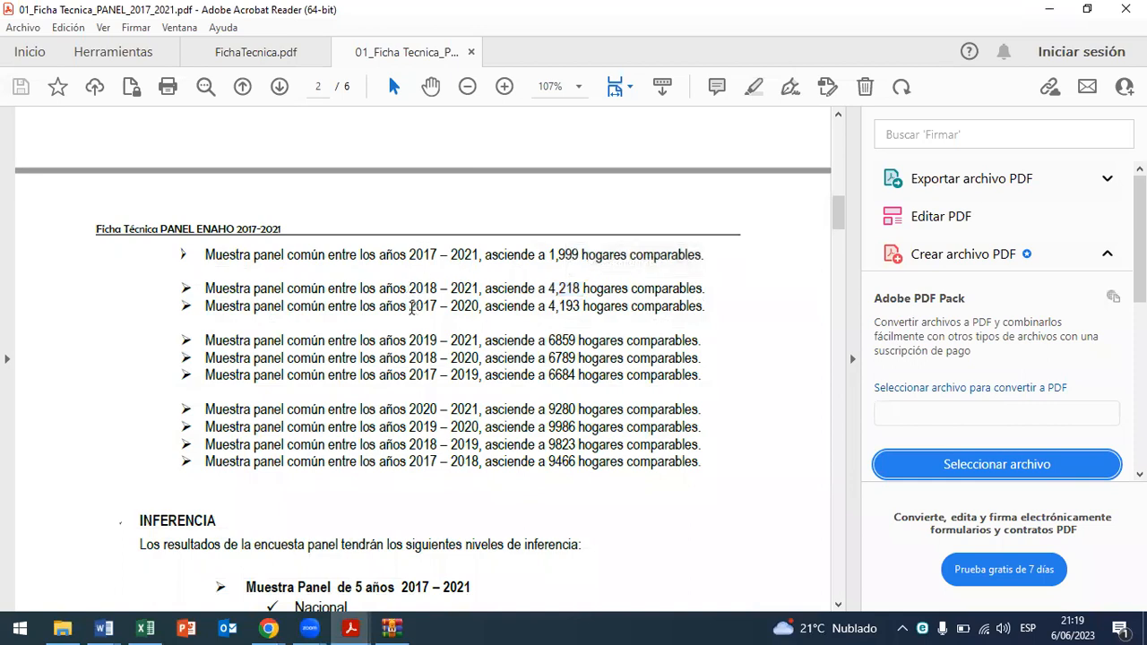
drag(411, 306, 479, 305)
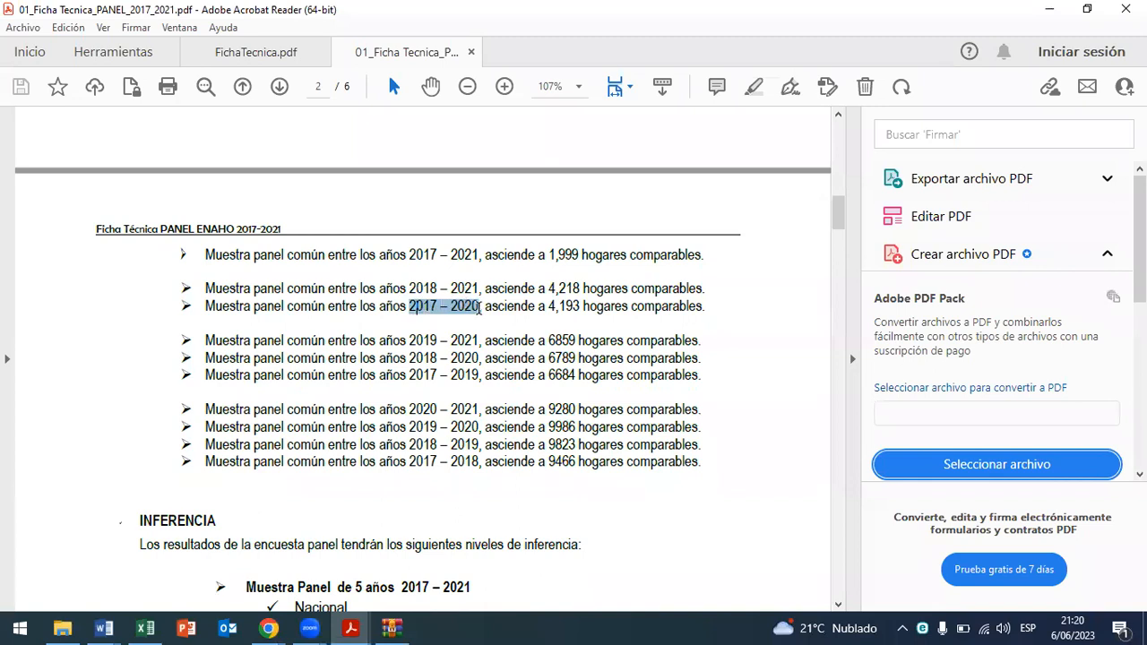
click(479, 308)
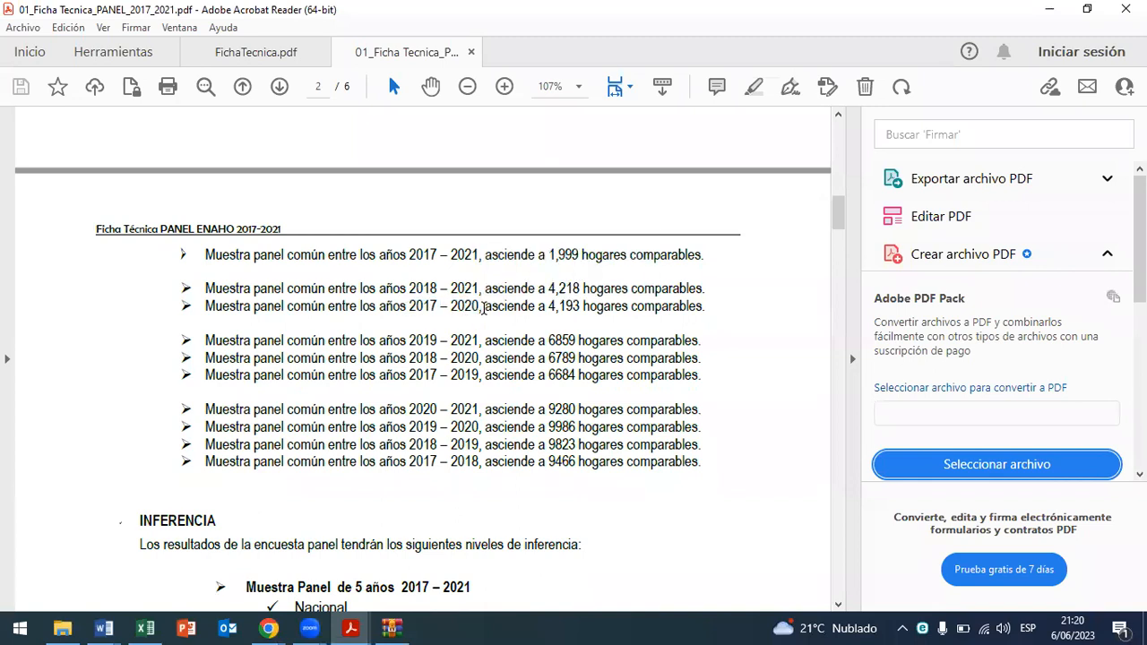
drag(479, 308, 426, 310)
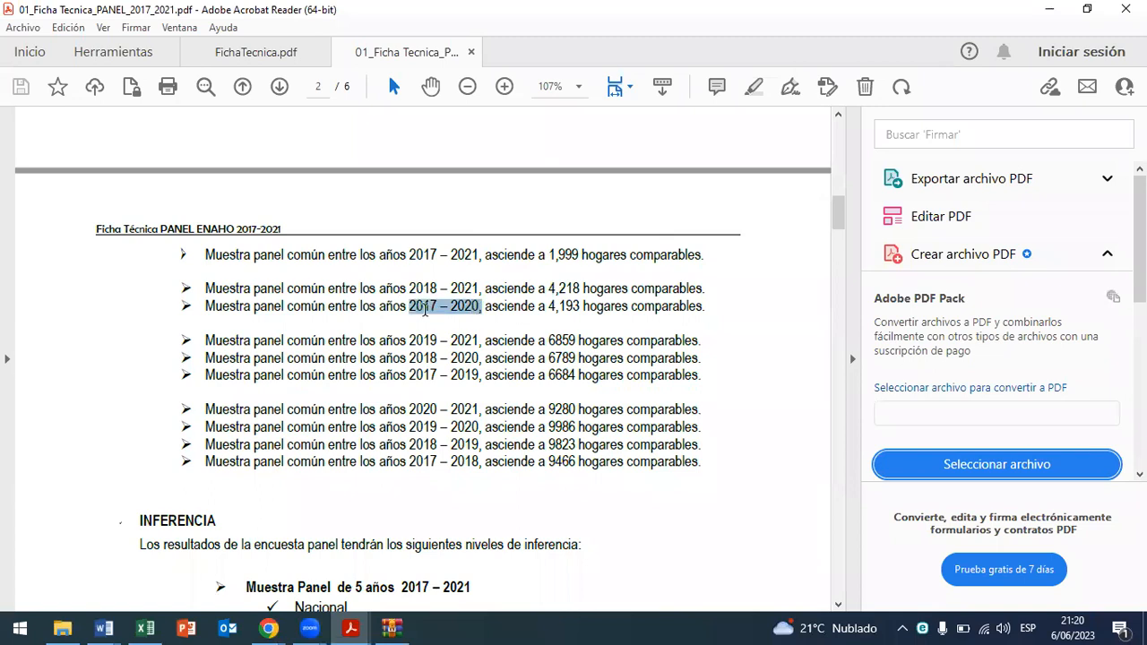
click(473, 316)
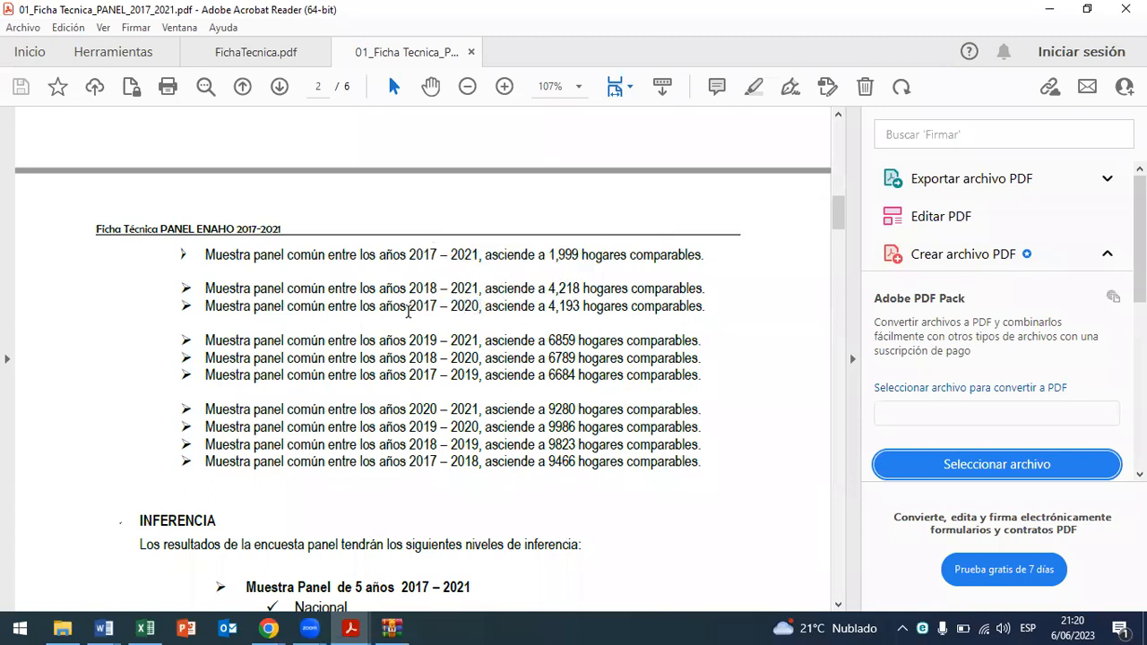
drag(408, 311, 465, 308)
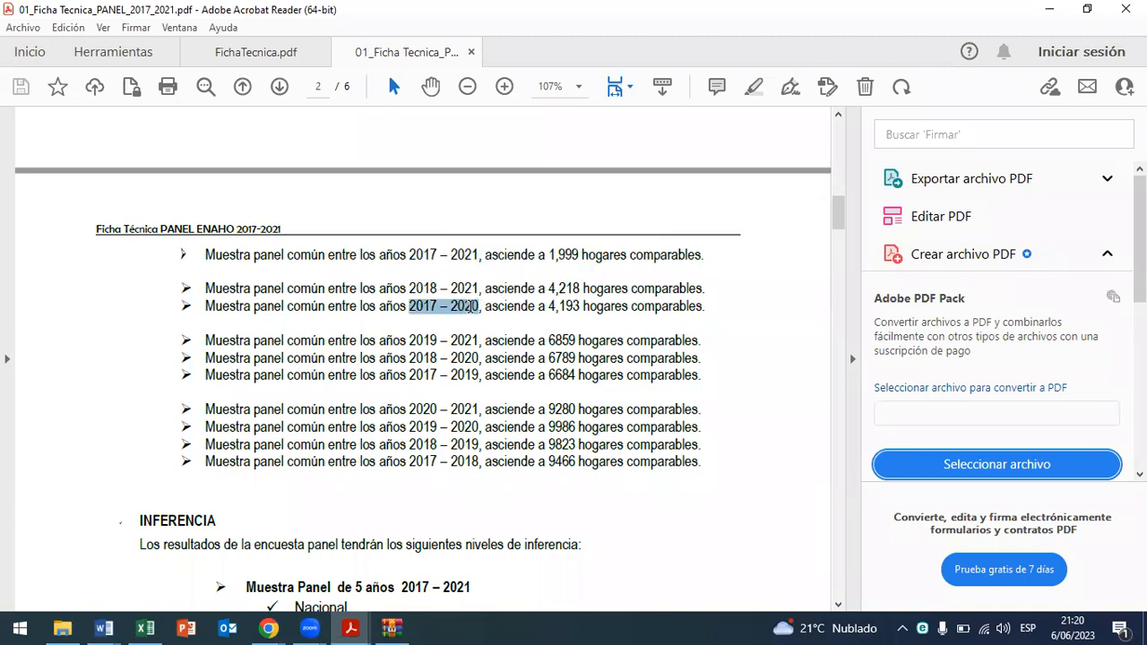
Step: Mark the 2017 – 2020 sample's household count, plus the 2019 – 2021 period and its household count, in the common panel sample list
drag(548, 308, 582, 307)
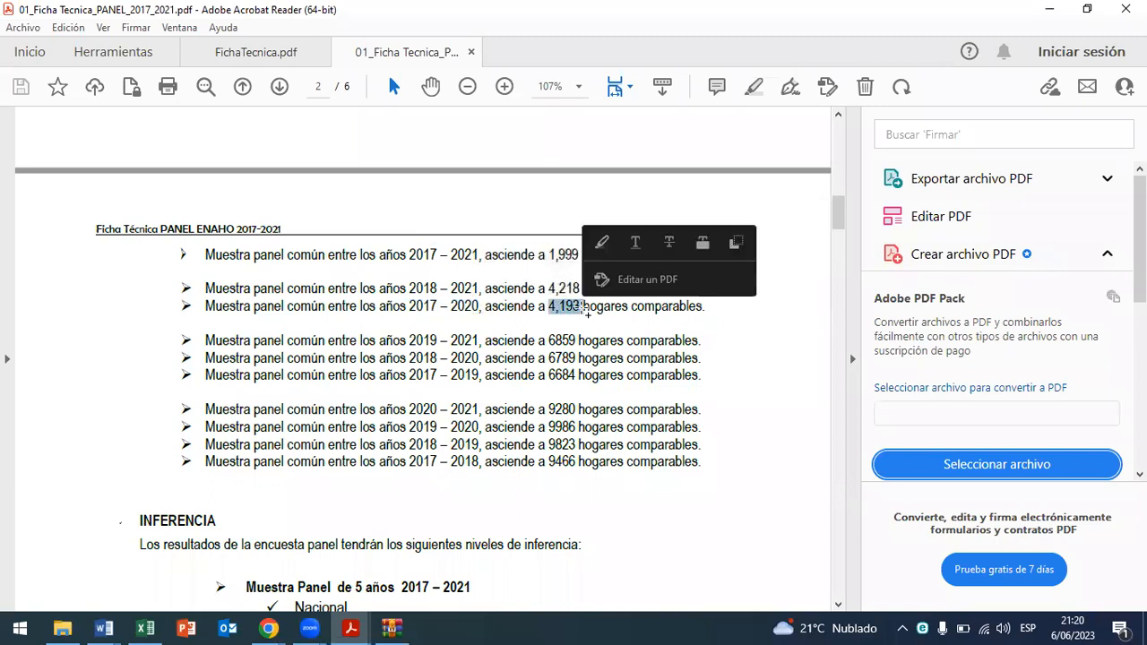
click(388, 343)
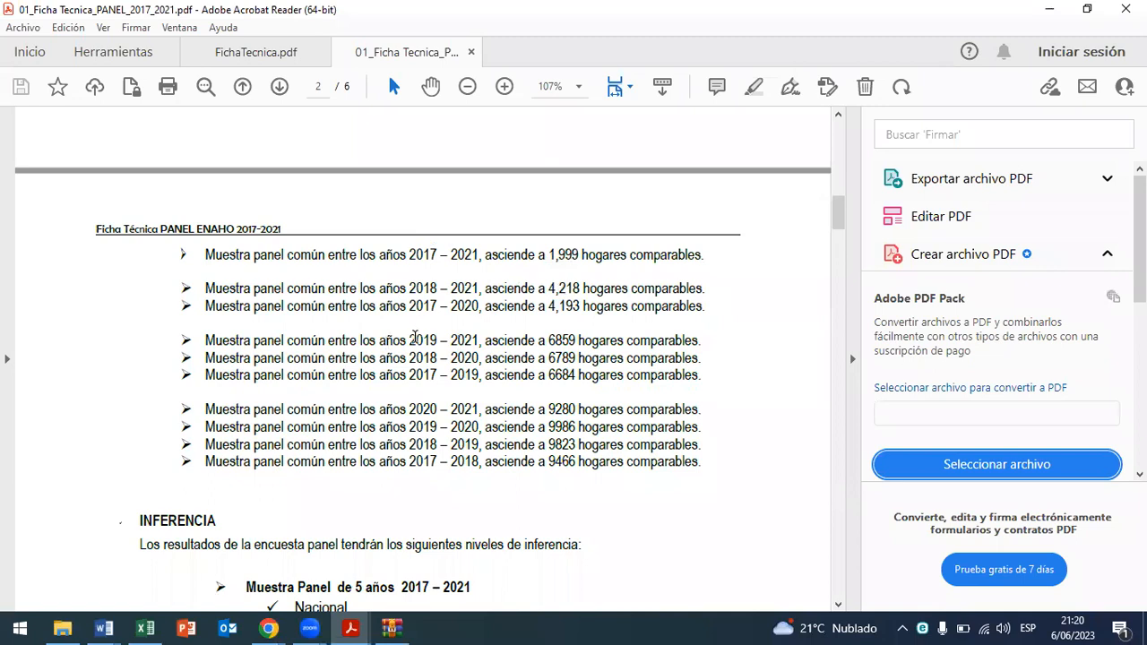
drag(410, 341, 481, 344)
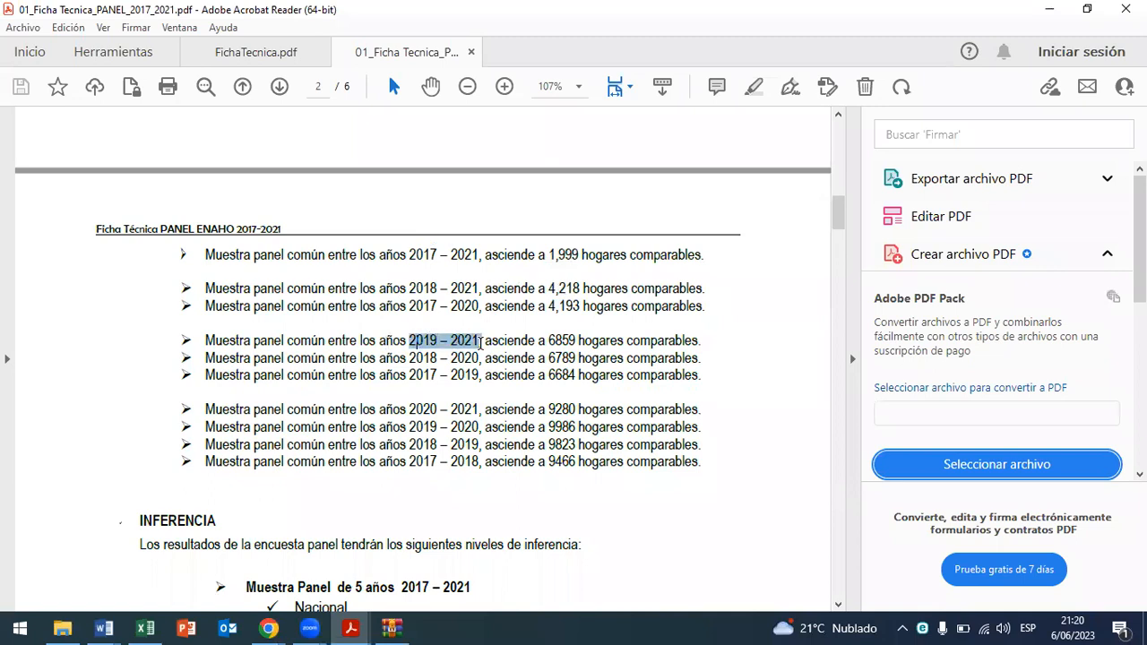
double_click(557, 341)
Step: Mark the three-year periods 2019 – 2021, 2018 – 2020 and 2017 – 2019 one after another in the common panel sample list
drag(409, 341, 473, 334)
drag(410, 358, 479, 359)
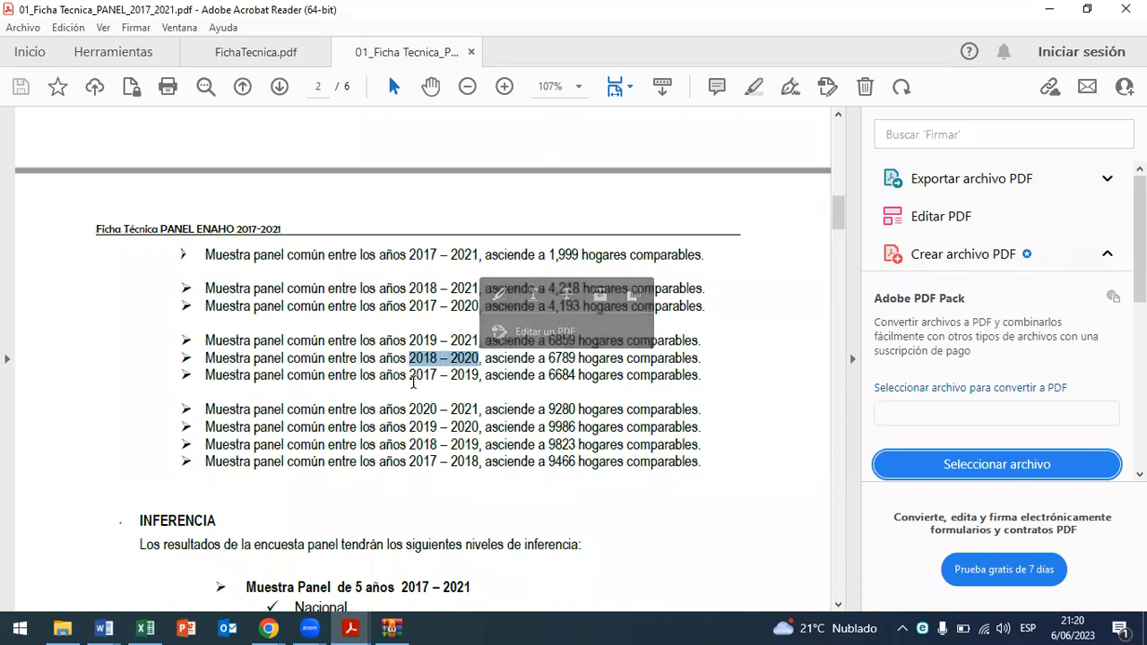
drag(414, 376, 483, 378)
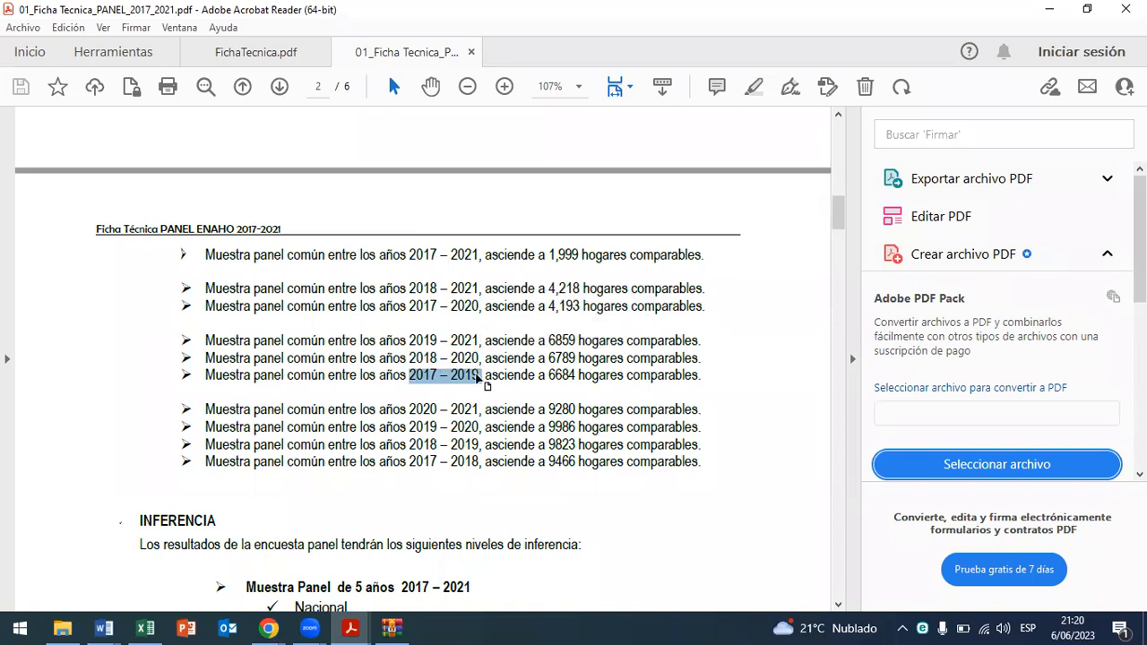
click(463, 359)
Step: Mark the two-year periods from 2020 – 2021 down to 2017 – 2018 in the common panel sample list
scroll(463, 358, down, 2)
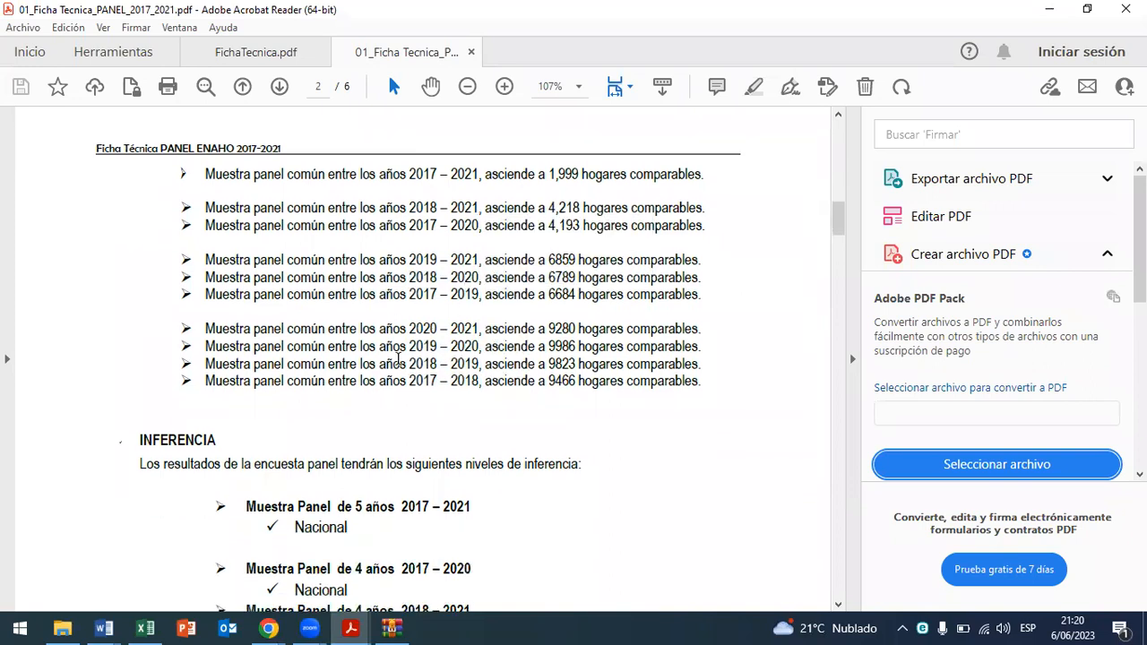
drag(409, 329, 483, 330)
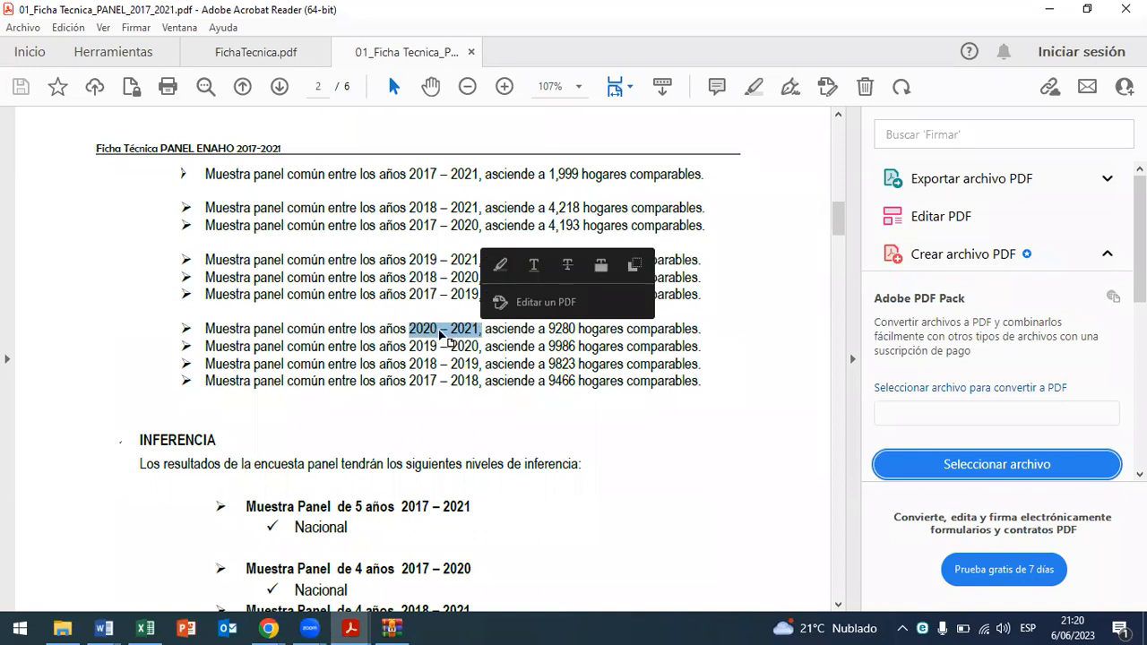
drag(411, 348, 470, 378)
click(442, 365)
Step: Mark the entire 2017 – 2021 common panel sample line at the start of the list
scroll(548, 343, up, 2)
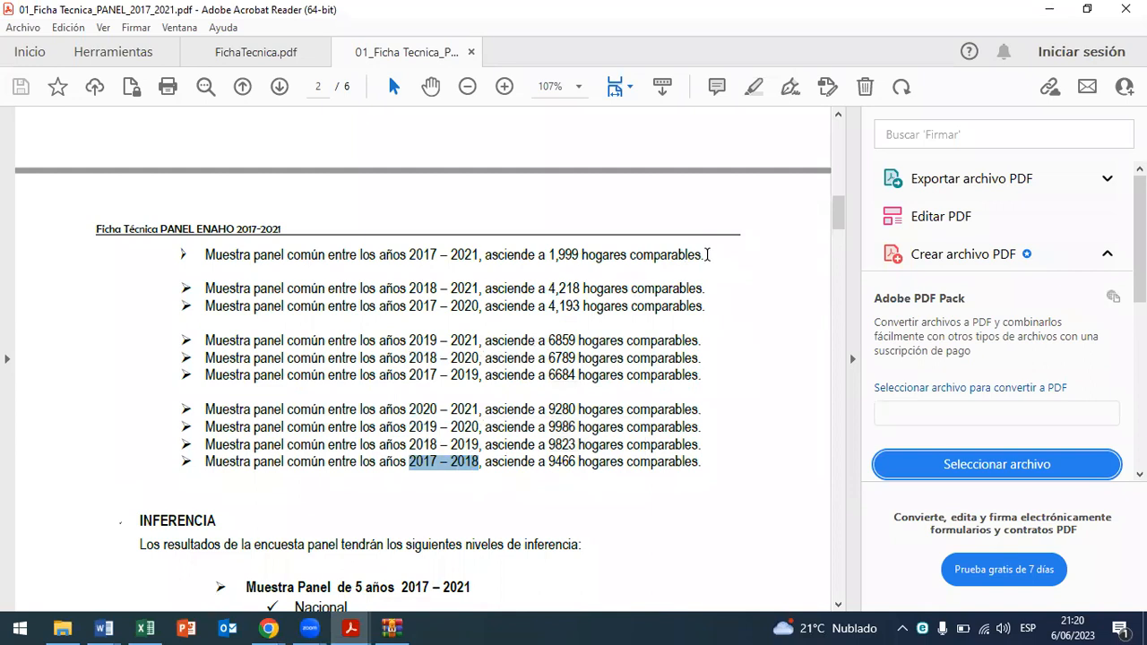
drag(706, 255, 230, 256)
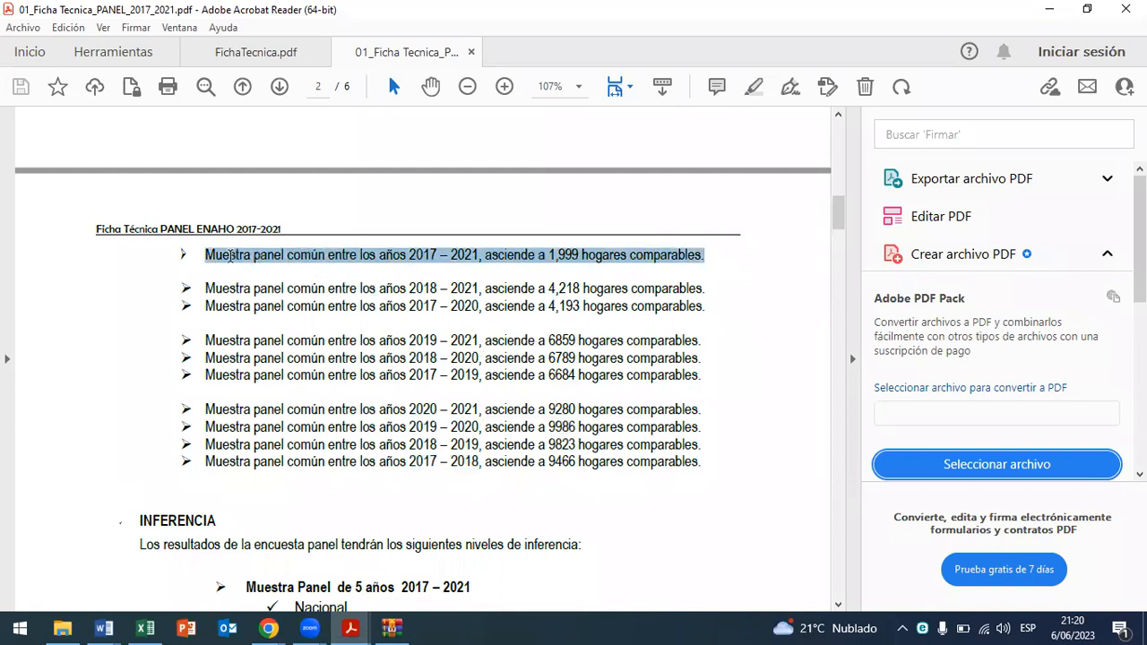
drag(231, 256, 230, 256)
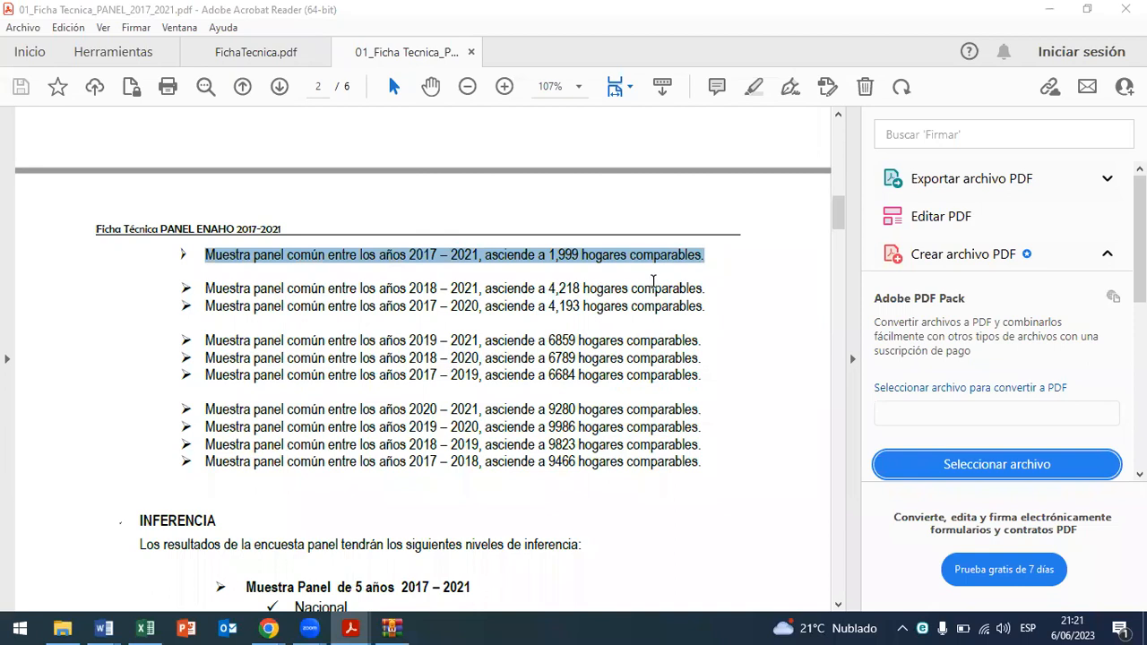
Step: Go to the INFERENCIA section and mark the five-year 2017 – 2021 panel sample heading and its Nacional level
scroll(632, 368, down, 2)
scroll(454, 376, down, 2)
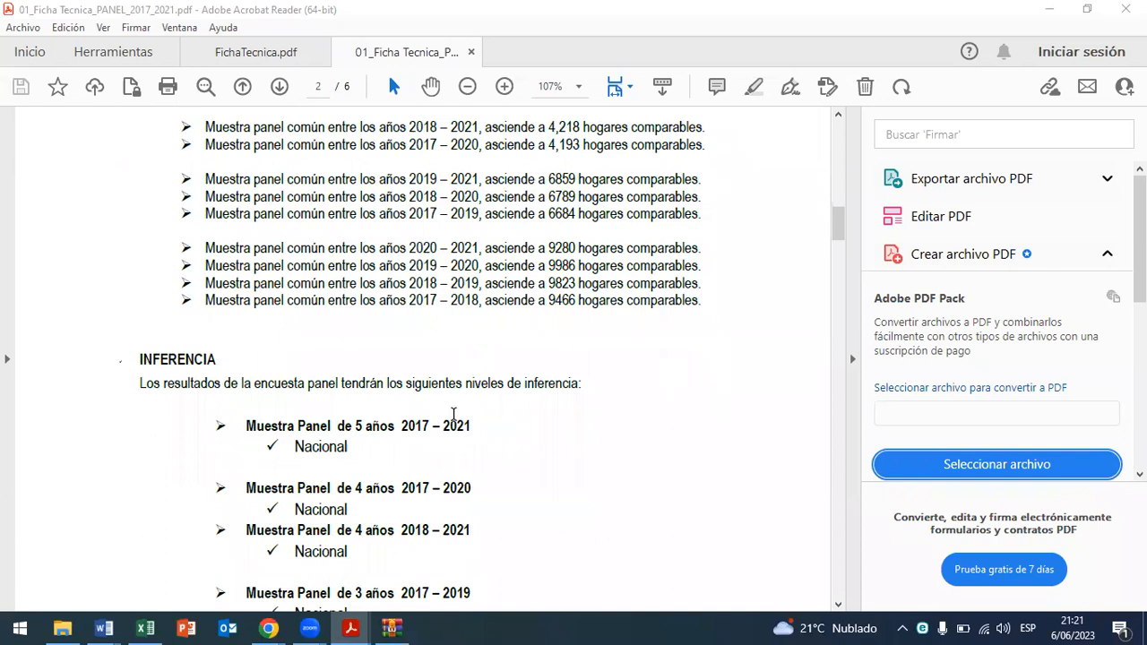
scroll(453, 414, down, 5)
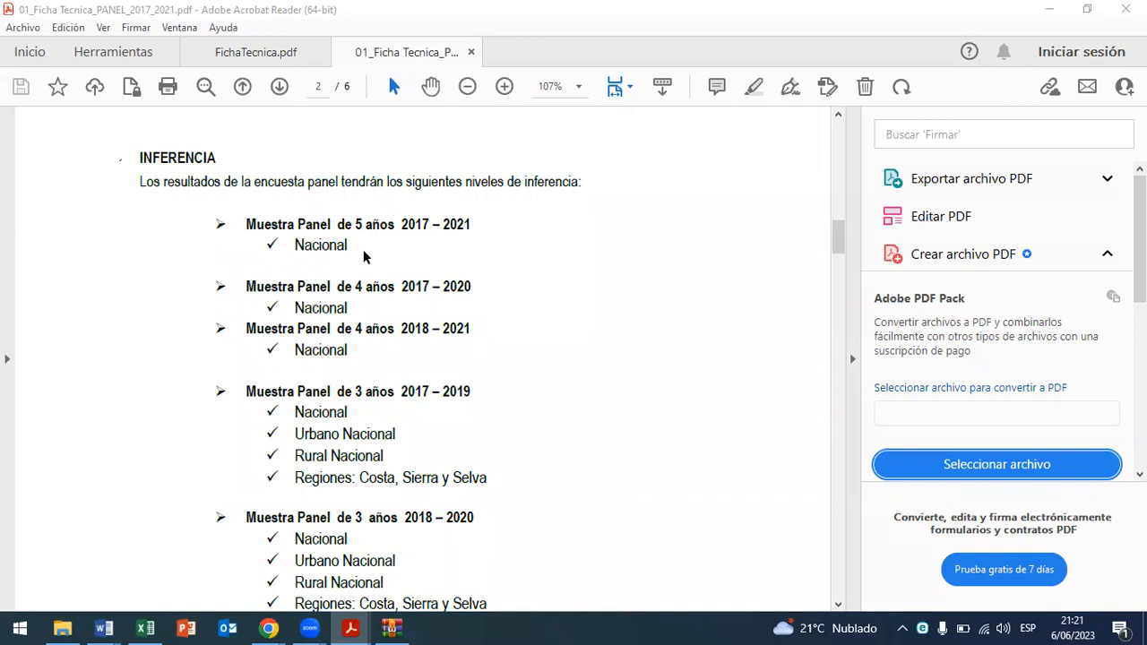
drag(469, 224, 251, 228)
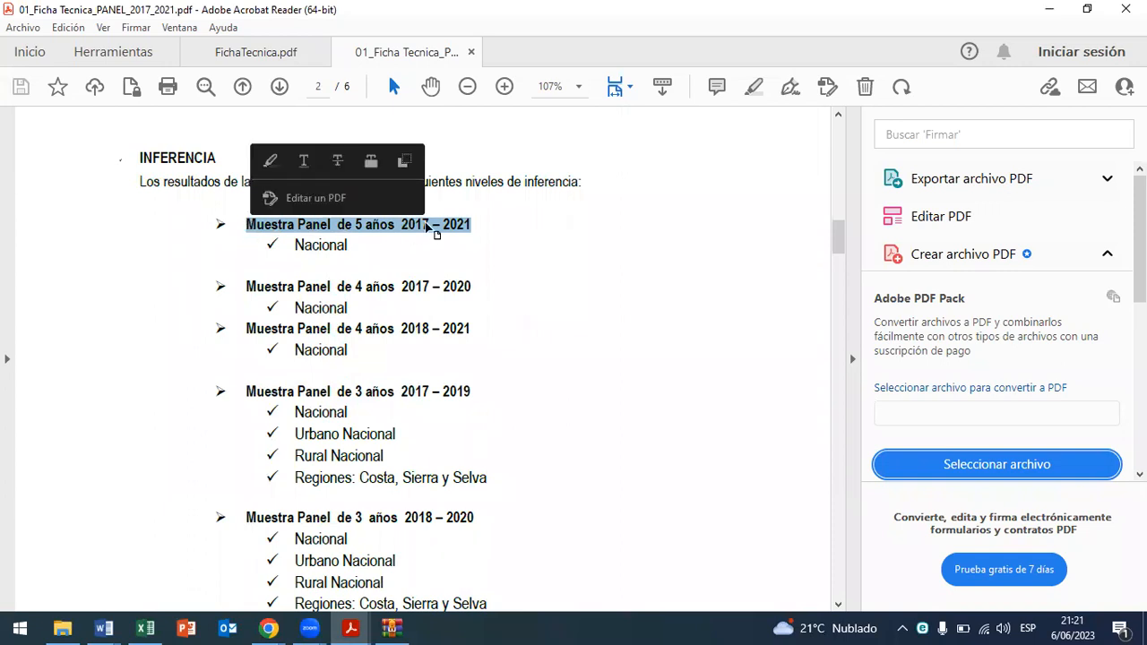
drag(353, 246, 295, 247)
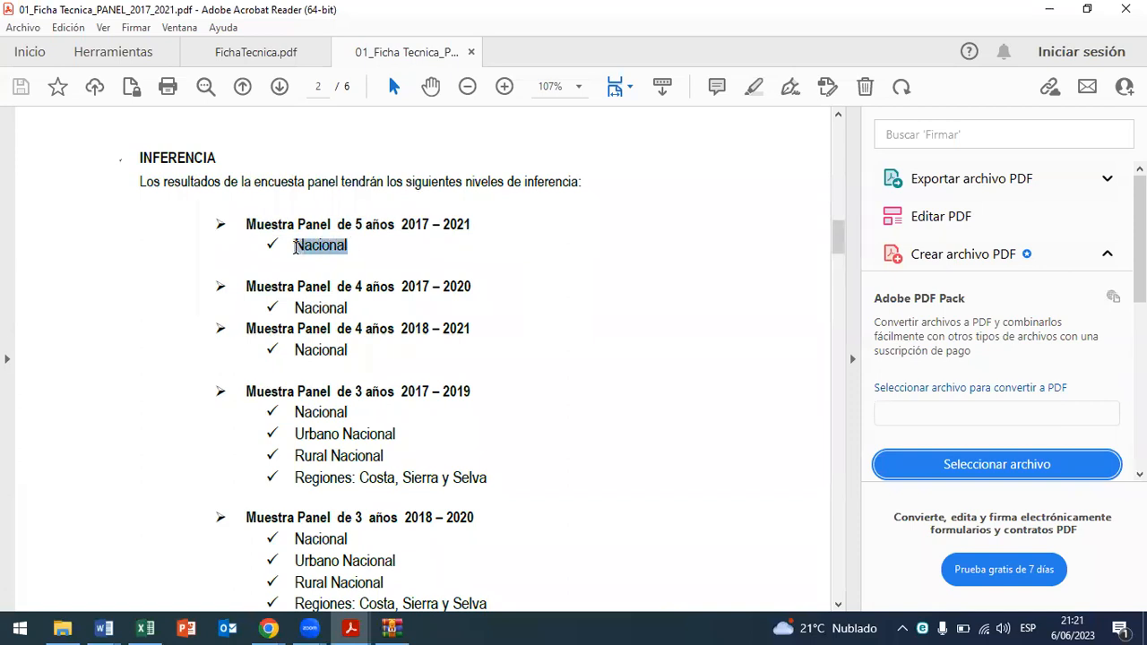
click(366, 247)
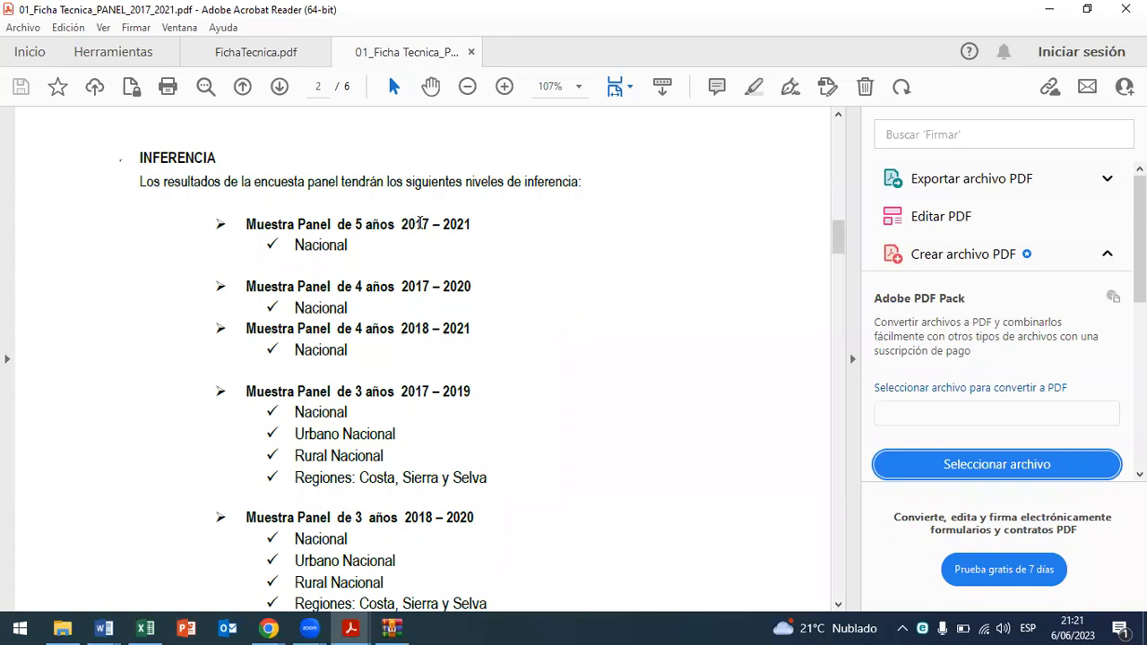
Step: Compare the five-year panel's period and Nacional inference level with its entry in the common panel sample list
drag(401, 224, 460, 221)
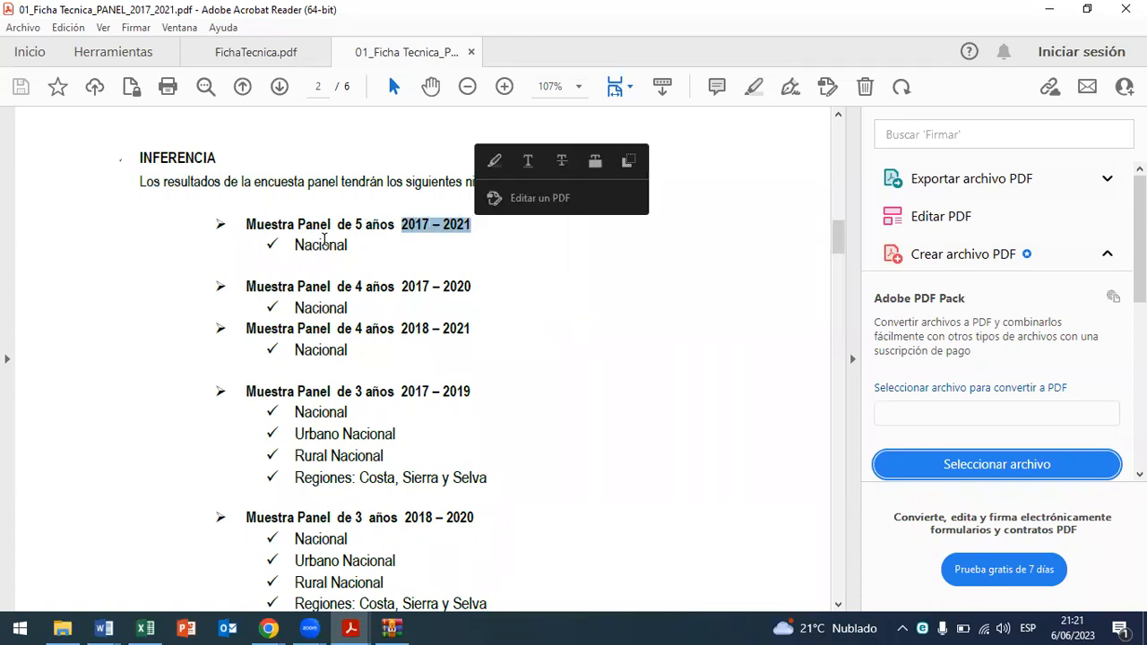
drag(350, 247, 294, 252)
click(376, 273)
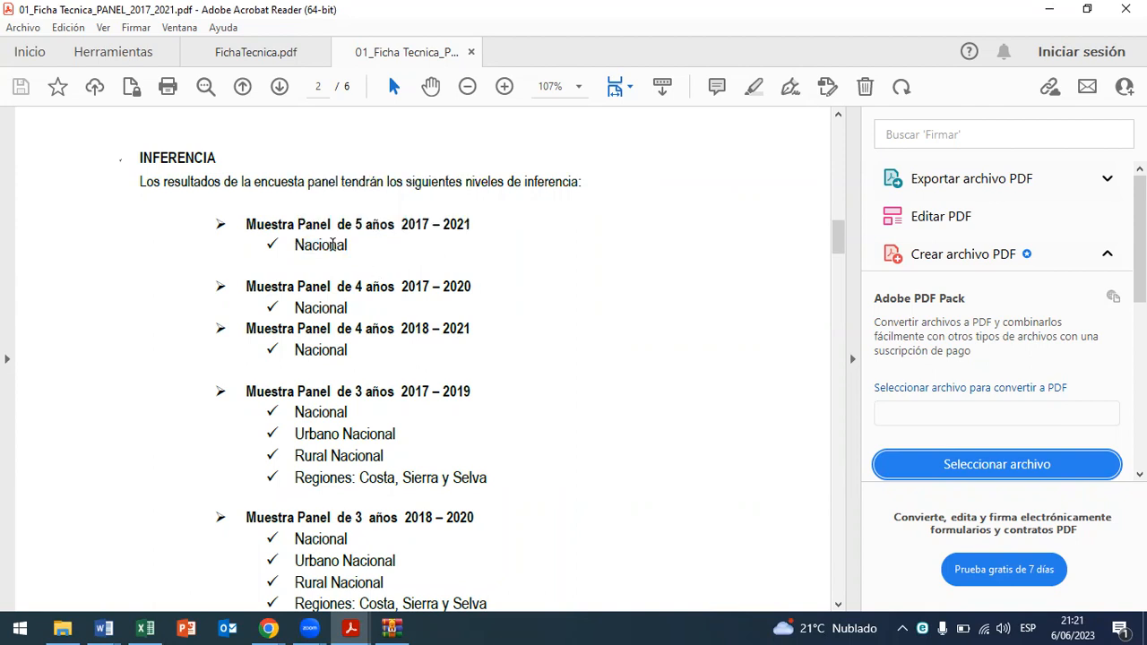
drag(248, 223, 479, 224)
scroll(611, 352, up, 5)
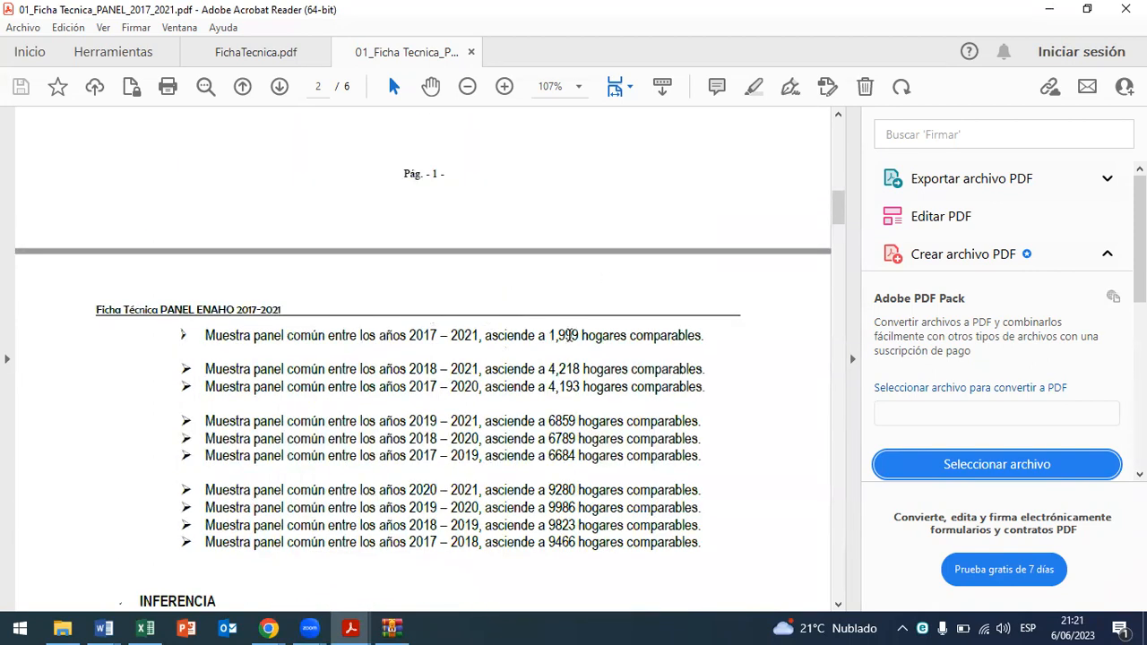
scroll(571, 328, down, 5)
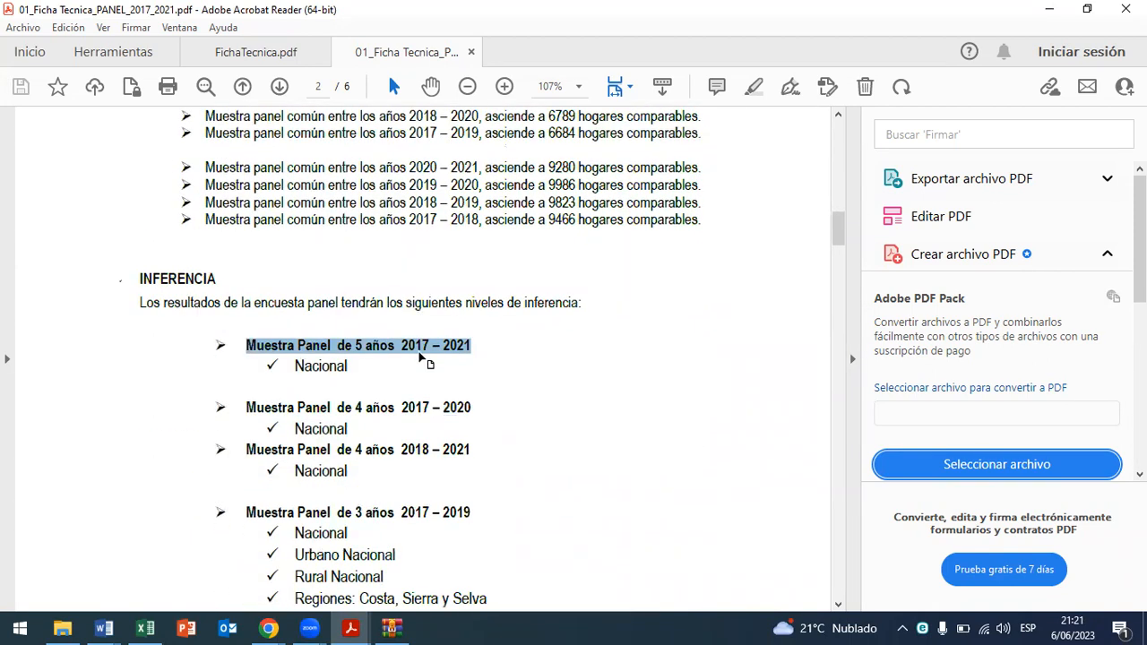
drag(350, 368, 294, 368)
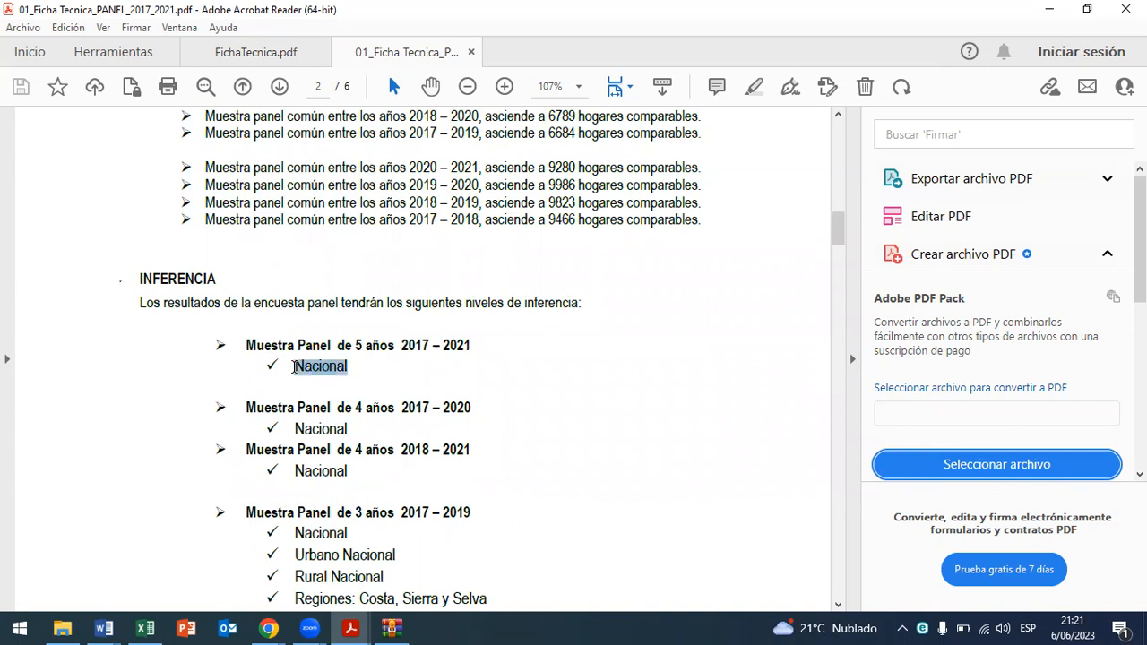
click(341, 411)
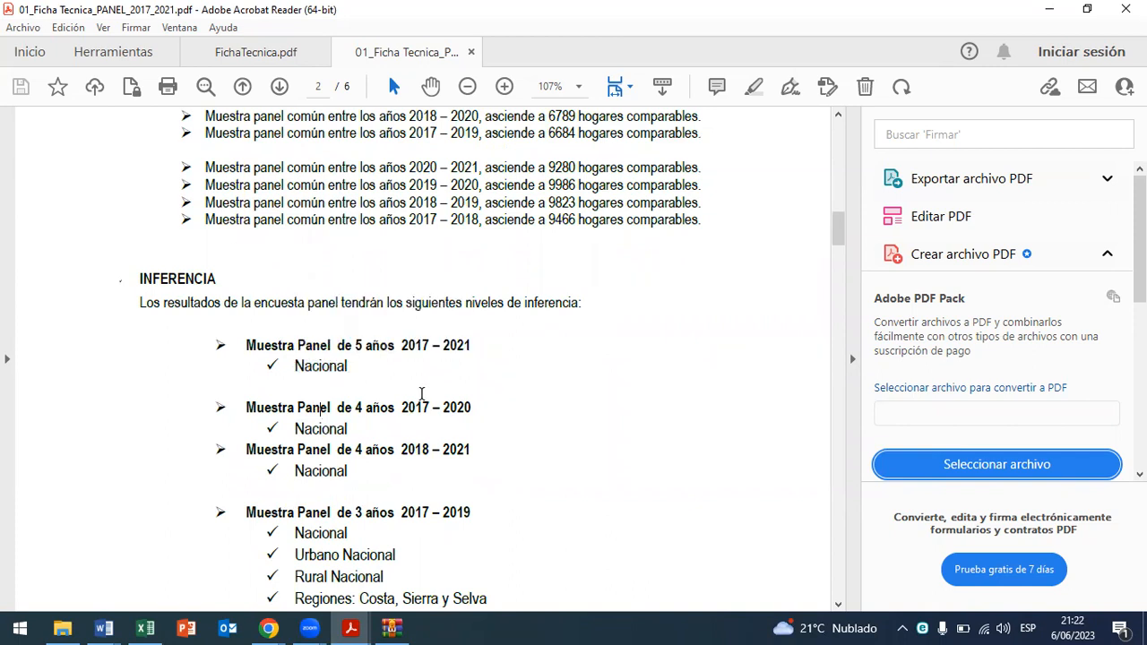
Step: Mark the four-year panel samples 2017 – 2020 and 2018 – 2021 and the Nacional level in the INFERENCIA section
scroll(422, 394, down, 1)
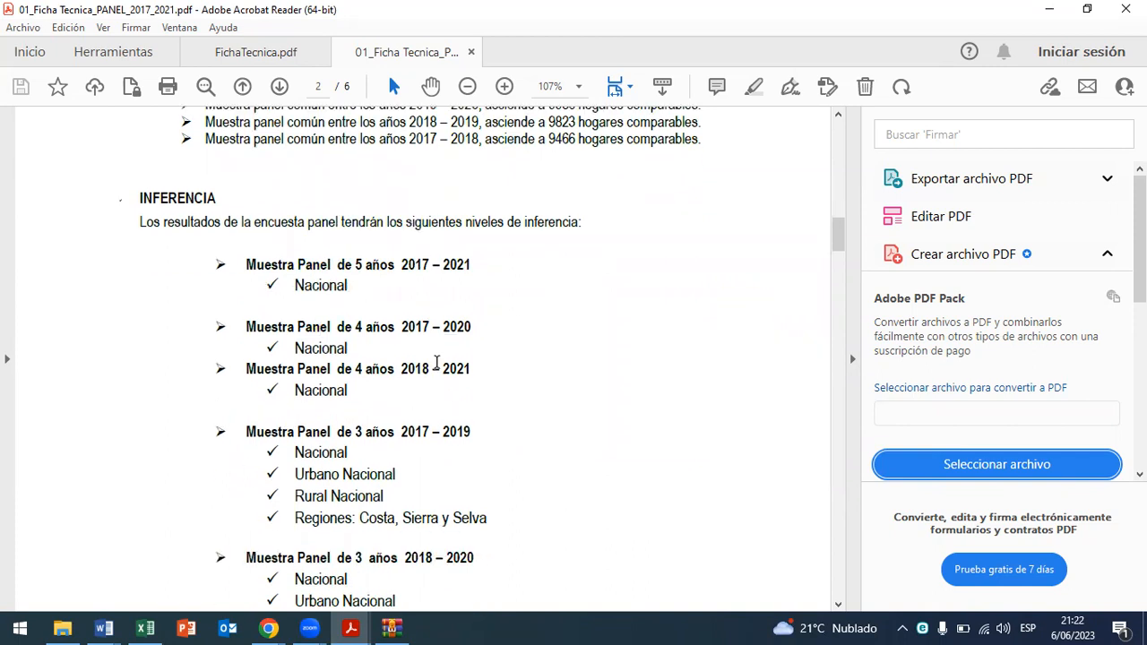
double_click(316, 327)
drag(316, 328, 472, 327)
drag(476, 369, 323, 371)
drag(401, 327, 469, 328)
drag(394, 368, 469, 369)
drag(364, 357, 323, 352)
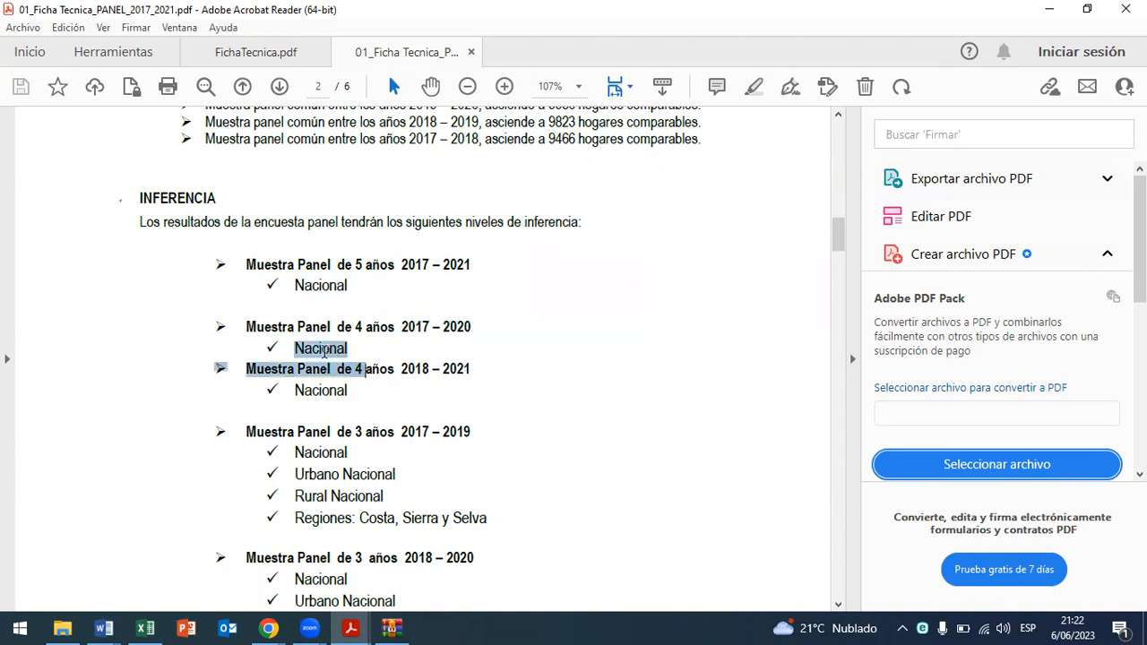
click(351, 395)
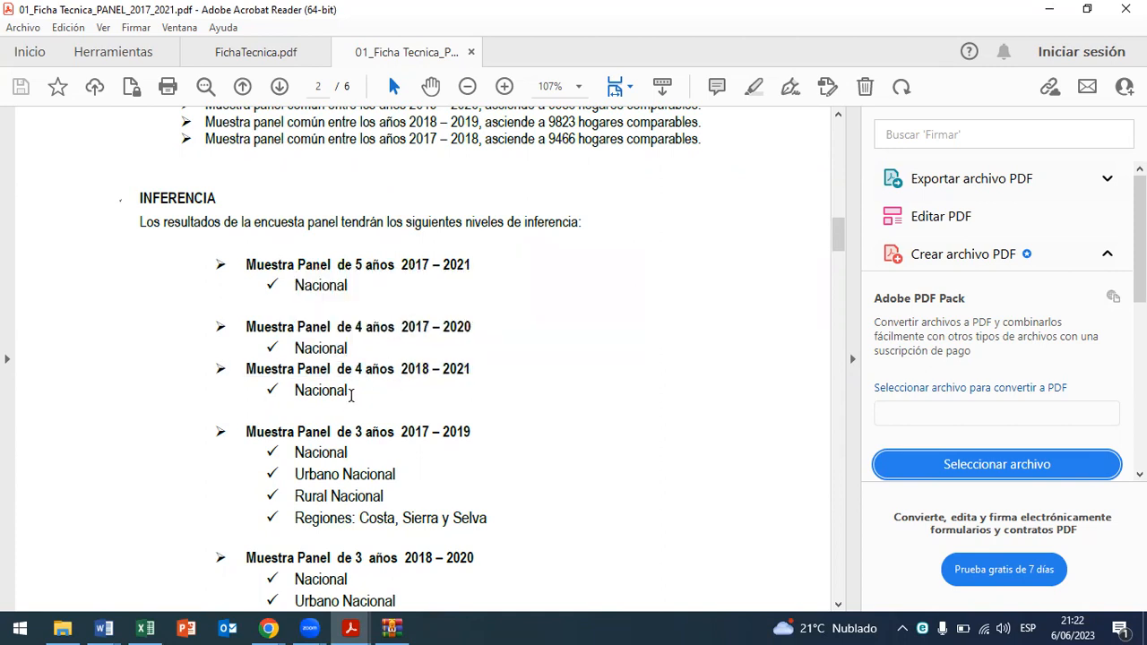
Step: Mark "3 años" in the 2017 – 2019 panel heading and review the three-year panel samples
scroll(350, 395, down, 2)
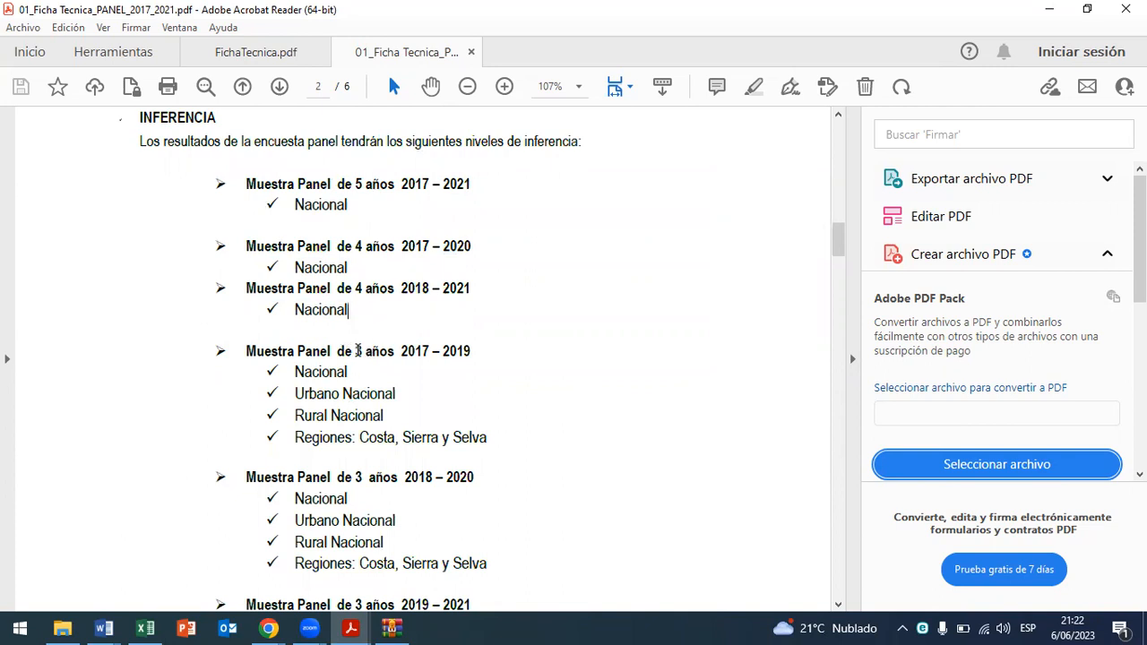
scroll(344, 343, down, 1)
drag(352, 310, 385, 311)
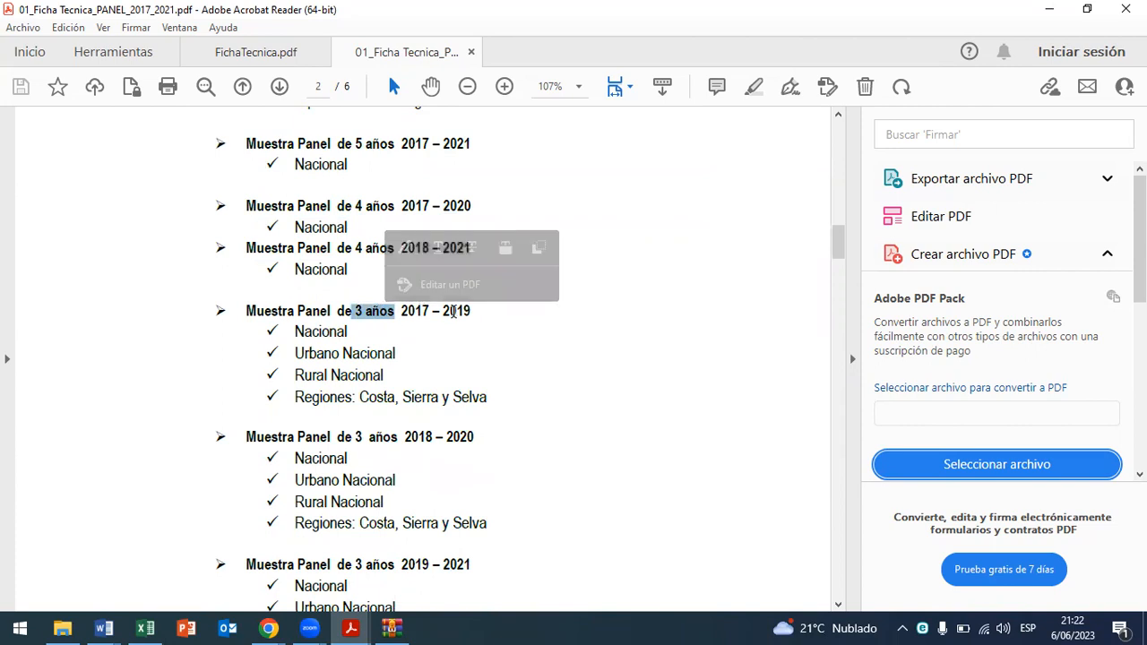
scroll(449, 319, down, 1)
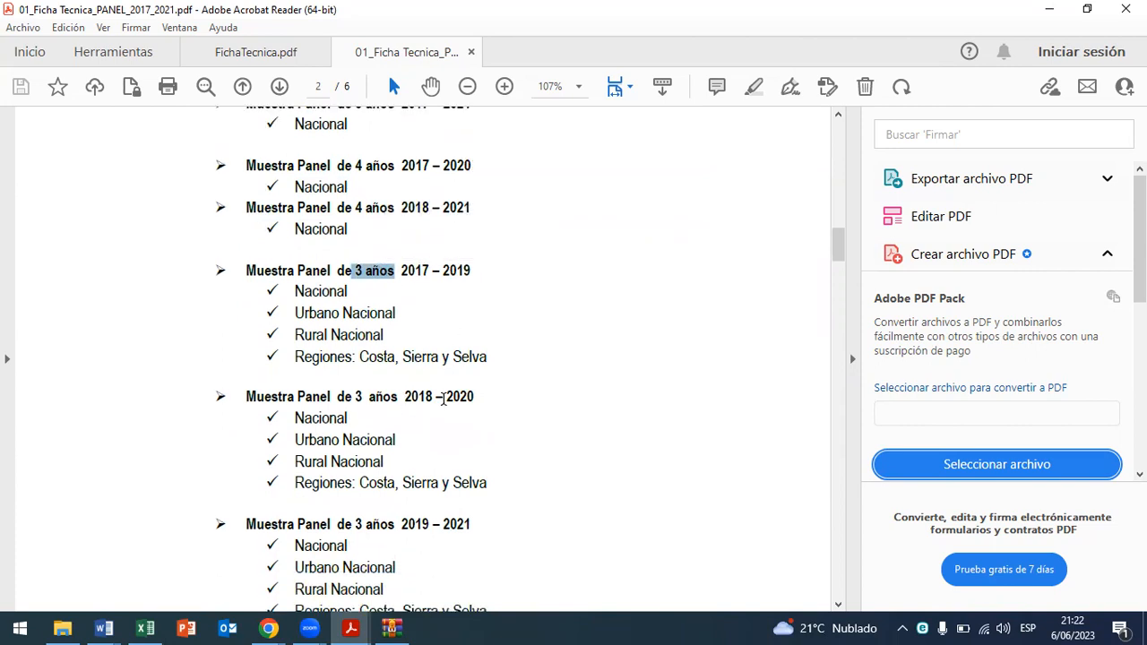
scroll(456, 399, down, 2)
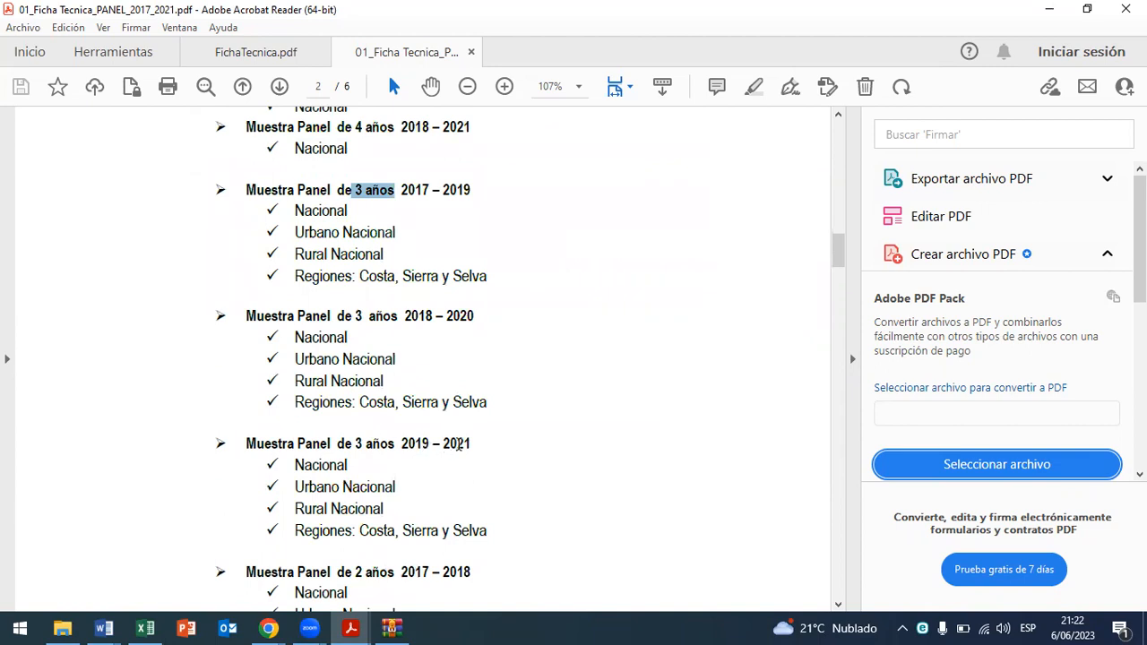
Step: Mark the inference levels listed under the three-year 2017 – 2019 panel, from Nacional to Regiones
drag(297, 211, 383, 254)
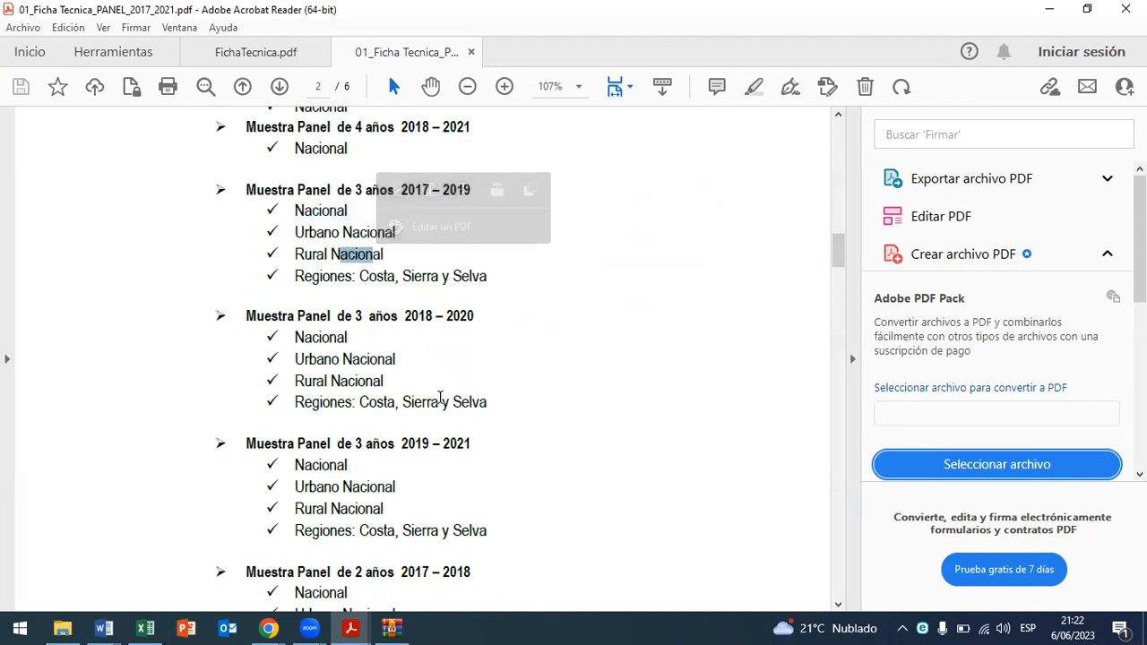
drag(329, 191, 352, 193)
click(382, 254)
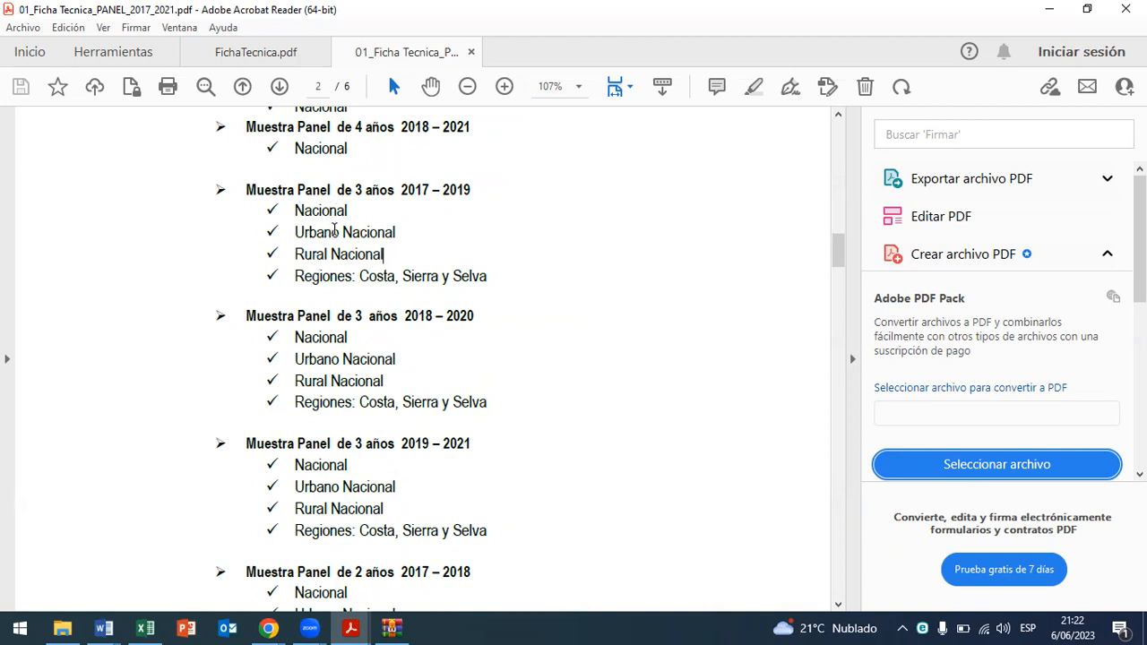
drag(296, 231, 356, 276)
click(379, 273)
drag(311, 211, 346, 215)
Step: Mark the periods of the two-year panel samples 2017 – 2018, 2018 – 2019, 2019 – 2020 and 2020 – 2021 in the INFERENCIA section
scroll(341, 220, down, 5)
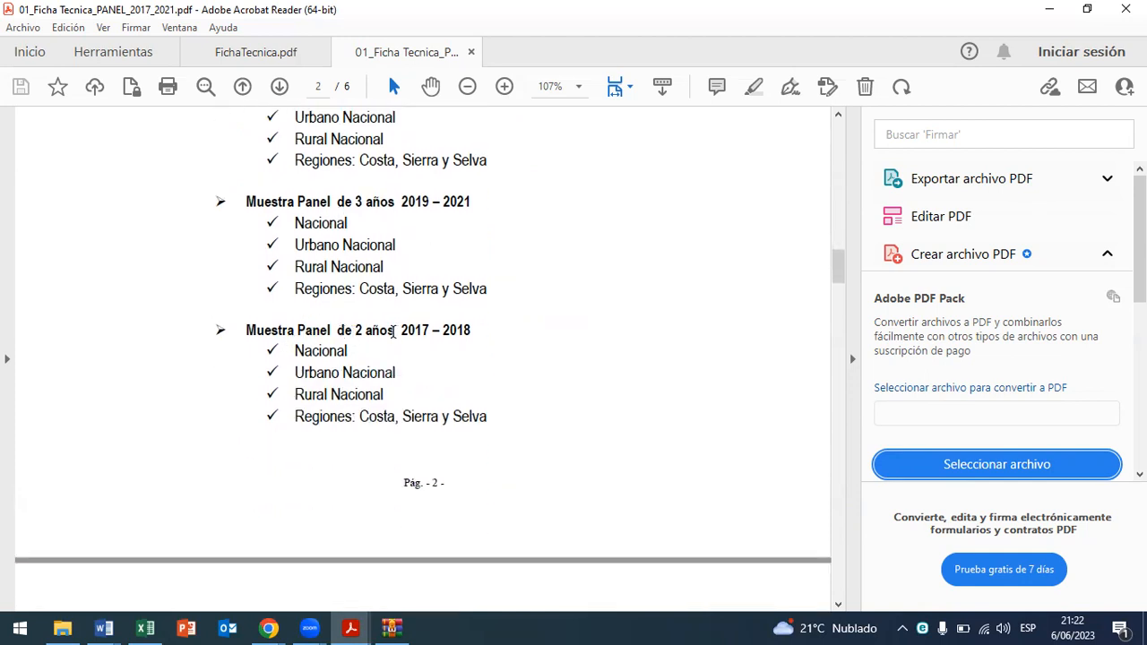
drag(402, 331, 474, 331)
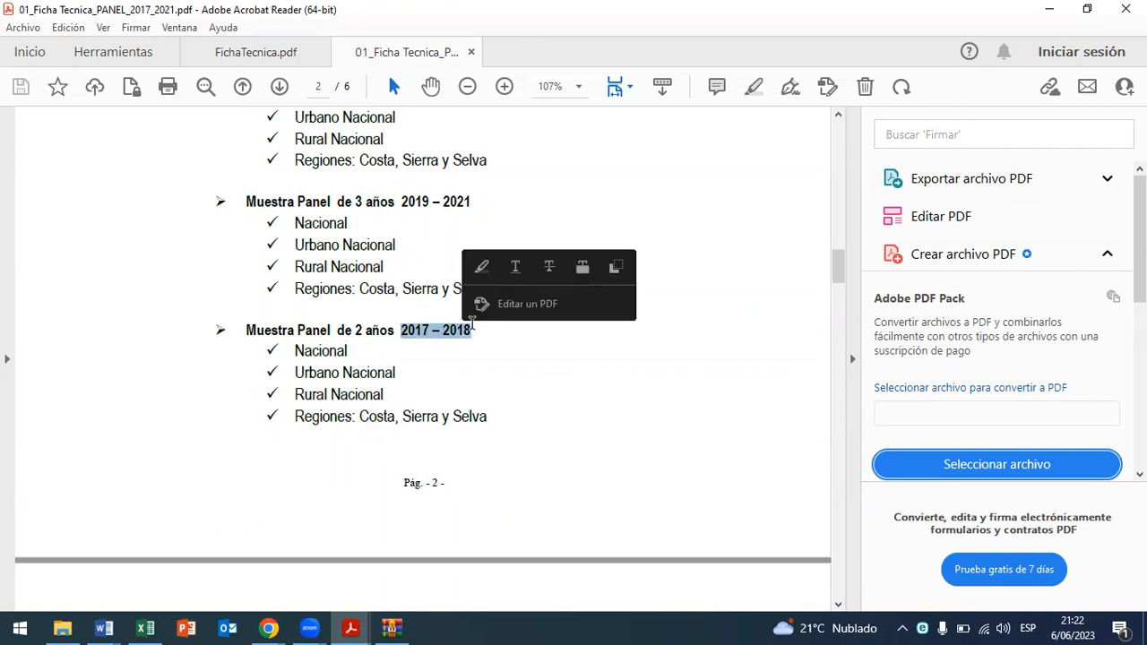
scroll(394, 389, down, 5)
drag(401, 410, 470, 410)
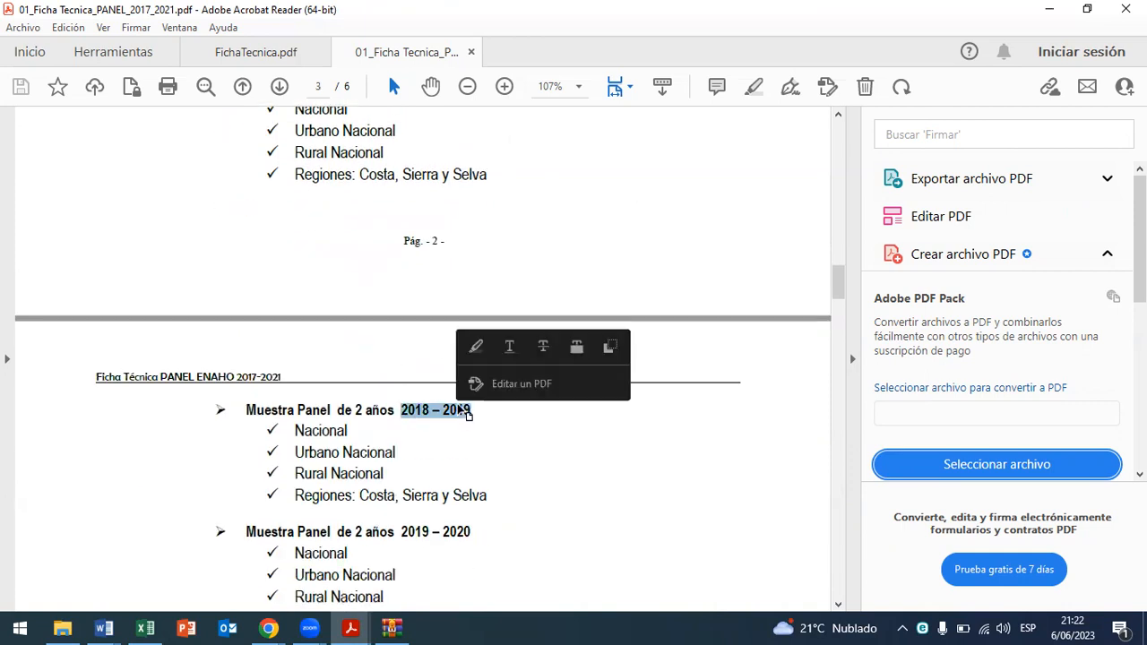
scroll(448, 394, down, 3)
drag(430, 370, 470, 370)
scroll(424, 387, down, 3)
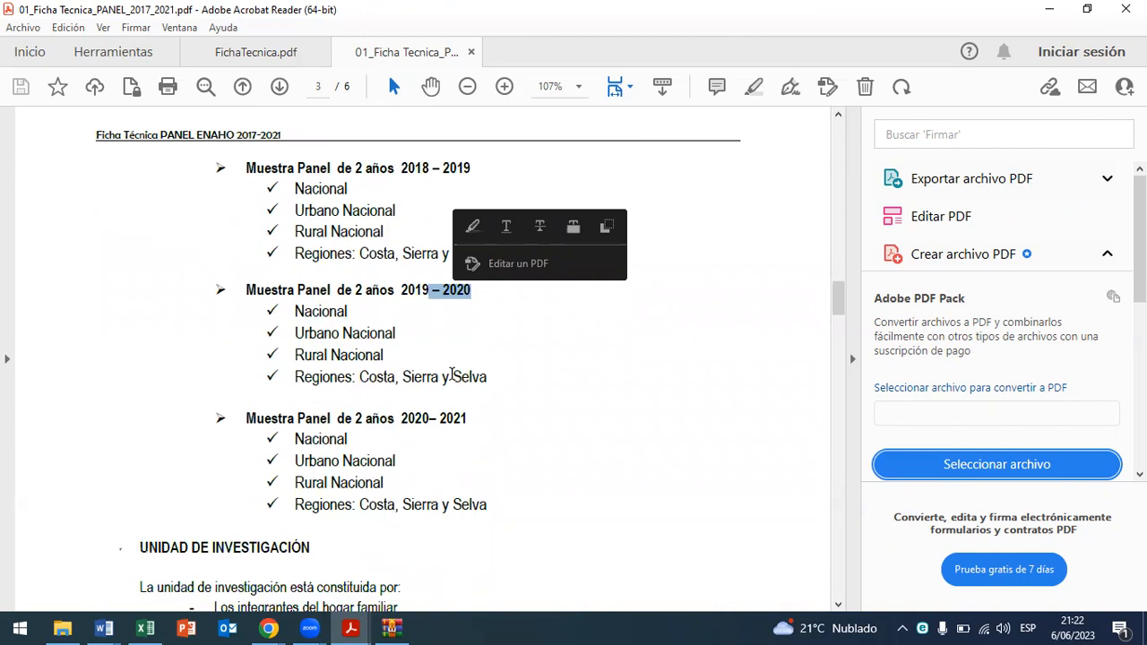
drag(403, 337, 474, 337)
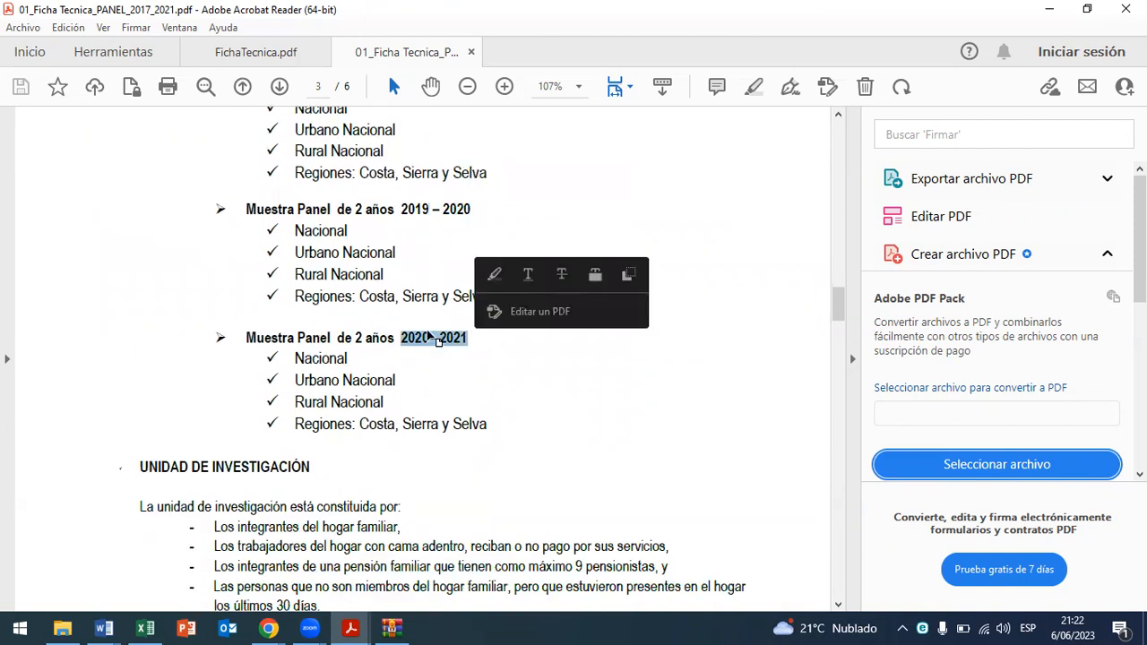
Step: Mark the inference levels listed under the two-year panel samples 2019 – 2020 and 2020 – 2021
click(430, 338)
drag(494, 296, 266, 231)
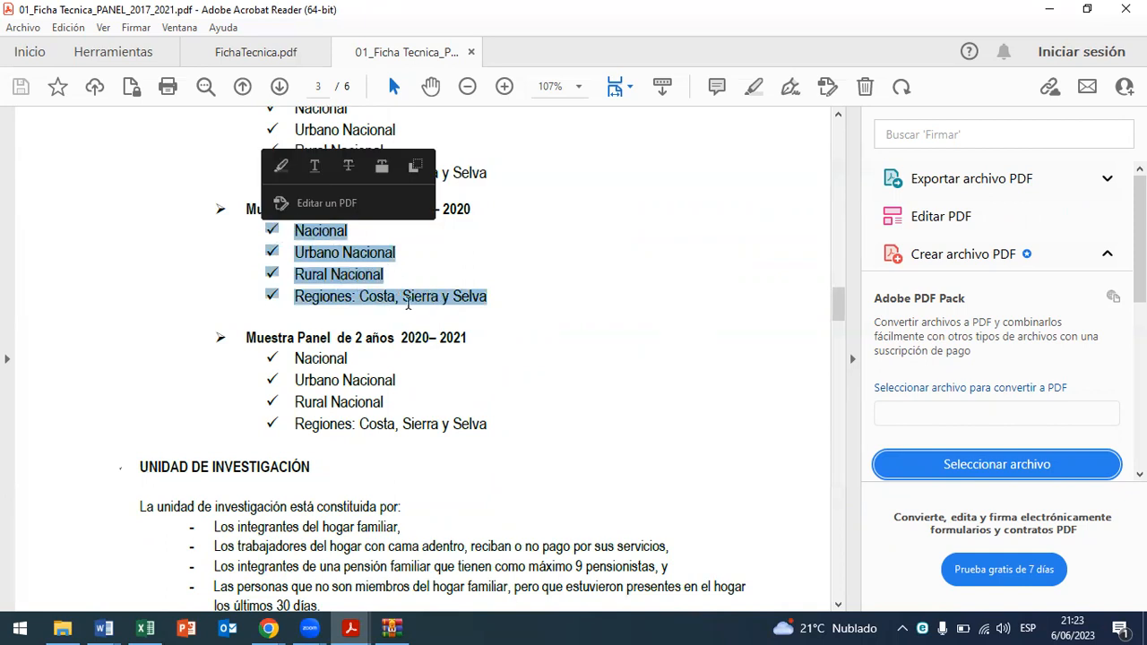
click(507, 397)
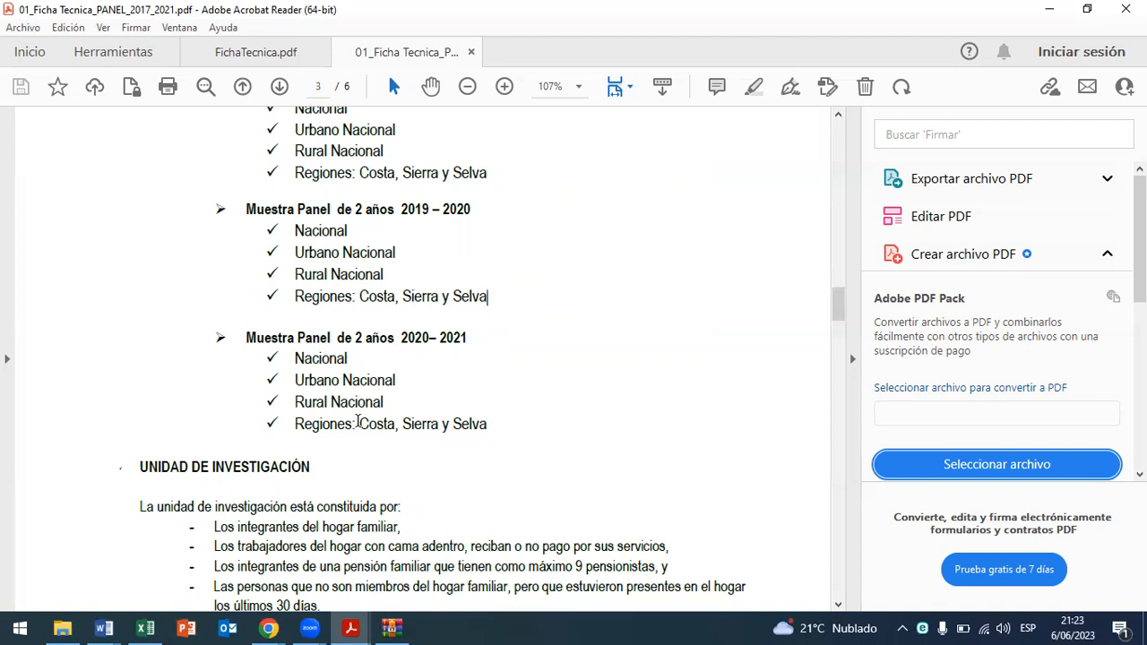
drag(363, 423, 262, 391)
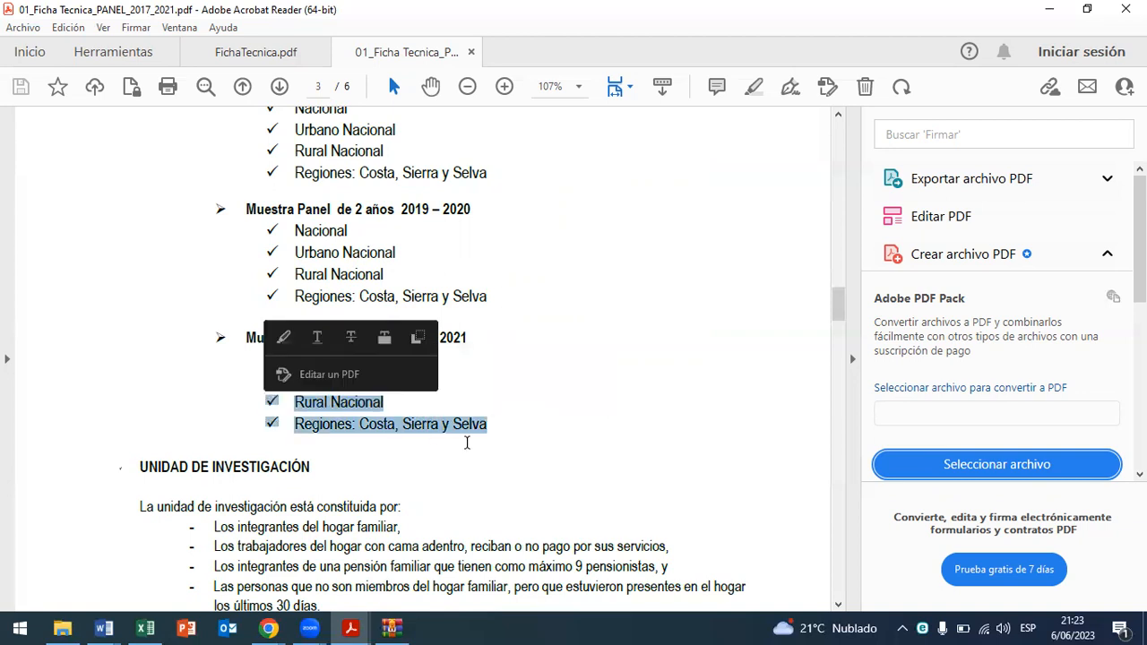
click(470, 437)
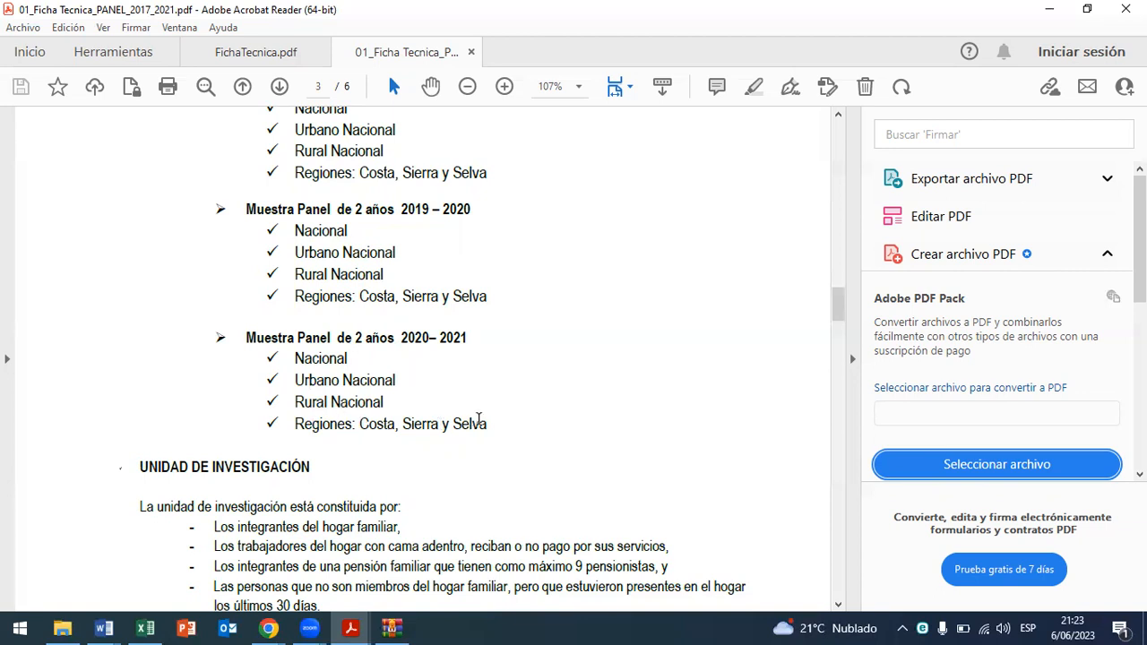
Step: Review the rest of the technical sheet, from UNIDAD DE INVESTIGACIÓN to the panel indicators and factors, and return to its first page
scroll(423, 435, down, 1)
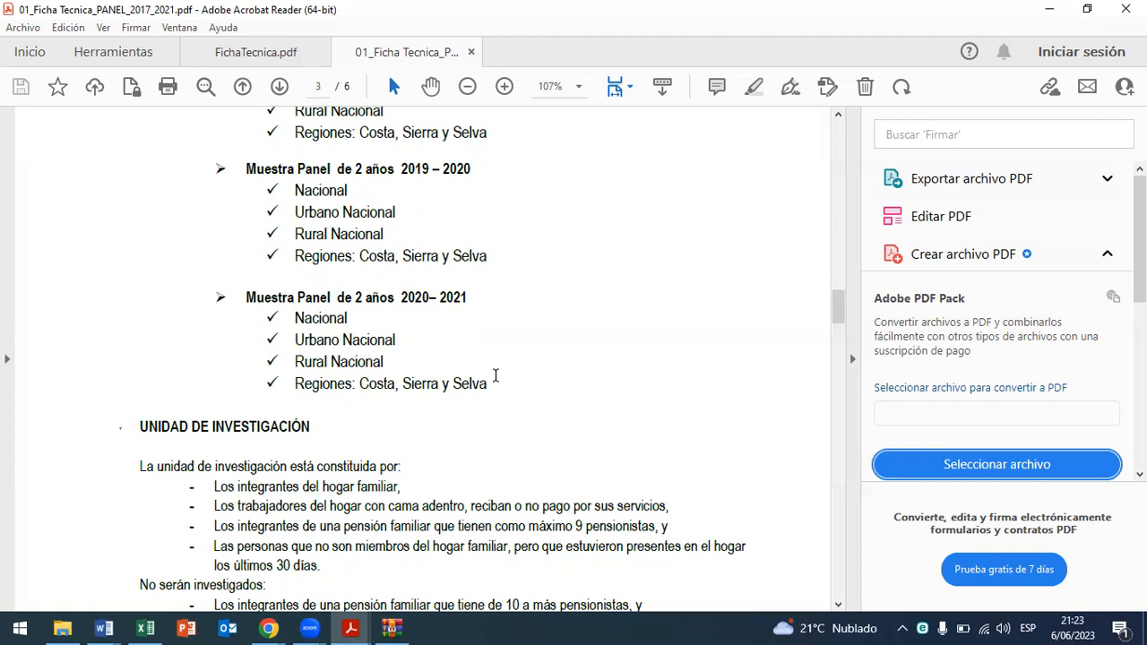
scroll(496, 376, down, 1)
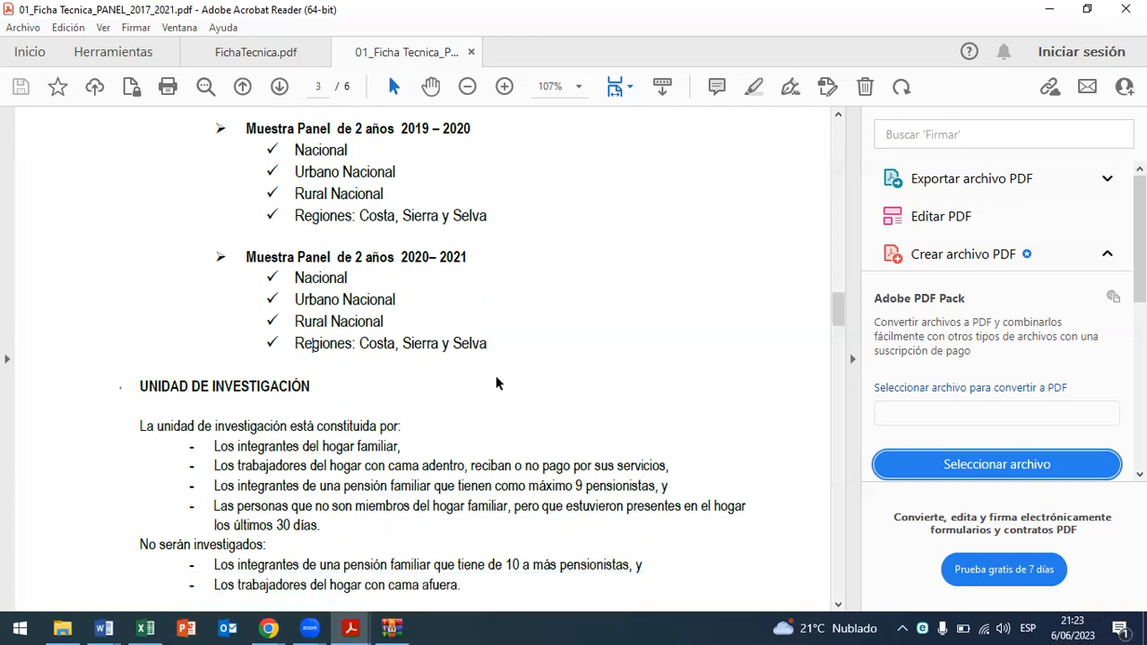
scroll(497, 382, down, 3)
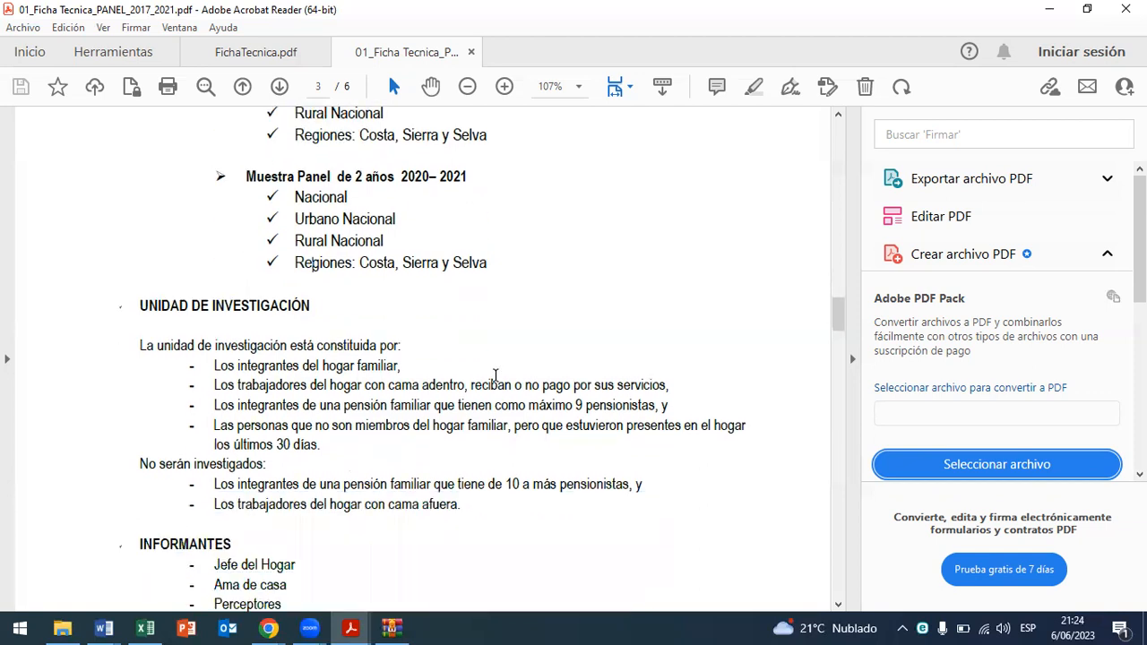
scroll(495, 375, down, 10)
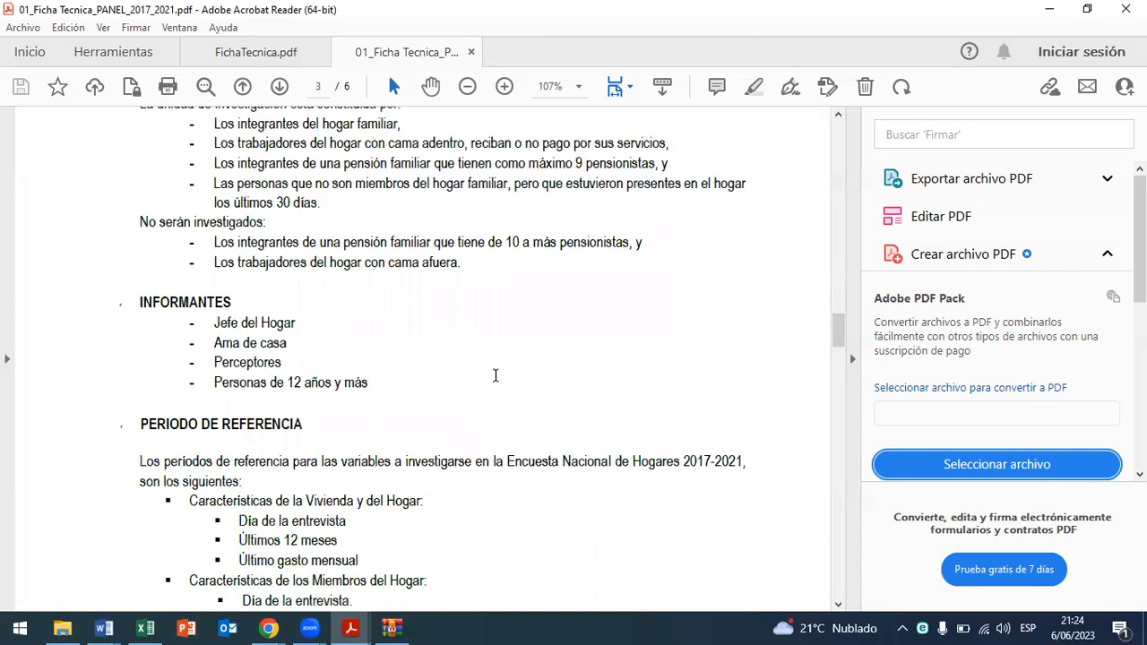
scroll(495, 382, down, 5)
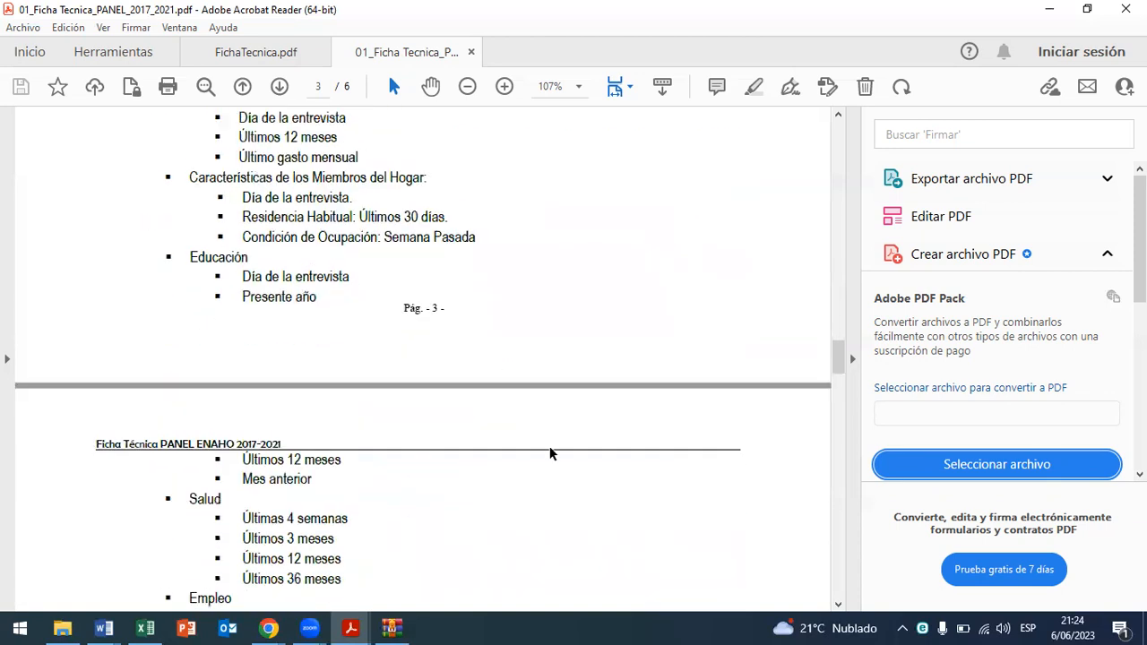
scroll(550, 454, down, 6)
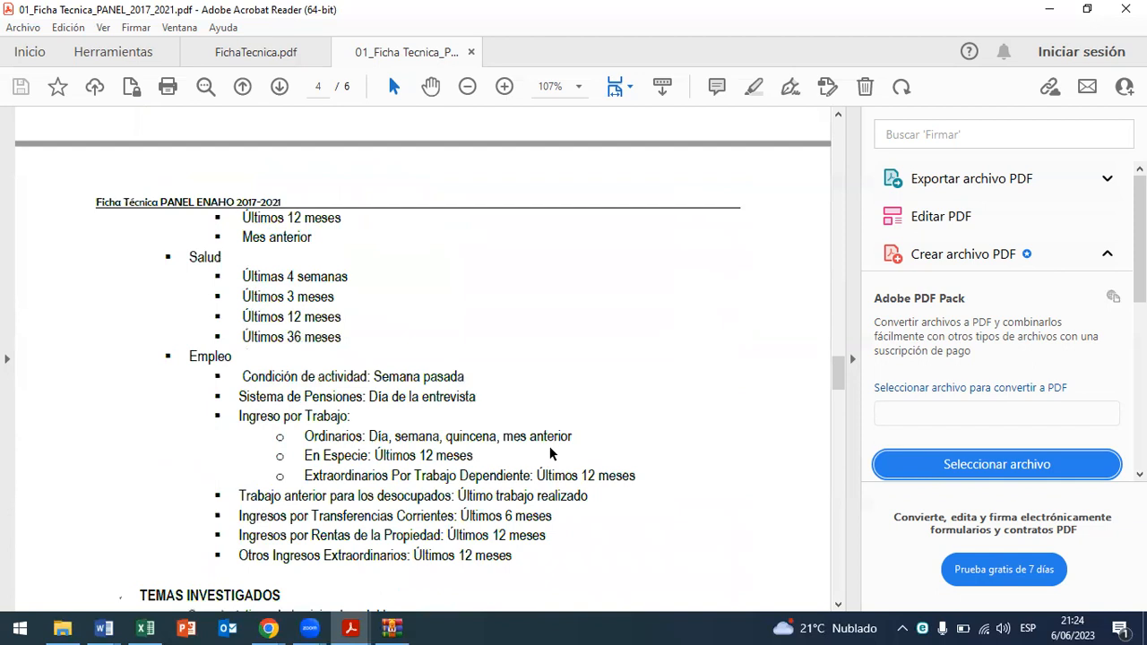
scroll(550, 454, down, 15)
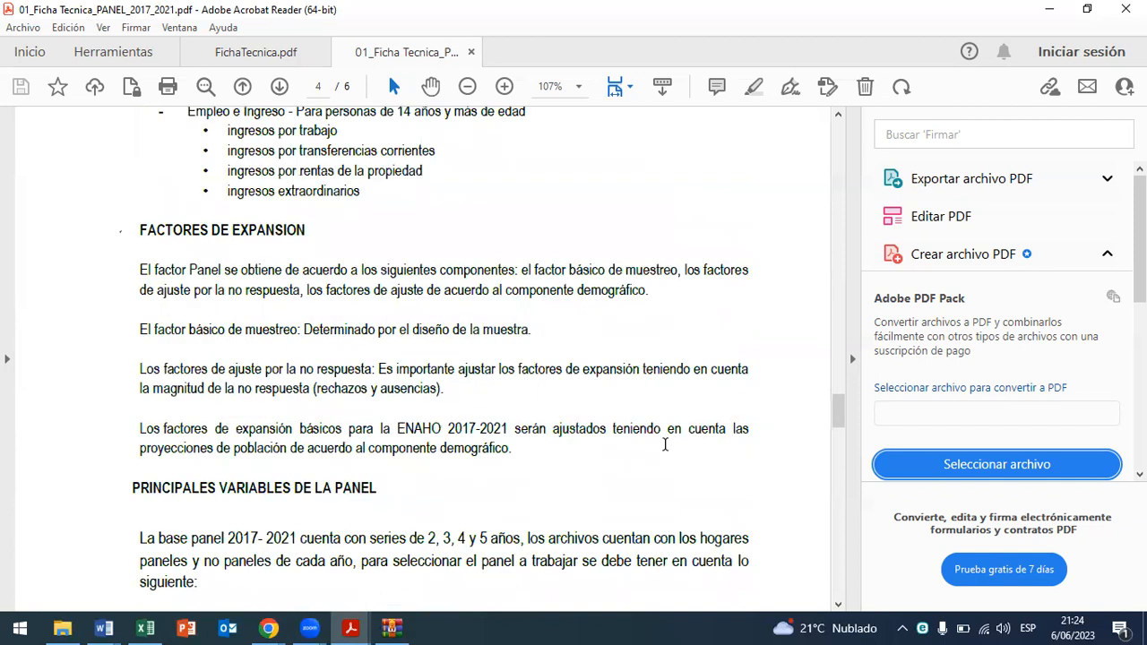
scroll(668, 448, down, 17)
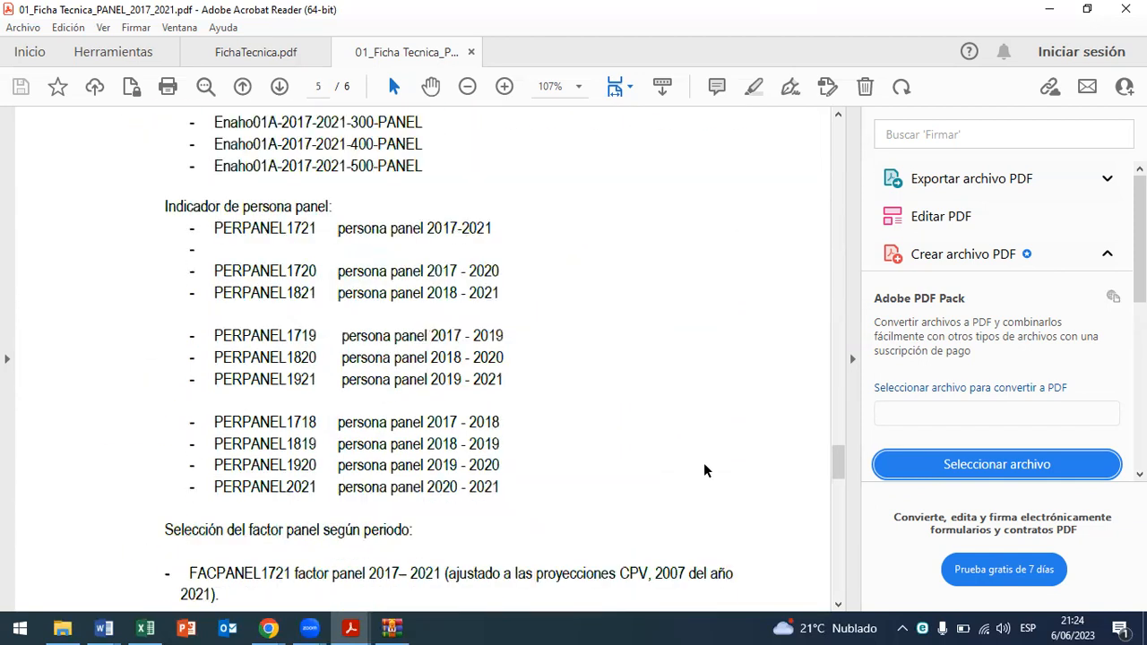
scroll(821, 463, down, 20)
drag(823, 466, 849, 134)
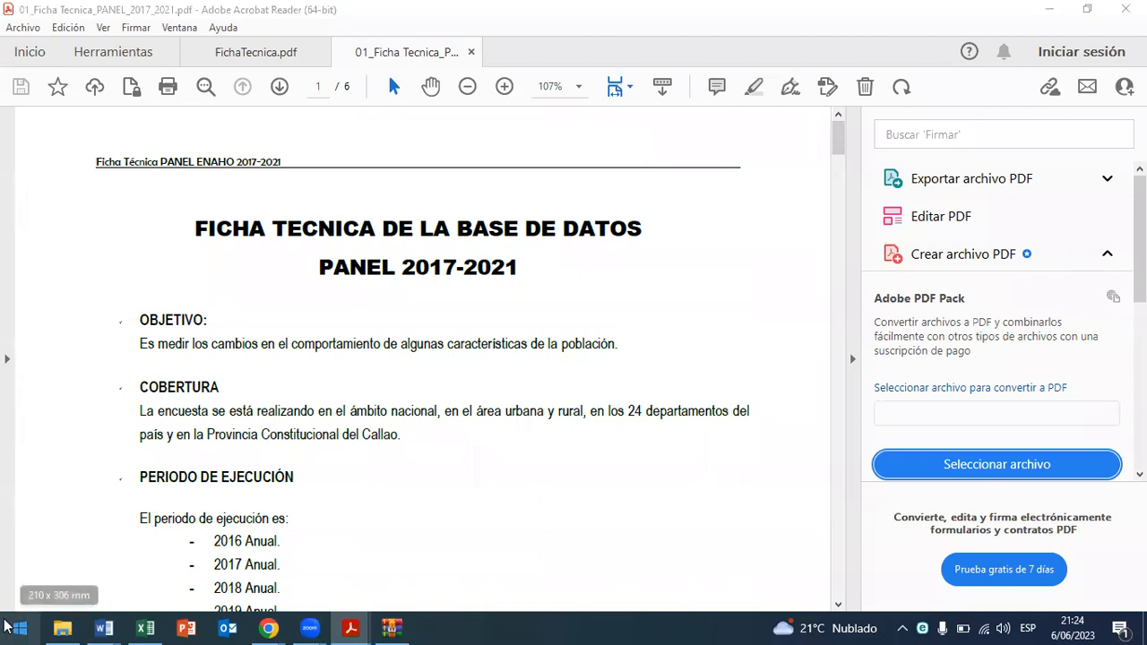
Step: Open the Sesión 17 do-file from the Sesión 17 folder in Stata and arrange the Do-file Editor and Stata windows side by side
click(71, 627)
double_click(315, 404)
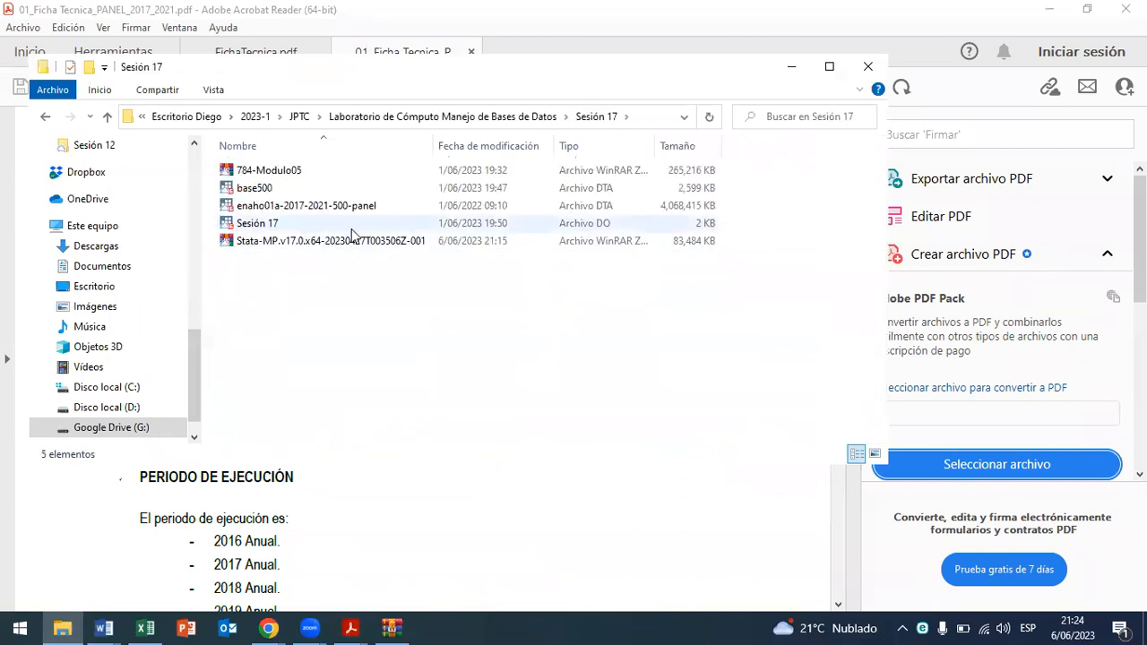
click(357, 226)
key(Return)
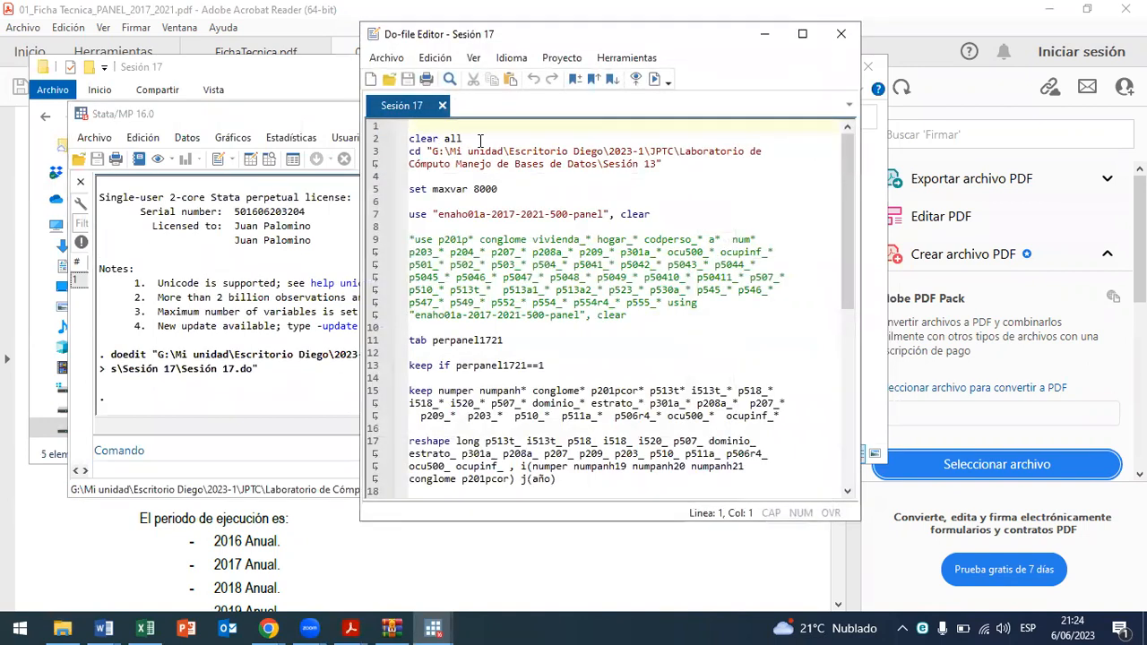
drag(527, 41, 1145, 152)
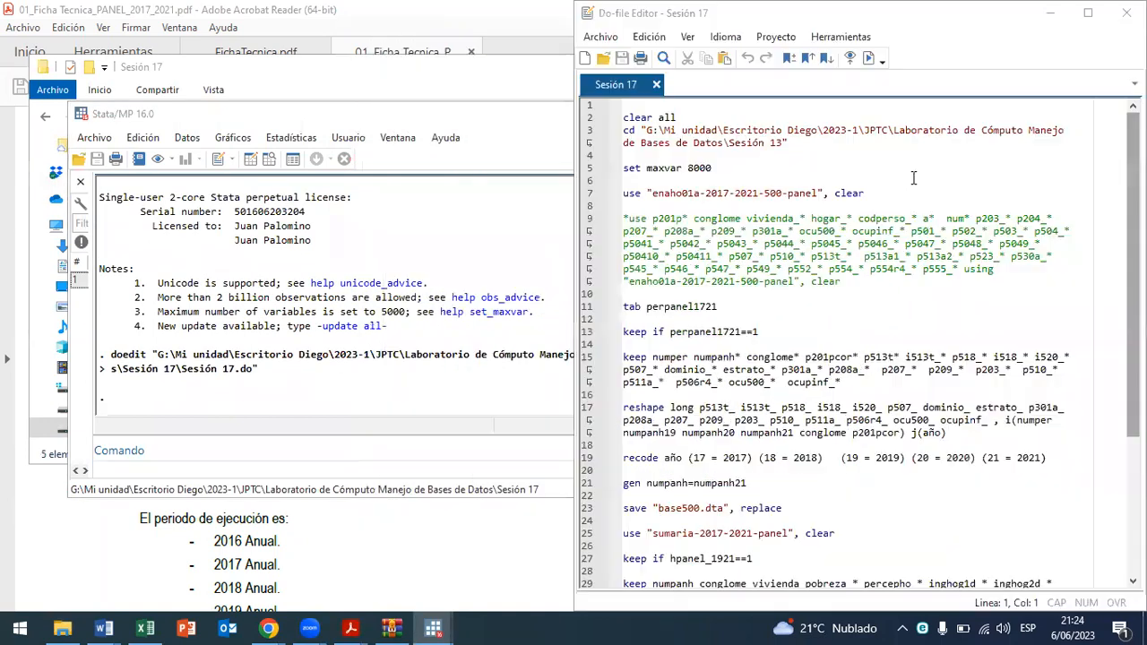
click(106, 99)
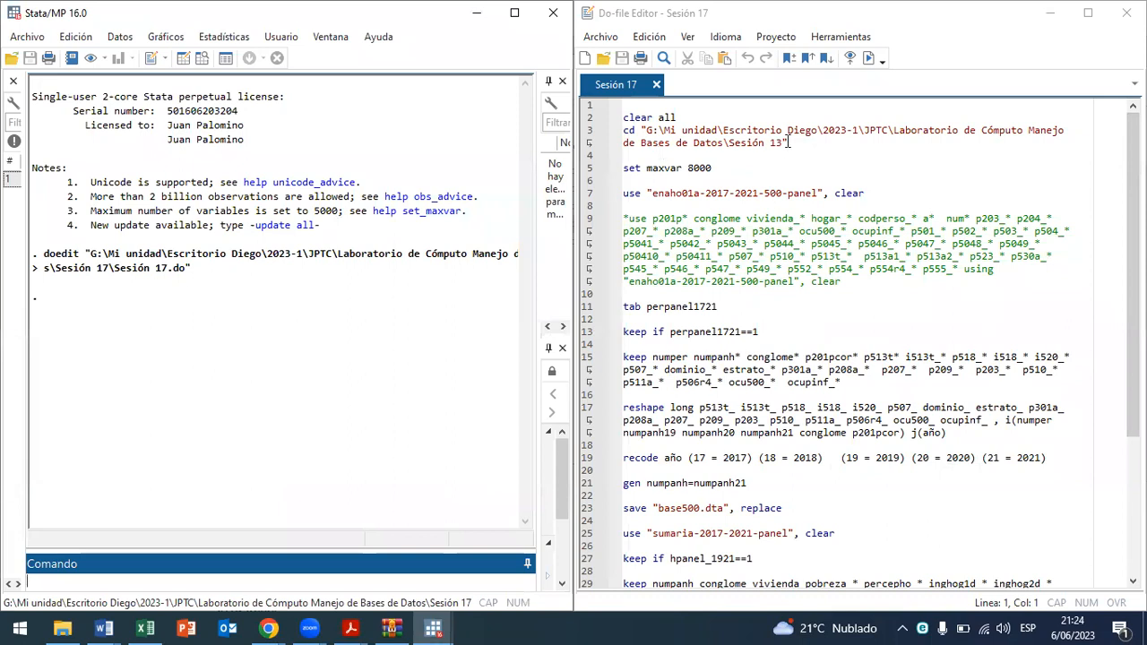
Step: Replace the path in the do-file's cd command with the path of the Sesión 17 folder copied from File Explorer
click(782, 145)
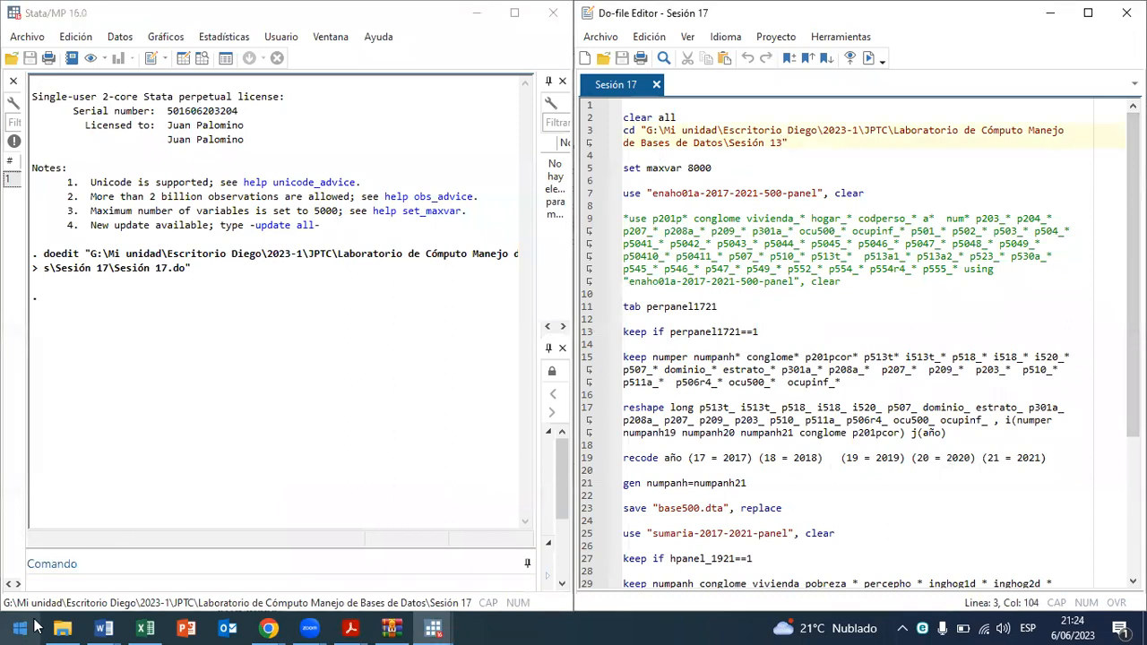
click(62, 628)
click(683, 117)
click(650, 117)
click(791, 67)
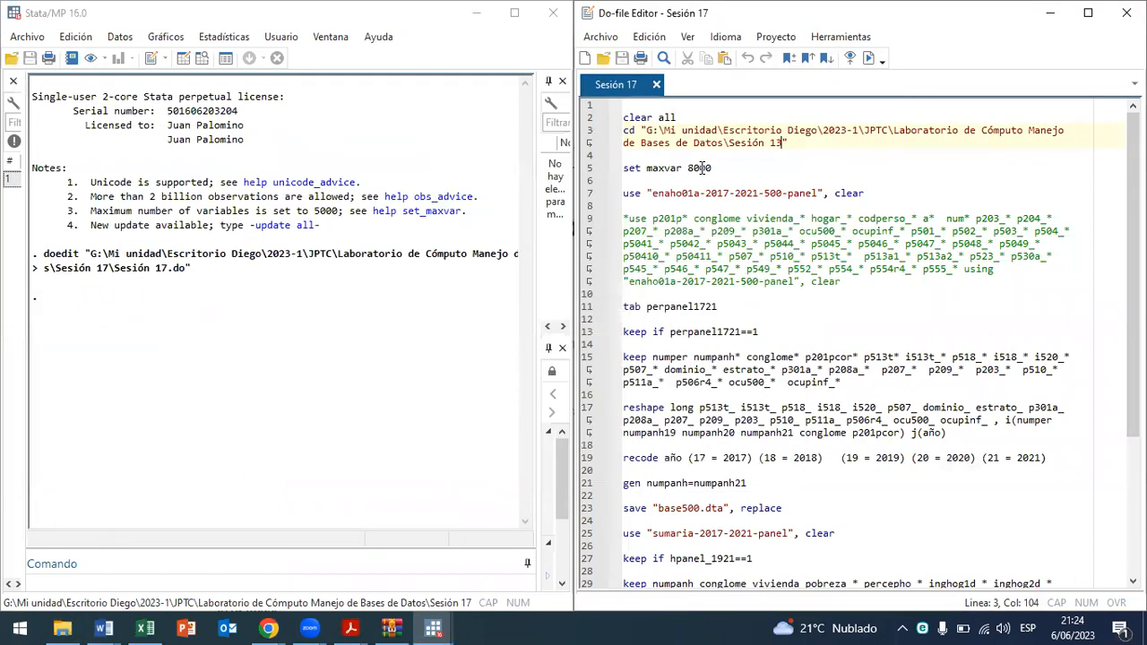
drag(782, 145, 645, 131)
key(ctrl+v)
Step: Add three blank lines below set maxvar 8000 and run the clear all and cd commands
click(737, 167)
key(Return)
key(Return)
key(Return)
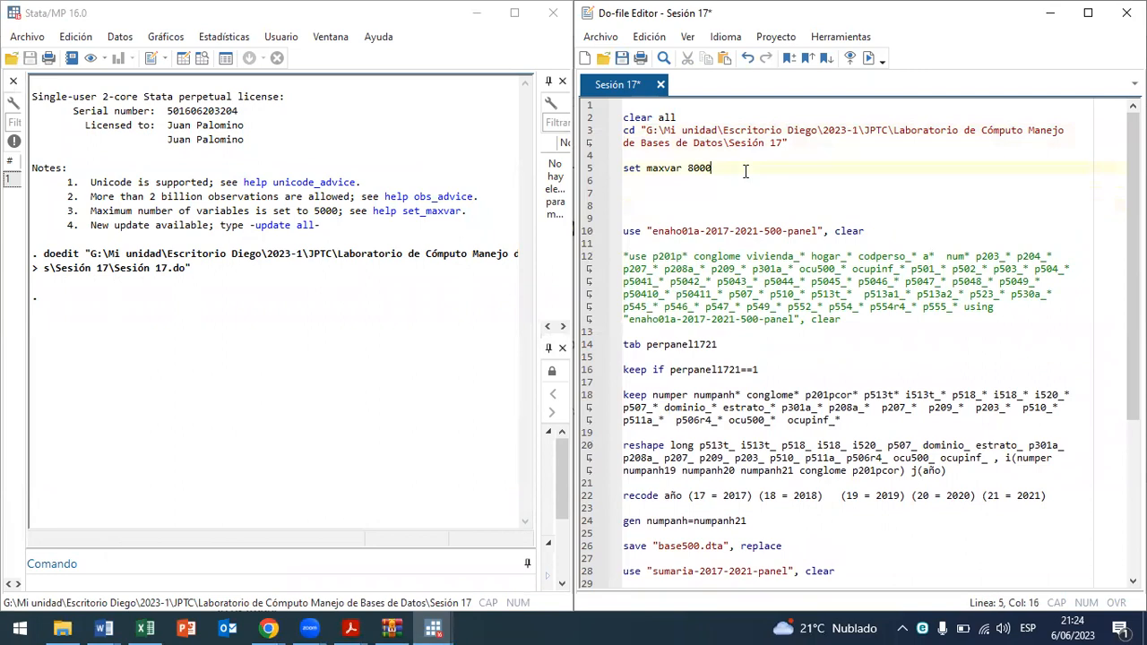
drag(810, 141, 488, 119)
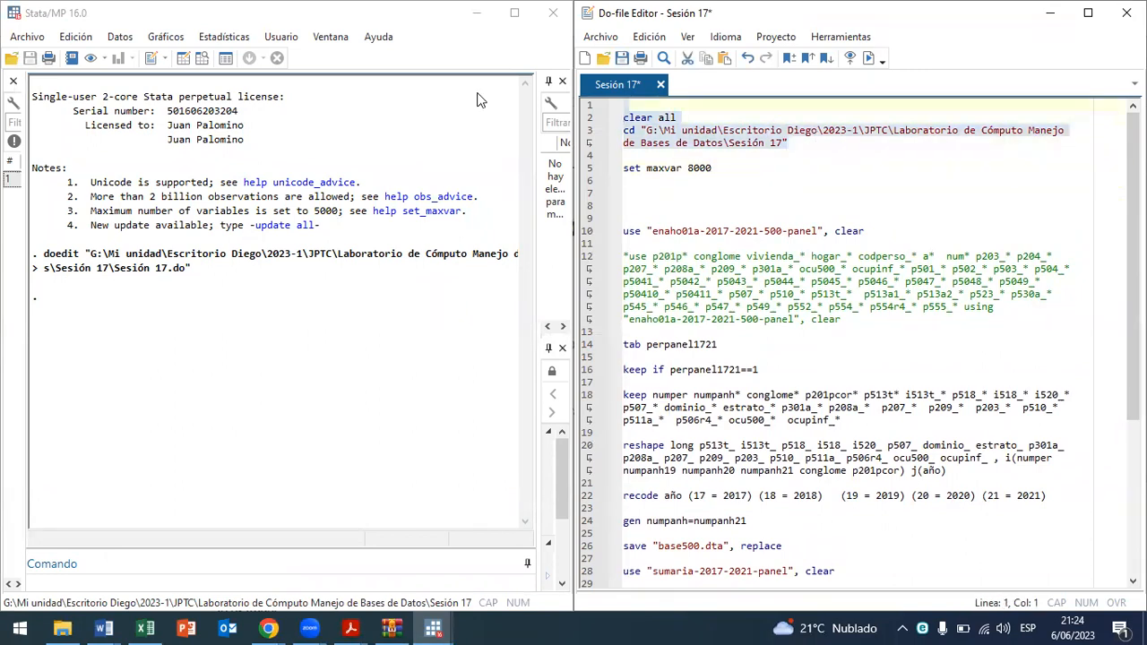
key(ctrl+d)
Step: Mark the set maxvar 8000 line in the do-file and single out its maxvar keyword
drag(728, 168, 624, 168)
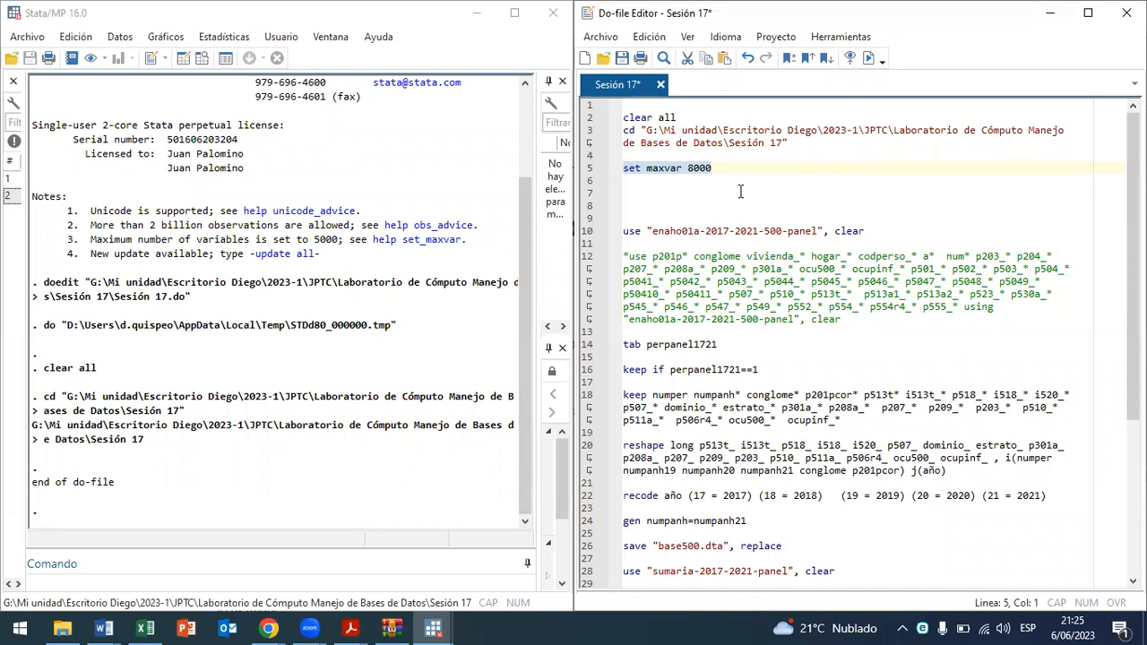
click(664, 170)
drag(682, 168, 646, 168)
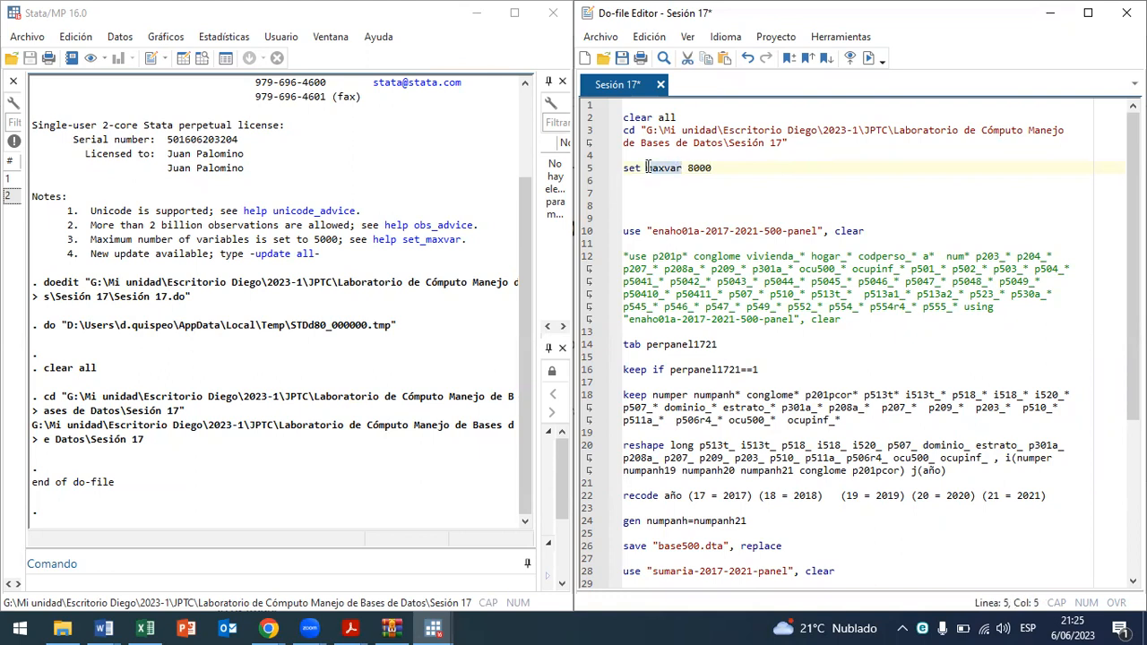
Step: Open the empty dataset in the Data Editor's browse mode, point out its successive variable columns and close it
click(205, 57)
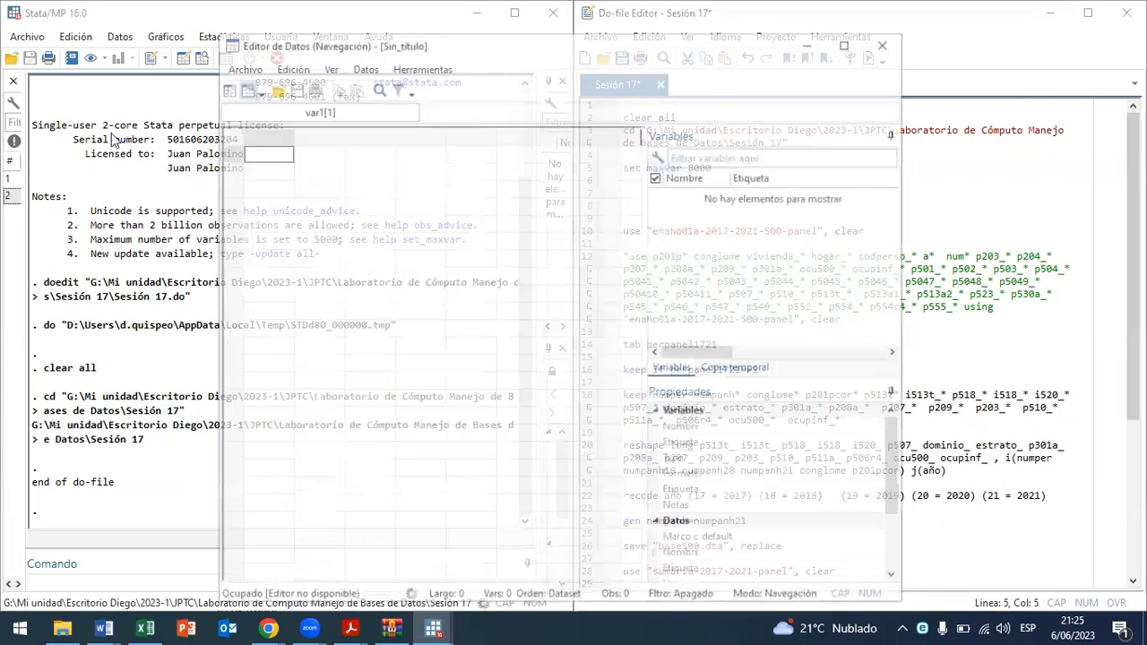
click(251, 132)
click(315, 138)
click(380, 141)
click(429, 136)
click(475, 143)
click(574, 142)
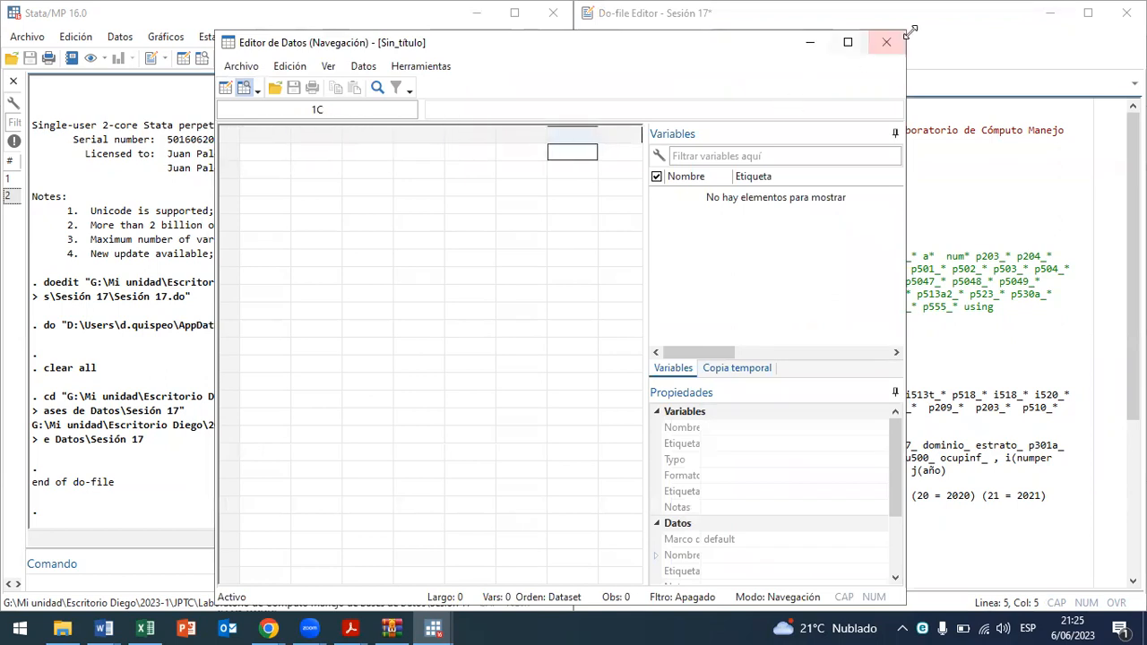
click(885, 42)
click(615, 170)
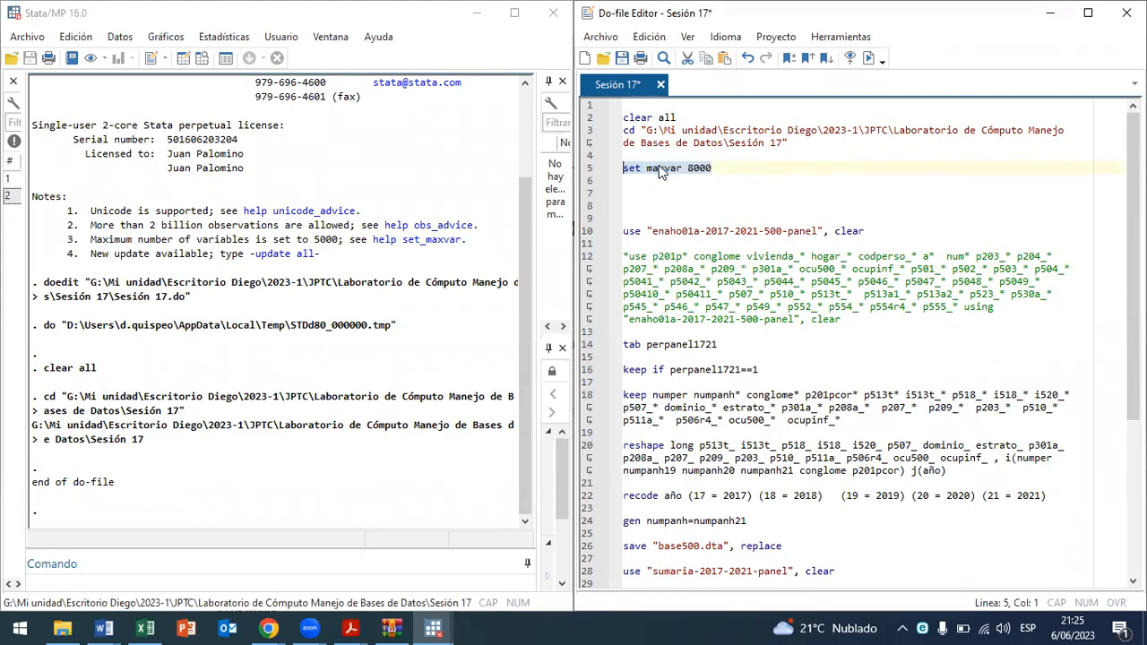
click(717, 169)
click(591, 172)
key(ctrl+d)
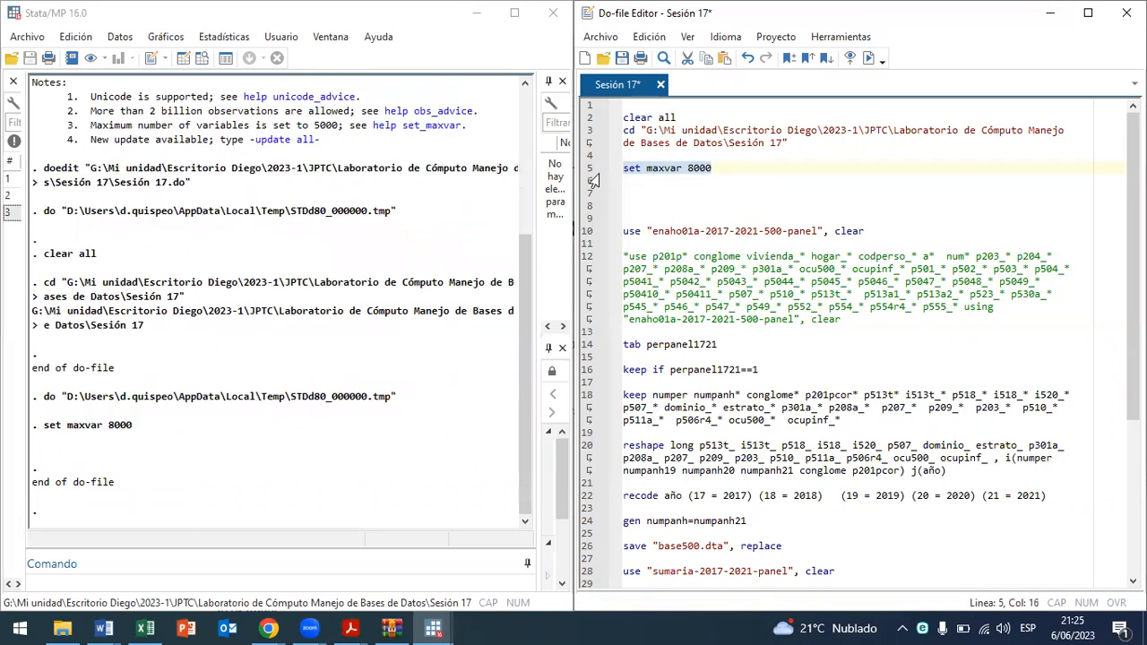
click(671, 219)
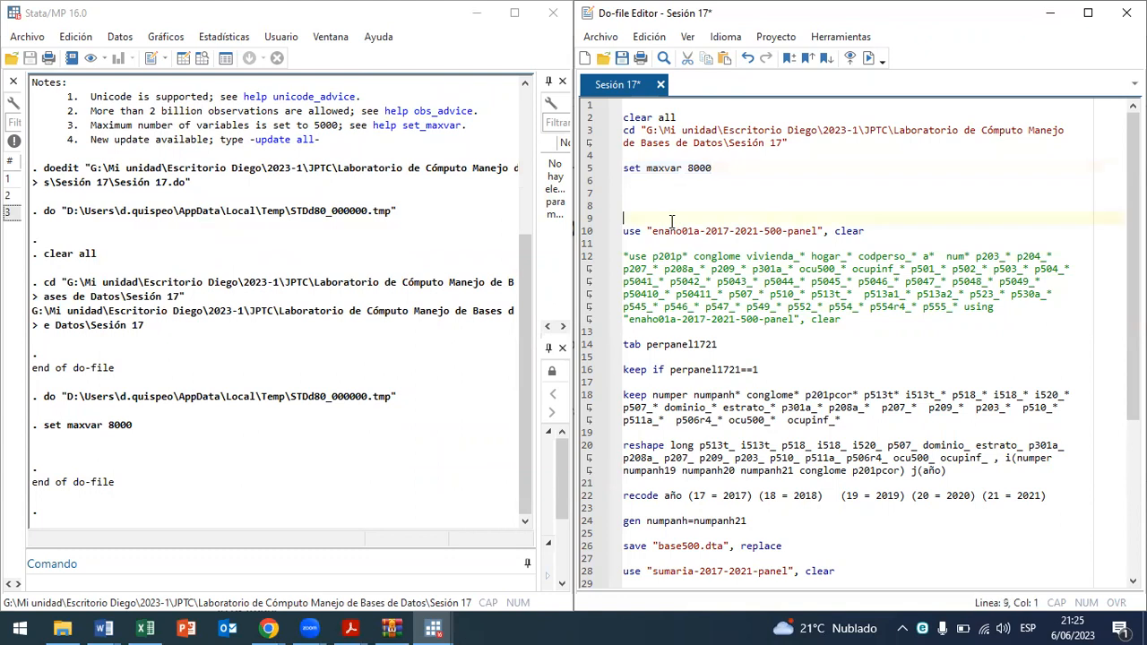
key(BackSpace)
key(BackSpace)
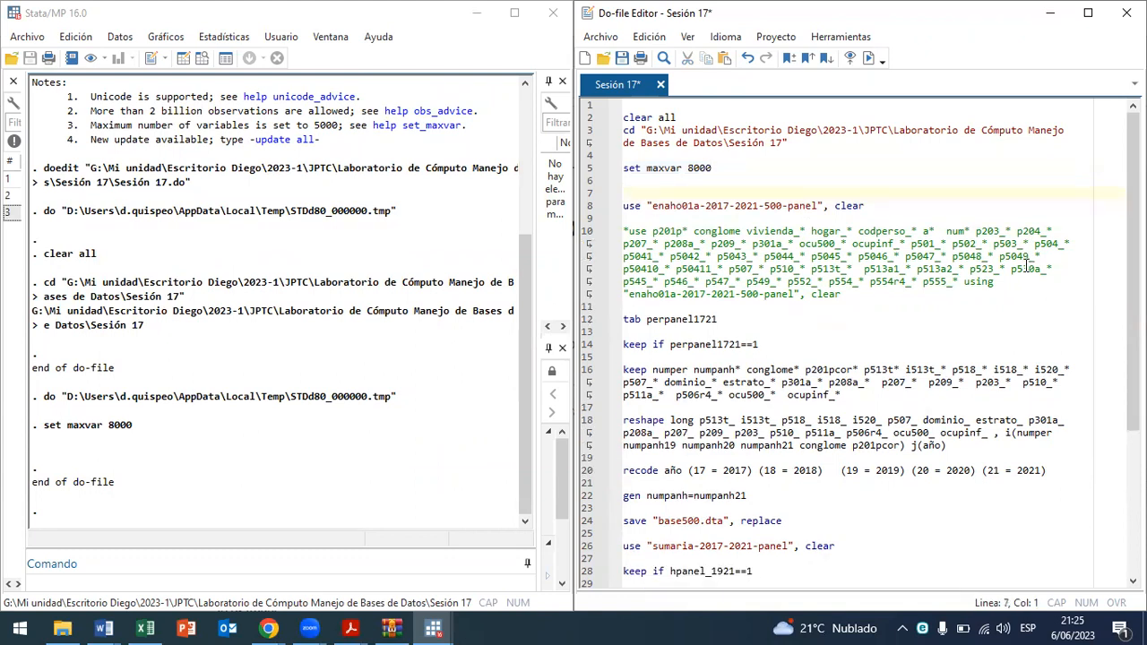
Step: Switch to Chrome, download the Empleo e Ingresos module in Stata format as 763-Modulo1477 into the Sesión 17 folder, and show that folder
click(279, 626)
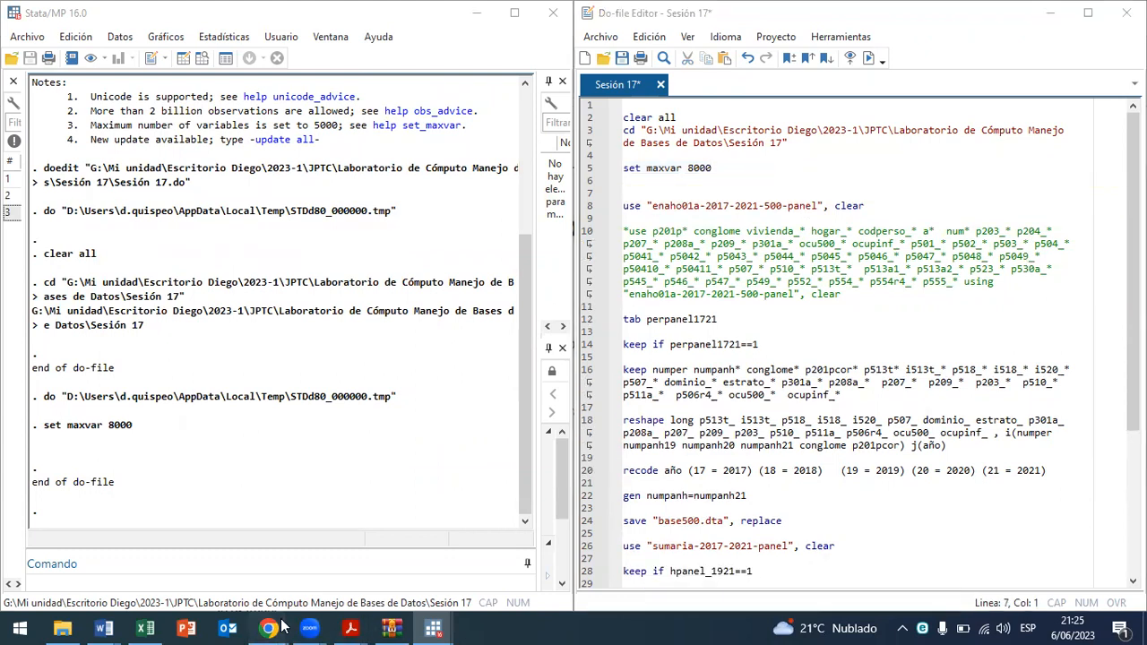
click(1094, 573)
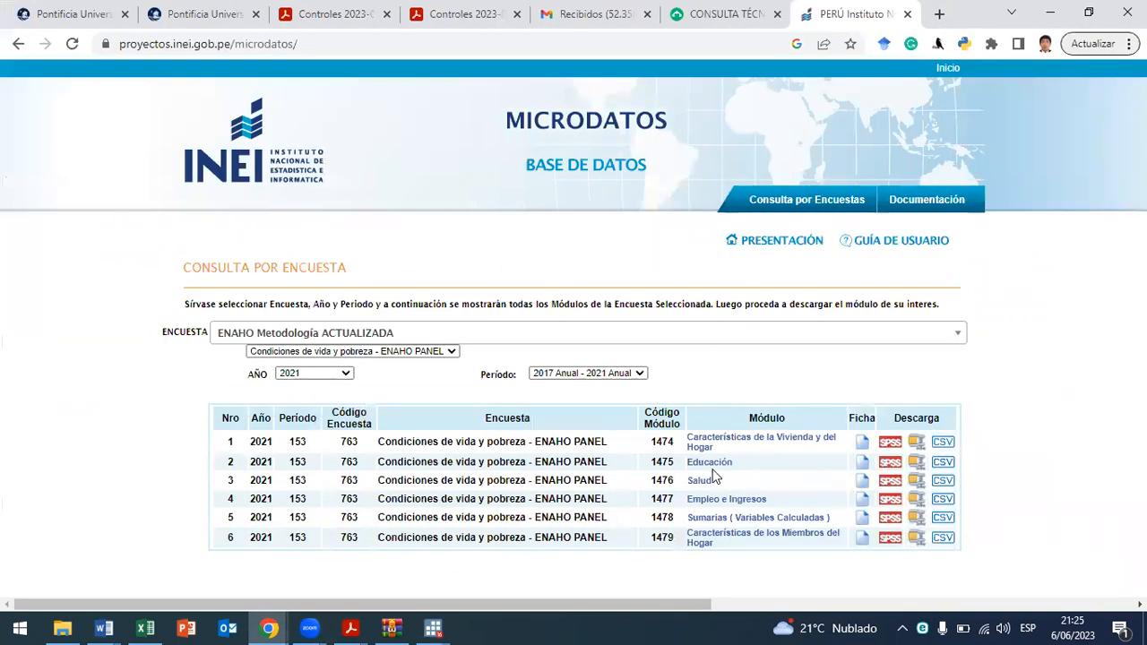
click(687, 338)
click(1012, 369)
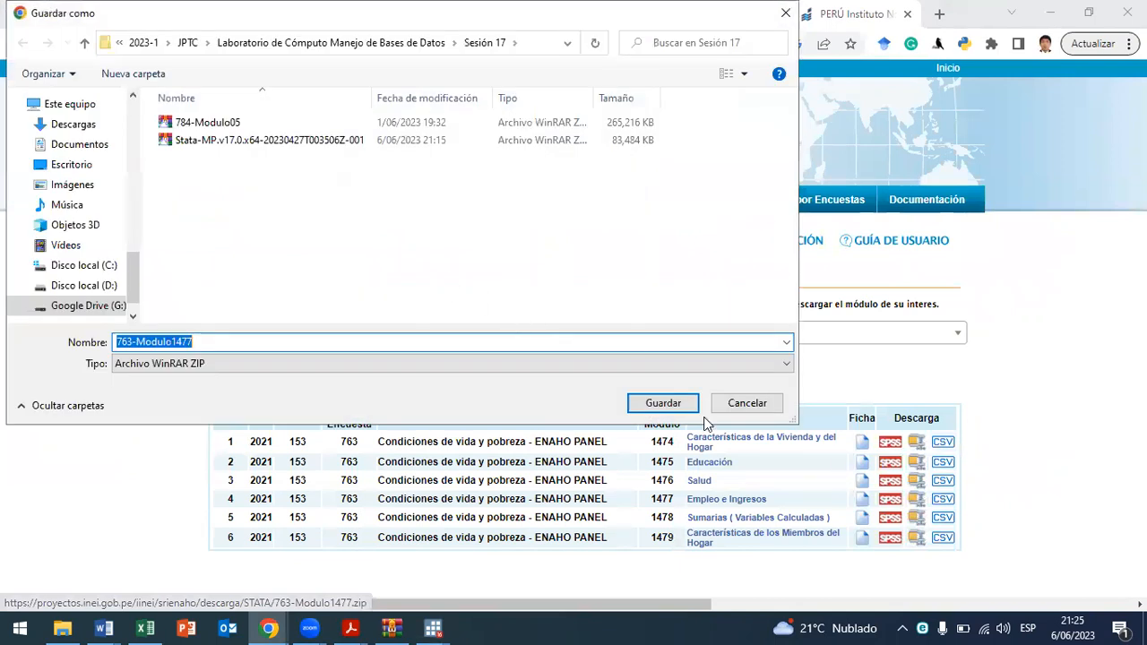
click(663, 403)
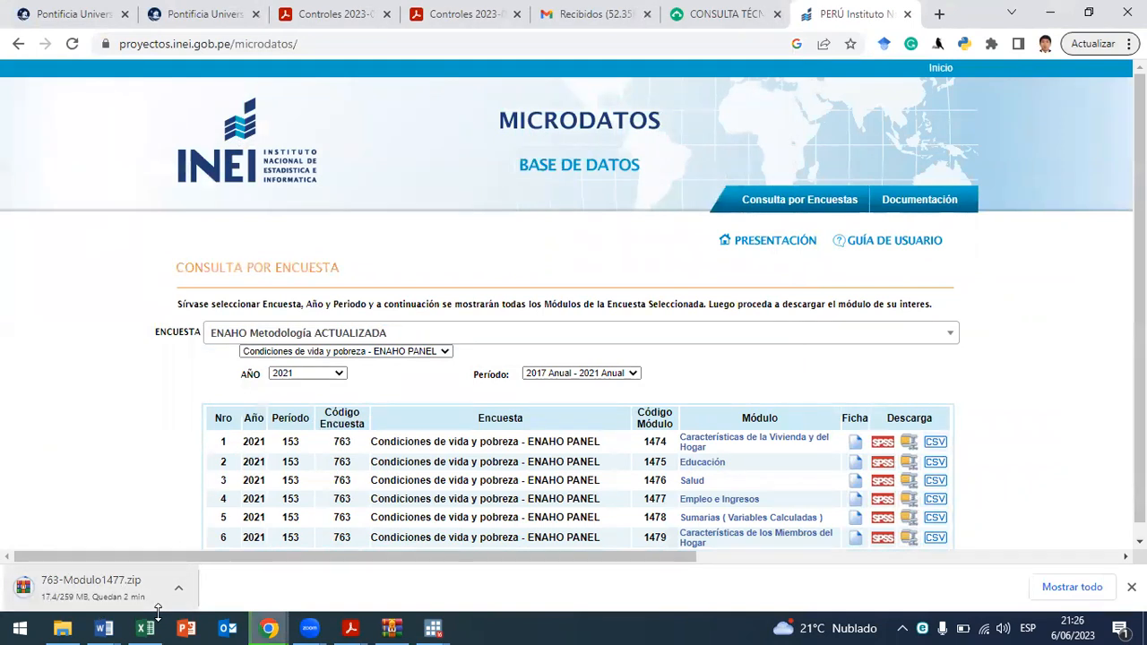
click(1045, 7)
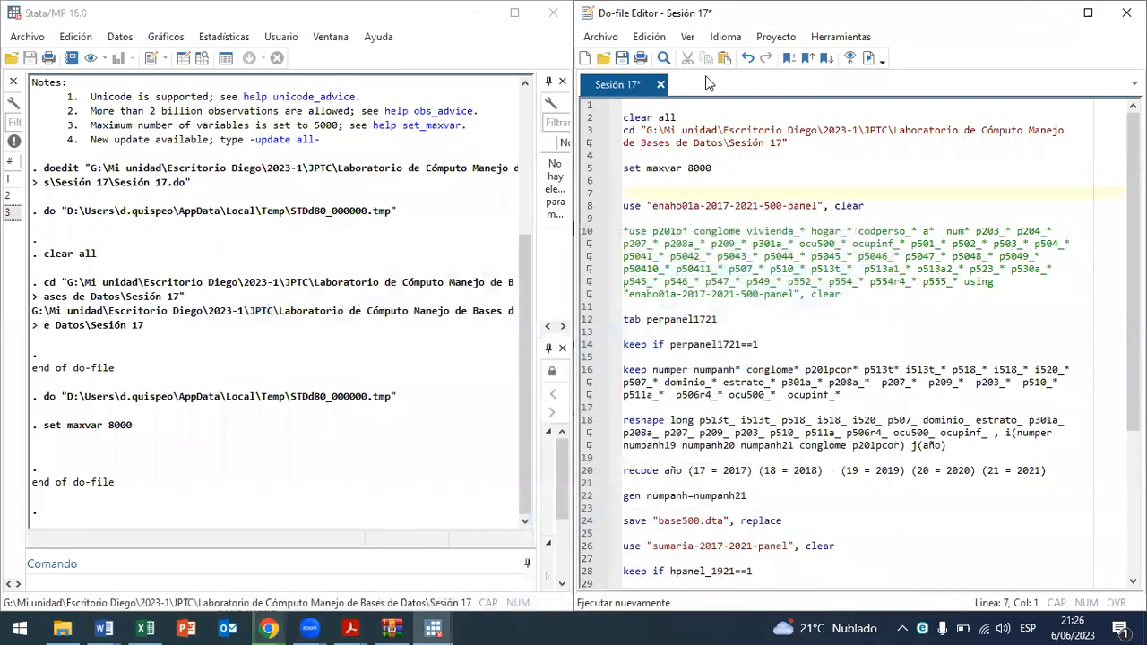
click(61, 628)
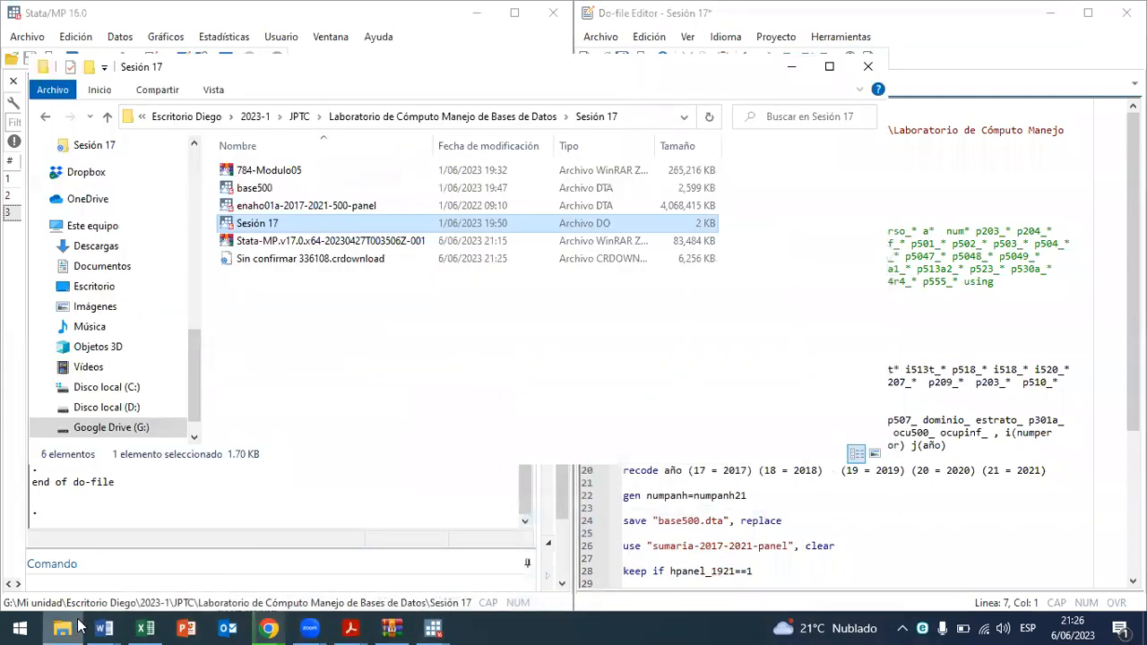
Step: Move the Sesión 17 folder window over the Stata results so the do-file beside it is uncovered
drag(403, 58, 945, 110)
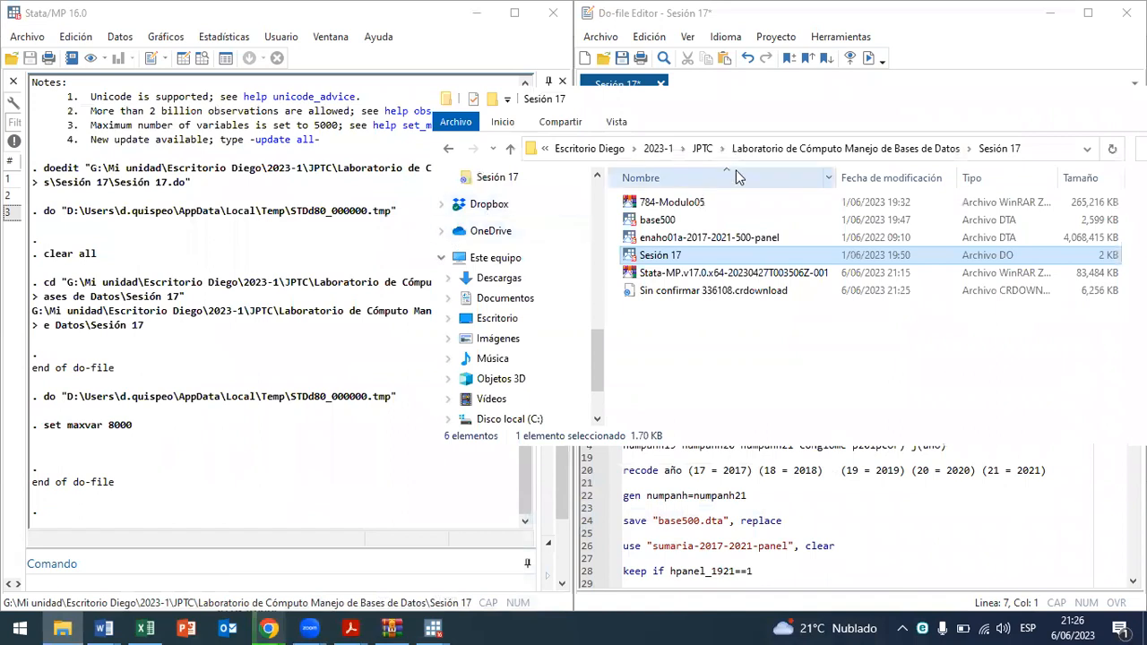
click(706, 388)
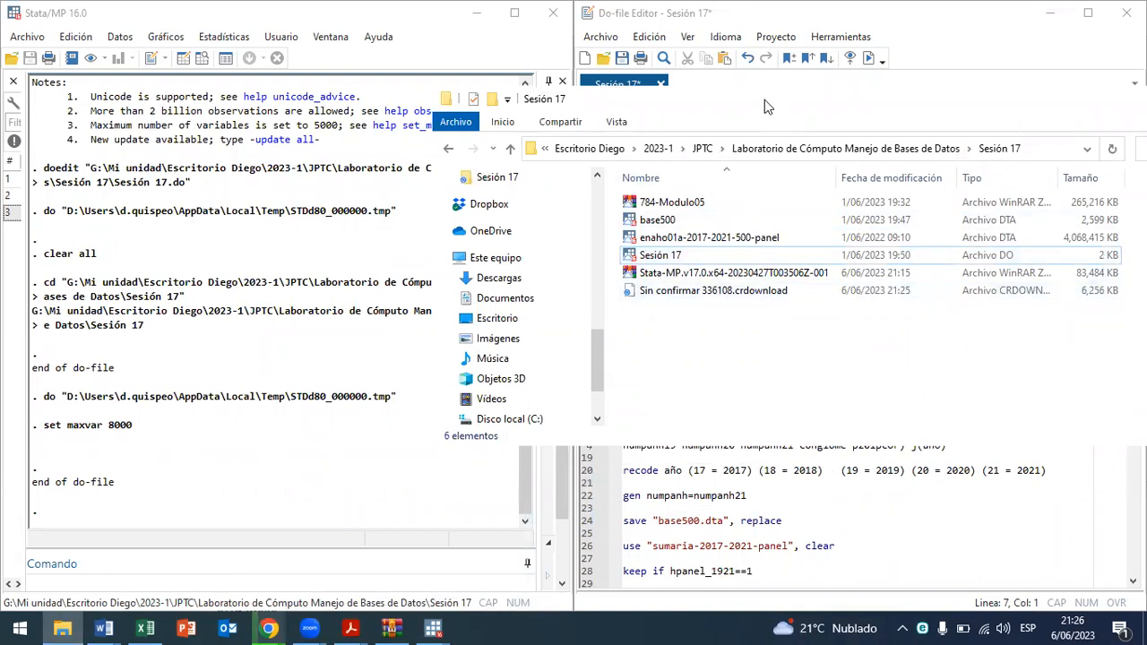
drag(764, 99, 376, 112)
click(808, 38)
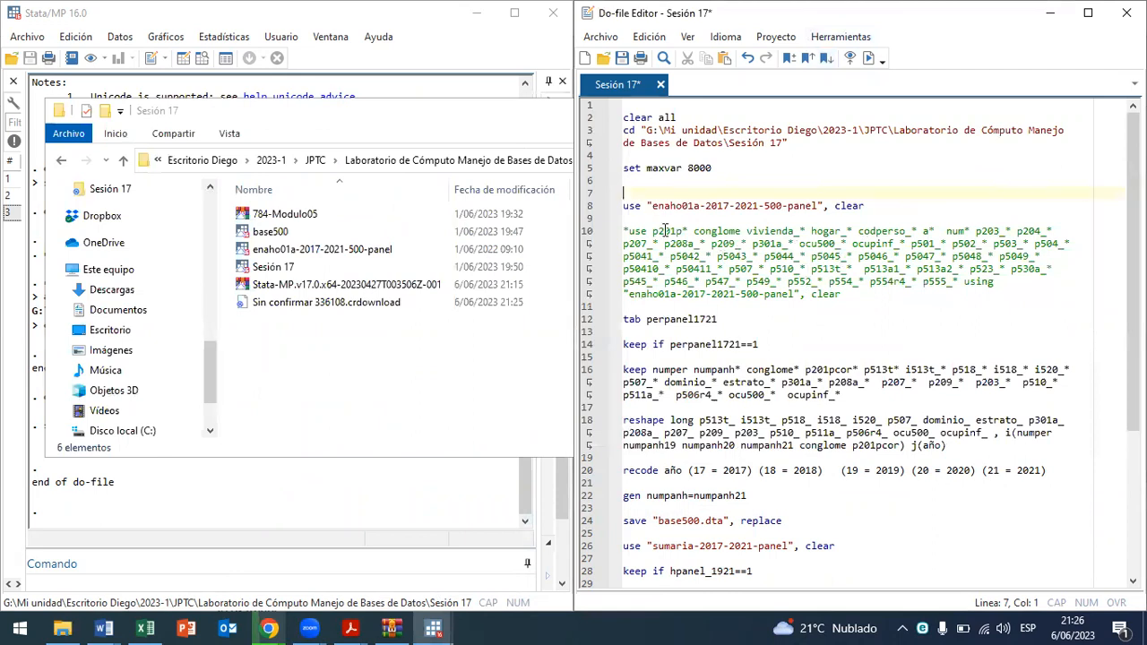
drag(884, 205, 590, 205)
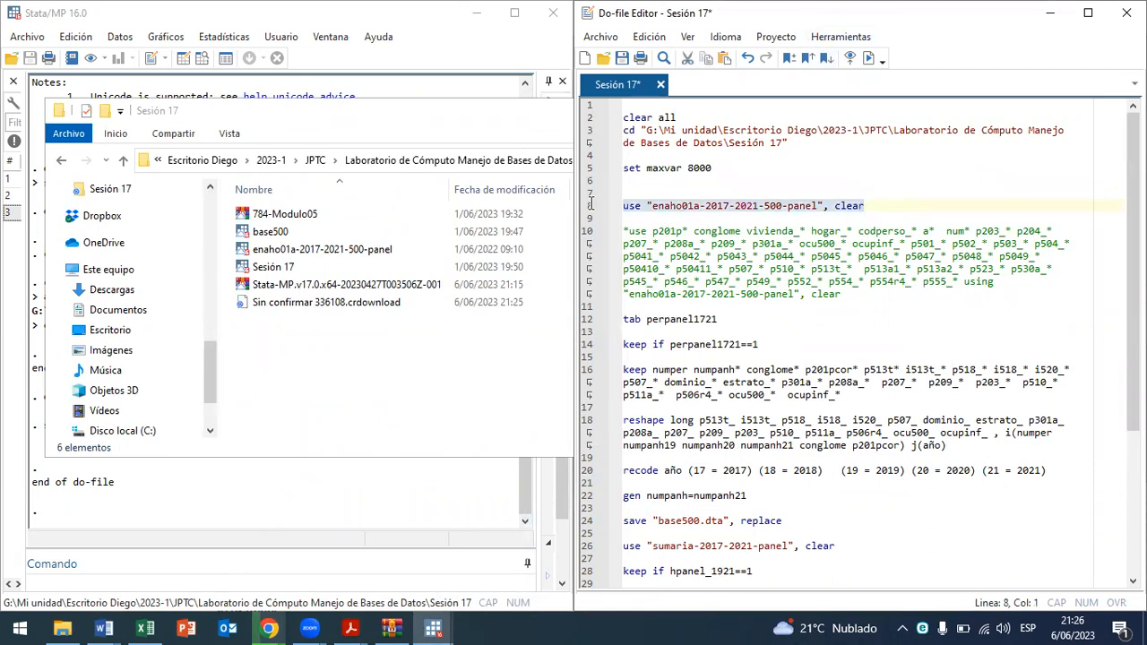
click(659, 206)
drag(647, 206, 805, 206)
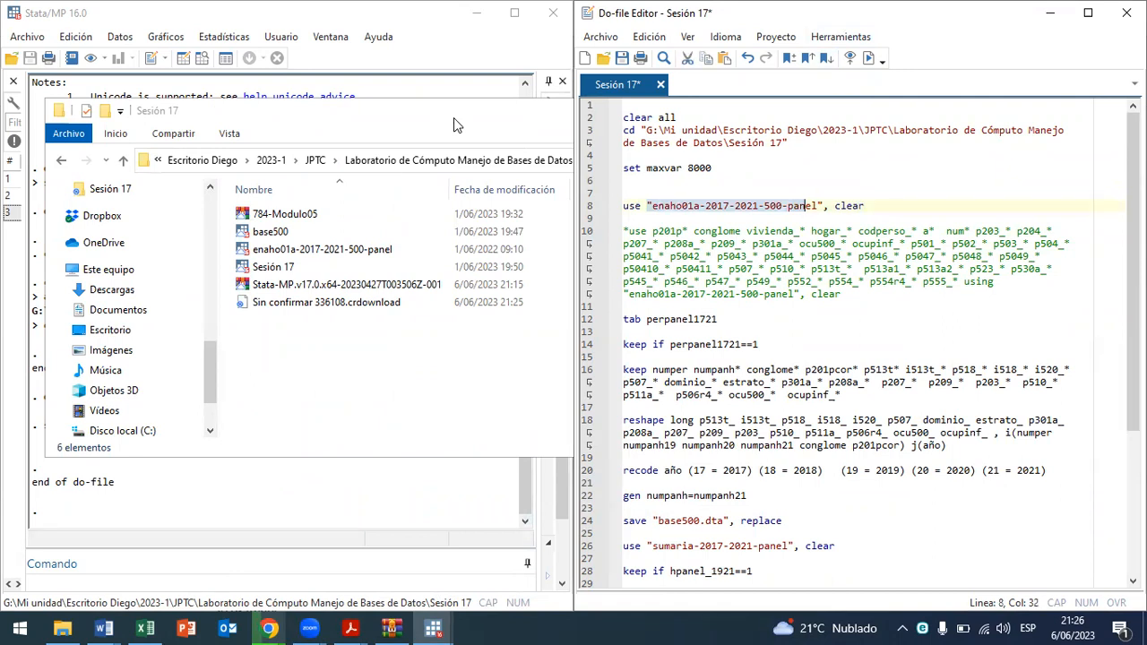
click(546, 130)
drag(468, 120, 682, 111)
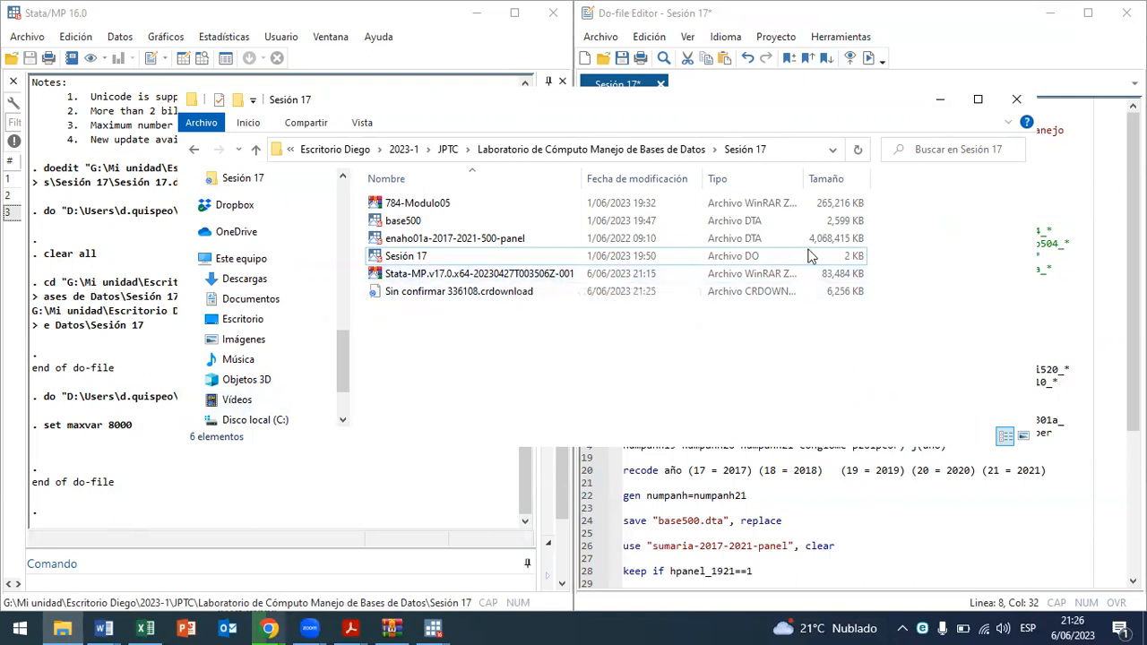
click(833, 15)
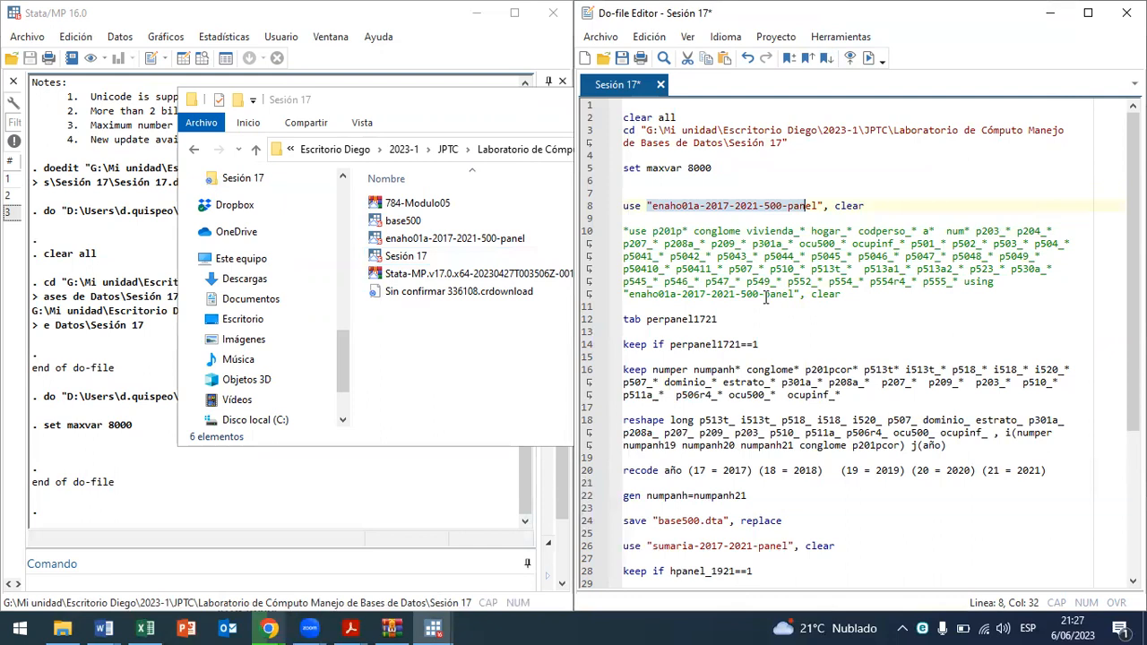
Step: Mark the commented-out use command that loads only selected variables and compare it with the full use line above
drag(858, 297, 588, 231)
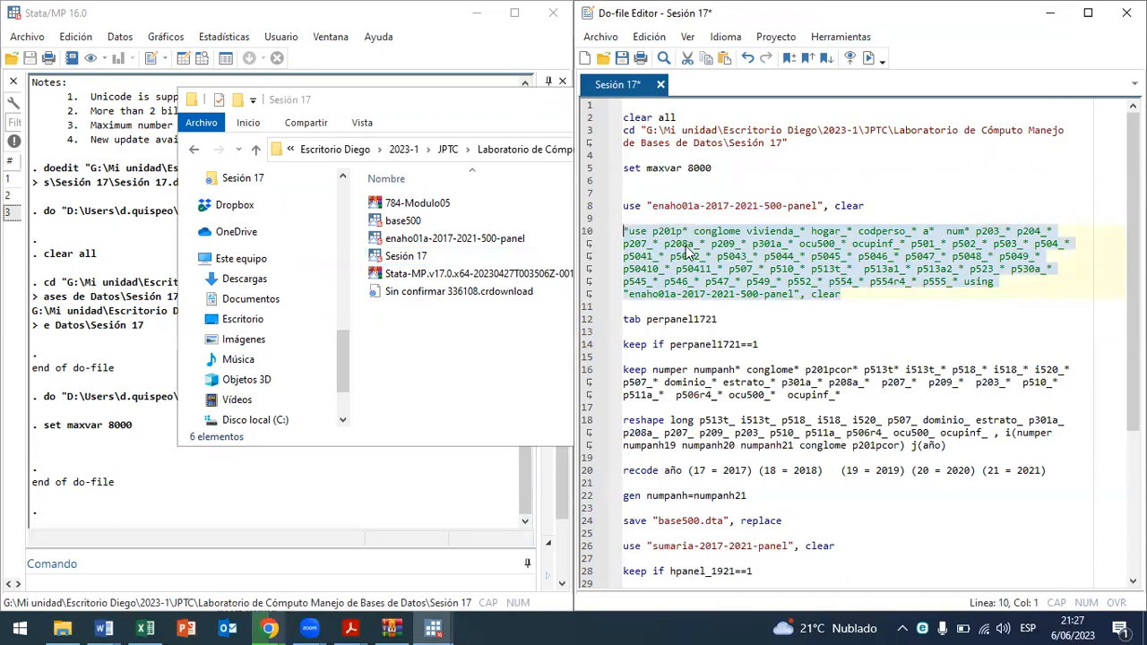
click(884, 205)
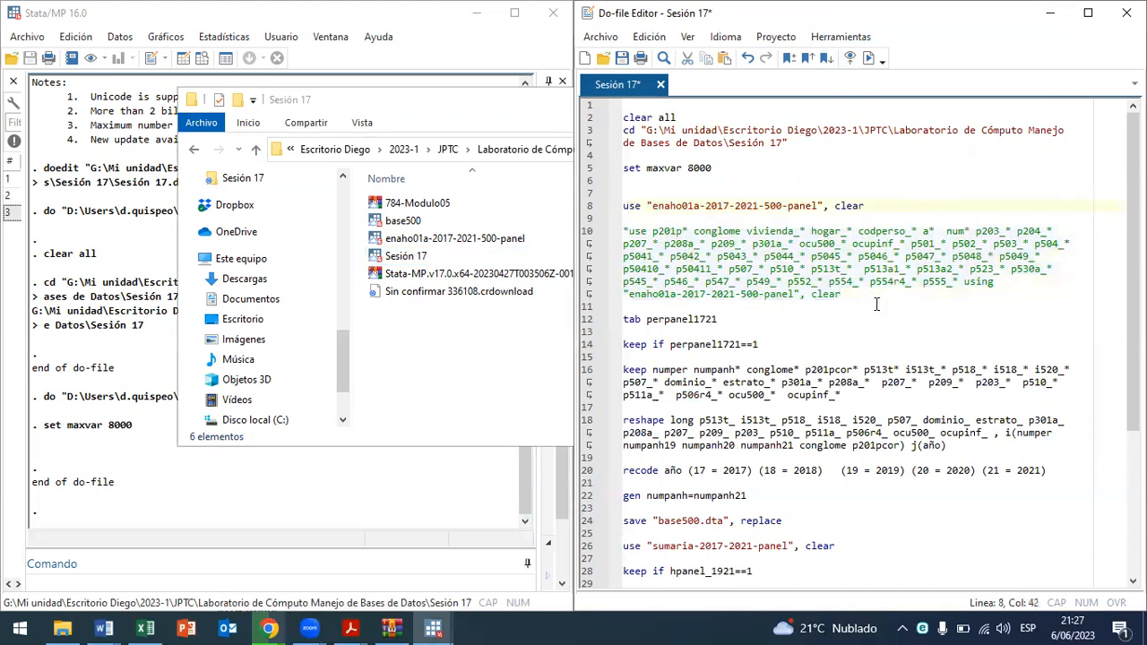
drag(874, 300, 624, 231)
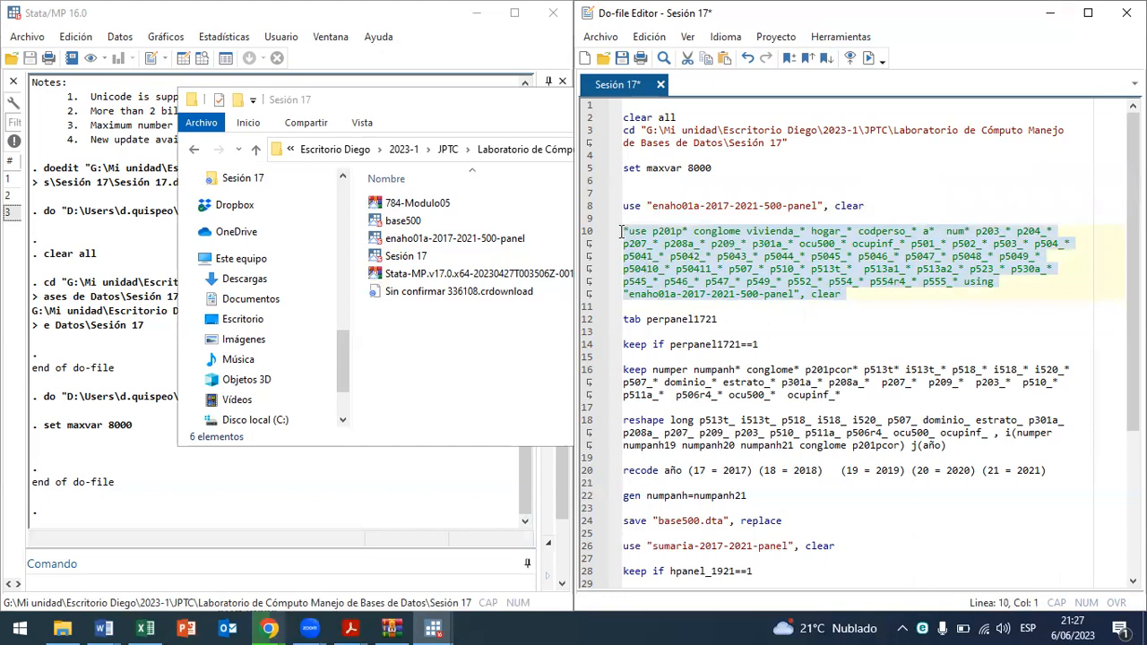
drag(902, 208, 609, 208)
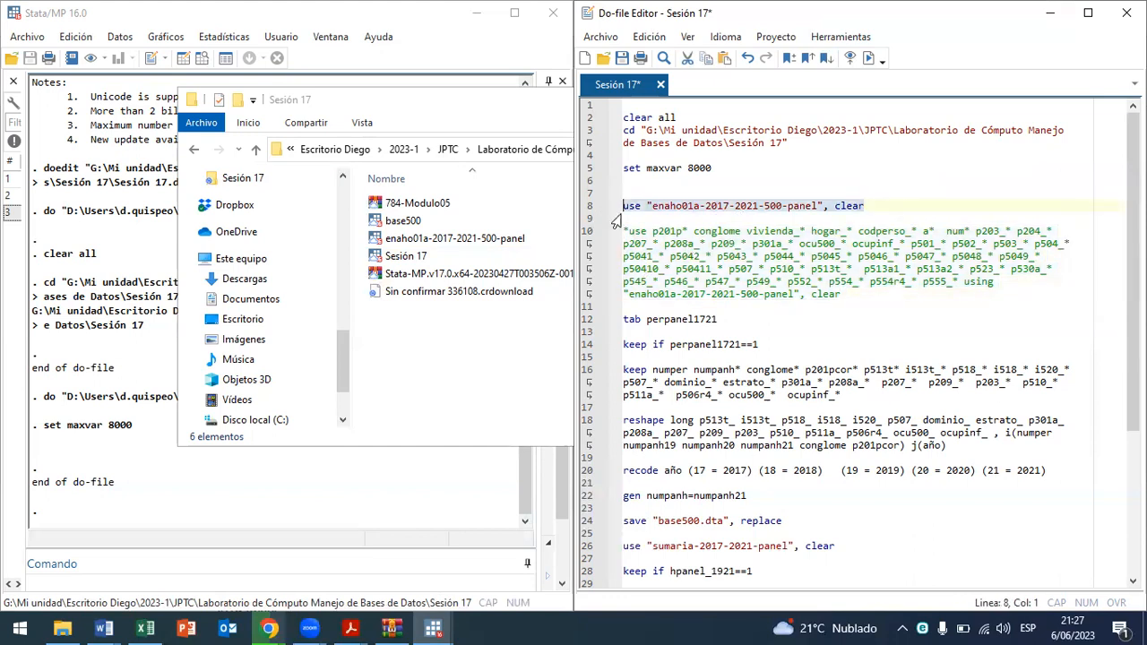
drag(869, 296, 591, 233)
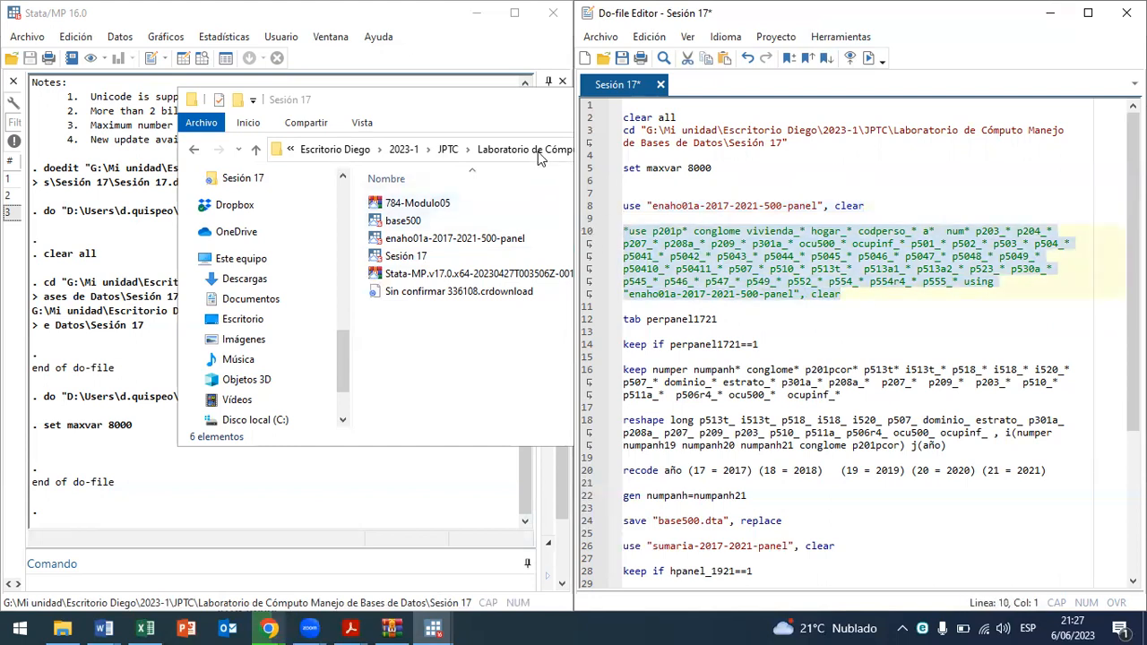
Step: Switch to Chrome to check the download of 763-Modulo1477.zip and bring up the Sesión 17 folder over it
click(540, 121)
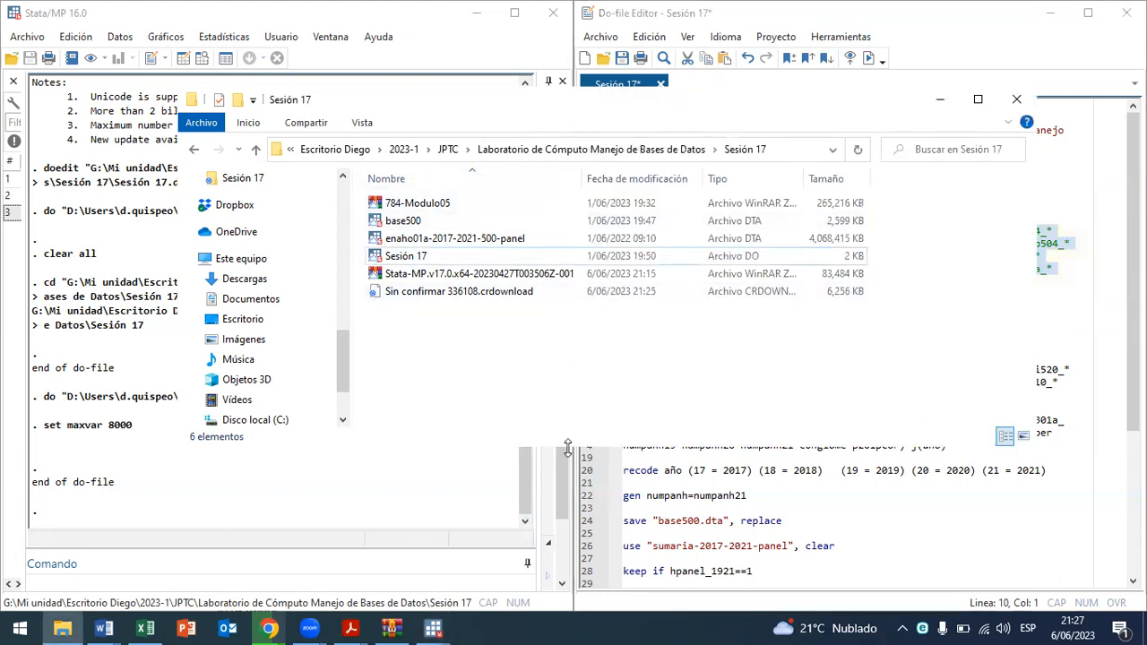
click(267, 627)
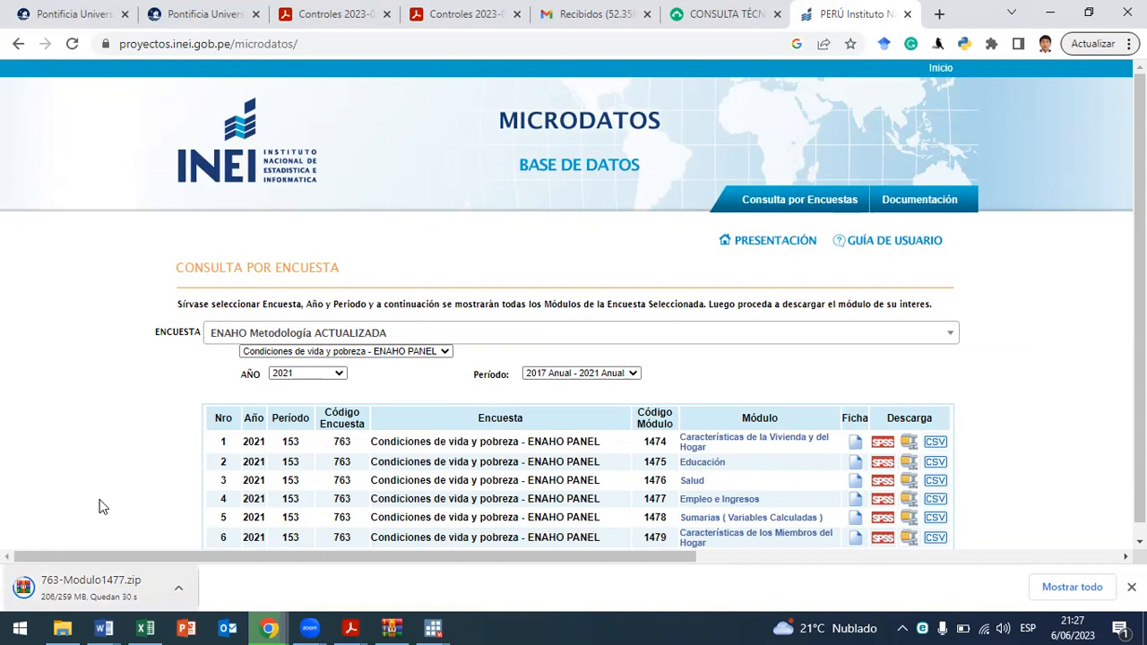
click(66, 627)
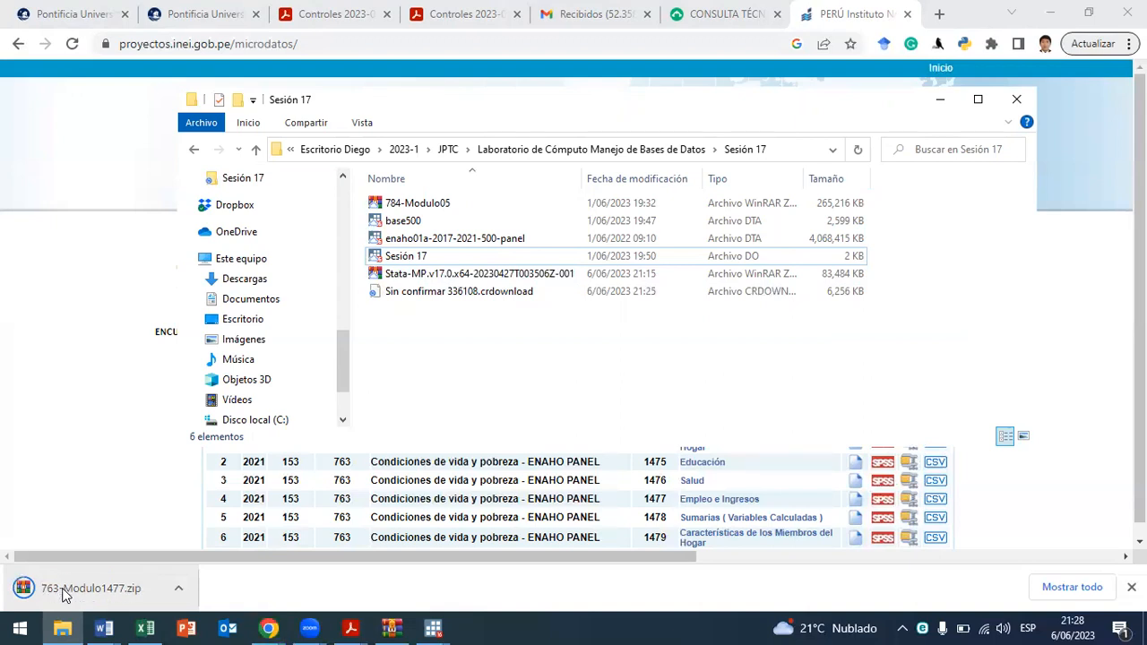
click(65, 595)
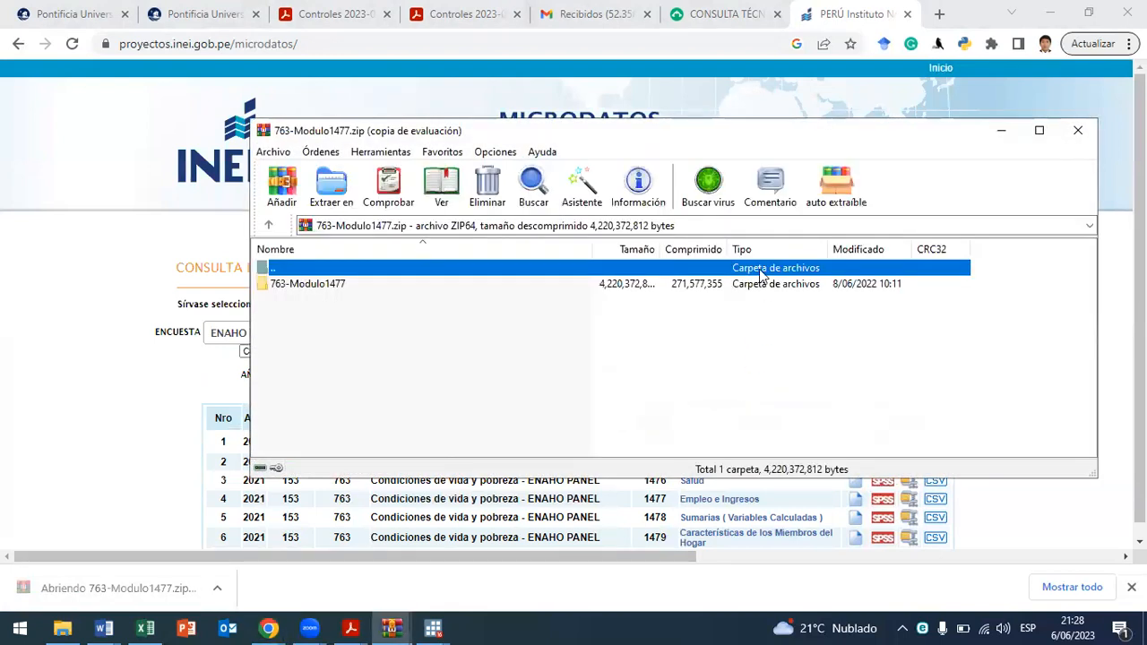
double_click(330, 284)
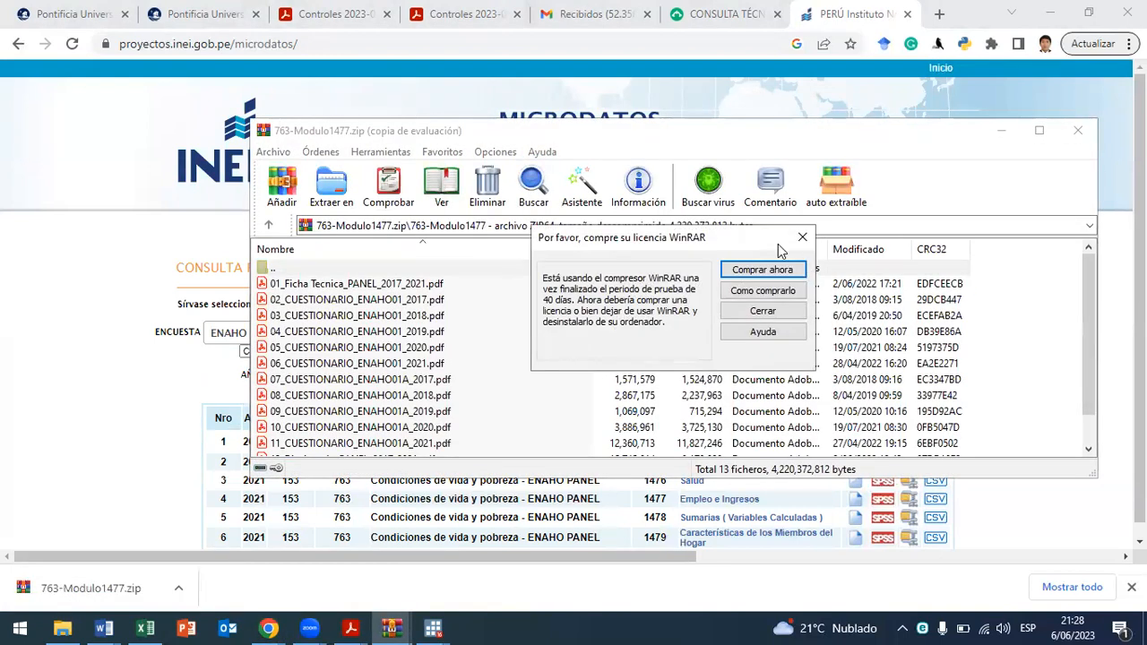
click(802, 237)
click(417, 285)
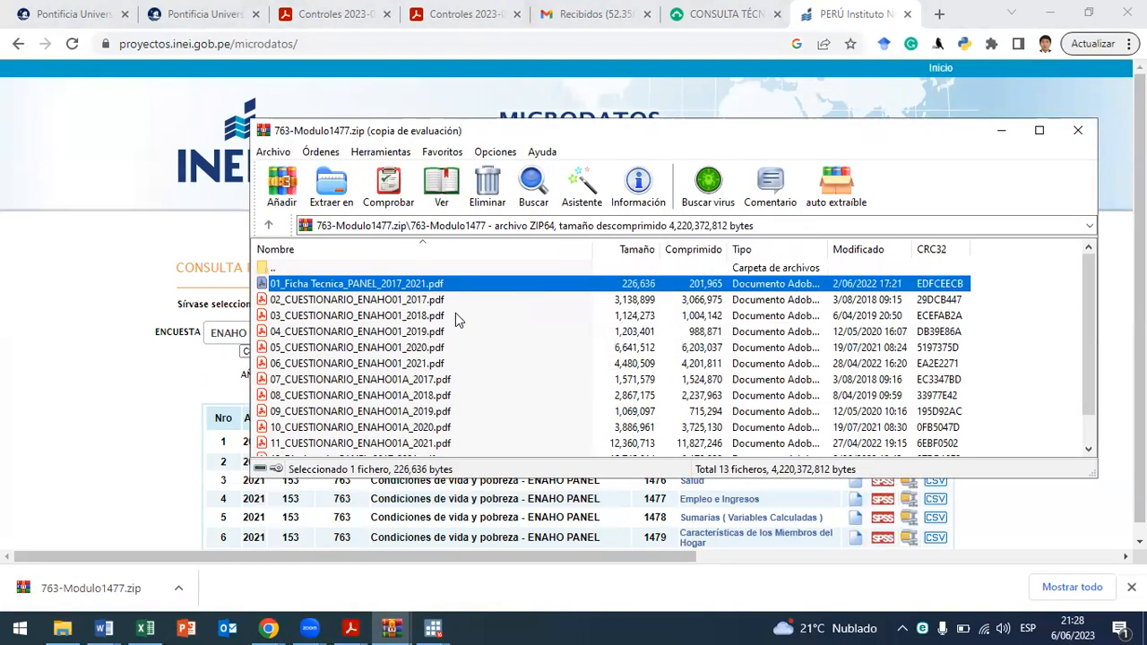
scroll(455, 313, down, 1)
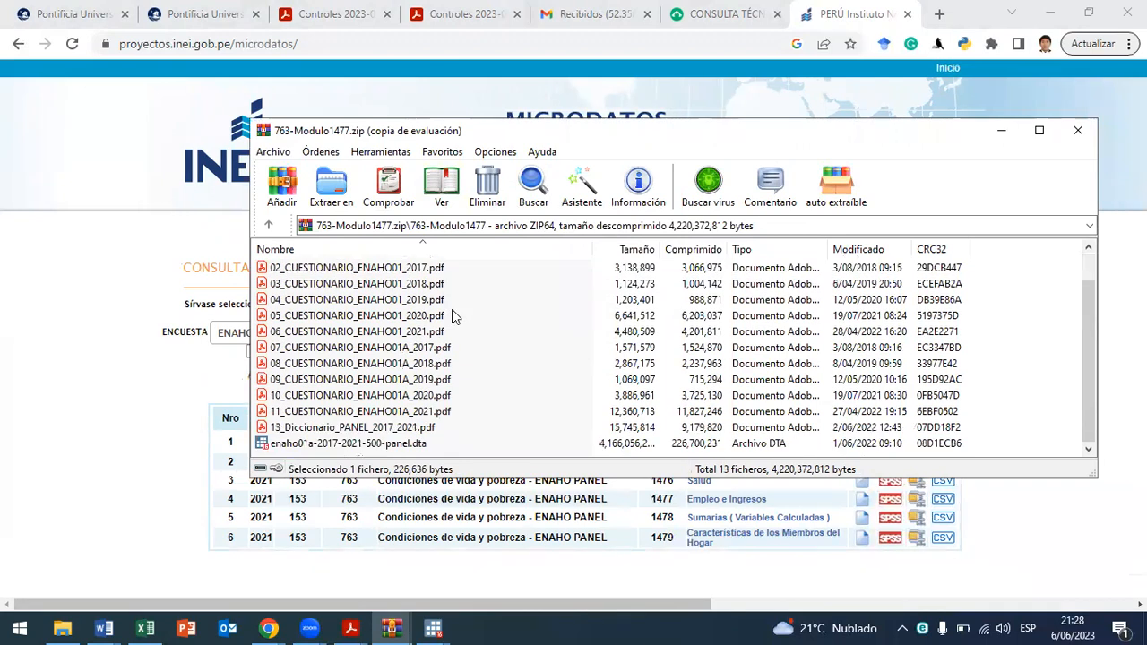
click(330, 444)
click(62, 628)
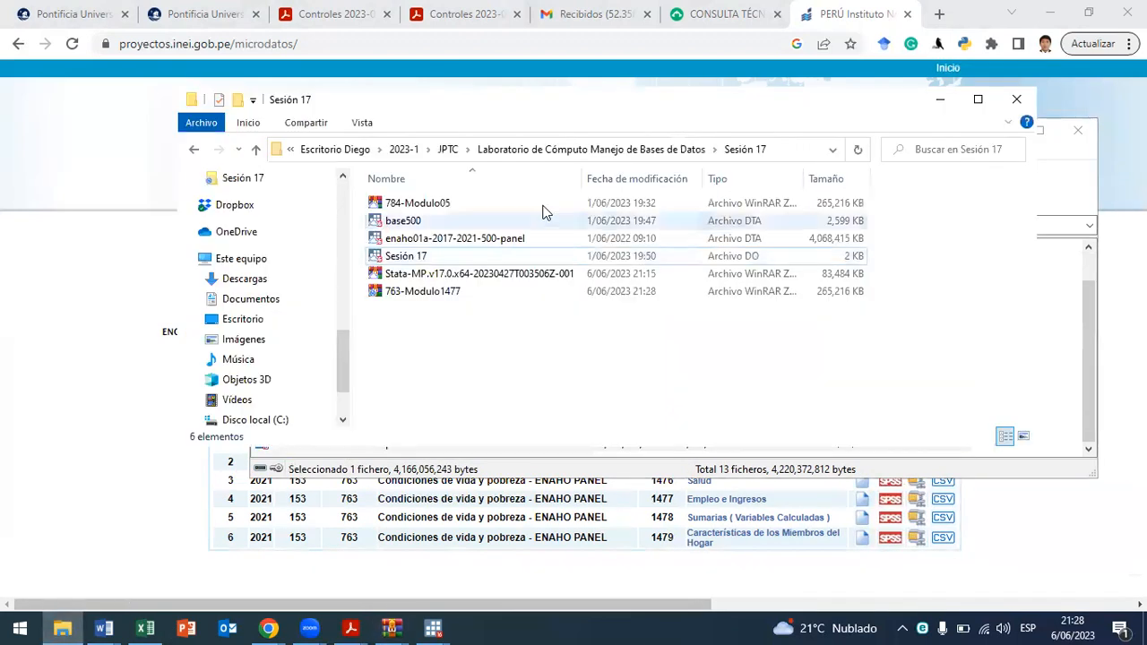
click(1066, 157)
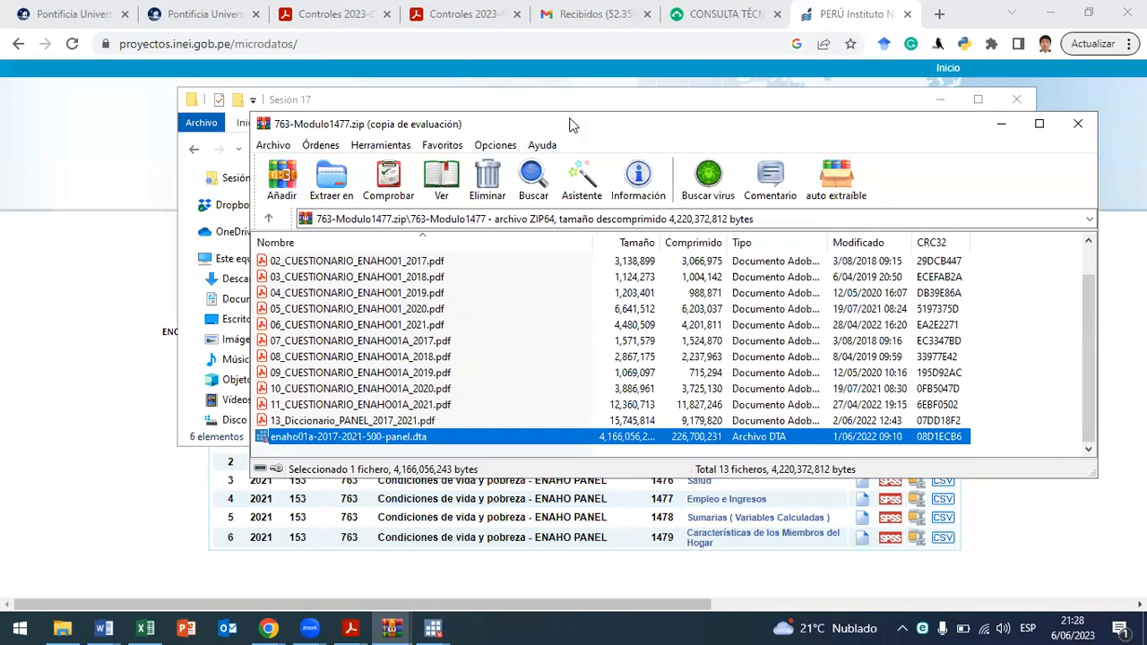
drag(574, 125, 793, 101)
drag(614, 411, 452, 377)
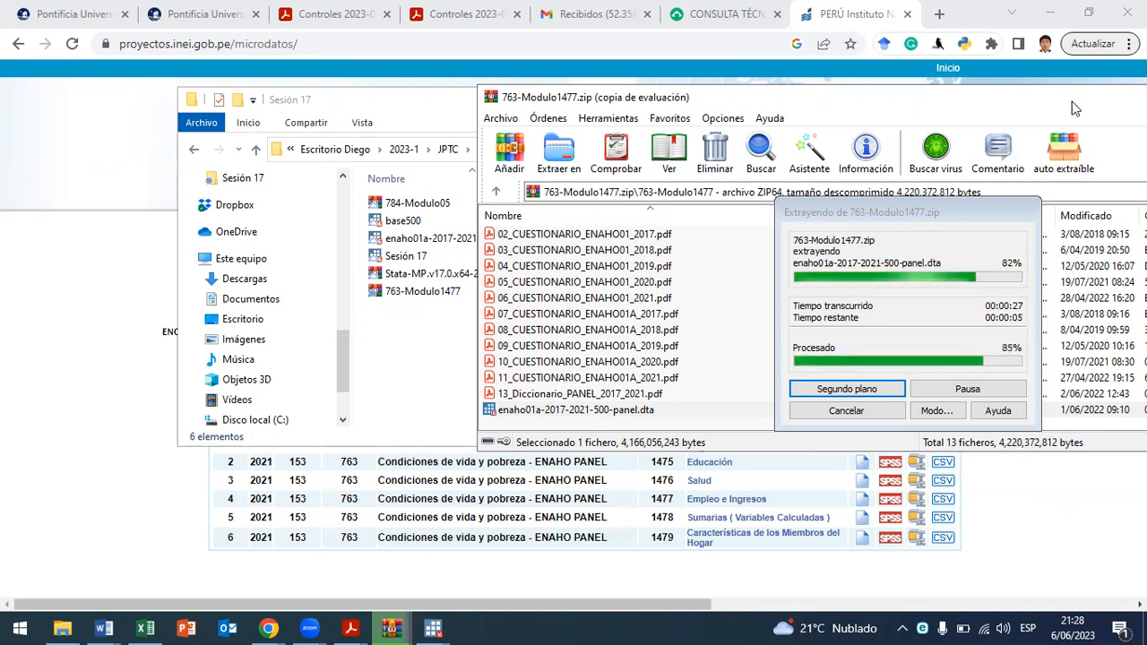
drag(988, 105, 706, 103)
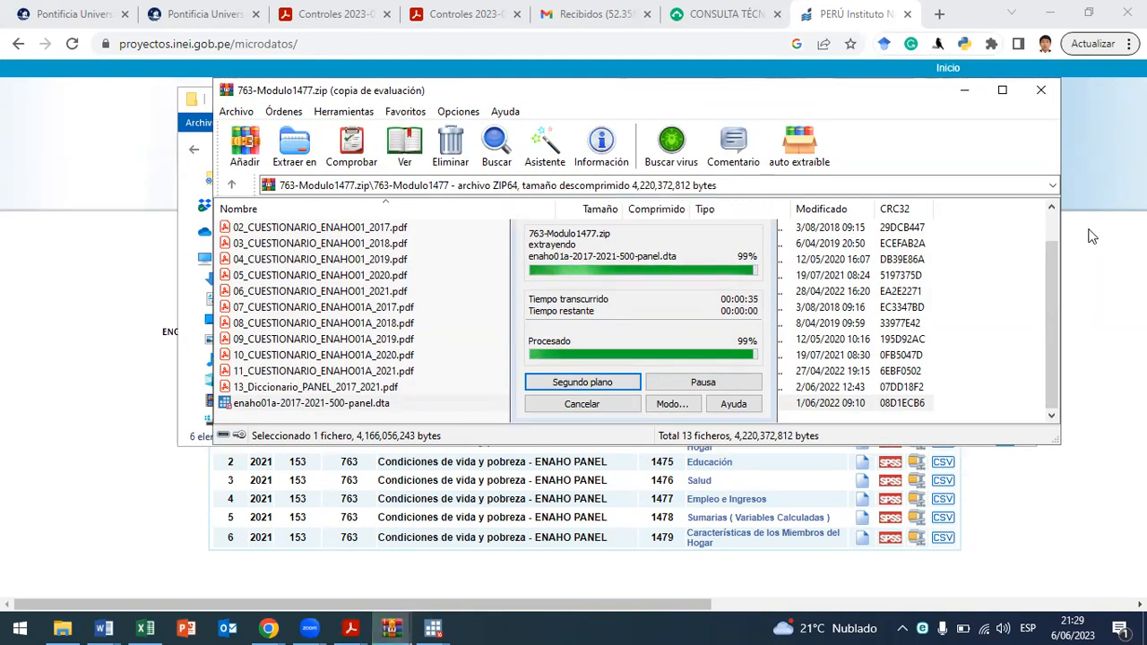
click(652, 197)
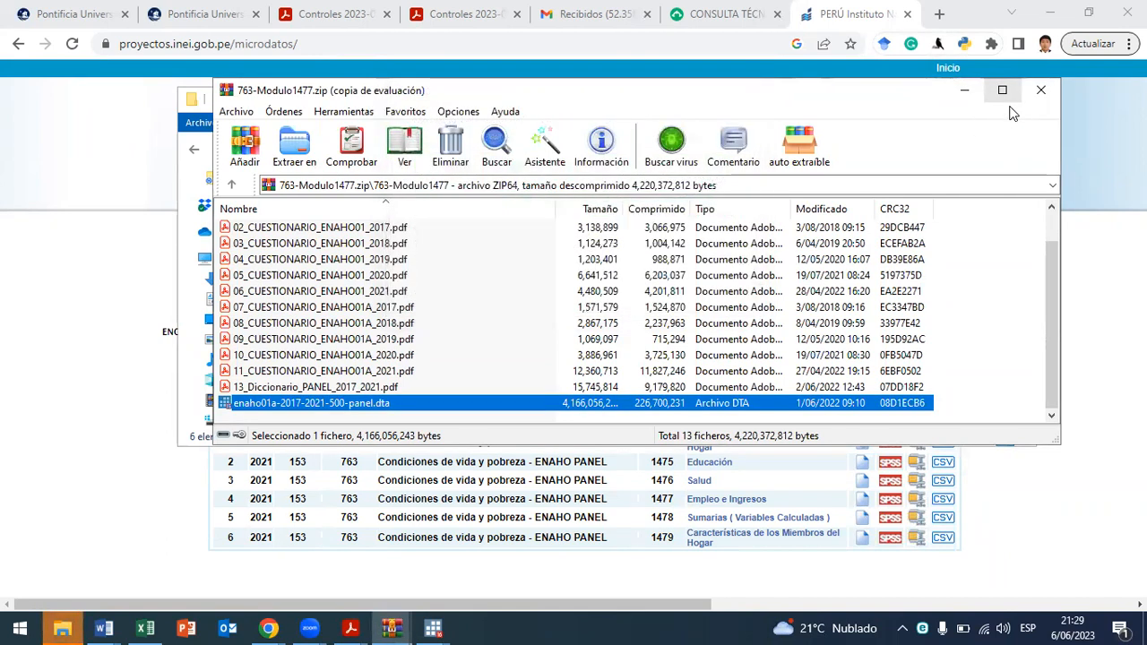
click(1027, 94)
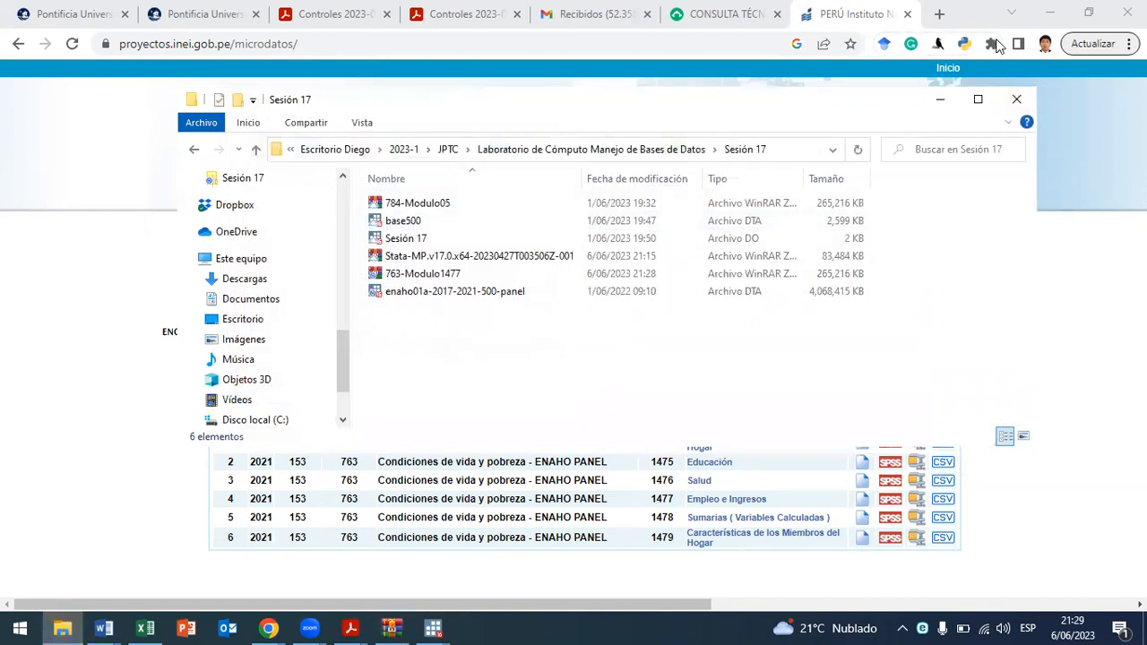
click(1049, 12)
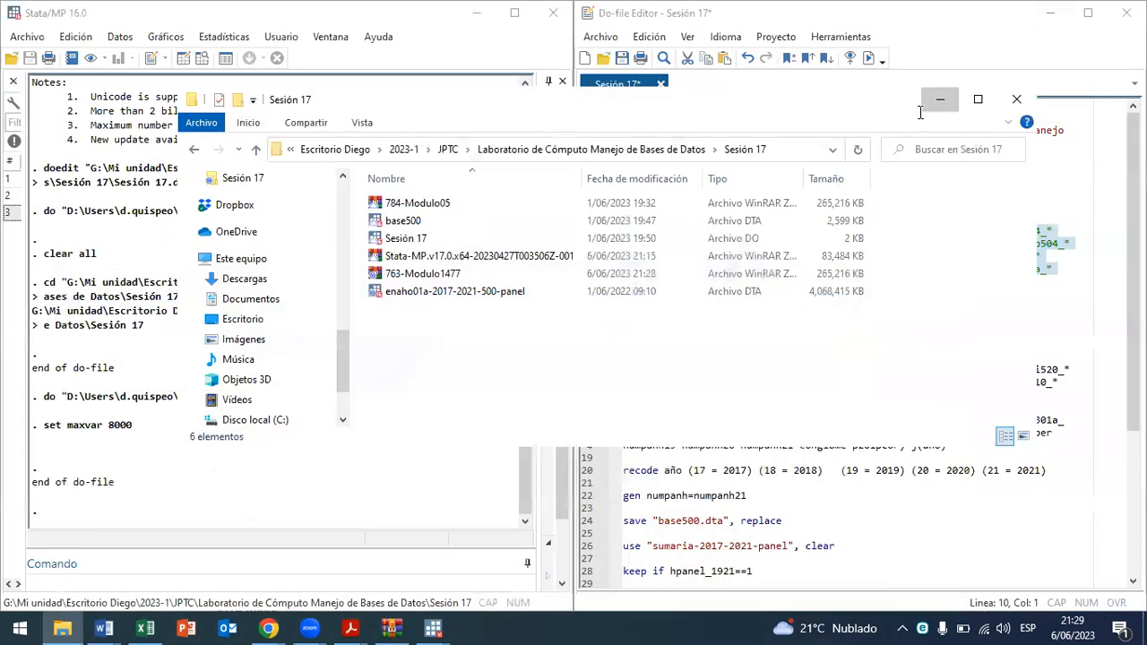
click(939, 98)
click(888, 215)
click(603, 205)
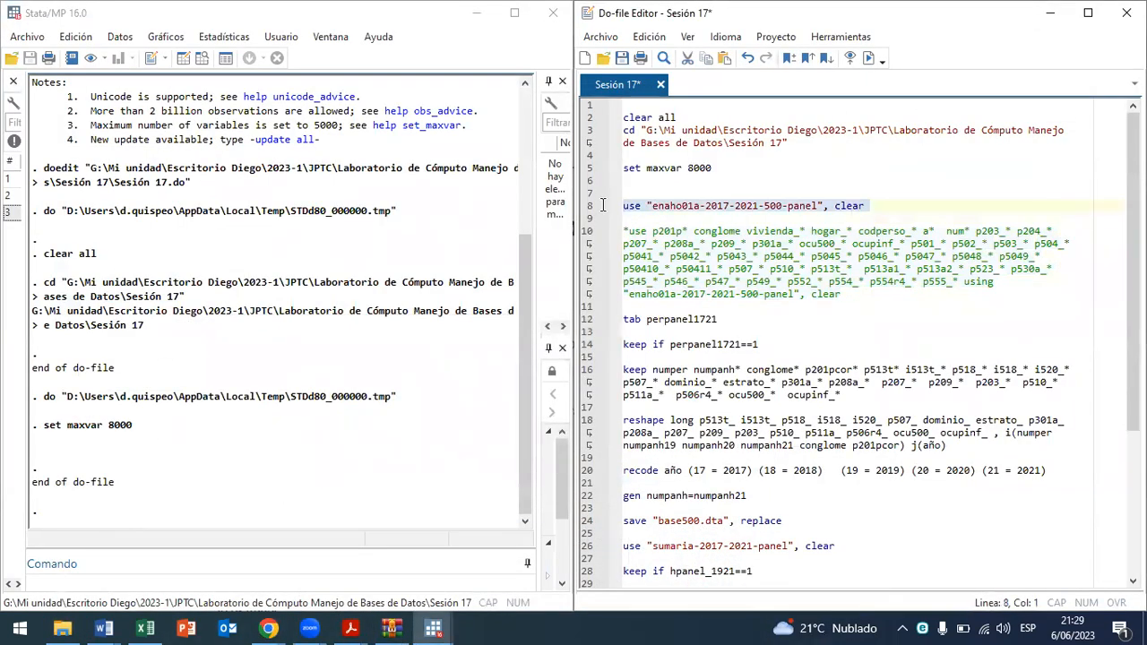
click(870, 58)
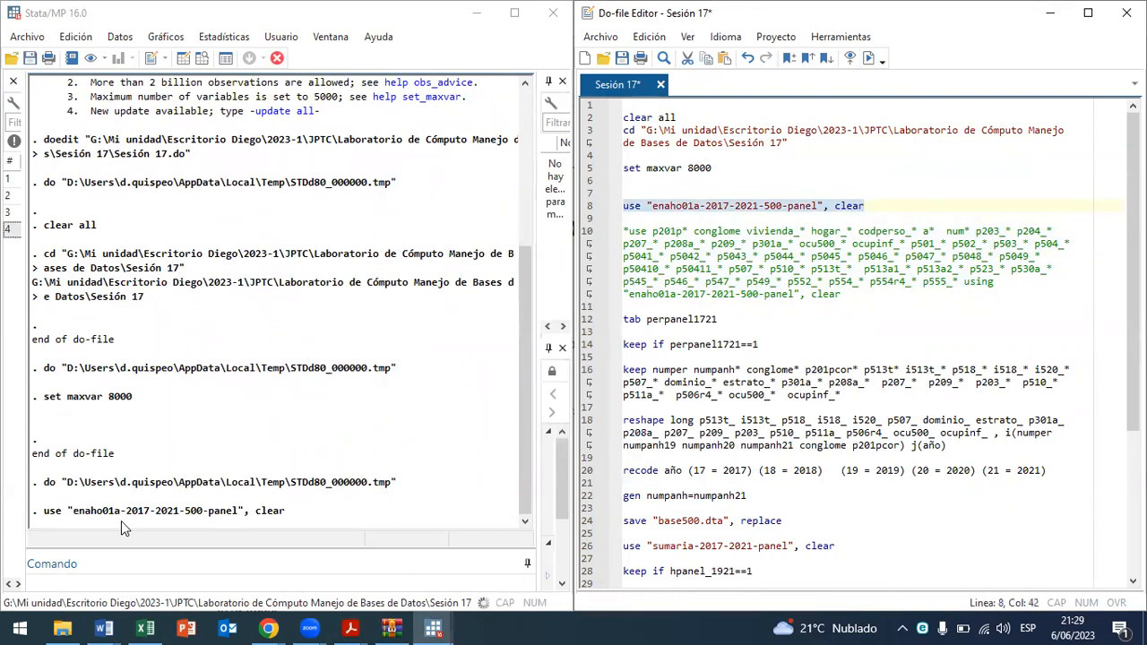
click(316, 473)
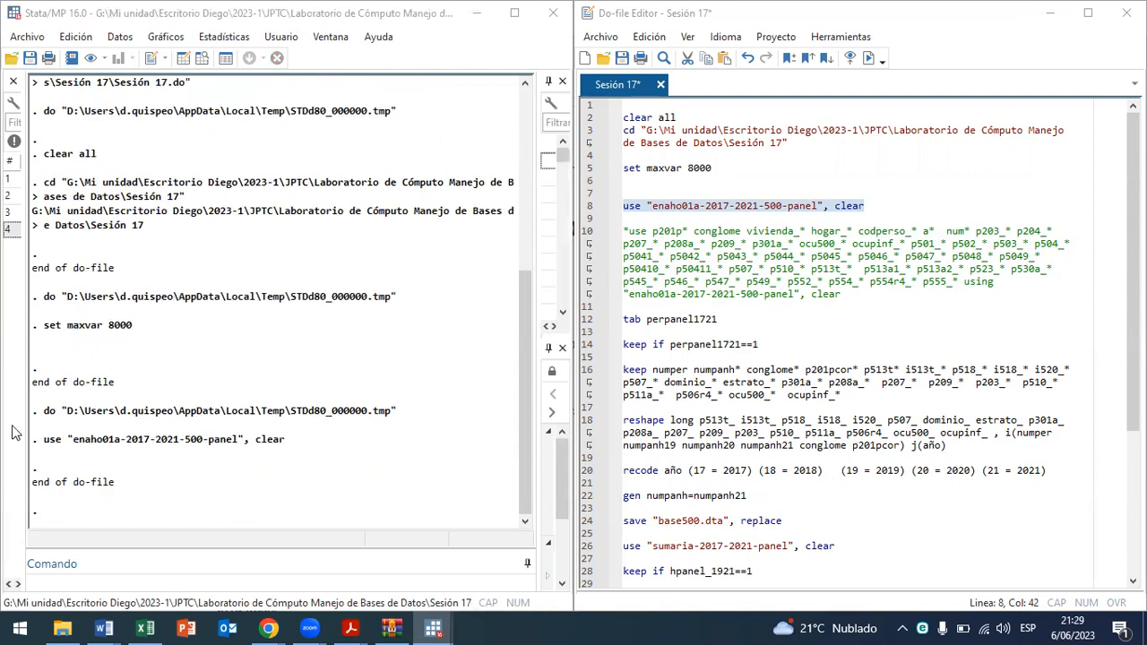
Step: Open the loaded dataset in the Data Editor's browse mode, maximize it and mark the number of variables in its properties
click(205, 59)
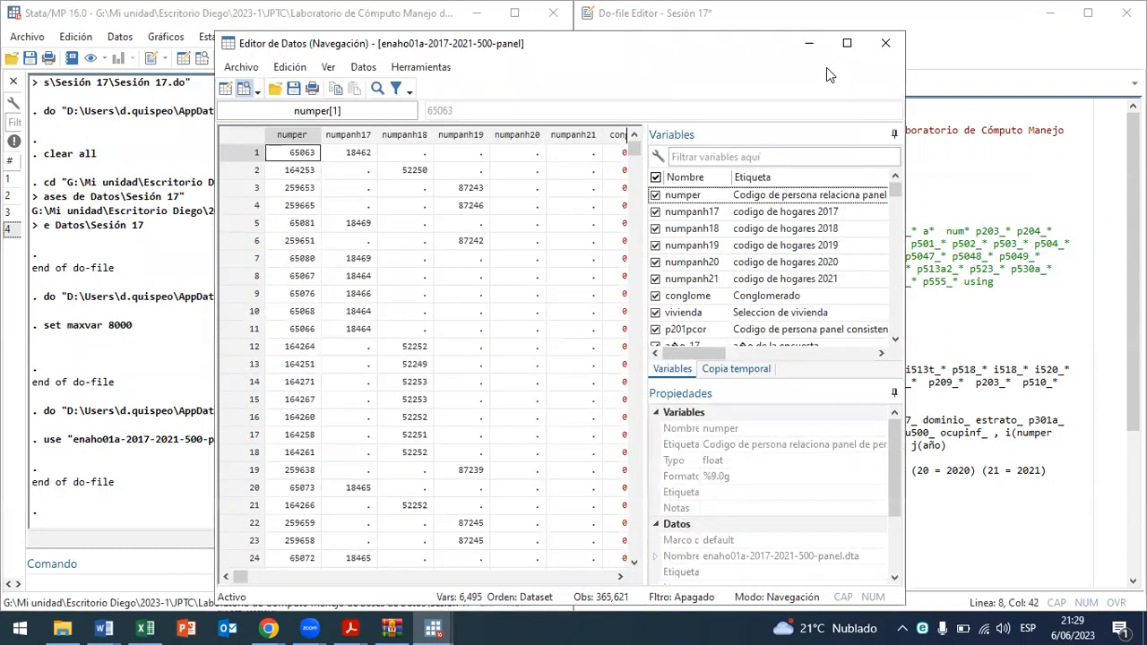
click(842, 45)
scroll(1005, 476, down, 3)
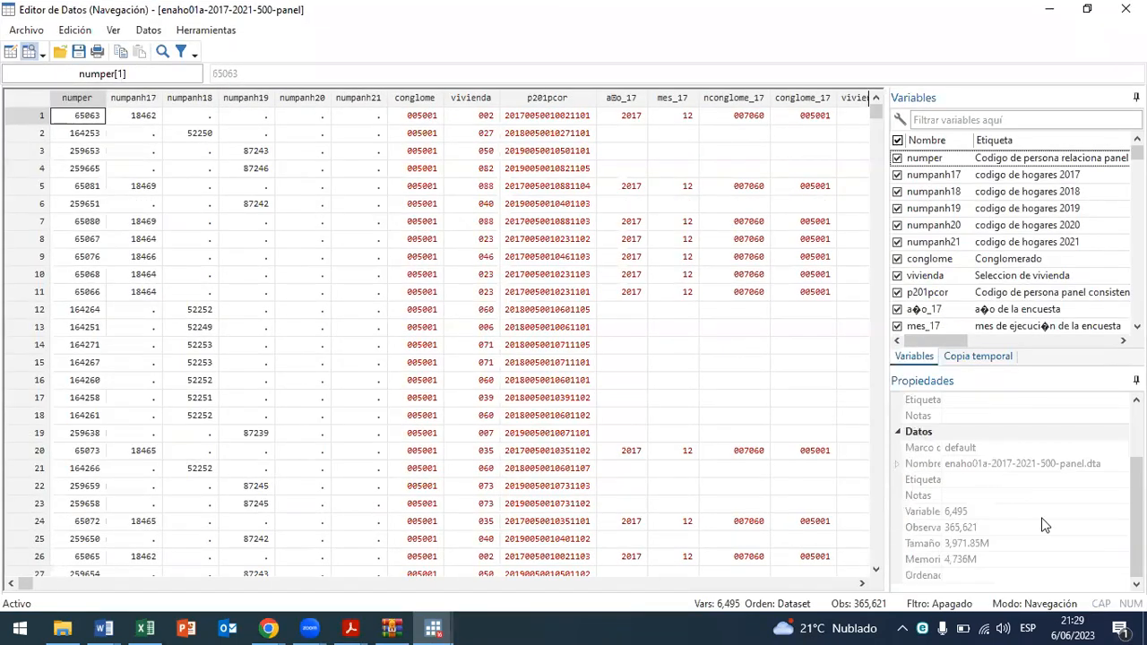
click(993, 535)
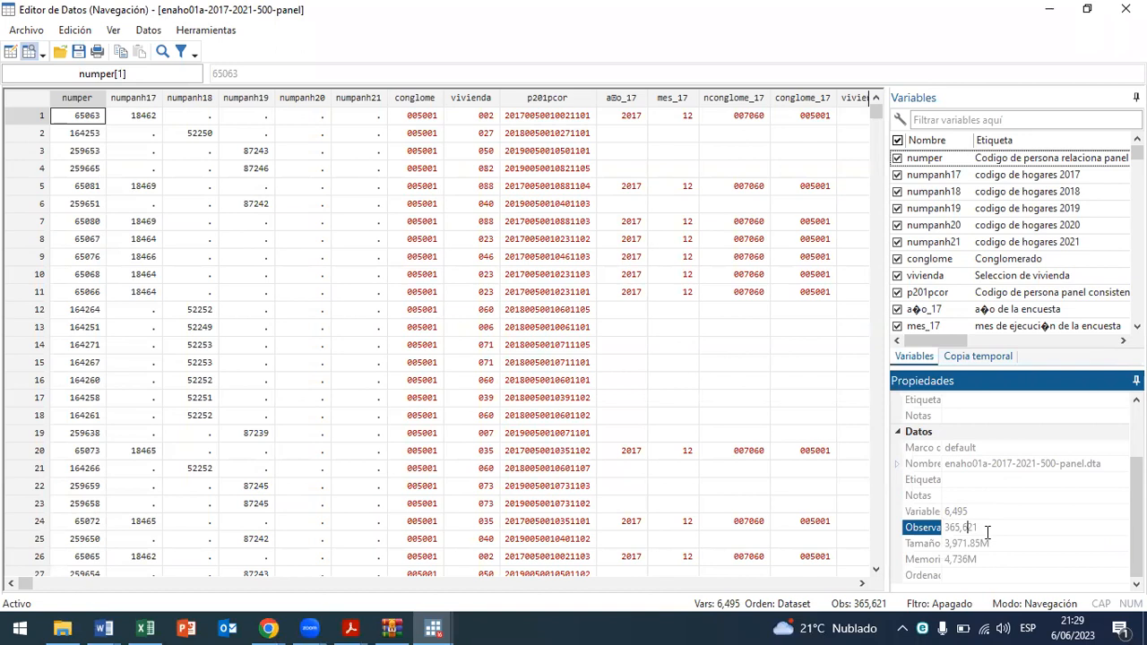
key(Up)
key(shift+Left)
key(shift+Left)
key(shift+Left)
key(shift+Left)
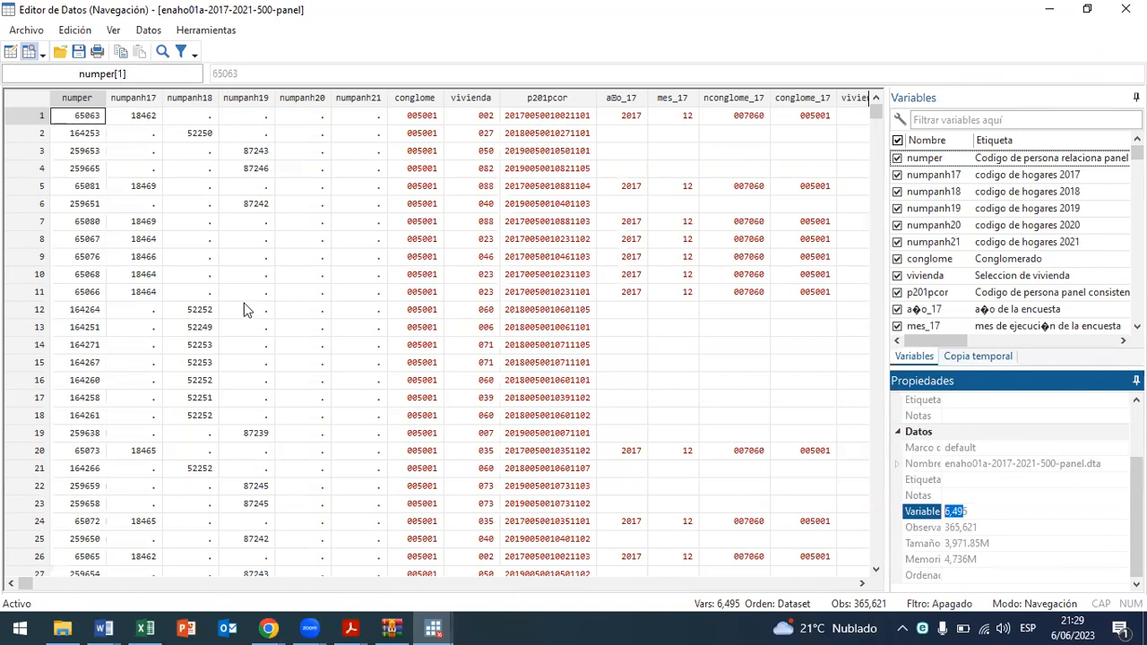
Step: Mark the number of observations in the dataset's properties
click(989, 526)
key(shift+Left)
key(shift+Left)
key(shift+Left)
key(shift+Left)
key(shift+Left)
key(shift+Left)
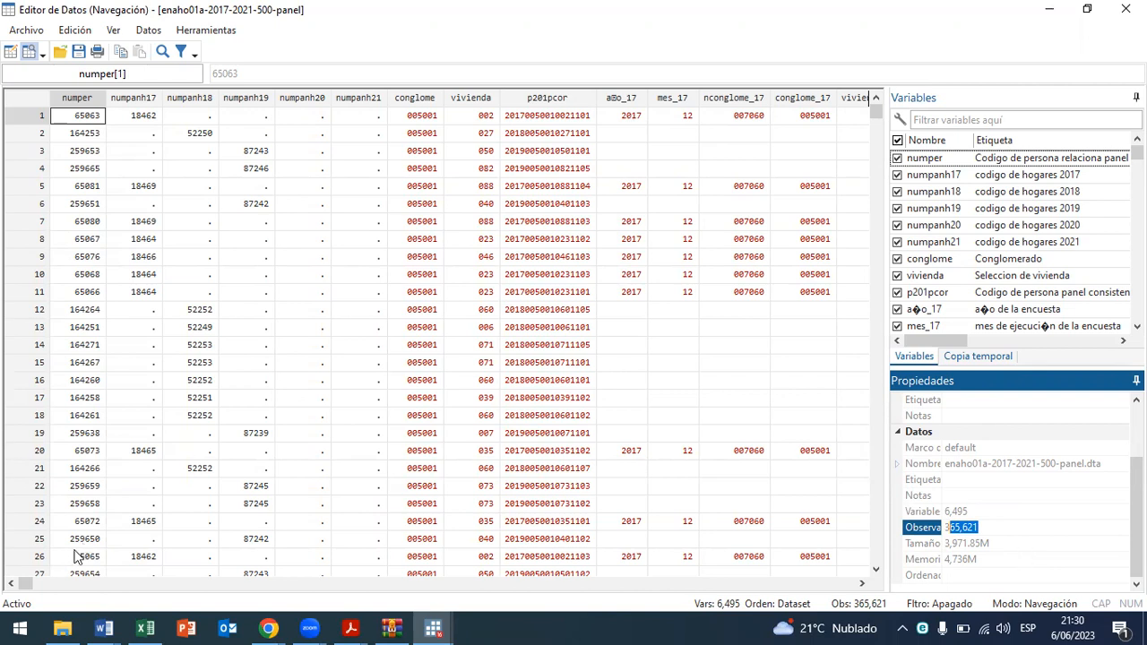
mouse_move(25, 584)
mouse_down()
mouse_move(849, 583)
mouse_move(18, 583)
mouse_up()
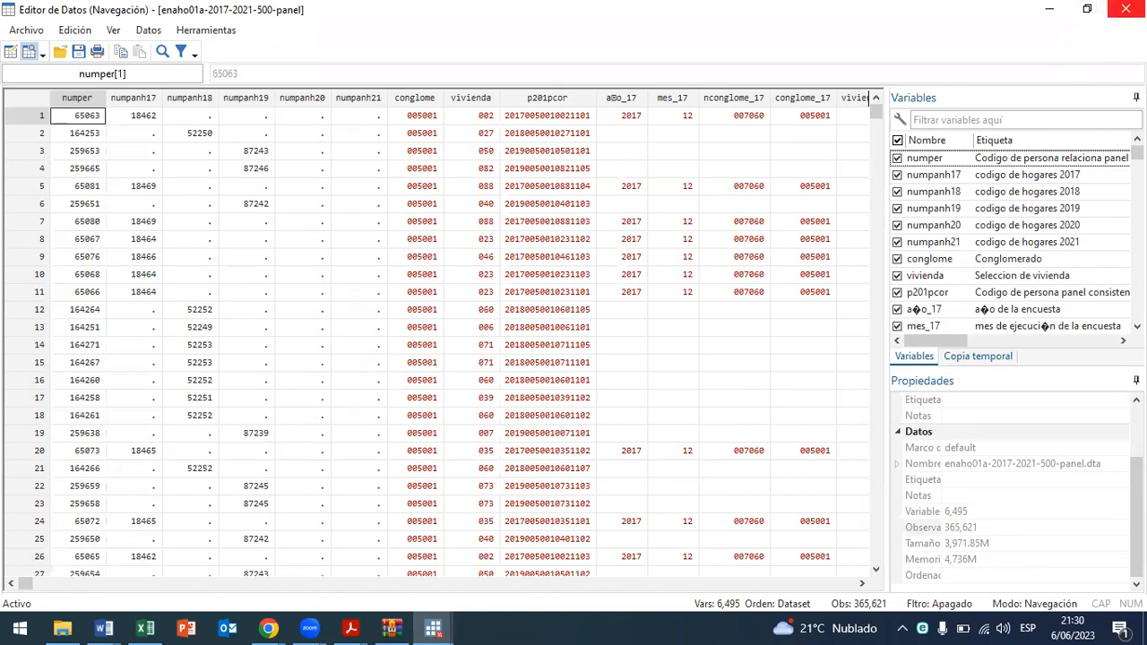
click(1124, 10)
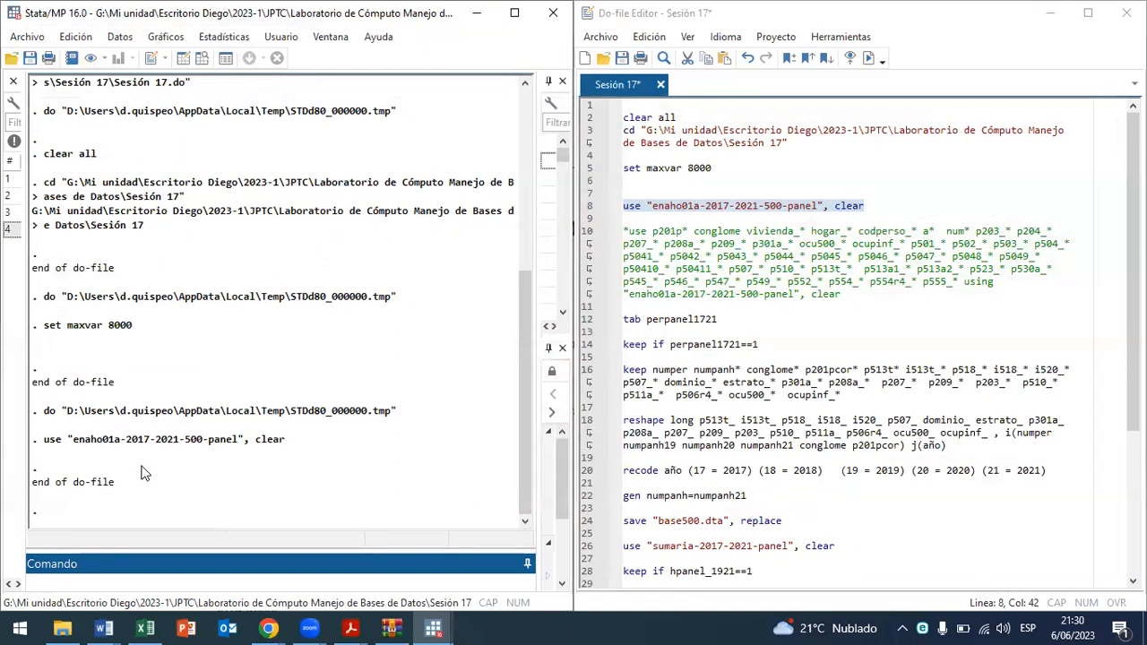
click(627, 231)
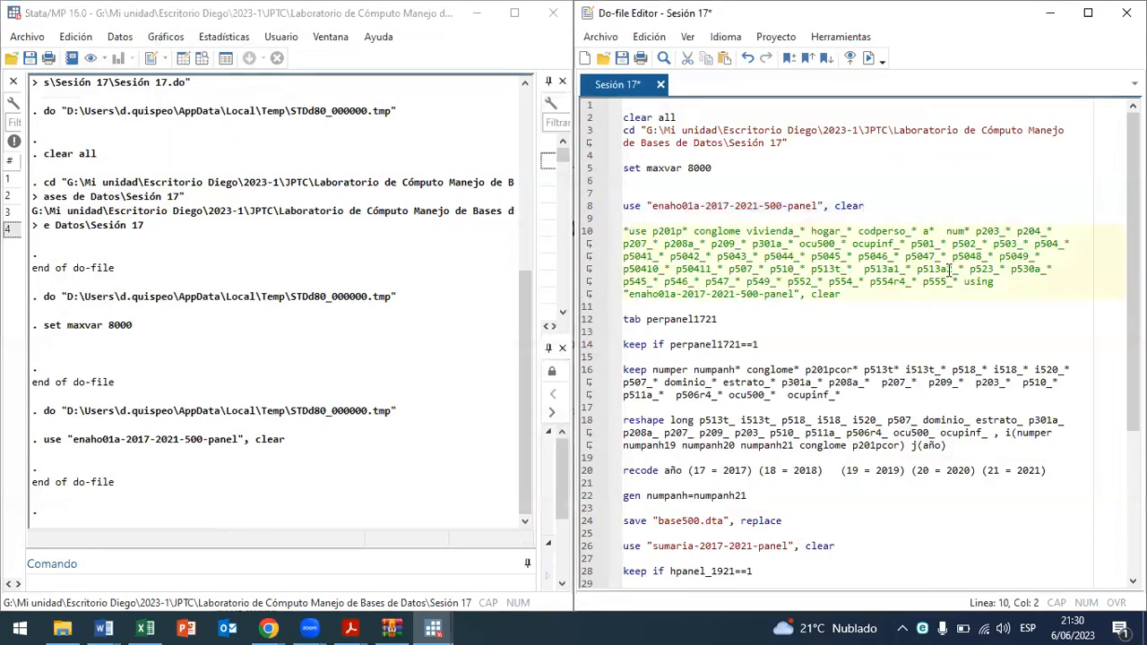
key(BackSpace)
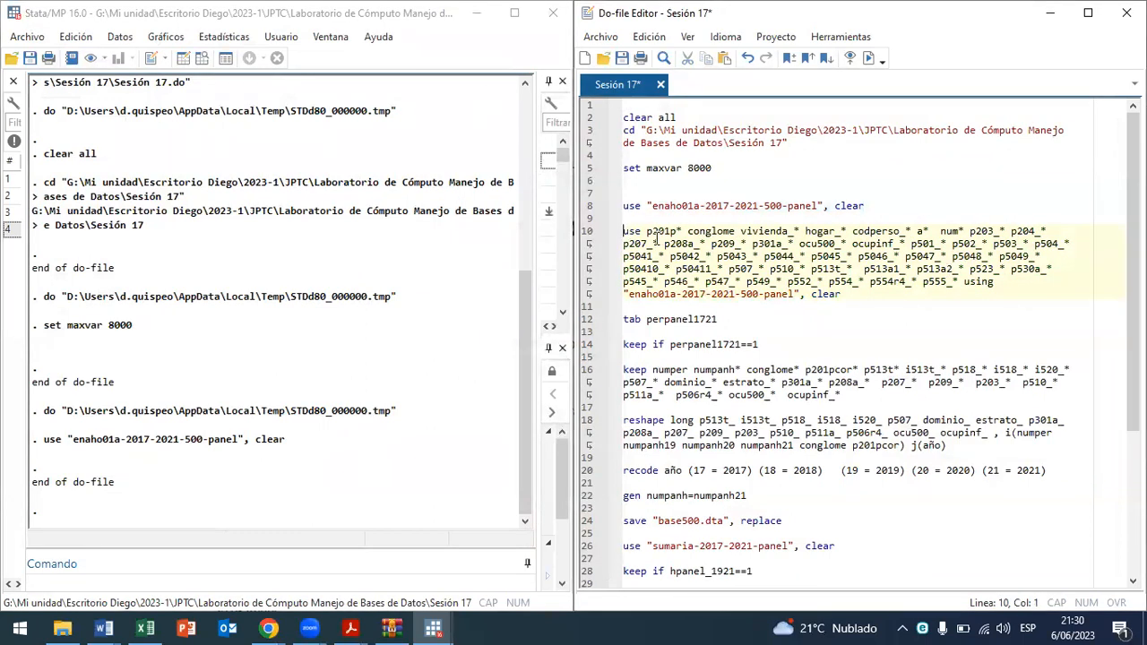
Step: Mark the variable list and the file name after using in the line 10 command, comparing it with the full use command on line 8
click(639, 230)
key(shift+Home)
drag(647, 230, 958, 284)
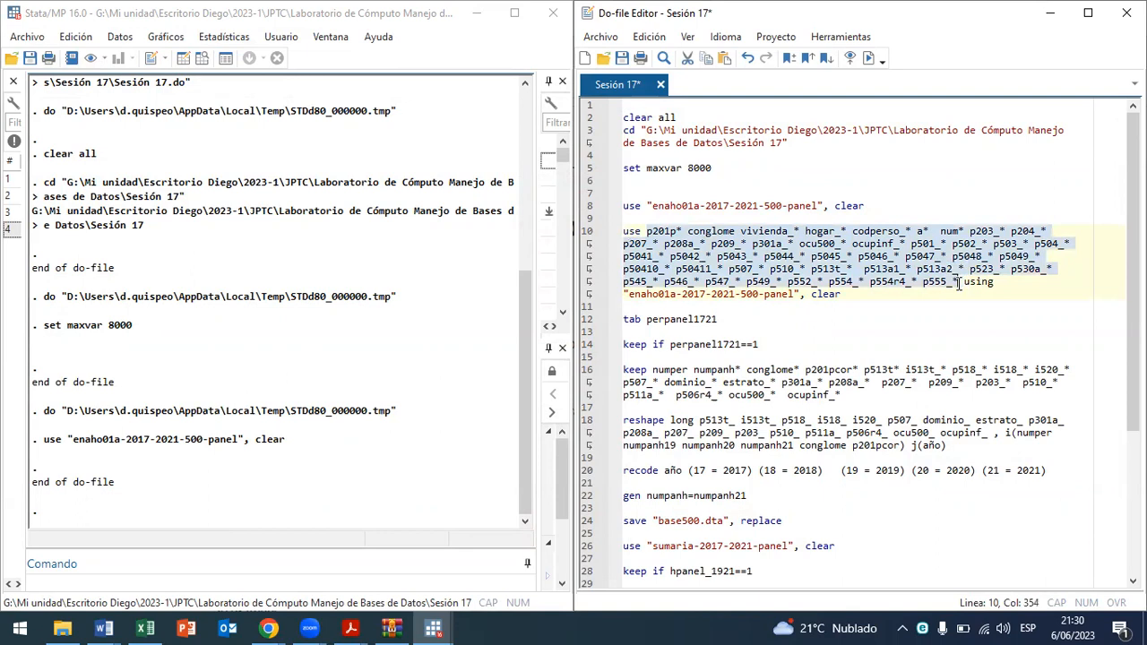
click(960, 282)
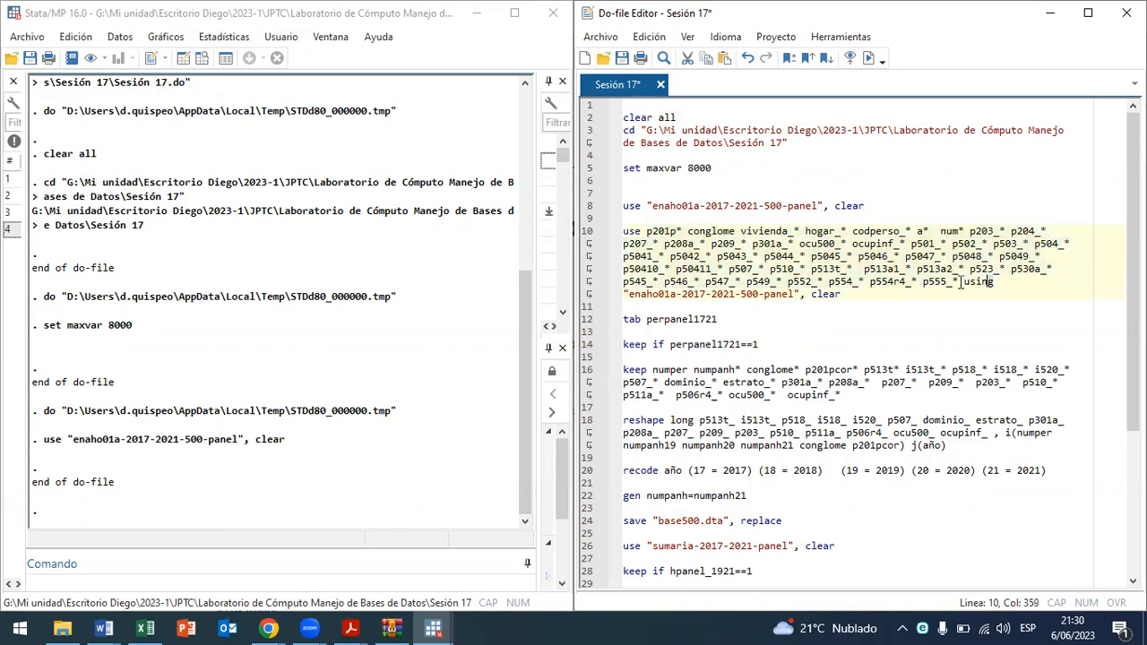
drag(628, 294, 800, 294)
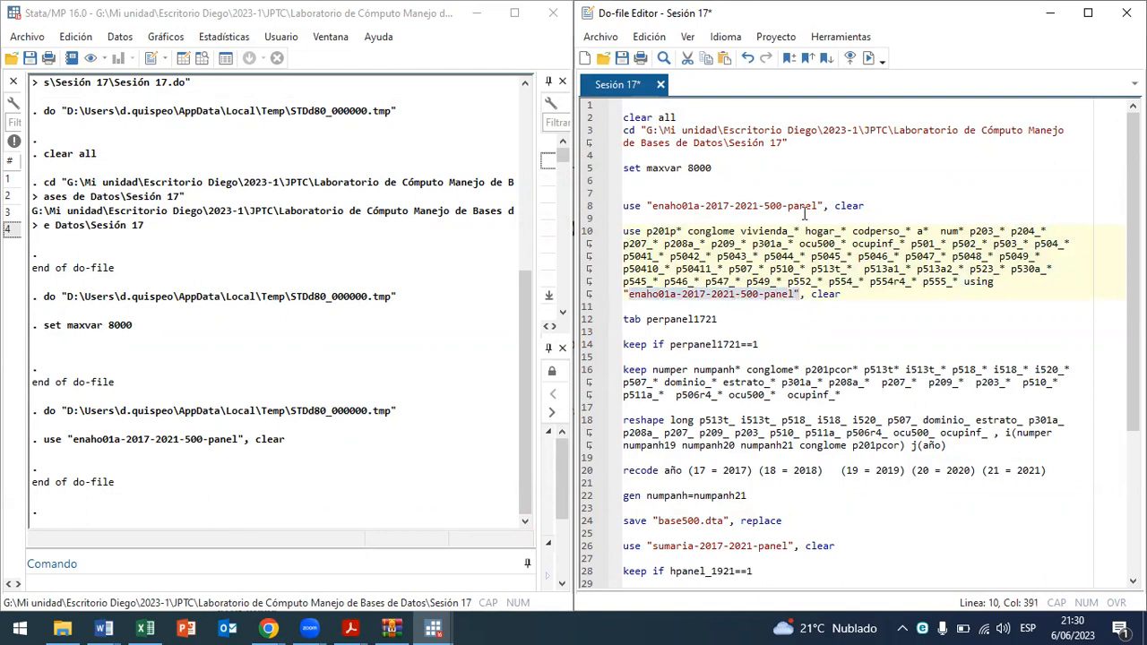
click(883, 196)
drag(866, 205, 958, 283)
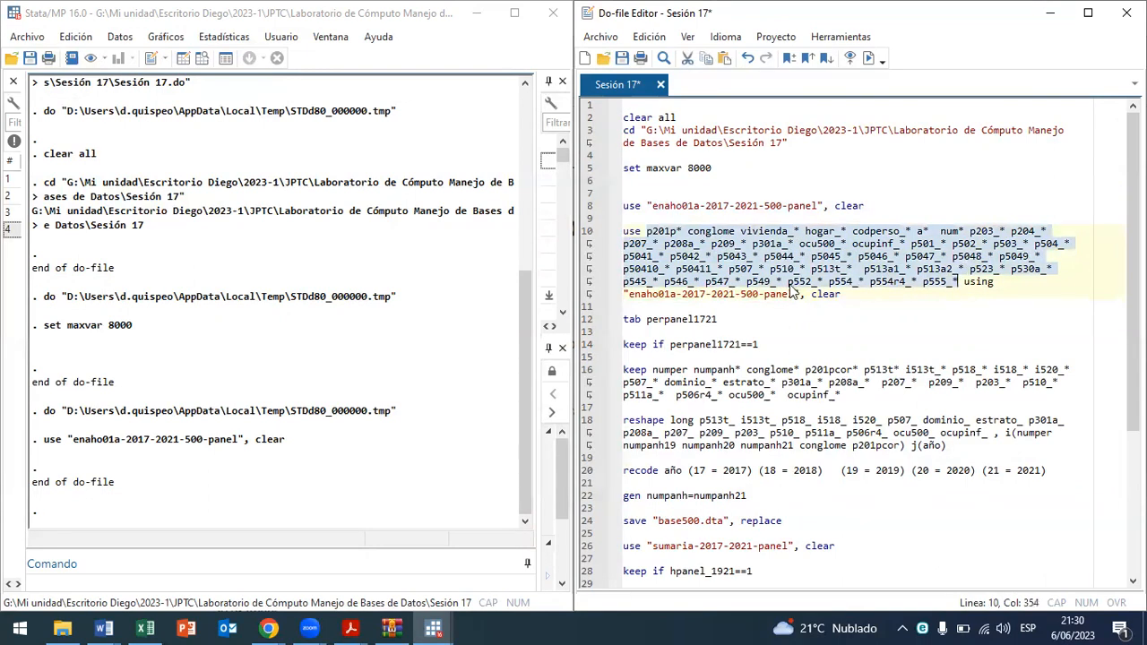
drag(625, 298, 793, 294)
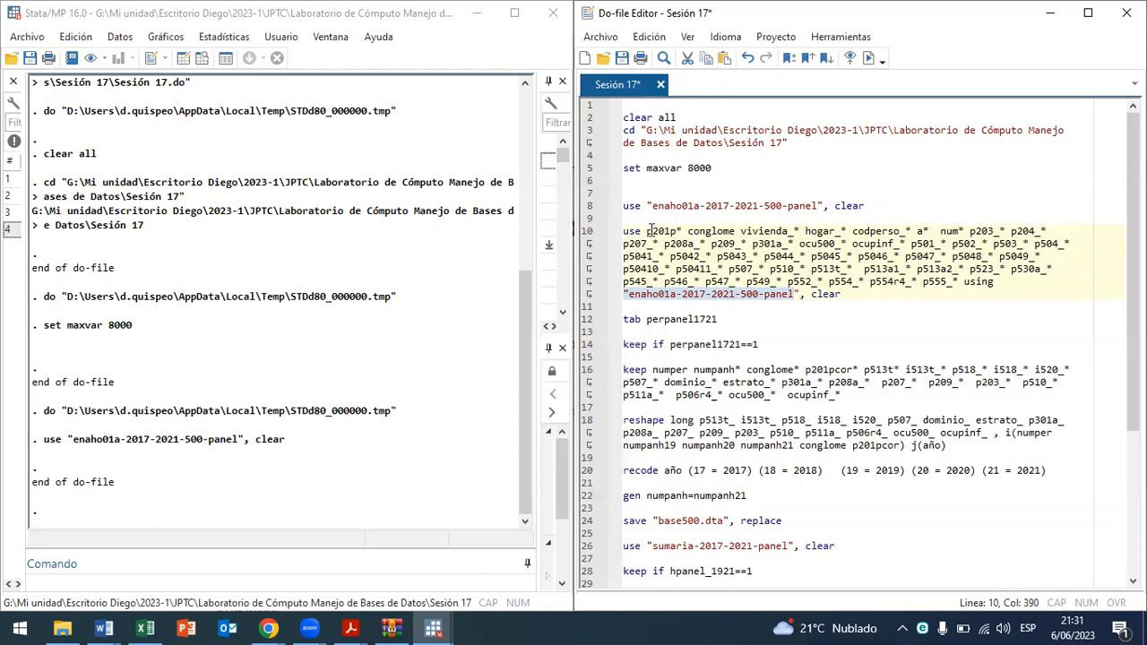
drag(645, 234, 959, 282)
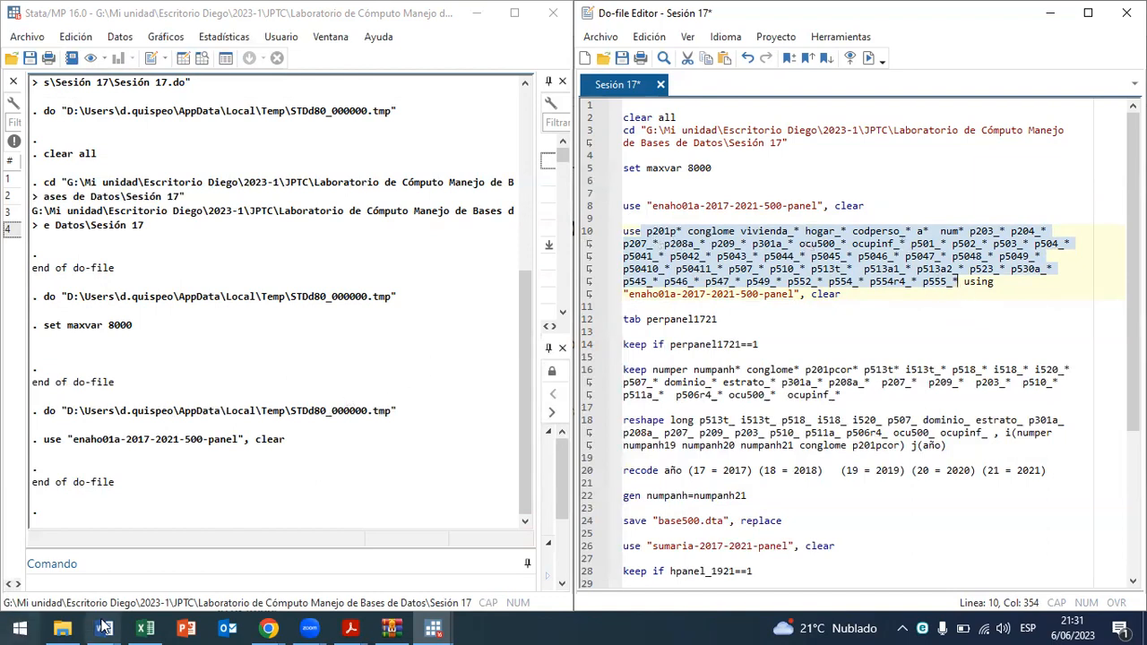
Step: Open 13_Diccionario_PANEL_2017_2021.pdf from the WinRAR archive and go to the Módulo 100 variable table on page 3
click(410, 624)
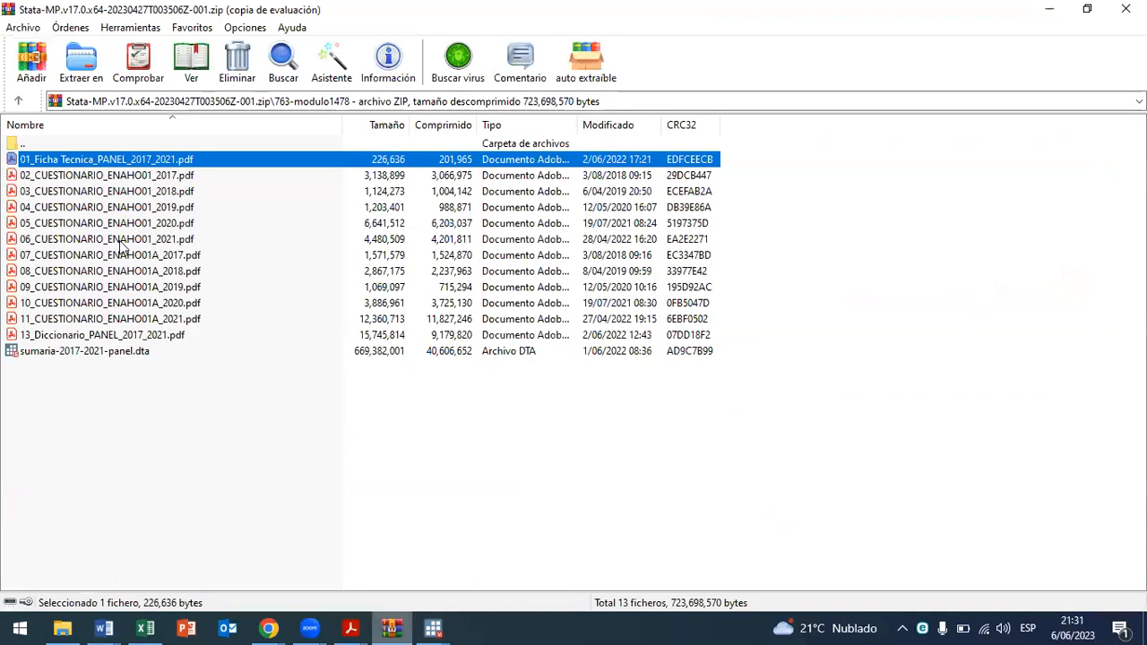
double_click(112, 335)
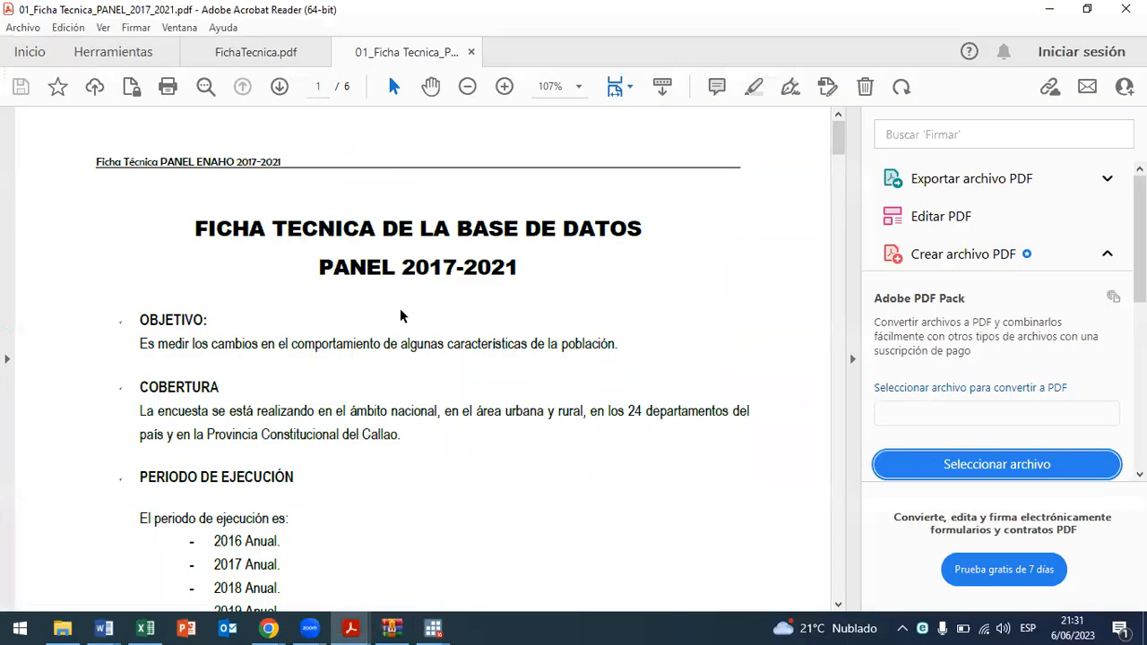
scroll(621, 266, down, 10)
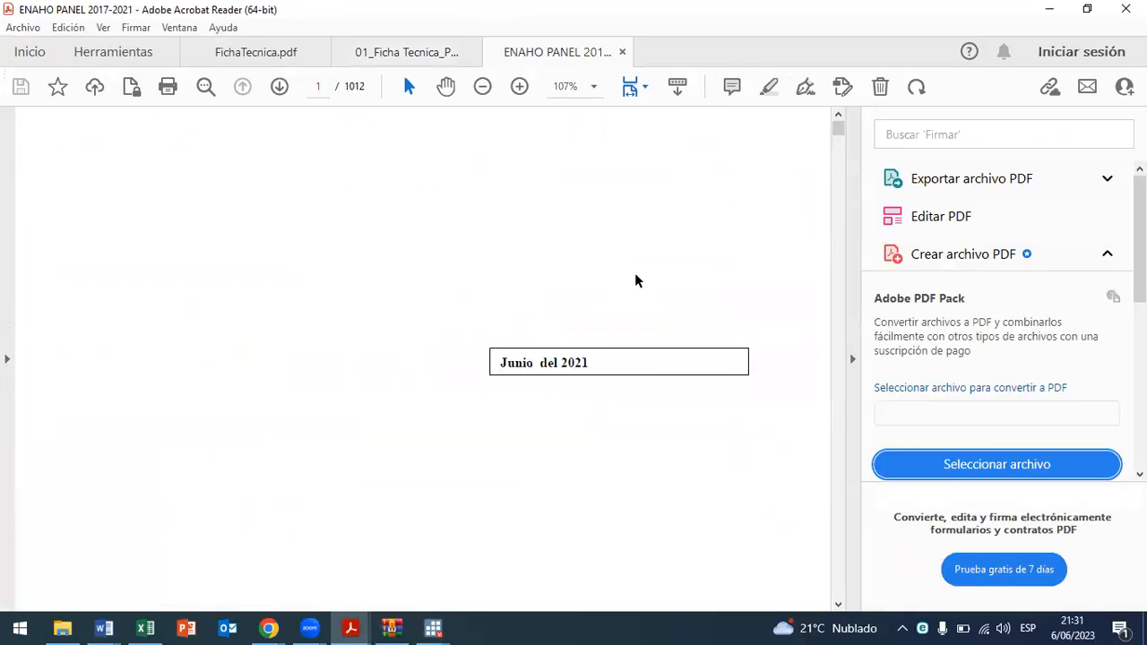
scroll(641, 280, down, 5)
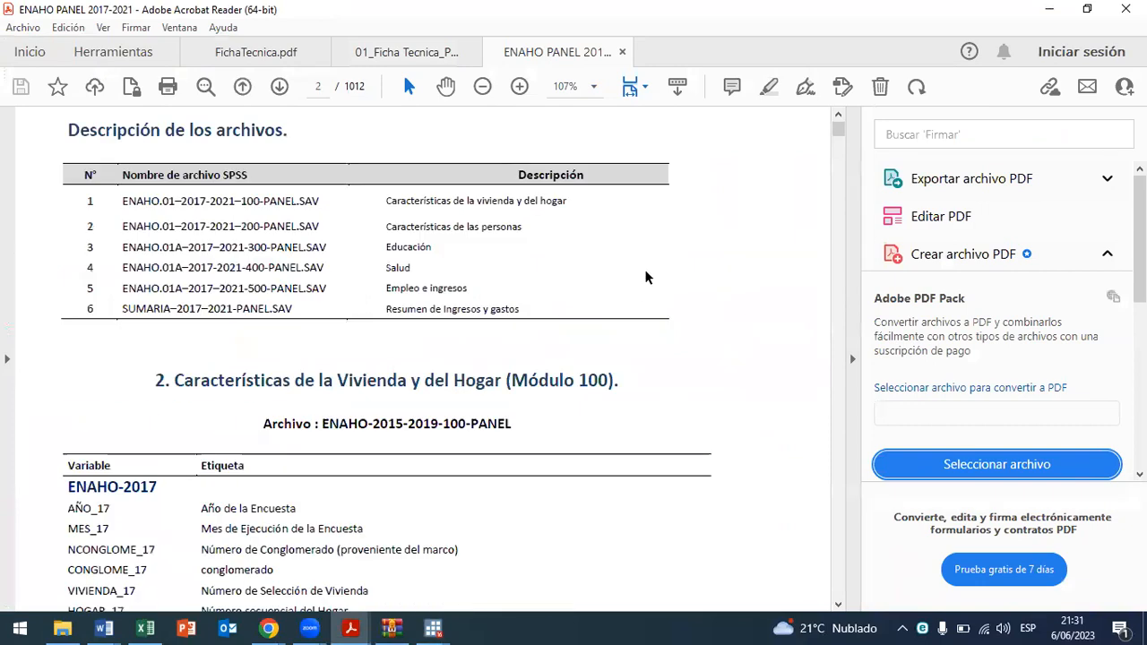
scroll(645, 277, down, 13)
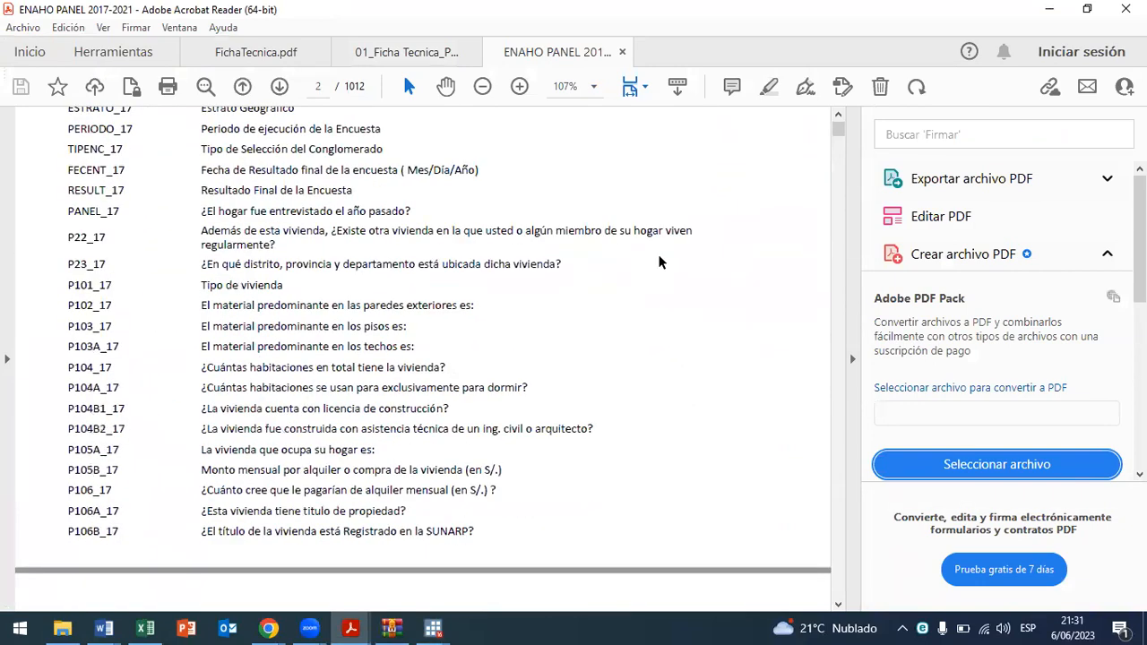
scroll(657, 260, down, 14)
scroll(670, 260, up, 2)
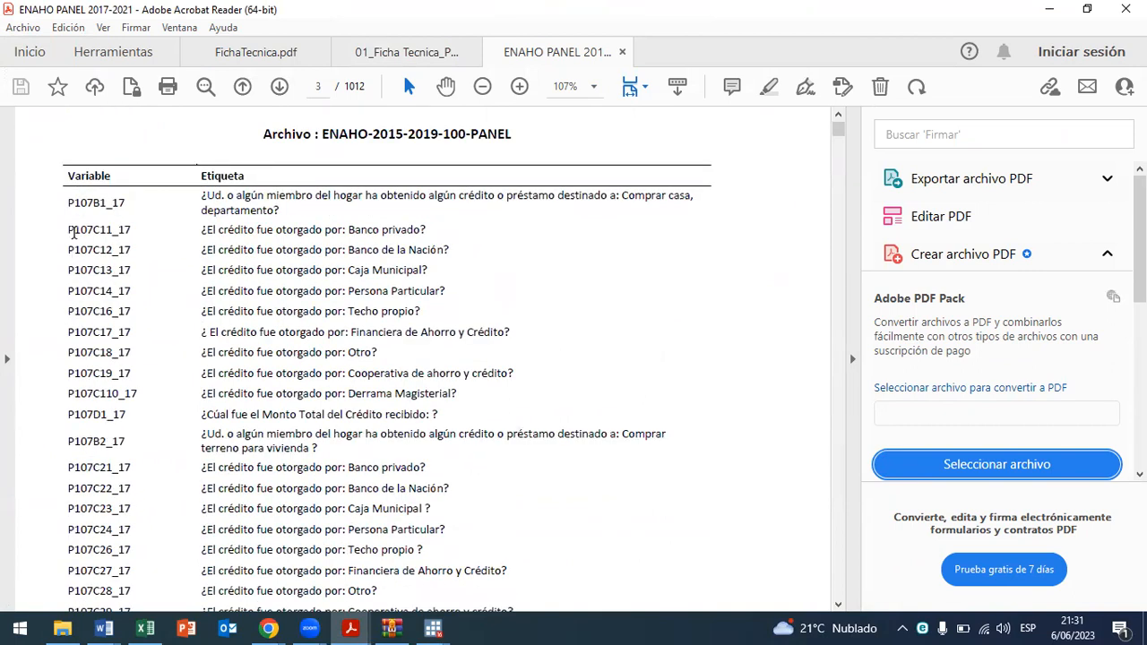
Step: Mark several variable codes ending in _17 in the dictionary's Módulo 100 table, such as P107C41_17, and return to Stata
drag(68, 249, 132, 251)
double_click(74, 292)
scroll(77, 332, down, 3)
double_click(77, 345)
double_click(69, 388)
drag(100, 429, 151, 426)
scroll(85, 475, down, 9)
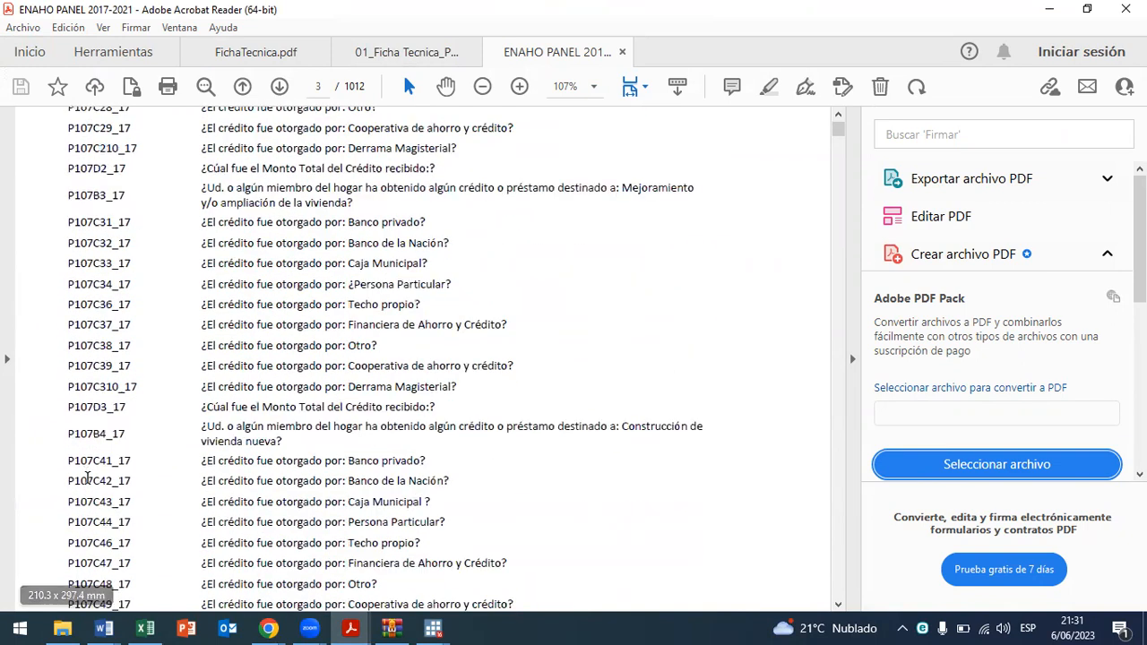
drag(87, 461, 126, 460)
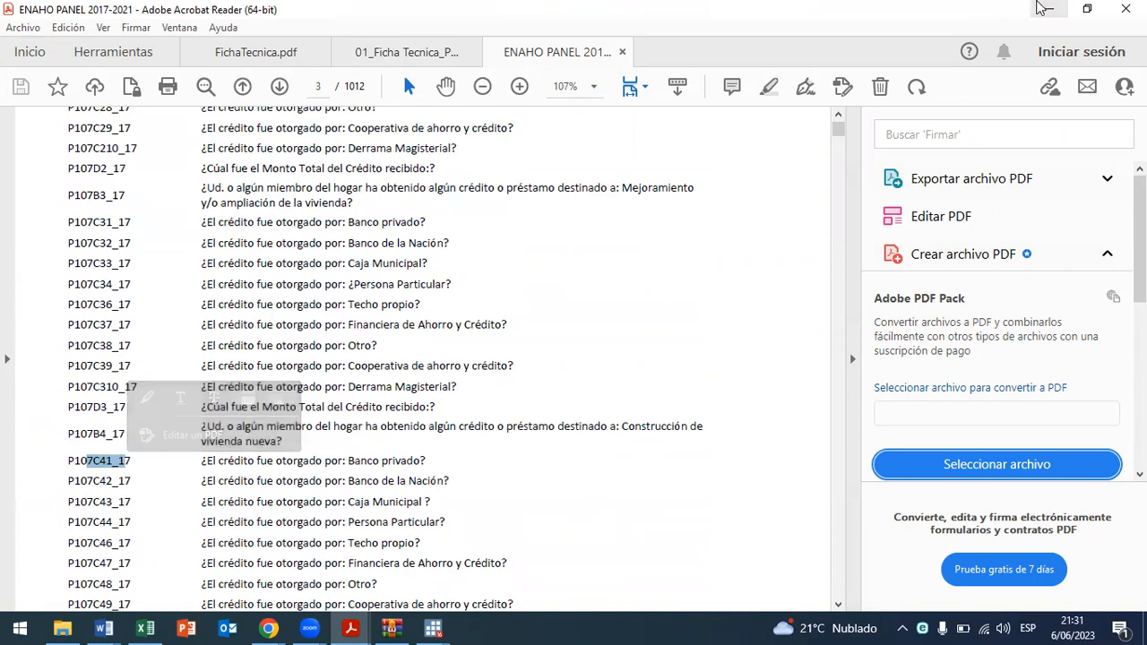
click(1037, 9)
click(1049, 9)
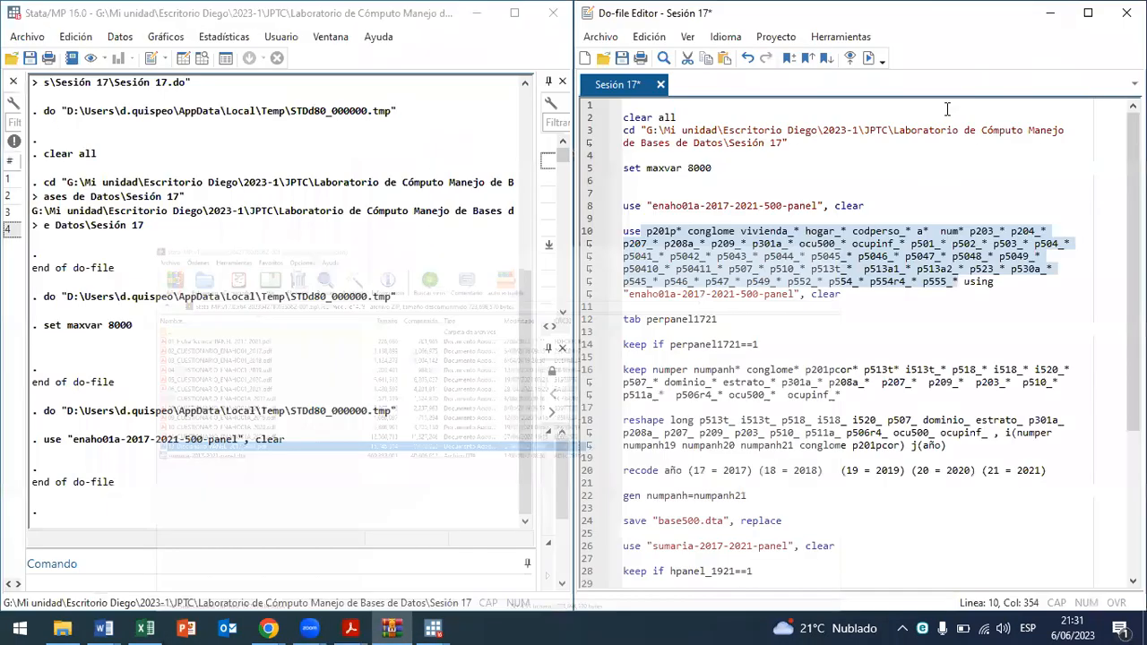
Step: Mark the p201p*, conglome, vivienda_*, hogar_* and num* entries one by one in the line 10 variable list
click(685, 219)
drag(646, 231, 680, 230)
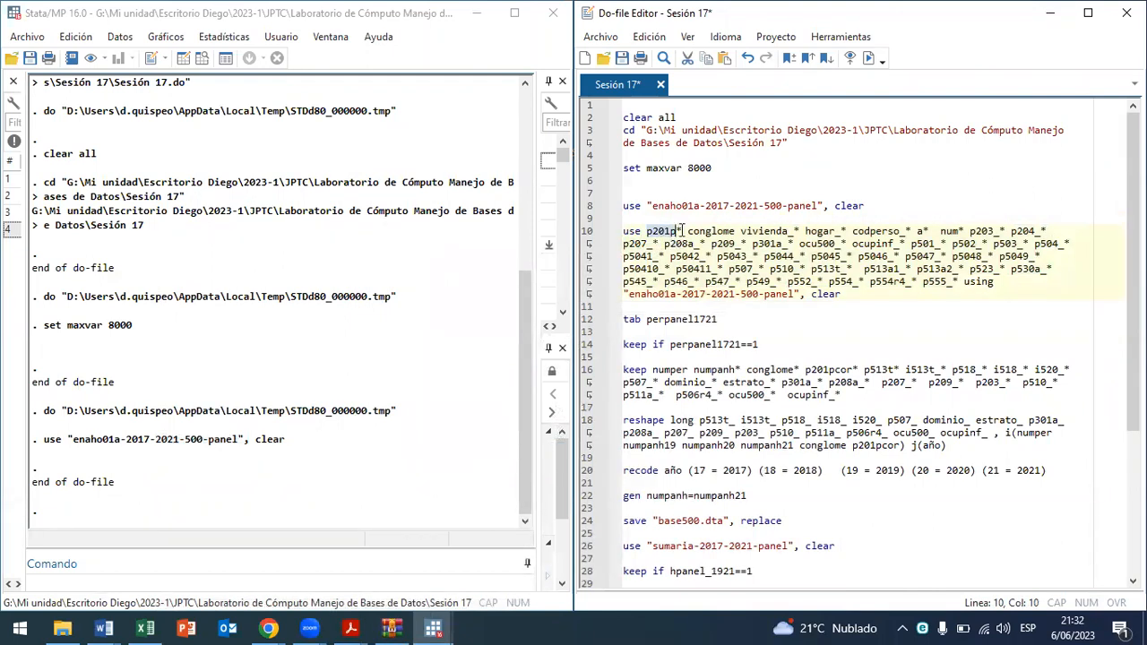
click(680, 231)
drag(647, 237, 646, 233)
click(680, 232)
drag(735, 232, 687, 232)
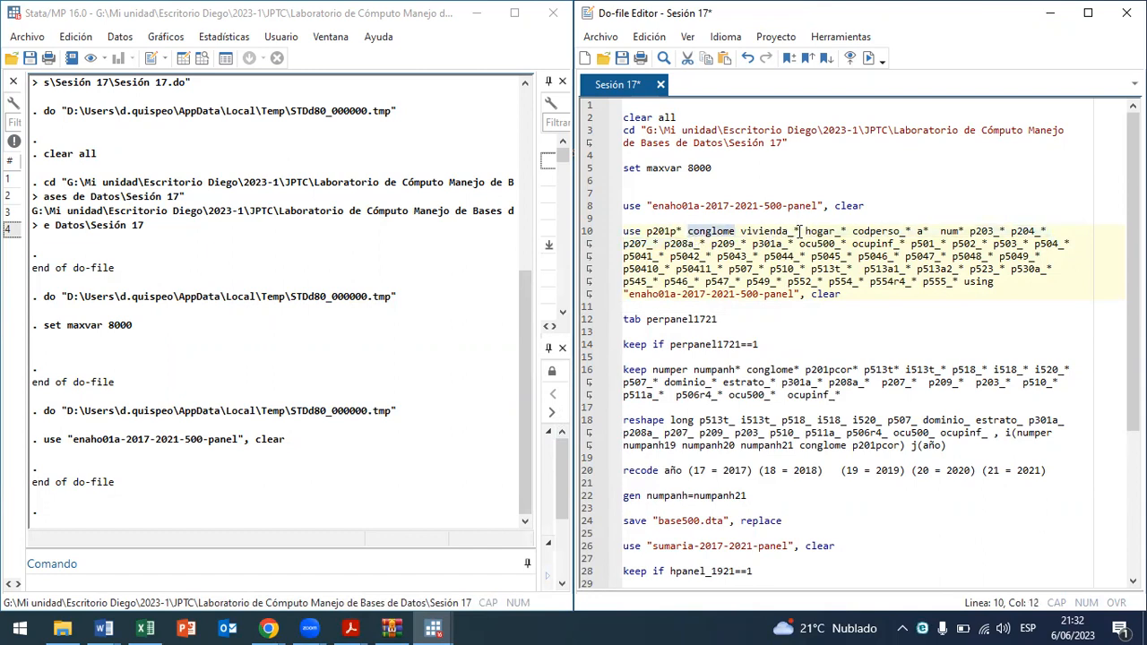
drag(740, 231, 794, 231)
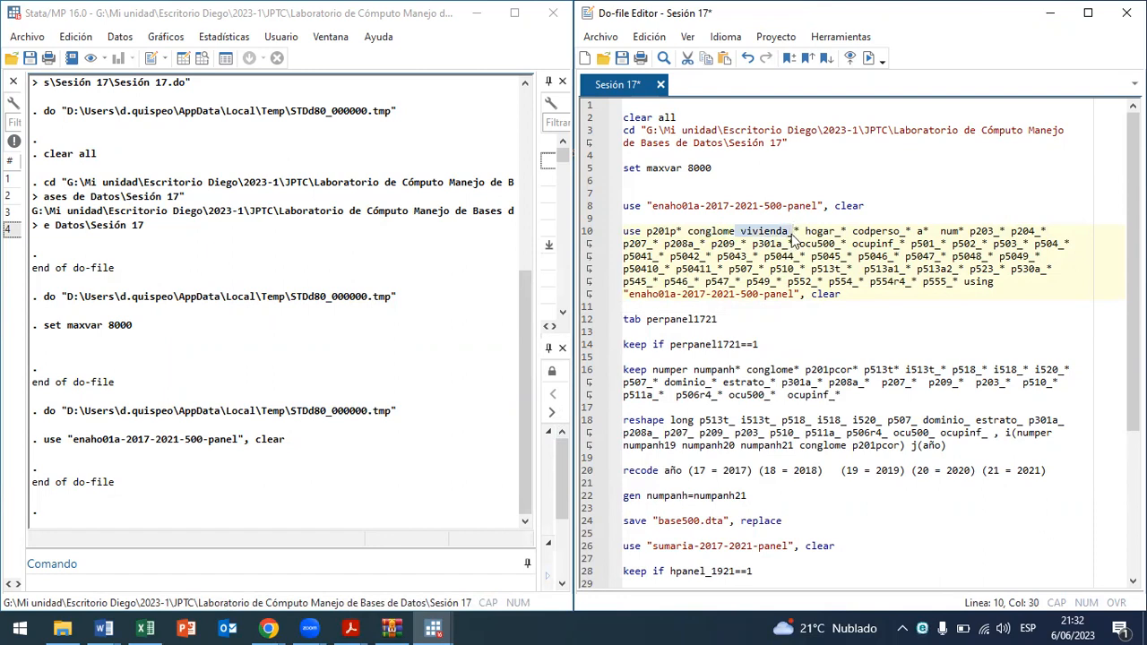
drag(847, 231, 809, 231)
drag(912, 230, 948, 230)
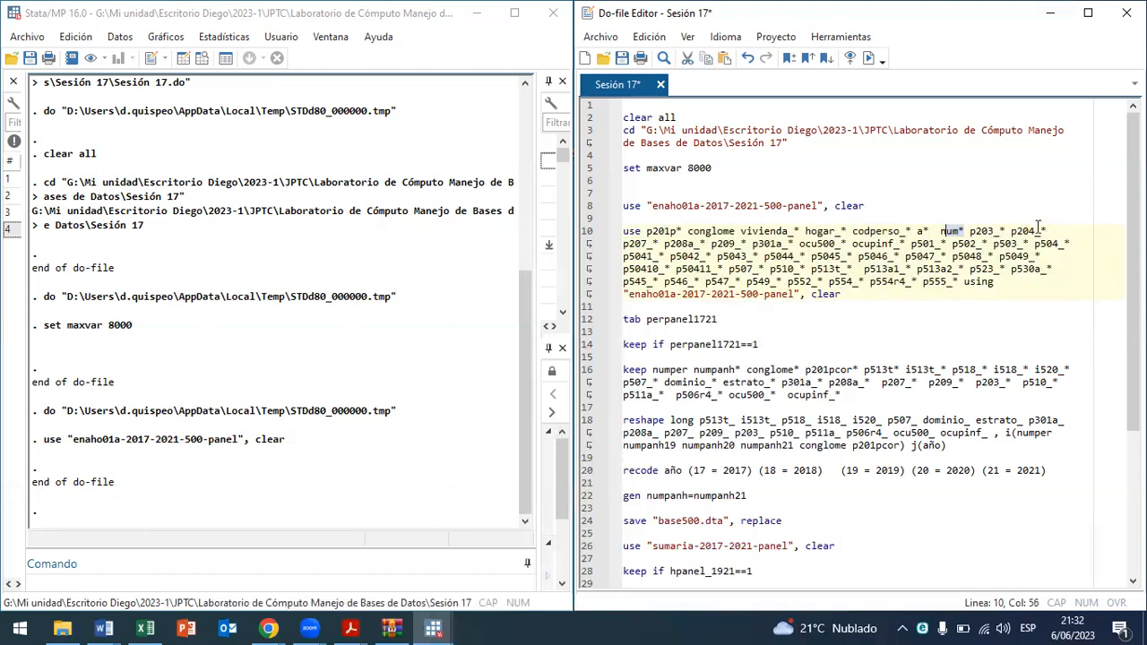
Step: Run only the line 10 use command with its variable list and check the dataset's number of variables in the Data Editor
drag(867, 304, 623, 231)
click(865, 59)
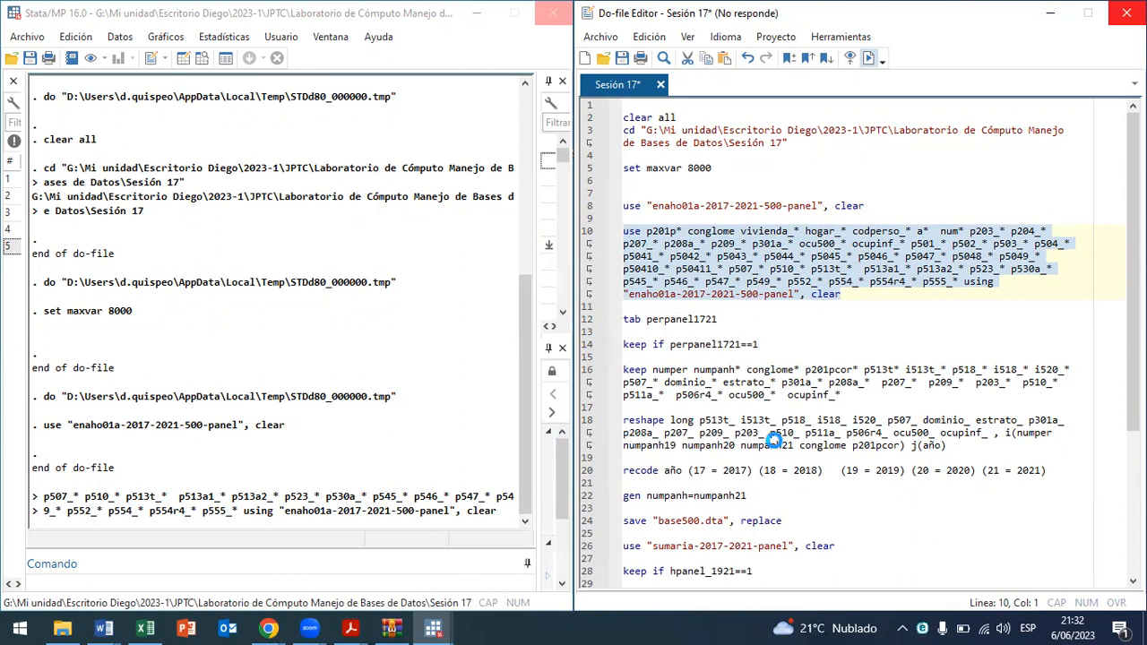
click(201, 58)
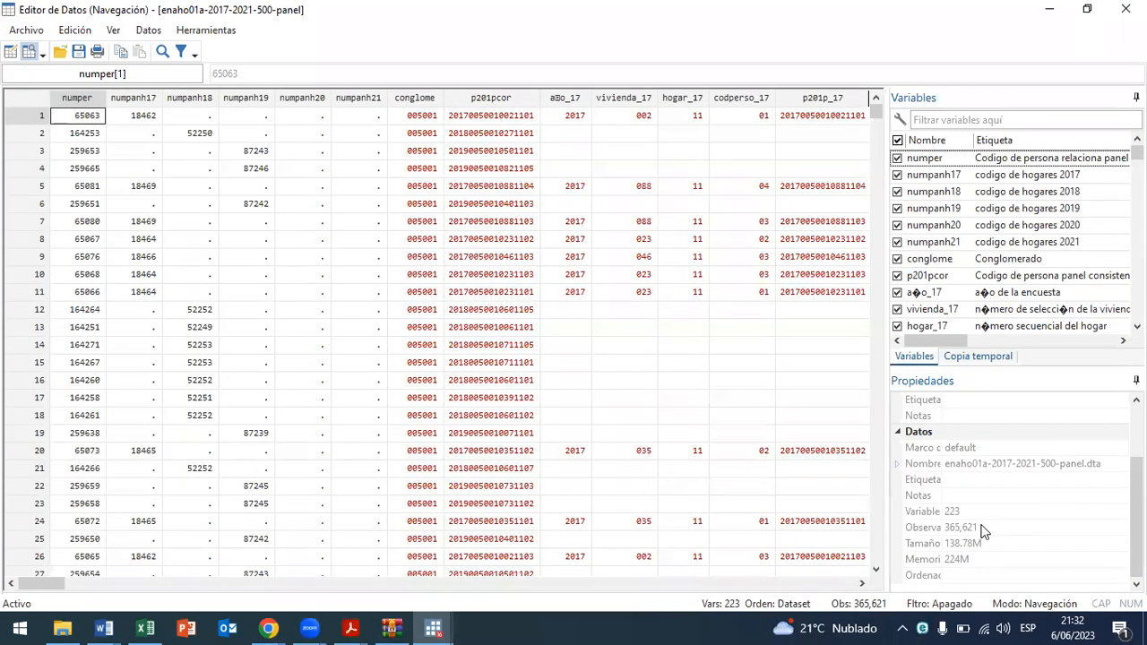
click(982, 527)
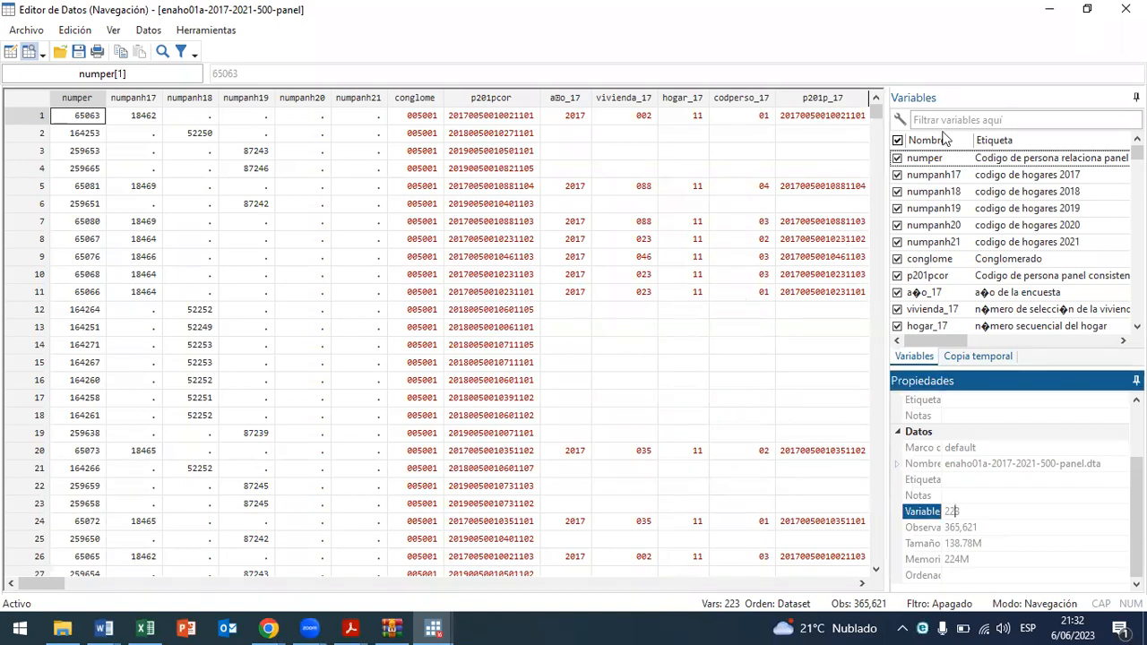
click(1126, 9)
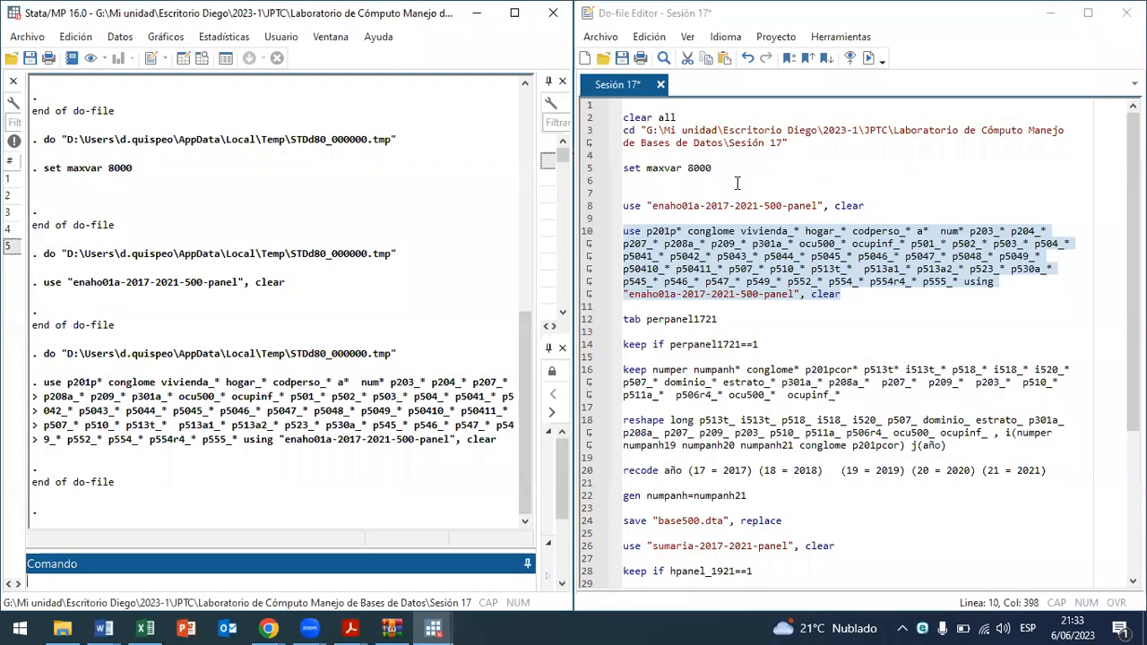
Step: Reload the full dataset by running only line 8 of the do-file, and check its number of variables in the Data Editor
click(635, 206)
triple_click(636, 205)
click(868, 58)
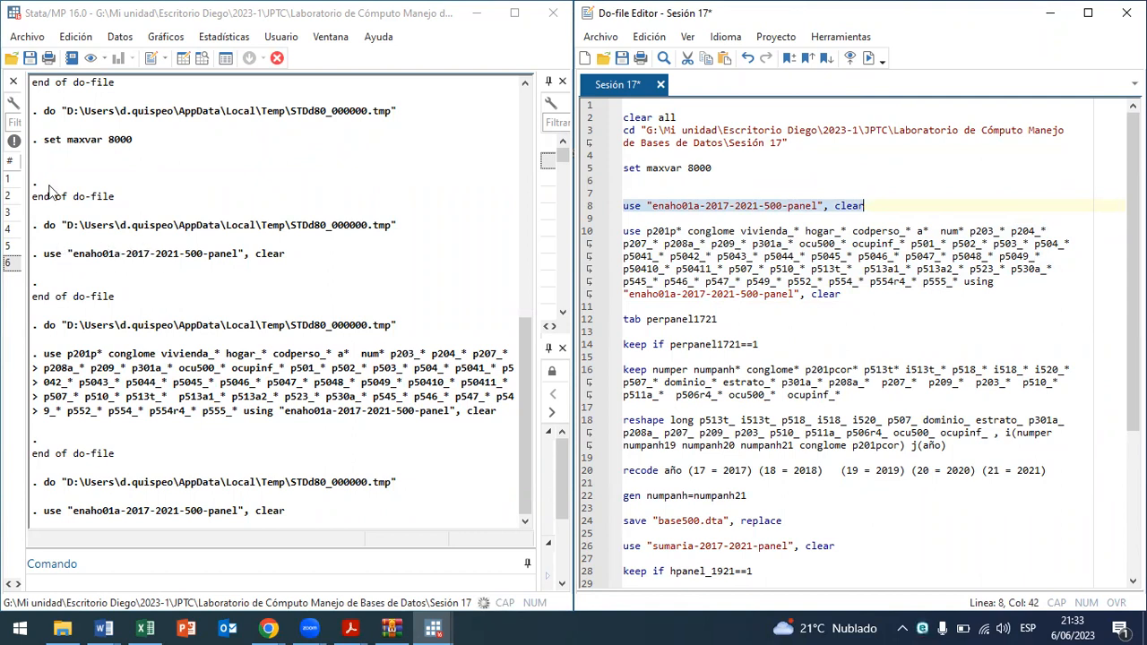
click(204, 57)
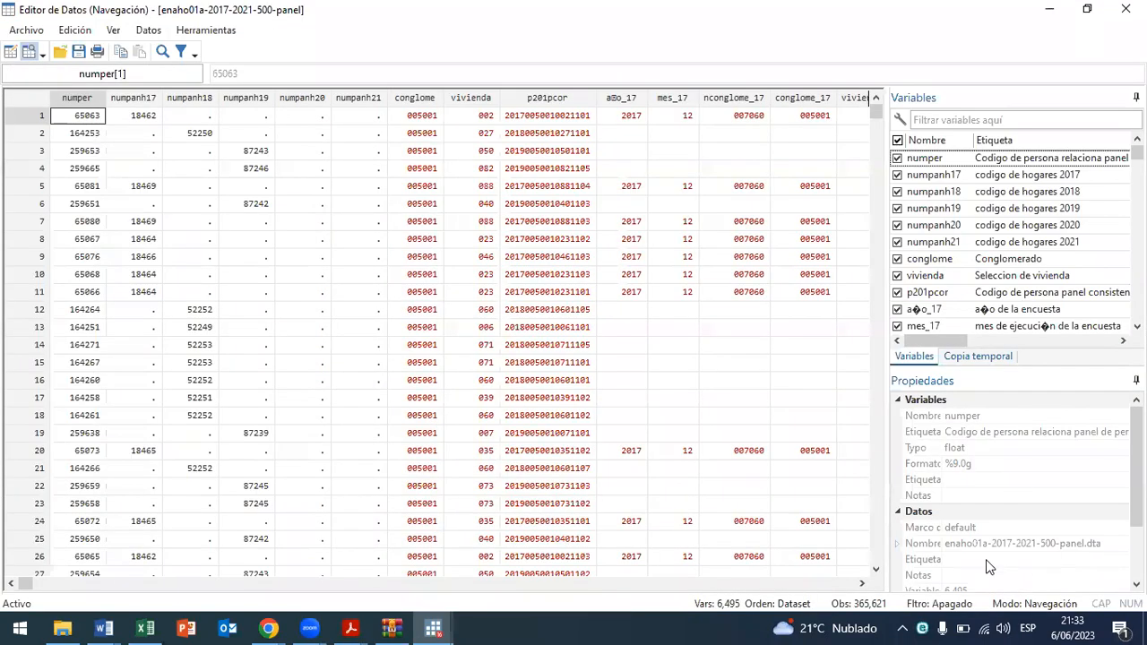
scroll(986, 551, down, 1)
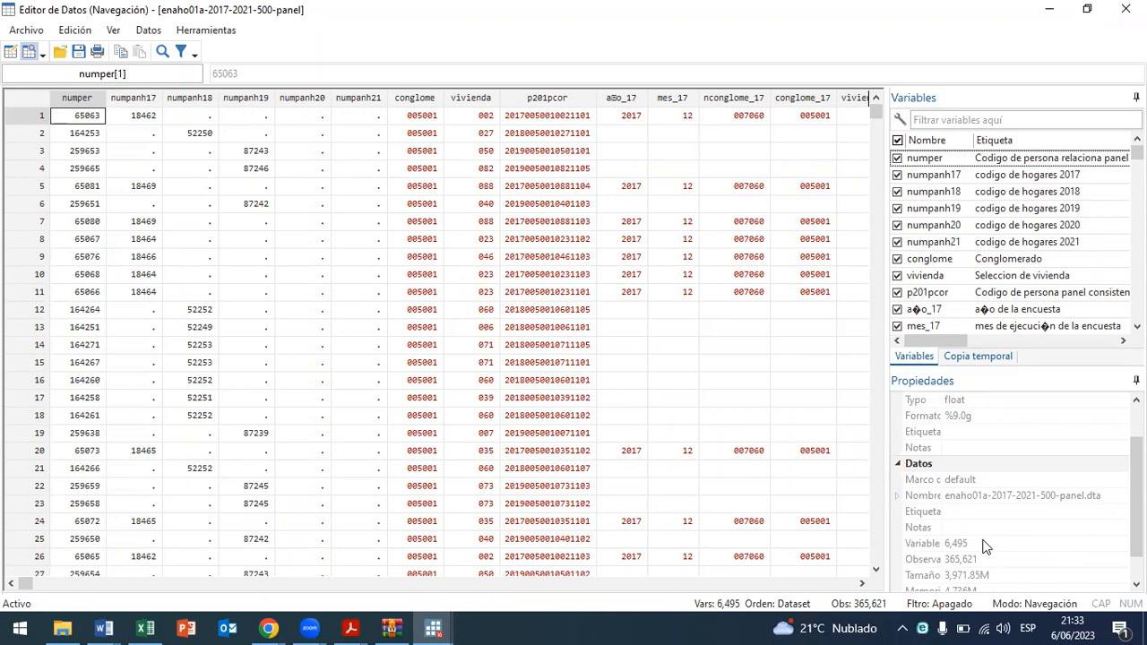
click(1125, 9)
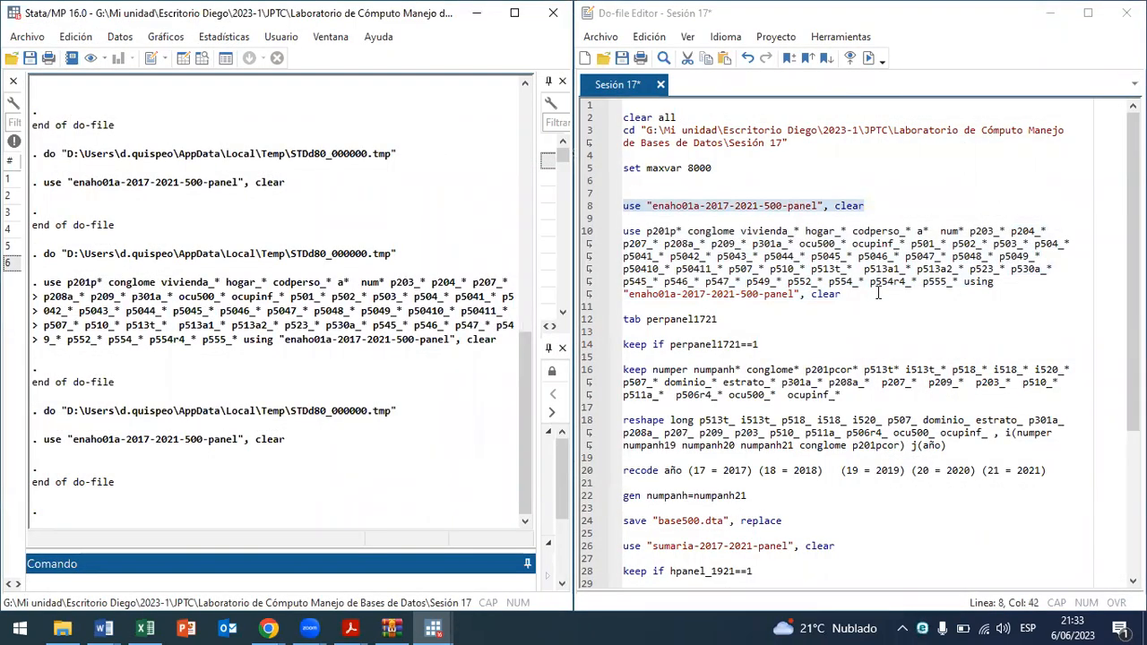
Step: Comment out the line 10 use command with an asterisk at its start
drag(877, 292, 620, 229)
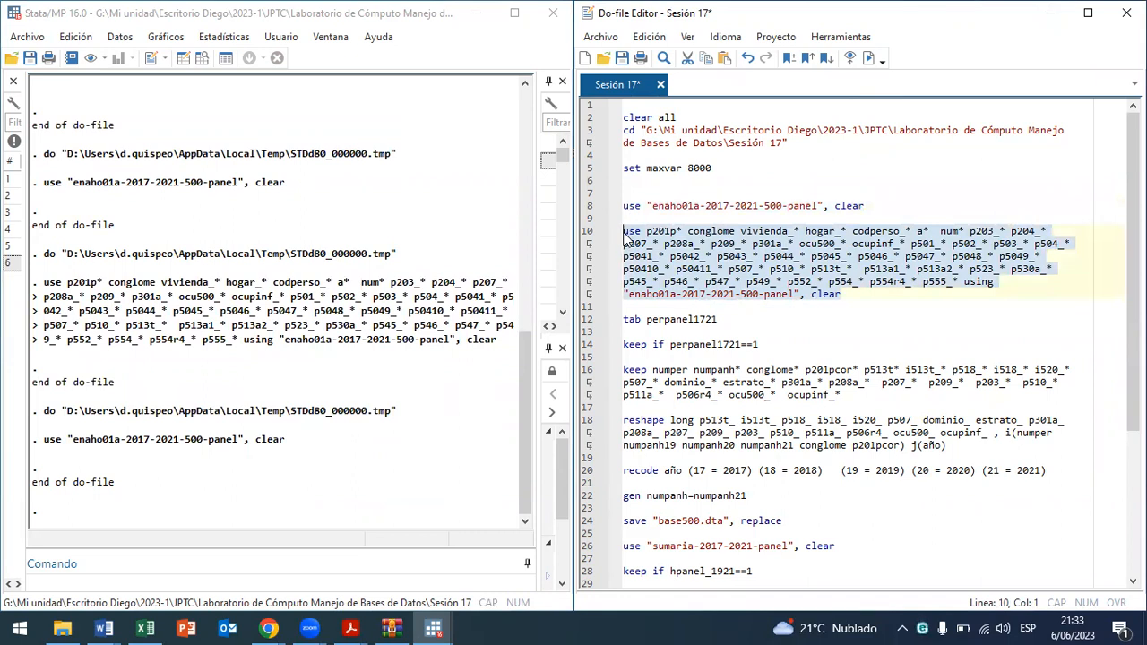
click(625, 235)
text(*)
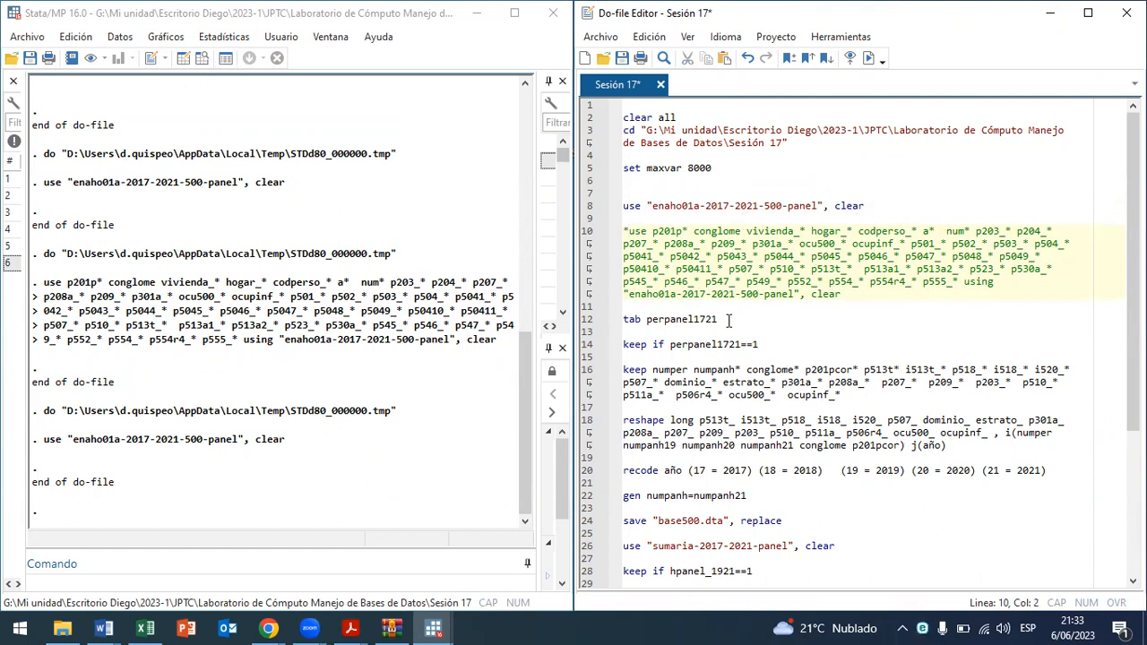
Step: Run only the tab perpanel1721 line of the do-file
drag(722, 320, 622, 323)
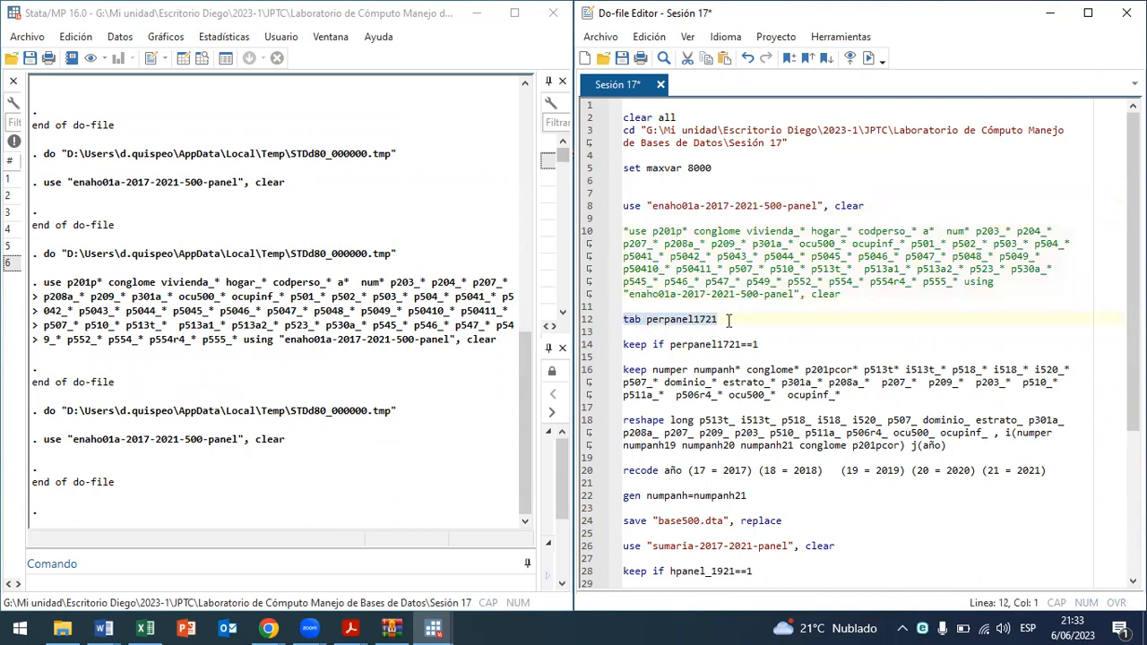
click(867, 63)
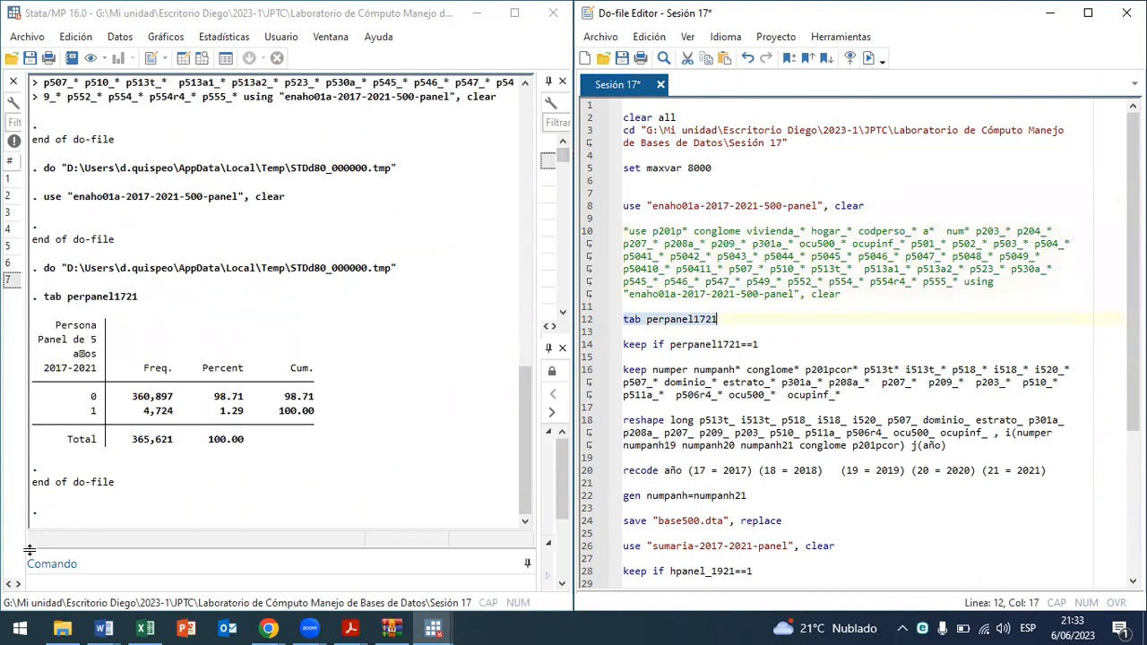
click(664, 319)
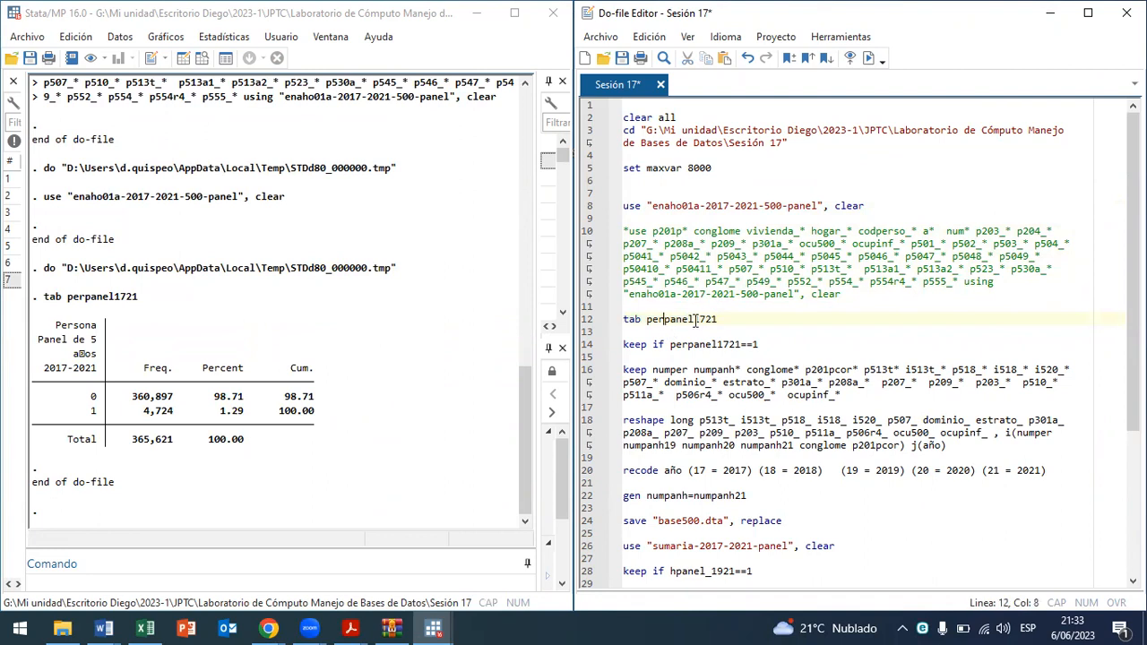
Step: Widen the variables list and filter it by "perpa" to find the panel indicator variables
click(700, 319)
click(706, 319)
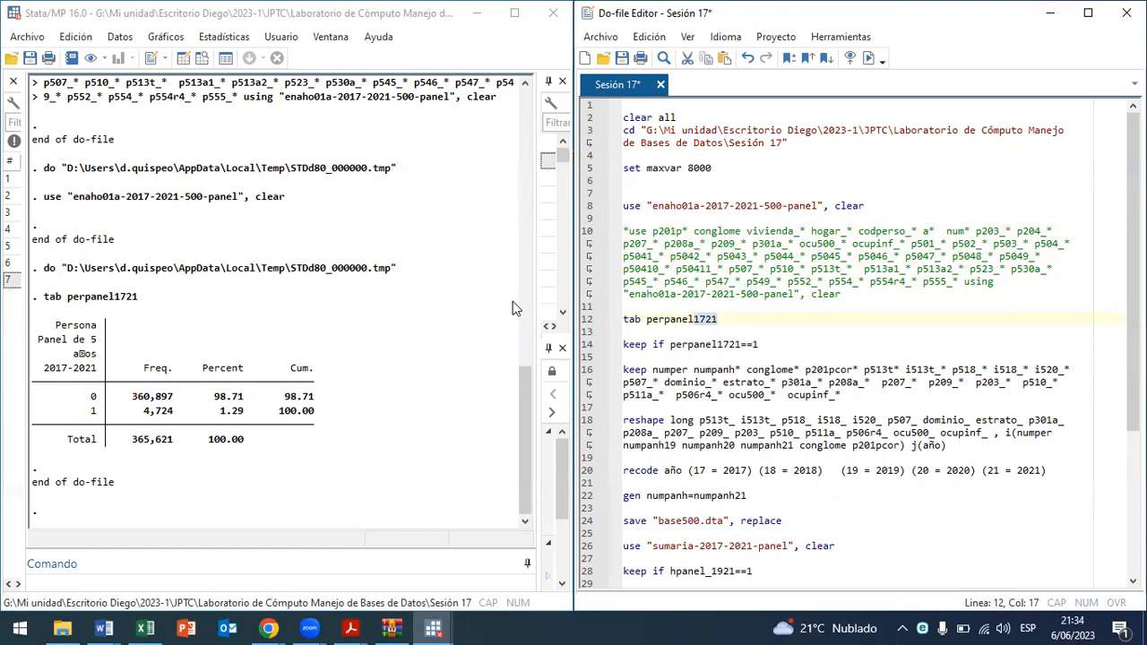
drag(535, 292, 410, 294)
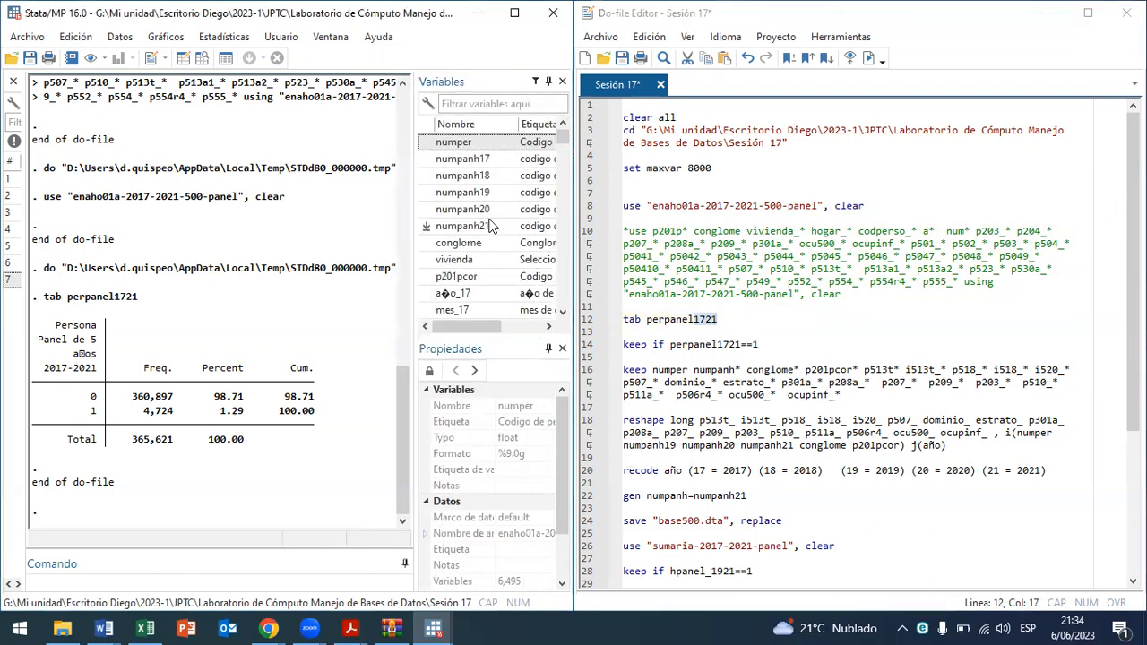
scroll(489, 226, down, 4)
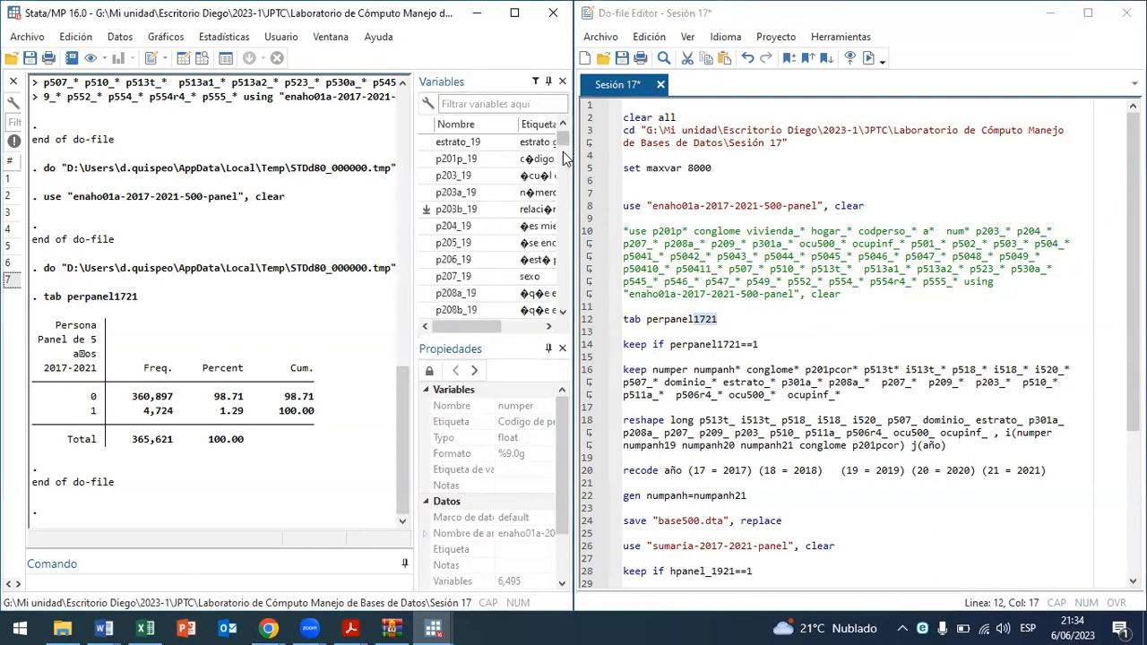
drag(565, 138, 565, 261)
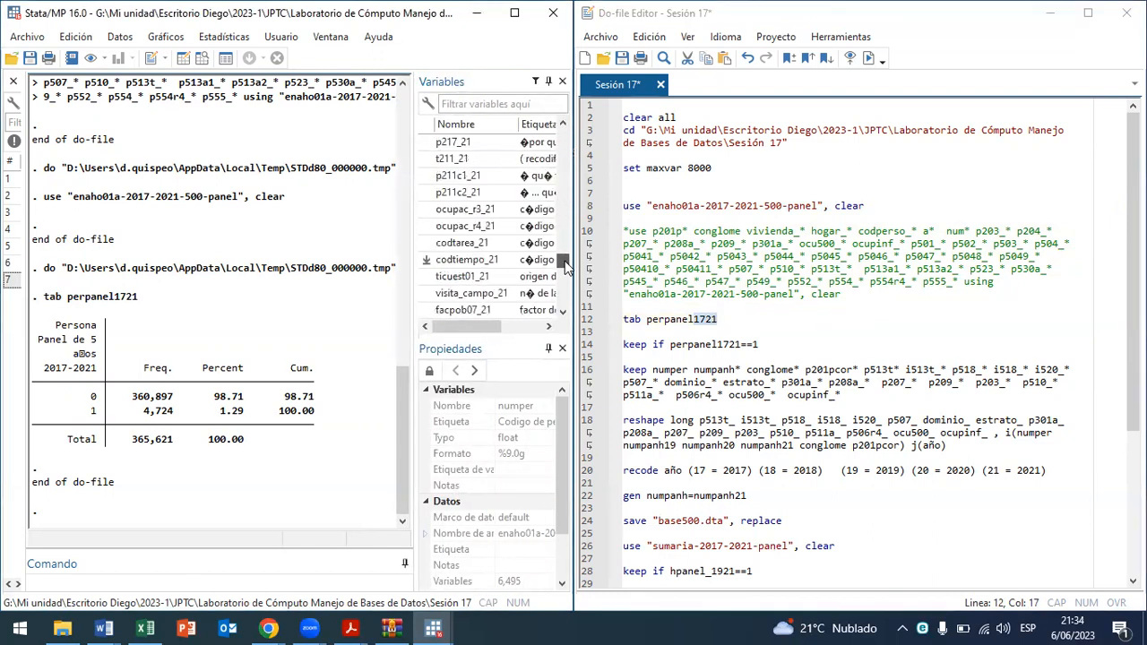
click(507, 103)
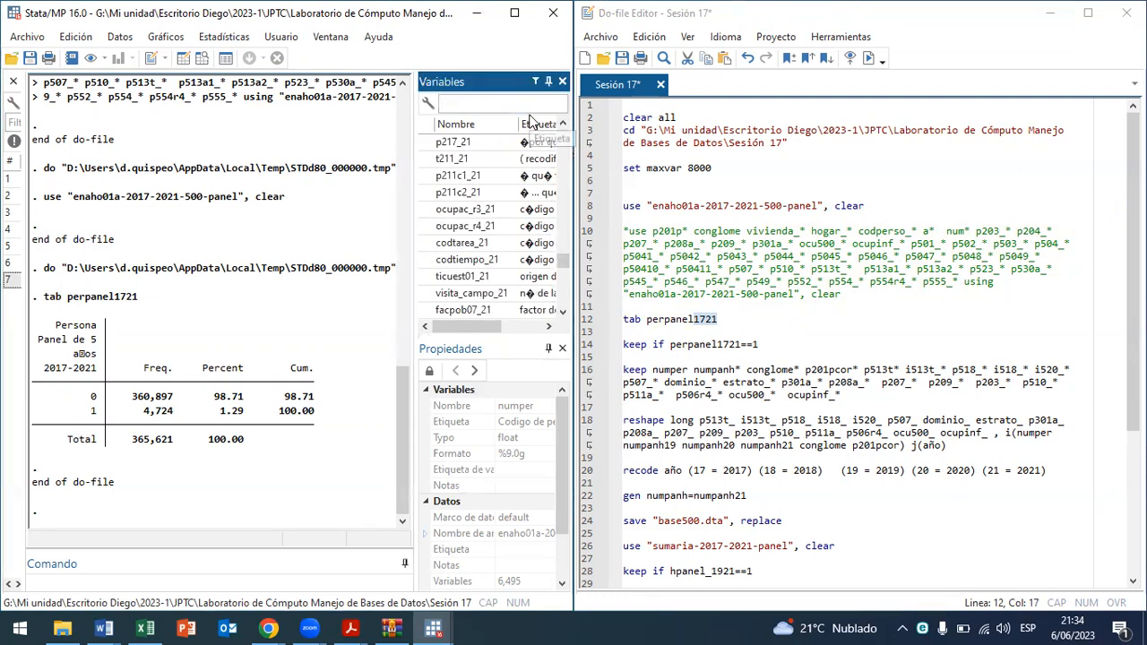
text(perpar)
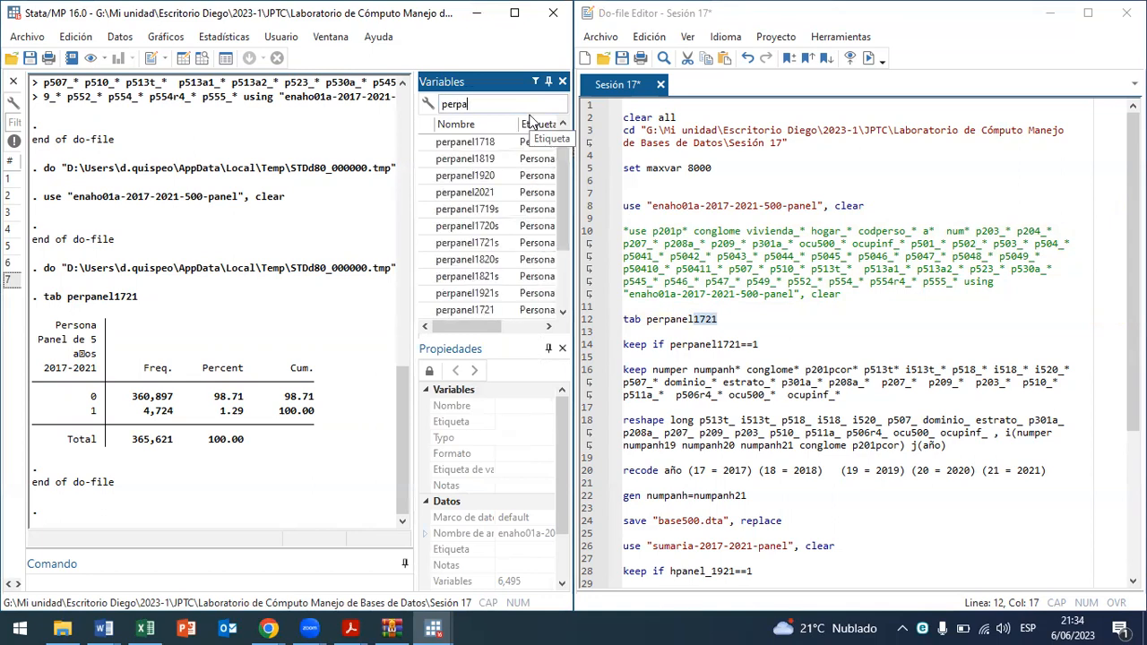
key(BackSpace)
Step: Examine the names and labels of the perpanel variables, including perpanel1920, perpanel1720s, perpanel1721 and perpanel1720
drag(416, 249, 309, 255)
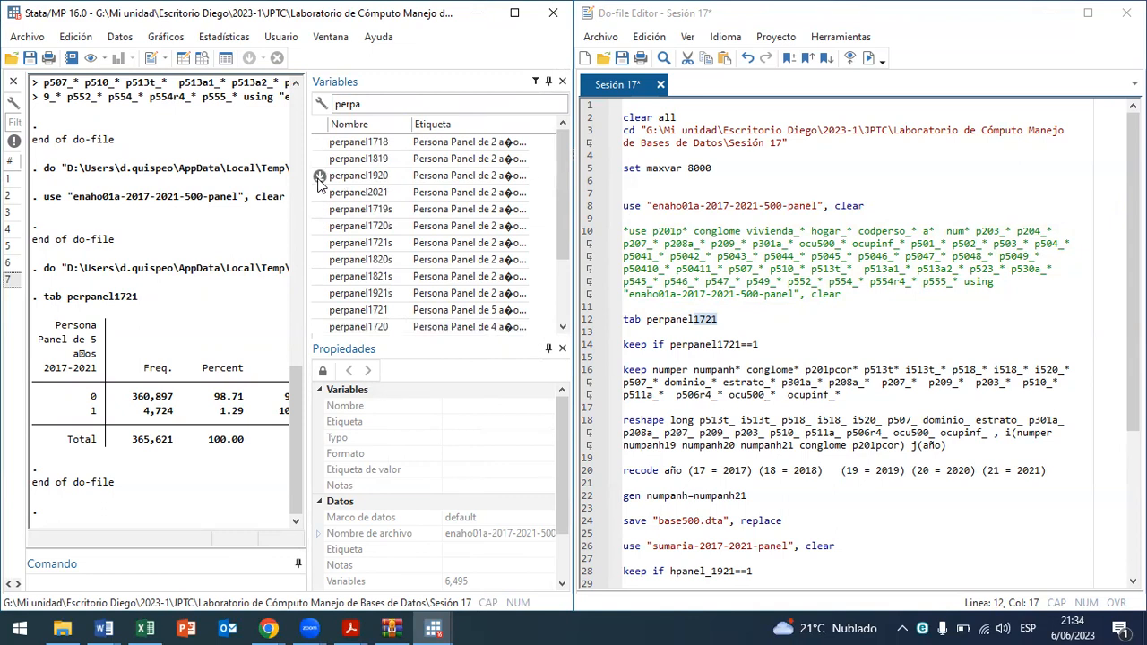
click(317, 179)
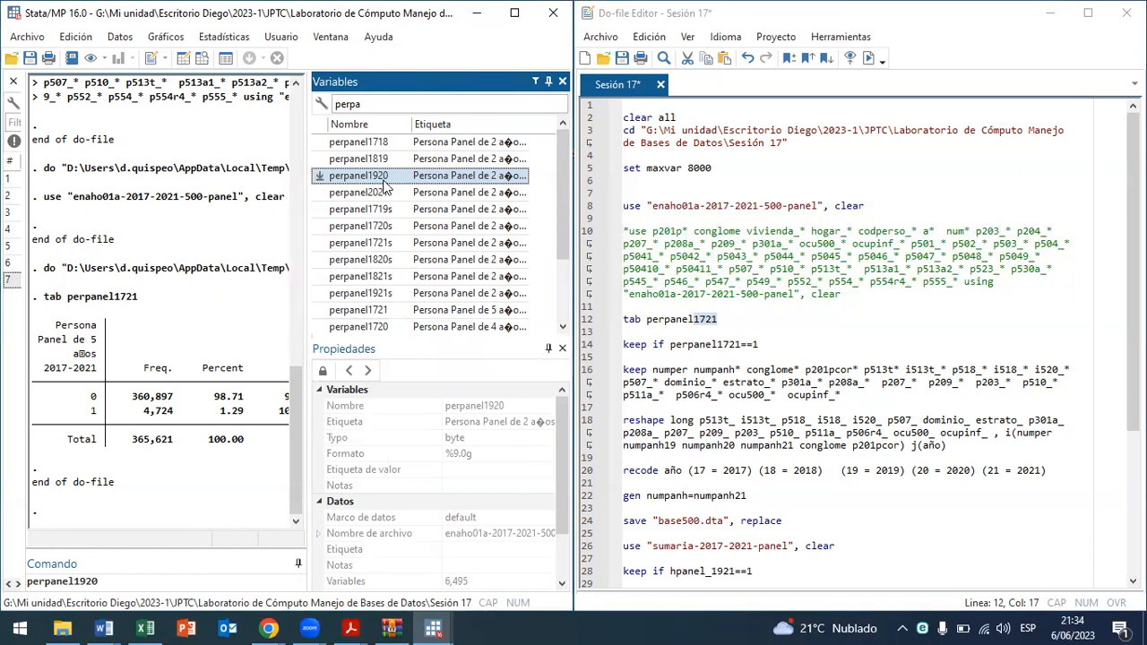
click(384, 225)
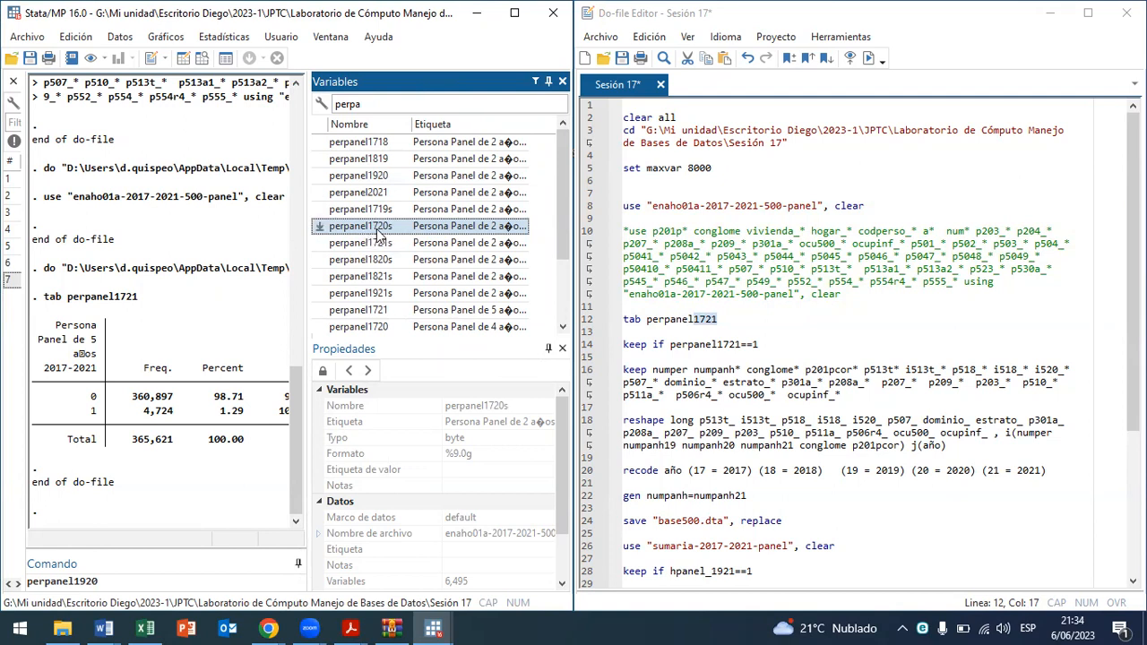
click(391, 311)
scroll(384, 327, down, 2)
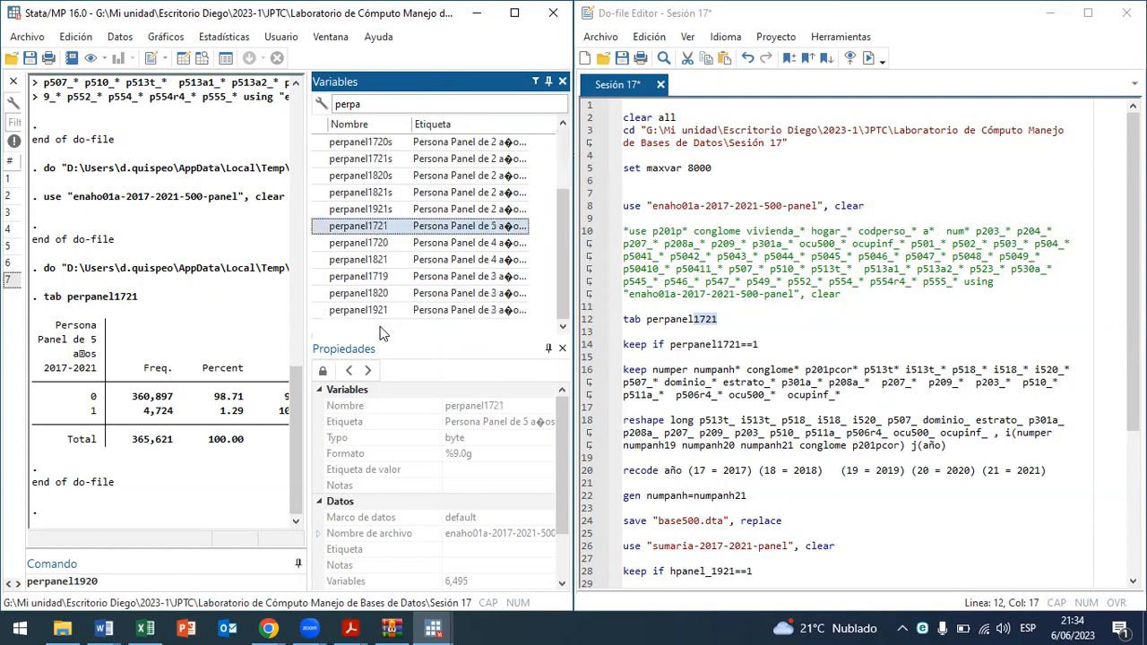
click(387, 246)
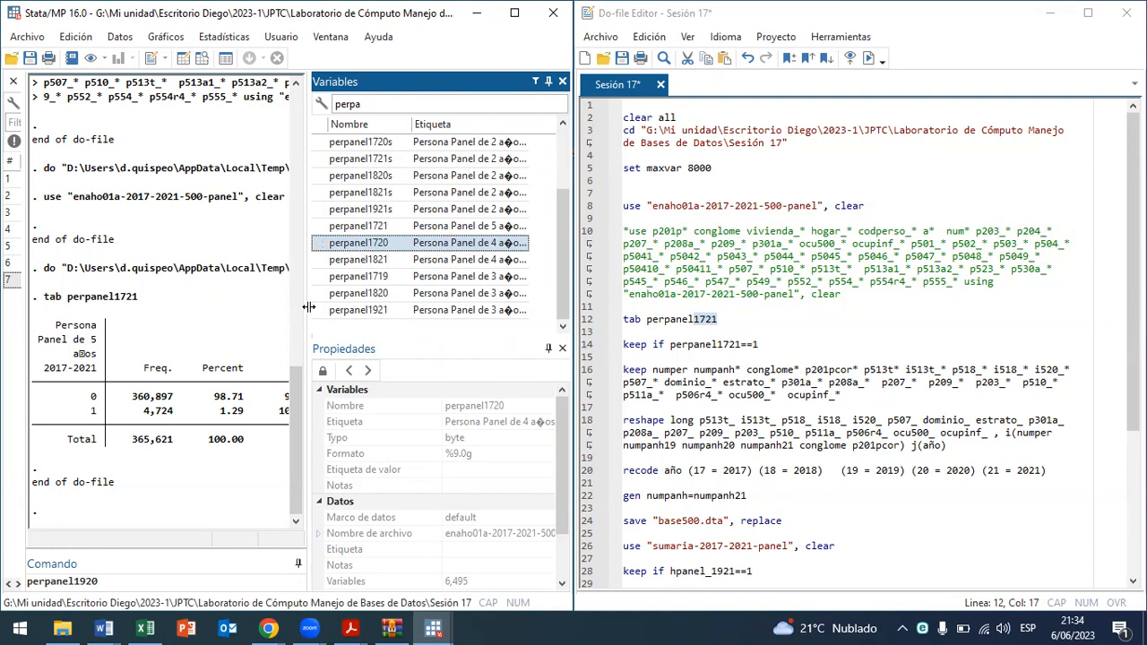
drag(308, 306, 448, 306)
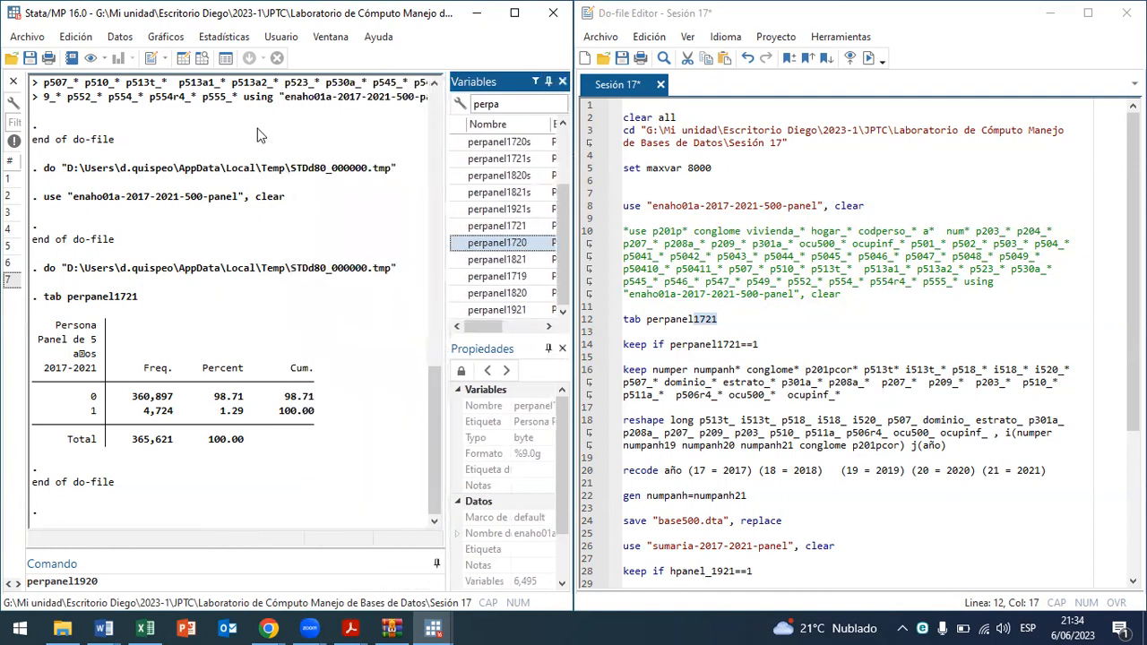
Step: Browse the dataset in the Data Editor and examine individual observations, including rows 1, 12 and 19
key(ctrl+8)
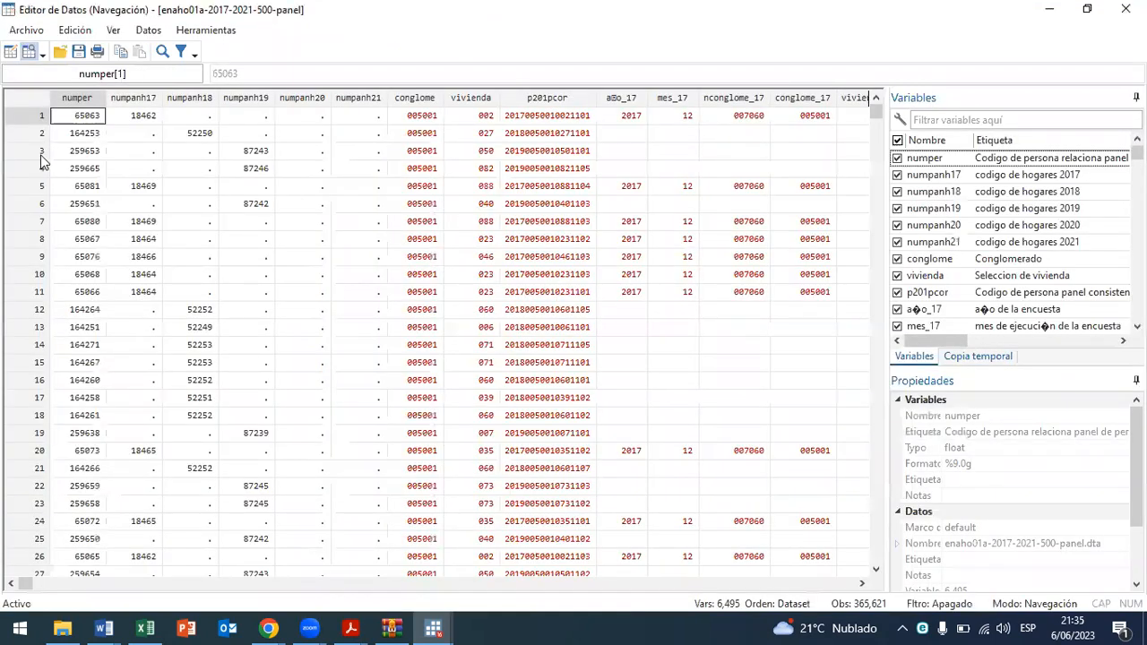
click(40, 117)
click(38, 150)
click(38, 222)
click(38, 309)
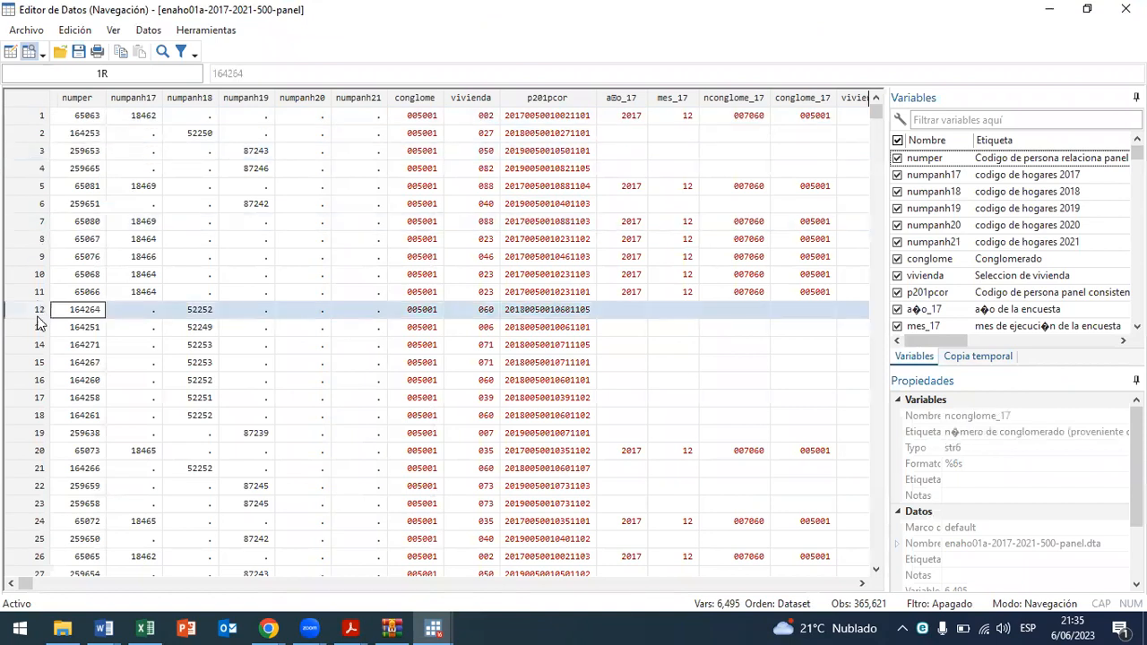
click(38, 344)
click(37, 433)
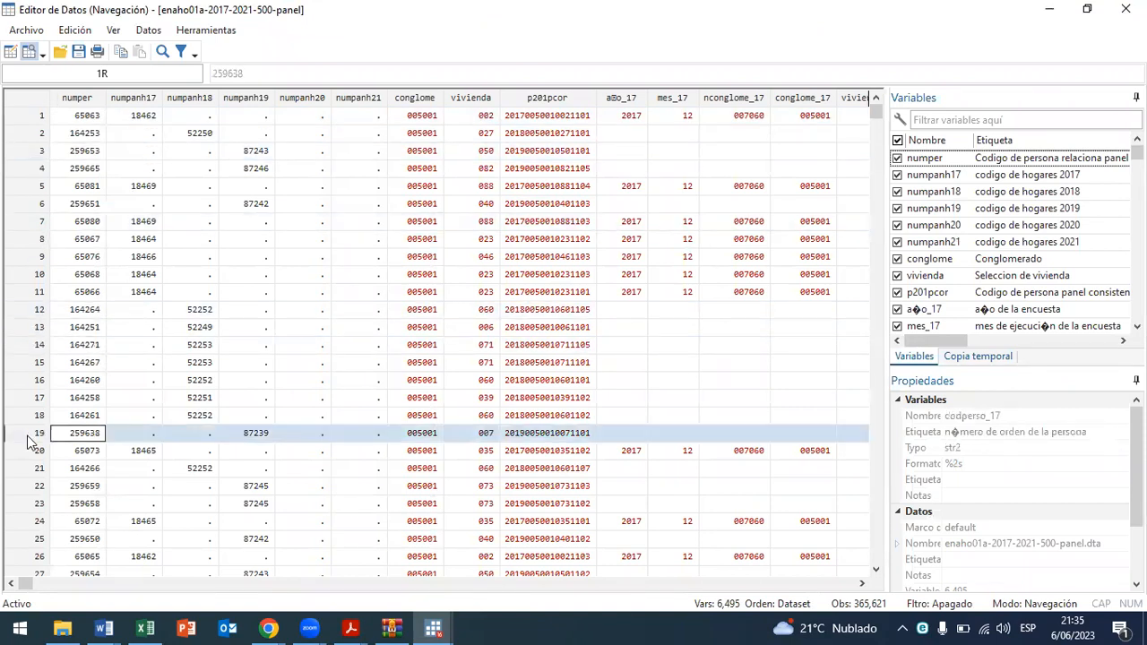
click(40, 117)
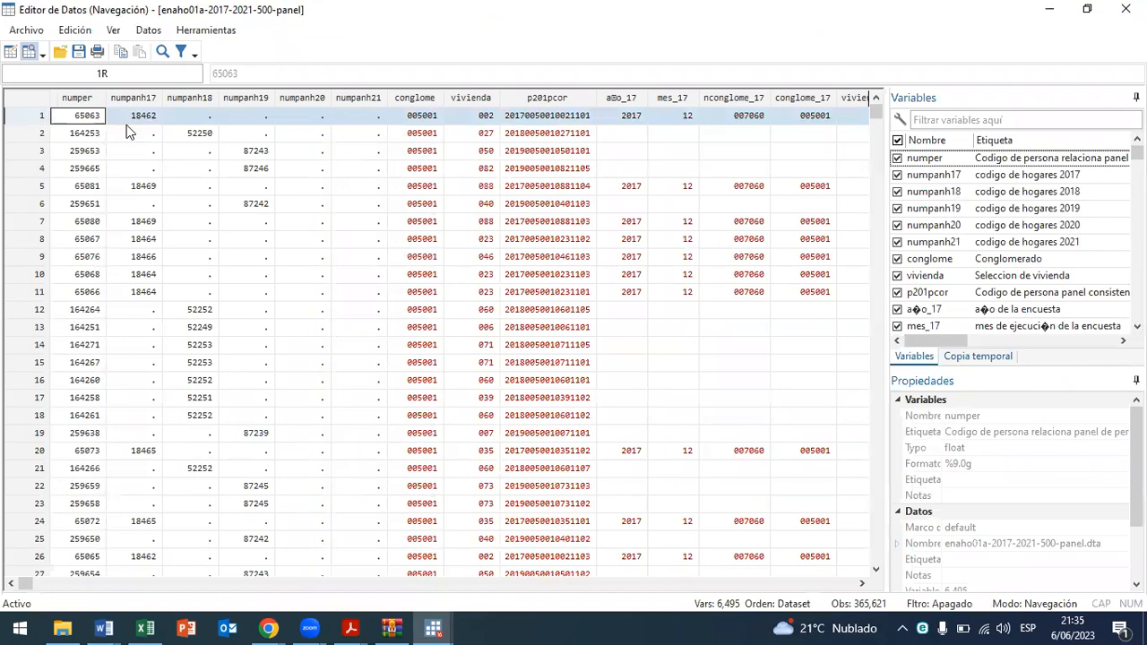
Step: Examine the first observation's values across the variables with the _19 and _20 year suffixes
drag(26, 581, 426, 583)
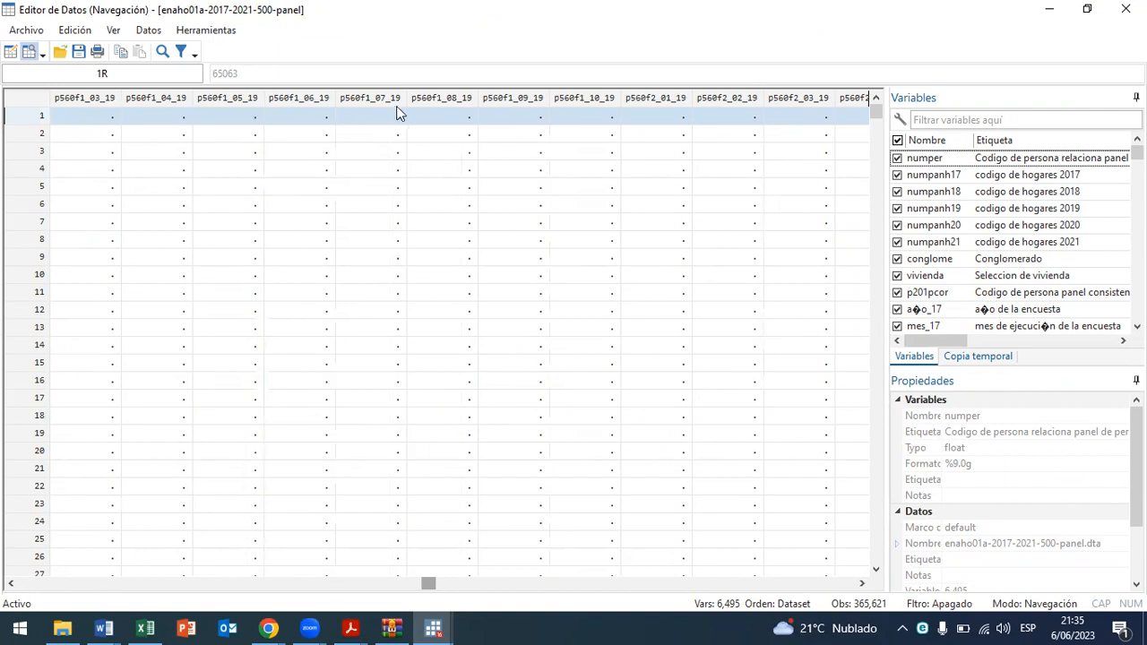
click(861, 584)
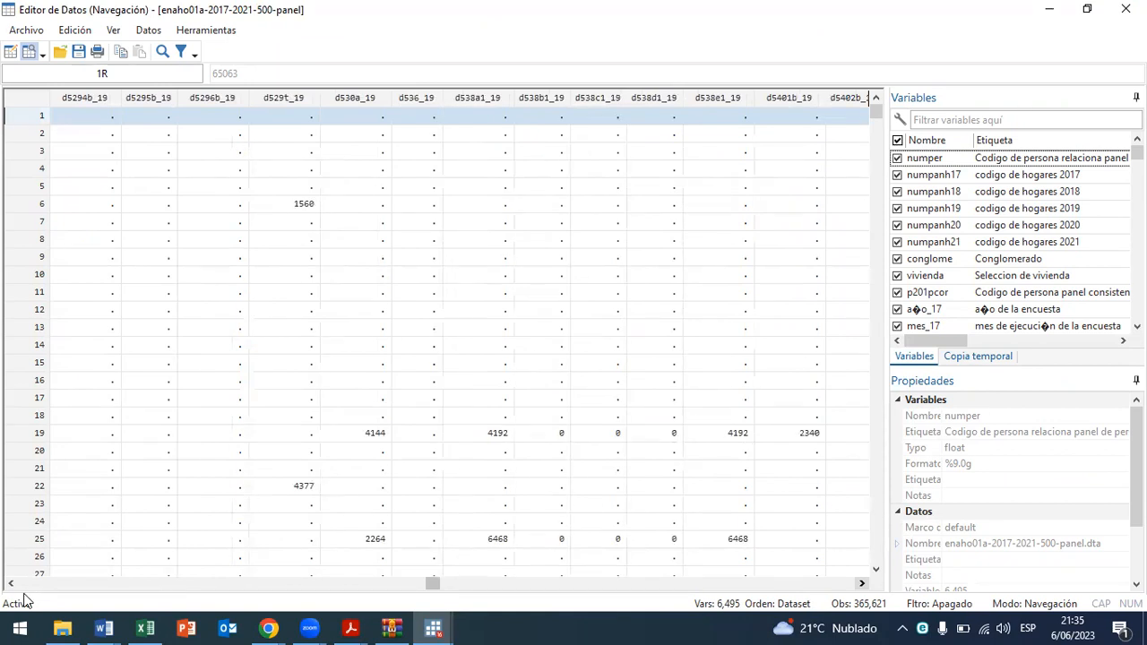
drag(642, 117, 1038, 121)
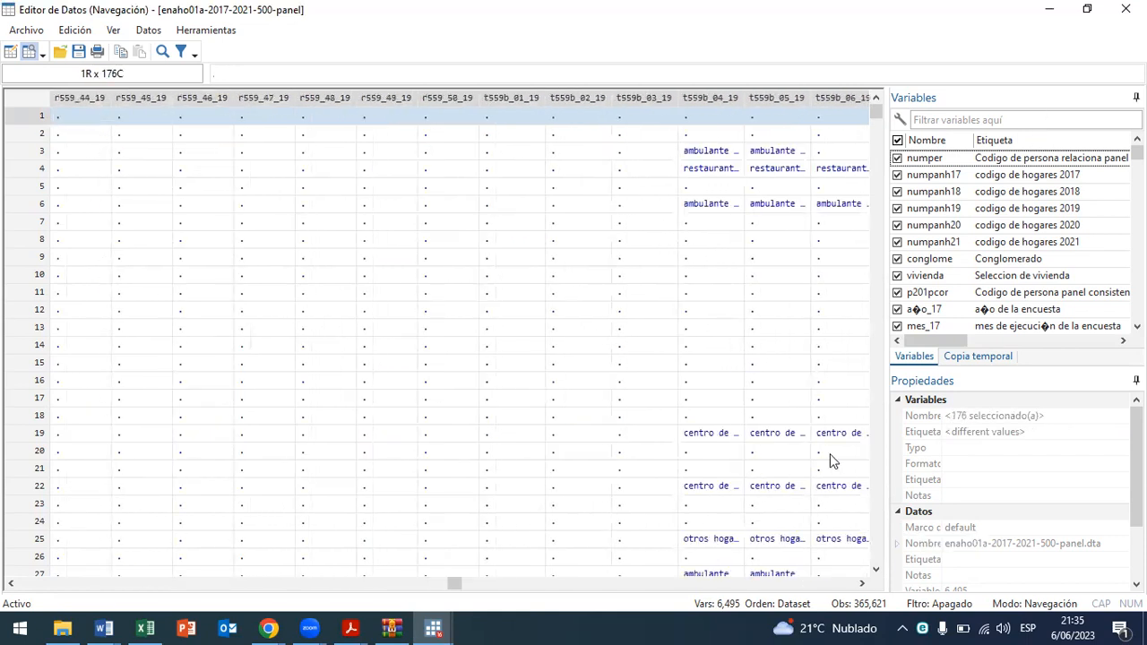
drag(657, 114, 383, 101)
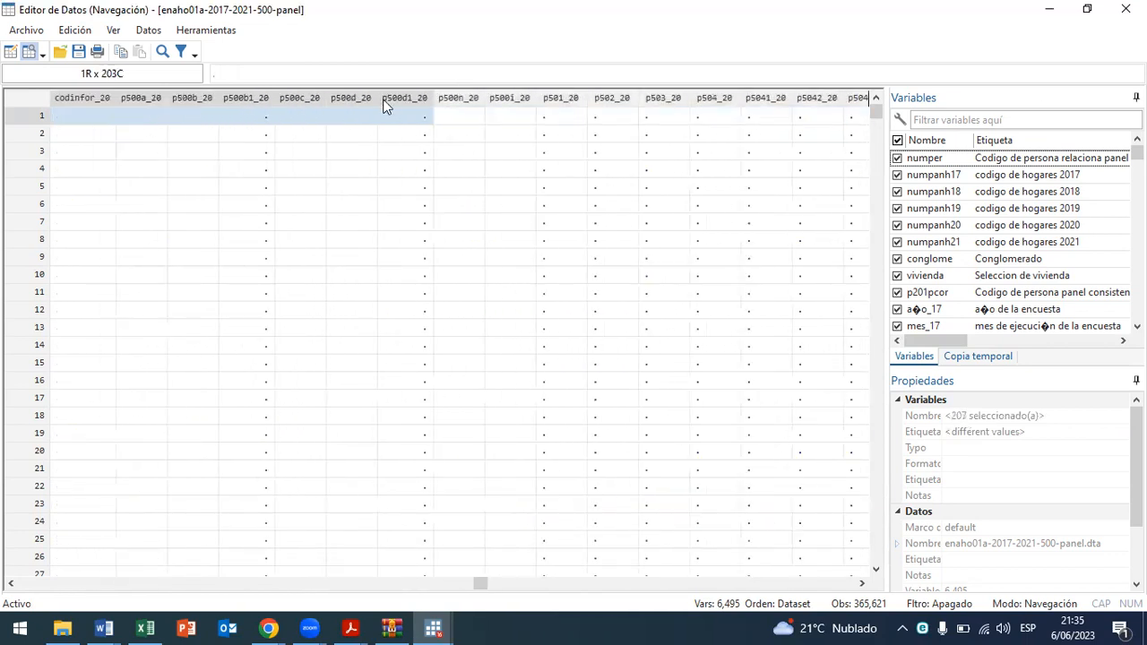
click(324, 108)
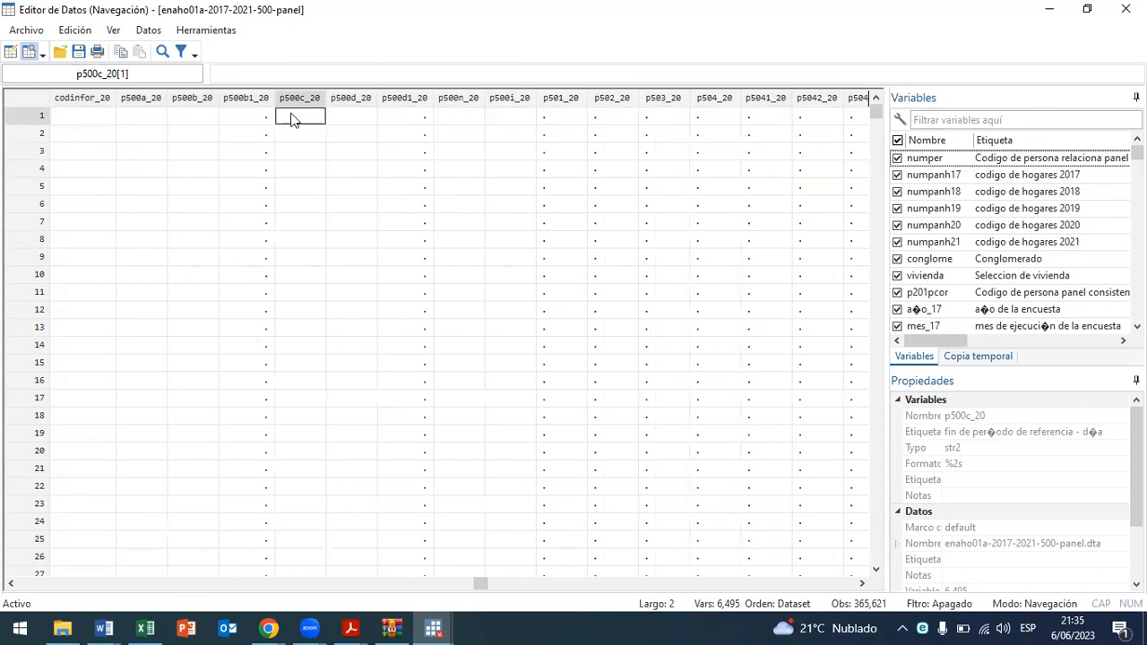
Step: Extend the first observation's cell selection from p500c_20 across the remaining _20 variables to inspect their values, and close the Data Editor
drag(323, 114, 1012, 123)
key(shift+Right)
key(shift+Right)
key(shift+Right)
key(shift+Right)
key(shift+Right)
key(shift+Right)
key(shift+Right)
key(shift+Right)
key(shift+Right)
key(shift+Right)
key(shift+Right)
key(shift+Right)
key(shift+Right)
key(shift+Right)
key(shift+Right)
key(shift+Right)
key(shift+Right)
key(shift+Right)
key(shift+Right)
key(shift+Right)
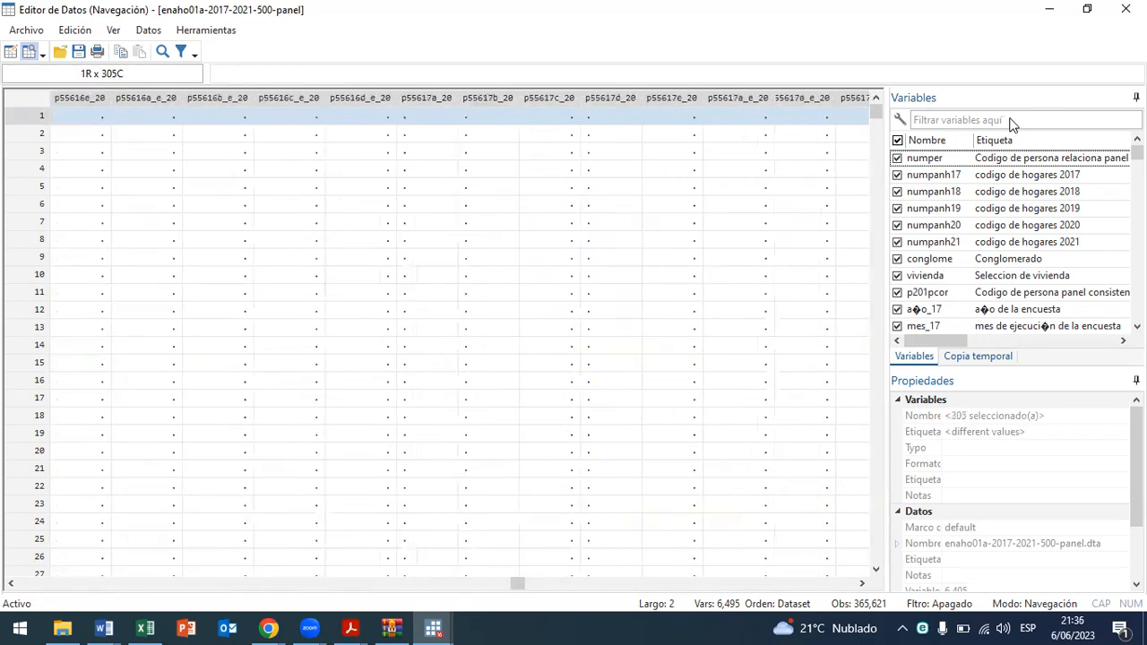
key(shift+Right)
key(shift+Right)
key(shift+Right)
key(shift+Right)
key(shift+Right)
key(shift+Right)
key(shift+Right)
key(shift+Right)
key(shift+Right)
key(shift+Right)
key(shift+Right)
key(shift+Right)
key(shift+Right)
key(shift+Right)
key(shift+Right)
key(shift+Right)
key(shift+Right)
key(shift+Right)
key(shift+Right)
key(shift+Right)
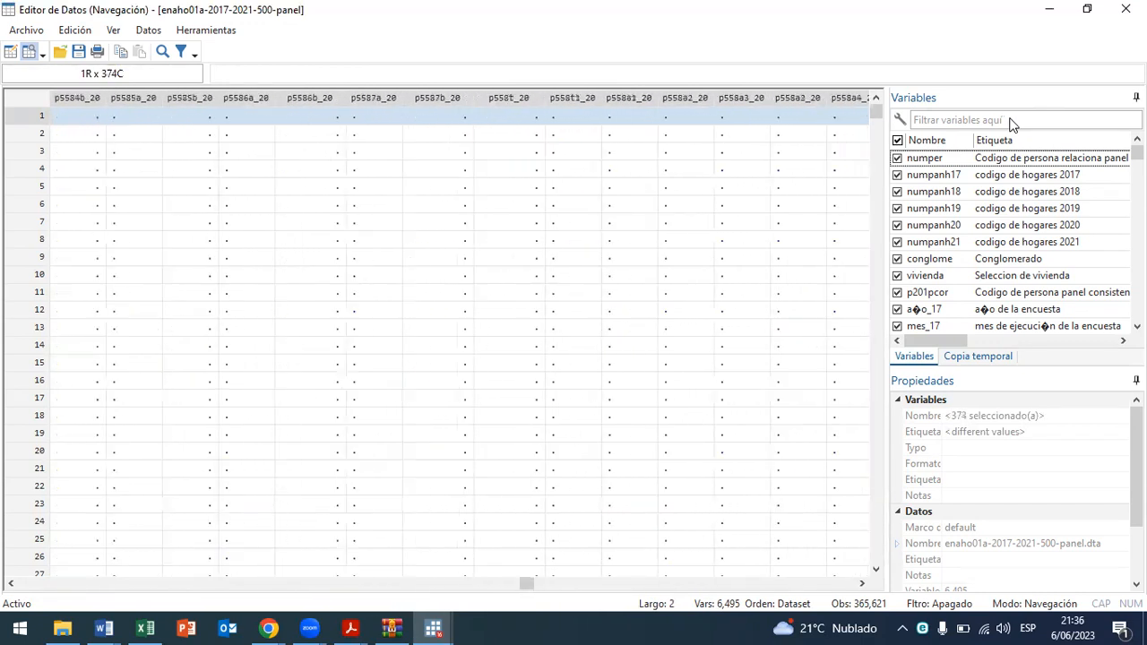
key(shift+Right)
key(shift+Right)
key(shift+Right)
key(shift+Right)
key(shift+Right)
key(shift+Right)
key(shift+Right)
key(shift+Right)
key(shift+Right)
key(shift+Right)
key(shift+Right)
key(shift+Right)
key(shift+Right)
key(shift+Right)
key(shift+Right)
key(shift+Right)
key(shift+Right)
key(shift+Right)
key(shift+Right)
key(shift+Right)
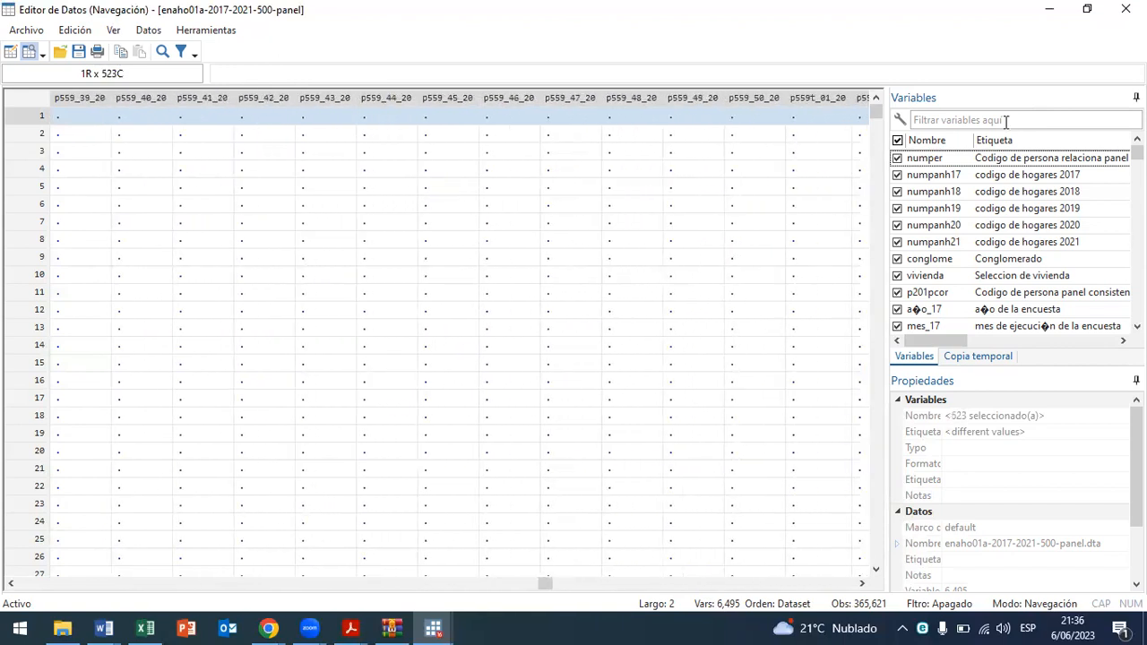
click(1125, 9)
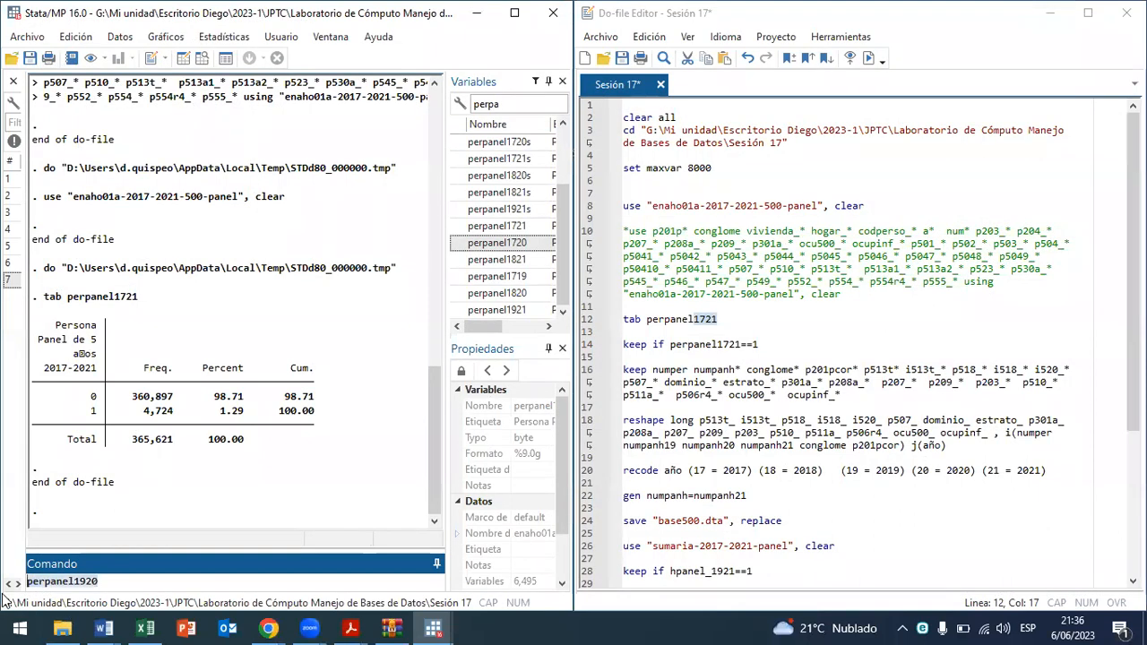
Step: Look up the help for the reshape command and examine its overview diagram of the long and wide forms
text(h)
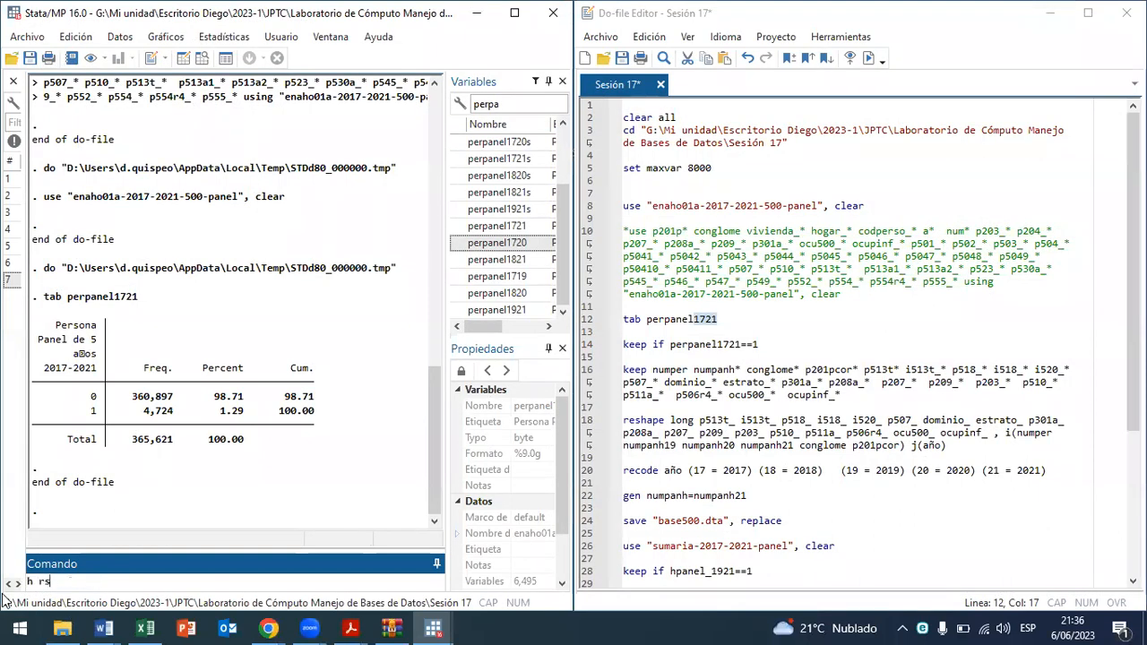
text( reshape)
key(Return)
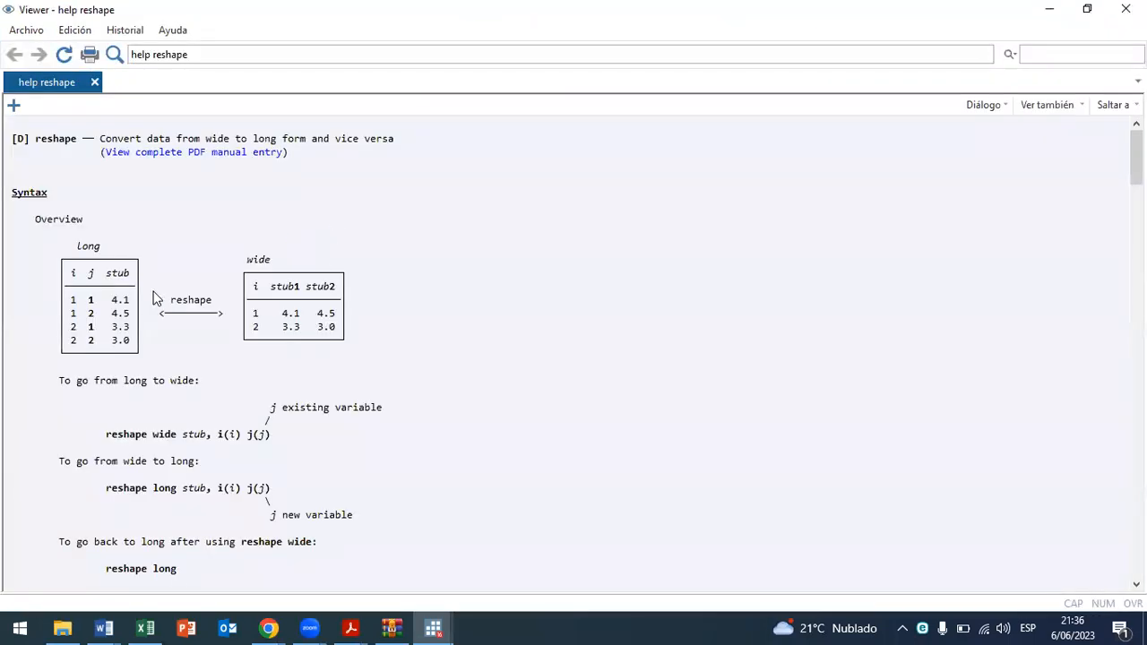
drag(77, 246, 91, 247)
drag(236, 261, 299, 274)
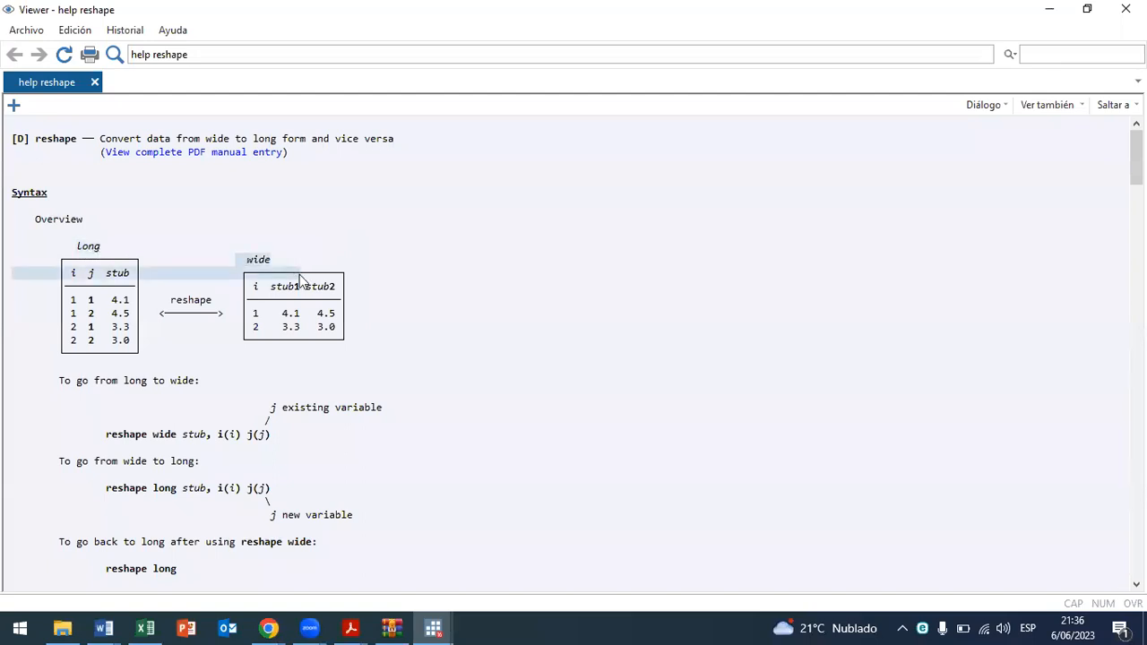
click(60, 285)
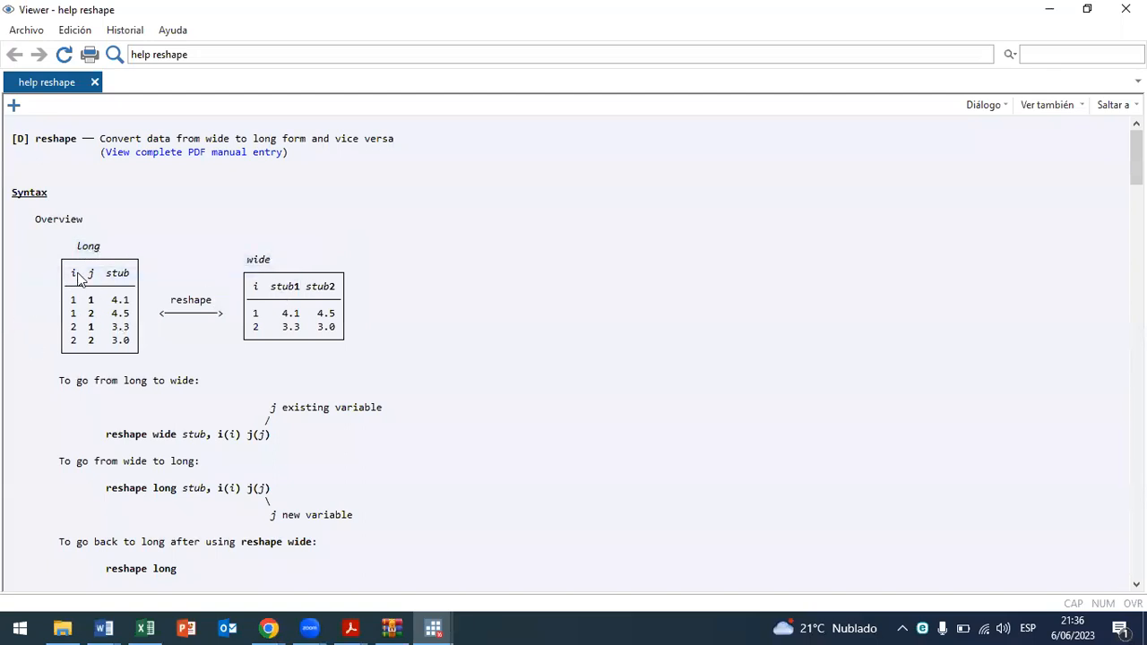
drag(76, 270, 66, 274)
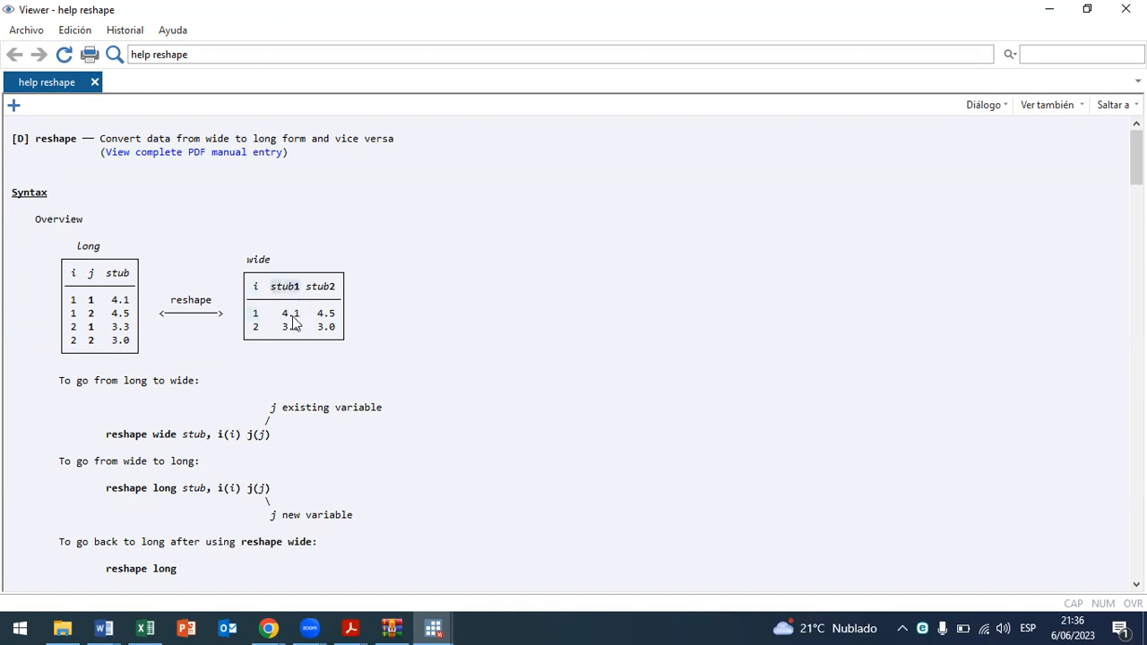
Step: Compare stub1 and stub2 in the wide example with the i, j and stub columns of the long one, and close the help
mouse_move(290, 321)
mouse_down()
mouse_move(261, 312)
mouse_move(324, 286)
mouse_move(347, 316)
mouse_up()
click(284, 312)
click(257, 328)
drag(274, 287, 296, 288)
drag(283, 329, 301, 329)
click(253, 329)
drag(318, 286, 331, 288)
drag(317, 330, 332, 330)
drag(49, 244, 82, 276)
click(116, 272)
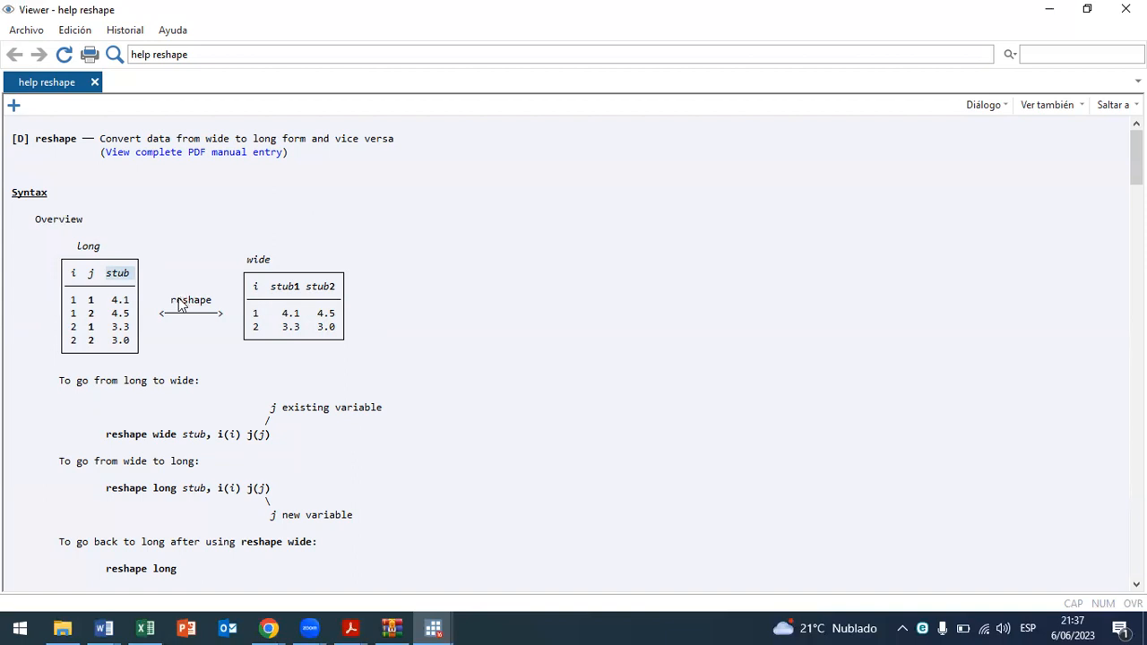
double_click(258, 261)
double_click(89, 248)
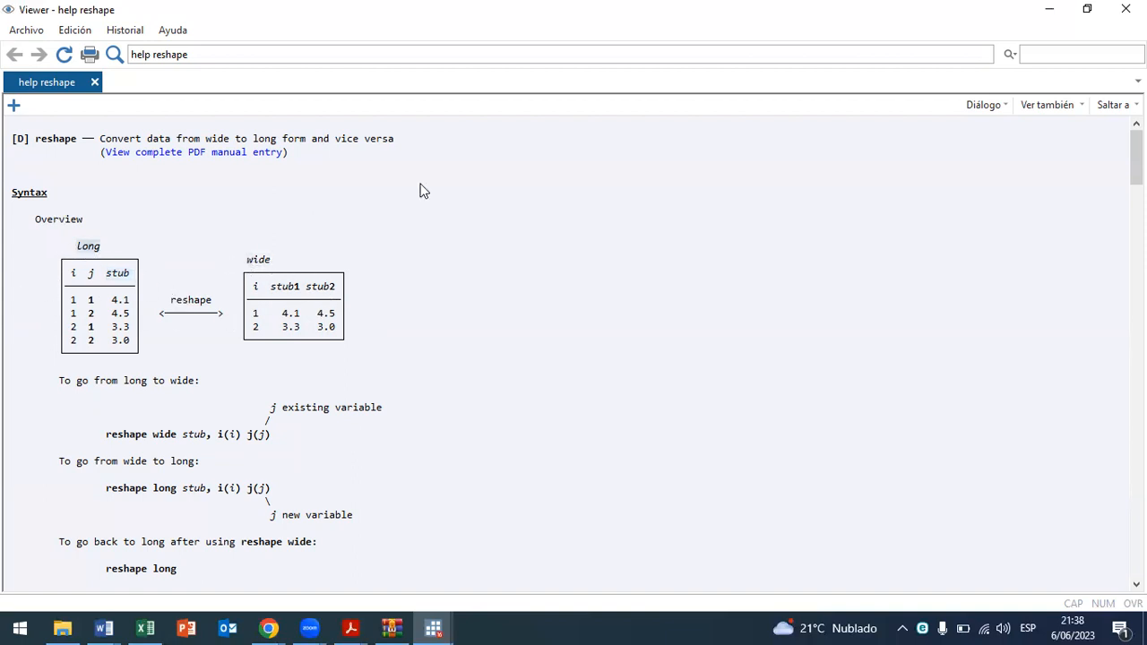
click(1125, 9)
Step: Run the do-file line keep if perpanel1721==1 to keep only the five-year panel persons
scroll(761, 314, down, 3)
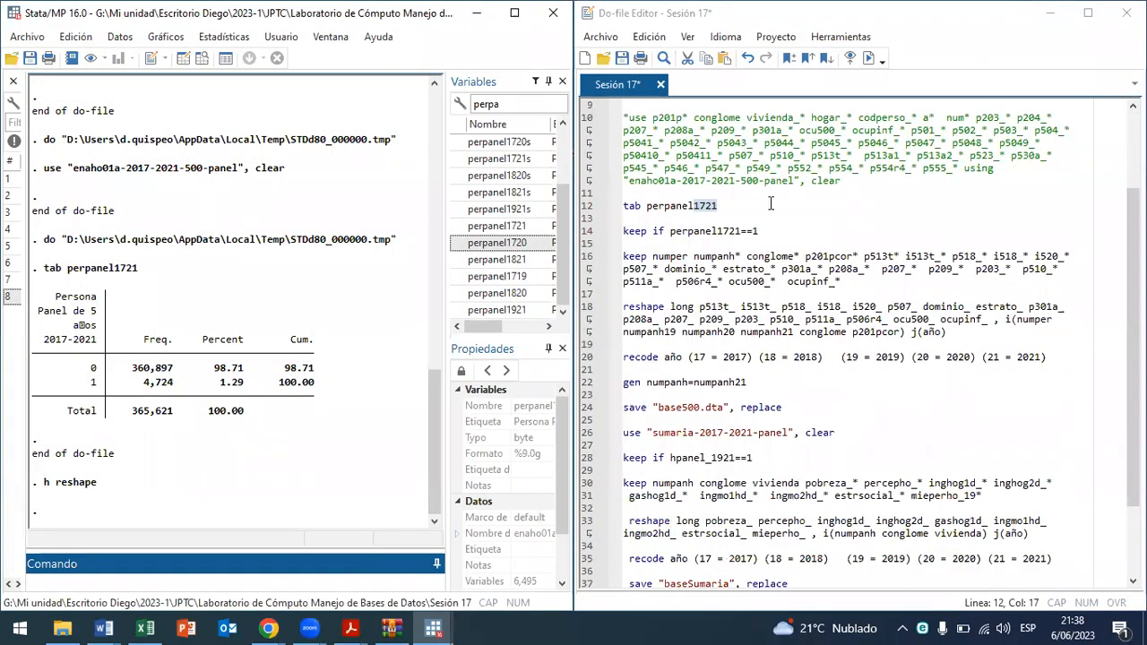
drag(768, 231, 553, 220)
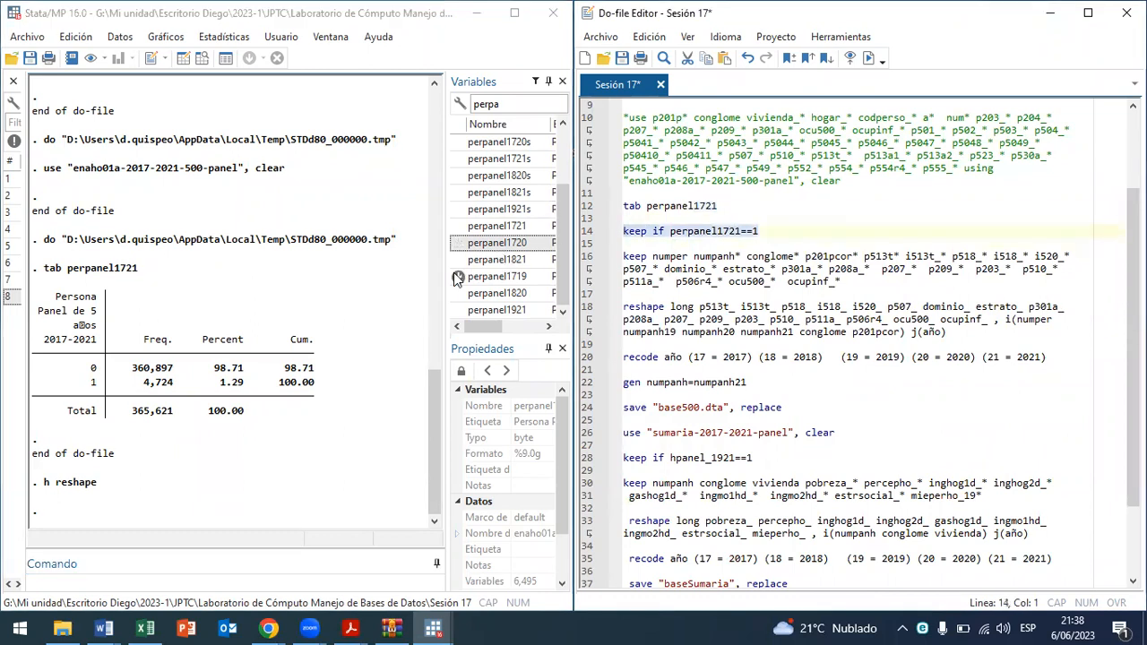
drag(446, 278, 542, 276)
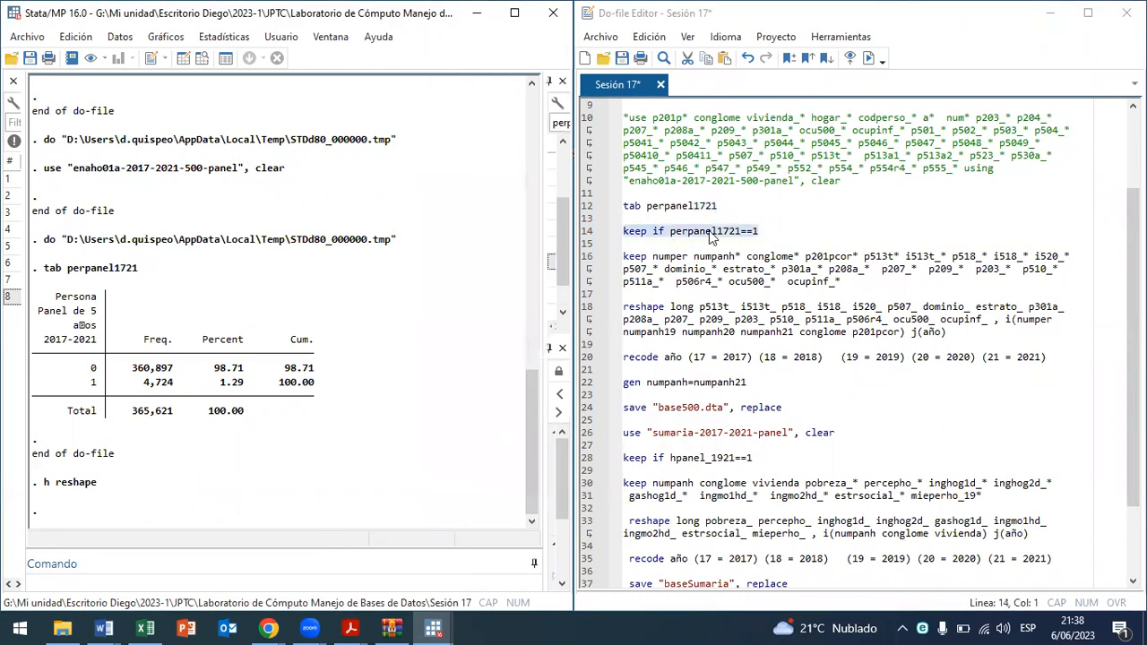
click(769, 233)
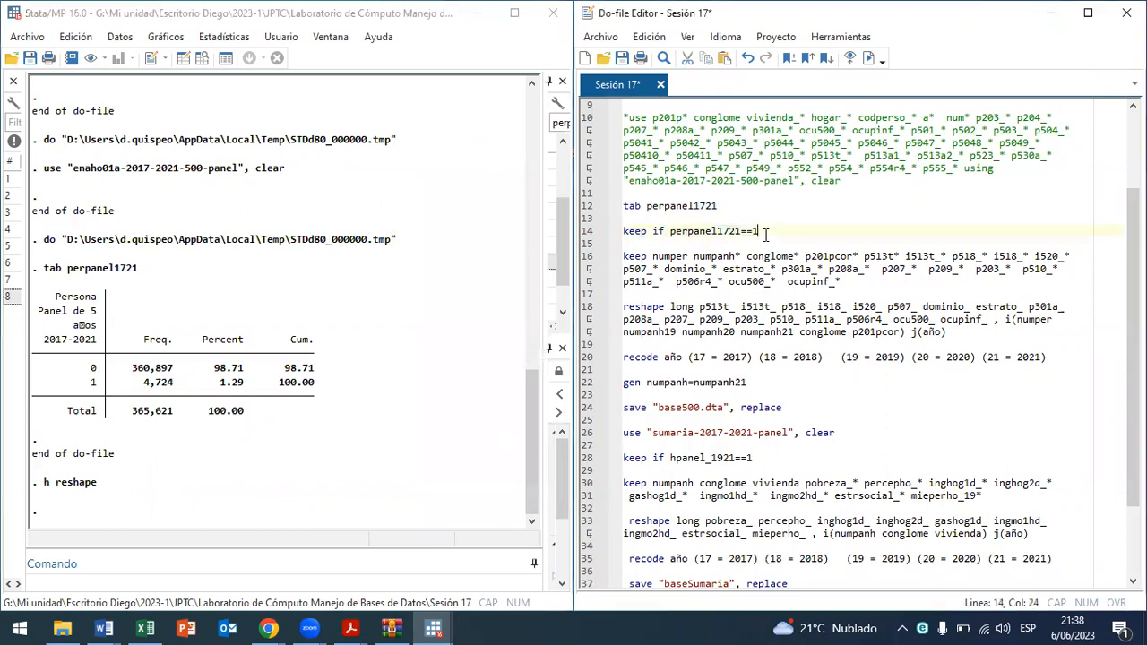
shift+click(621, 231)
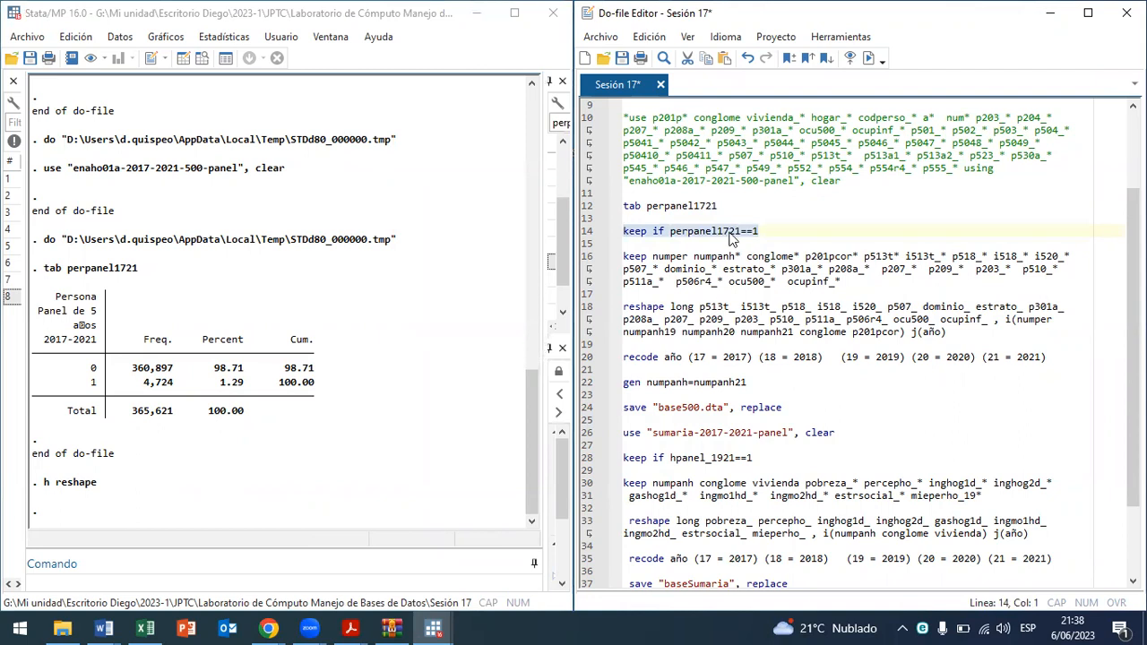
click(868, 59)
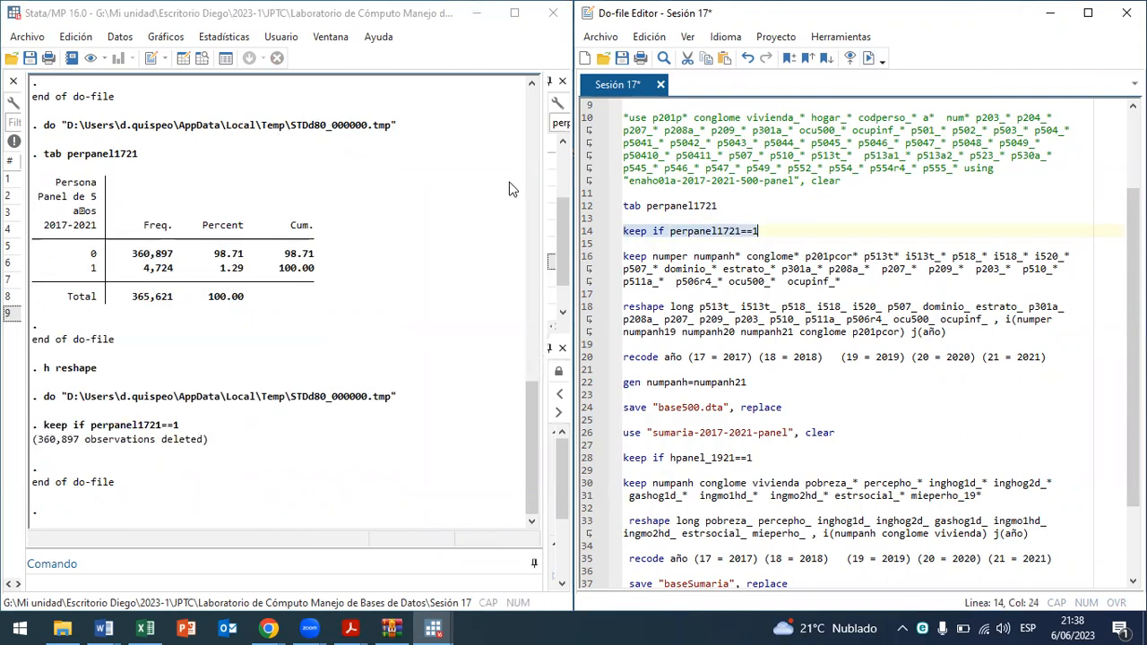
Step: Check the dataset's number of observations in its data properties
drag(543, 198, 435, 219)
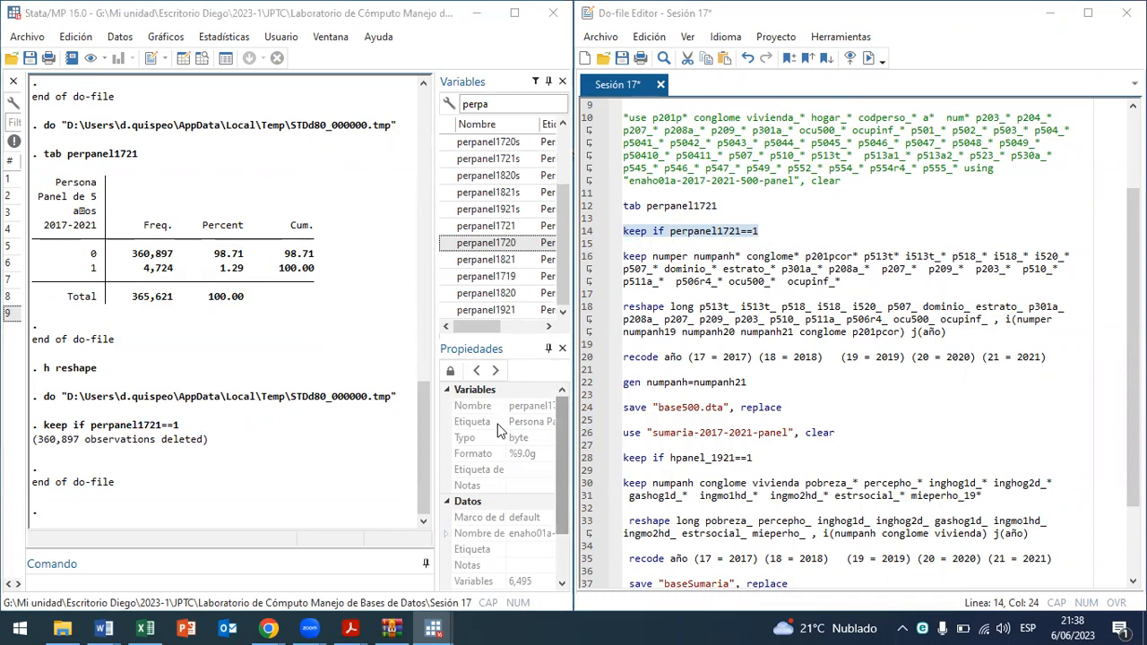
scroll(531, 520, down, 2)
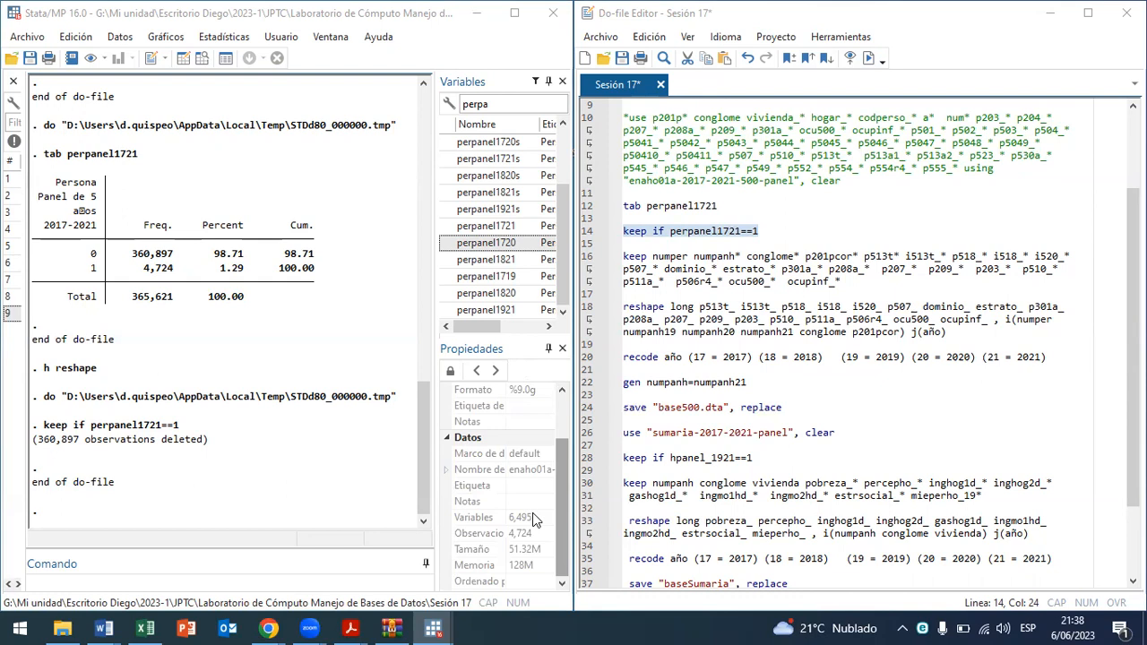
click(525, 534)
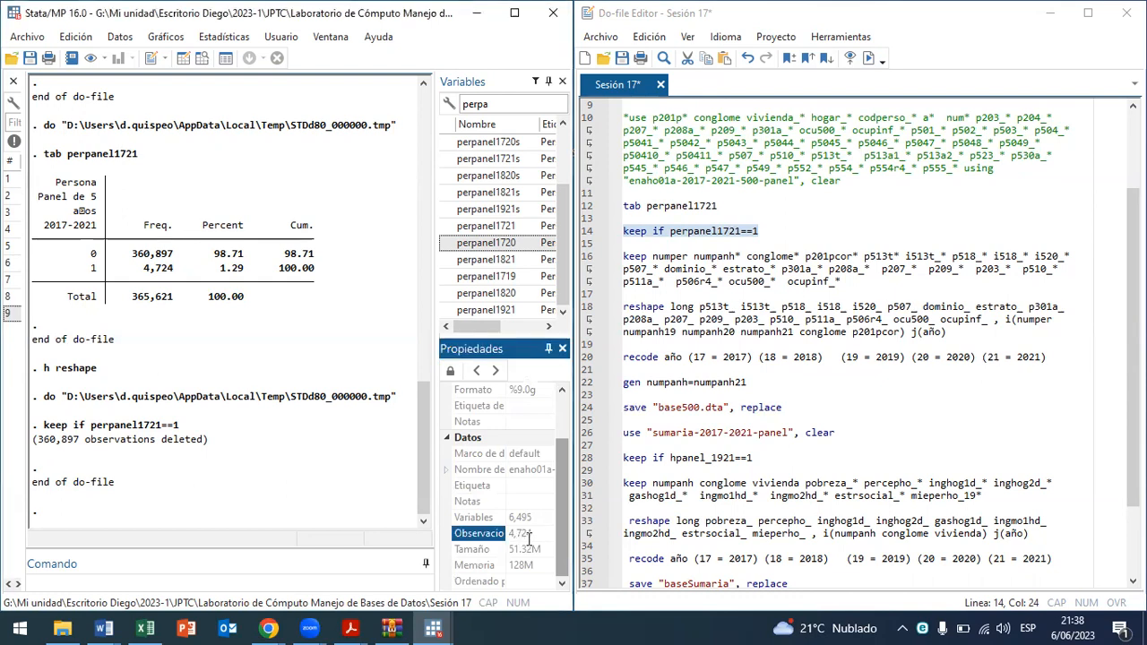
click(531, 534)
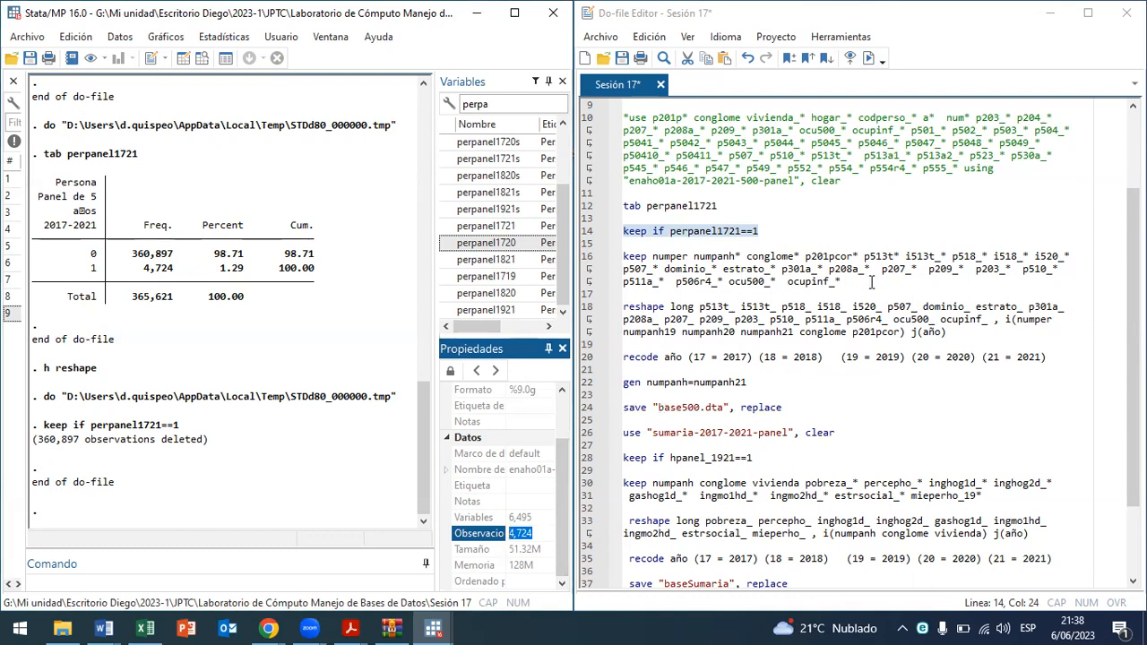
Step: Run the do-file's keep command for the variable list from numper and numpanh* through ocu500_* and ocupinf_*
drag(870, 282, 591, 257)
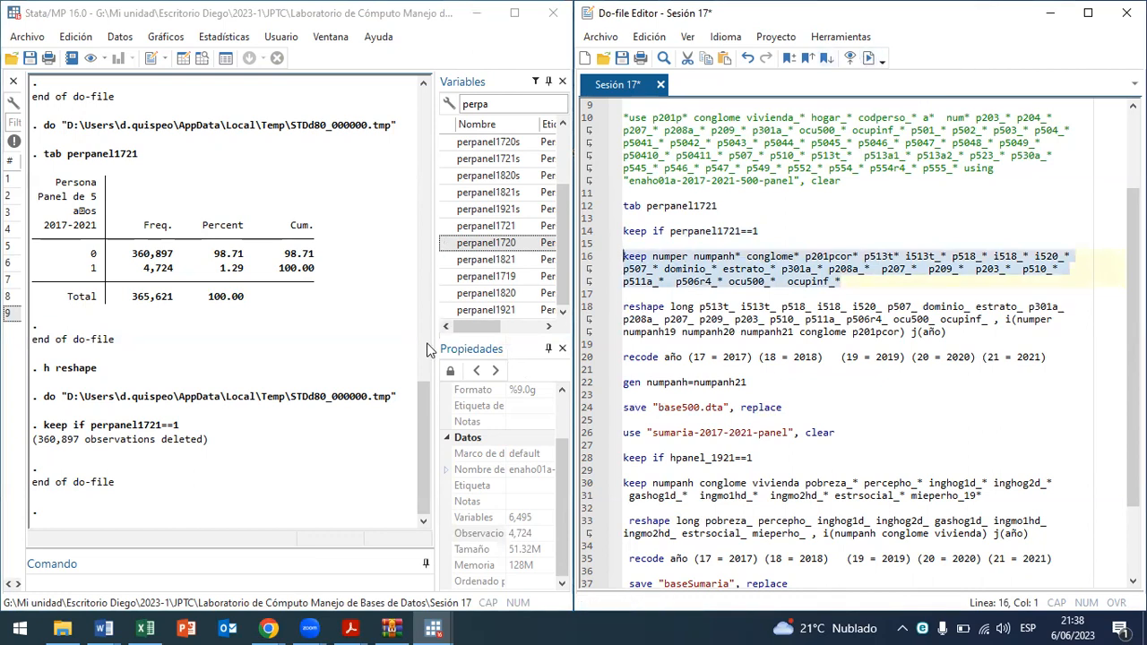
drag(433, 348, 507, 337)
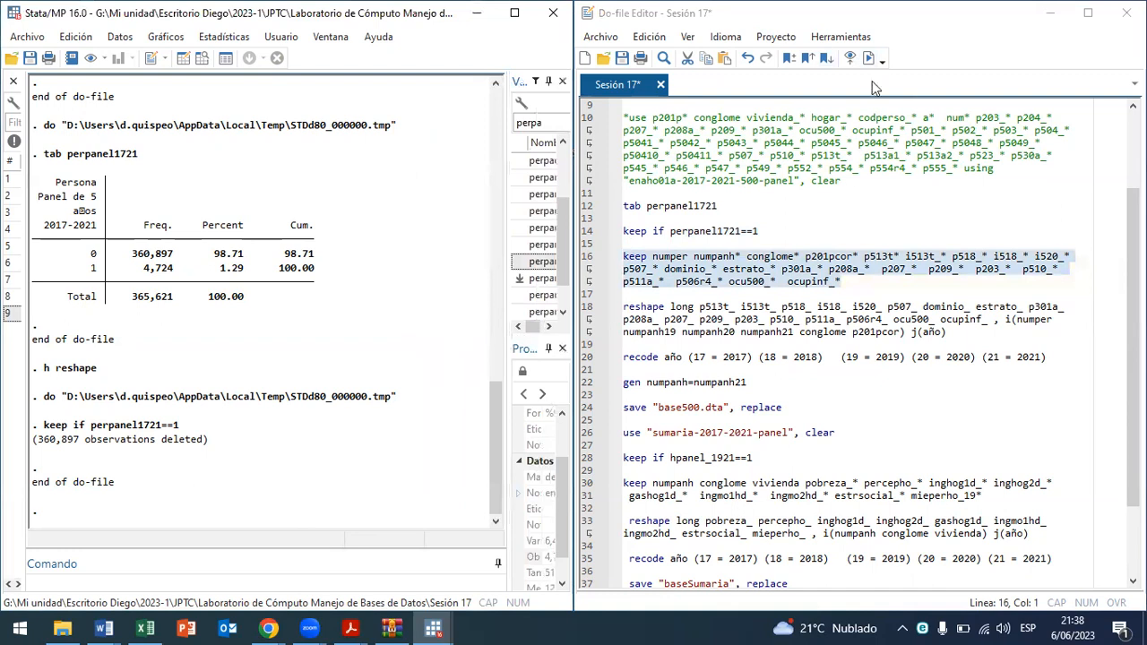
click(869, 57)
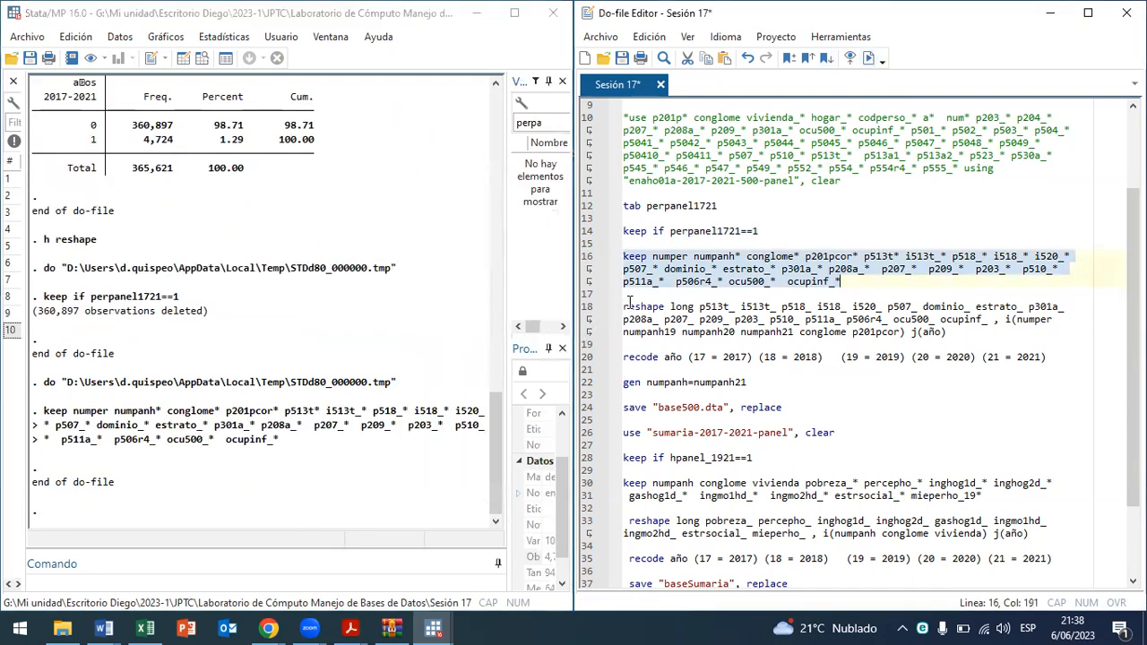
Step: Examine the reshape long command on line 18 and its first stubs, from p513t_ to i518_
drag(626, 306, 666, 306)
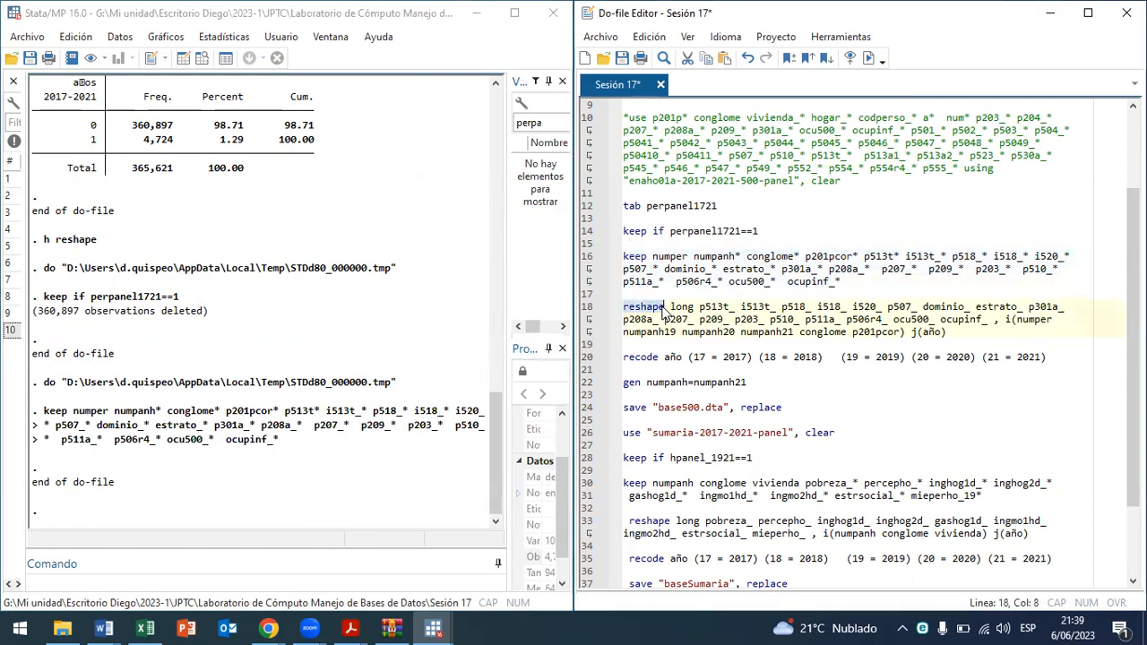
click(671, 306)
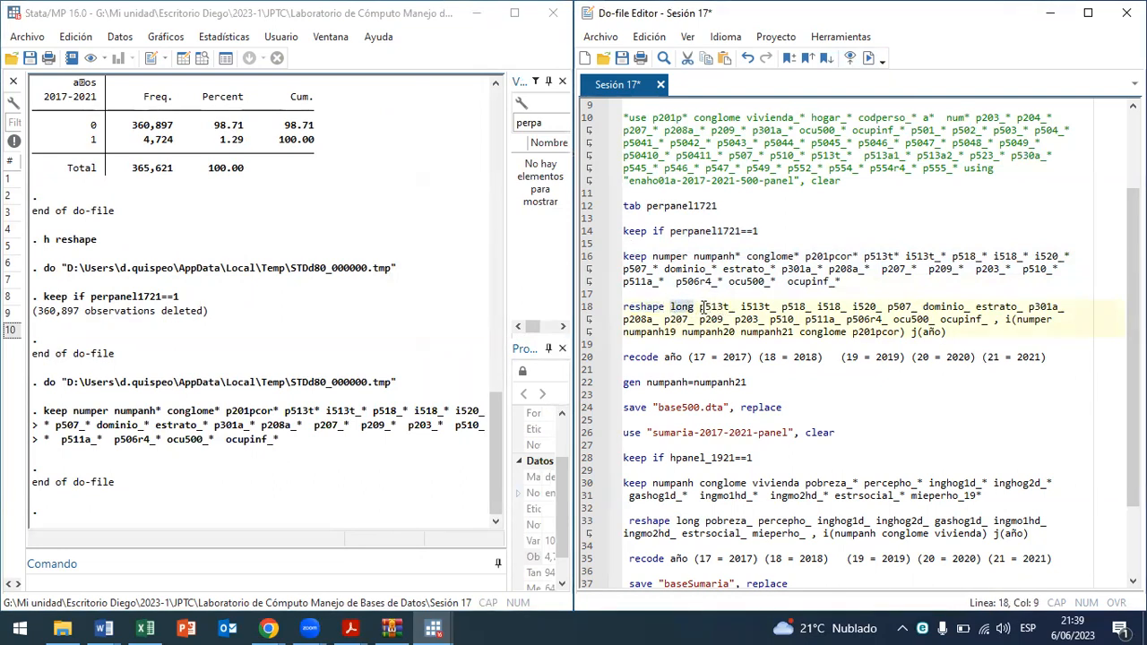
click(716, 308)
drag(720, 307, 848, 308)
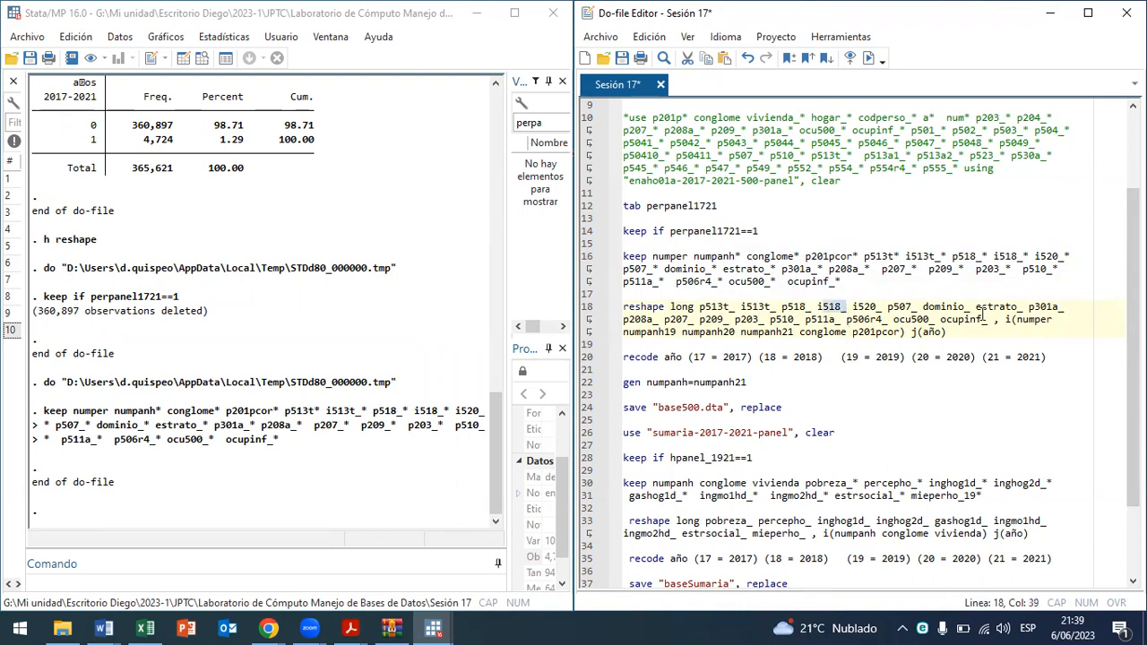
Step: Filter the variable list by the stub p513t_ and relate its year-suffixed variables to the j(año) option of the reshape command
click(541, 121)
drag(551, 125, 511, 121)
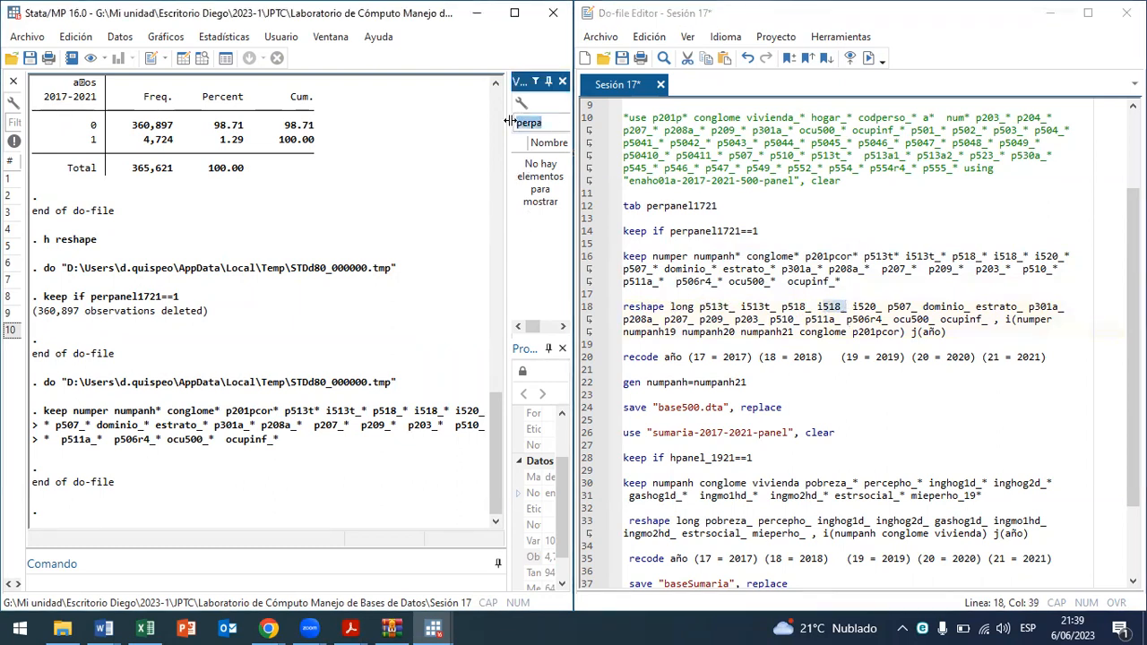
text(p513t)
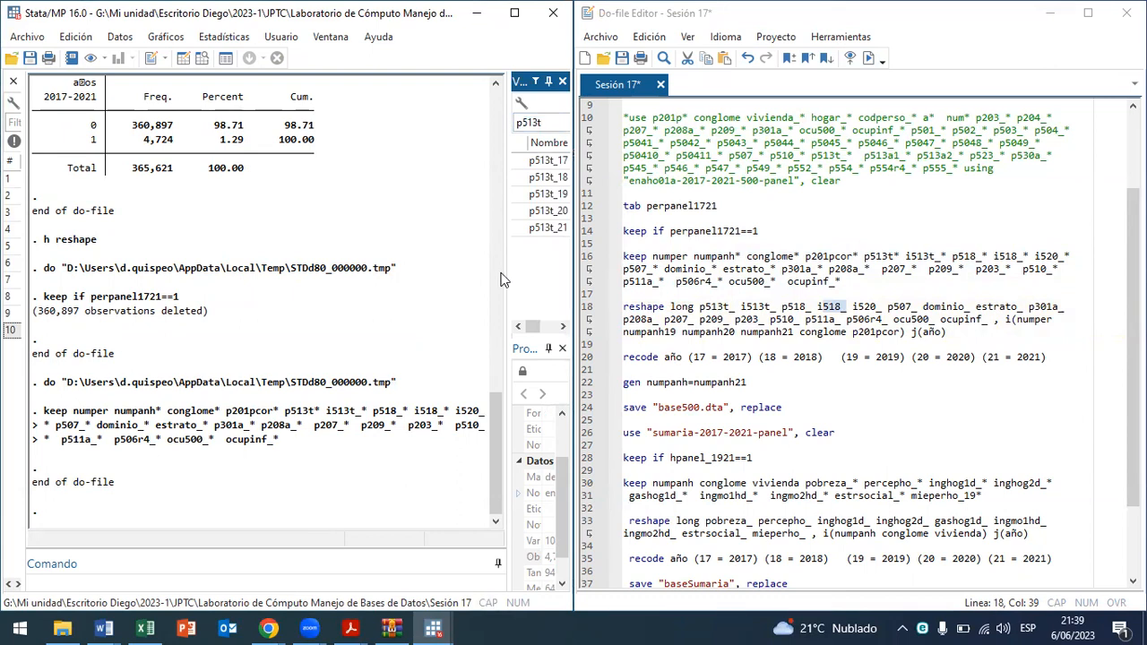
drag(508, 269, 399, 284)
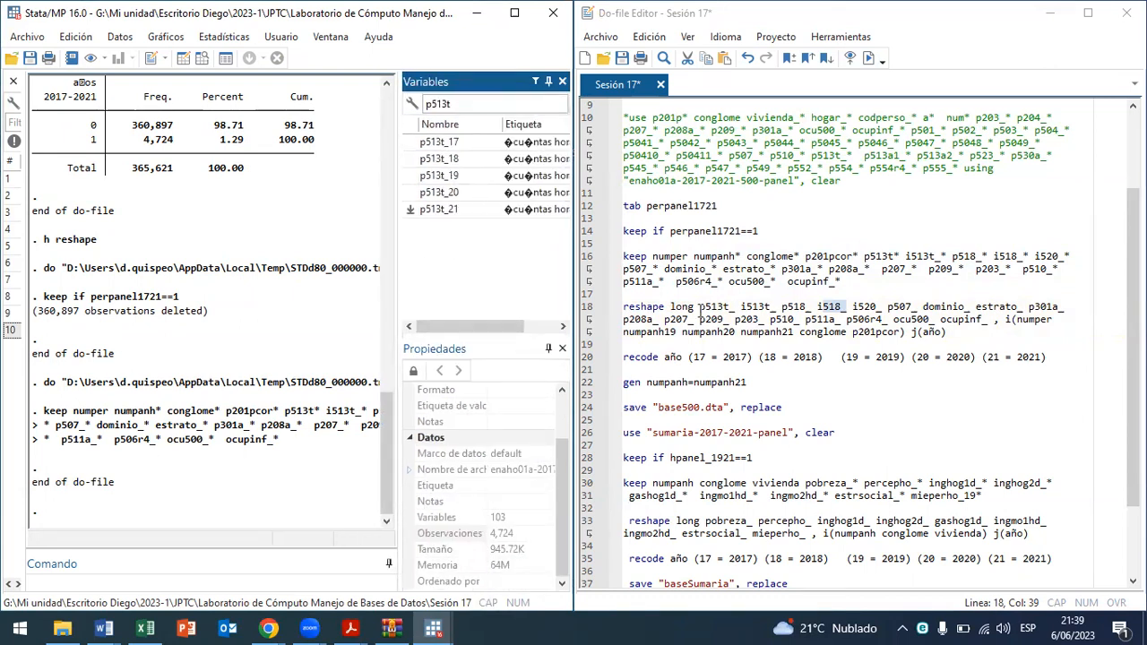
drag(734, 307, 699, 307)
click(467, 105)
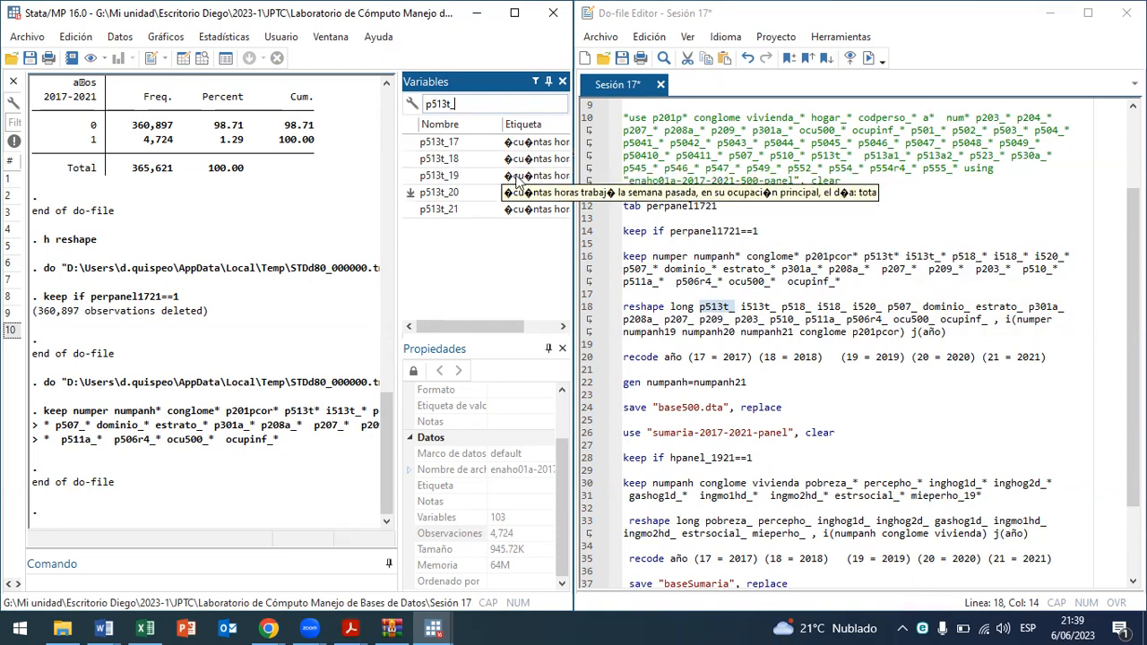
click(943, 333)
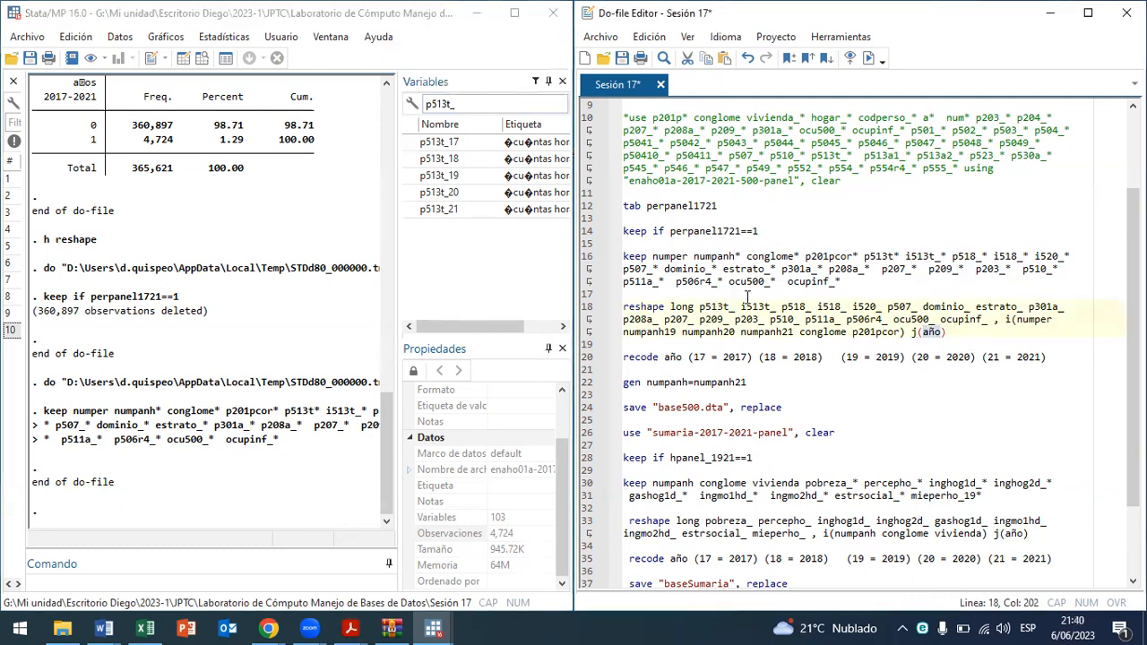
Step: Copy the stub i513t_ from the reshape command and filter the variable list by it
drag(776, 307, 740, 307)
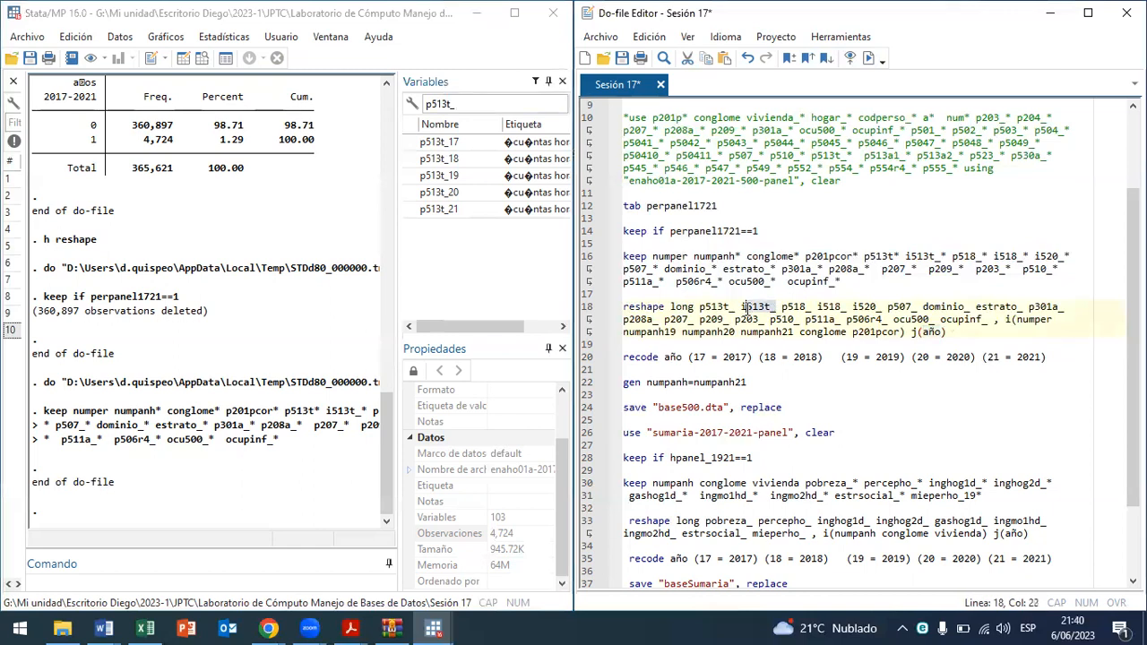
right_click(753, 311)
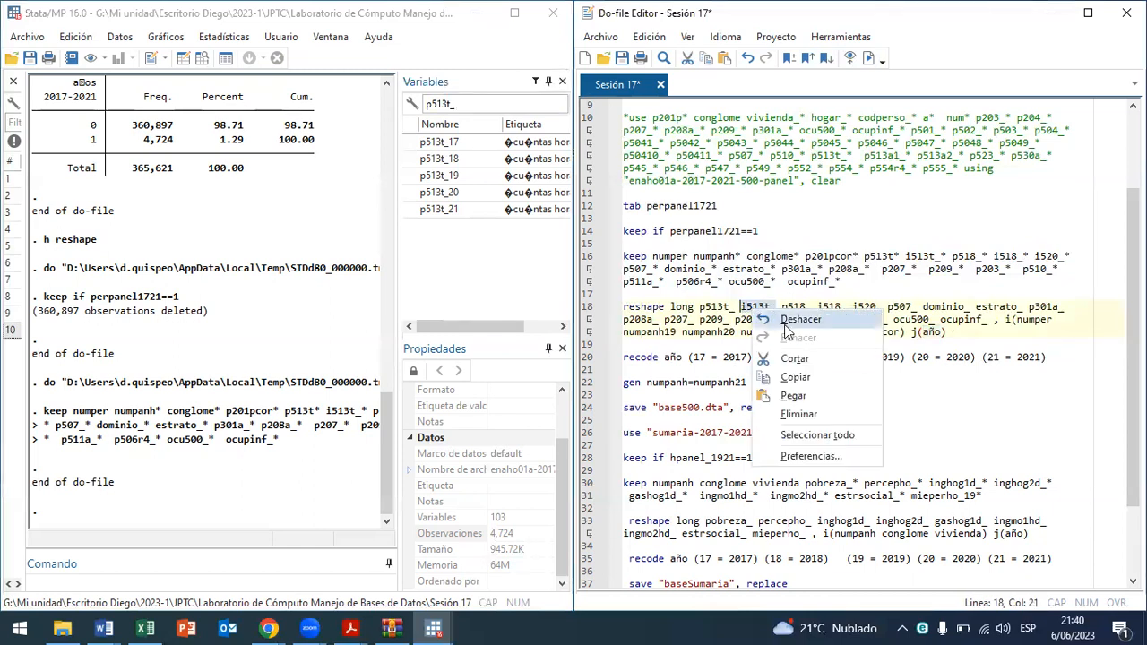
click(816, 372)
click(470, 103)
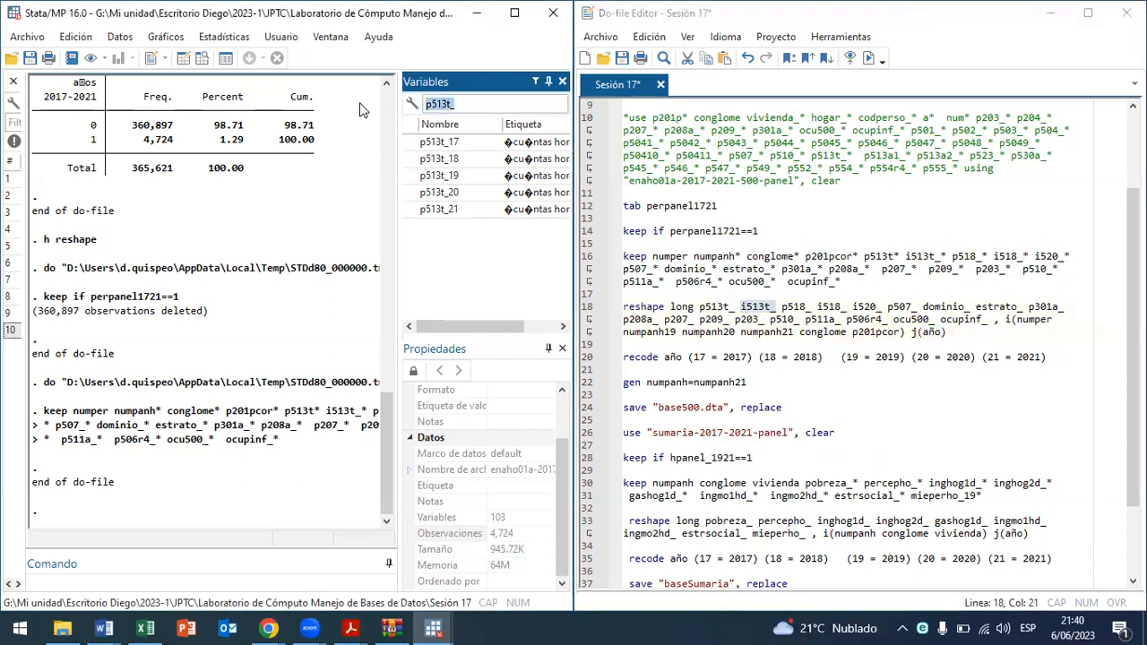
key(ctrl+v)
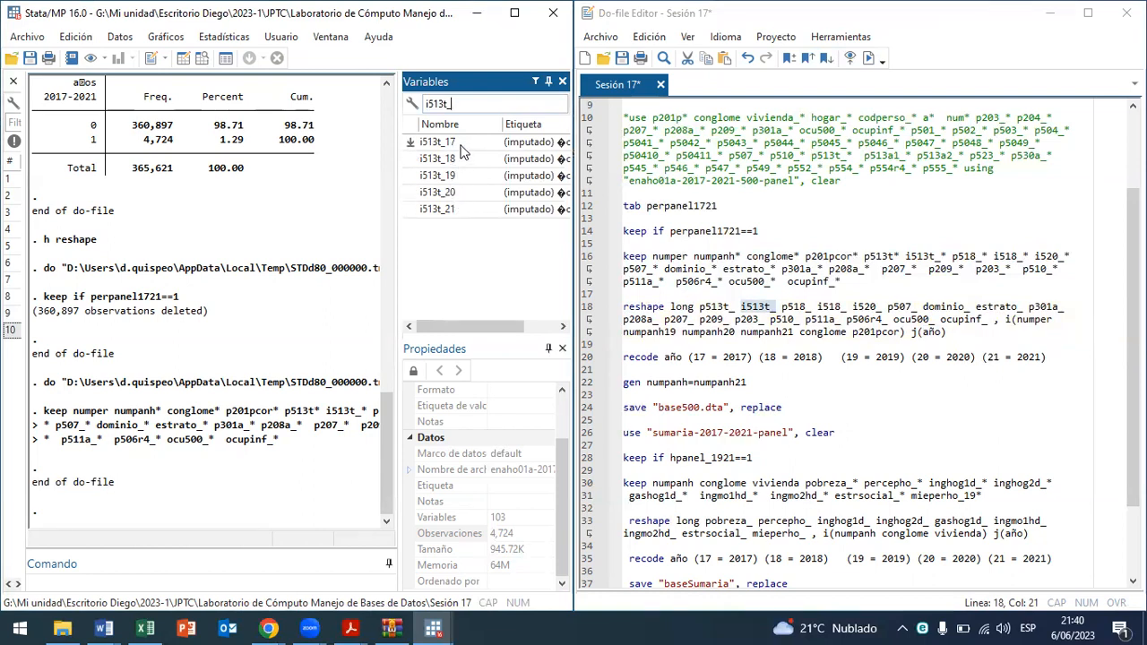
Step: Review the reshape command's full stub list from p513t_ to ocupinf_ against its j(año) option
click(945, 332)
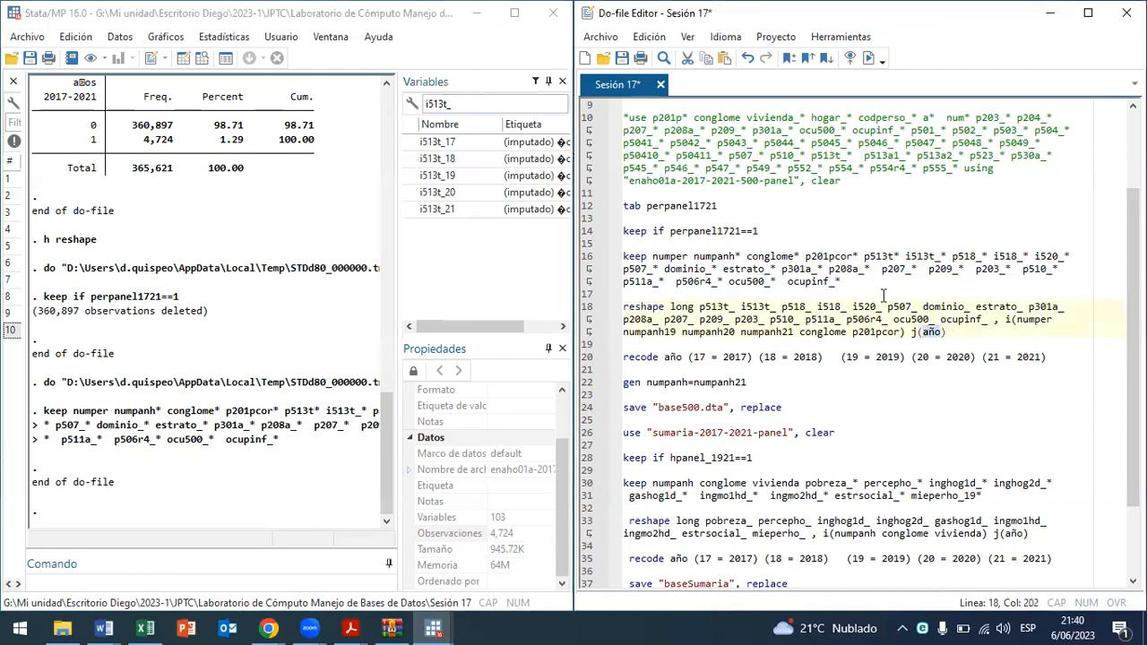
drag(701, 307, 994, 321)
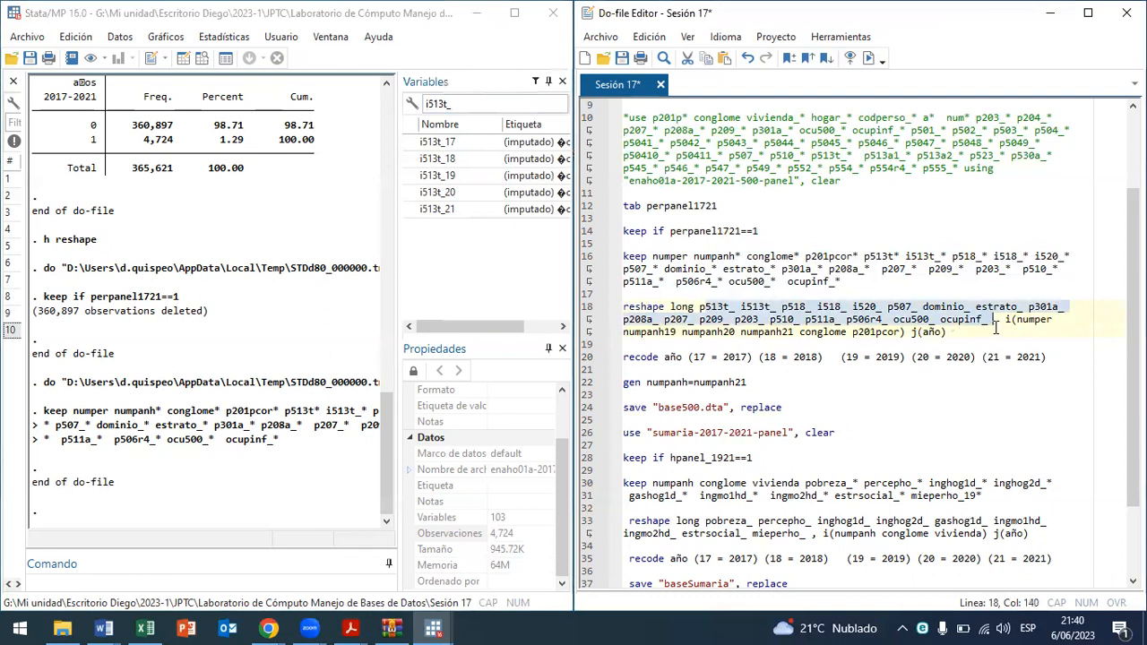
click(942, 333)
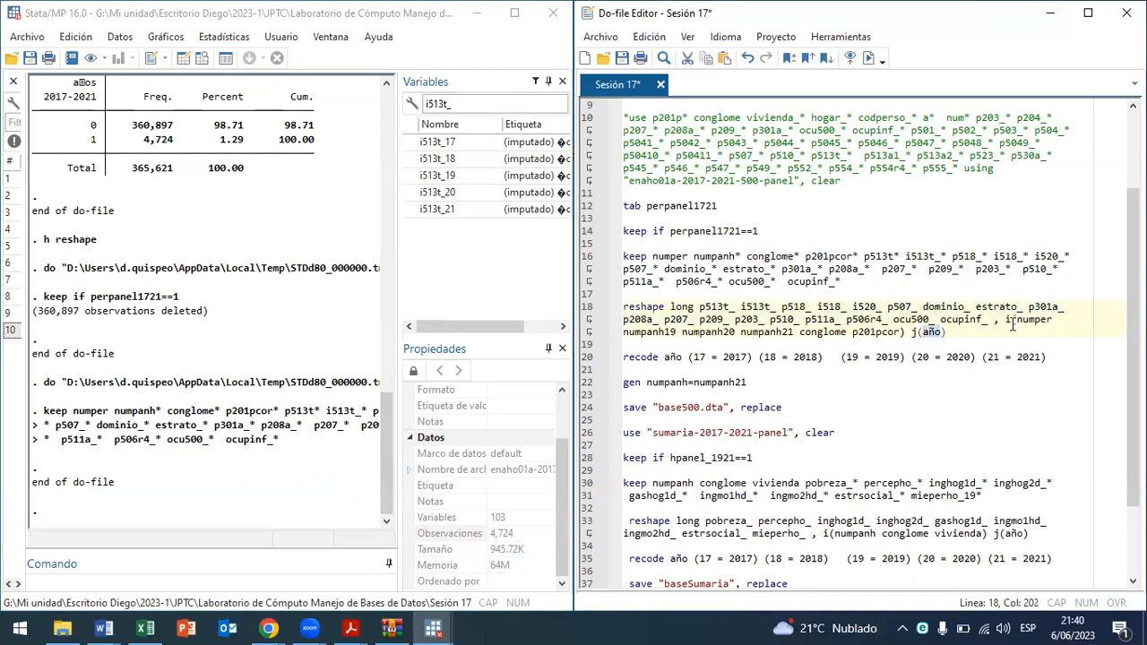
Step: Run the reshape long command, identified by numper, numpanh19, numpanh20, numpanh21, conglome and p201pcor, with año as the j variable
drag(1005, 320, 902, 333)
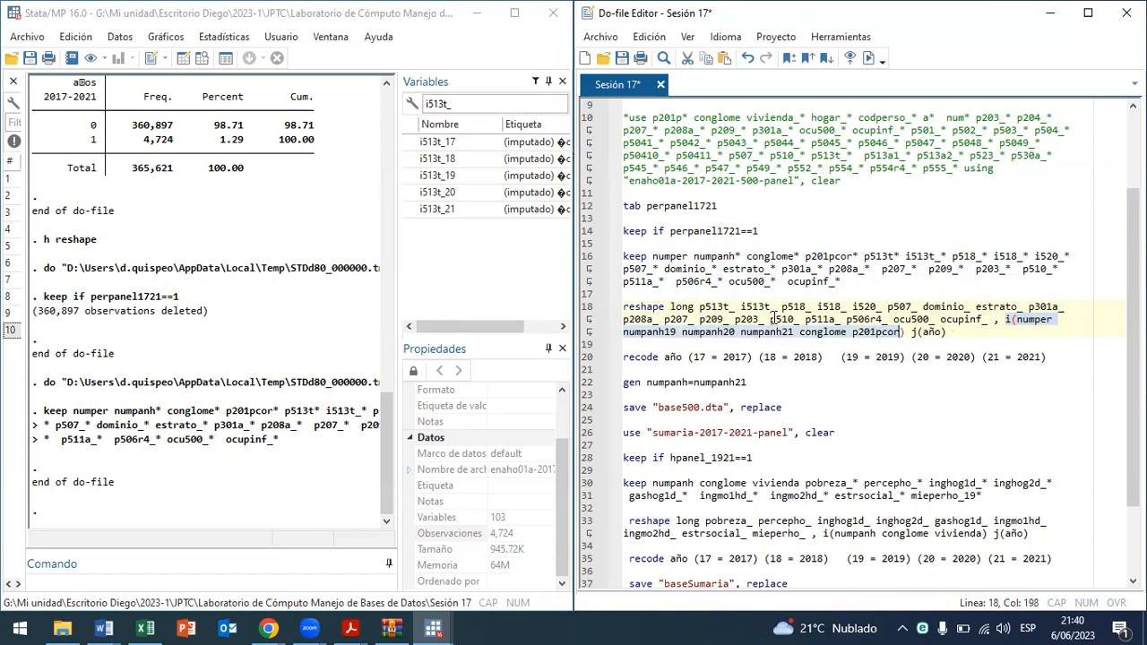
drag(399, 313, 554, 315)
drag(683, 309, 694, 332)
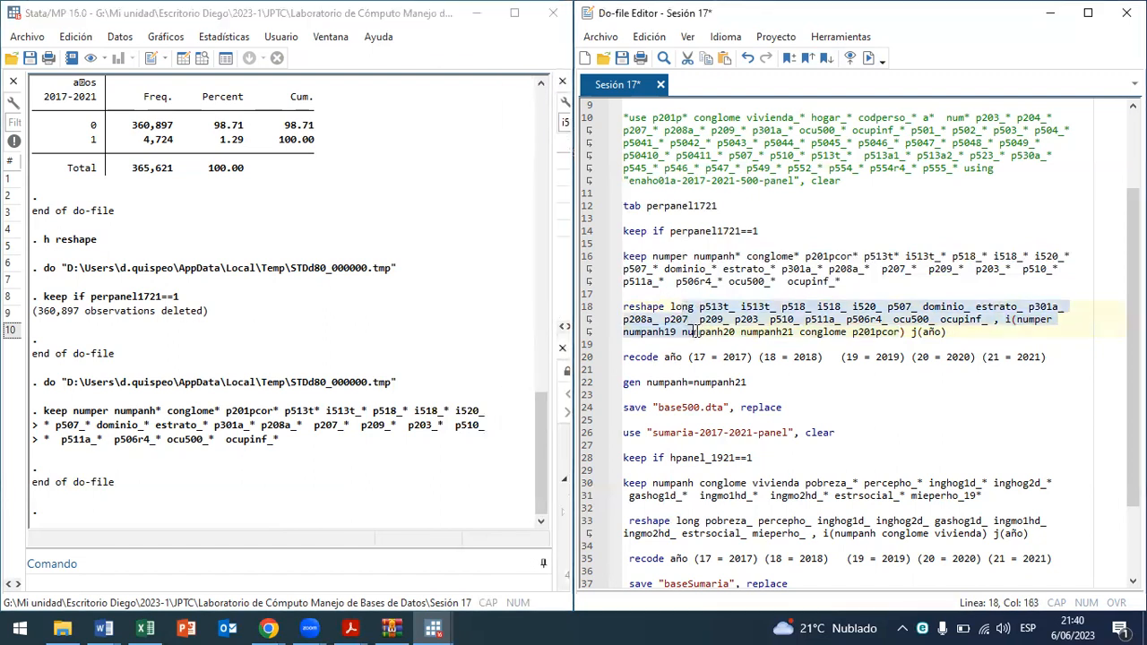
click(867, 57)
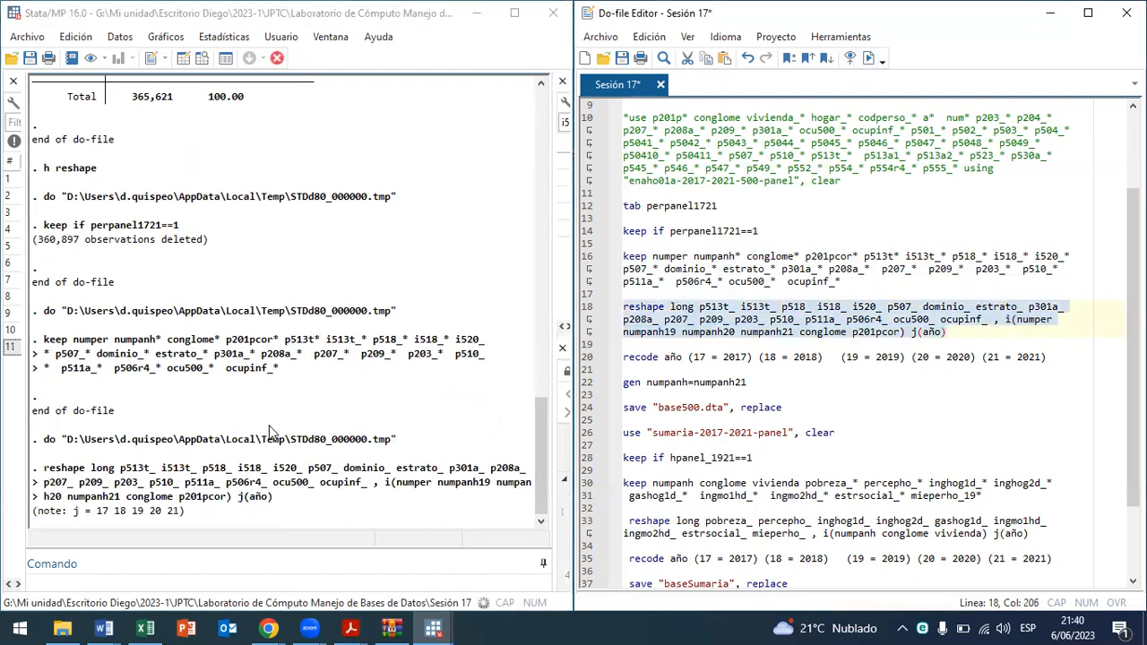
scroll(164, 383, up, 3)
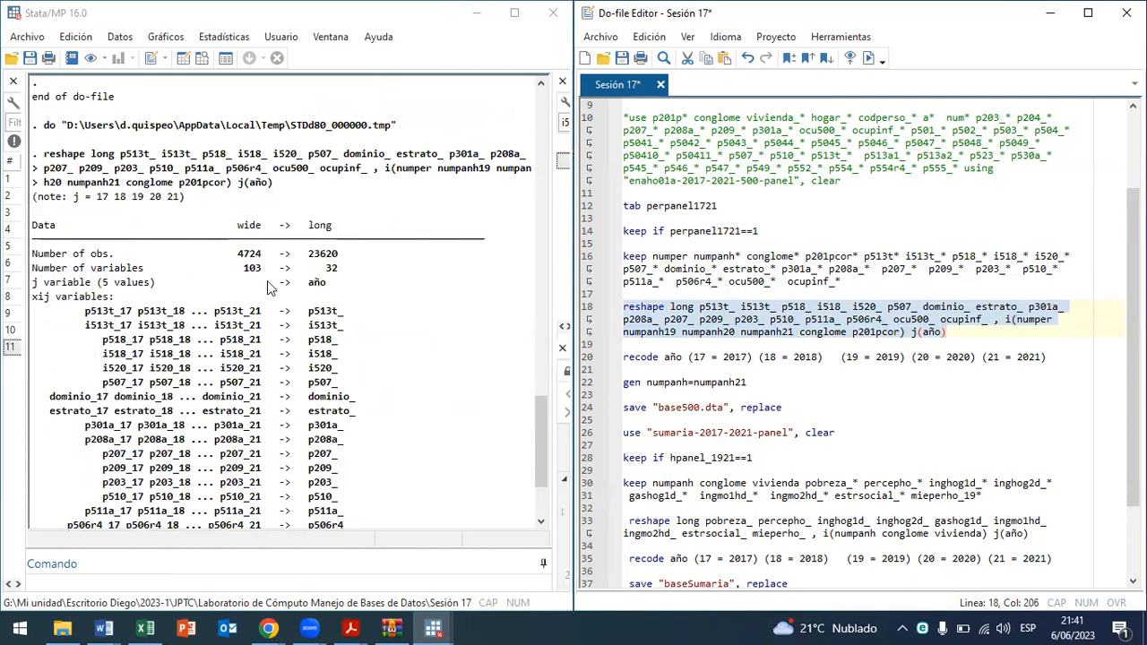
Step: Examine the j variable in the reshape output and the año values of the first person in the data browser
drag(97, 285, 147, 289)
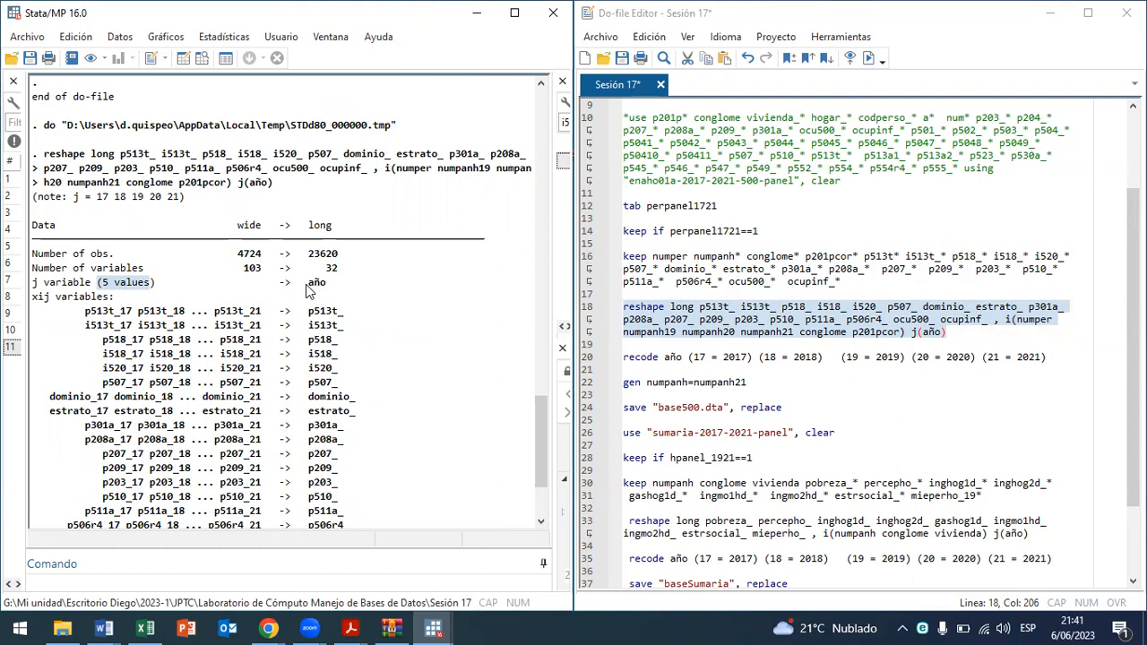
drag(305, 283, 330, 287)
click(203, 57)
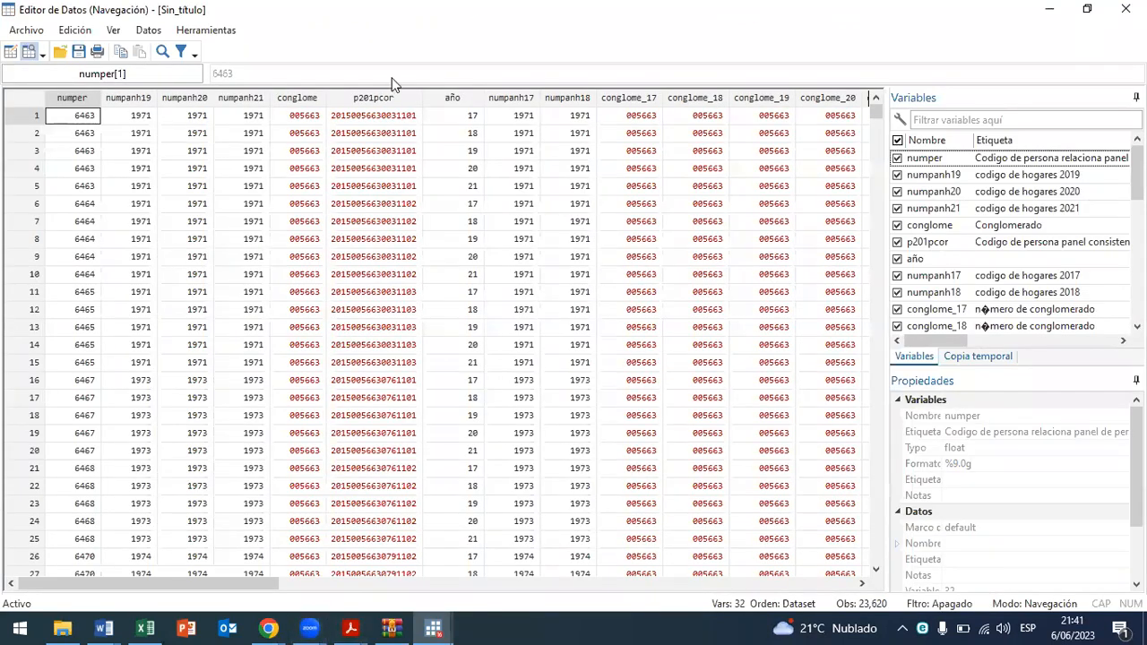
click(459, 98)
click(474, 120)
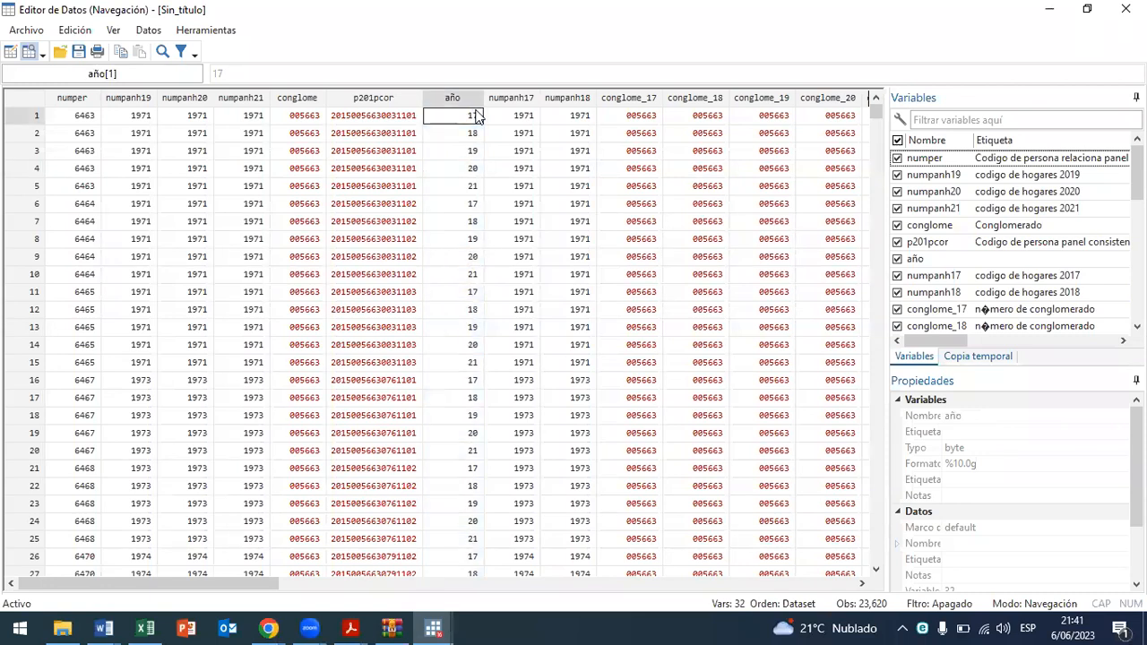
click(477, 135)
click(472, 153)
key(Down)
key(Down)
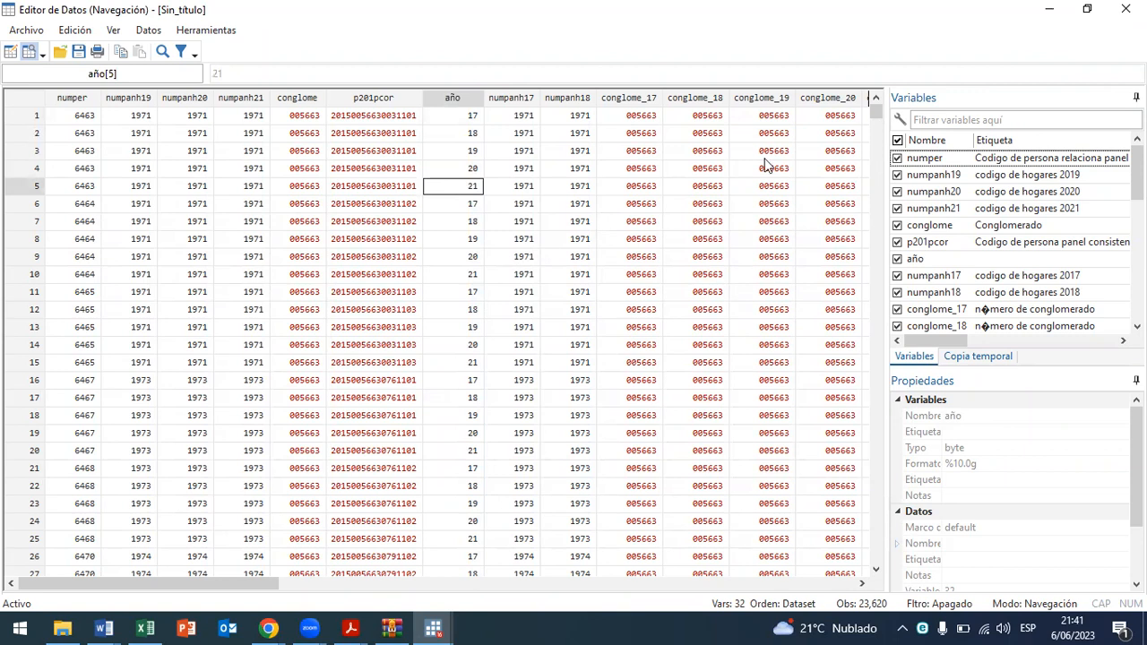
Step: Check the reshaped dataset's observation and variable counts and look through its rows in the data browser
scroll(1036, 507, down, 3)
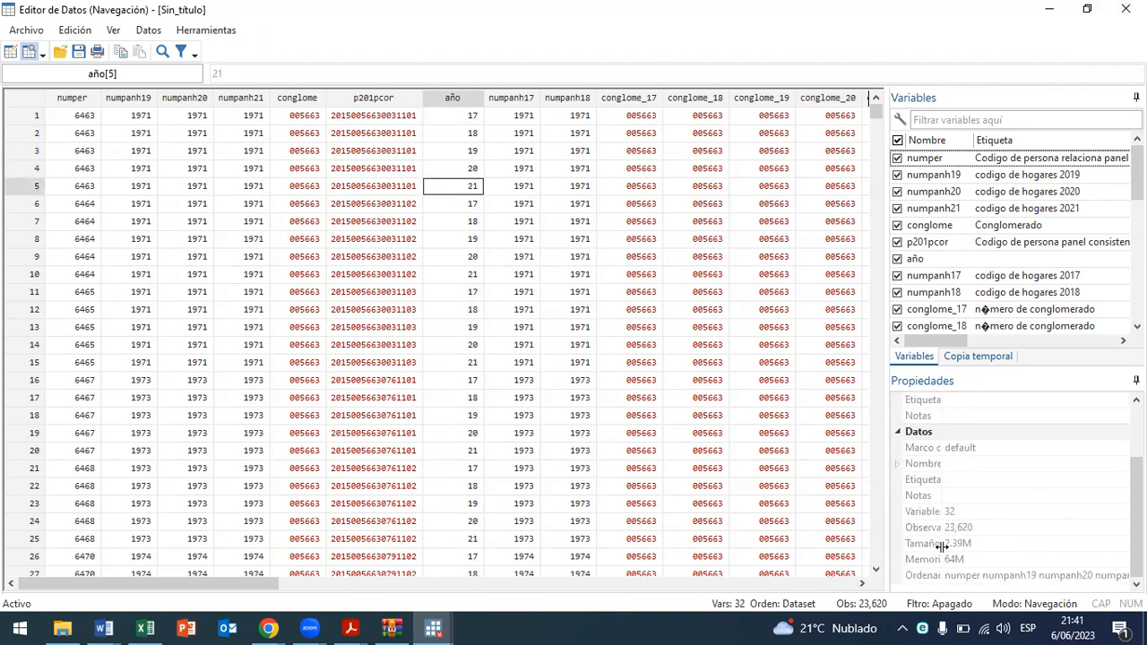
click(975, 527)
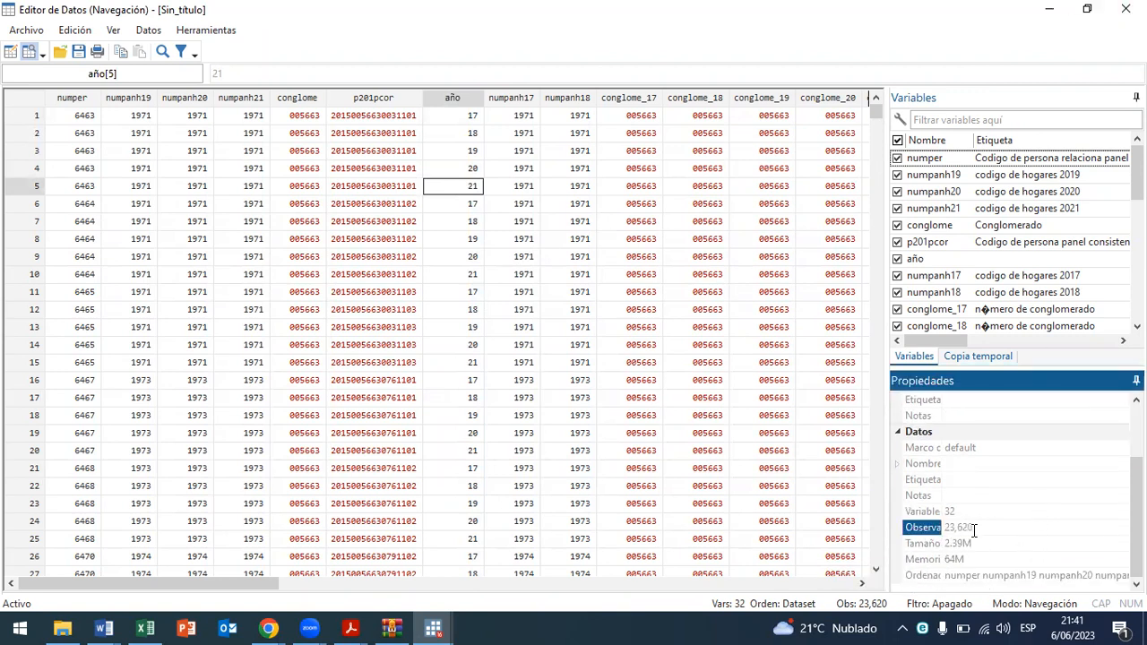
click(762, 556)
click(982, 528)
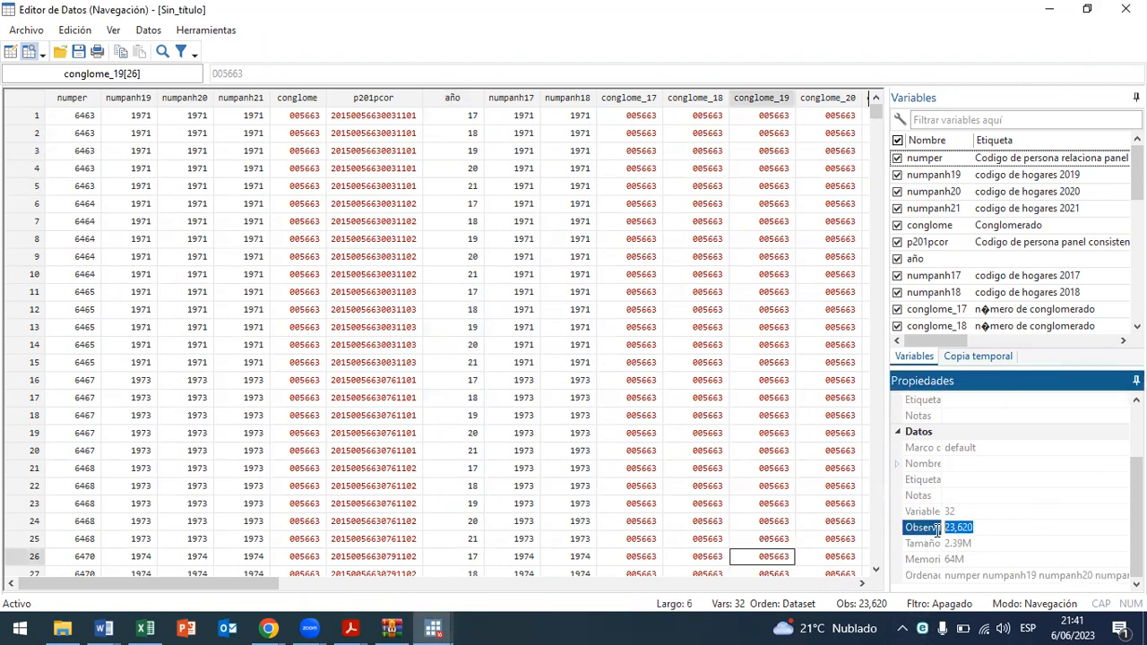
click(953, 506)
scroll(68, 291, down, 3)
scroll(68, 290, down, 20)
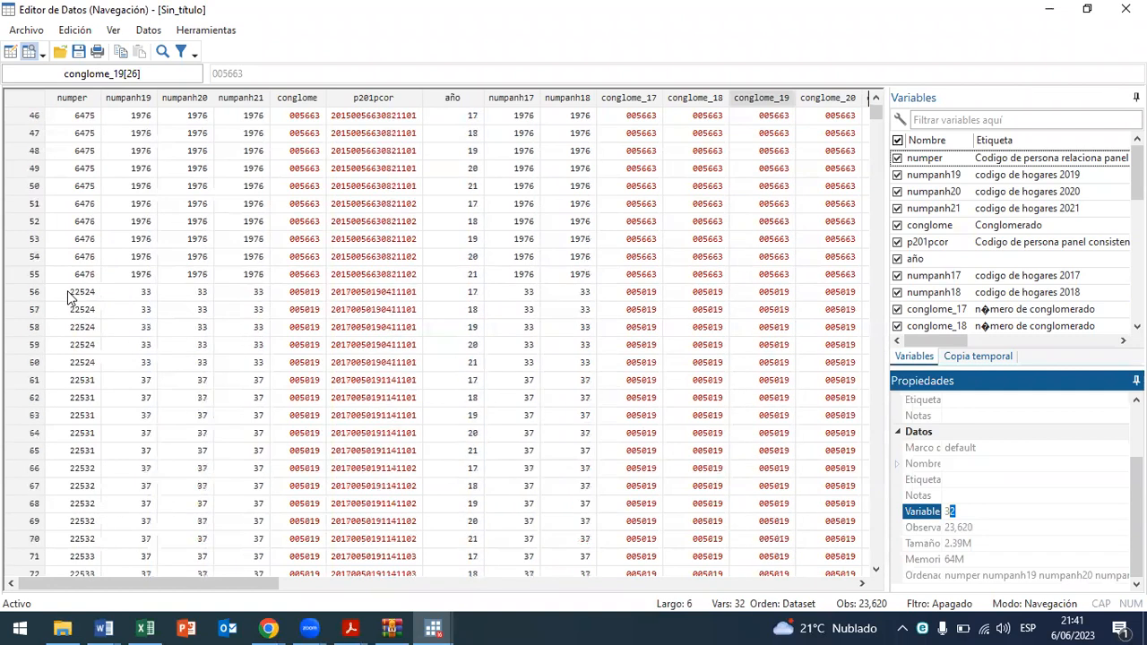
scroll(275, 340, down, 17)
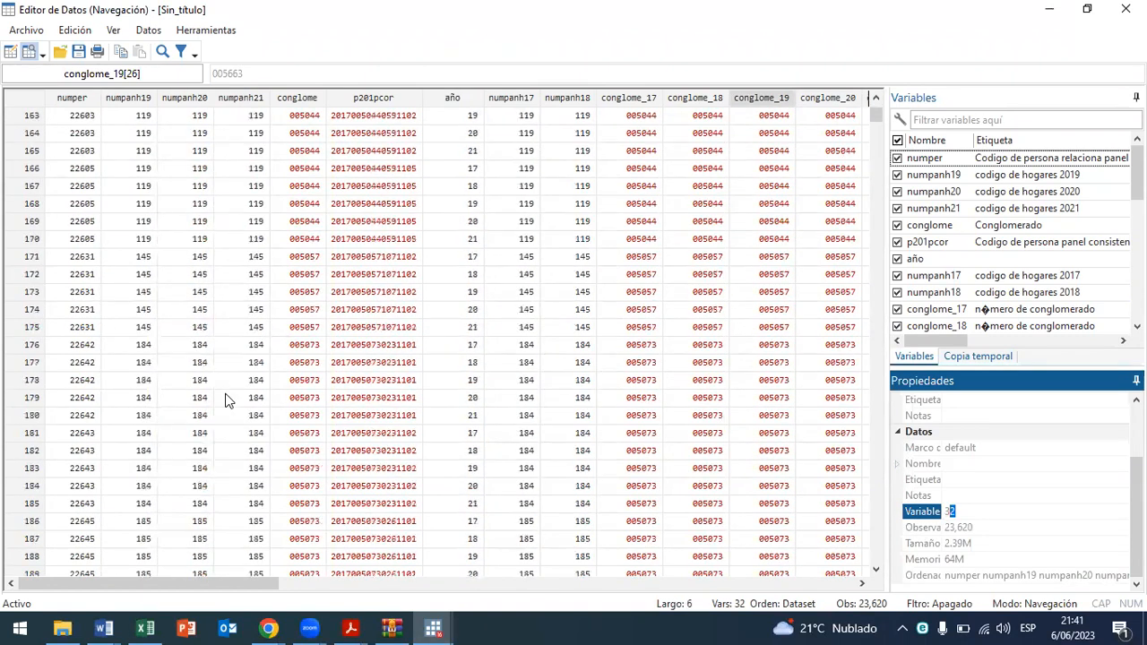
click(1125, 8)
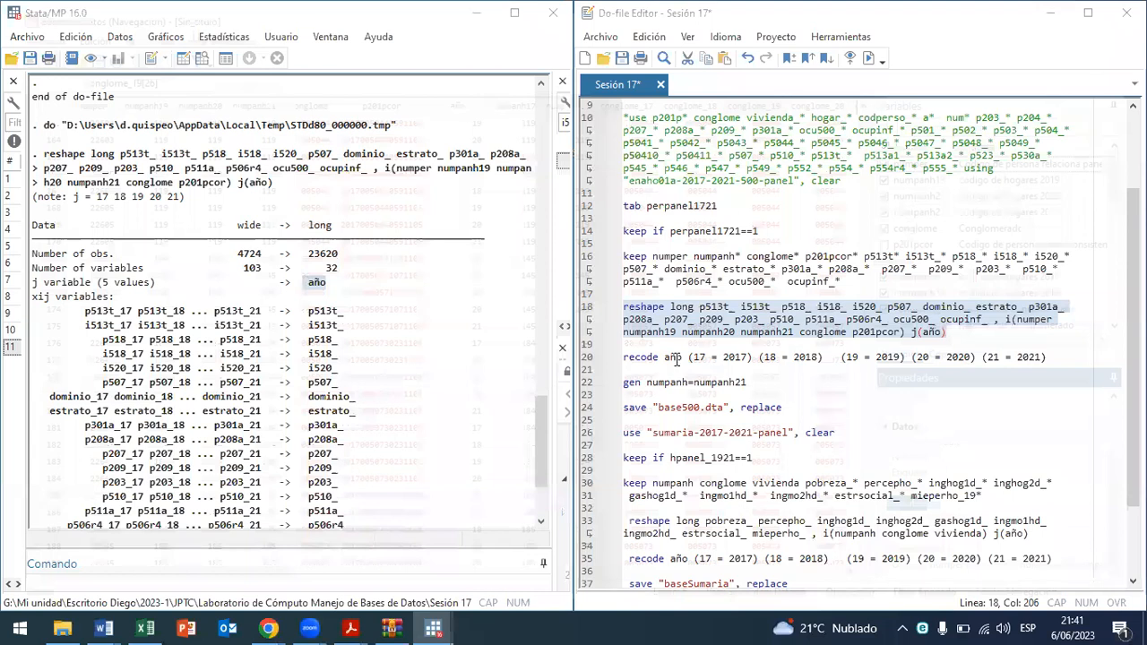
Step: Check año in the data browser and run the recode command that converts 17 through 21 to 2017 through 2021
click(1080, 350)
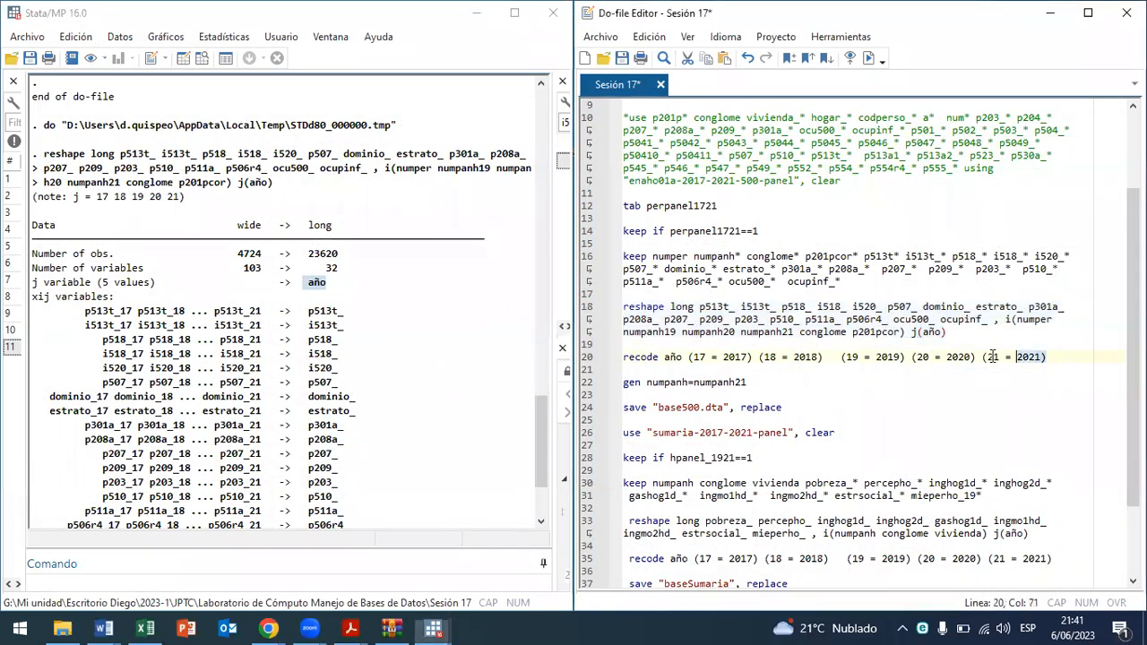
click(587, 357)
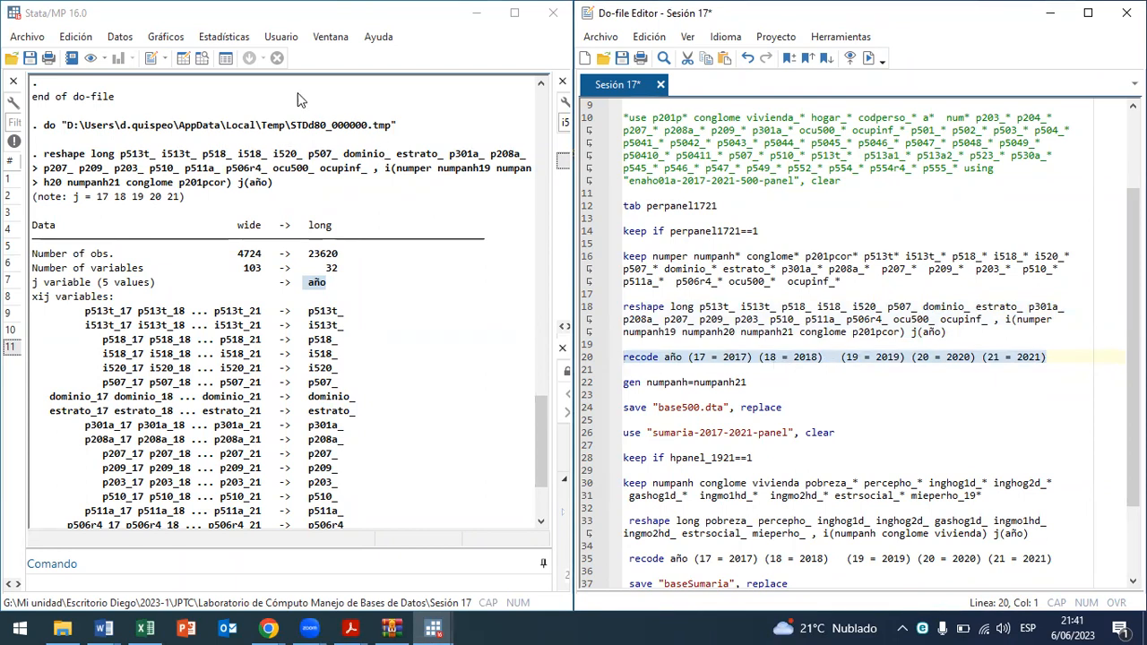
click(199, 57)
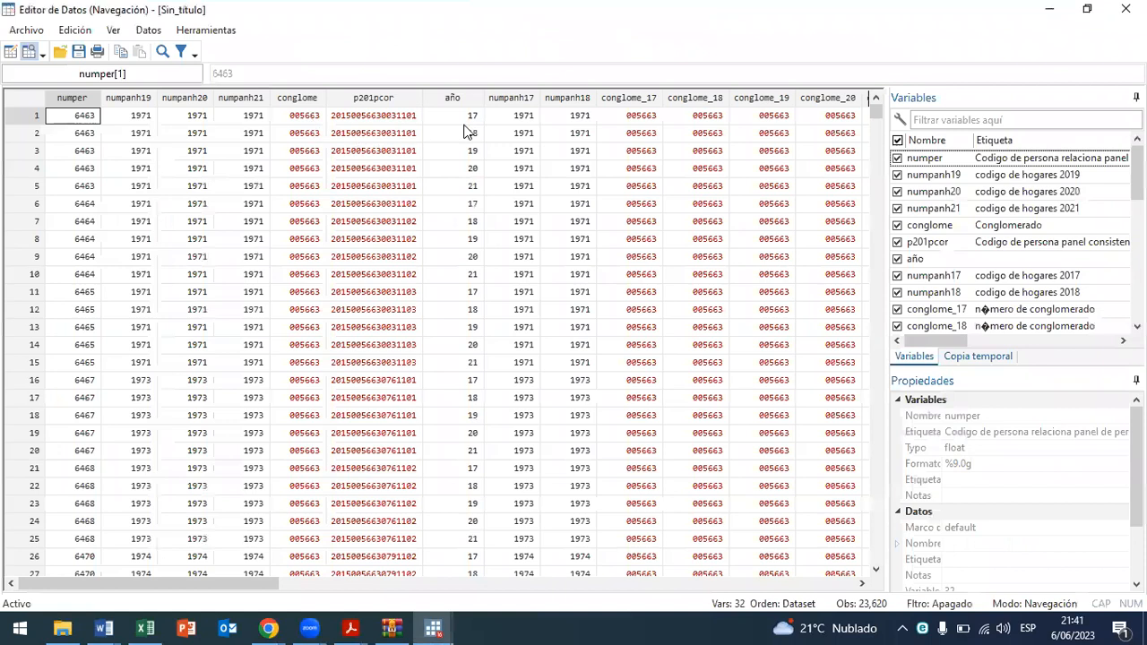
click(471, 117)
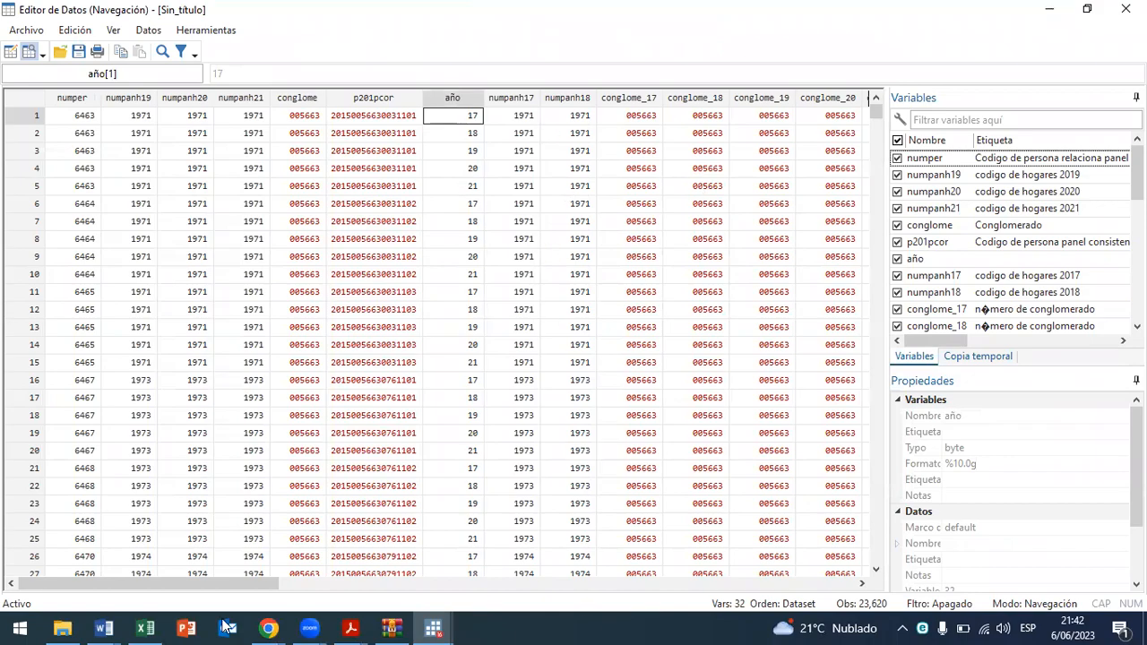
click(1125, 9)
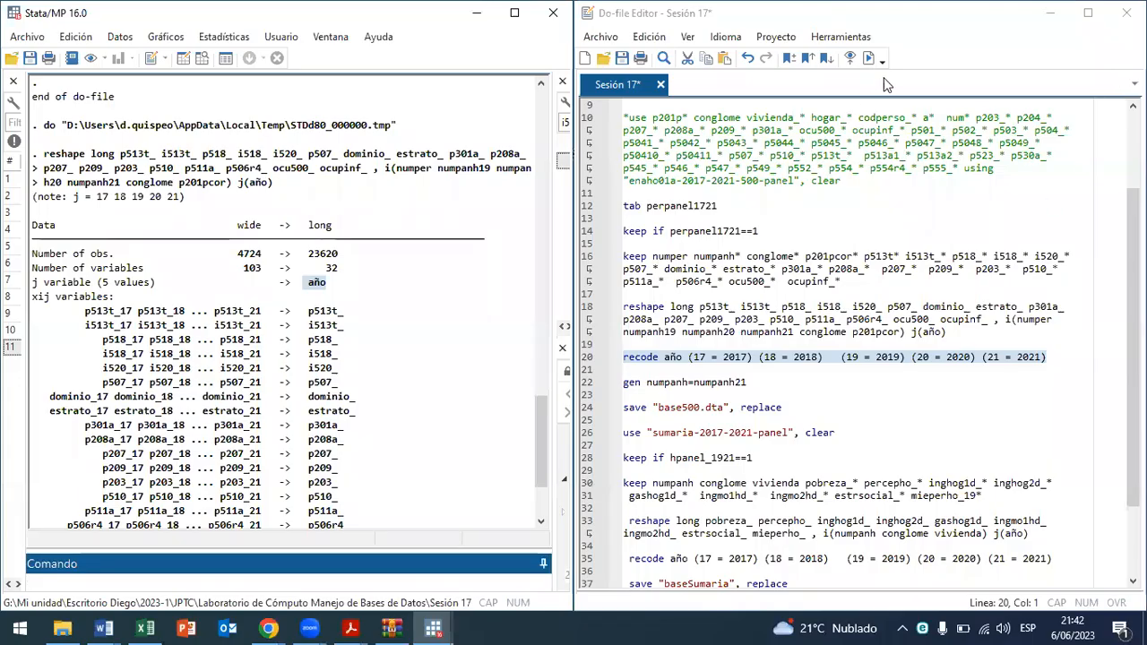
click(868, 58)
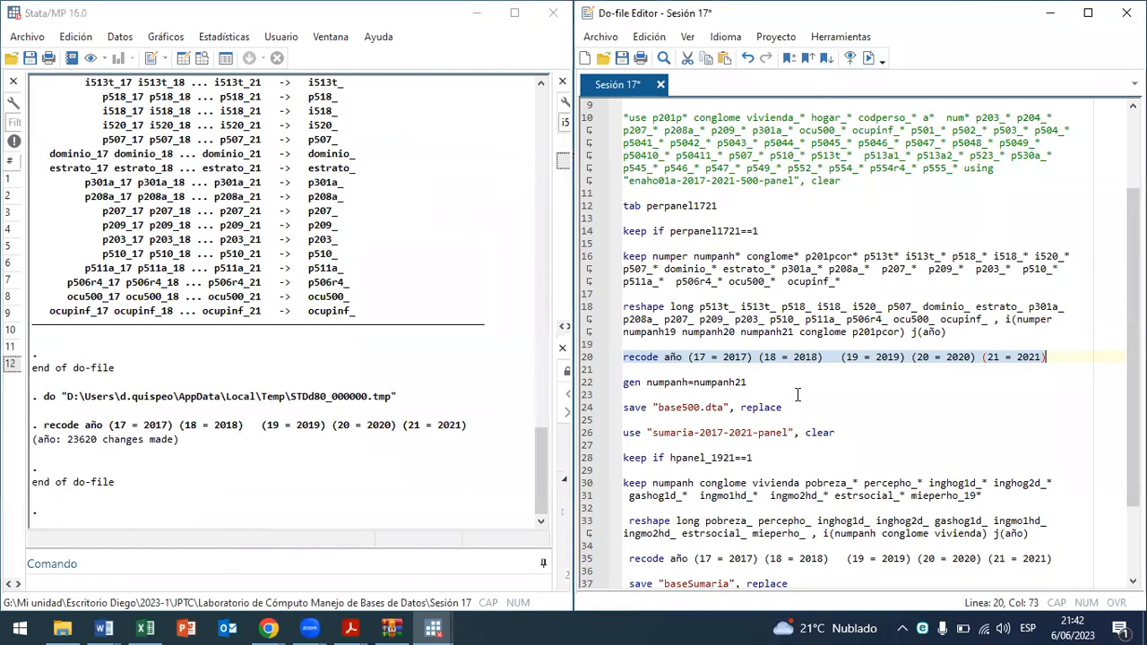
Step: Run the commands that generate numpanh from numpanh21 and save the dataset as base500.dta with replace
drag(625, 382, 766, 406)
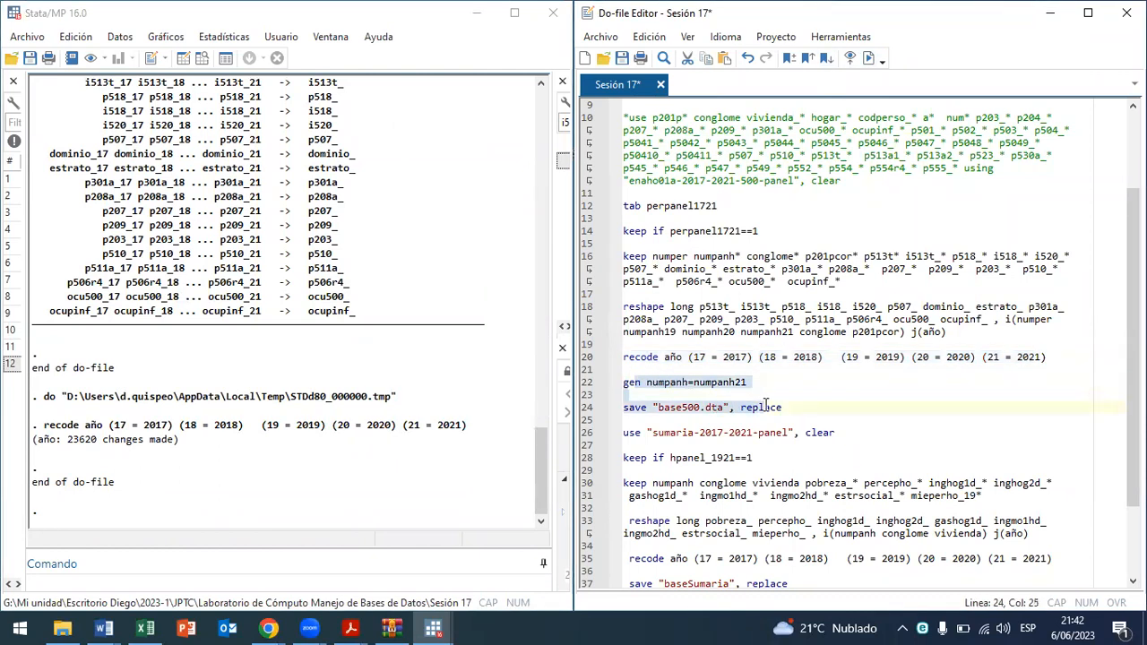
click(869, 58)
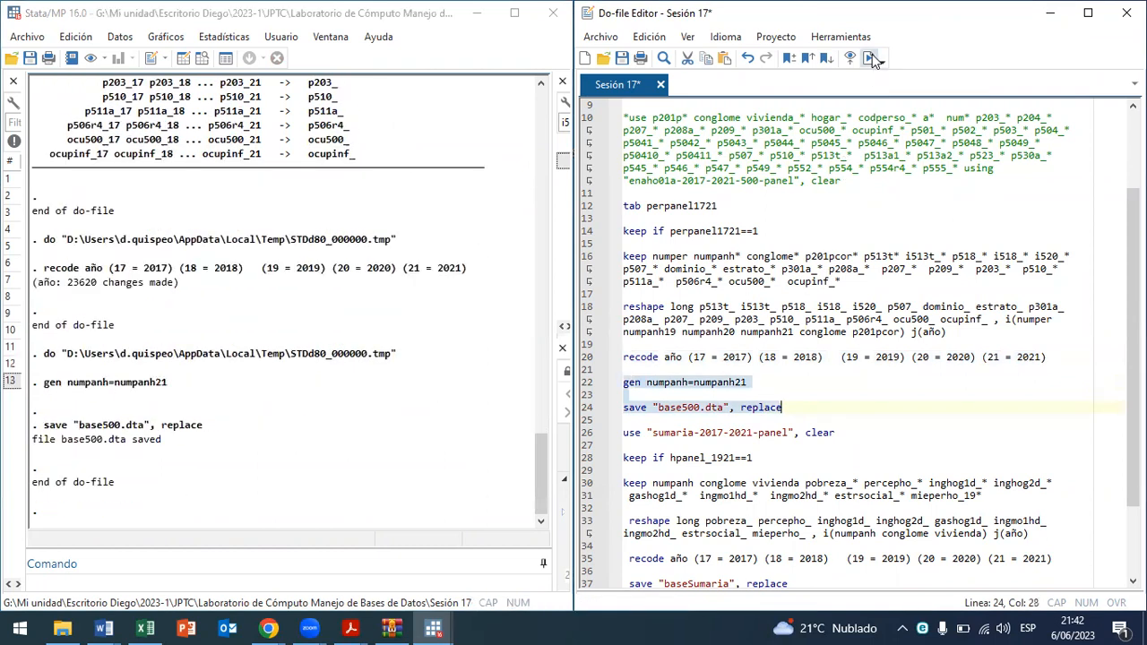
key(shift+End)
Step: Insert three blank lines in the do-file above the command that loads "sumaria-2017-2021-panel"
scroll(855, 368, down, 3)
click(635, 330)
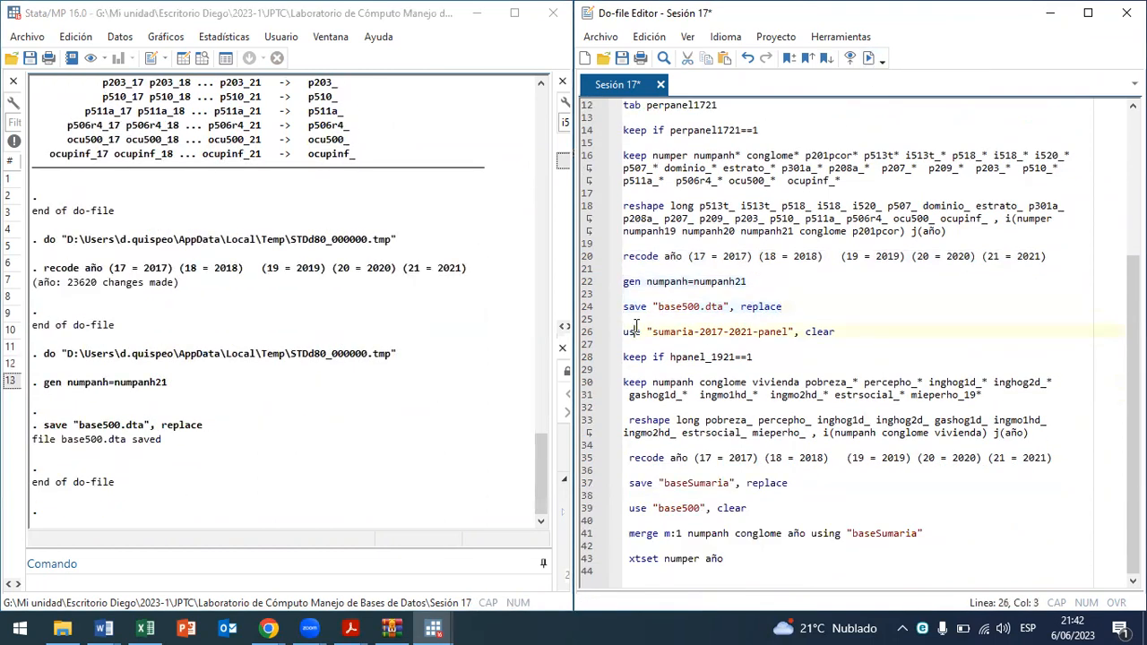
key(Up)
key(Return)
key(Return)
key(Return)
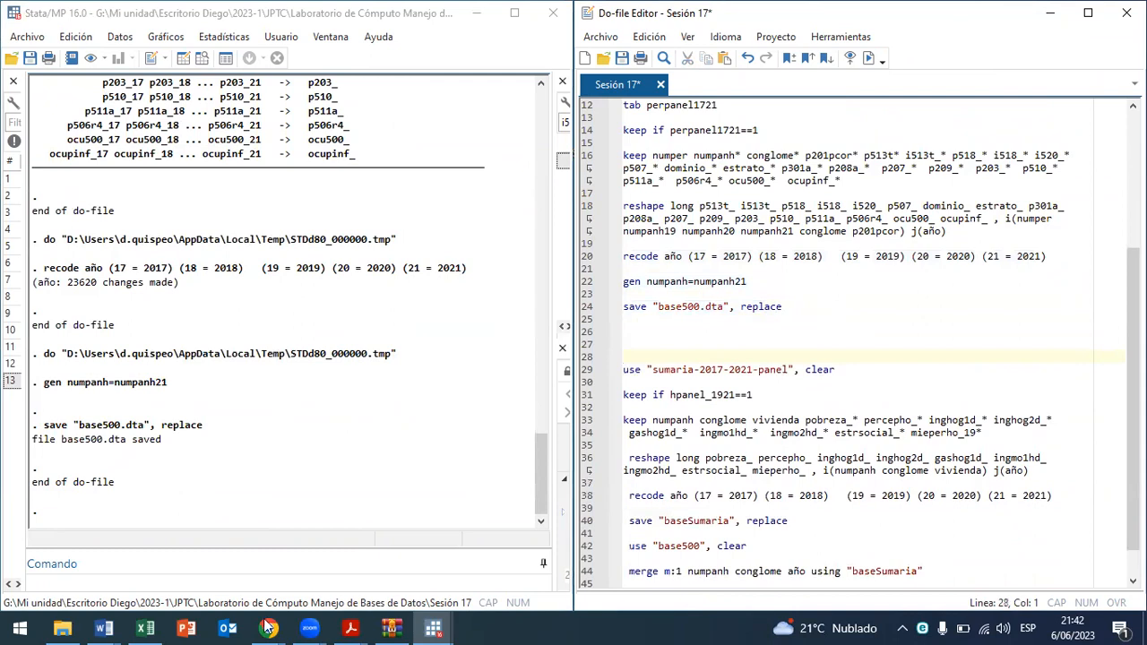
Step: Switch to the INEI Microdatos page in Chrome, download the Stata ZIP of module 1478 (Sumarias) into Sesión 17, and return to Stata
mouse_move(266, 627)
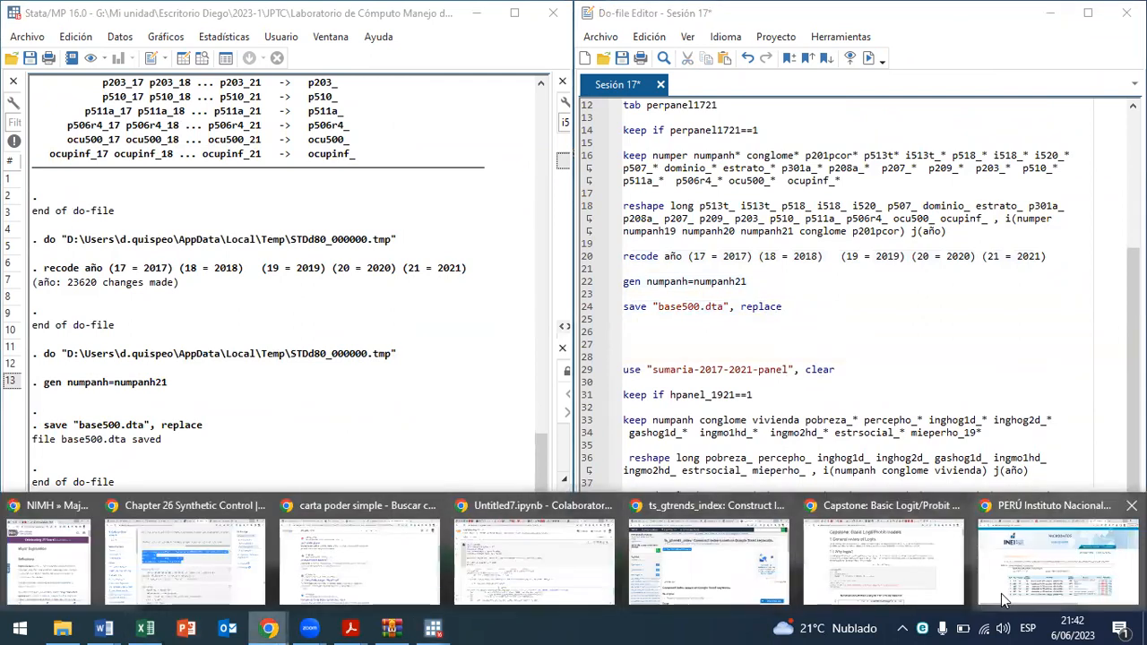
click(970, 540)
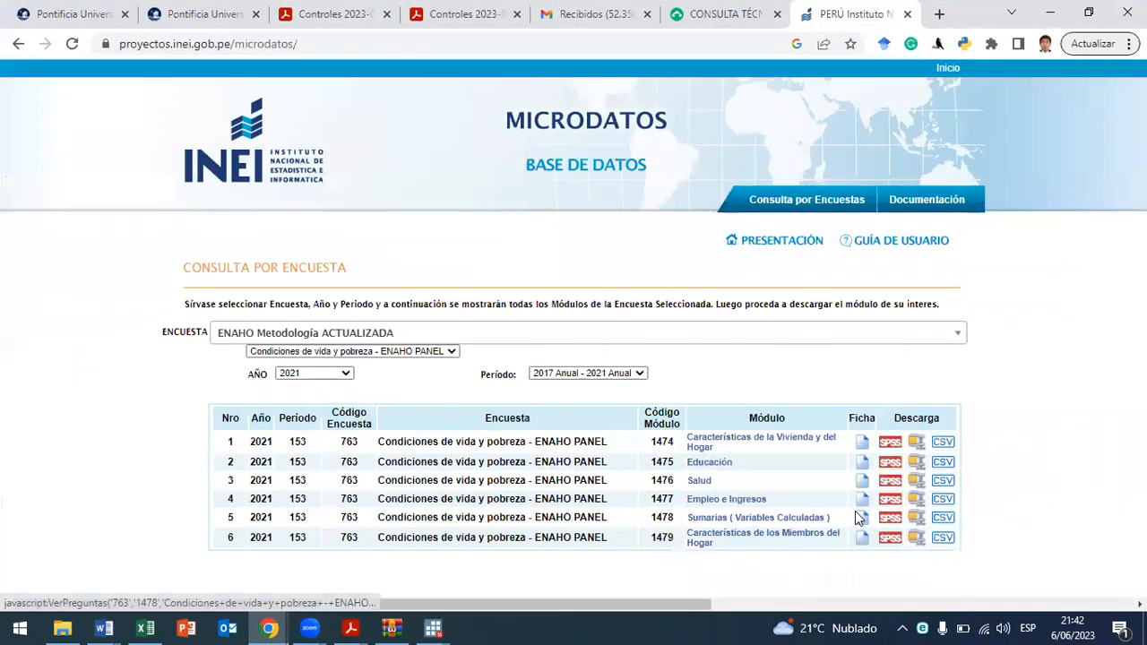
click(918, 524)
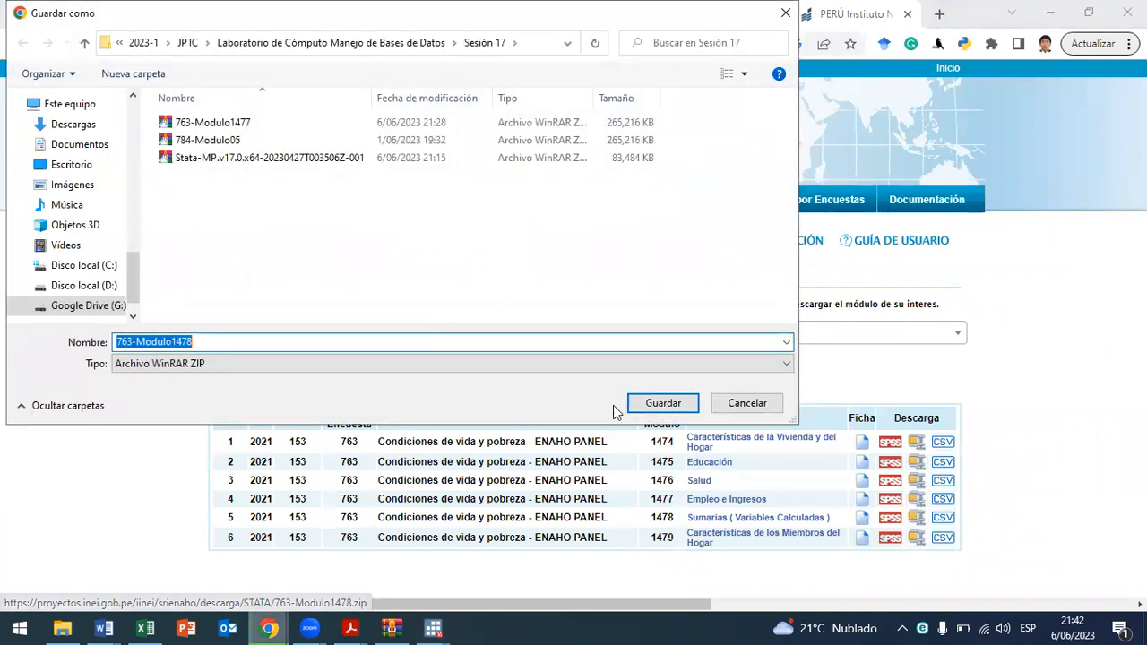
click(659, 405)
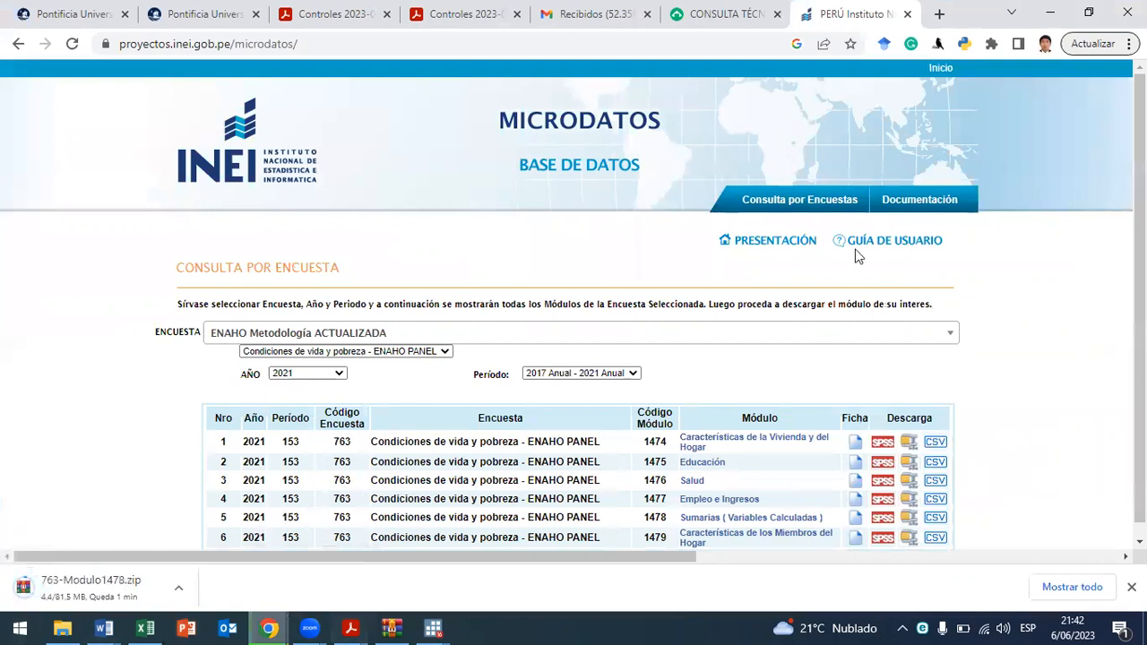
click(1048, 12)
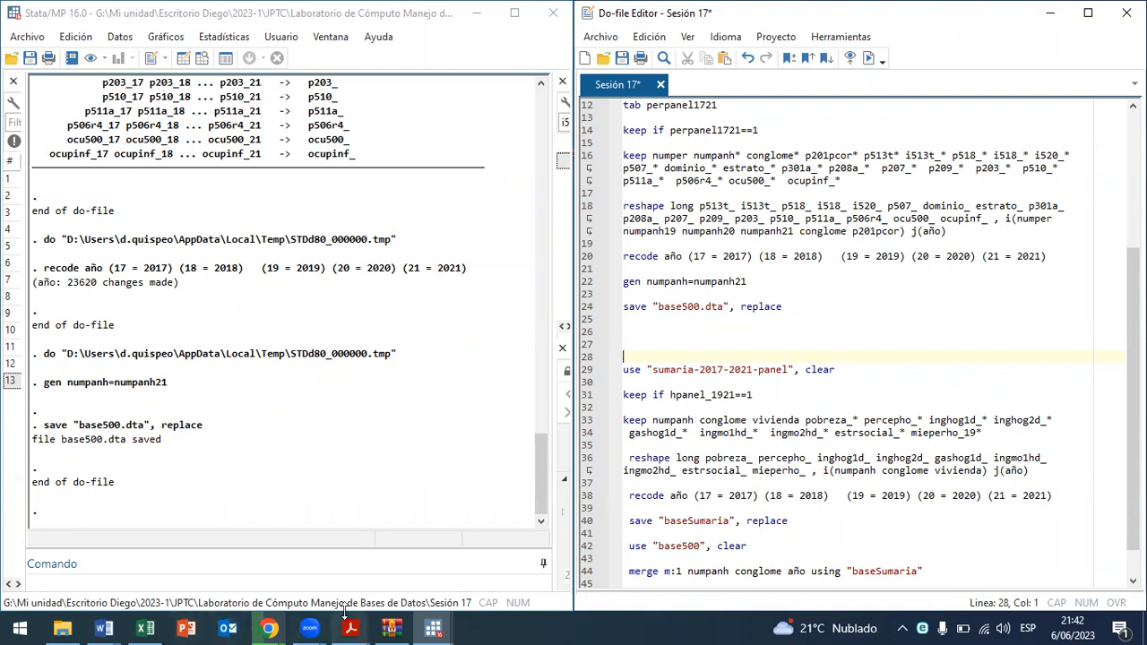
Step: Change the sumaria section's keep condition in the do-file to hpanel_1721==1
scroll(847, 419, down, 1)
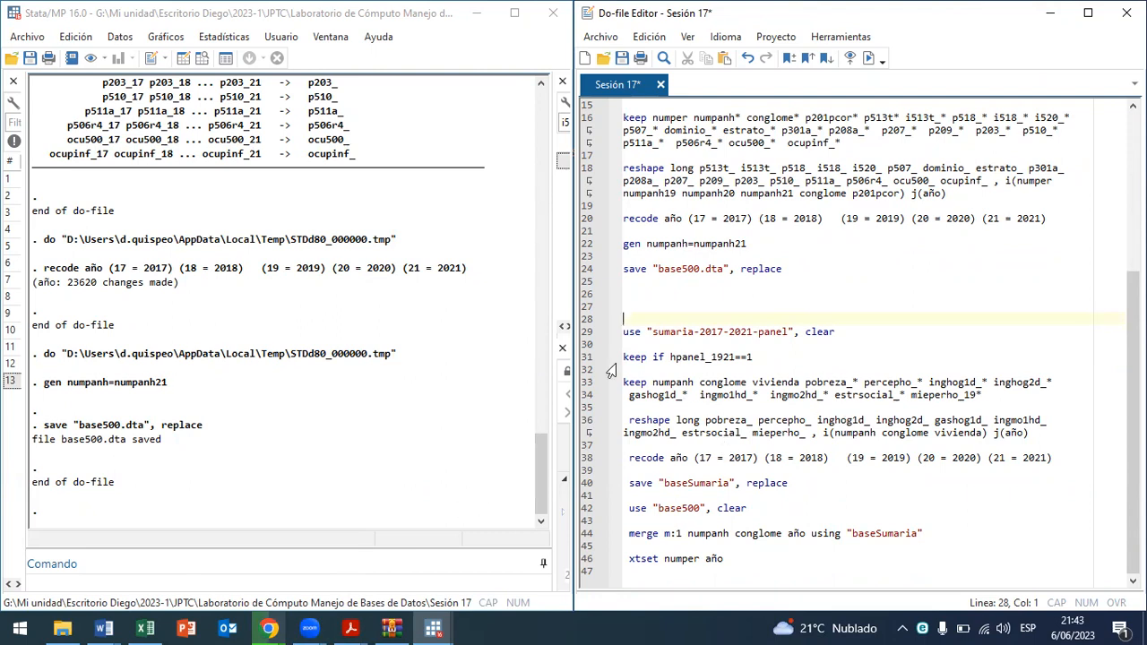
drag(772, 345, 752, 359)
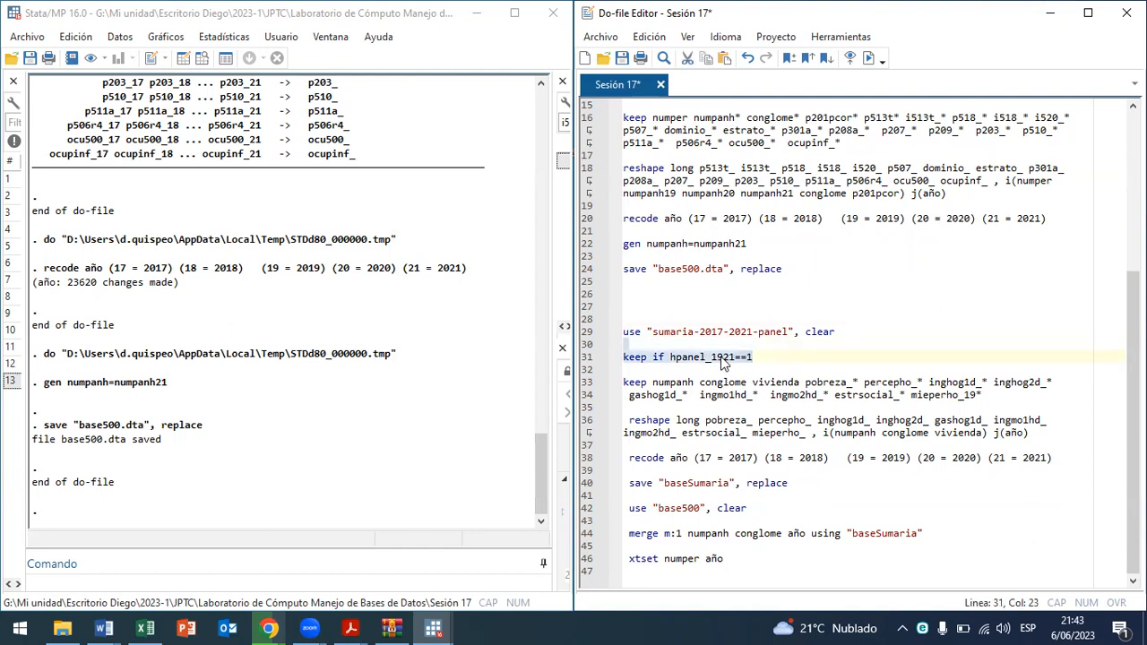
click(712, 358)
key(BackSpace)
key(BackSpace)
text(17)
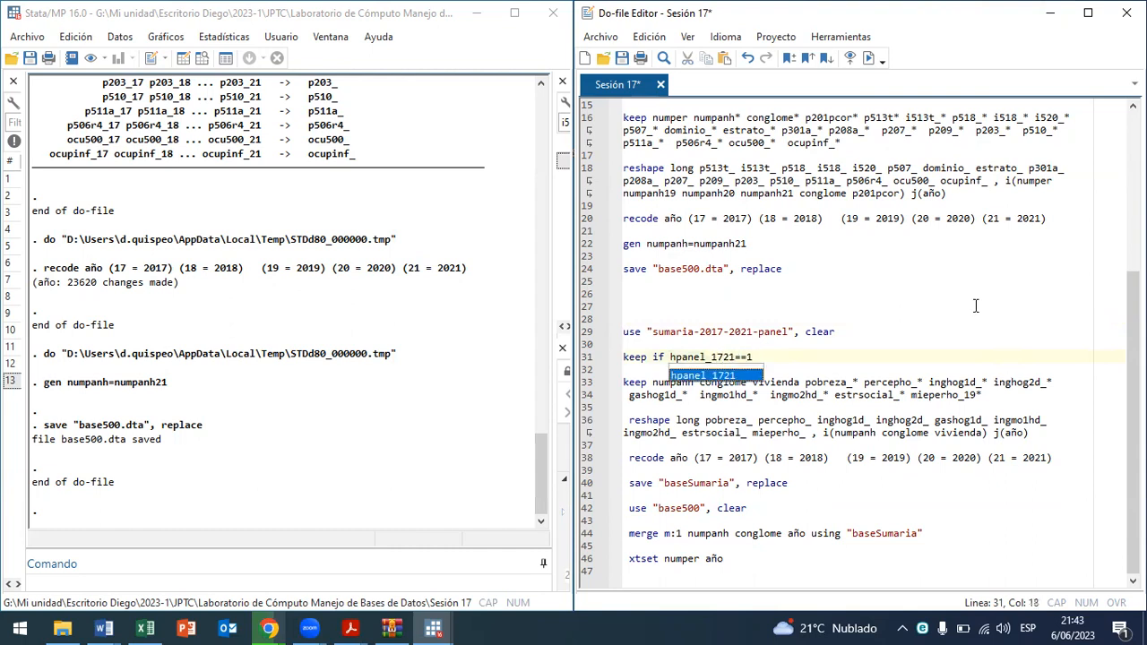
click(717, 357)
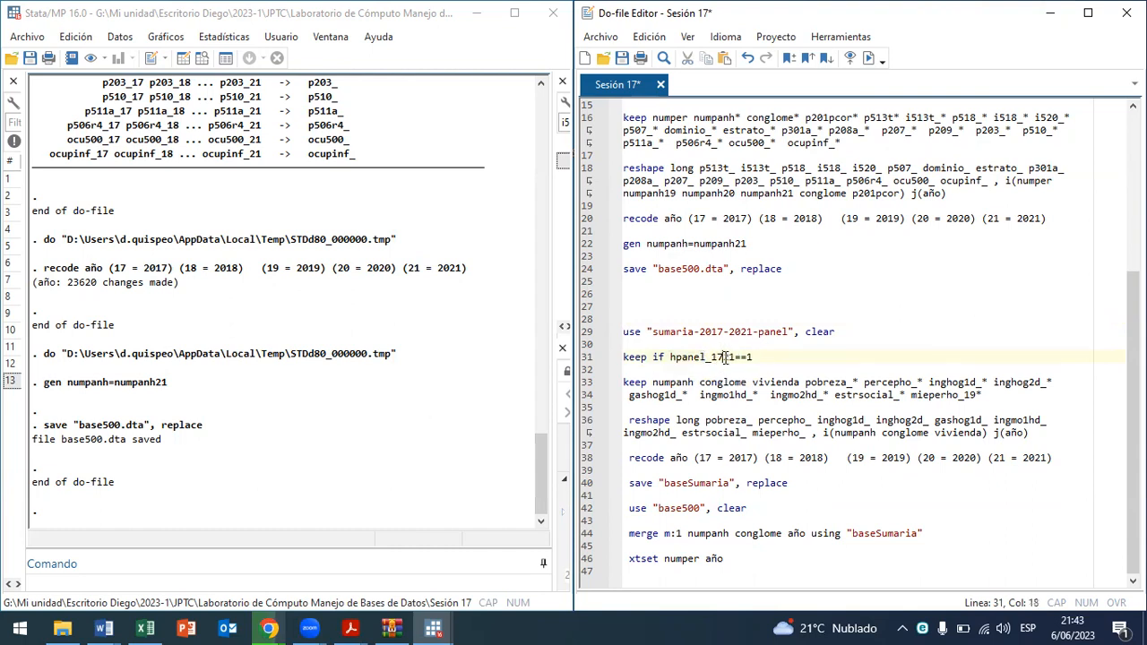
drag(714, 357, 725, 356)
Step: Review the sumaria section's keep and reshape long commands in the do-file, including the stub variables and the i() and j() options
drag(631, 381, 1004, 397)
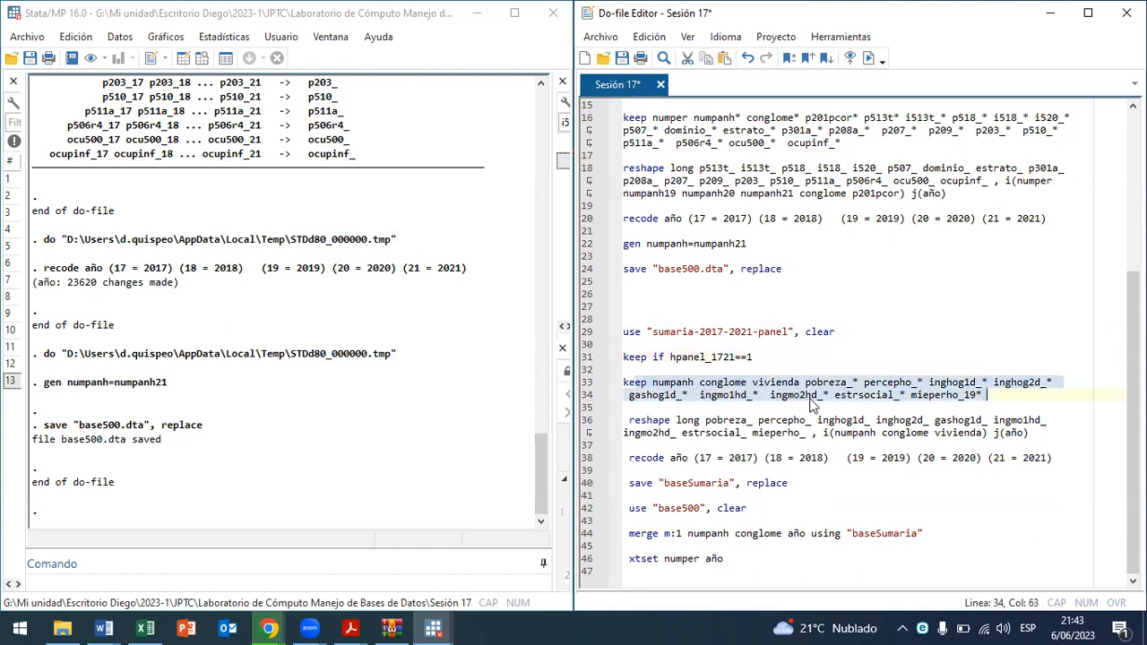
drag(630, 419, 672, 419)
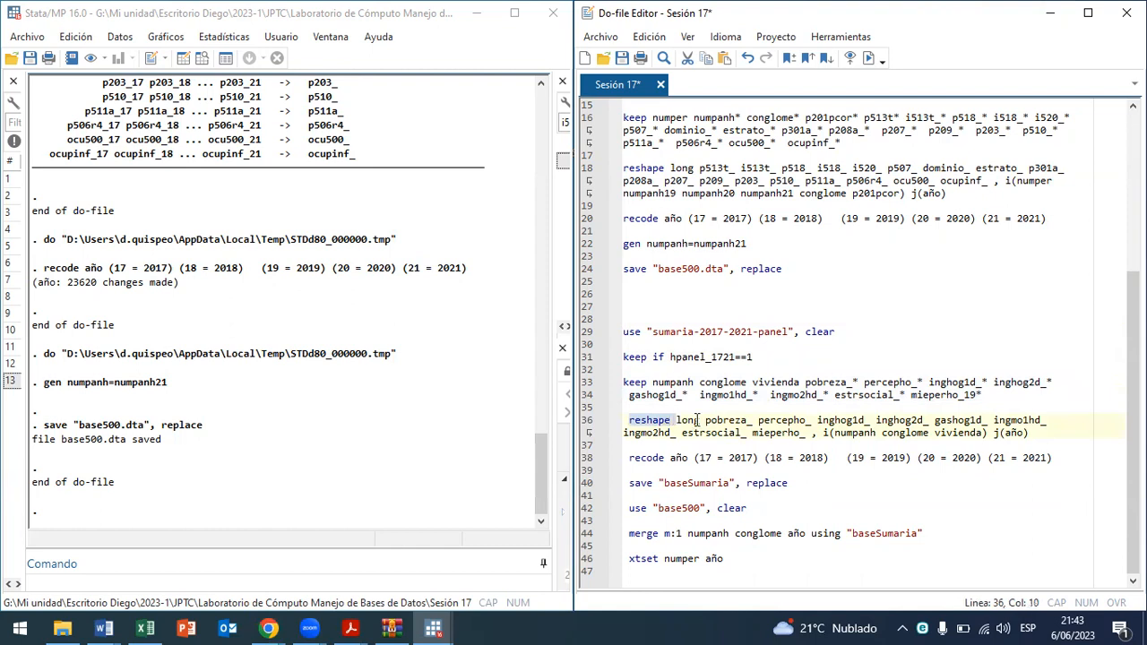
click(683, 419)
drag(706, 419, 1047, 419)
drag(972, 429, 793, 432)
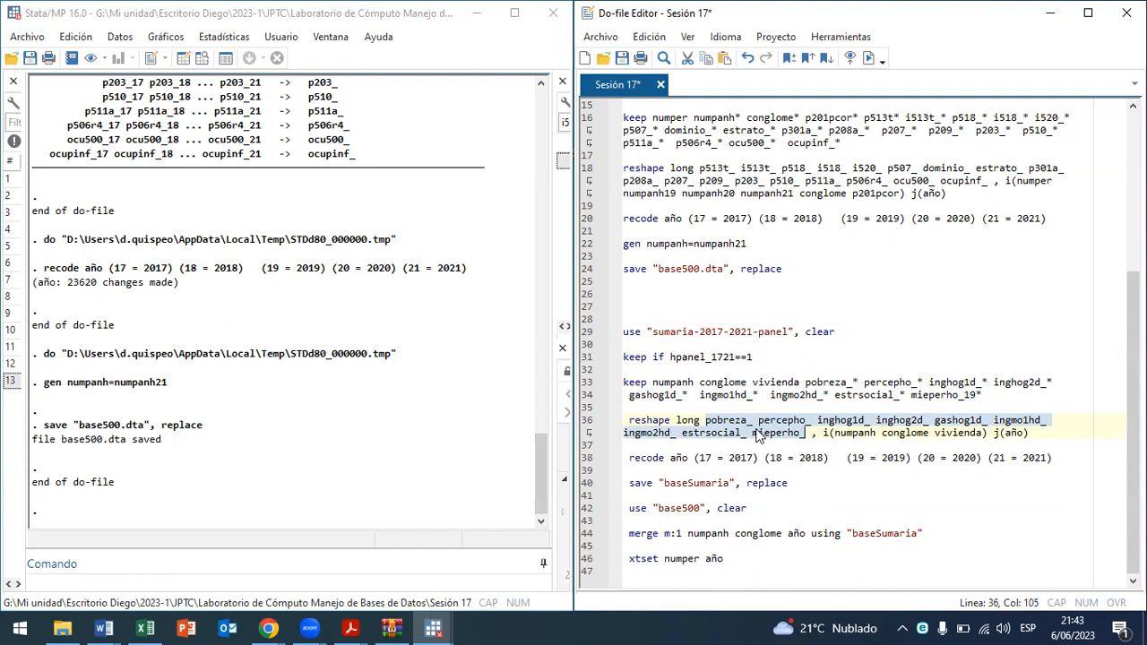
click(1005, 433)
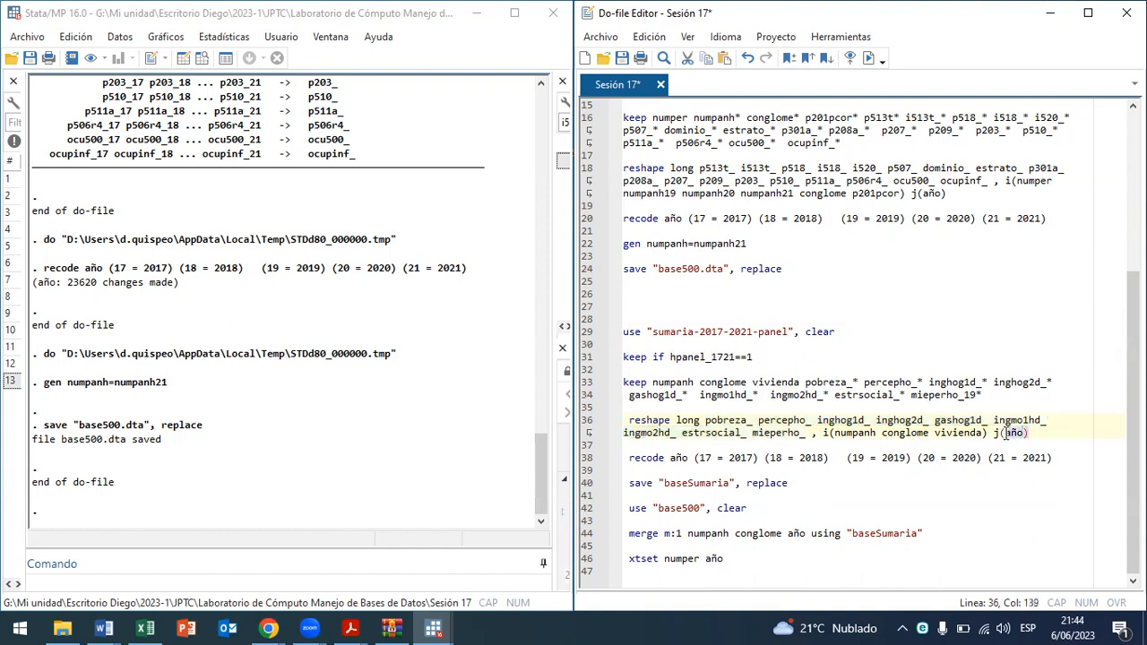
drag(984, 432, 835, 432)
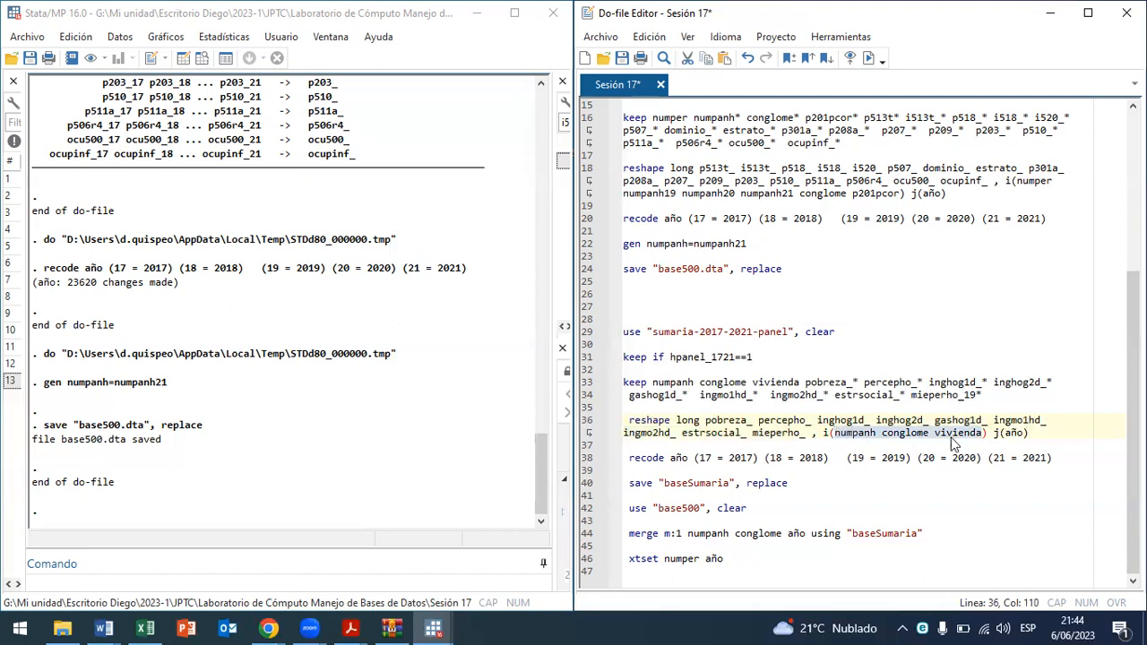
click(849, 432)
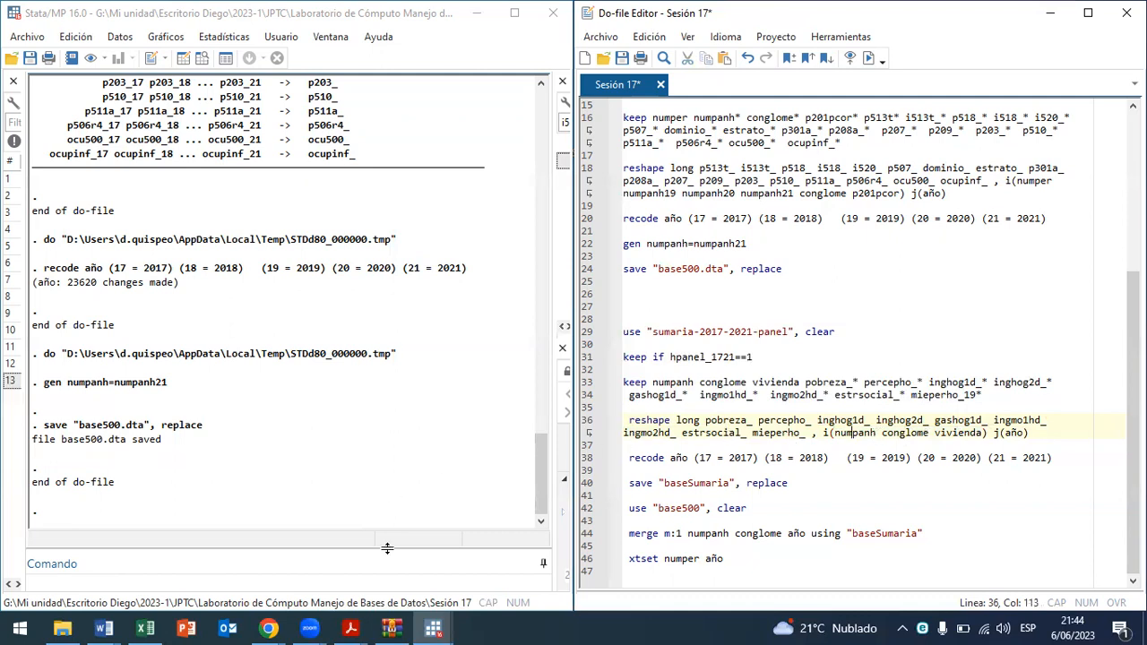
Step: Switch to the module 1478 archive in WinRAR and extract sumaria-2017-2021-panel.dta into the Sesión 17 folder
click(64, 628)
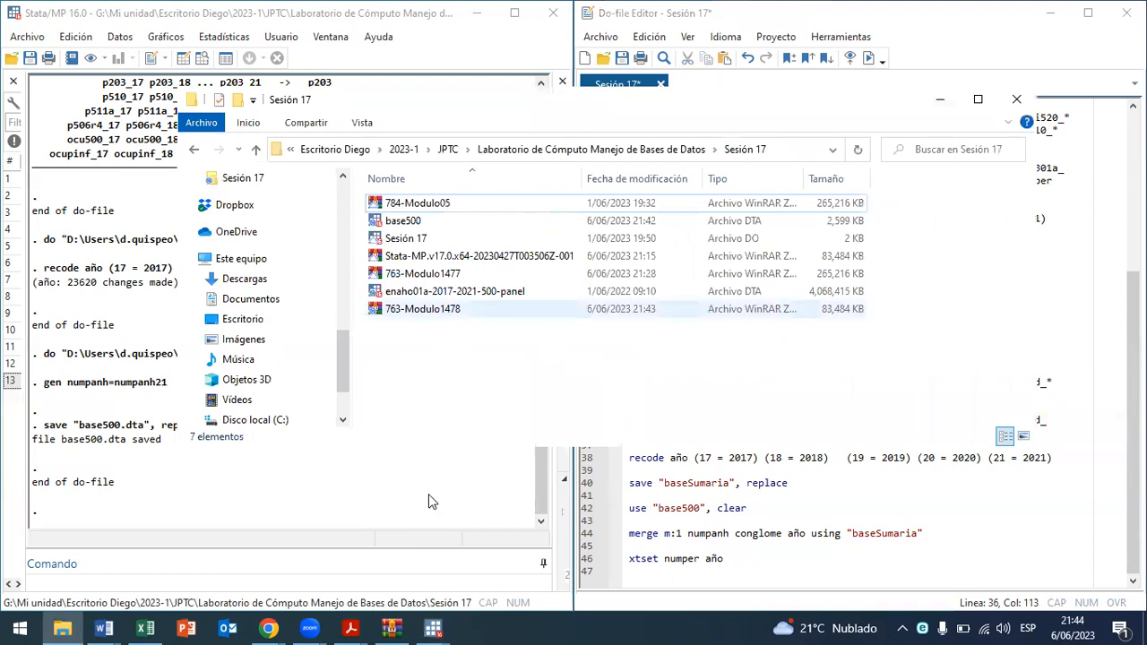
click(402, 627)
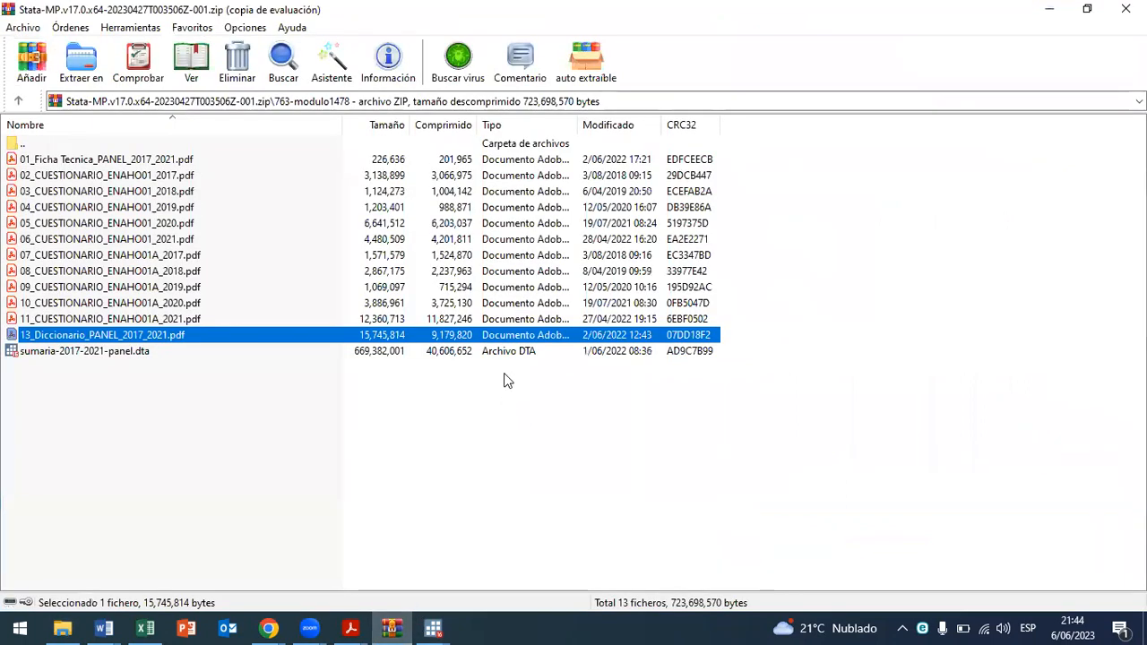
double_click(488, 7)
drag(681, 396, 548, 394)
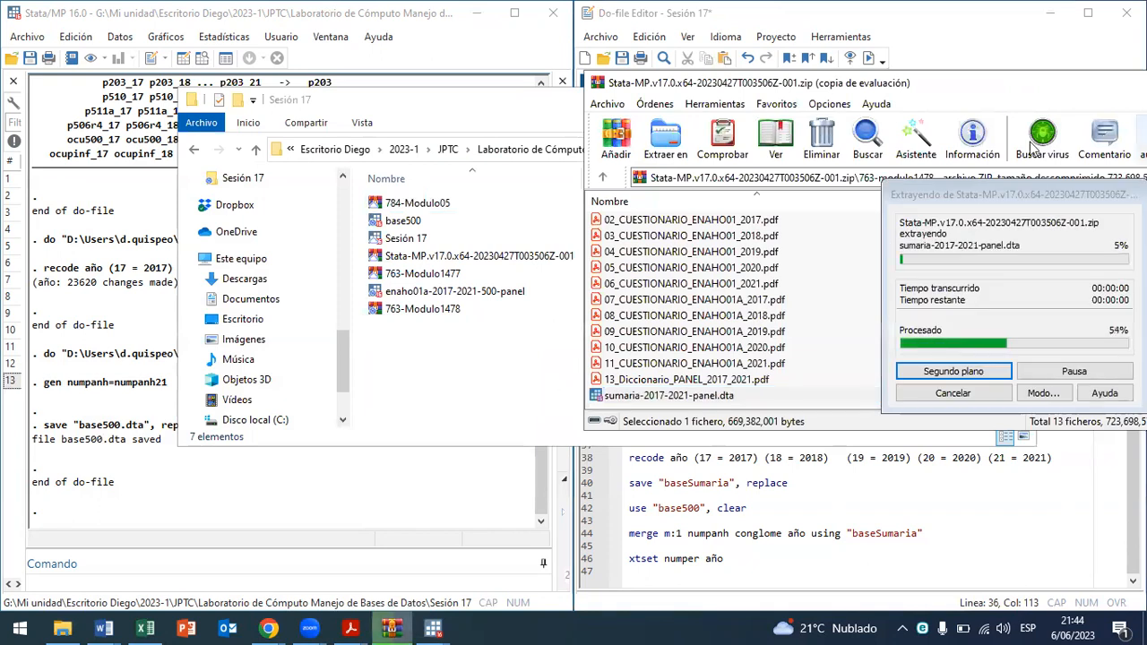
Step: Return to Stata and run the do-file command that loads "sumaria-2017-2021-panel" with clear
click(852, 14)
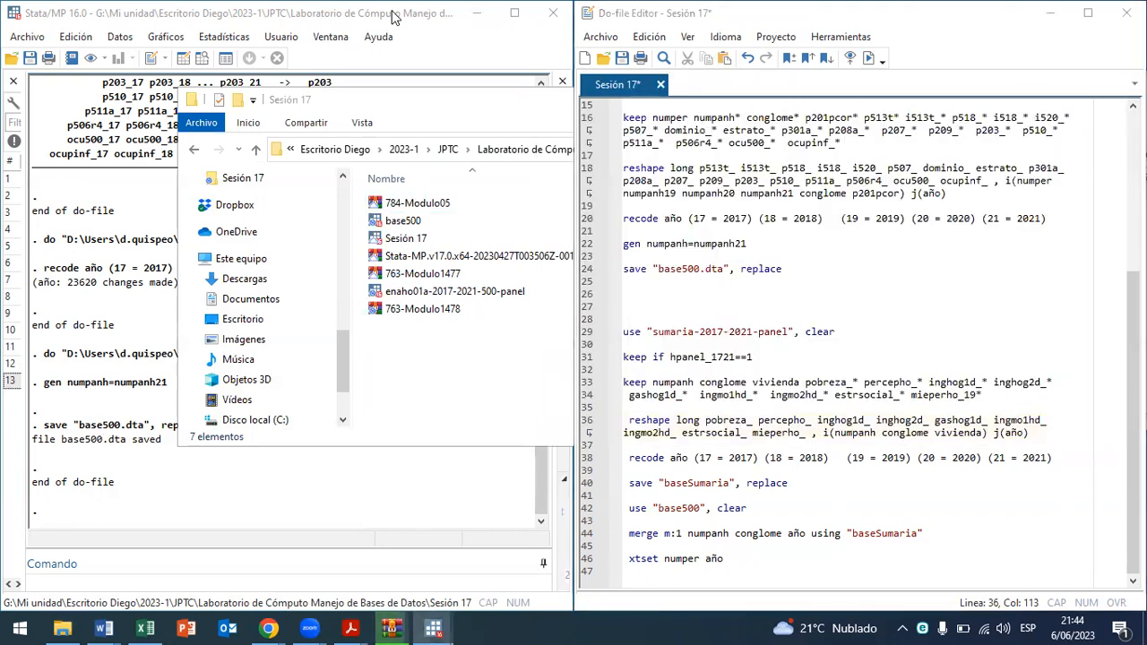
click(363, 20)
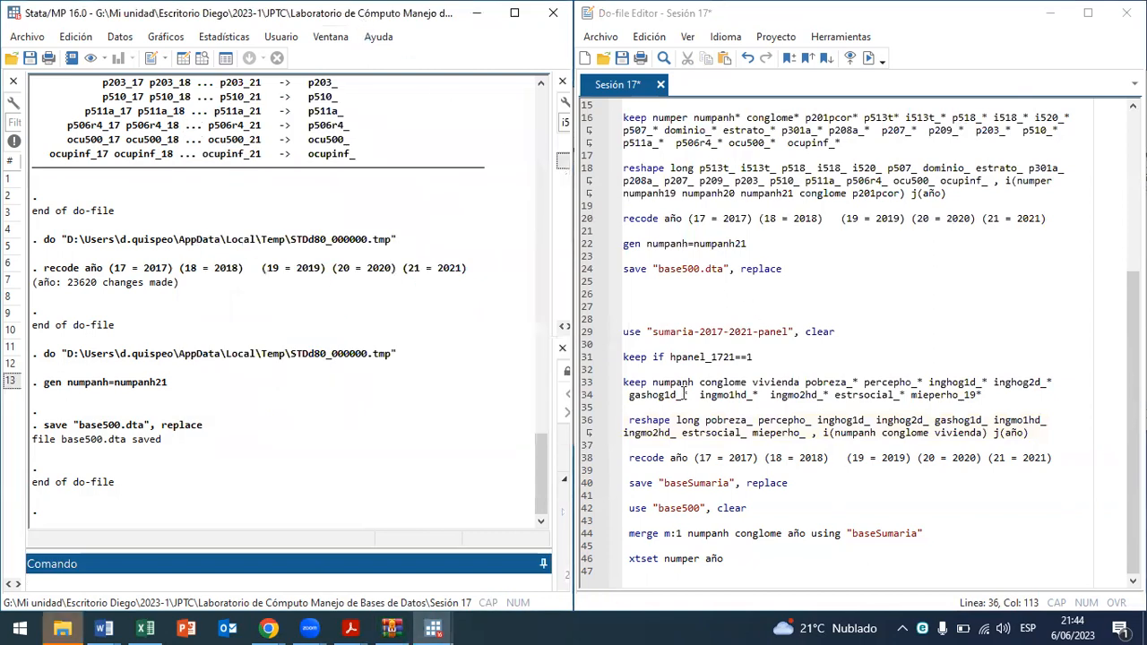
drag(675, 331, 623, 331)
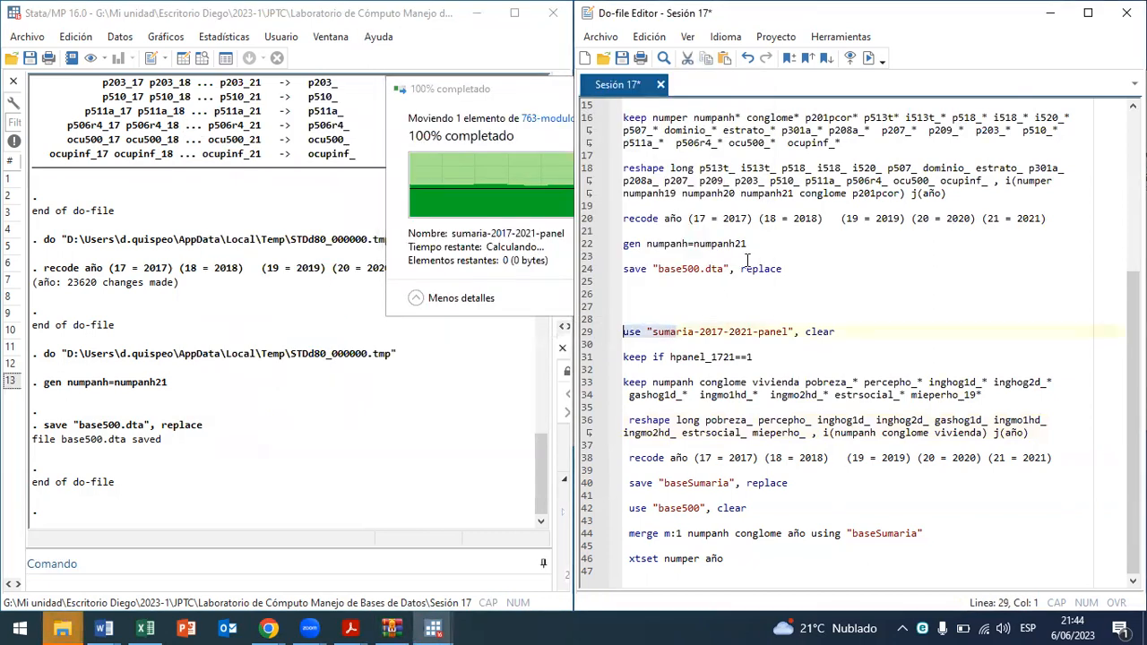
click(877, 59)
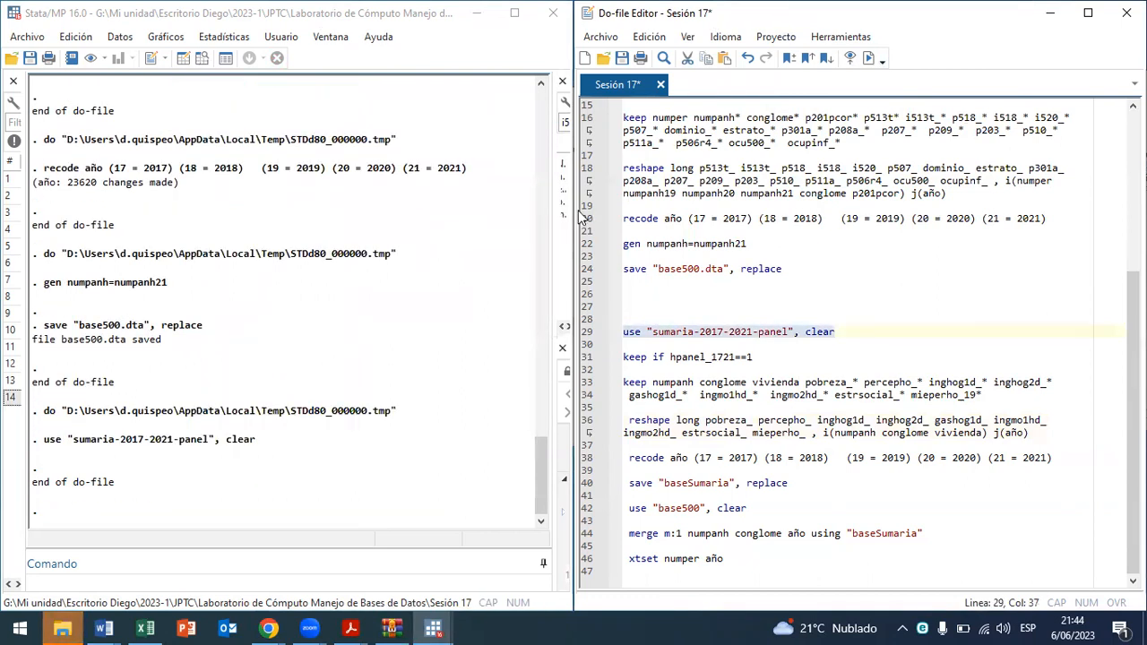
Step: Browse the loaded sumaria dataset and check its number of variables and observations, then place the data browser beside the do-file
click(202, 58)
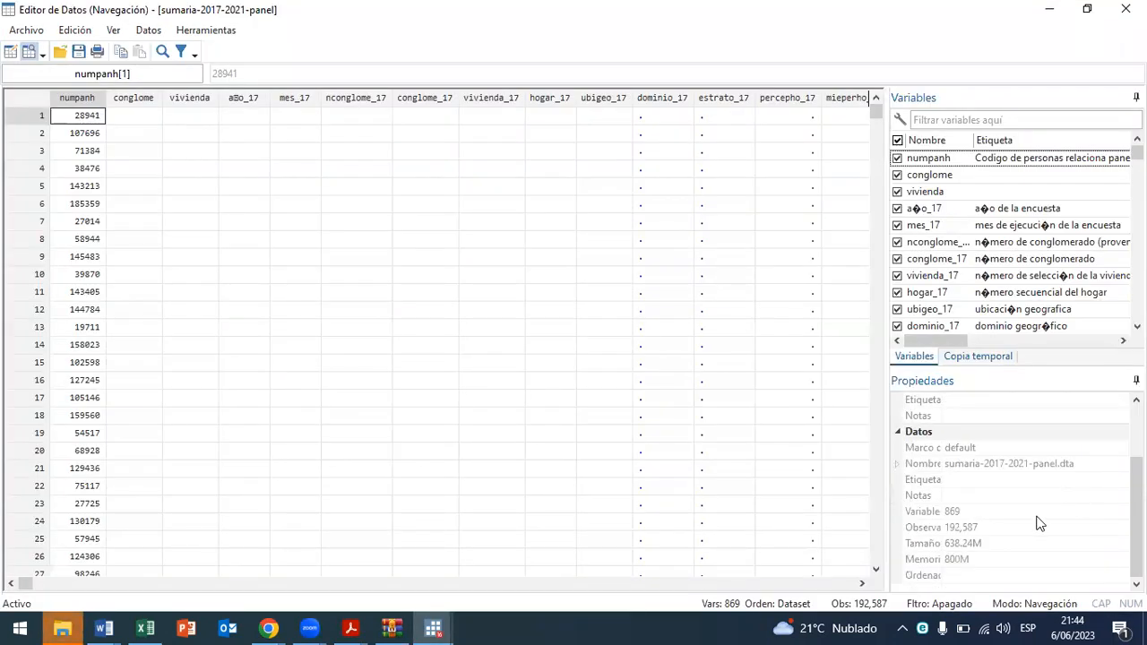
click(963, 512)
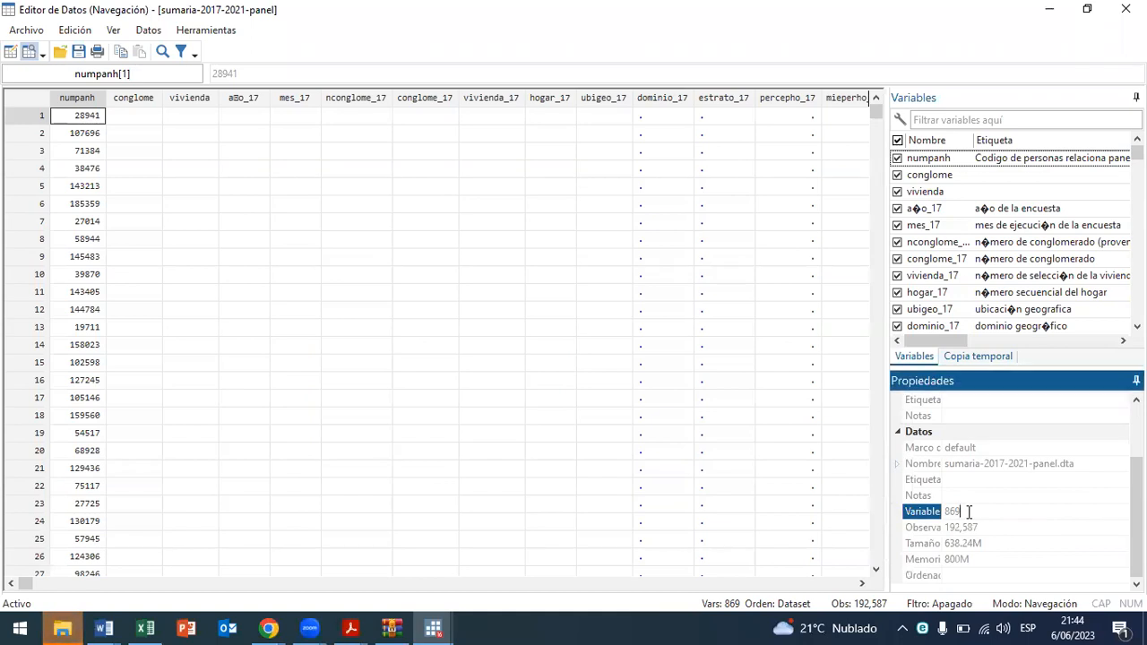
click(963, 529)
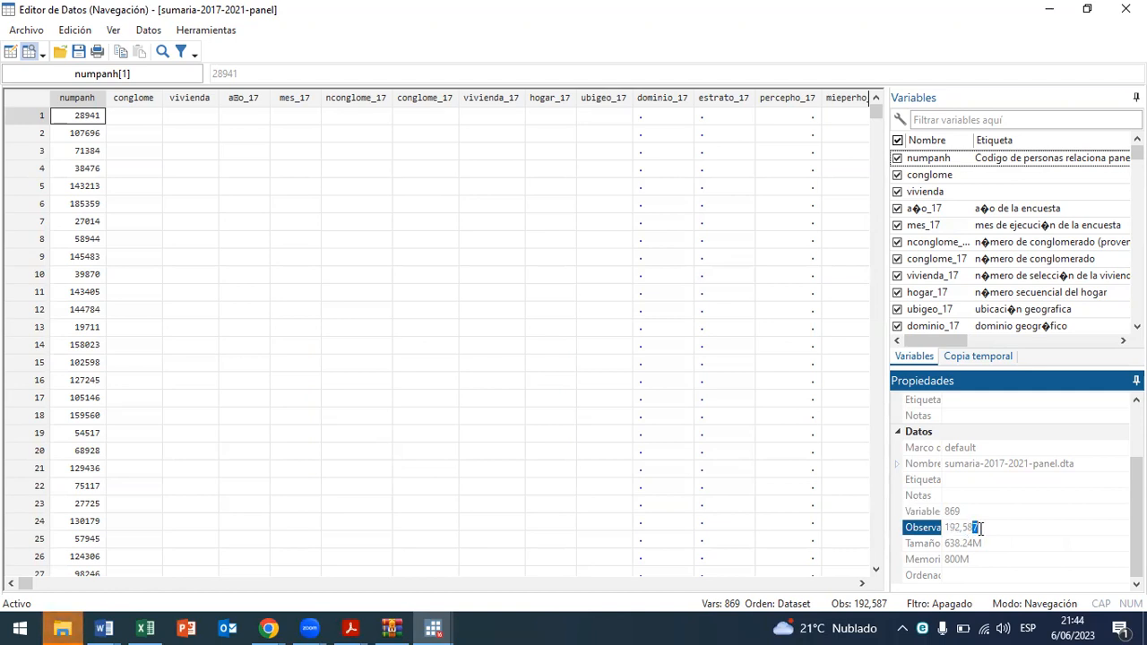
click(22, 205)
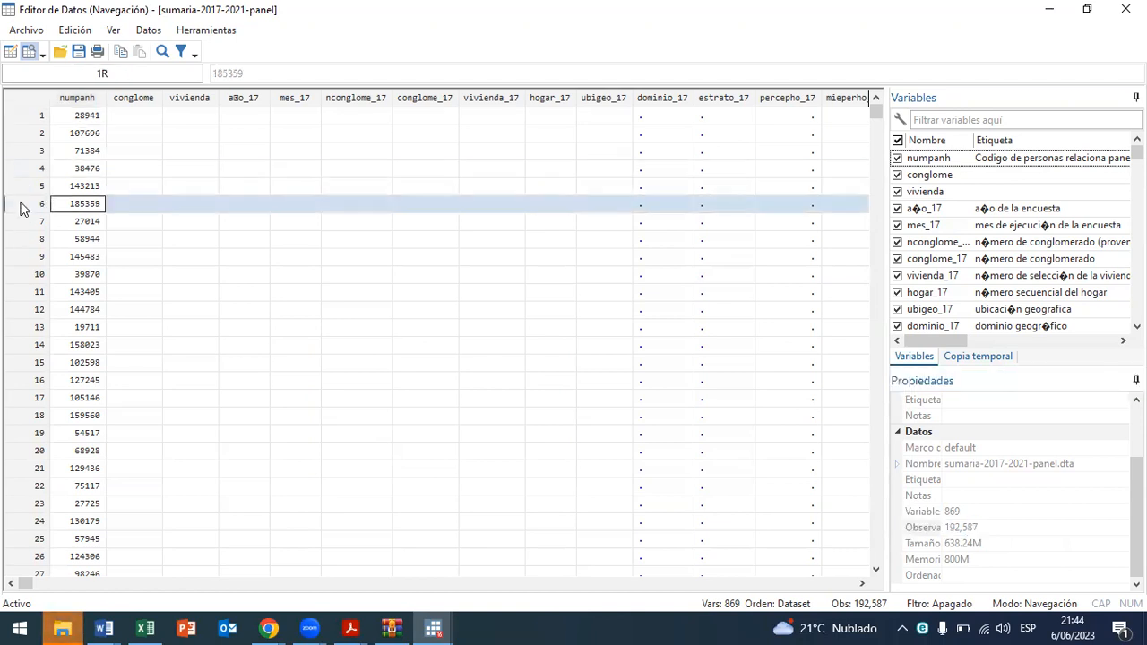
click(21, 273)
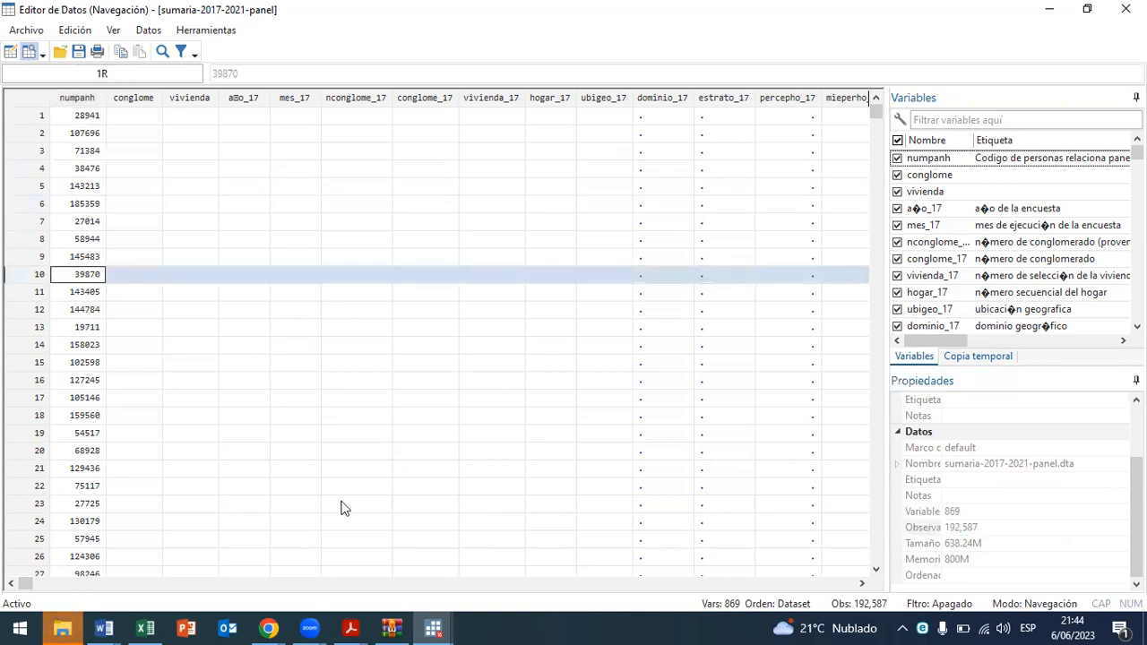
double_click(452, 11)
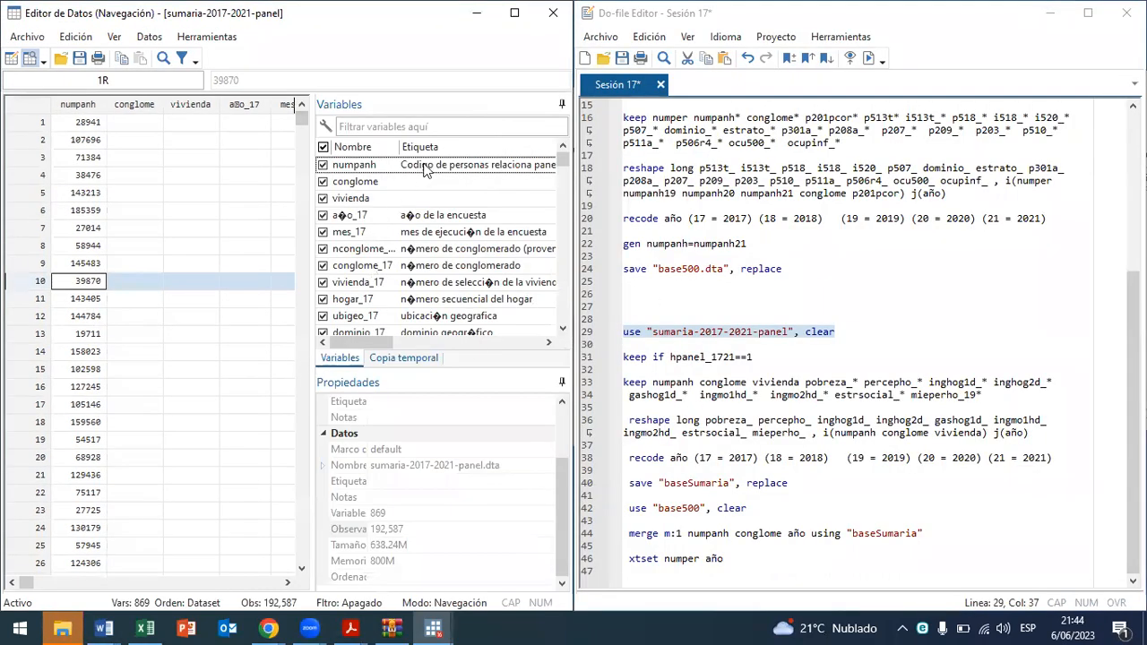
Step: Filter the data browser's variables by "hpanel" and compare the labels of hpanel_1721s and hpanel_1721
click(436, 125)
text(hpanel)
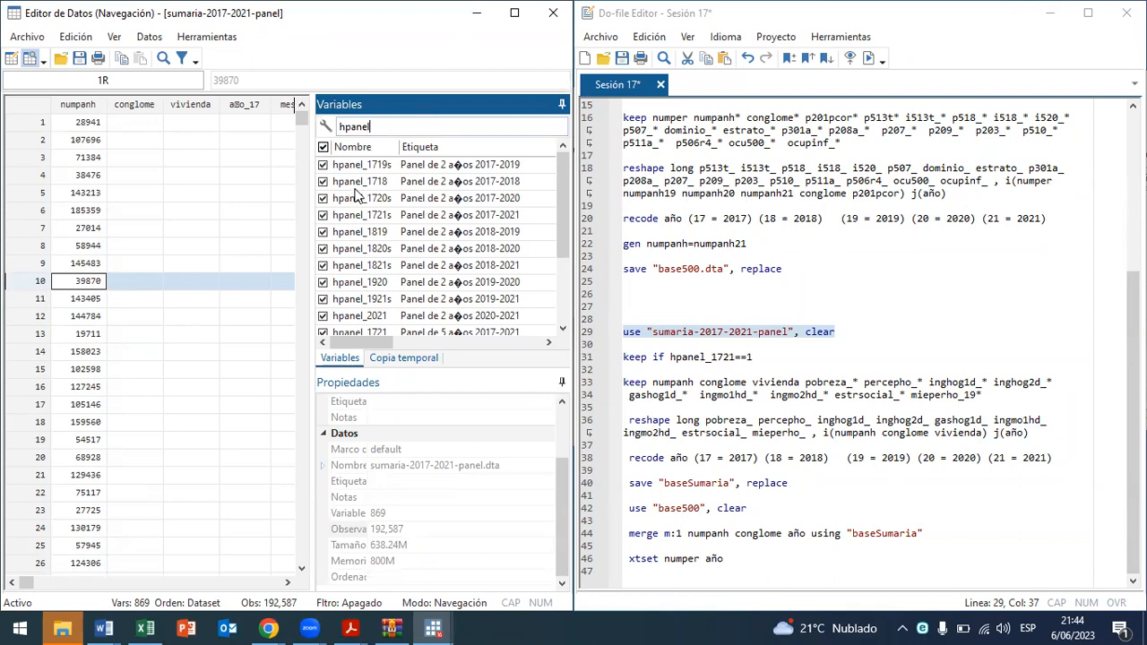
drag(565, 251, 561, 324)
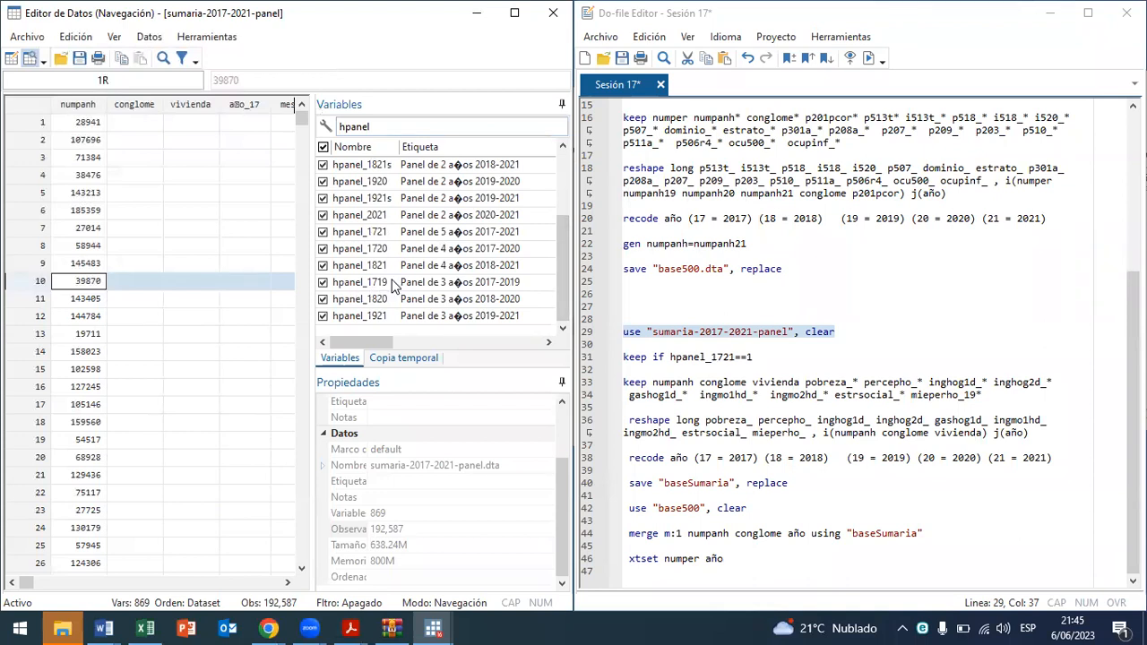
scroll(380, 255, up, 2)
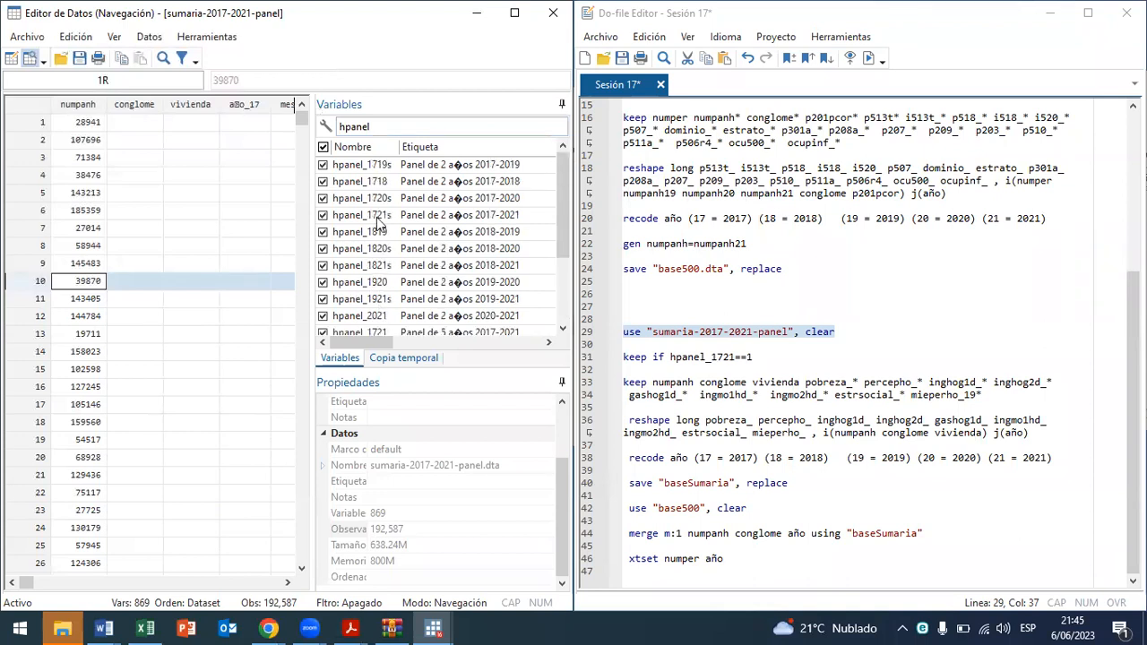
click(396, 216)
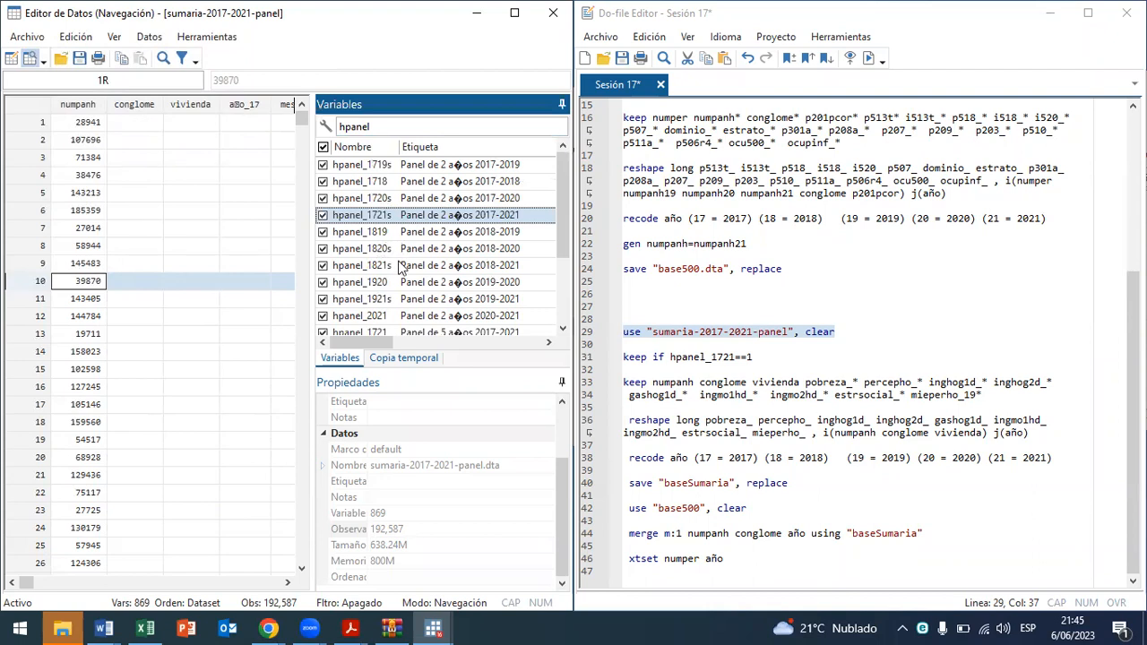
click(394, 329)
scroll(391, 319, down, 1)
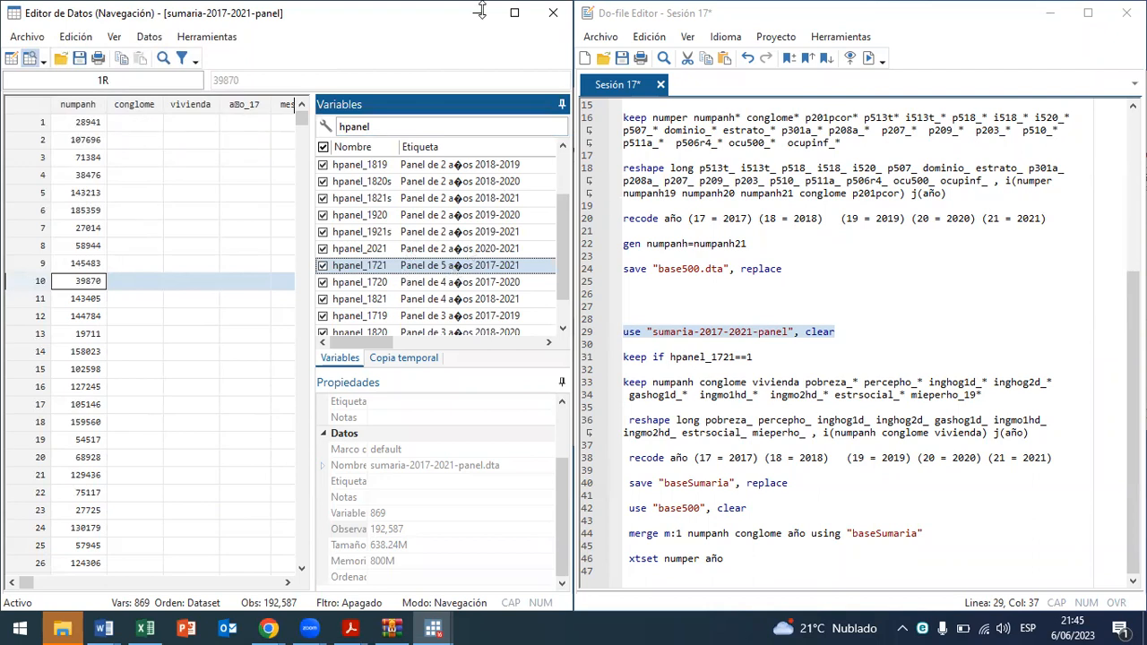
Step: Run keep if hpanel_1721==1 on the sumaria data and check the remaining observations in the dataset properties
drag(755, 357, 614, 359)
click(867, 58)
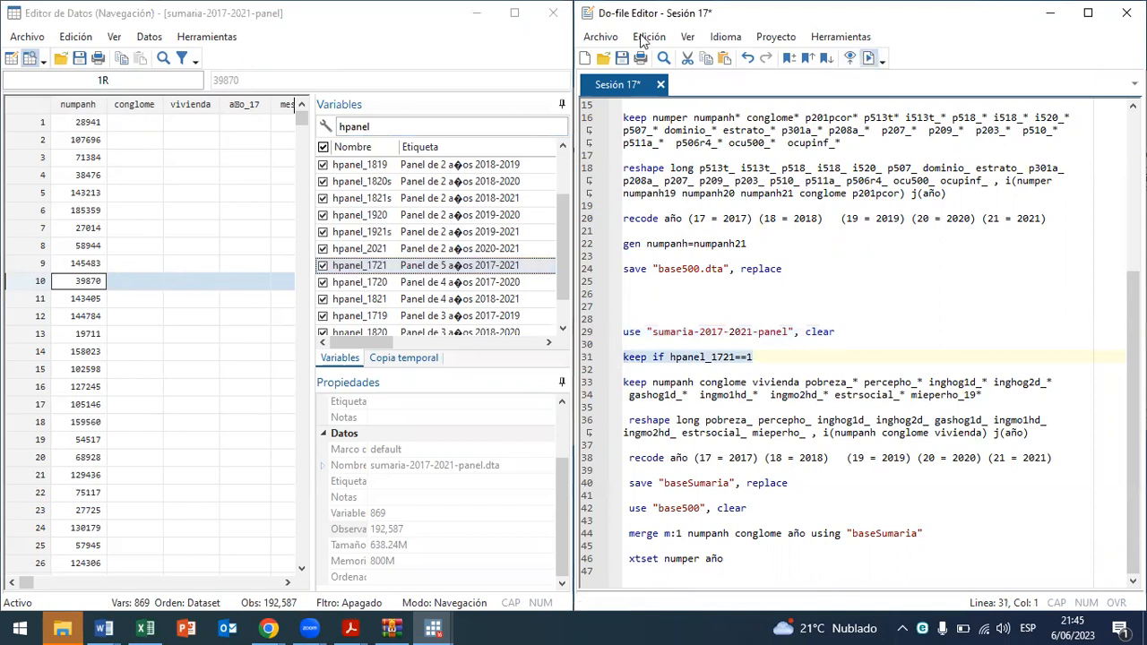
click(476, 13)
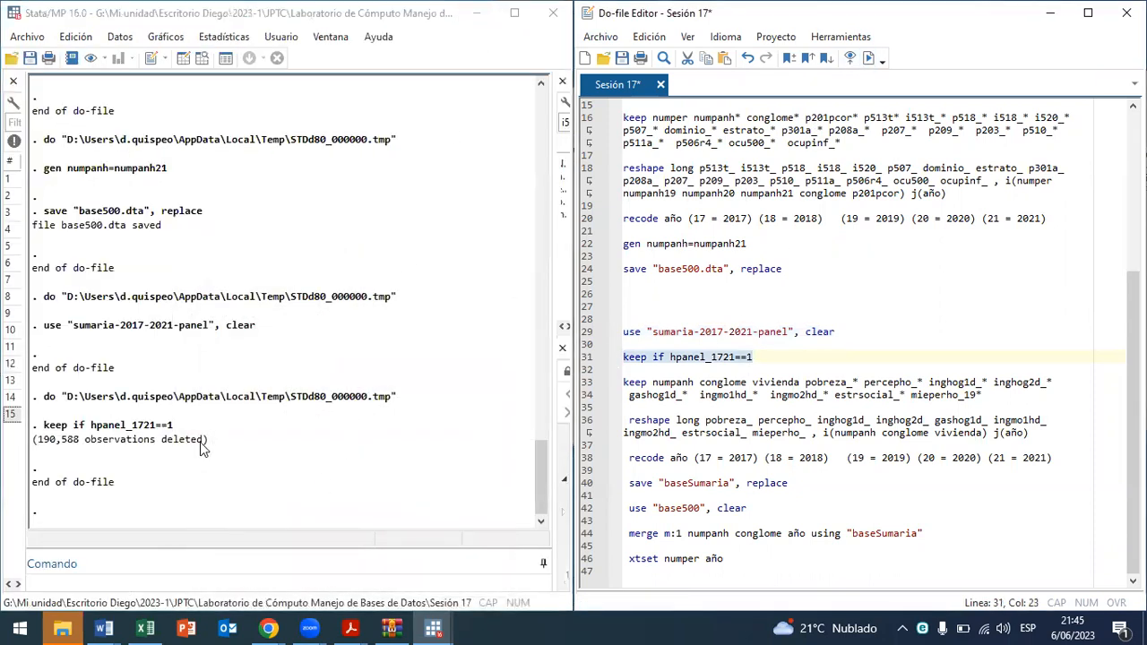
drag(552, 387, 403, 396)
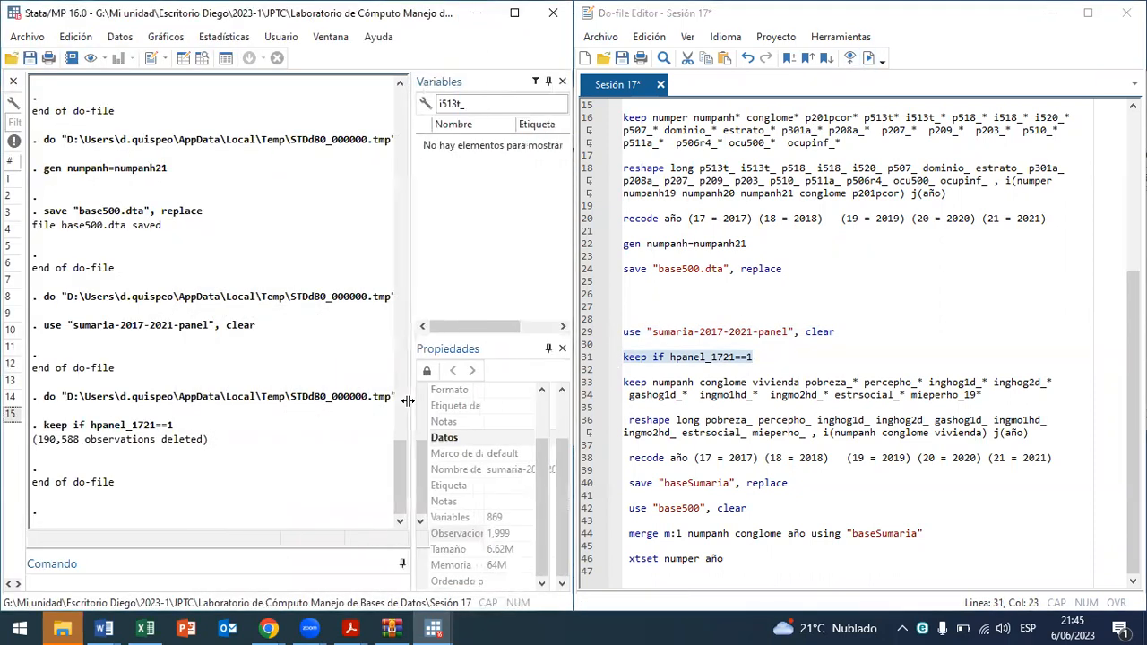
click(526, 538)
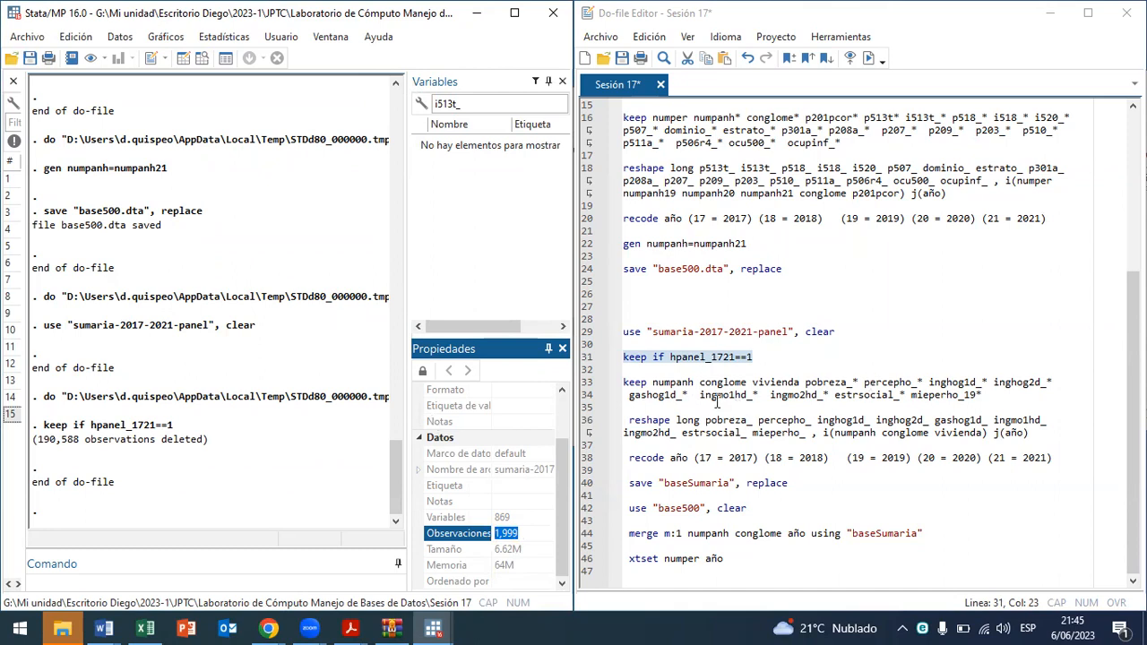
Step: Try to run the two-line keep command for numpanh, conglome, vivienda and the poverty, income and spending variables
drag(689, 377, 726, 398)
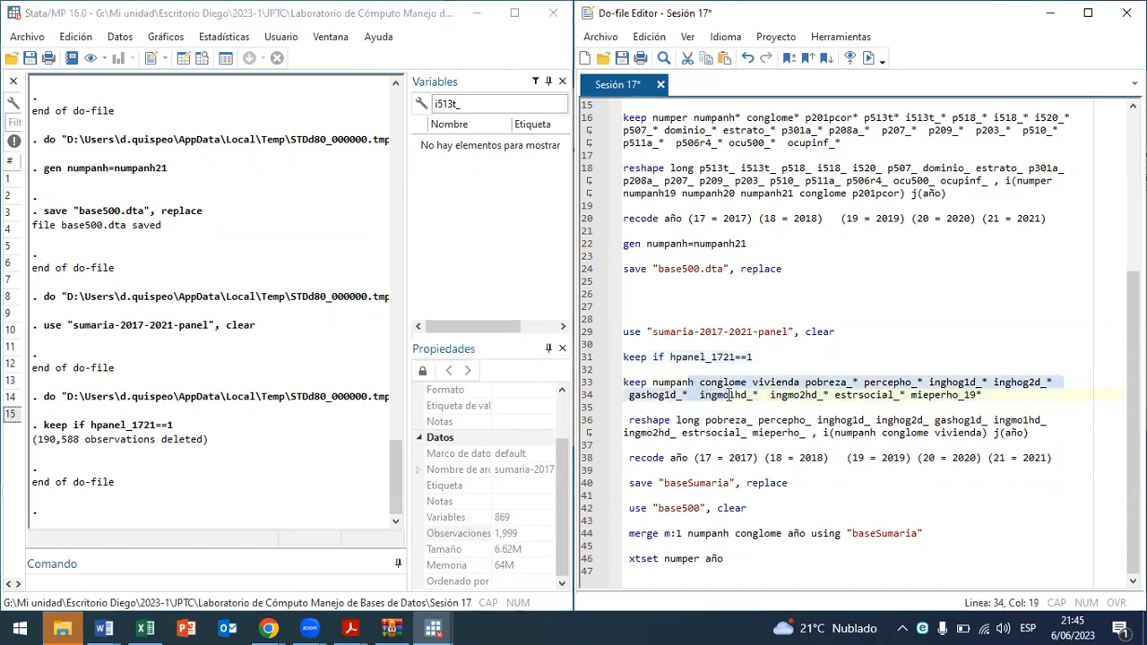
click(868, 59)
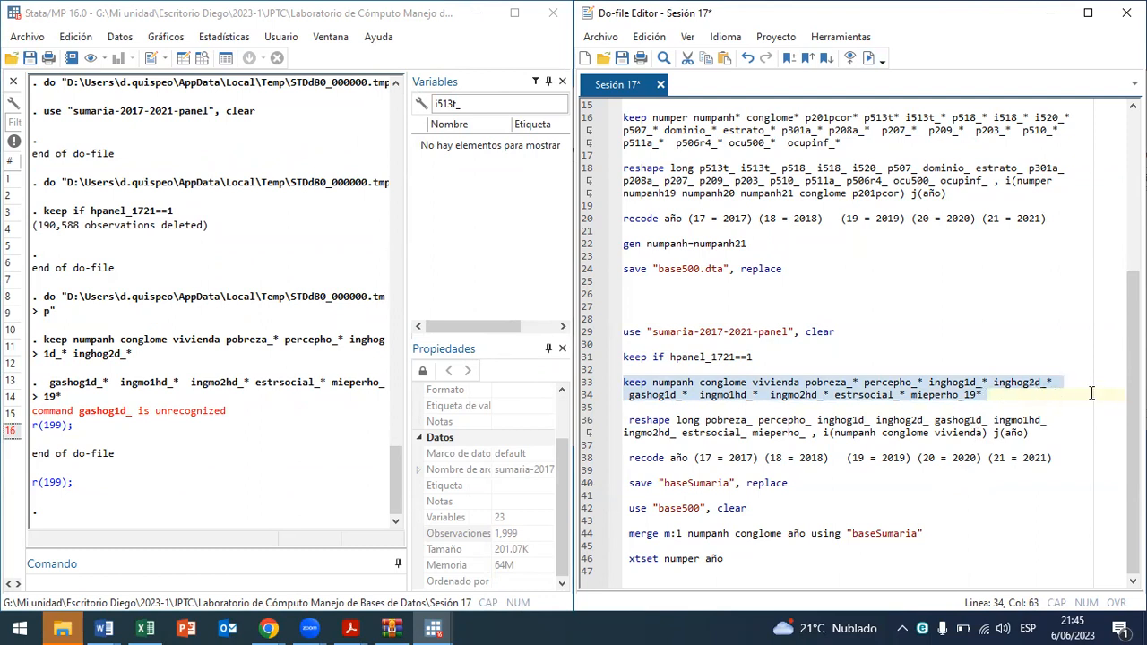
click(986, 380)
drag(986, 380, 928, 381)
click(866, 419)
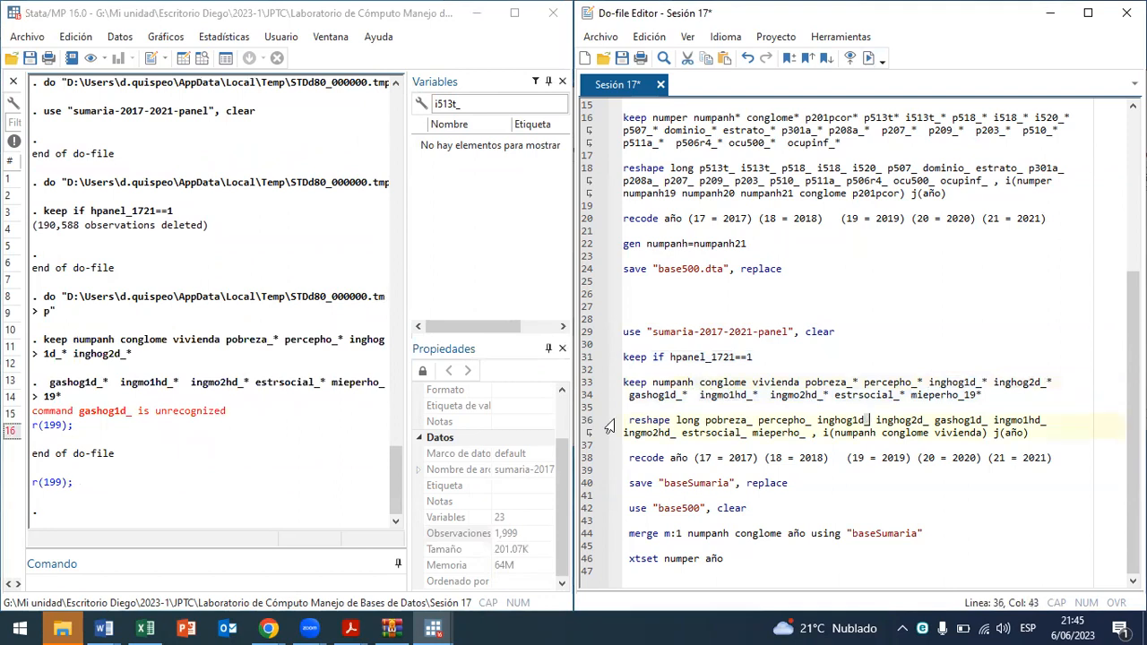
Step: Widen the results area and filter the dataset's variable list by "pobreza_"
drag(404, 403, 473, 404)
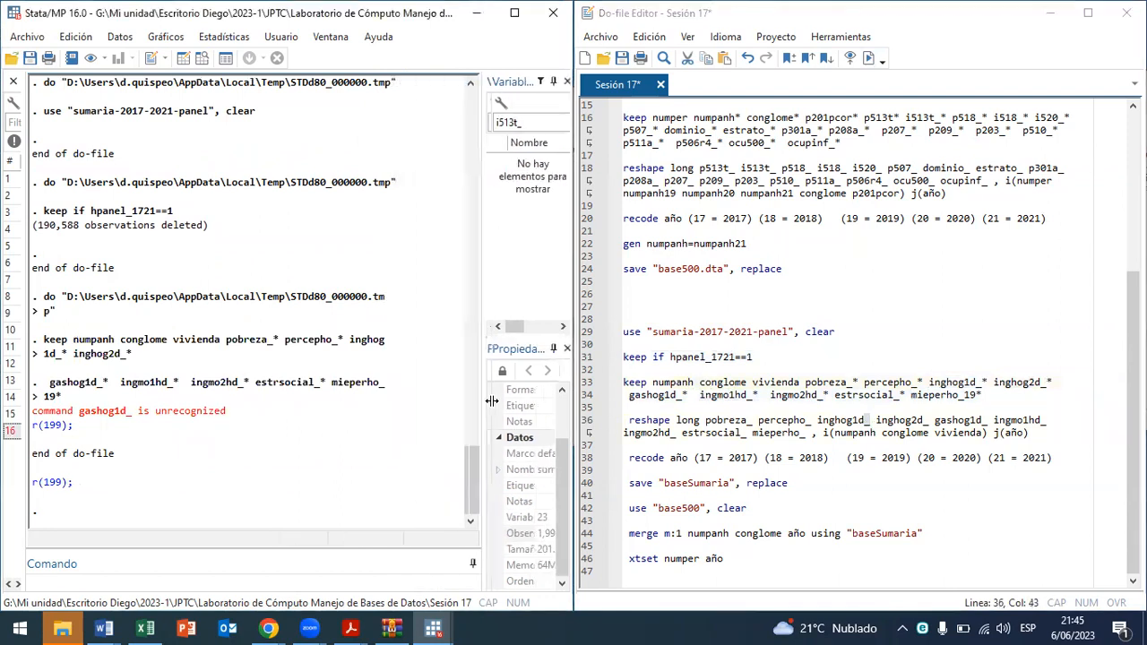
click(657, 421)
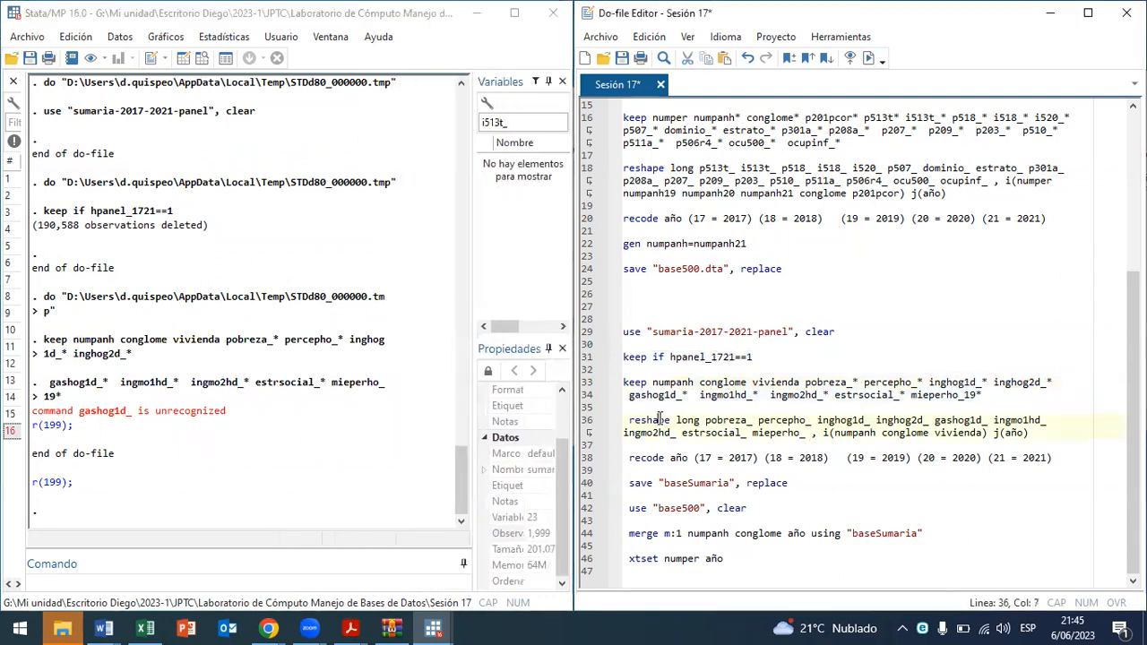
click(541, 123)
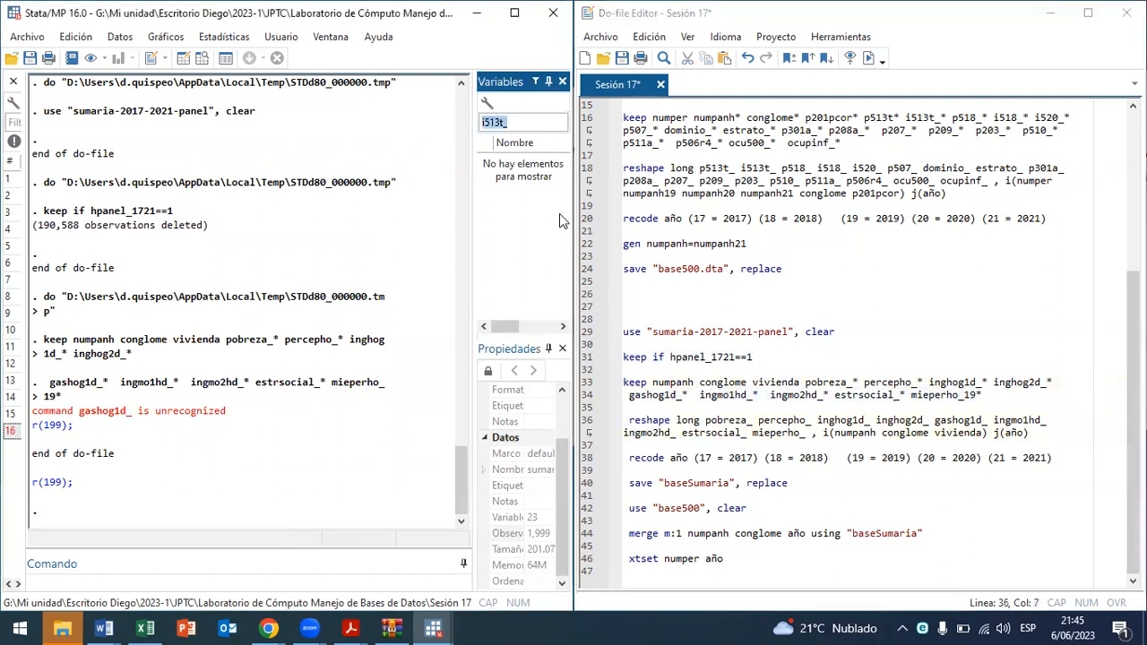
text(pobreza_)
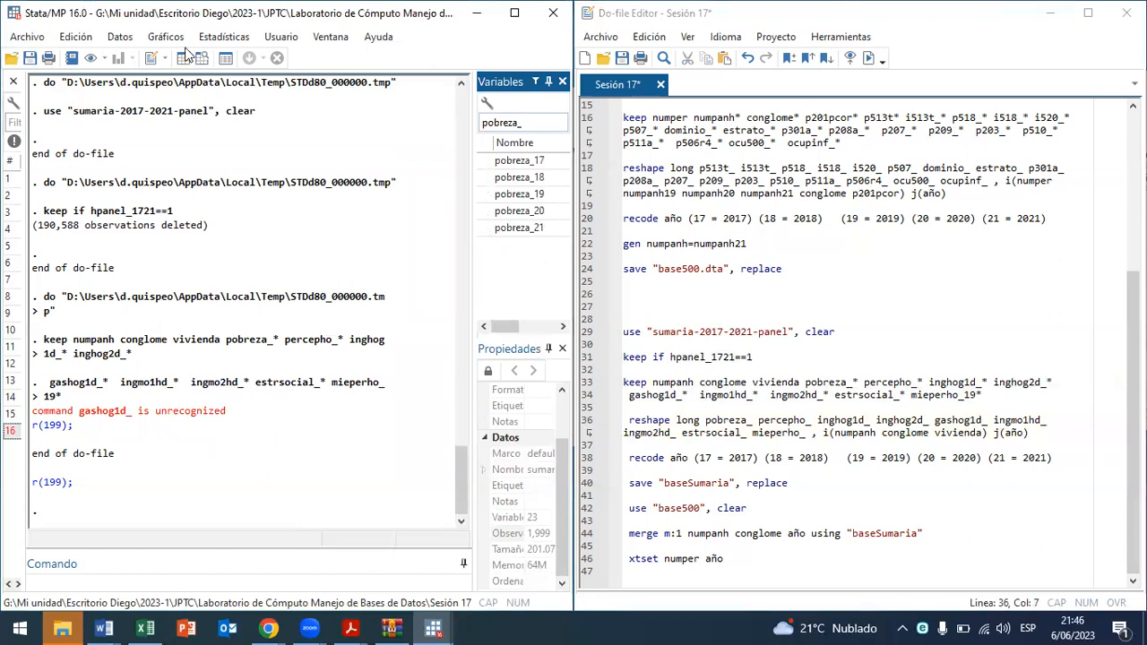
Step: Open the sumaria data in the data browser at full size, widen its variable list and locate the pobreza_17 column
click(206, 58)
drag(311, 188, 557, 180)
click(564, 141)
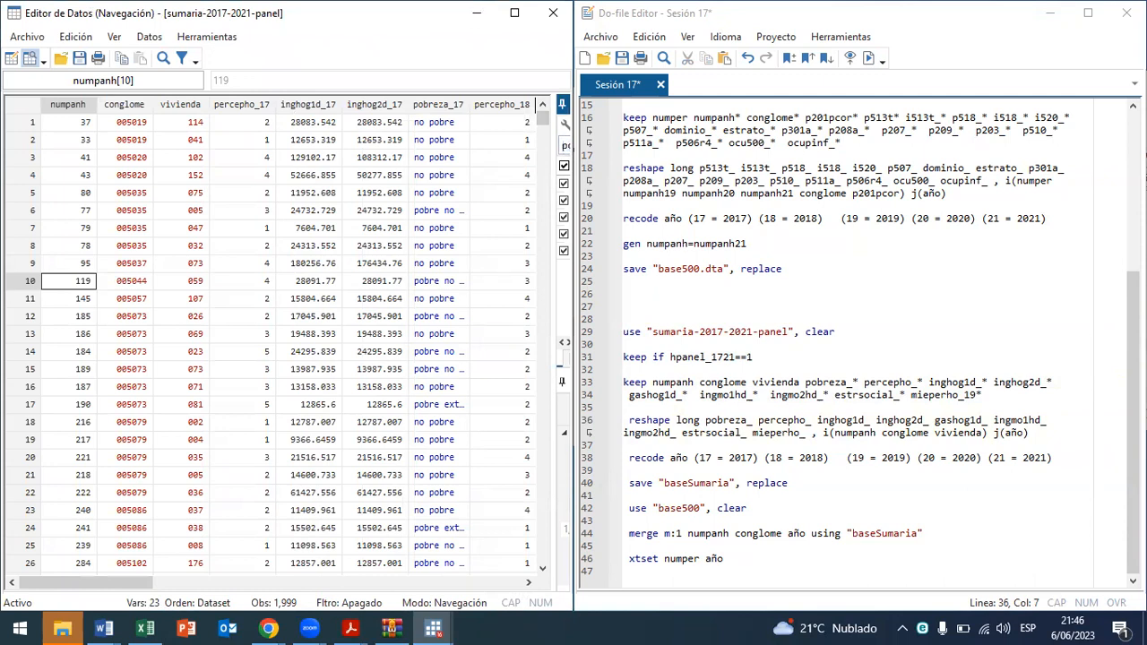
drag(552, 229, 507, 228)
click(559, 184)
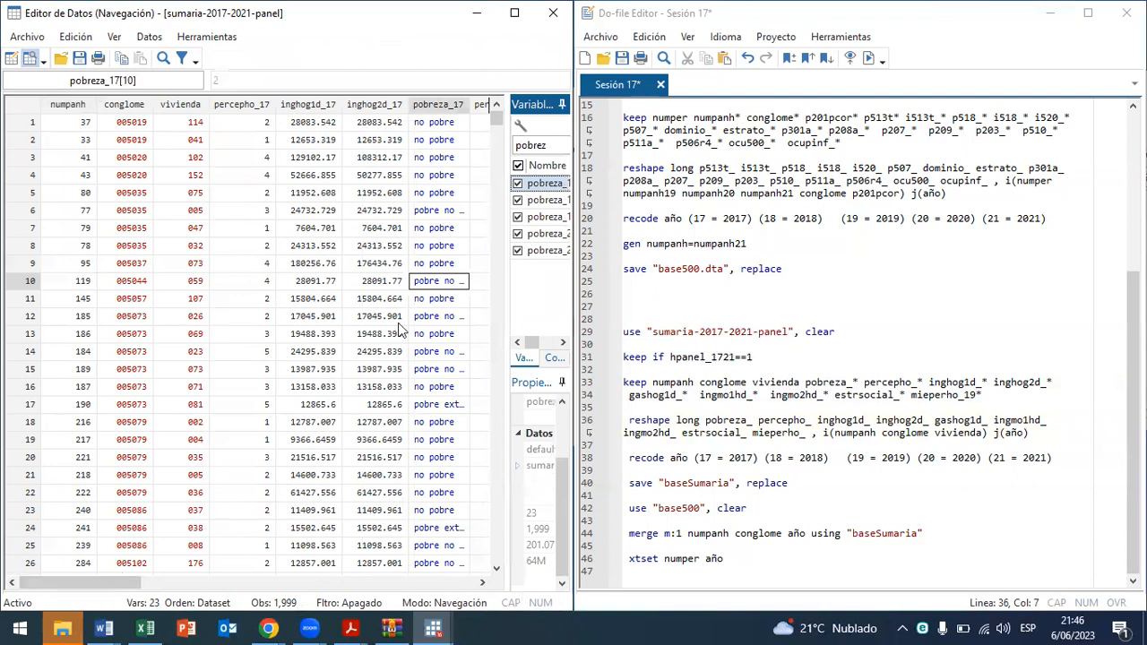
click(514, 13)
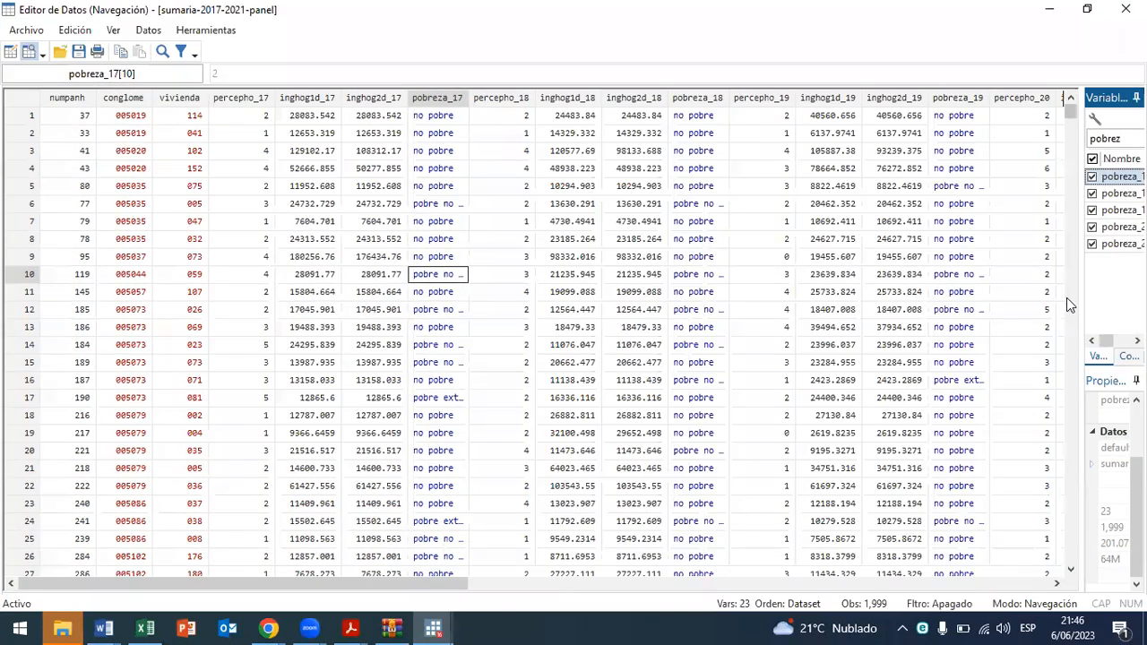
Step: Compare the first household's poverty status across pobreza_17, pobreza_18, pobreza_19, pobreza_20 and pobreza_21
click(416, 120)
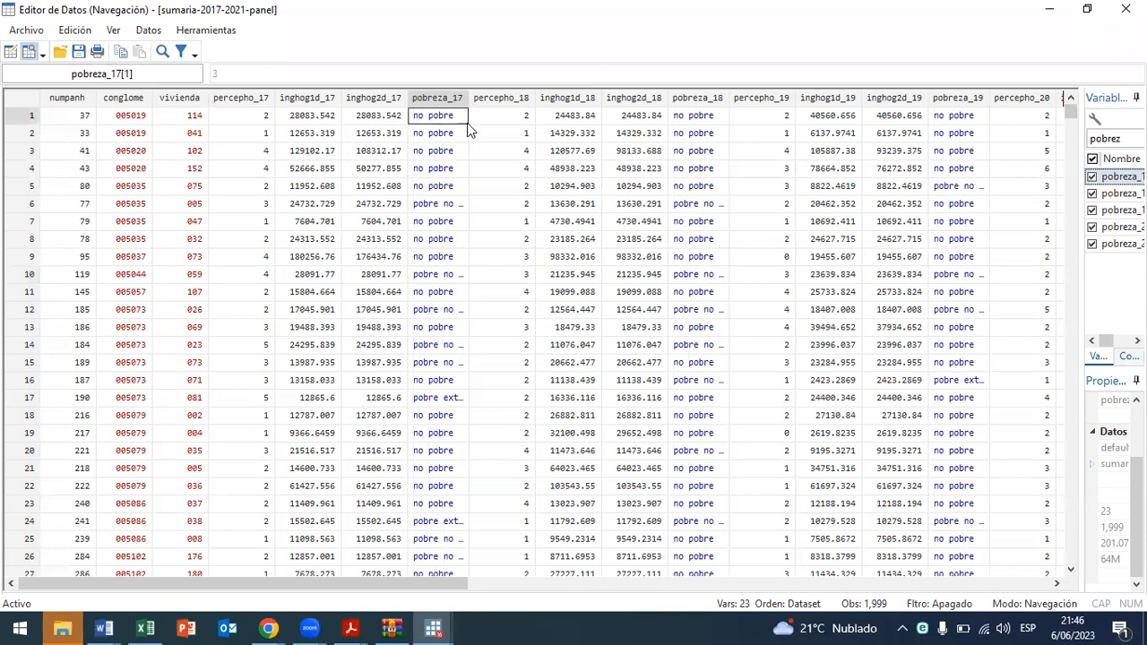
click(716, 119)
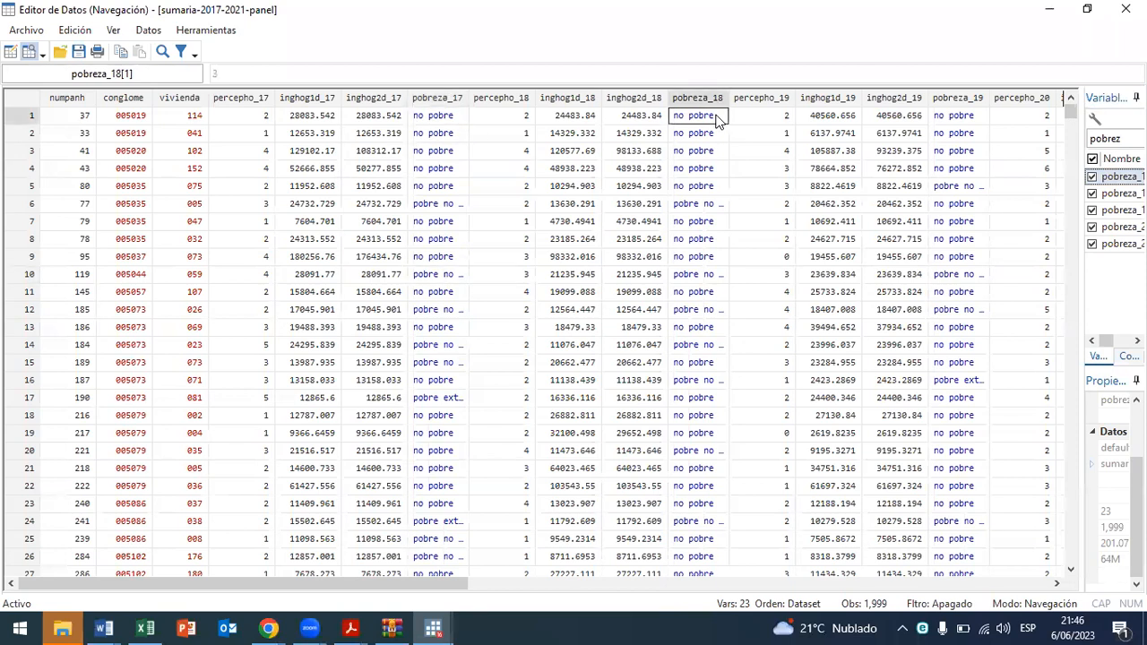
click(957, 113)
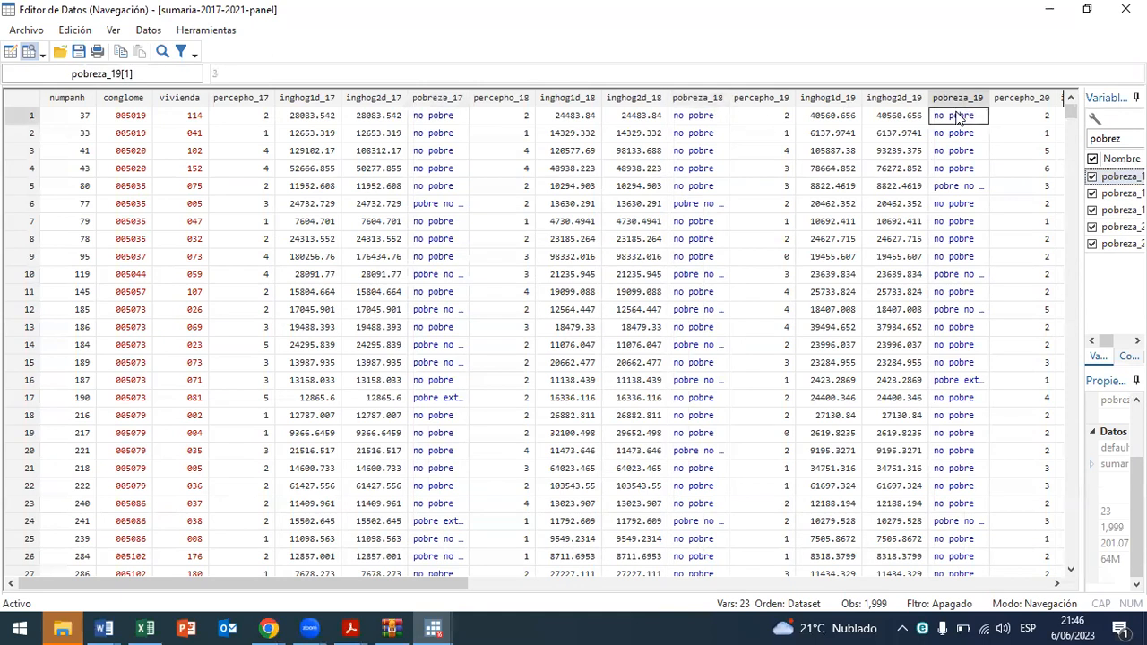
click(1058, 584)
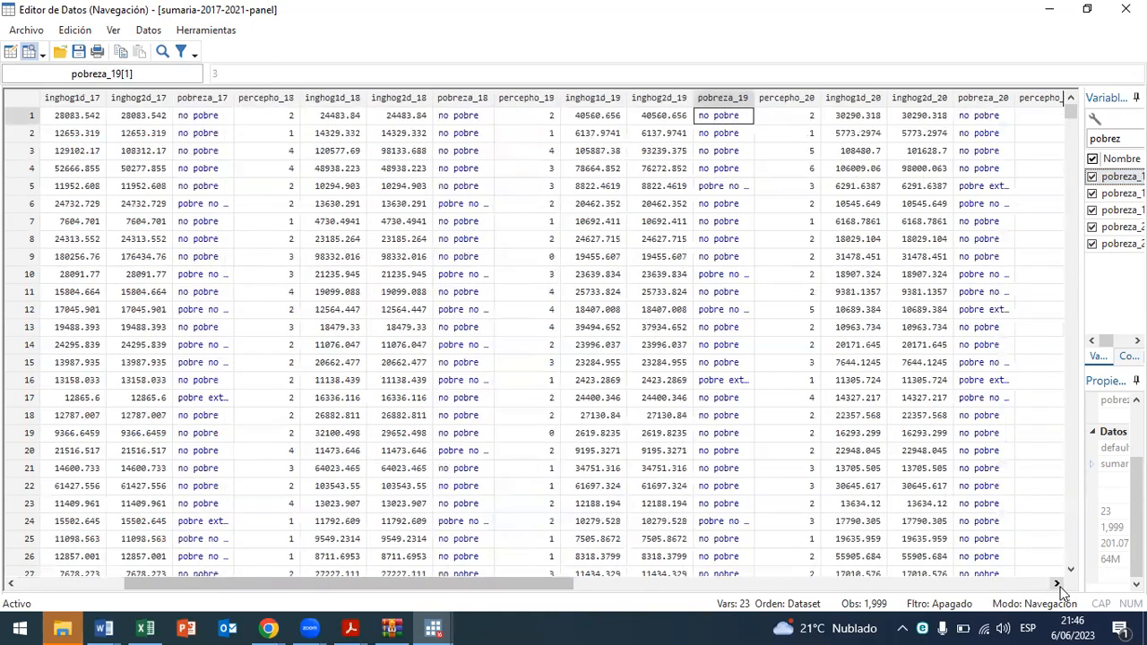
click(928, 114)
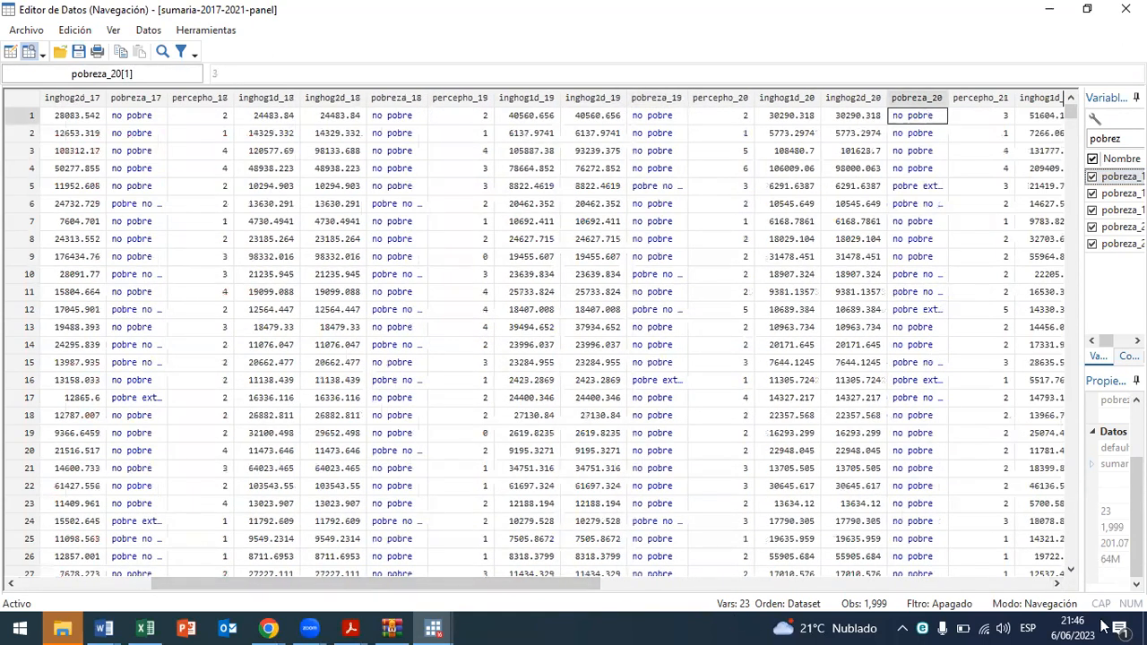
click(1058, 583)
click(1057, 584)
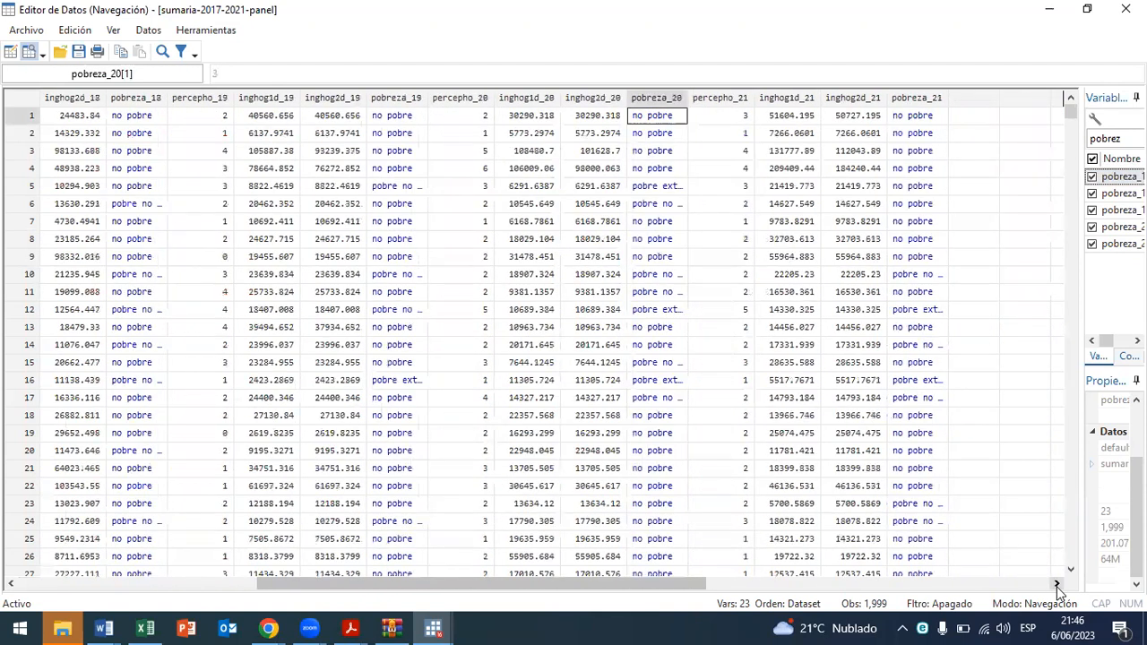
click(928, 116)
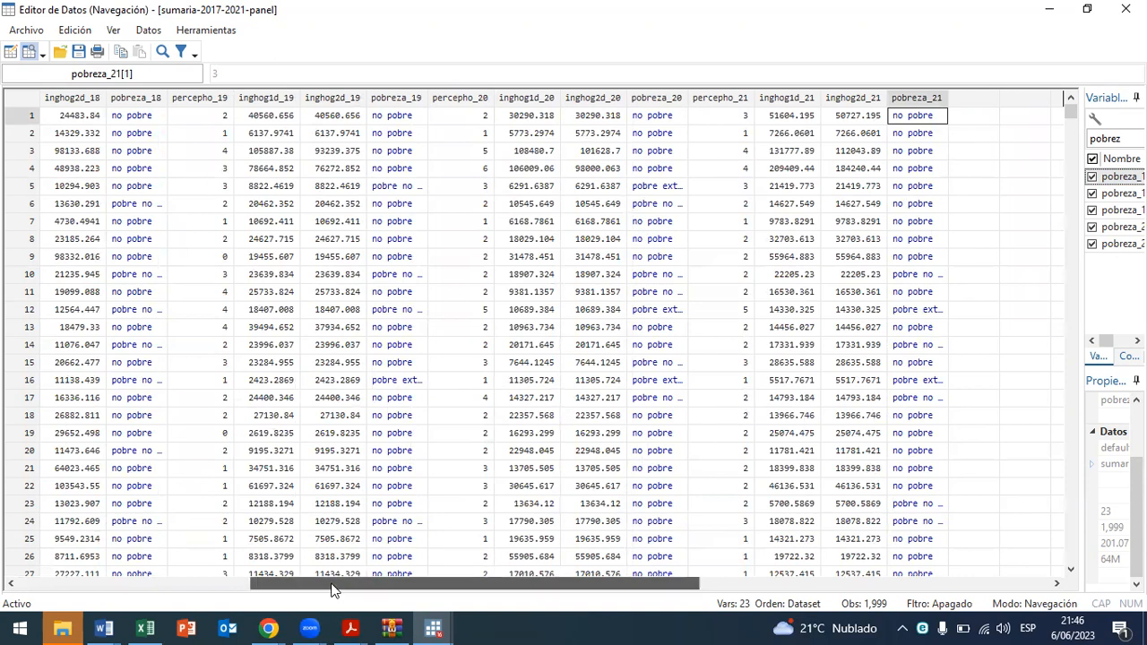
Step: Trace the poverty status of the household in row 17 from pobreza_17 through pobreza_21
drag(332, 583, 133, 580)
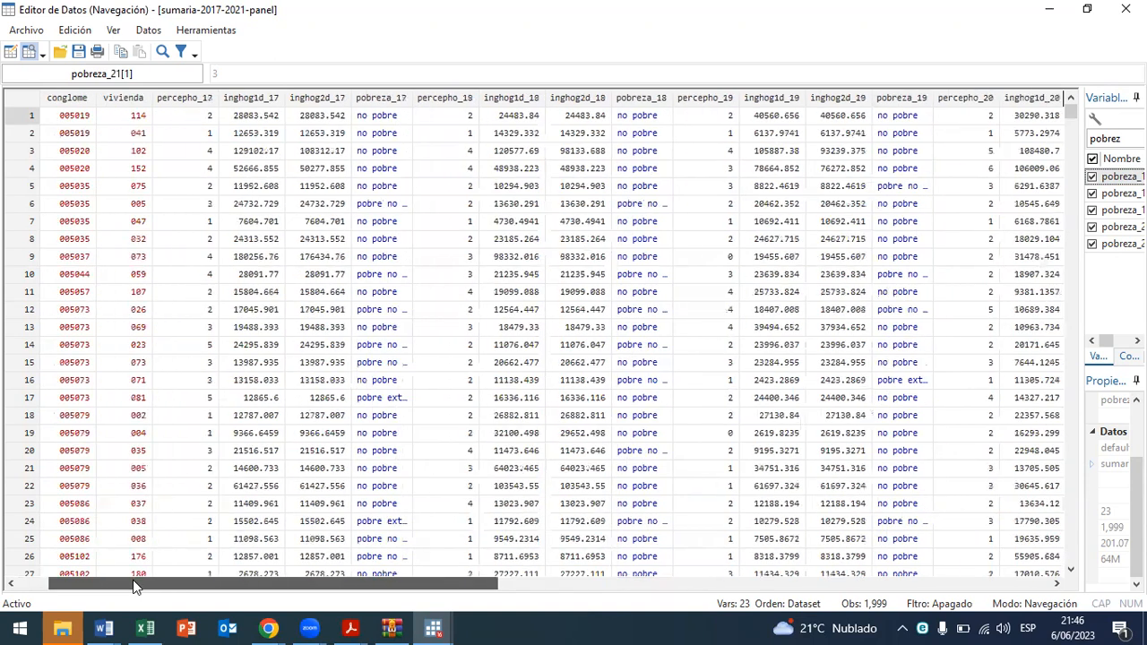
click(383, 401)
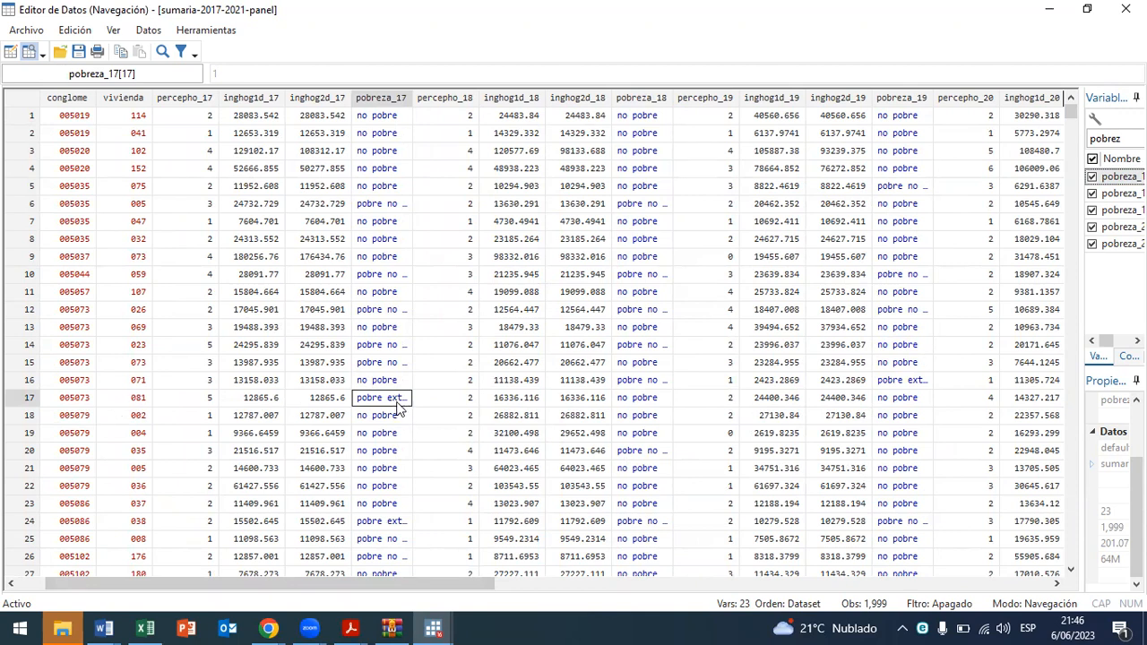
click(642, 401)
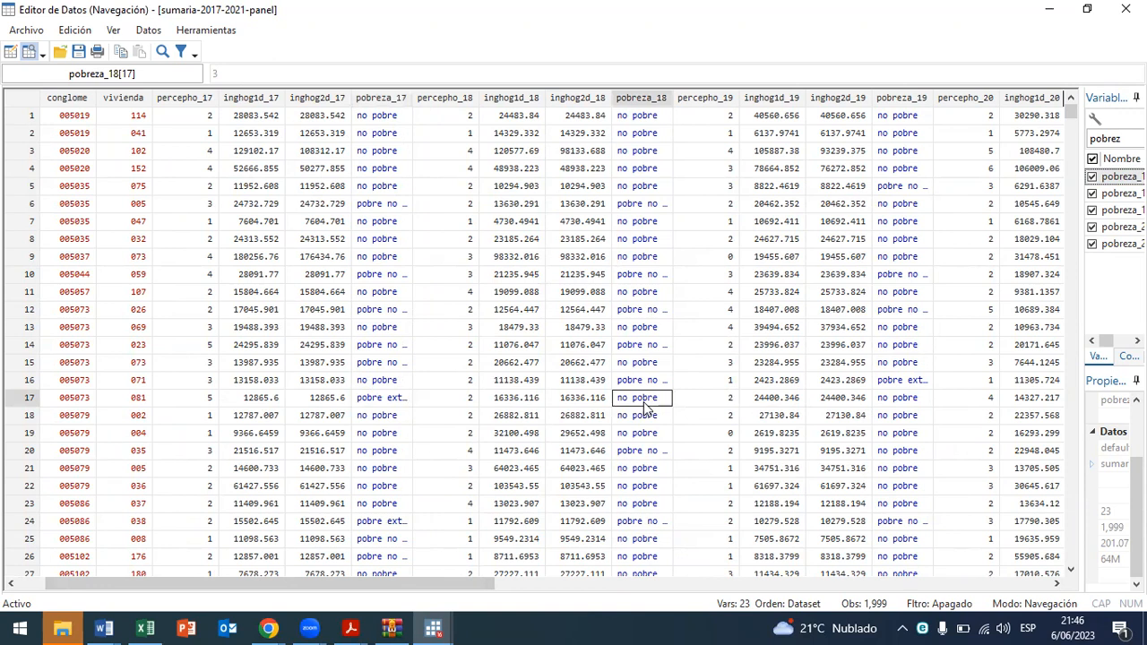
click(890, 403)
drag(456, 588, 591, 584)
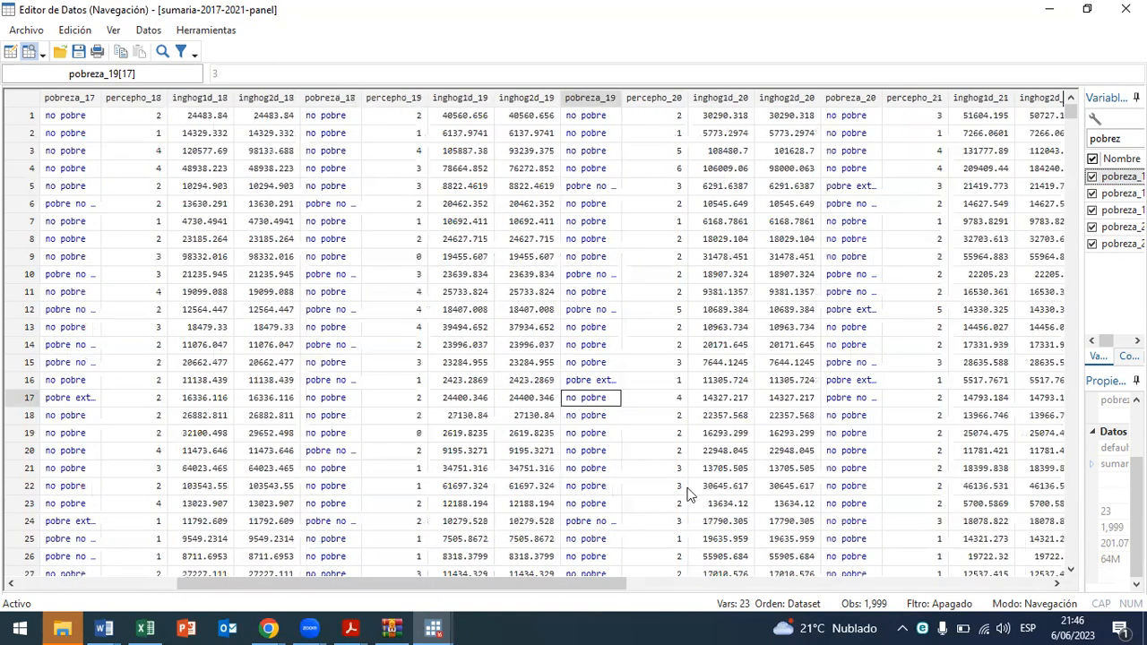
click(846, 402)
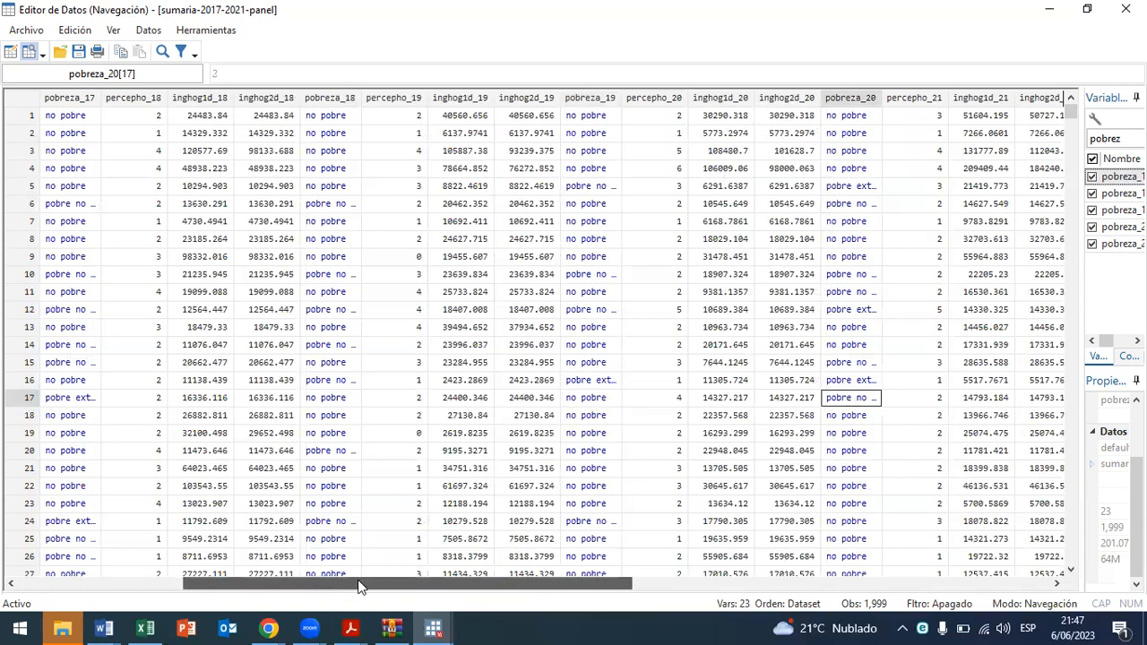
drag(358, 587, 459, 586)
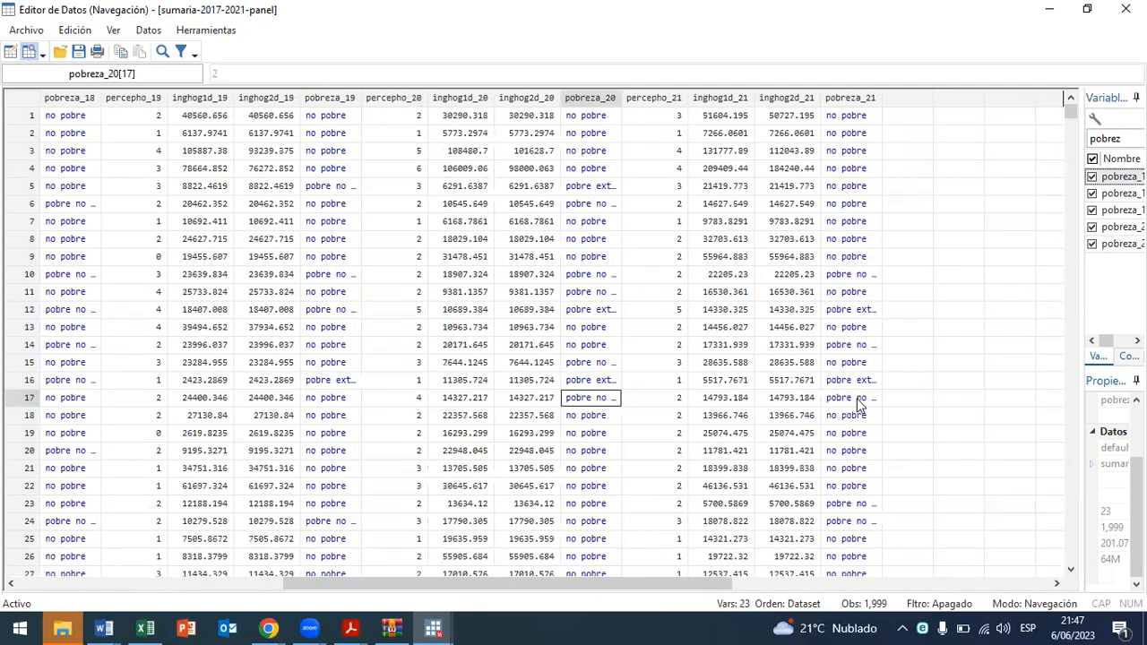
click(857, 404)
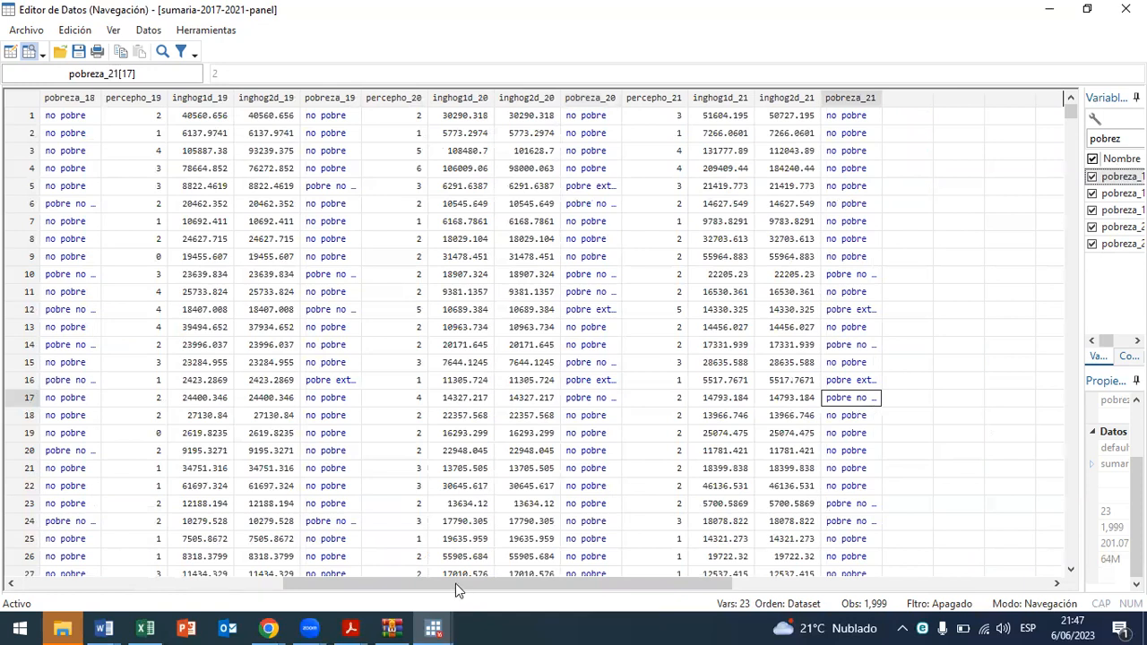
Step: Trace the poverty status of the household in row 24 from pobreza_17 through pobreza_21
click(92, 586)
scroll(356, 485, down, 1)
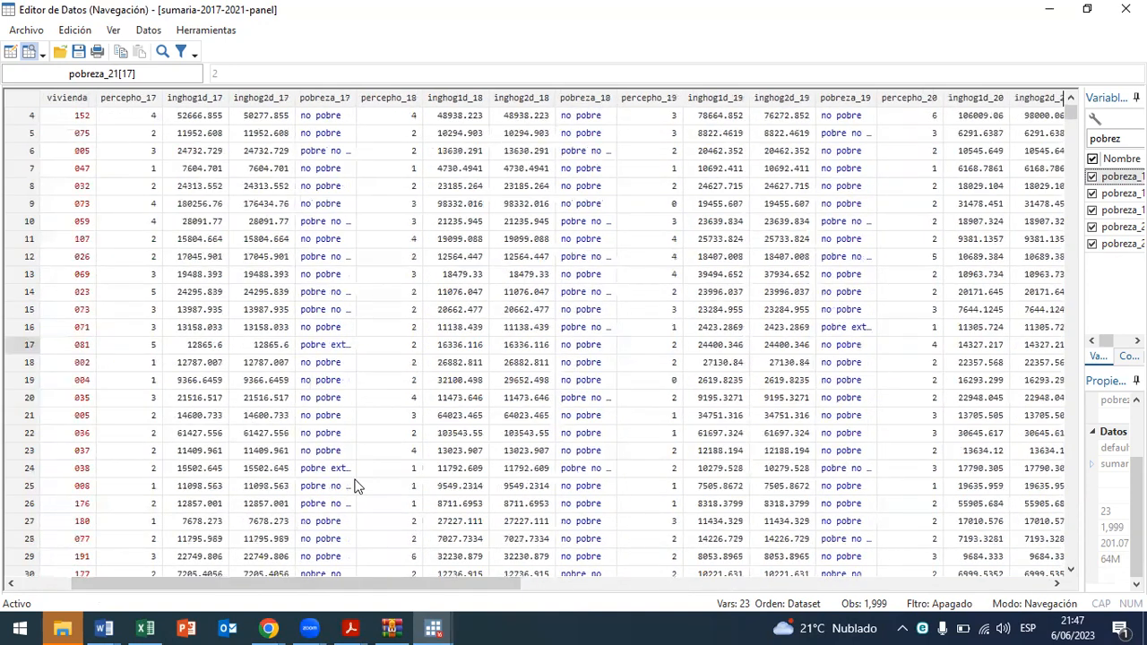
click(345, 469)
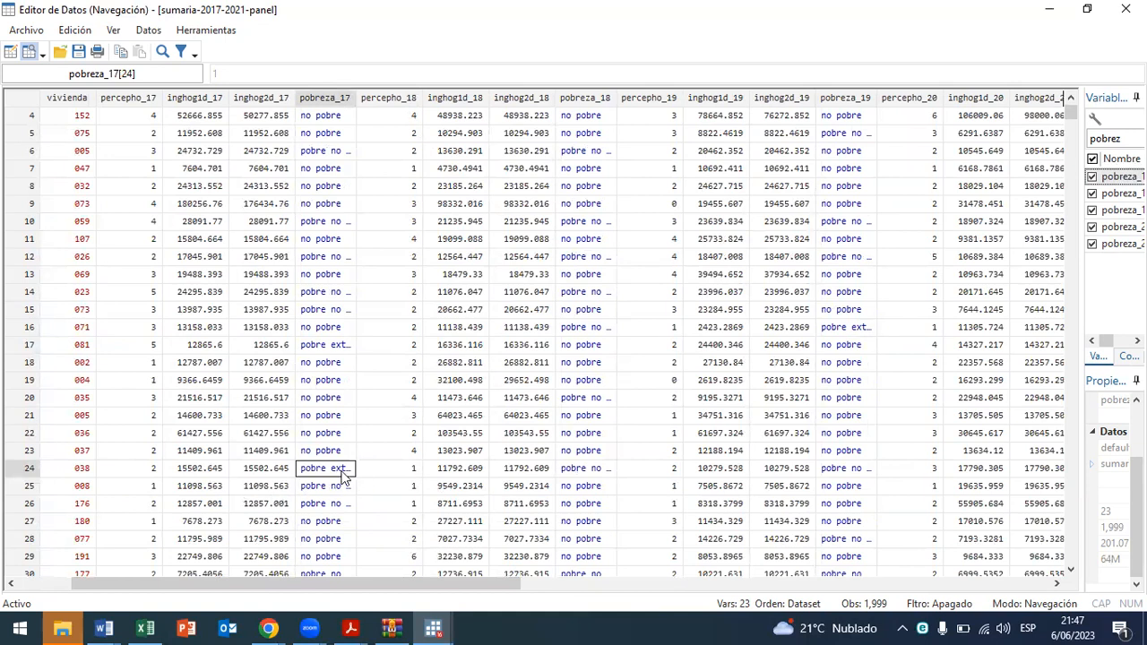
click(570, 471)
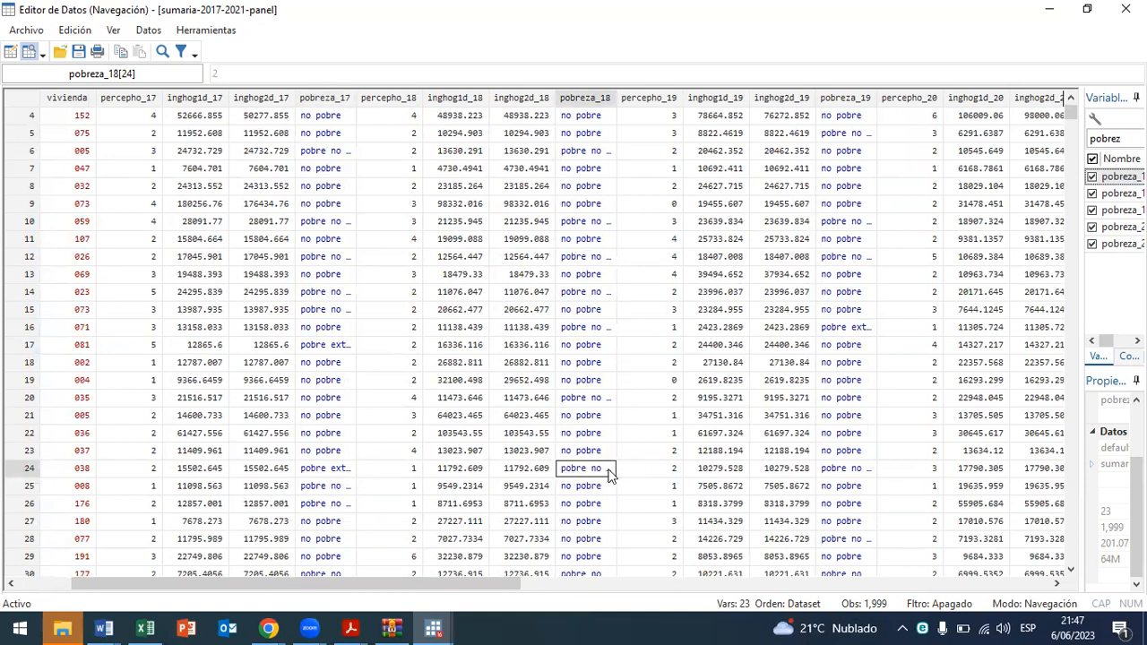
click(826, 477)
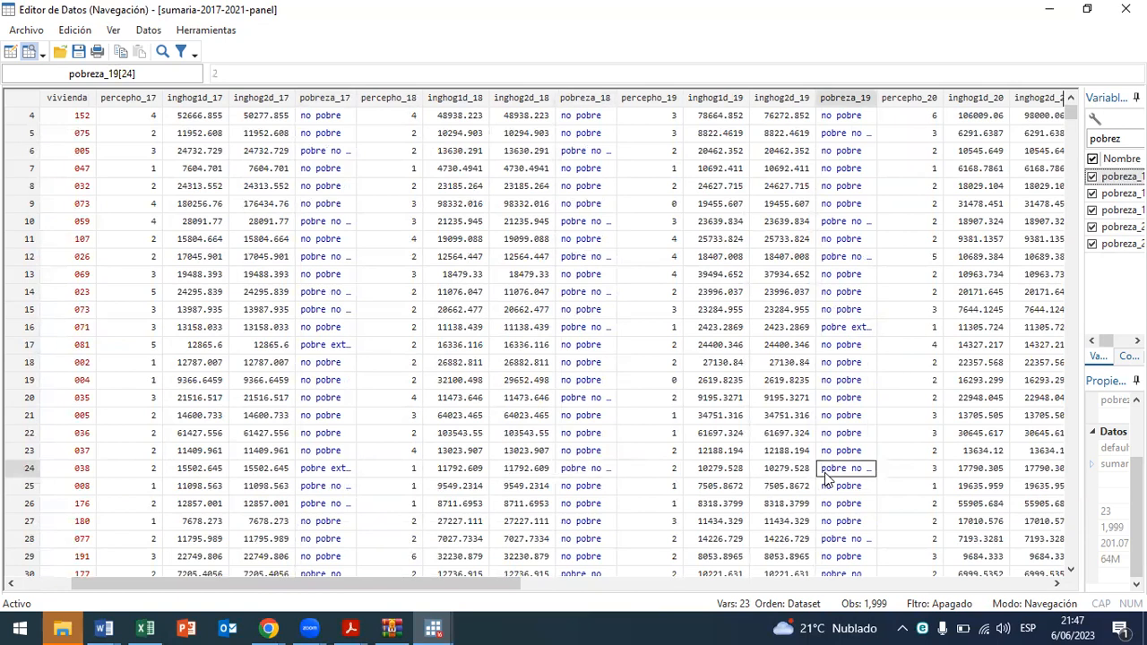
scroll(725, 515, right, 3)
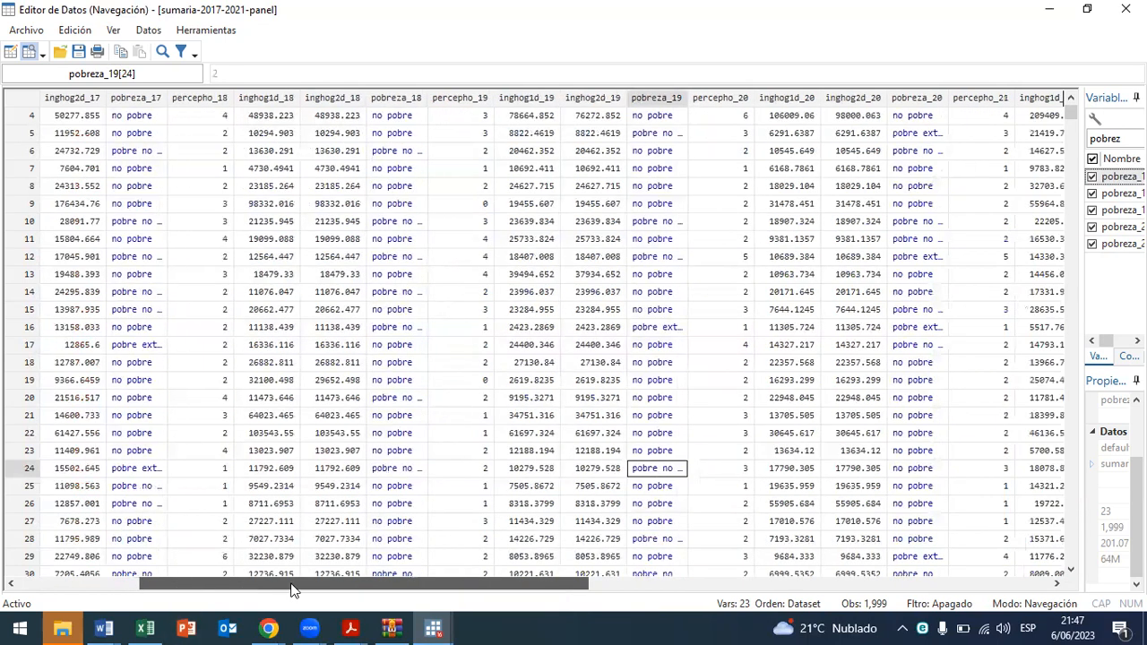
click(912, 472)
scroll(115, 608, right, 4)
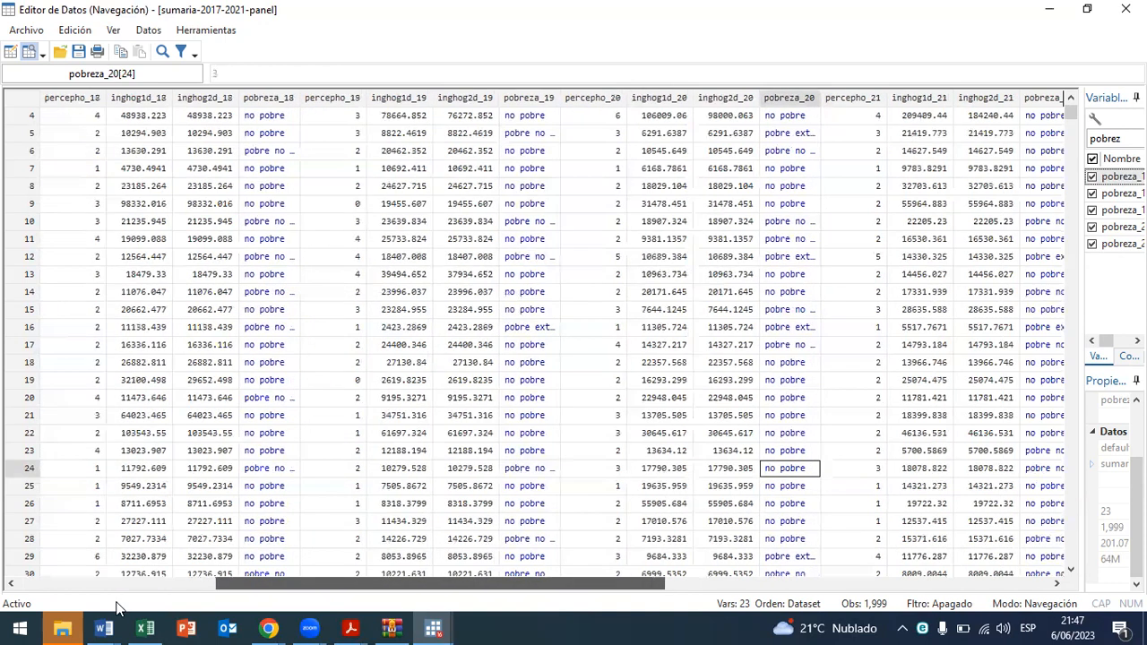
click(932, 470)
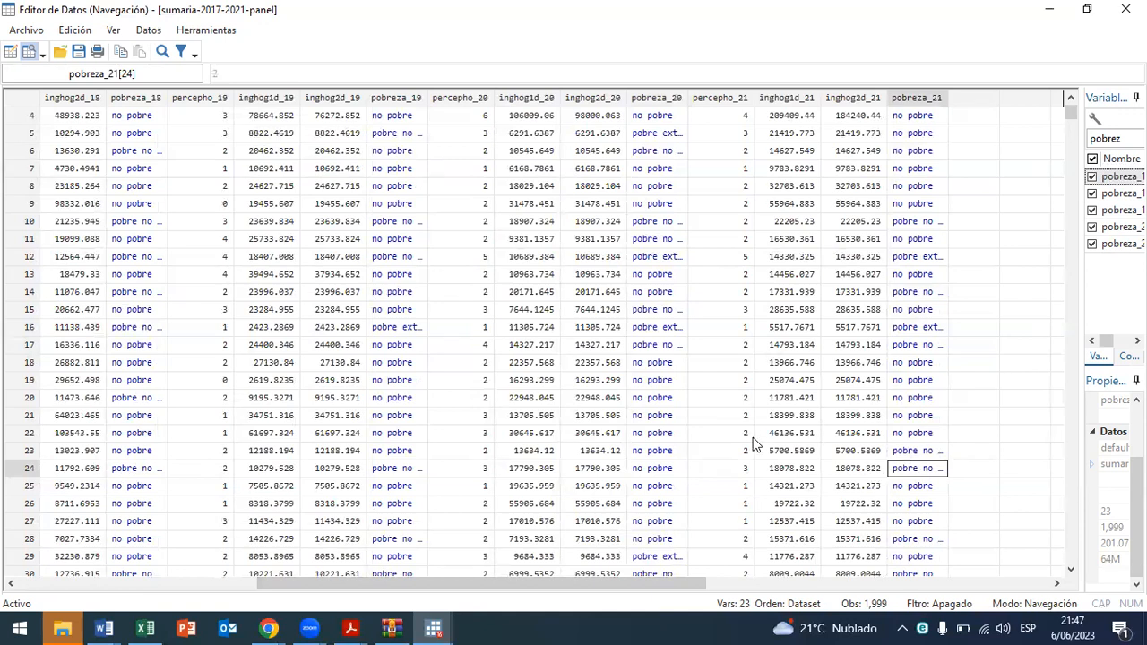
Step: Review the separate yearly poverty columns from pobreza_21 back to pobreza_18 and close the data browser
click(910, 97)
click(645, 97)
click(400, 99)
click(147, 101)
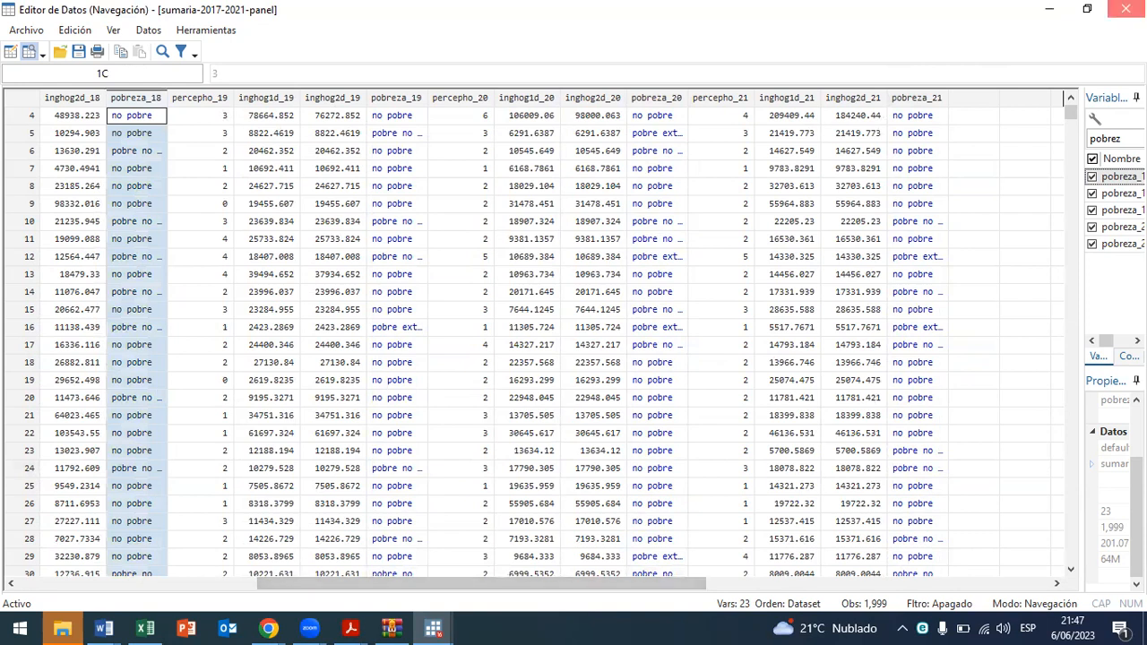
click(1125, 9)
Step: Run the reshape long command for pobreza_, percepho_ and the income and spending variables, with i(numpanh conglome vivienda) and j(año)
click(781, 407)
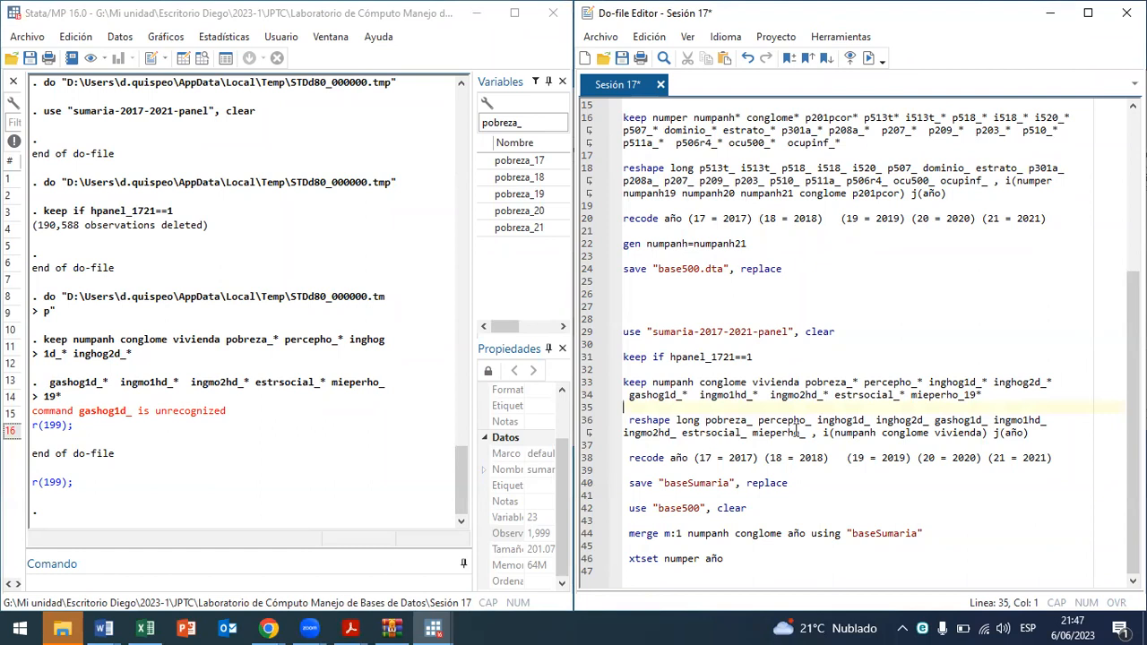
click(753, 419)
drag(753, 419, 704, 426)
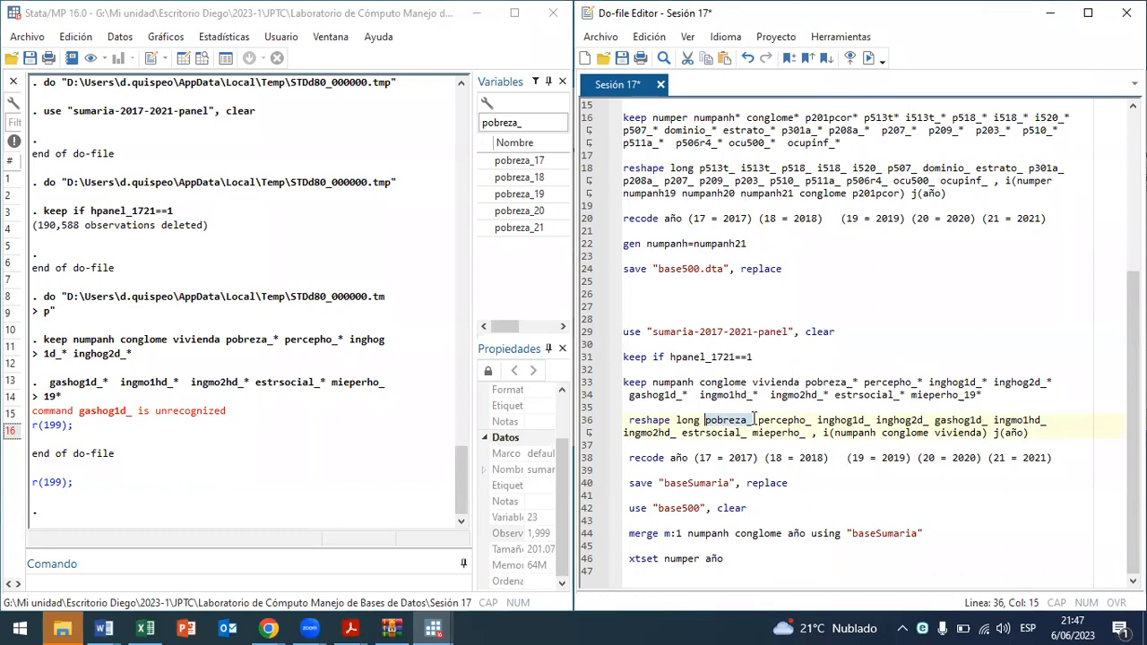
click(1015, 433)
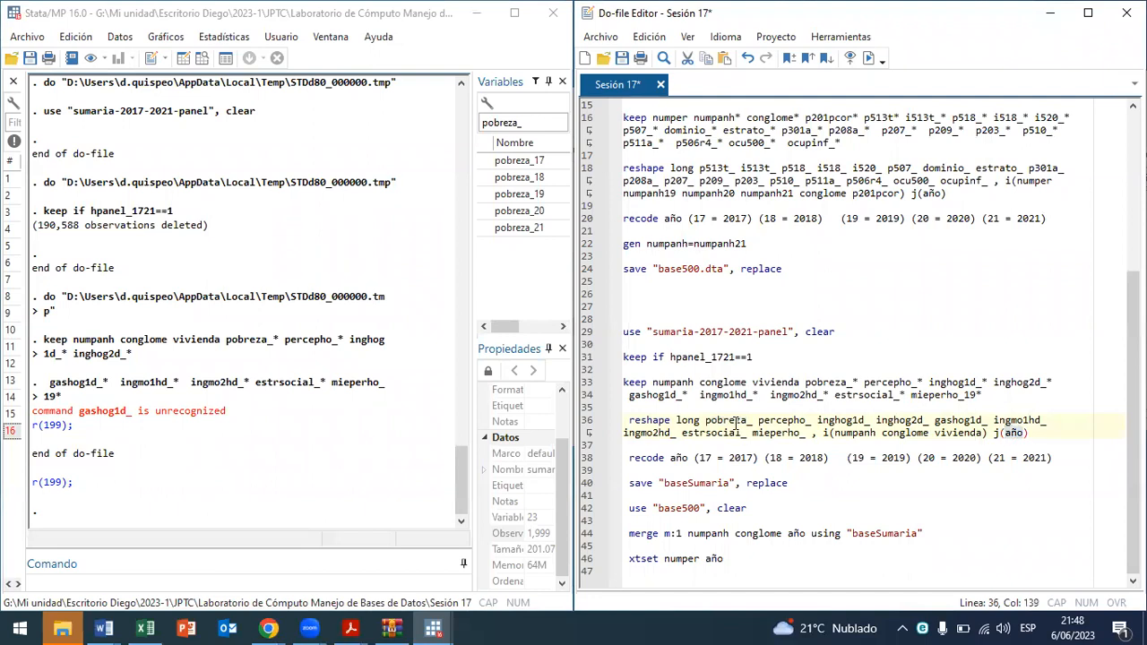
drag(734, 421, 742, 432)
click(868, 58)
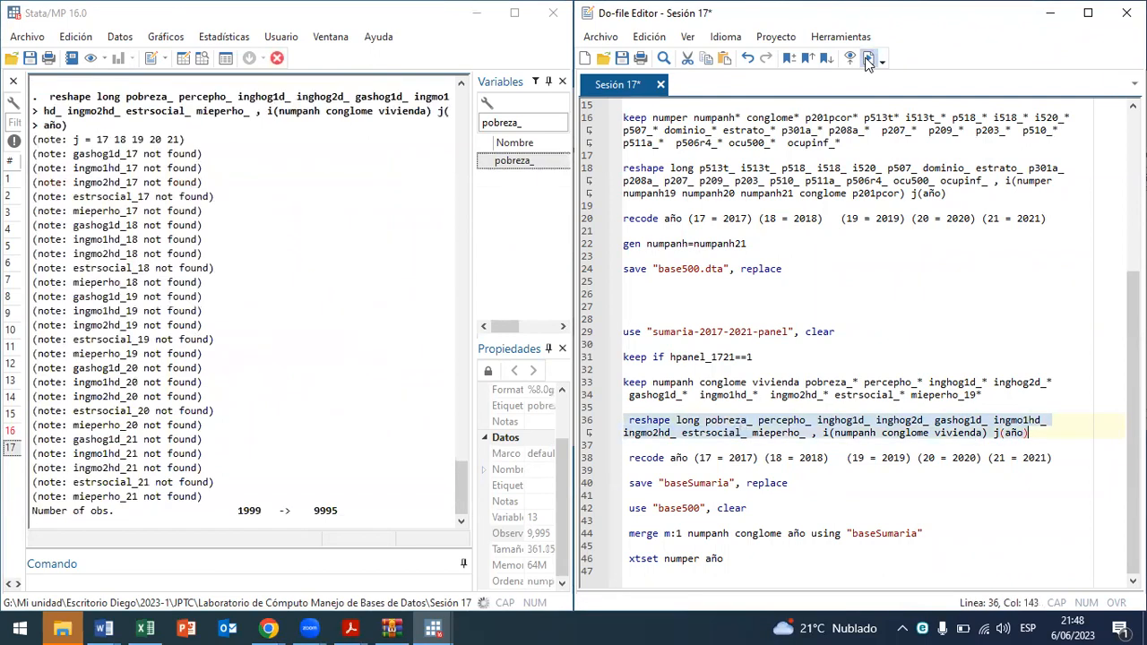
Step: Check the j variable in the reshape output and the first household's yearly año values in the data browser
drag(33, 269, 168, 273)
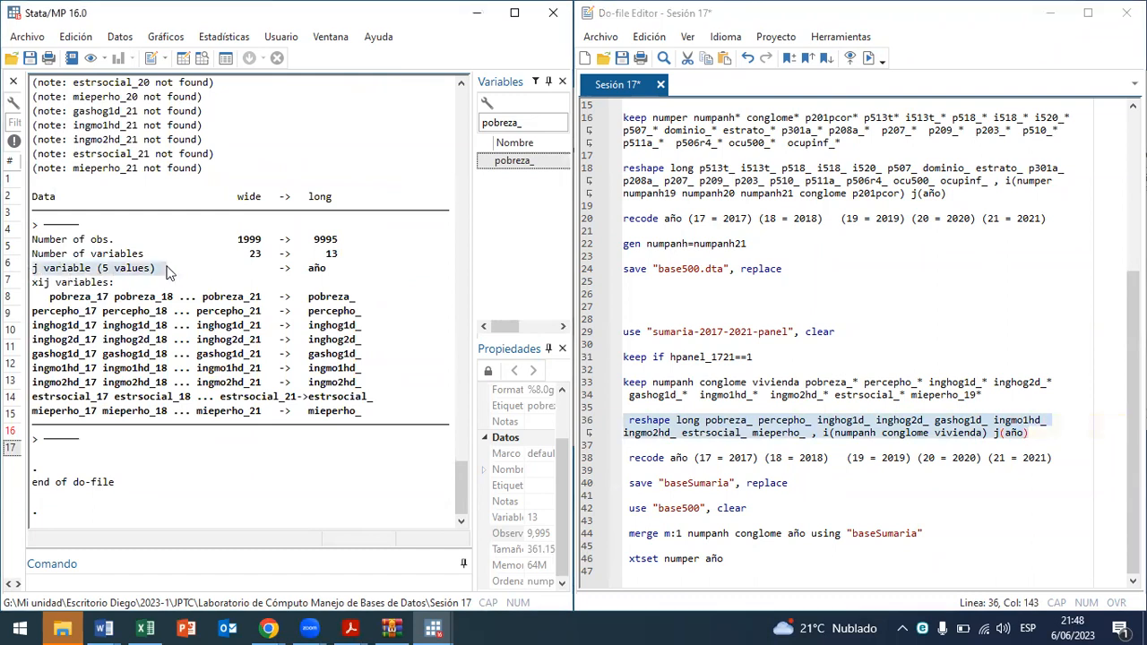
click(203, 58)
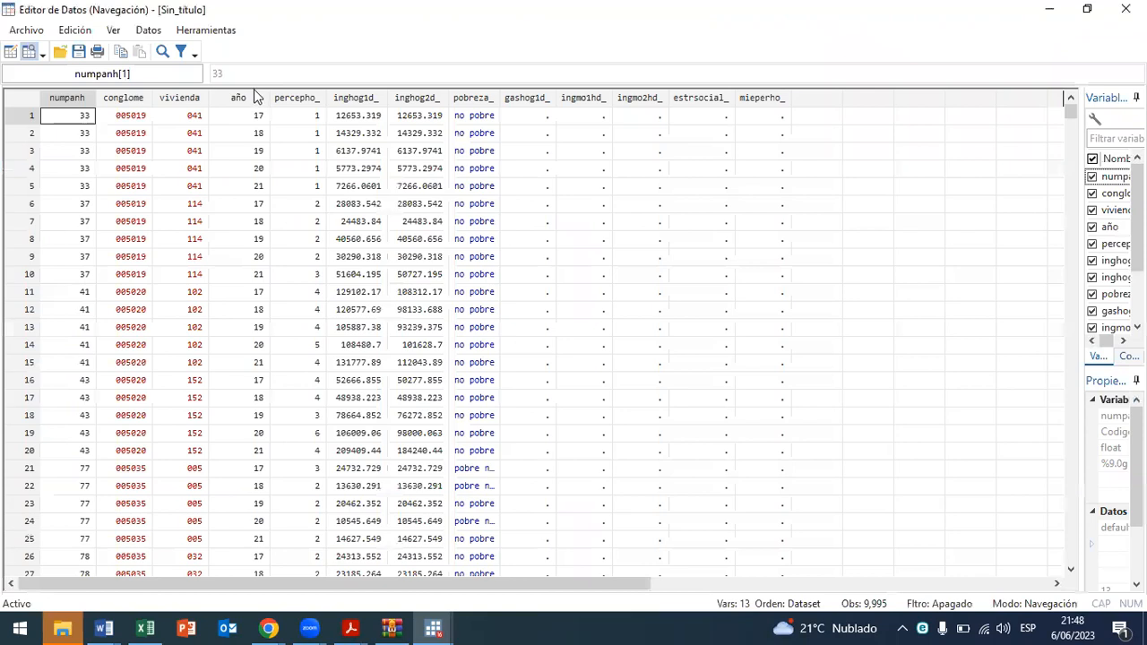
click(258, 101)
click(261, 117)
click(262, 134)
click(260, 152)
click(260, 169)
click(259, 186)
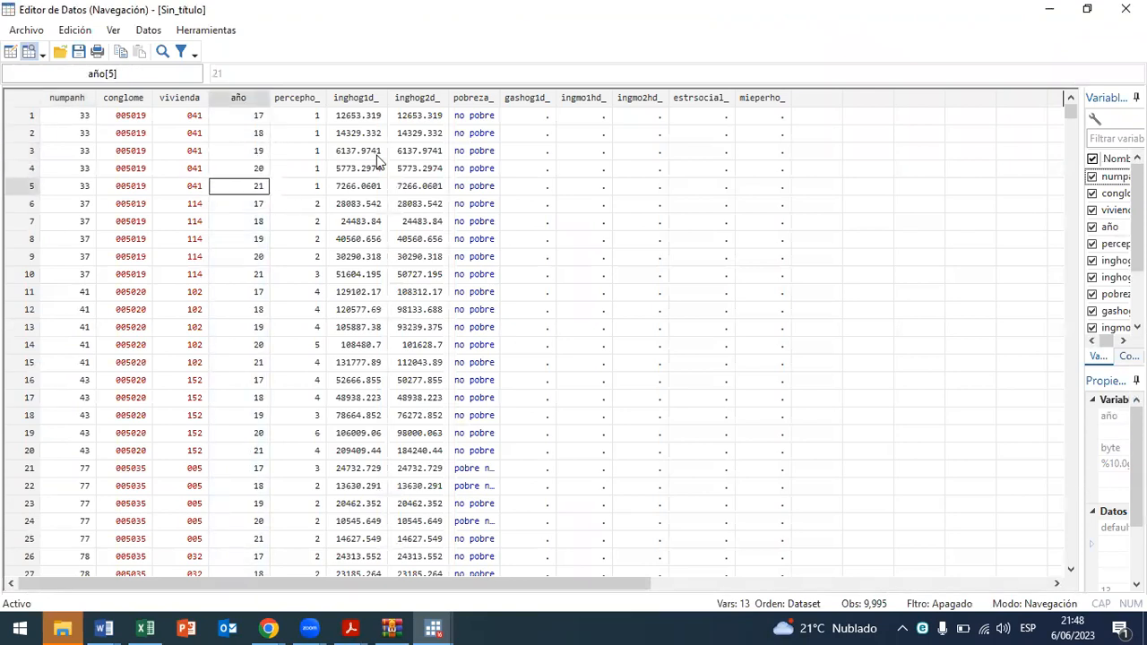
click(1125, 9)
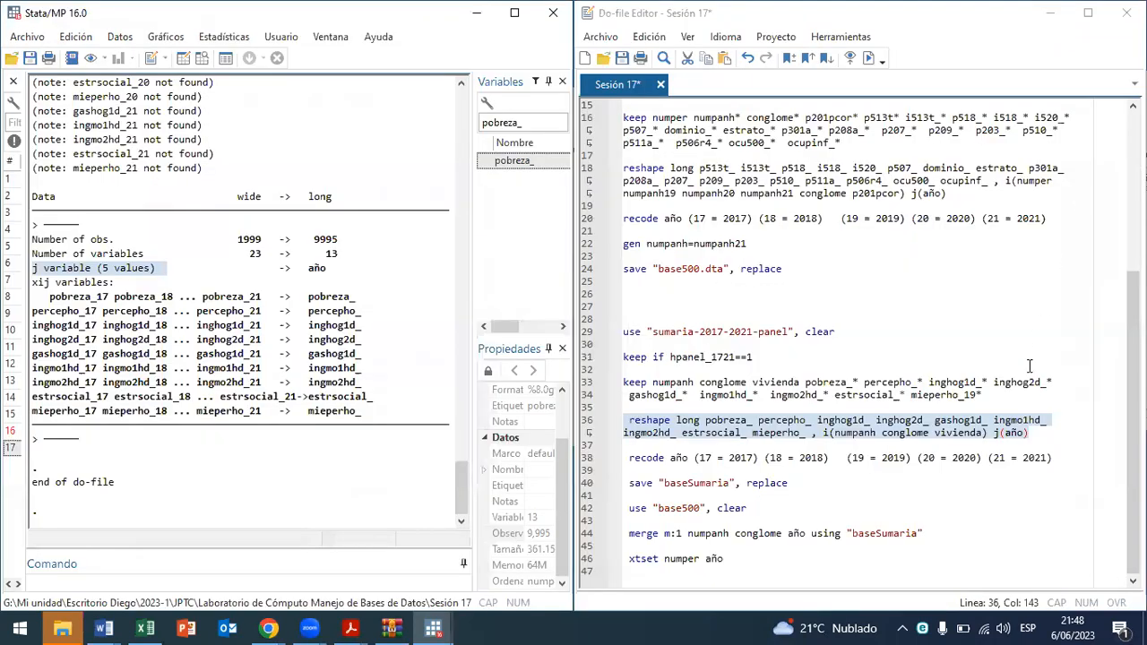
Step: Run the recode command that converts año codes 17 through 21 to 2017 through 2021 in the sumaria data
click(1060, 461)
right_click(988, 466)
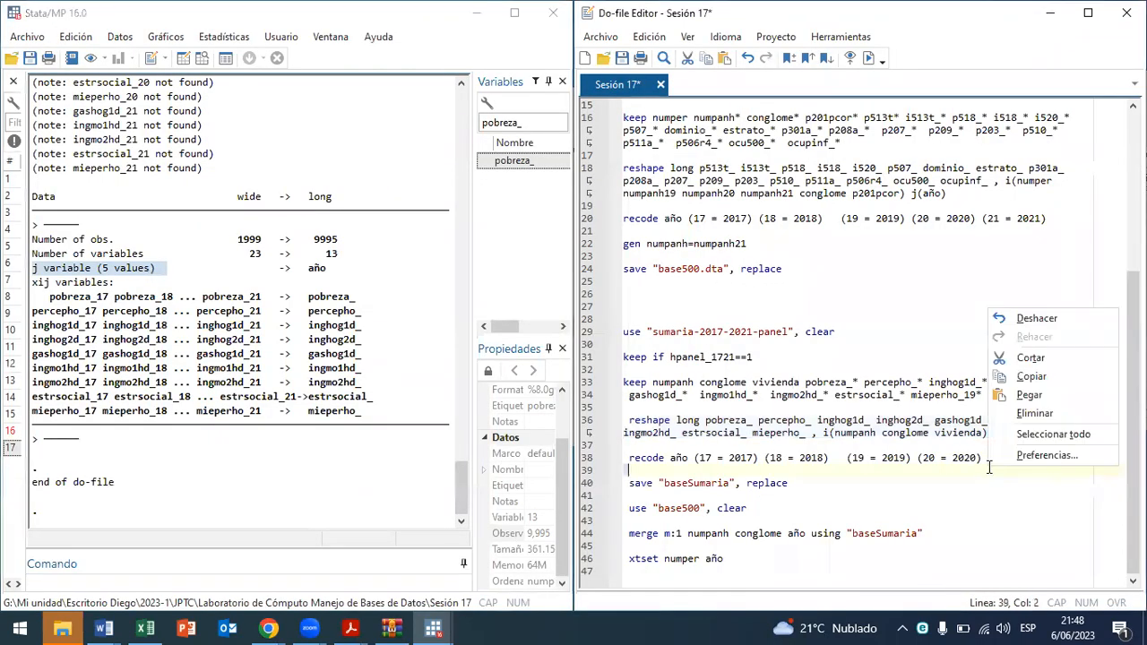
click(1003, 512)
drag(1063, 458, 602, 459)
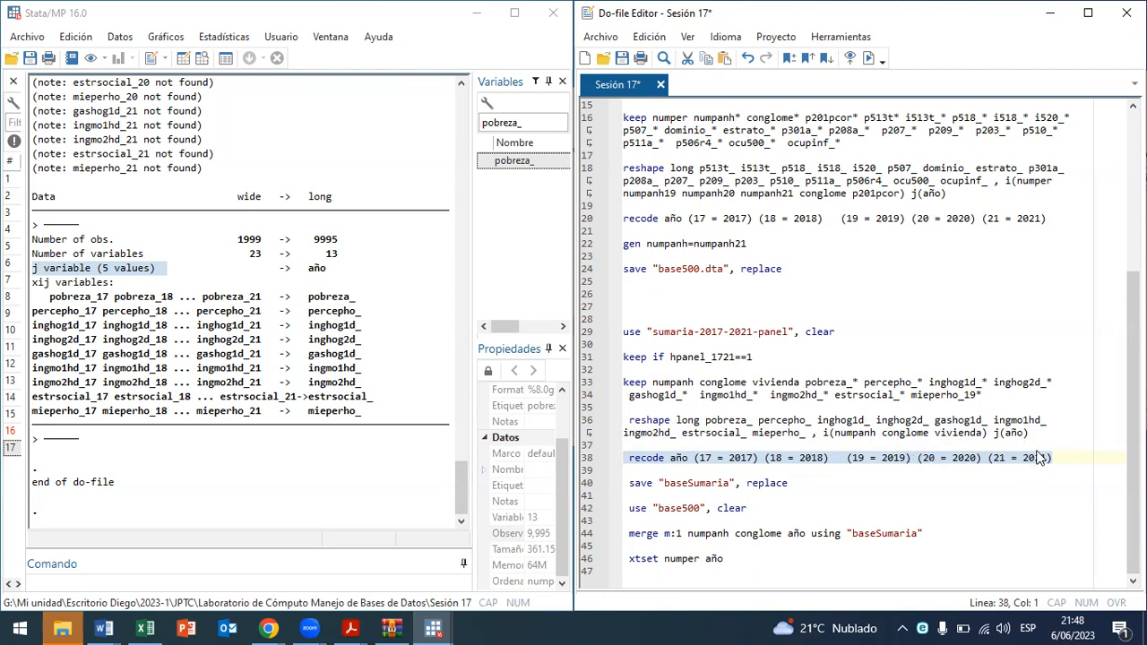
click(868, 57)
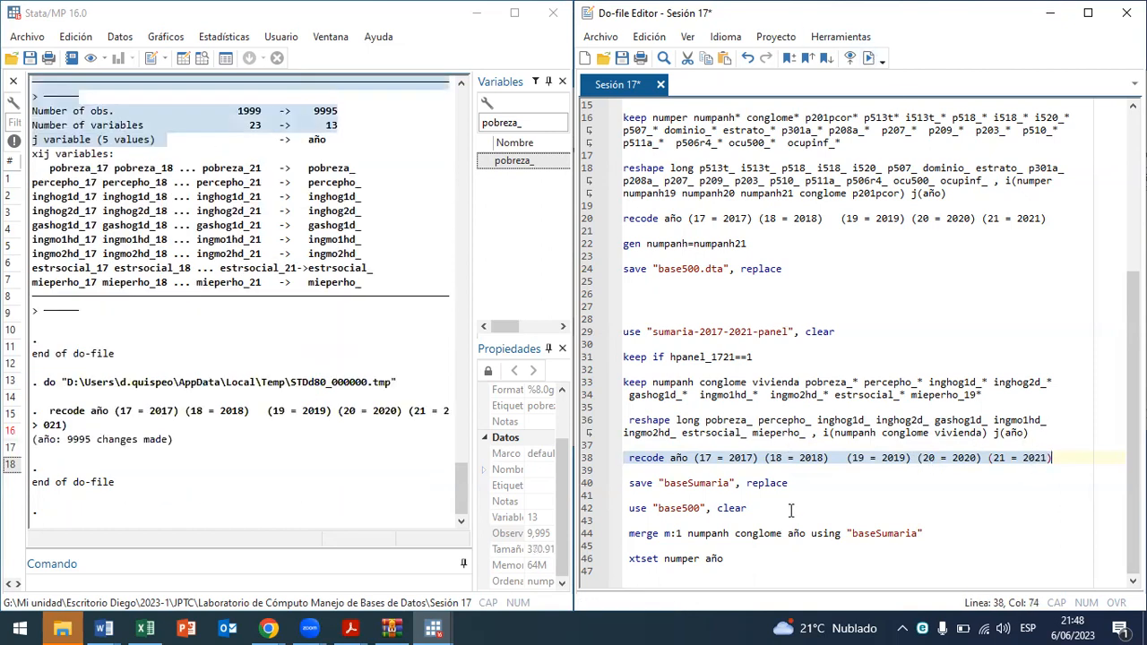
Step: Save the reshaped sumaria data as "baseSumaria" with replace, and add a blank line below that command in the do-file
drag(788, 482, 604, 491)
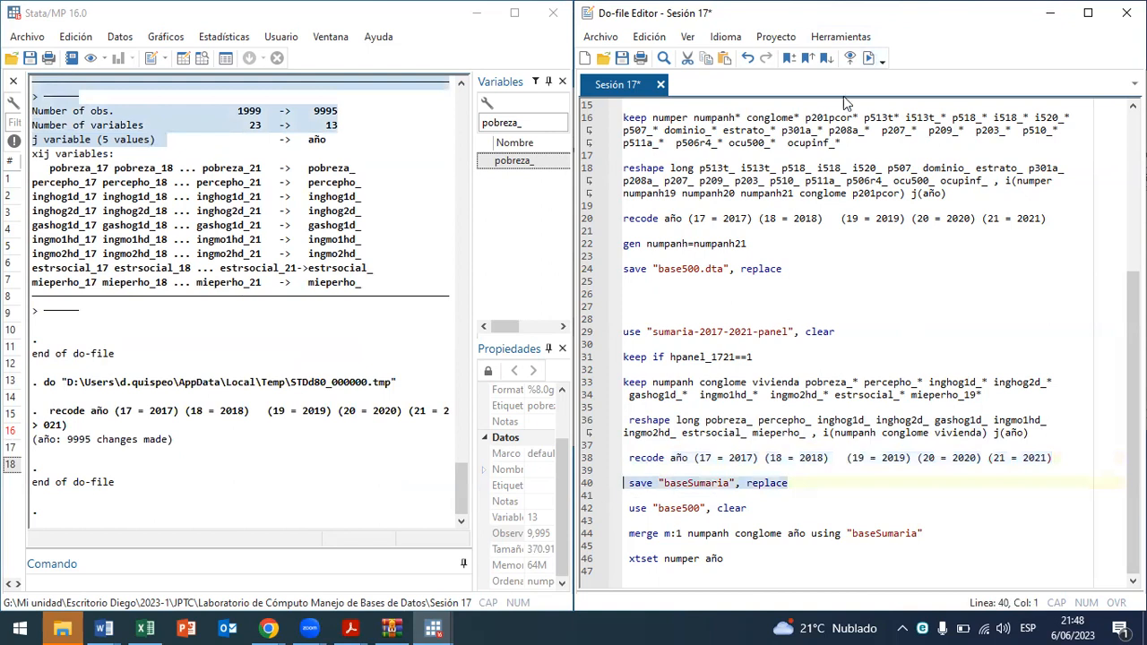
click(868, 57)
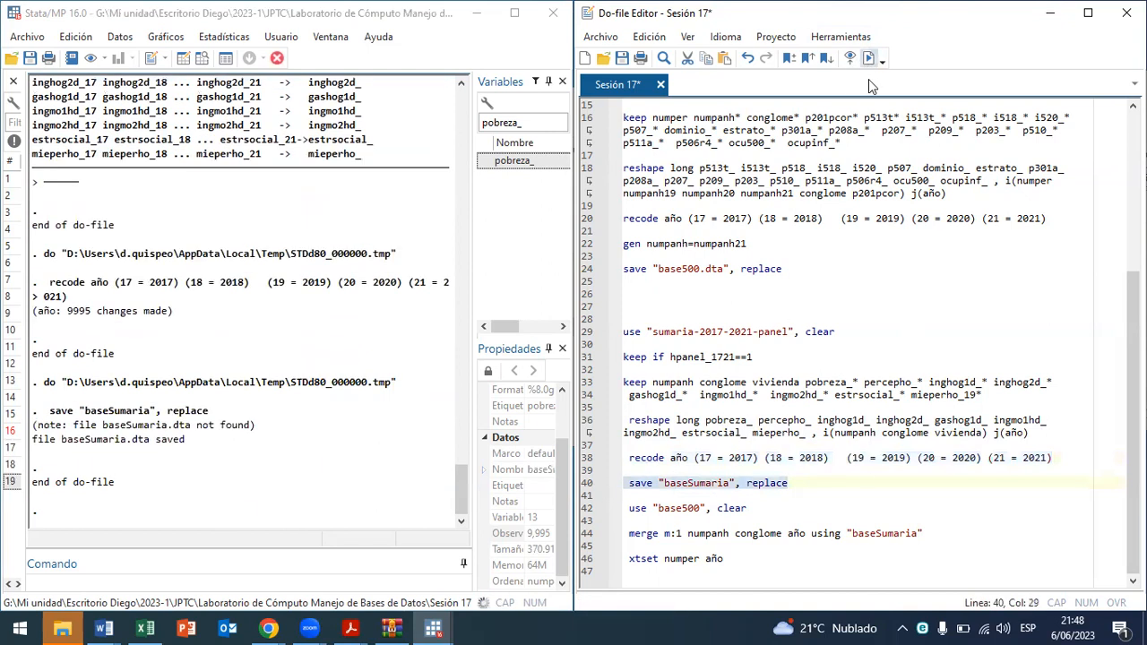
click(846, 487)
key(Return)
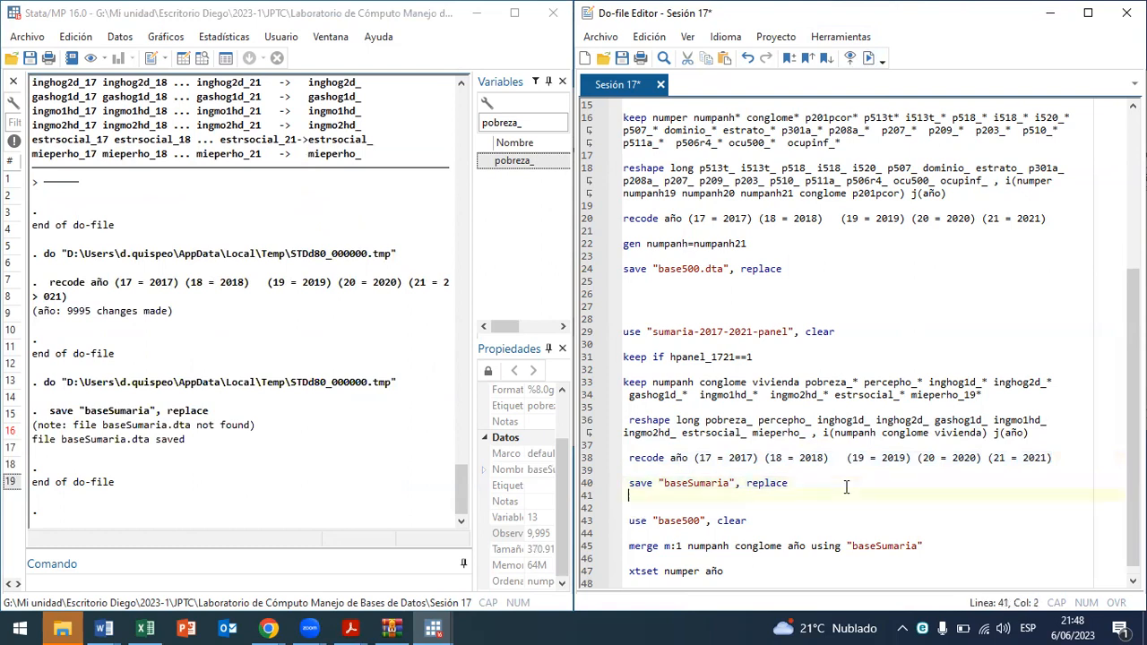
Step: Compare the save commands for base500.dta and baseSumaria in the do-file
drag(661, 269, 702, 268)
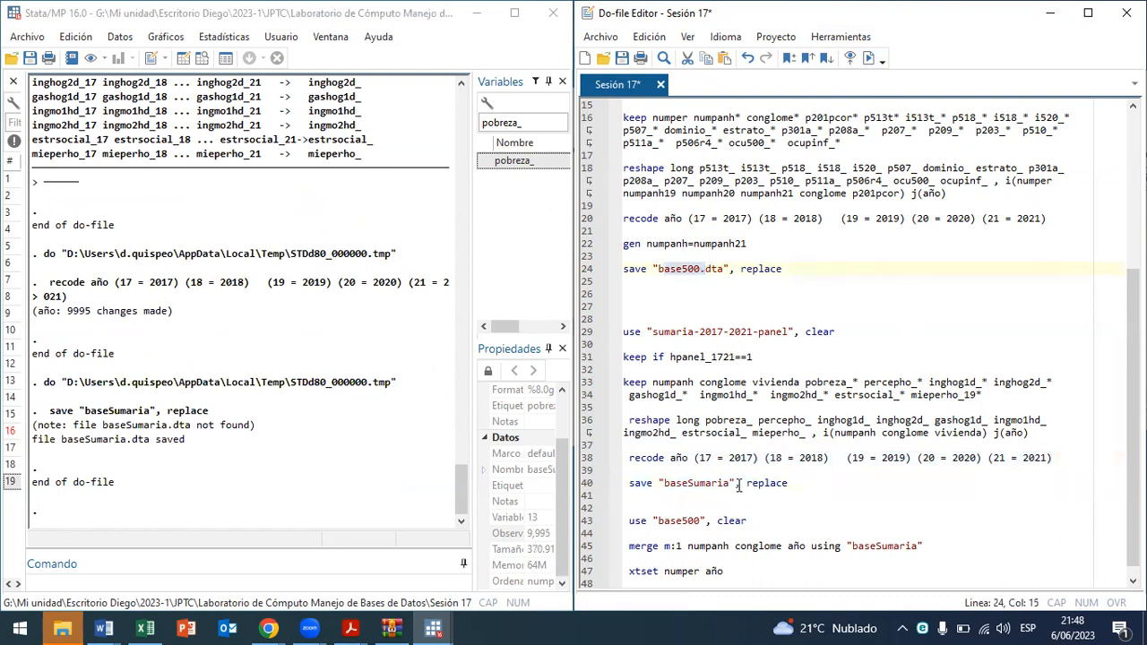
drag(738, 483, 623, 483)
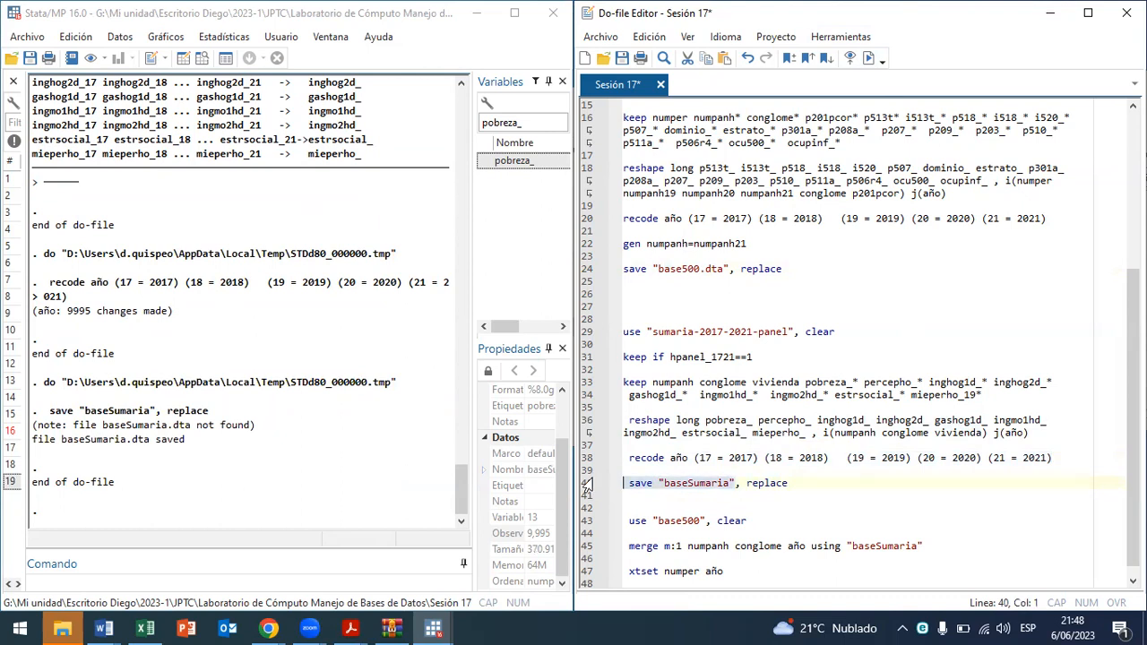
scroll(685, 483, down, 1)
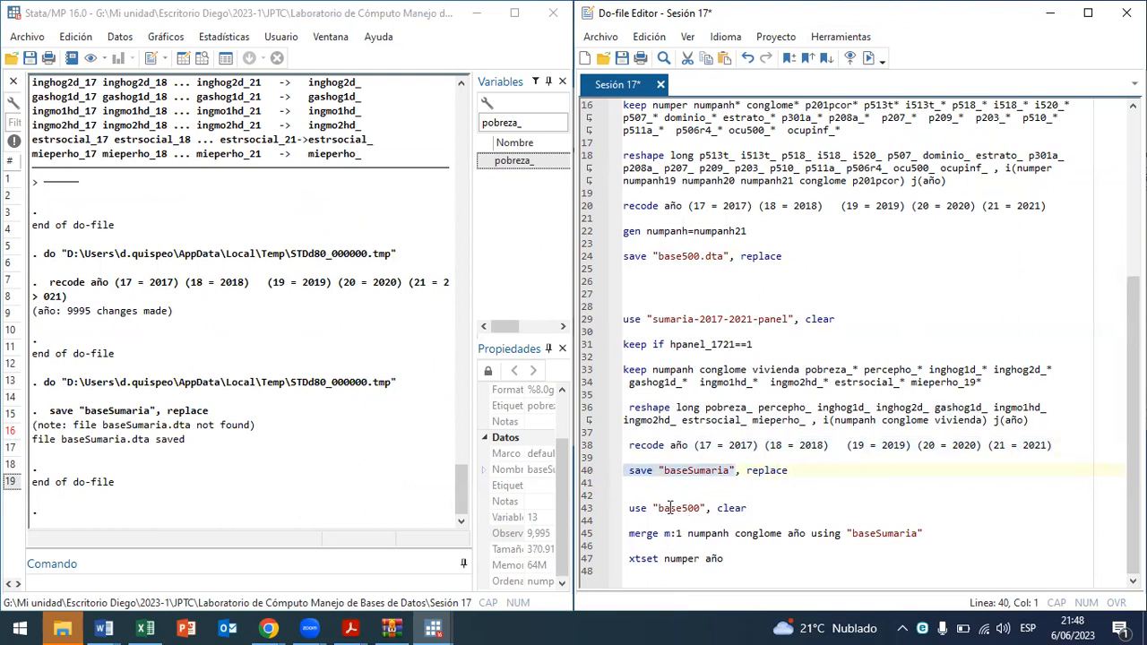
Step: Load base500 and merge it m:1 with baseSumaria on numpanh, conglome and año
click(665, 535)
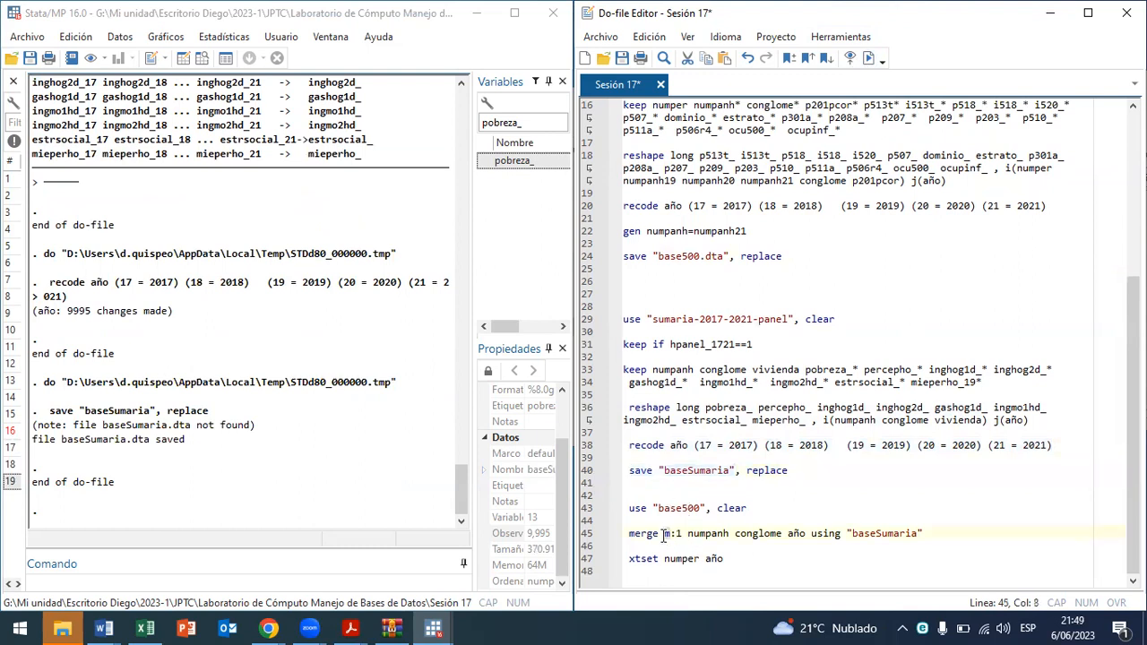
click(673, 508)
click(680, 533)
drag(680, 533, 674, 533)
double_click(703, 533)
drag(787, 530, 692, 533)
click(734, 533)
drag(653, 508, 683, 533)
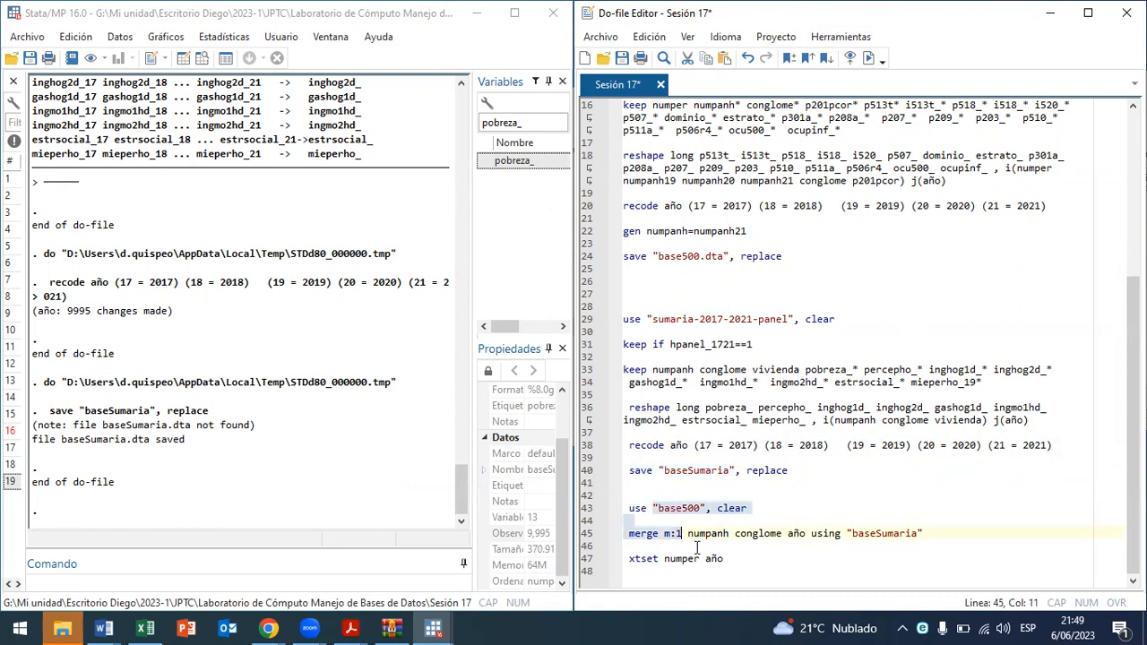
click(868, 57)
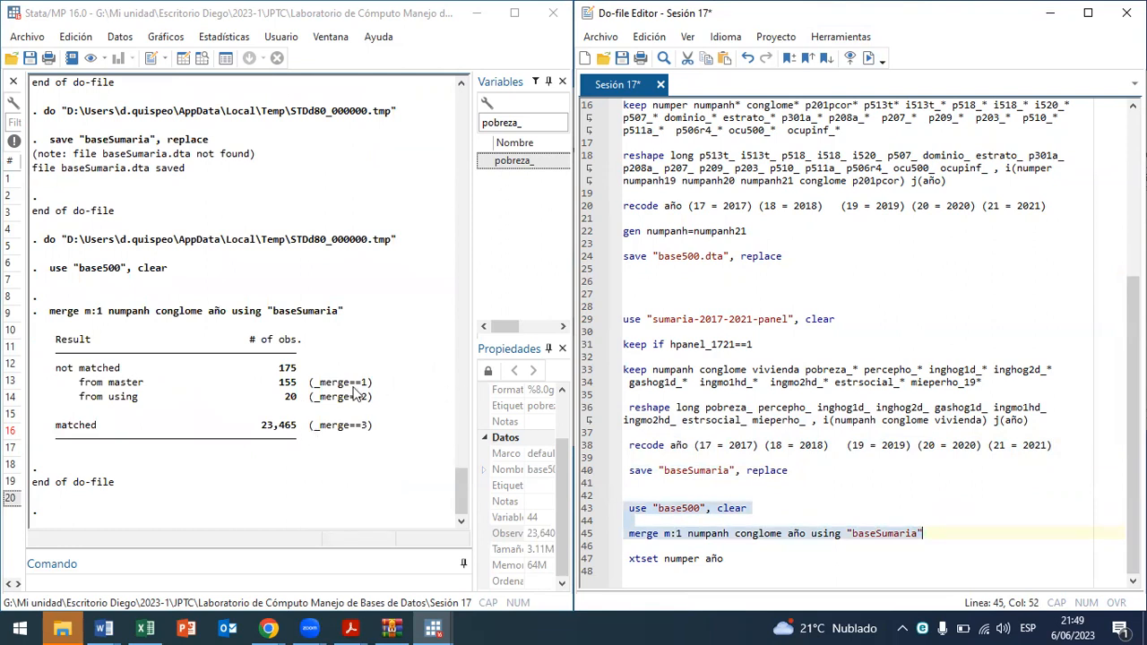
Step: Check the unmatched counts from master and using in the merge table, and open the merged dataset with its properties in the data browser
drag(299, 386, 277, 388)
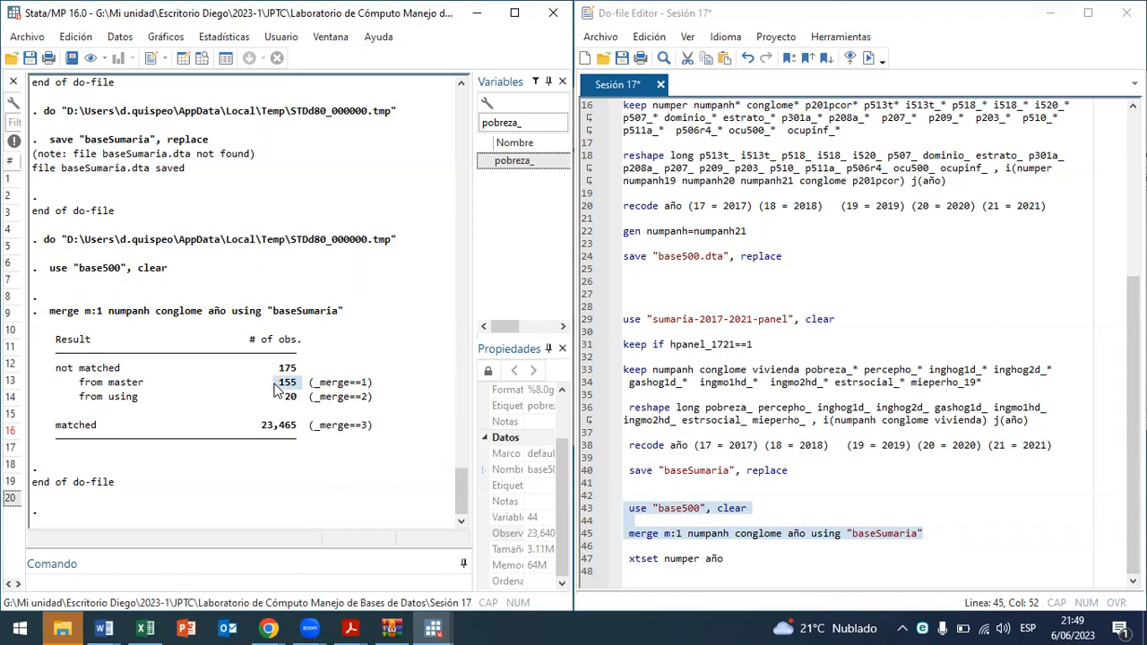
drag(284, 397, 301, 405)
click(202, 57)
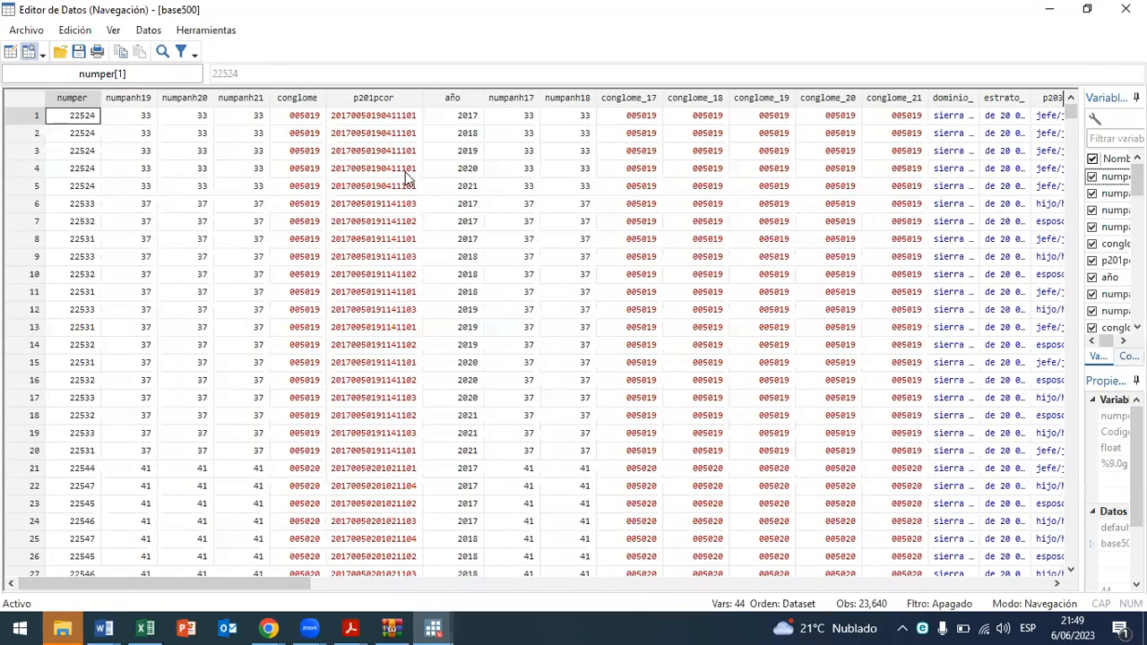
scroll(1106, 421, down, 1)
drag(1080, 426, 898, 428)
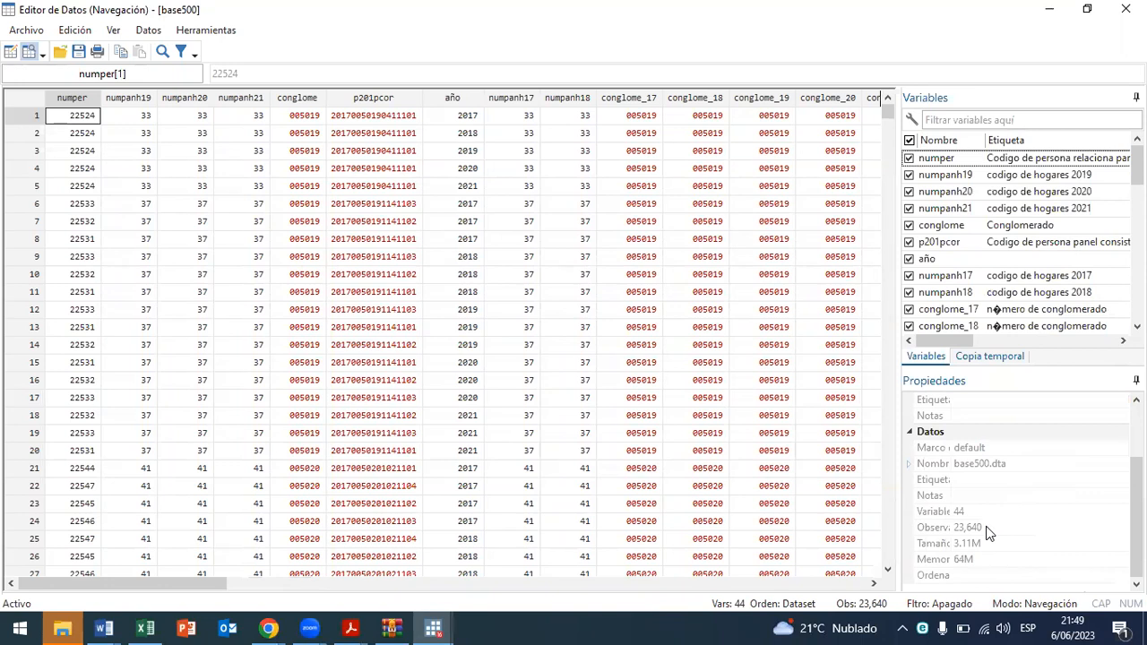
drag(199, 587, 362, 589)
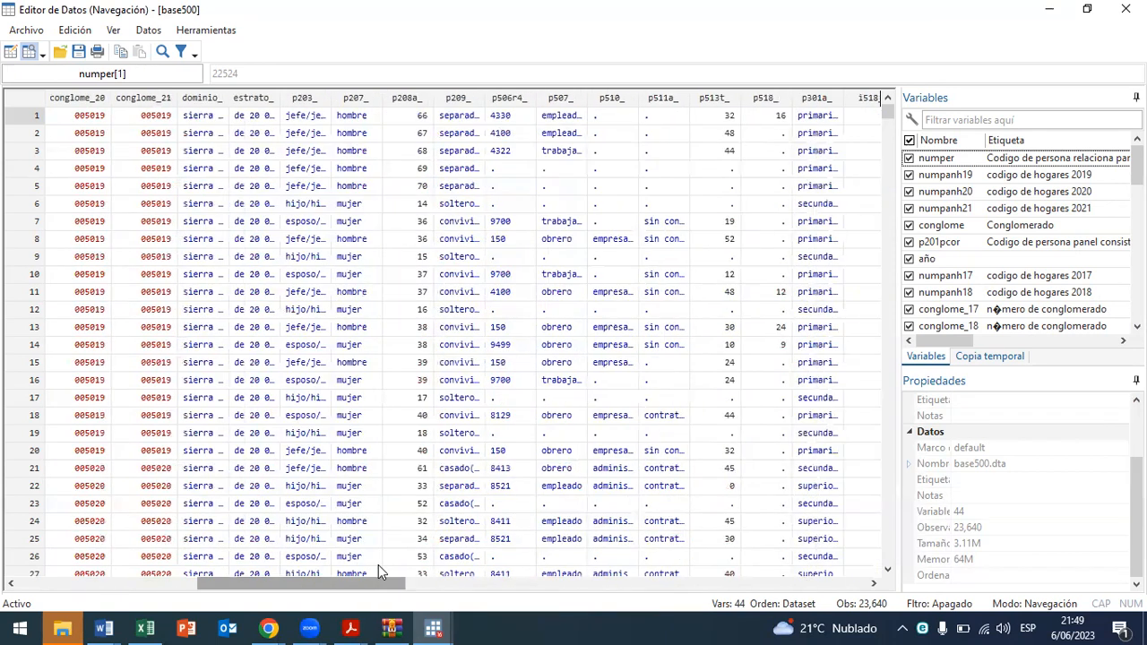
Step: Review the employment-module columns of the merged data, from dominio_ through ocu500_
click(367, 100)
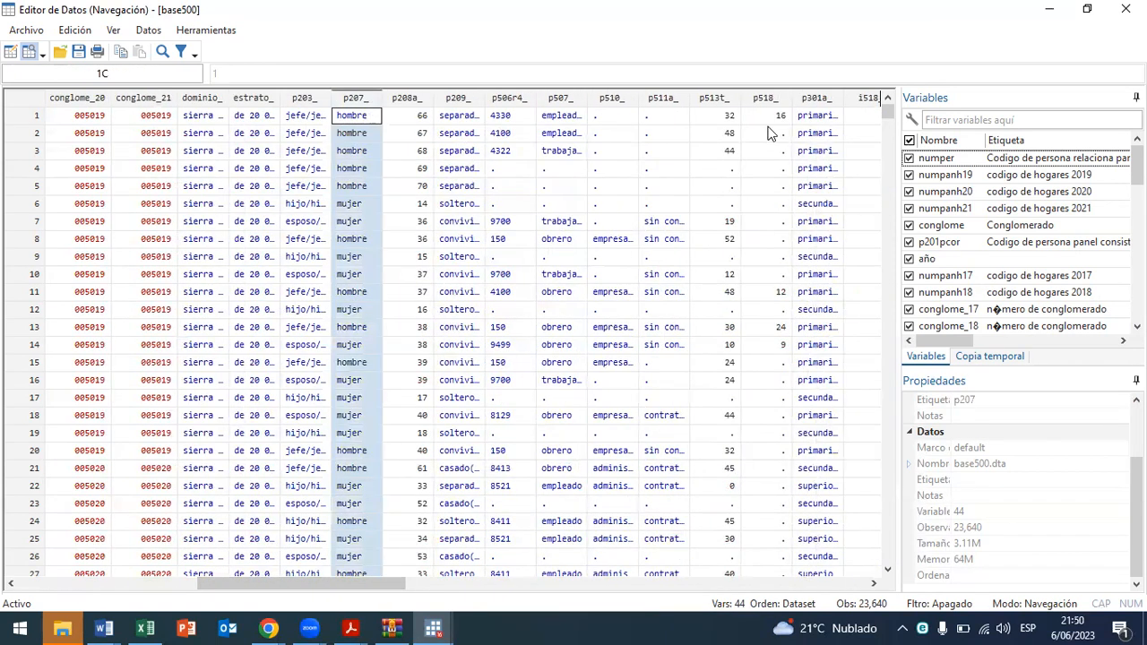
key(Left)
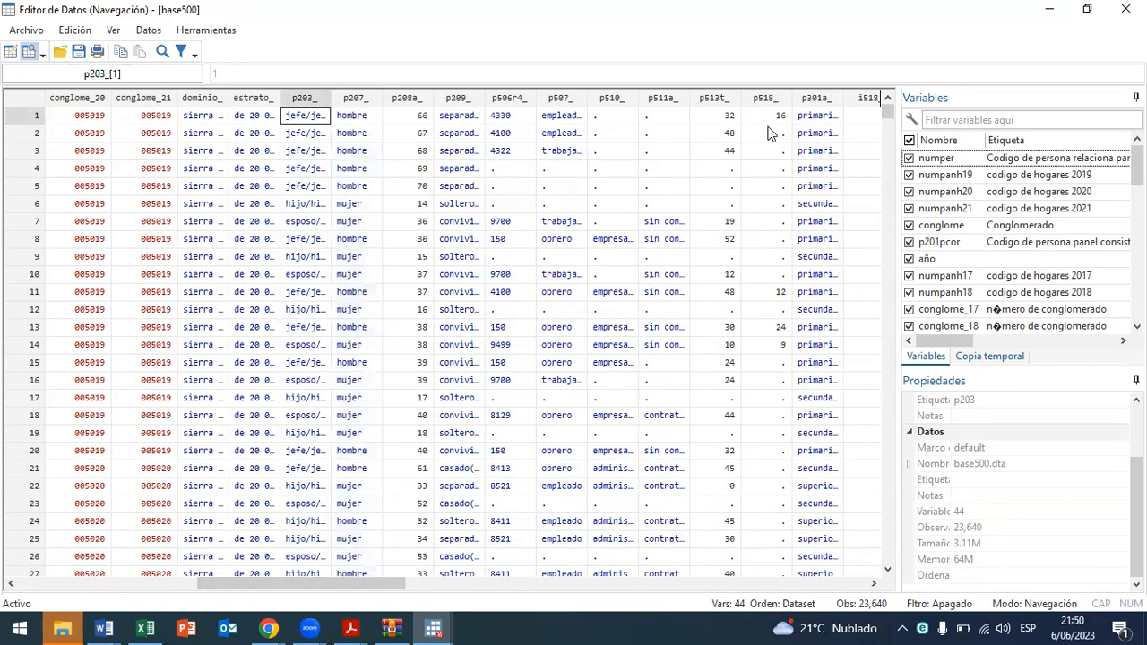
key(Left)
key(Left)
key(Right)
key(Right)
key(Right)
key(Right)
key(Right)
key(Right)
key(Right)
key(Right)
key(Right)
key(Right)
key(Right)
key(Right)
key(Right)
key(Right)
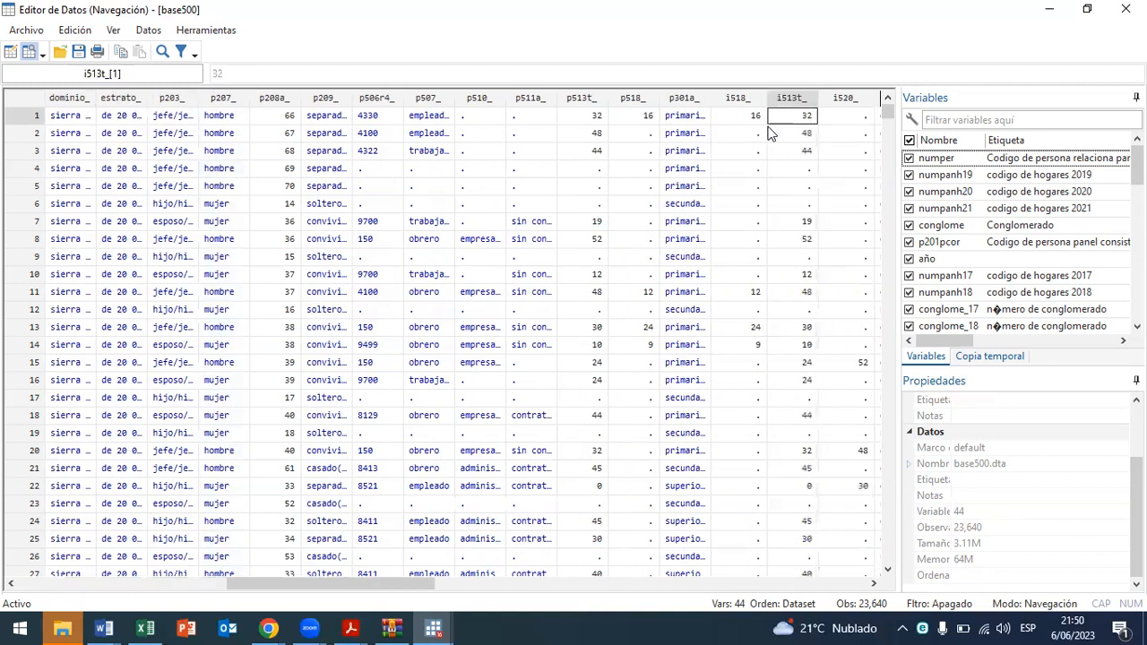
key(Right)
key(Right)
key(Right)
key(Right)
key(Right)
key(Right)
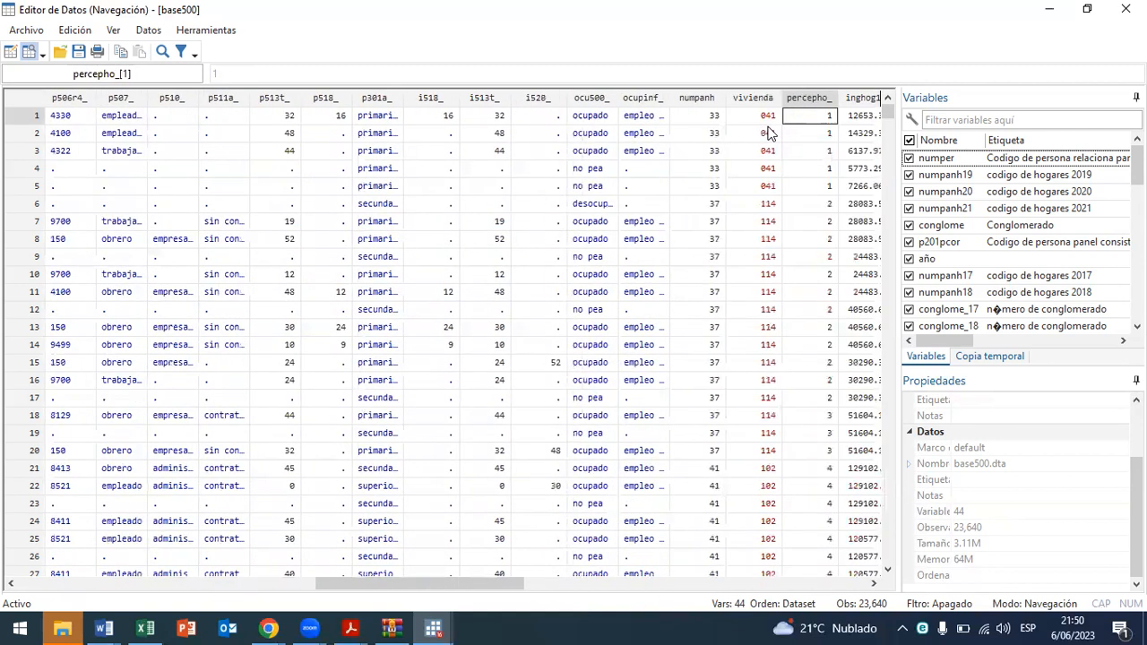
key(Left)
key(Left)
key(Left)
key(Left)
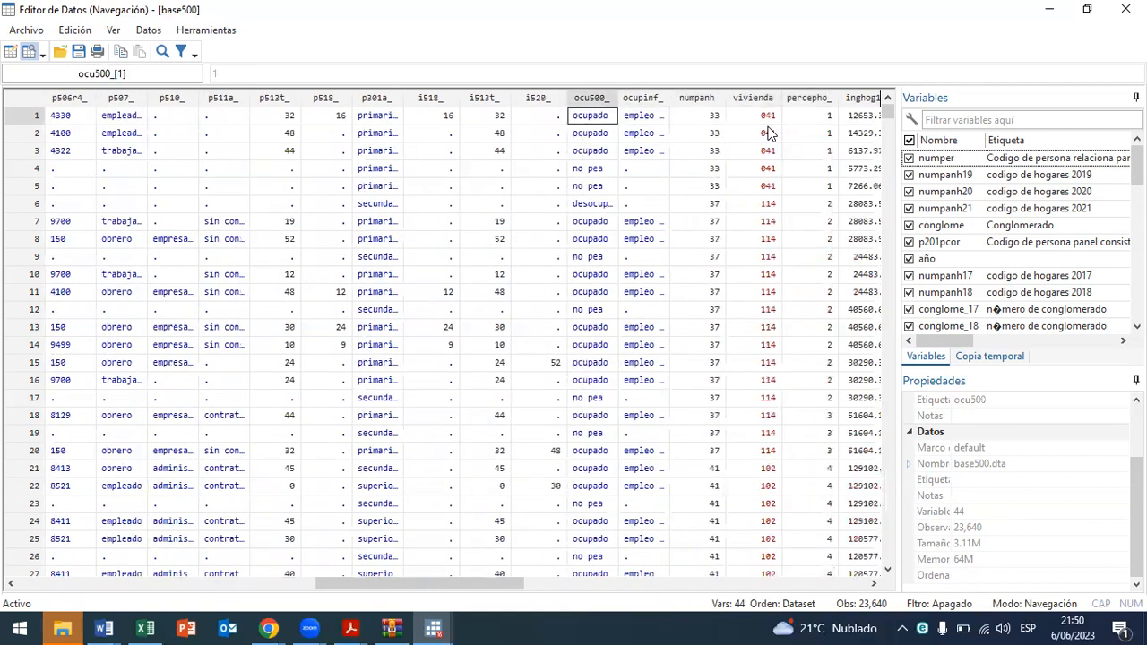
Step: Review the household columns added from baseSumaria, including the income variables, pobreza_ and _merge
key(Right)
key(Right)
key(Right)
key(Right)
key(Right)
key(Right)
key(Right)
key(Right)
key(Right)
key(Right)
key(Right)
key(Right)
key(Right)
key(Right)
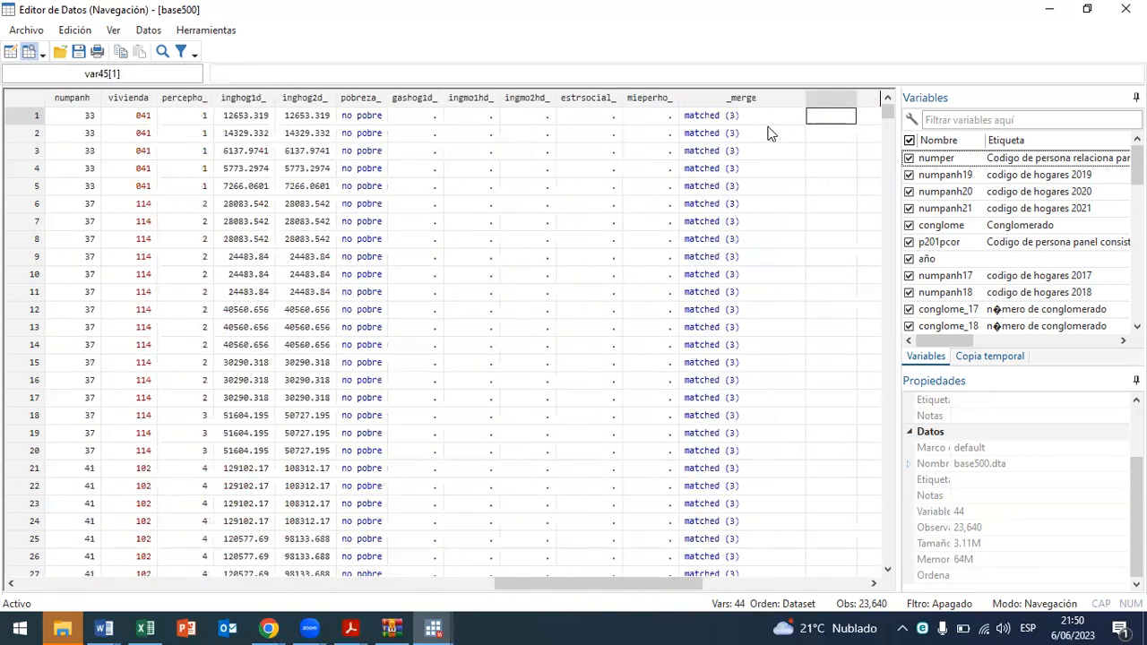
Step: Look back across the merged columns as far as p201pcor and close the data browser
key(Left)
key(Left)
key(Left)
key(Left)
key(Left)
key(Left)
key(Left)
key(Left)
key(Left)
key(Left)
key(Left)
key(Left)
key(Left)
key(Left)
key(Left)
key(Left)
key(Left)
key(Left)
key(Left)
key(Left)
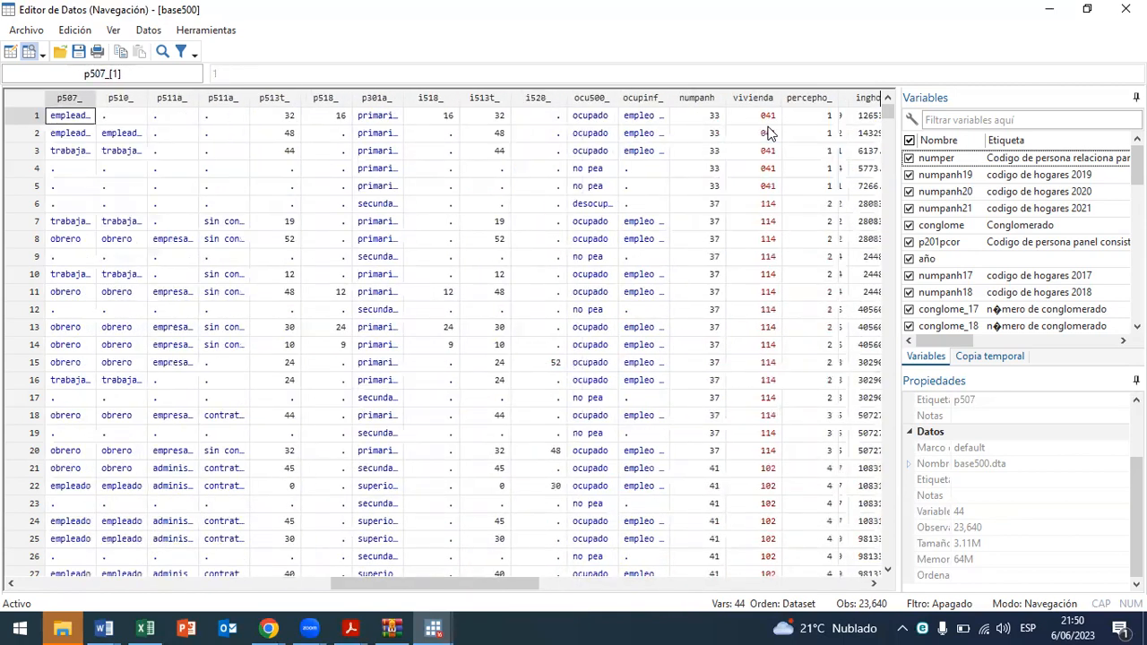
key(Left)
key(Left)
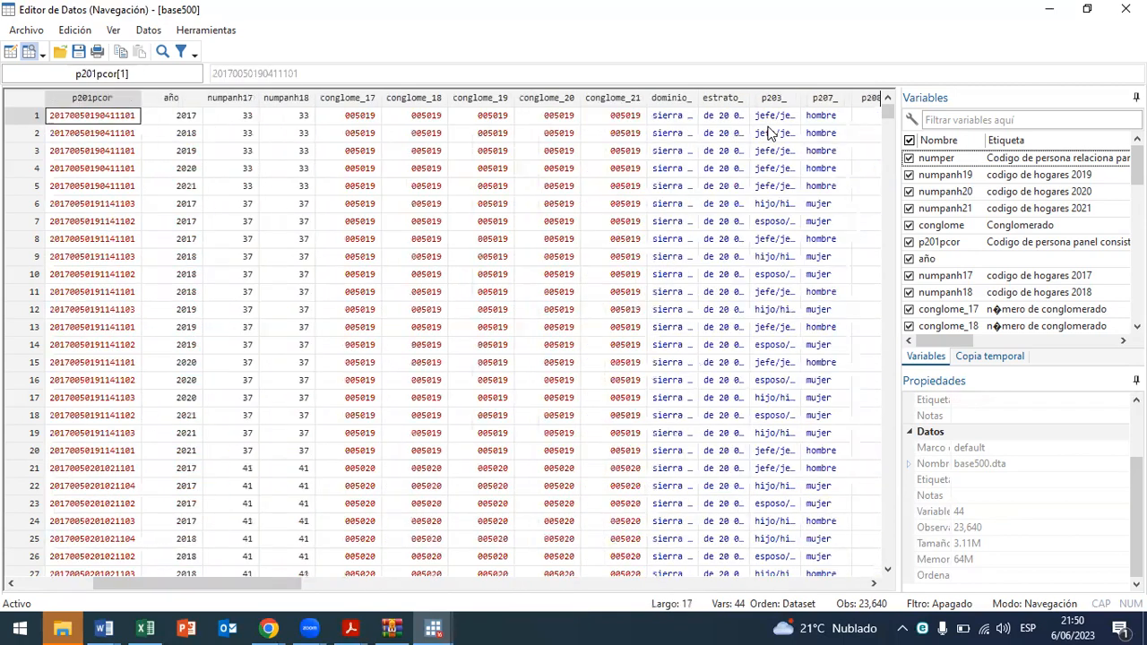
click(1125, 9)
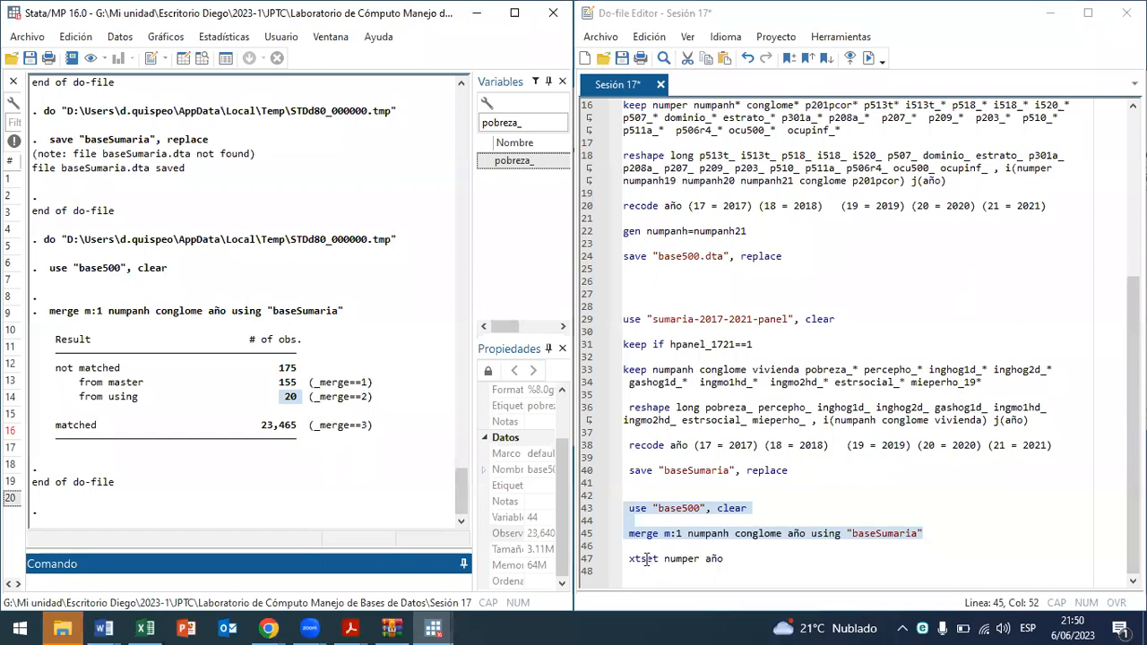
Step: Add four blank lines at the end of the do-file below the xtset command
click(872, 567)
key(Return)
key(Return)
key(Return)
key(Return)
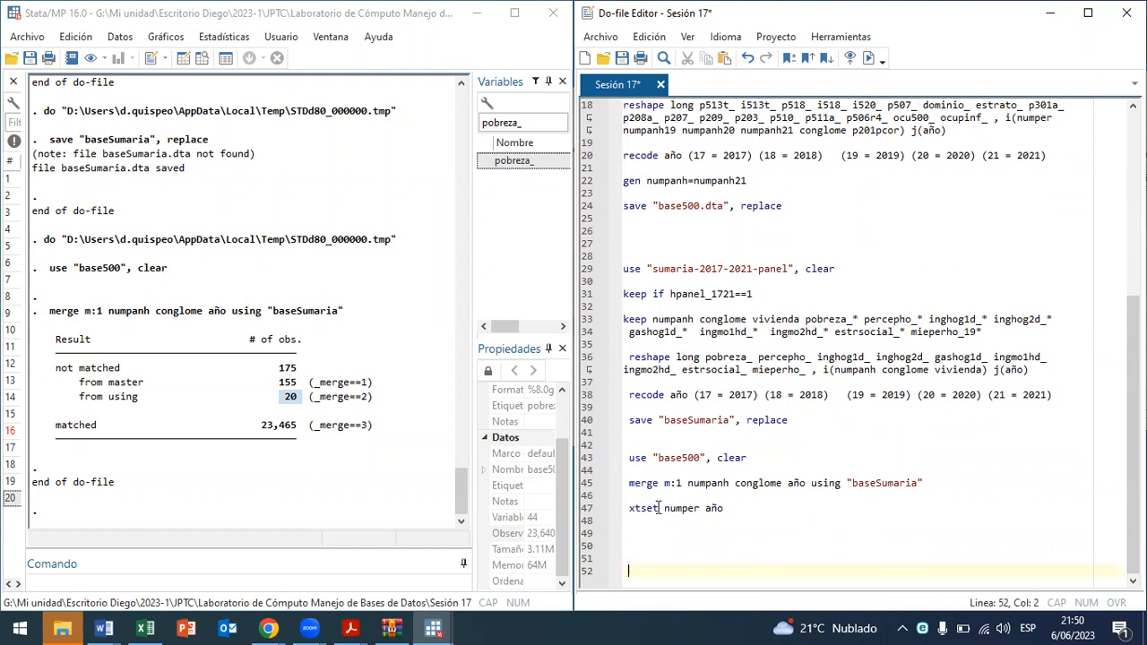
Step: Try to declare the panel structure by running xtset numper año
click(624, 508)
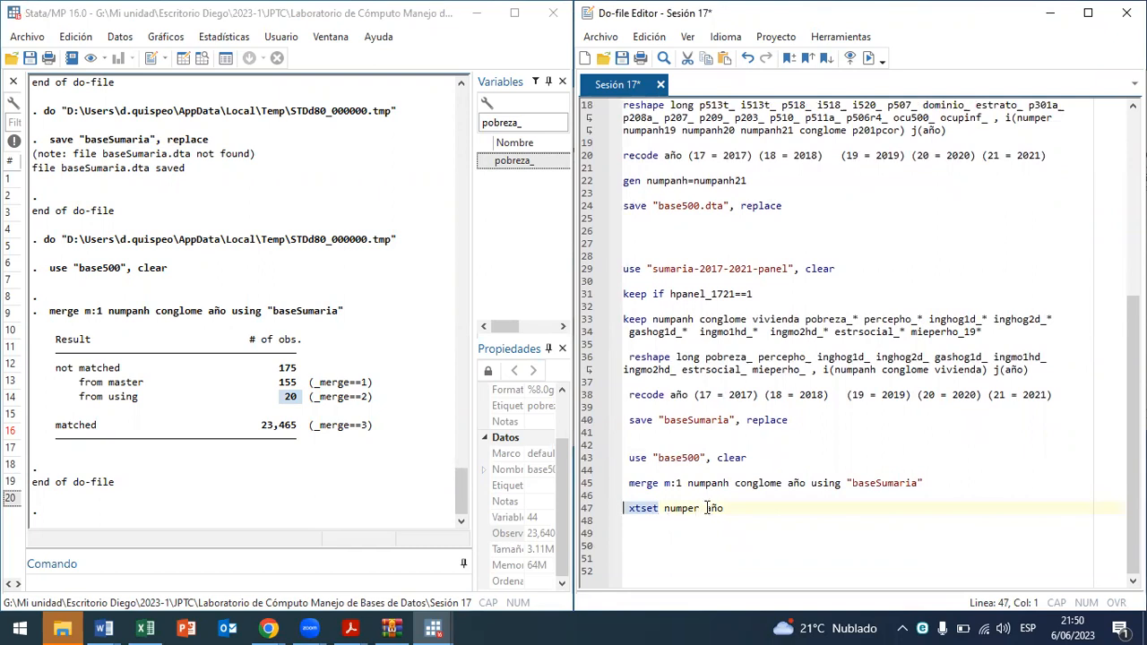
drag(700, 508, 663, 512)
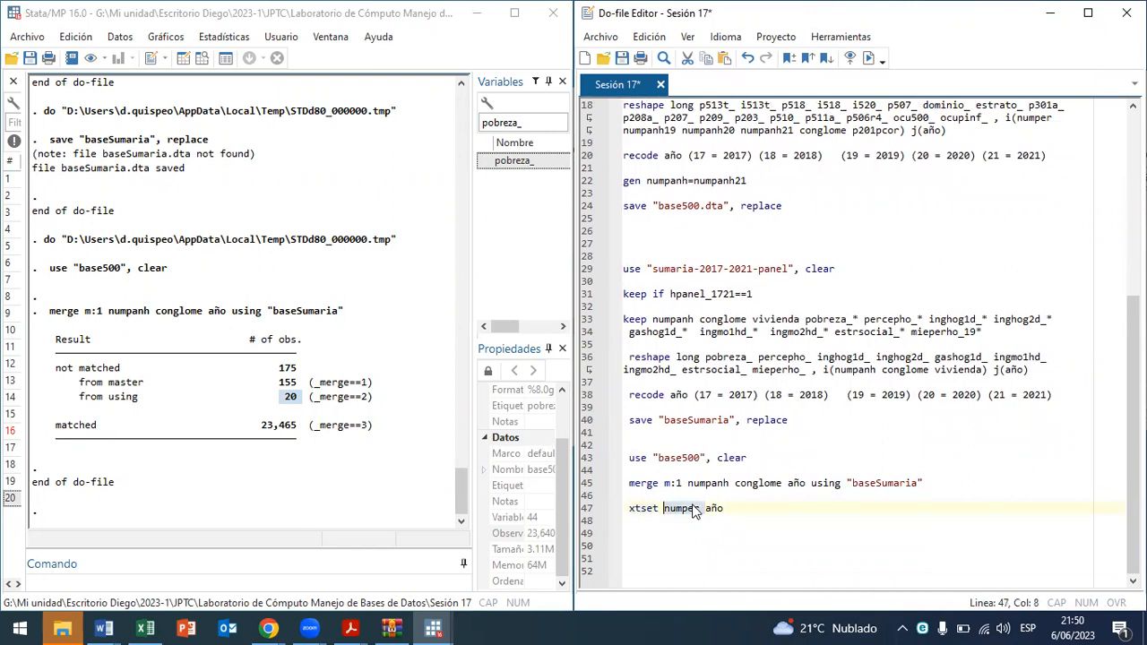
drag(725, 508, 617, 510)
click(868, 57)
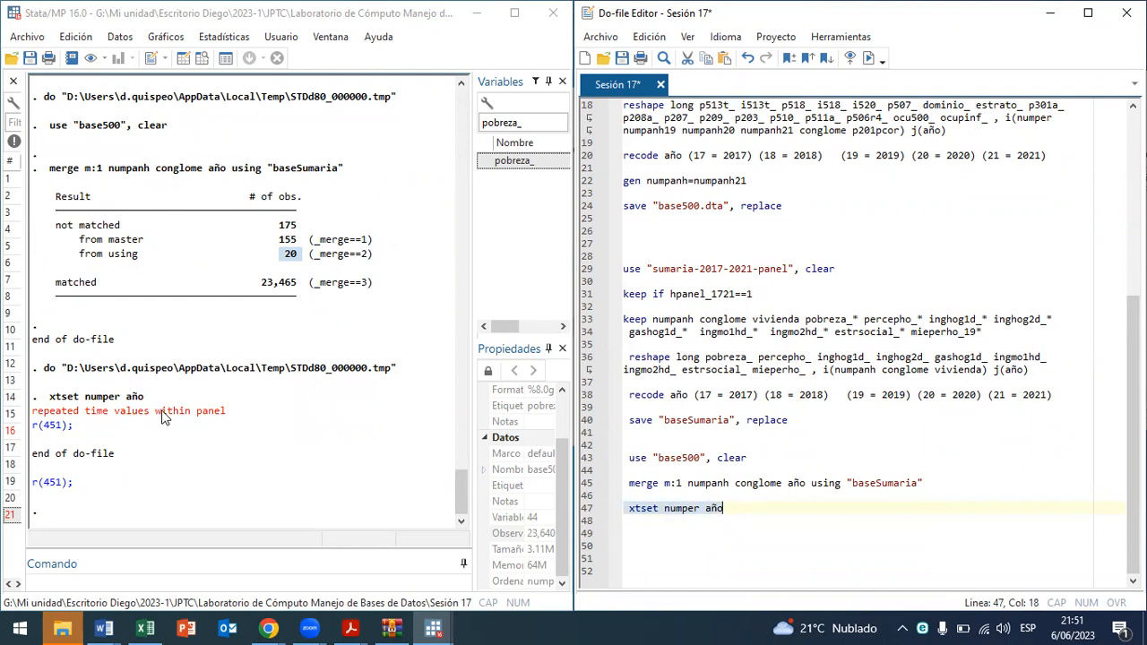
Step: Write duplicates tag numpanh conglome two lines below the xtset command and run it
click(692, 508)
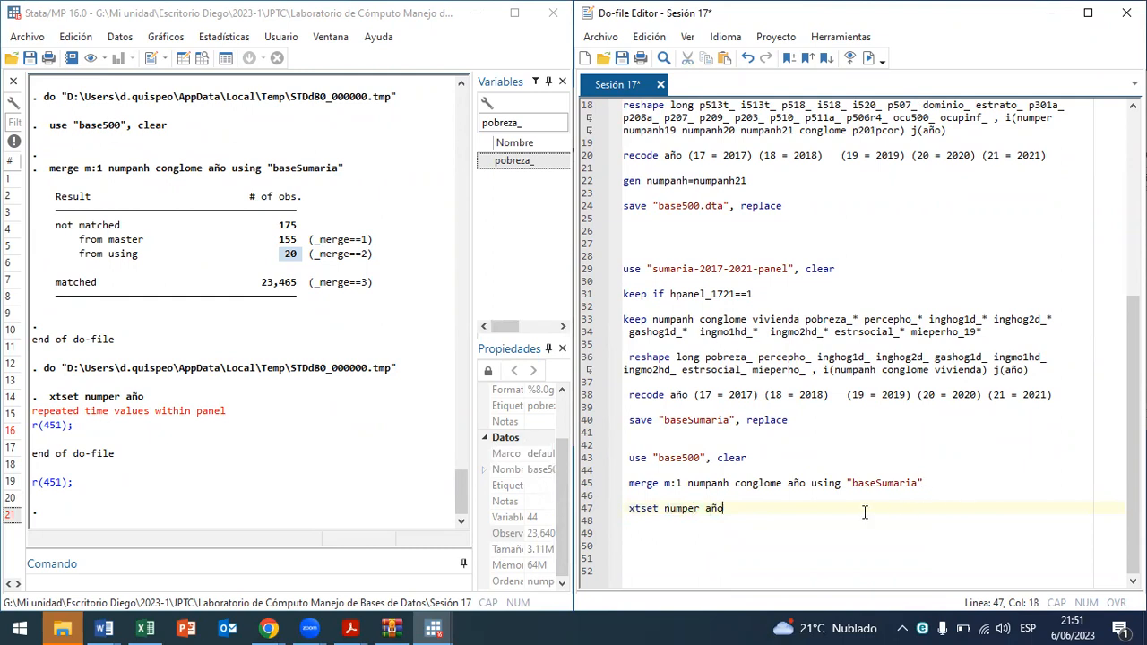
key(Return)
key(Return)
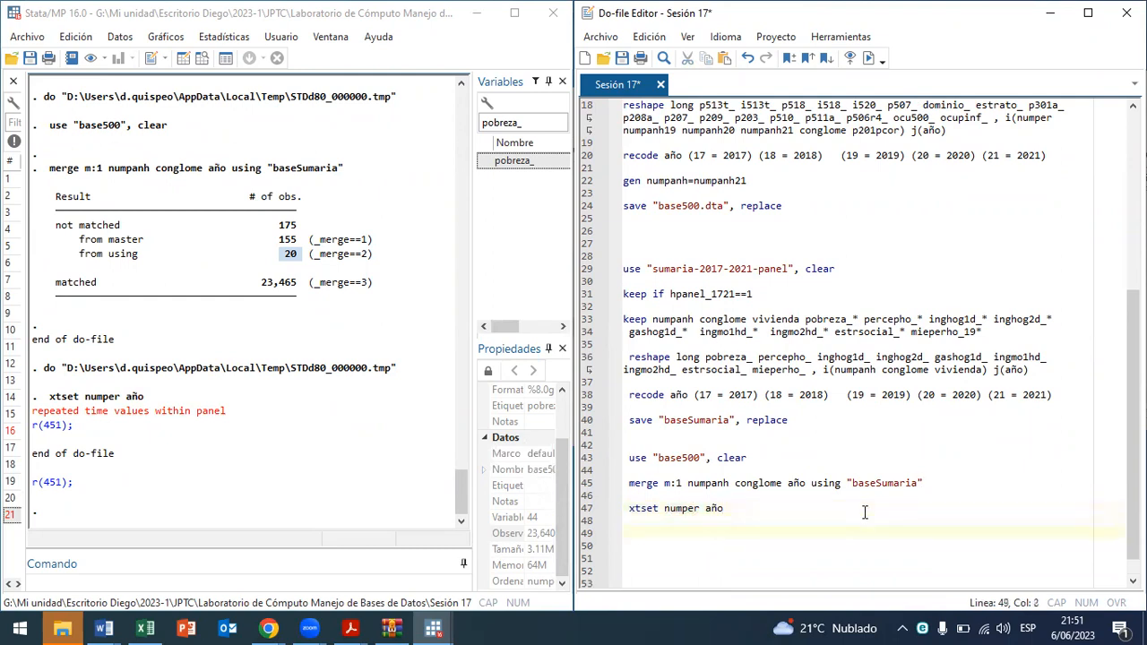
text(duplicates)
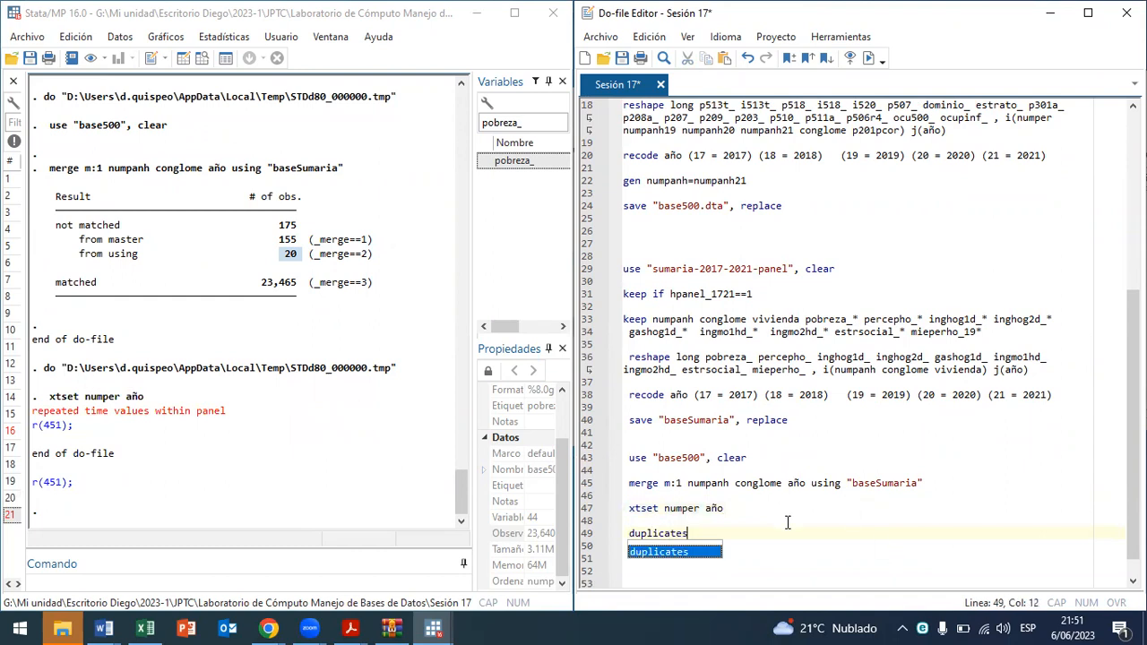
key(Escape)
text(tag)
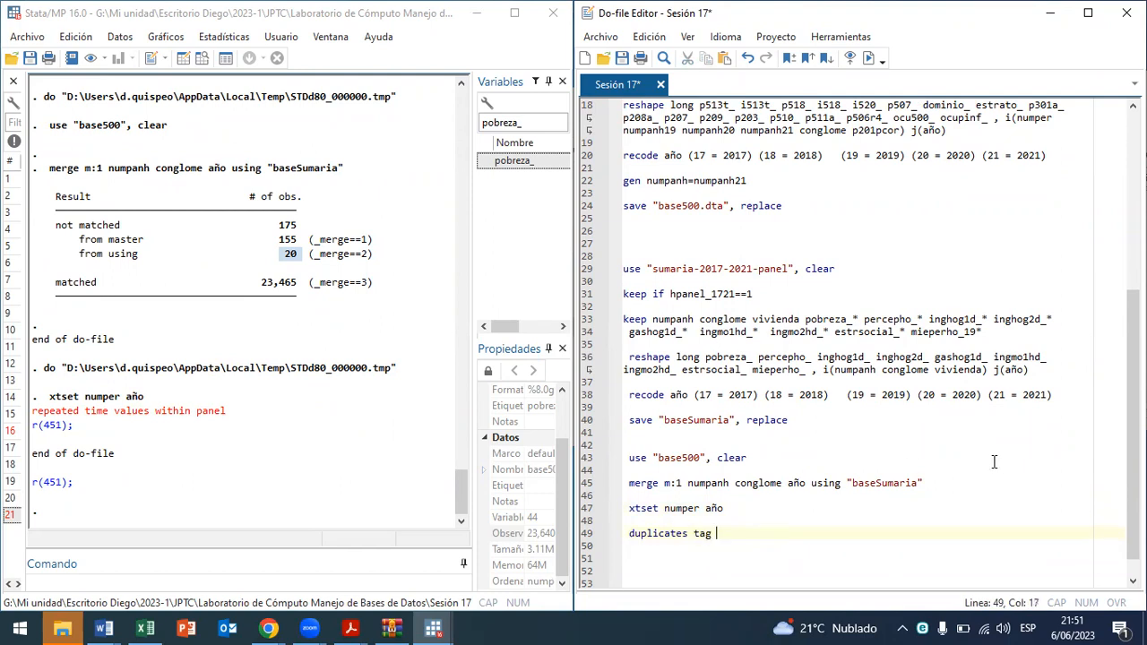
drag(783, 484, 686, 485)
key(ctrl+c)
click(760, 535)
key(ctrl+v)
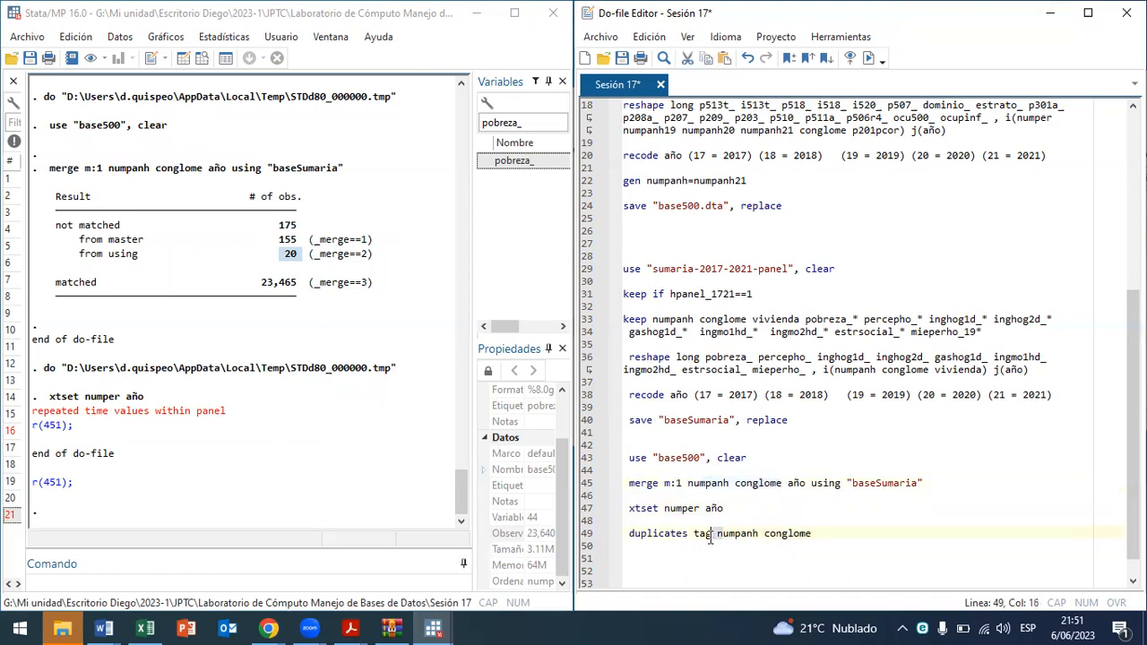
key(ctrl+d)
Step: Complete the command as duplicates tag numpanh conglome año, gen(t) and run it
click(832, 540)
click(832, 533)
text(, ge)
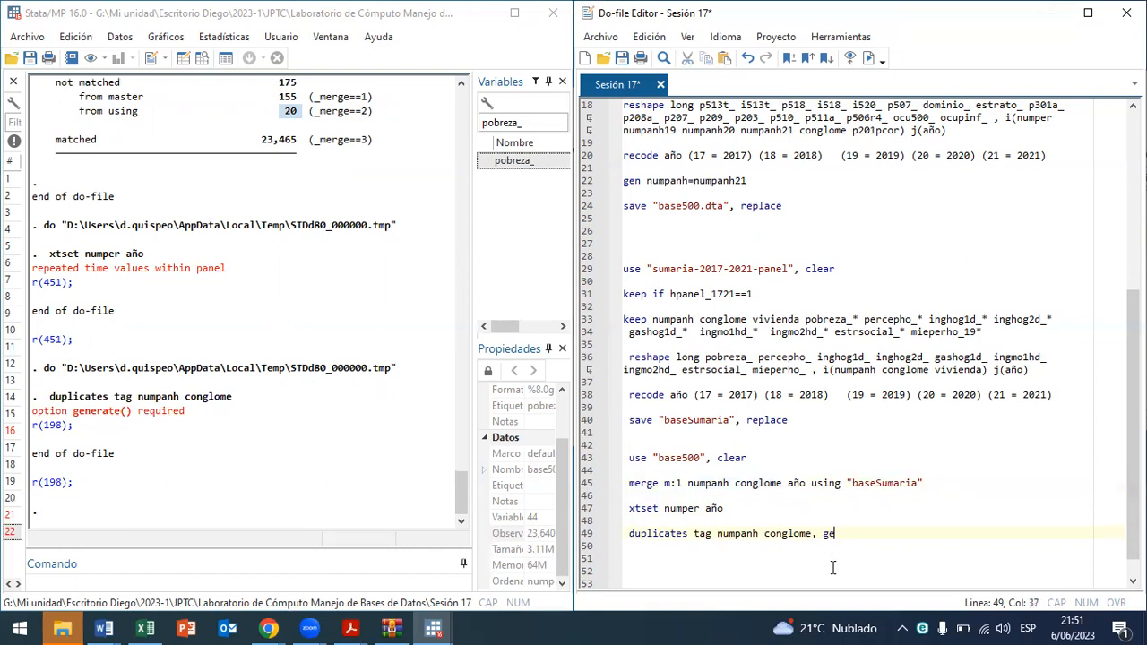
text(n()
key(Left)
key(Left)
key(Left)
key(Left)
key(Left)
key(Left)
key(Left)
key(Left)
key(Left)
key(Left)
key(Left)
key(Left)
text(año)
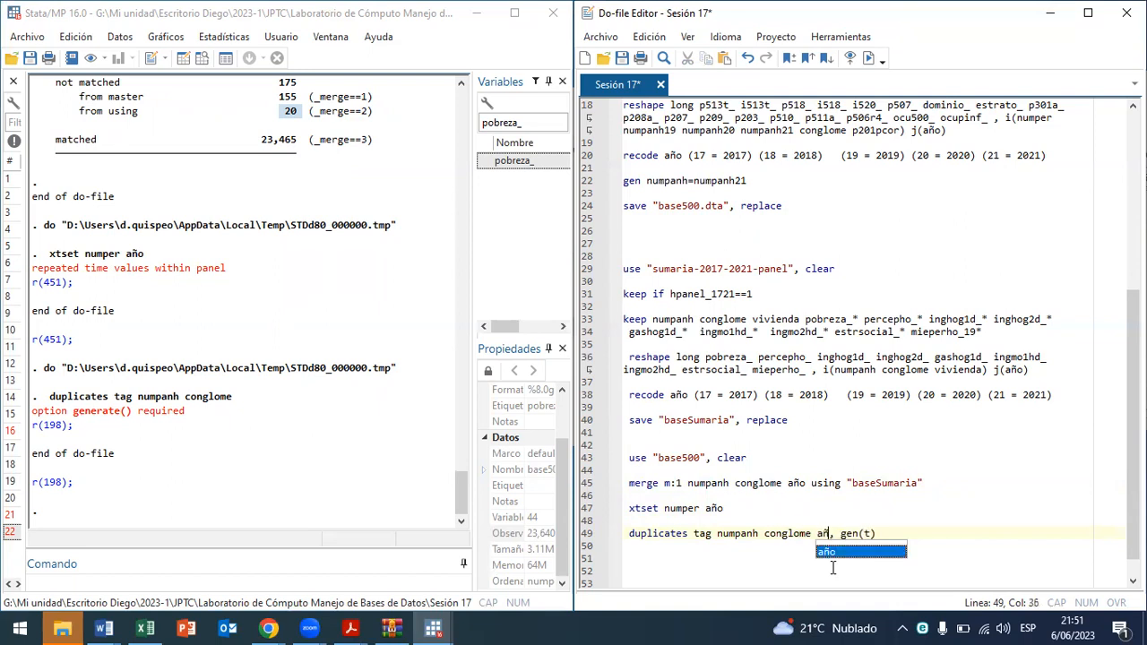
key(End)
key(ctrl+d)
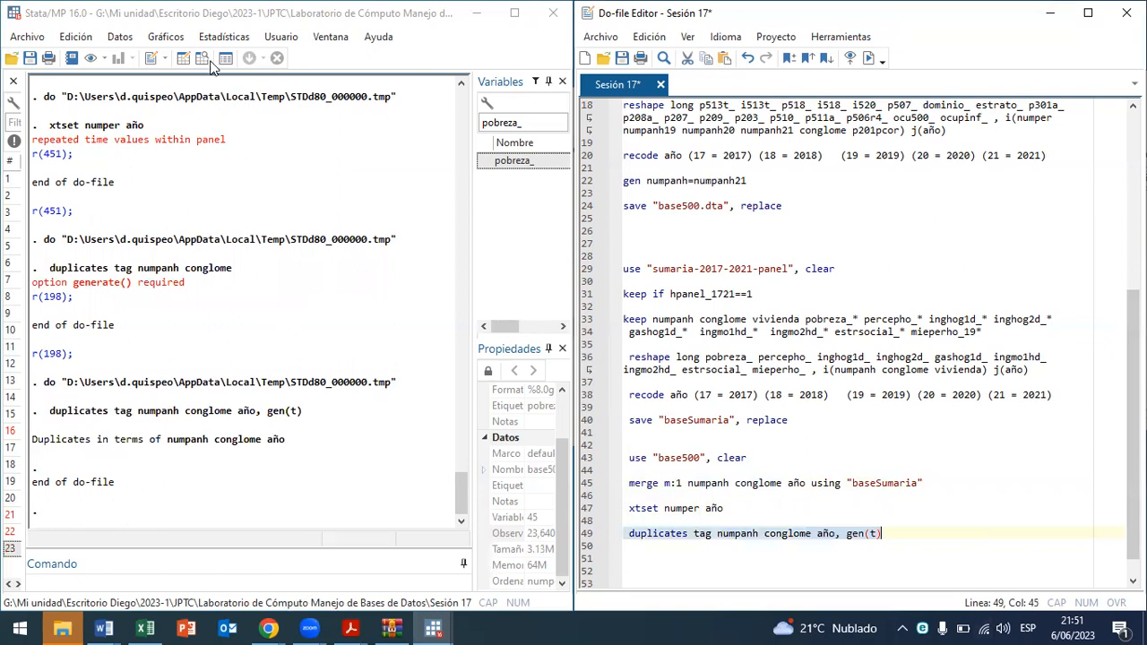
Step: Tabulate the duplicate tag with tab t and look back through the earlier results up to the merge output
click(189, 579)
text(tab t)
key(Return)
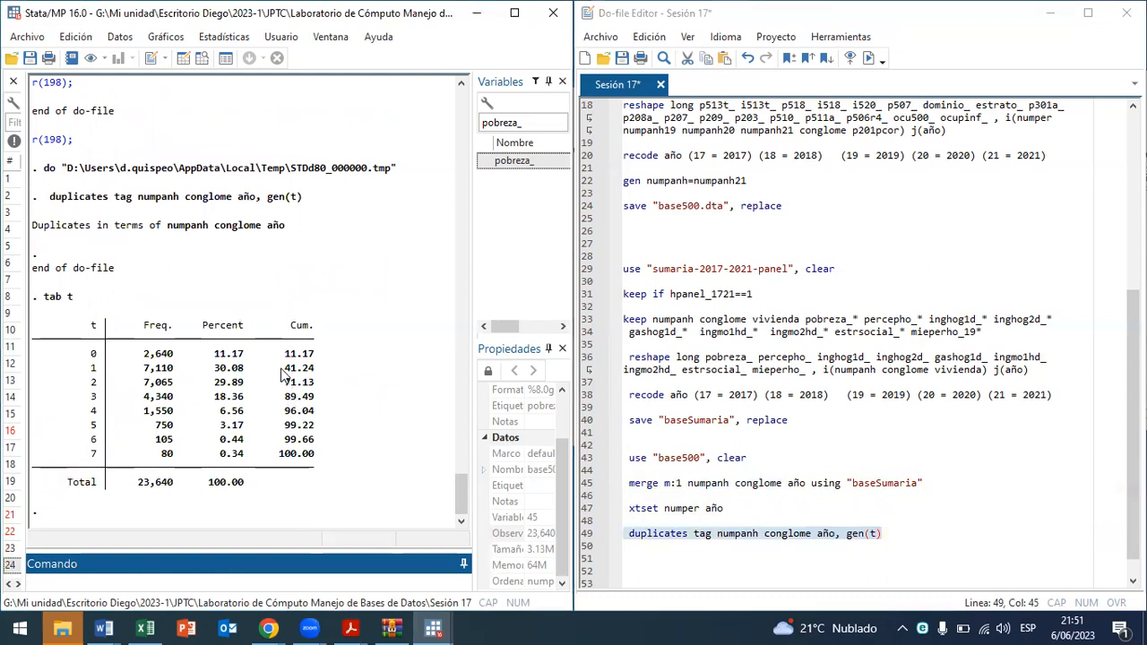
scroll(178, 352, up, 6)
scroll(178, 351, down, 3)
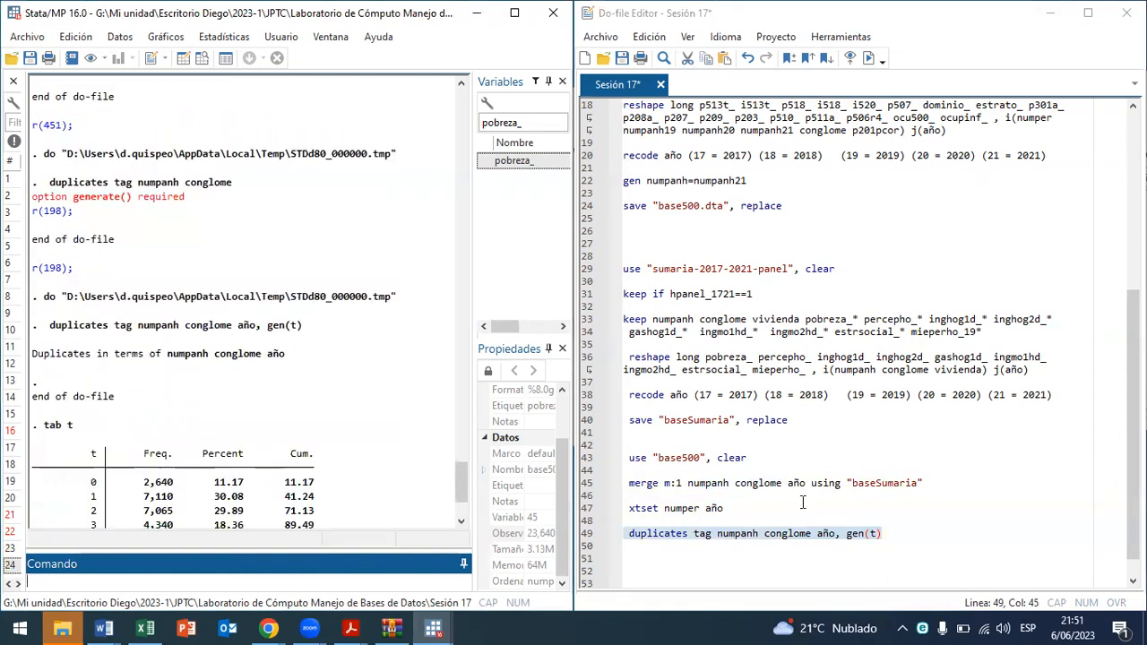
scroll(314, 376, up, 4)
scroll(313, 376, up, 6)
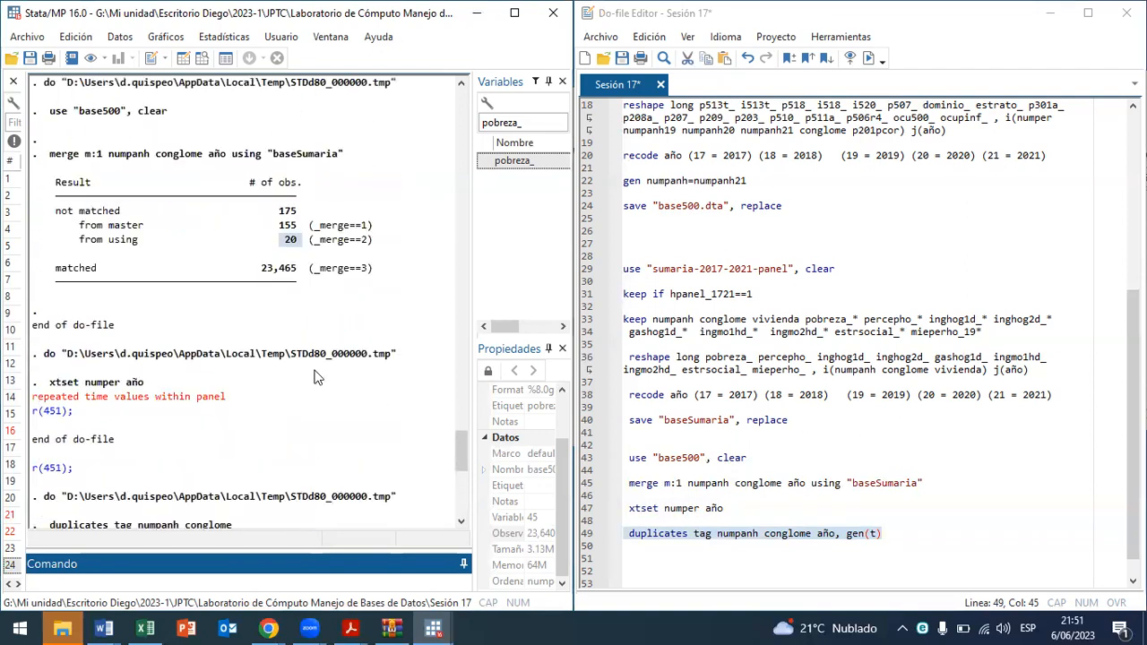
Step: Write drop _merge==3 directly below the merge command and try to run it together with the xtset command
click(973, 484)
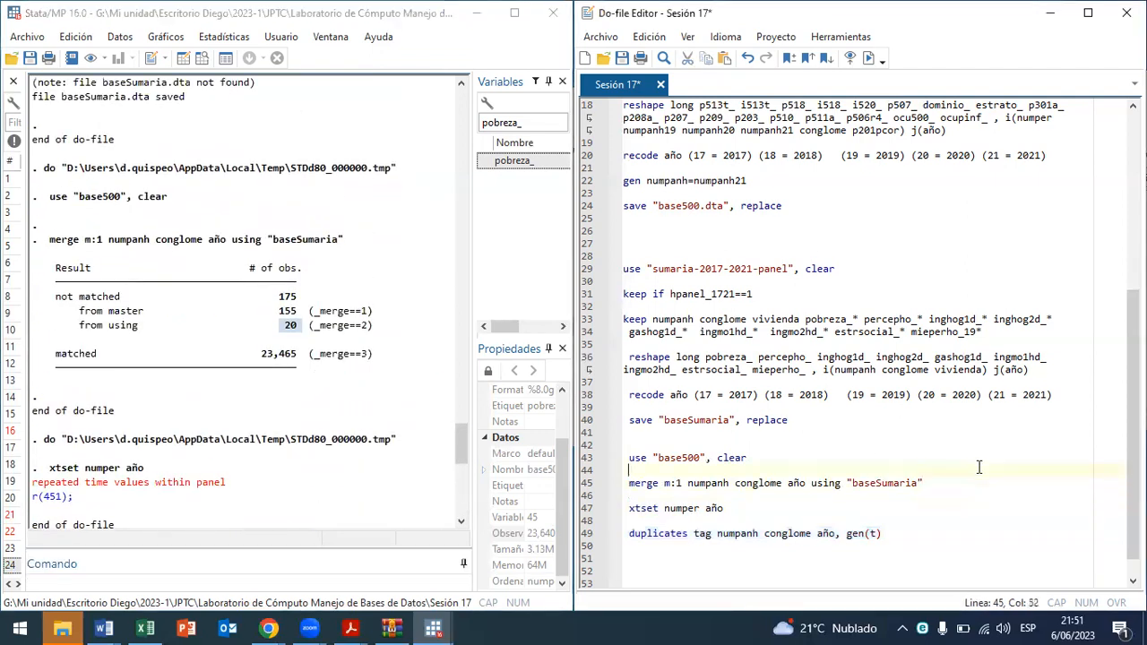
key(Return)
text(dro)
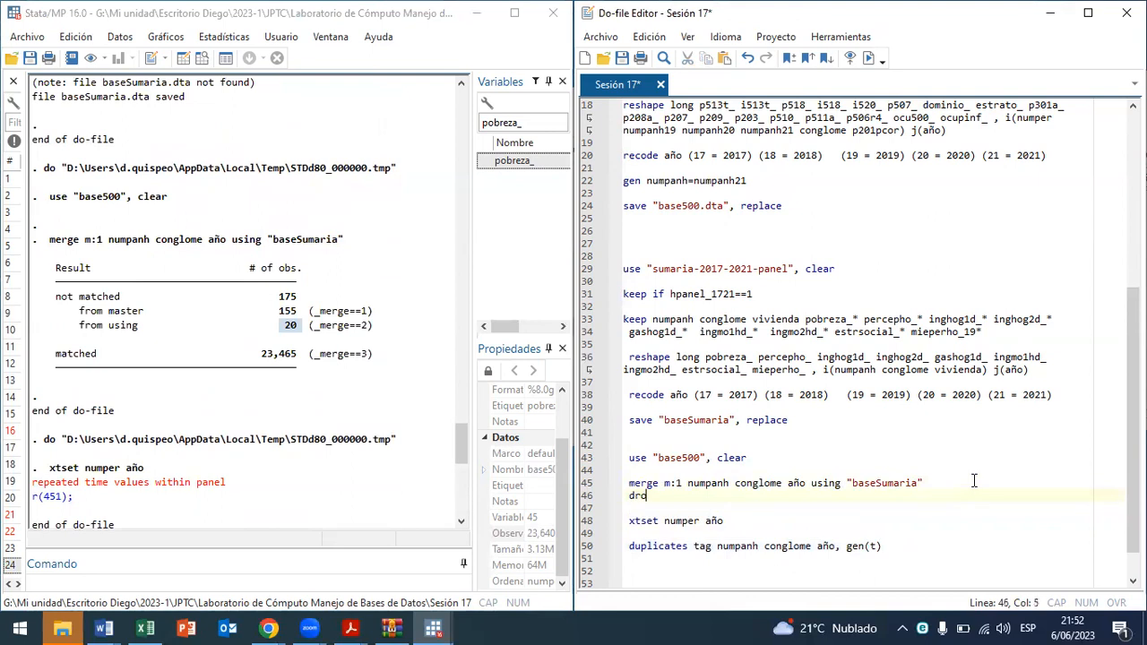
text(p _merge)
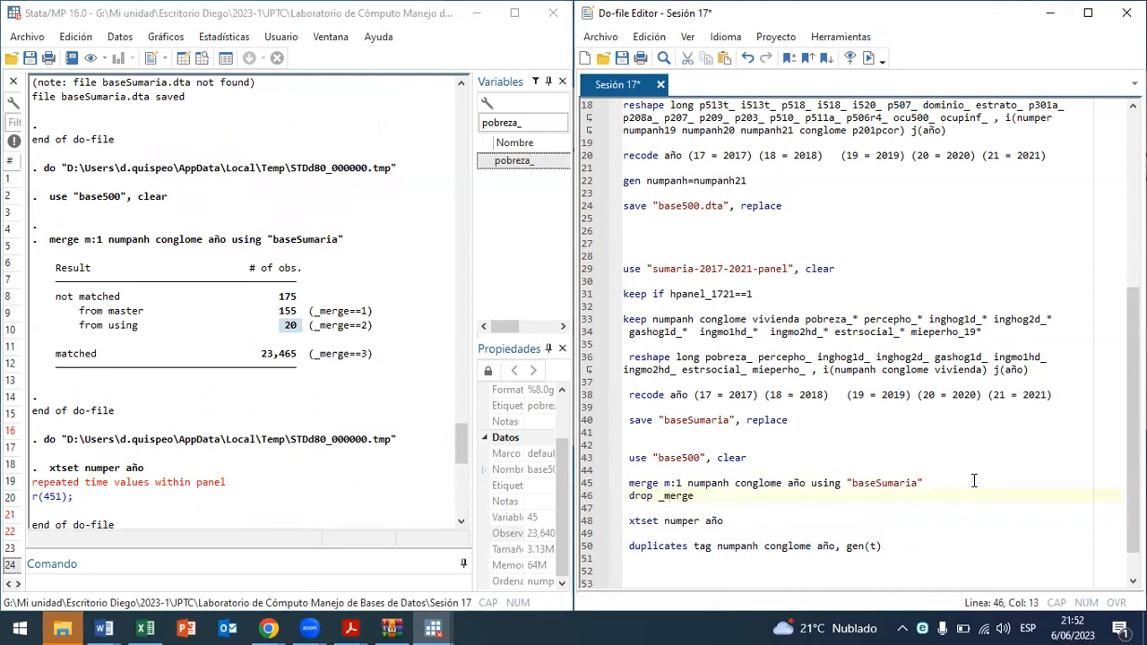
text(==3)
drag(659, 496, 678, 521)
key(ctrl+d)
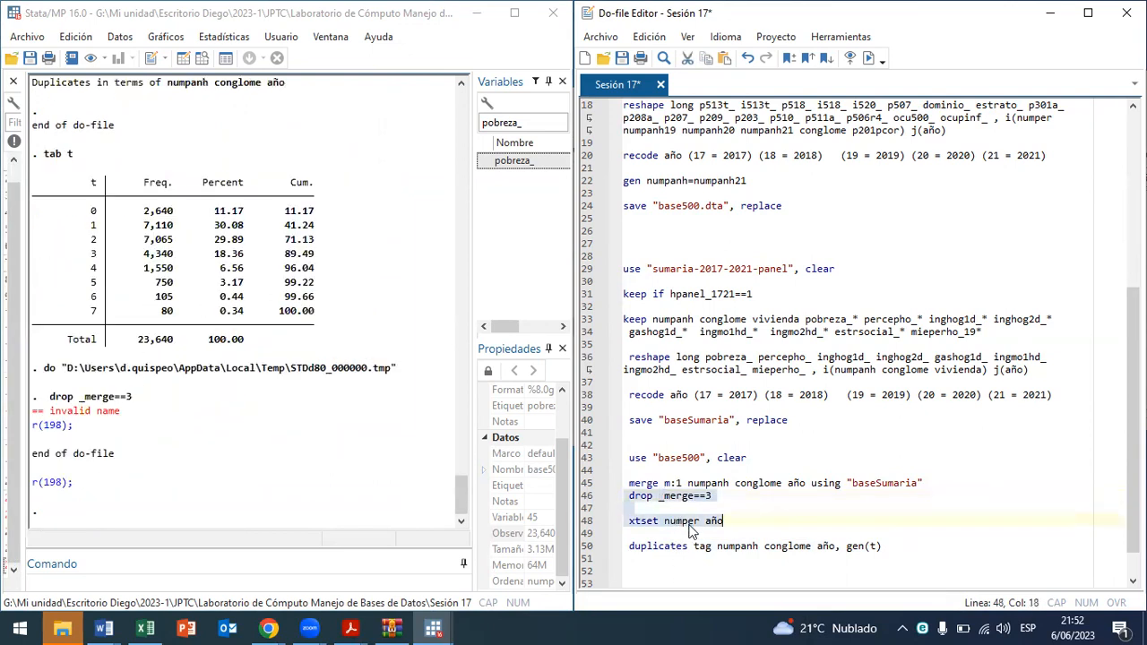
Step: Correct the new line to drop if _merge==3 and run it together with xtset numper año
click(697, 495)
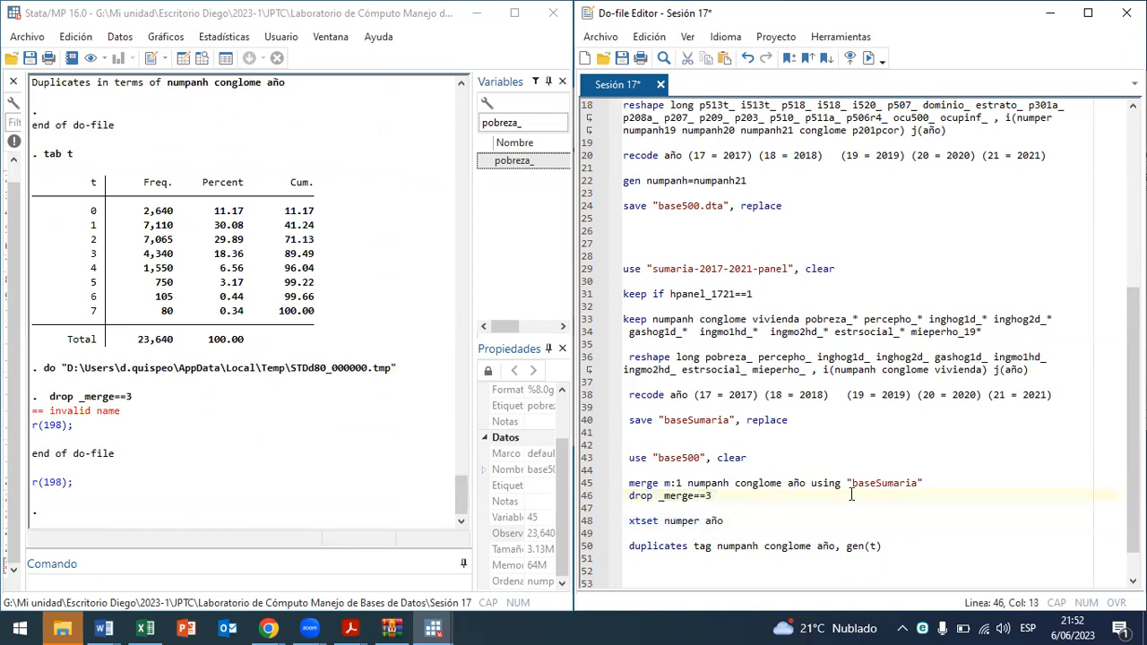
key(Left)
key(Left)
key(Left)
text(if)
drag(651, 499, 661, 520)
key(ctrl+d)
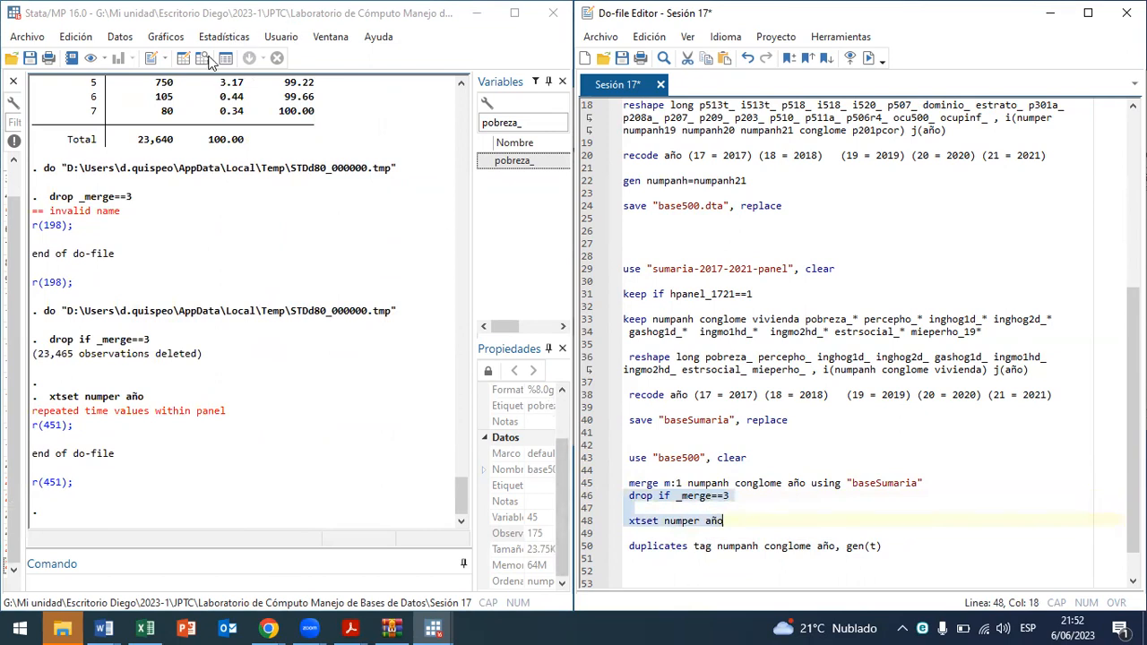
click(730, 507)
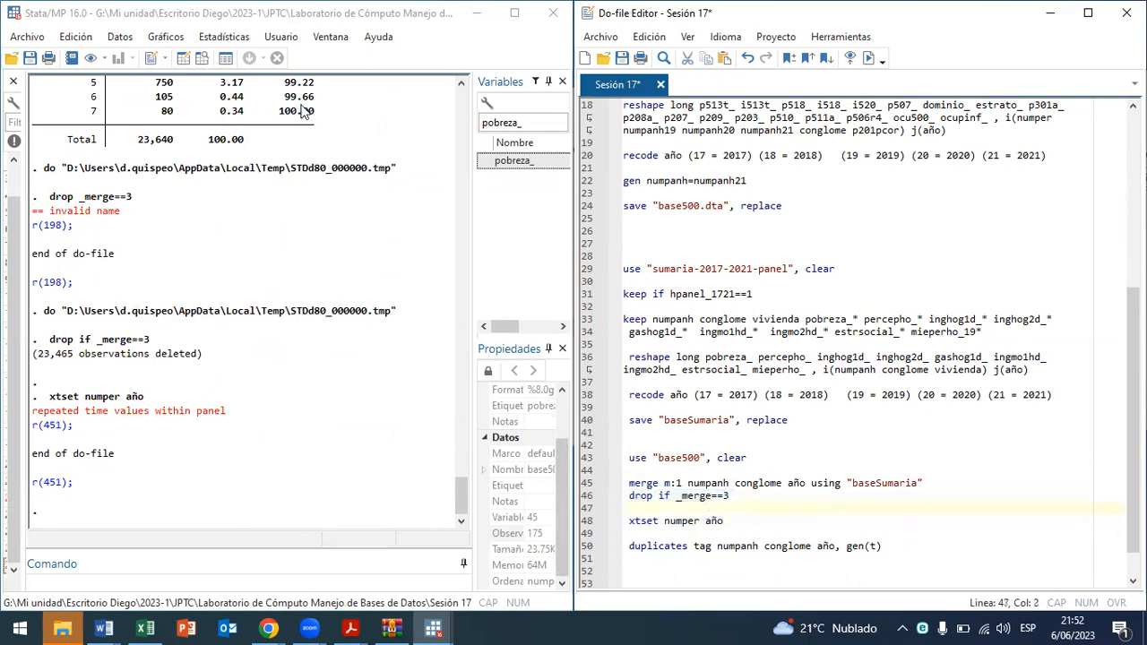
Step: Change the duplicates tag option to gen(tt), run that line and tabulate tt
click(874, 545)
text(t)
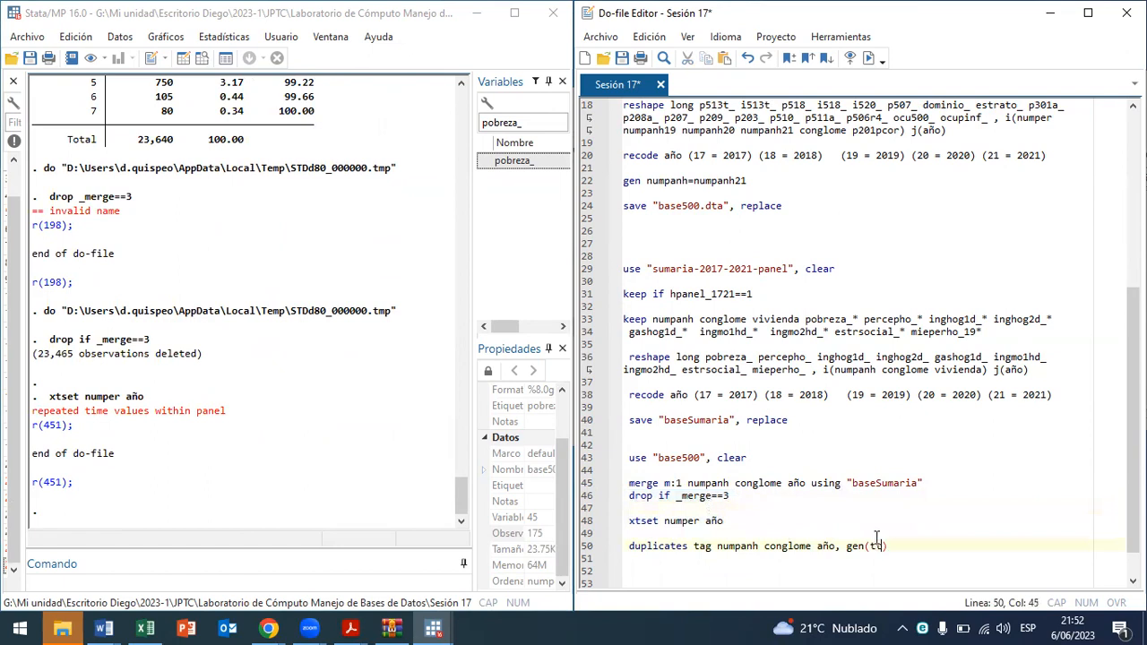
drag(865, 546, 817, 546)
key(ctrl+d)
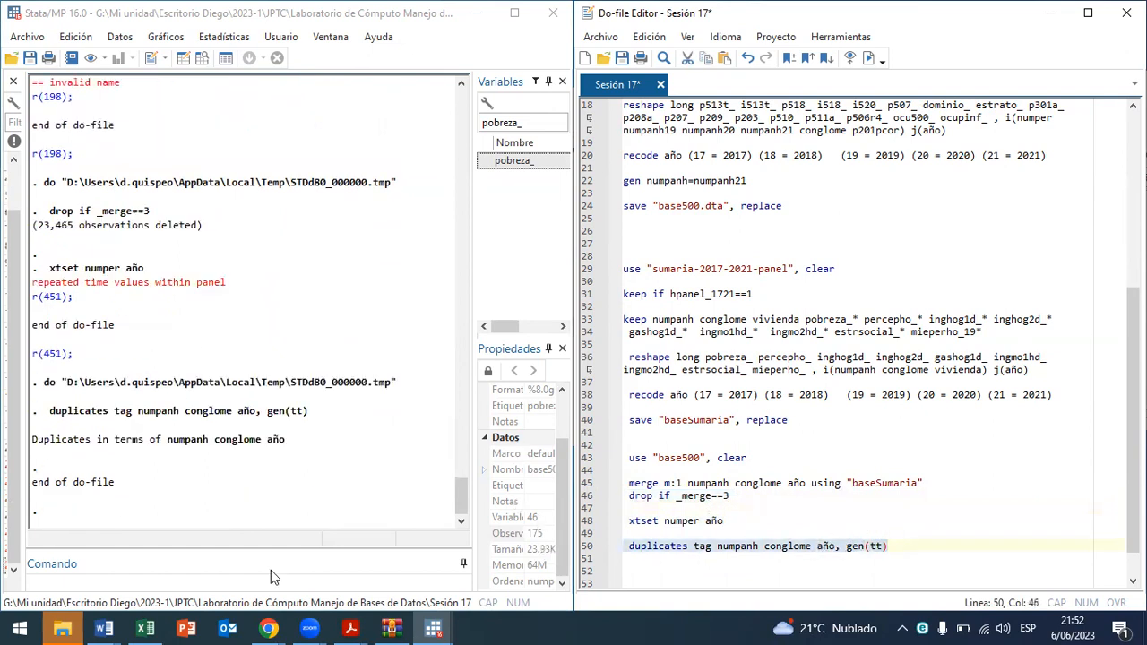
click(110, 577)
text(tab tt)
key(Return)
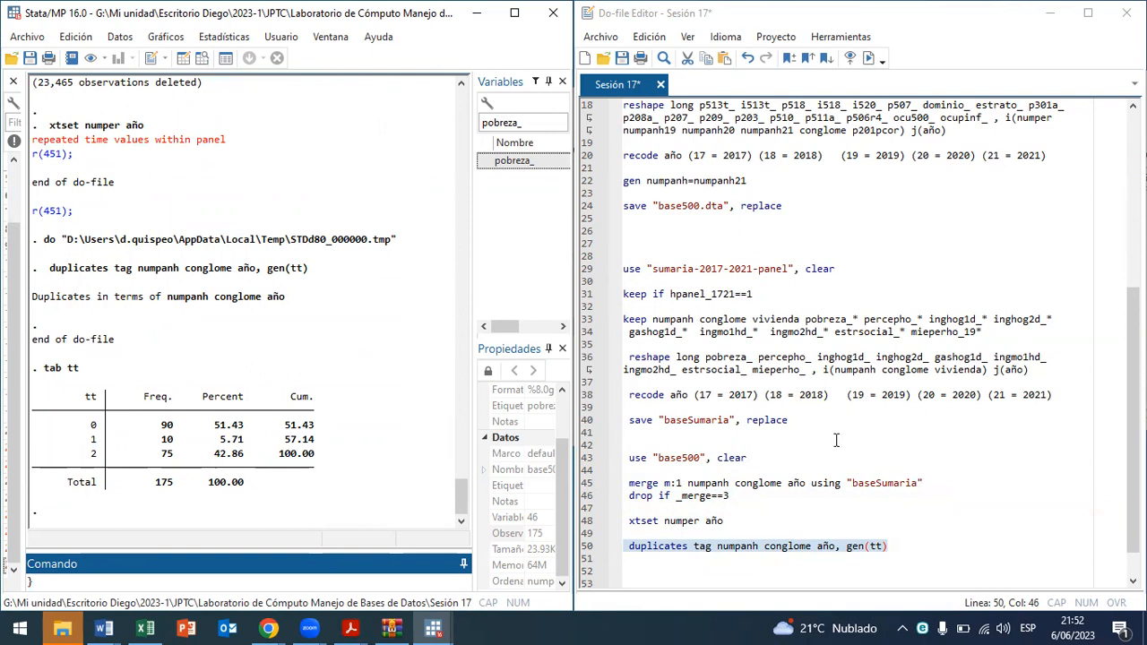
Step: Write duplicates drop año numpanh below gen numpanh=numpanh21 and run the do-file from the start through the base500.dta save line
scroll(783, 262, up, 1)
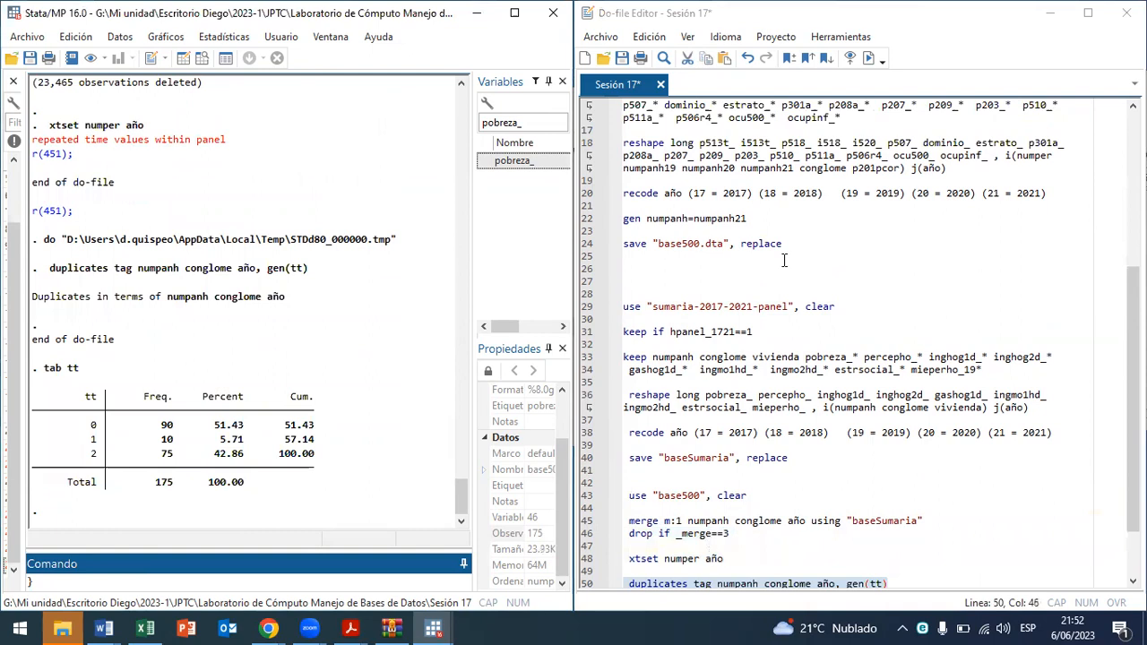
click(806, 225)
key(Return)
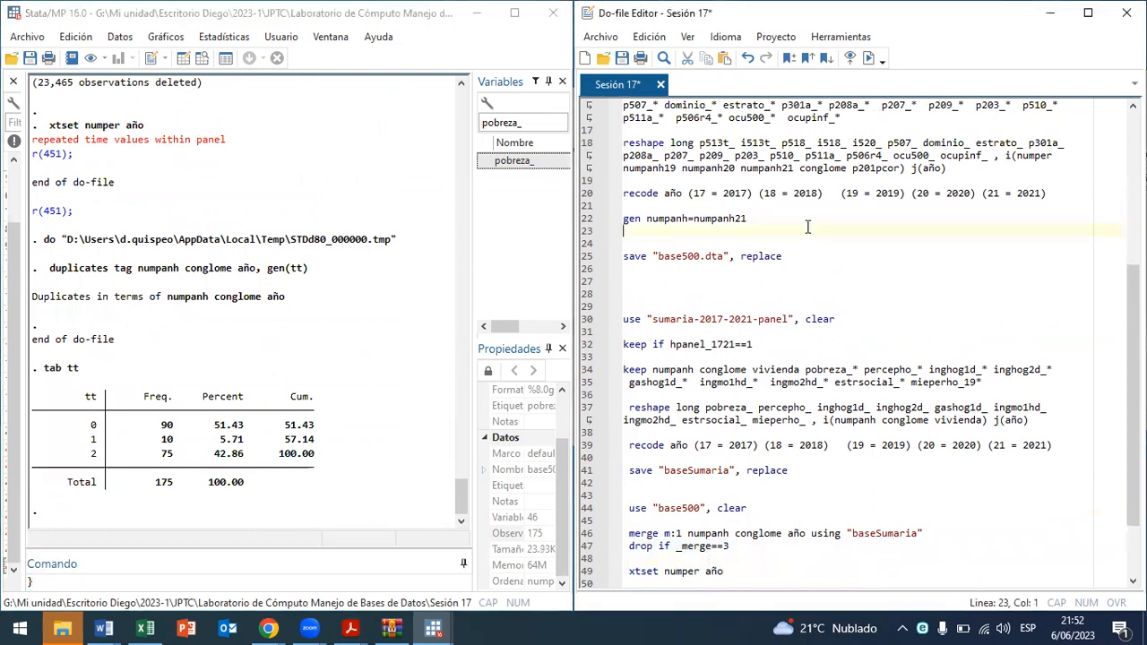
text(duplicates drop)
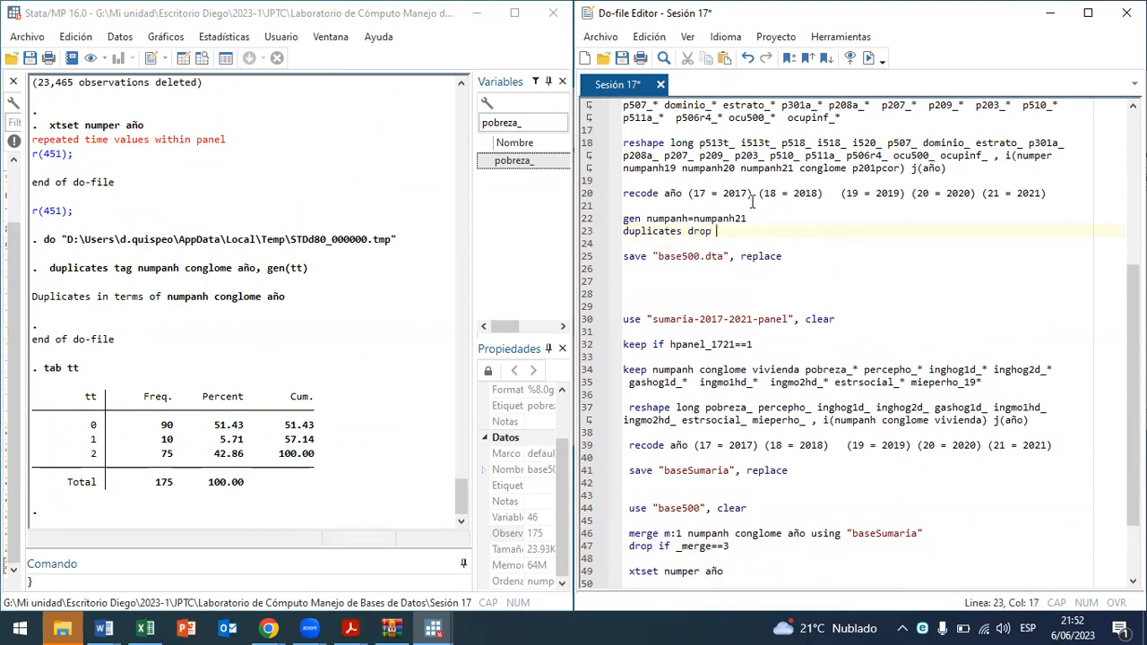
text( año)
drag(646, 219, 688, 219)
key(ctrl+c)
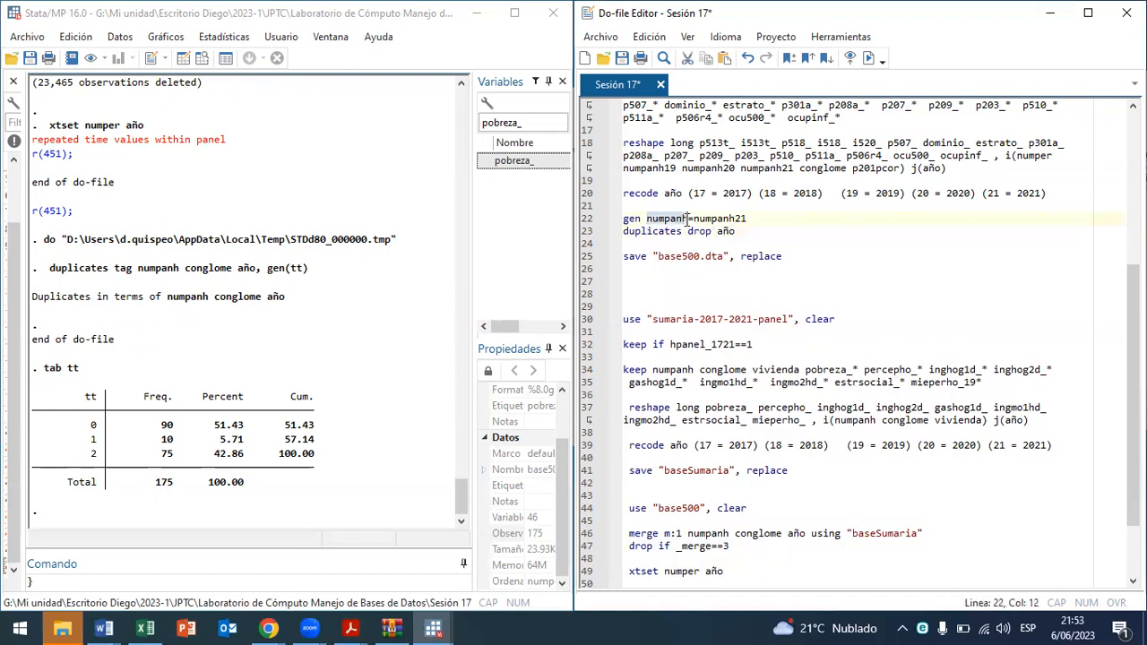
click(755, 233)
key(ctrl+v)
drag(765, 257, 616, 89)
key(ctrl+d)
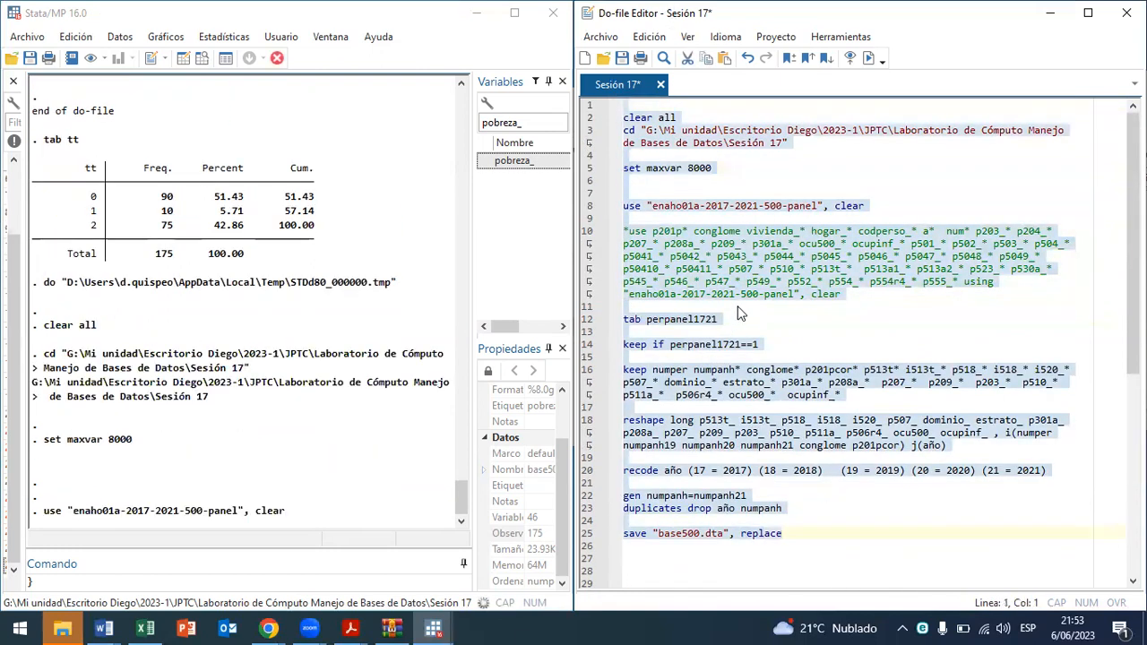
Step: Add the force option to the duplicates drop command, run it, and save base500.dta with replace
scroll(739, 312, down, 4)
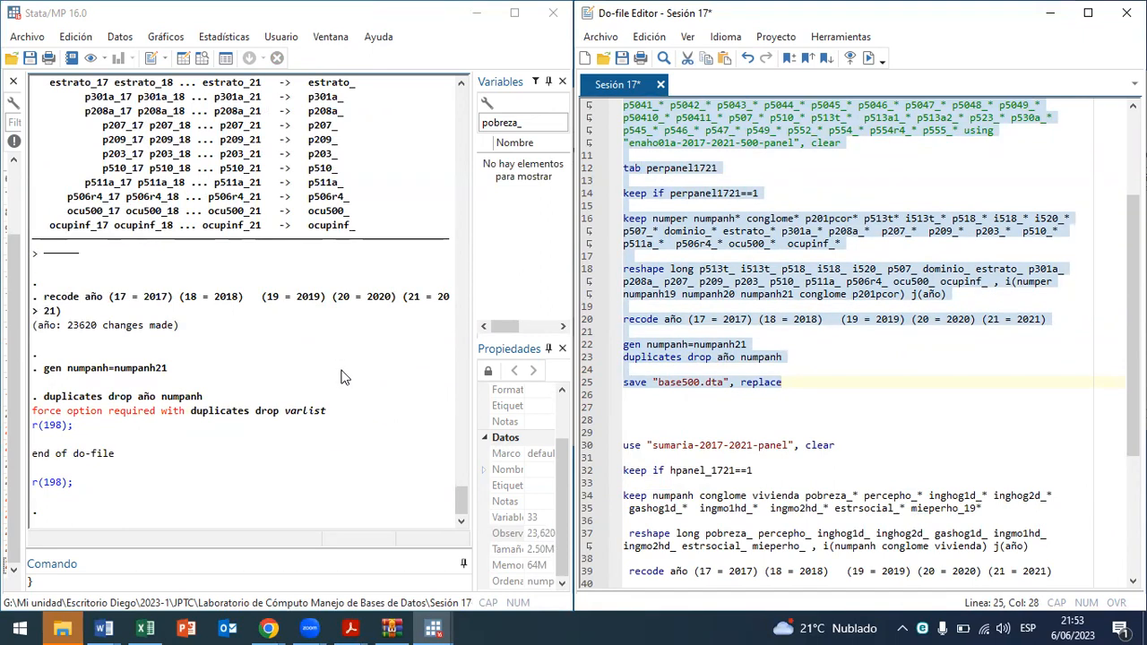
click(824, 358)
text(, force)
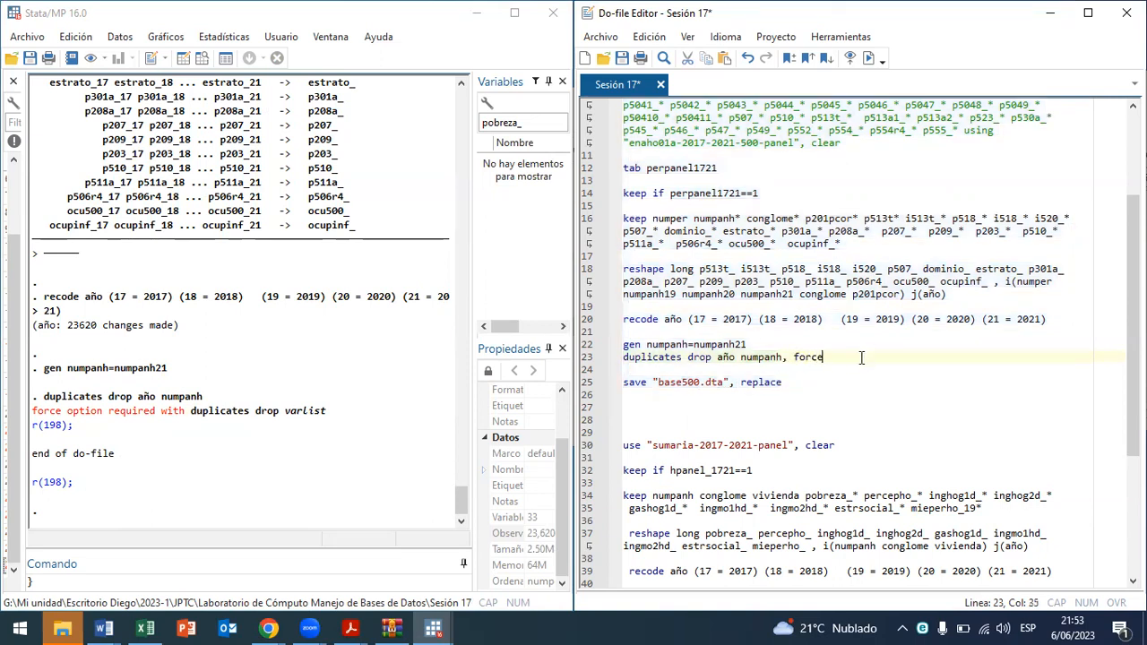
drag(775, 359, 736, 357)
key(ctrl+d)
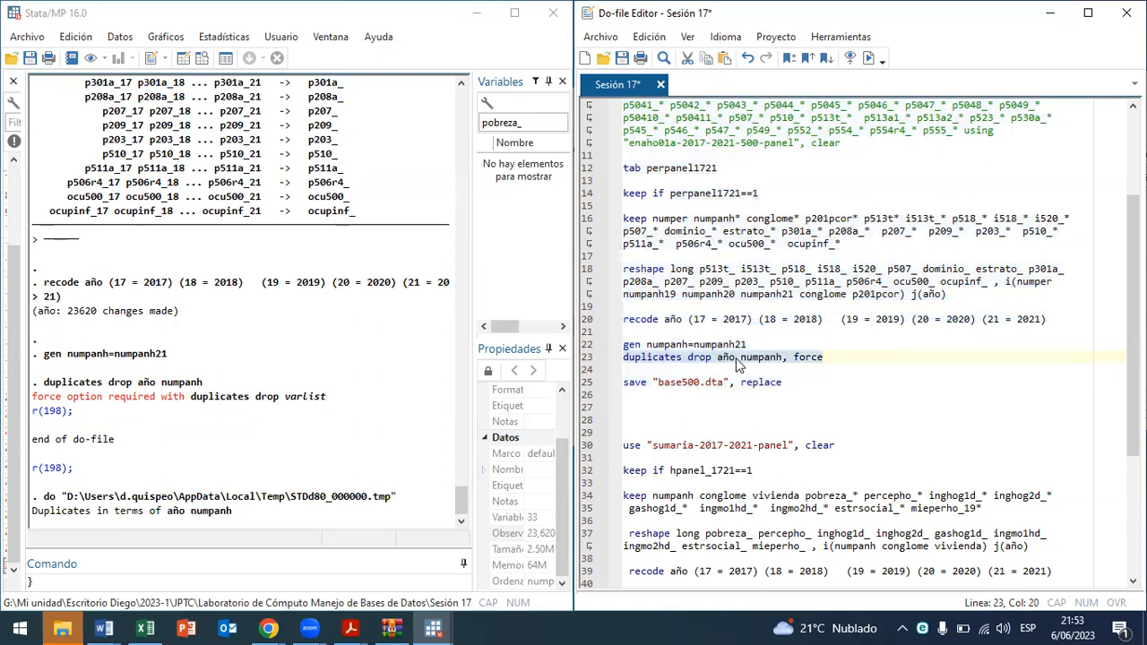
drag(681, 383, 694, 386)
key(ctrl+d)
Step: Copy duplicates drop año numpanh, force into the sumaria block, two lines below its recode año command
drag(824, 357, 611, 358)
key(ctrl+c)
scroll(855, 394, down, 5)
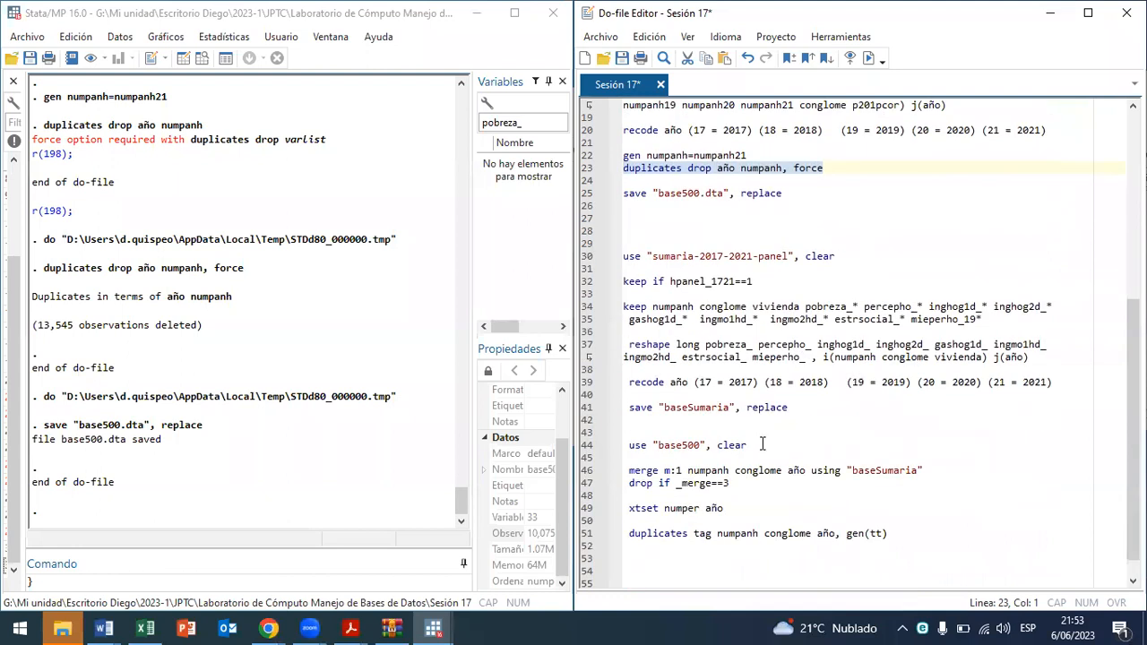
click(1094, 382)
key(Return)
key(Return)
key(ctrl+v)
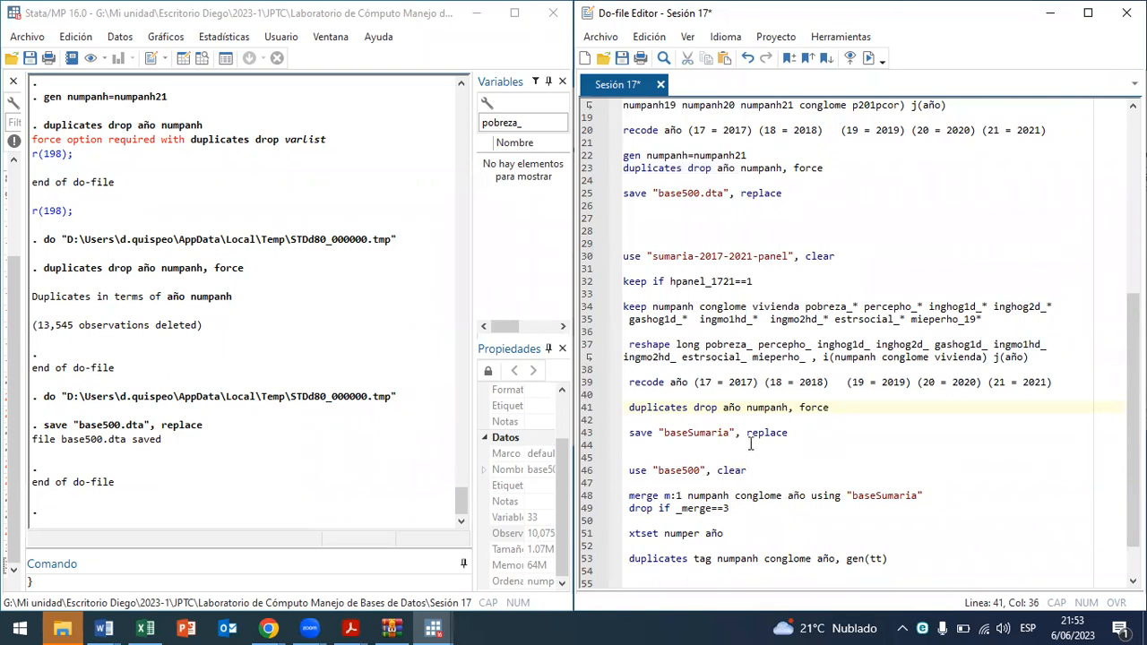
scroll(751, 443, up, 4)
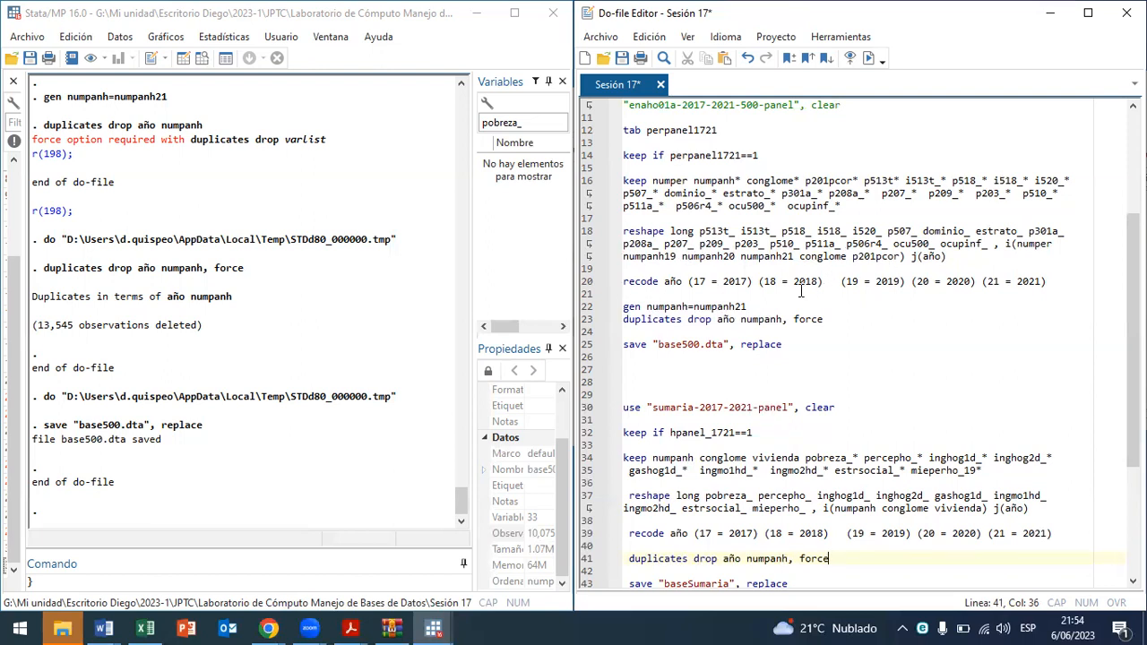
scroll(800, 289, up, 3)
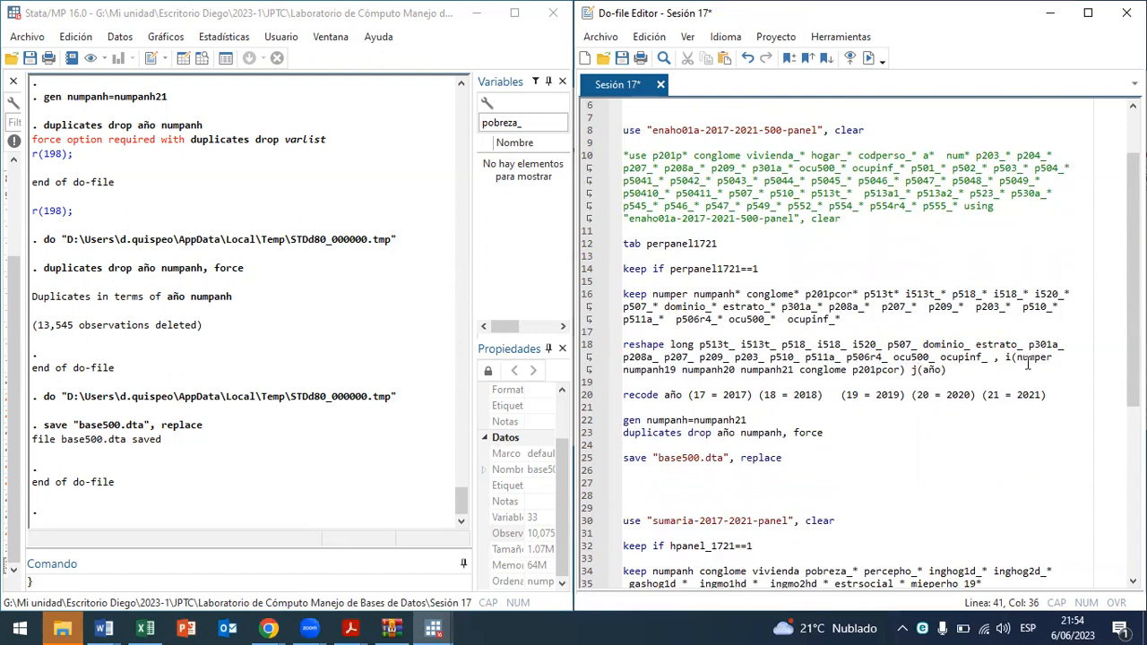
drag(1015, 356, 1052, 357)
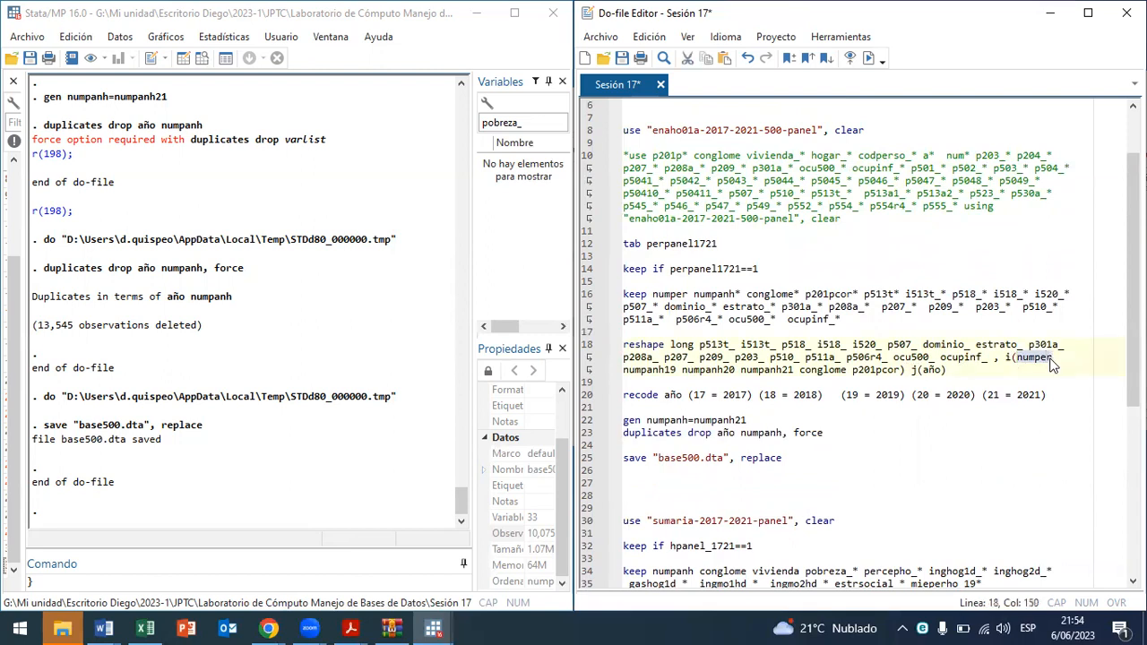
click(784, 432)
text(numper)
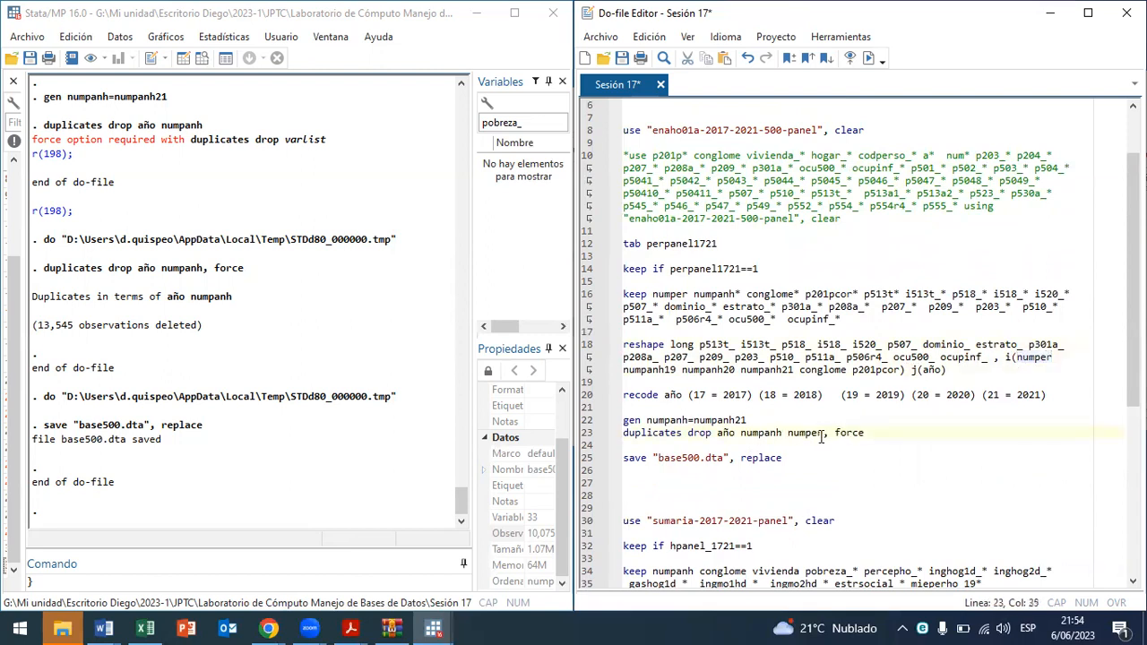
drag(865, 434, 596, 118)
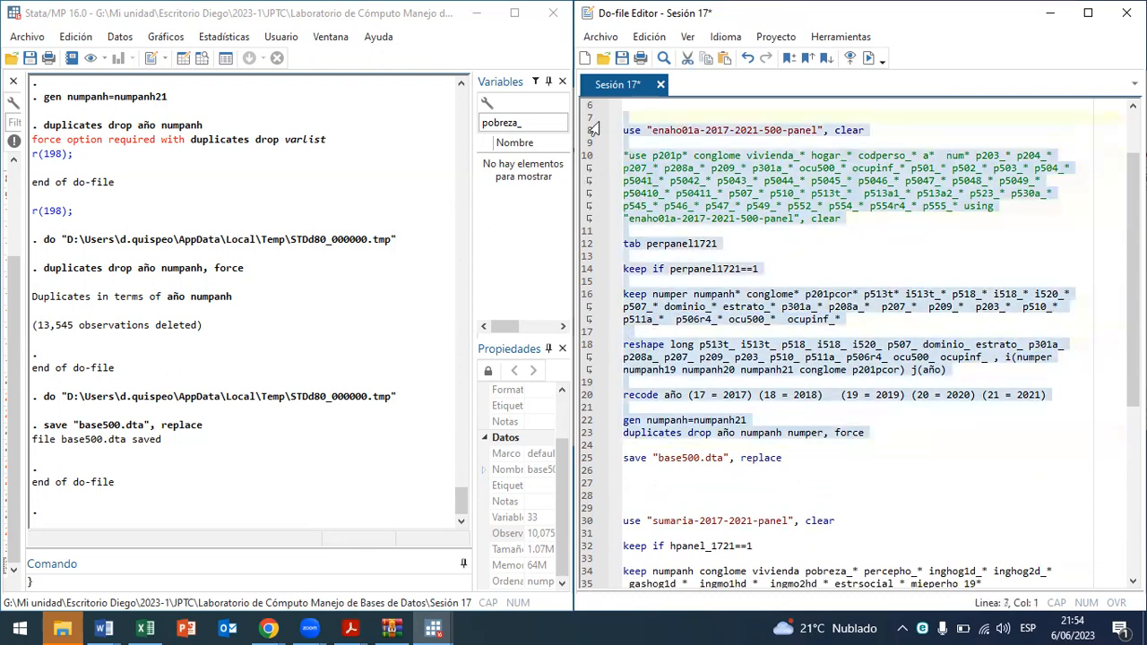
key(ctrl+d)
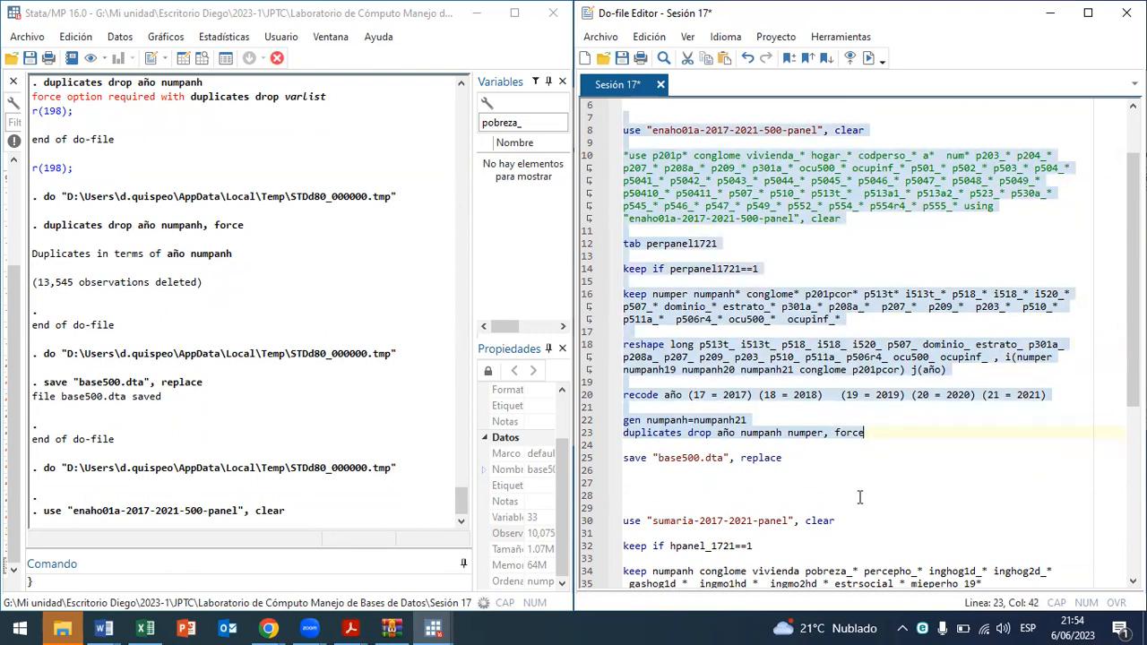
Step: Delete the duplicates drop año numpanh numper, force command below gen numpanh=numpanh21 in the employment block
scroll(859, 496, down, 3)
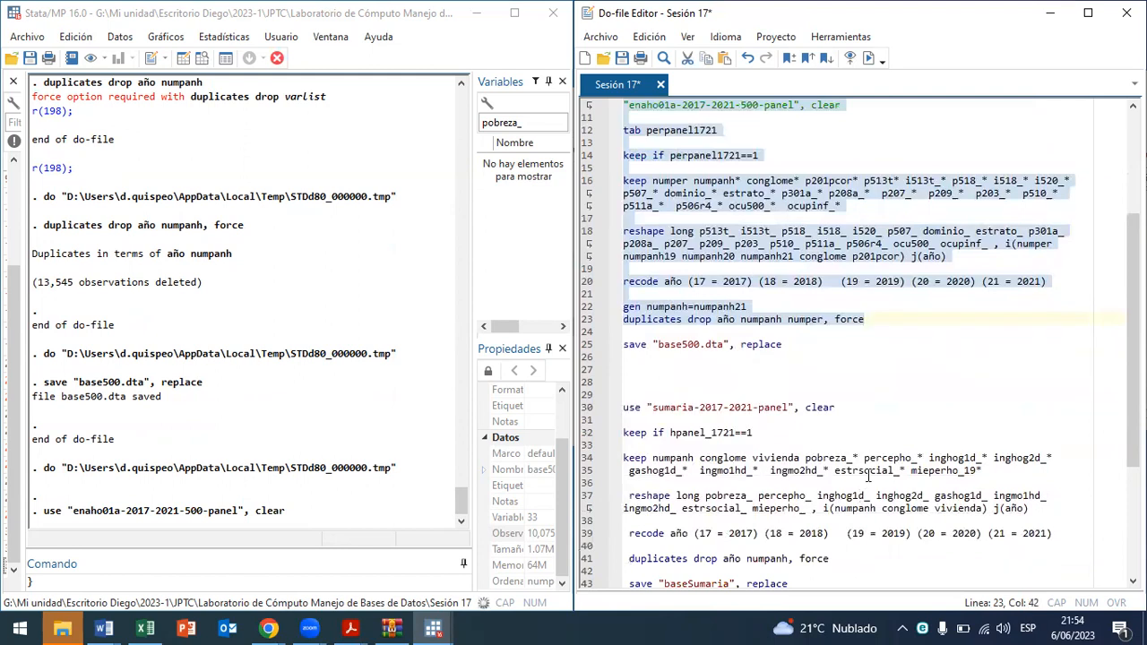
scroll(867, 473, down, 3)
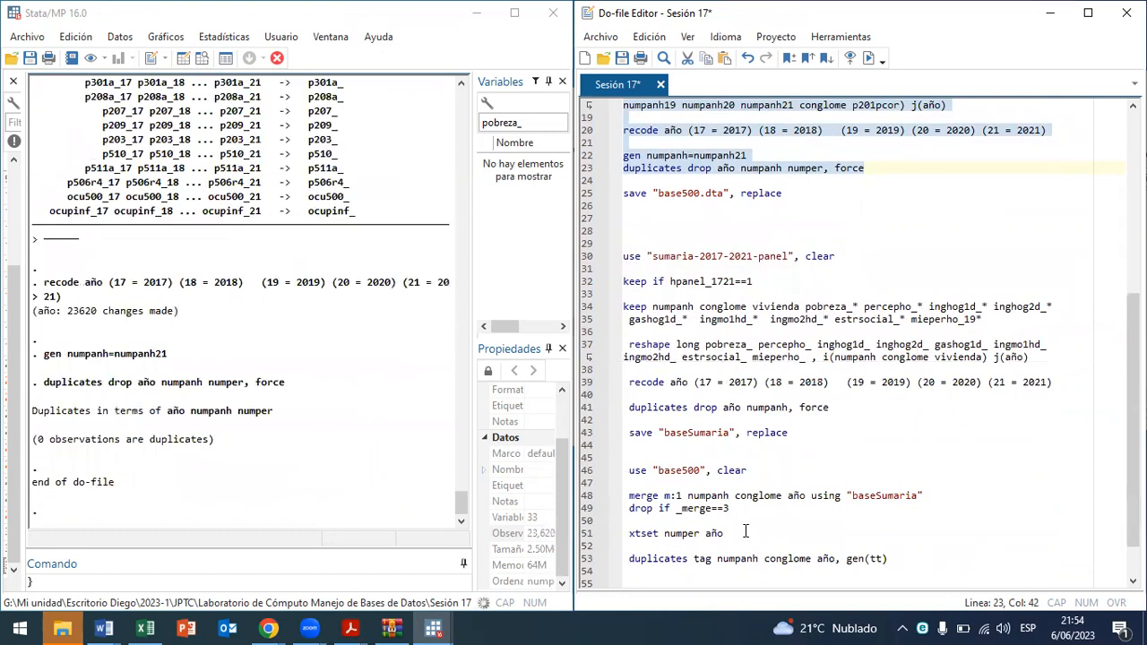
click(701, 533)
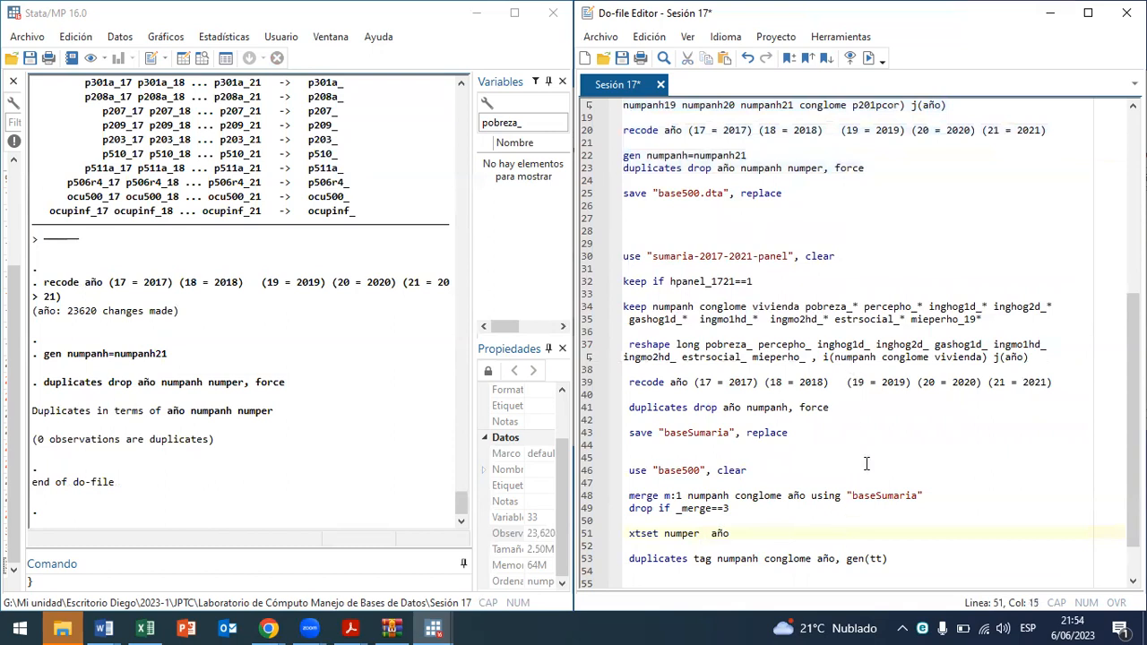
scroll(807, 255, up, 2)
click(886, 243)
drag(863, 244, 602, 243)
key(BackSpace)
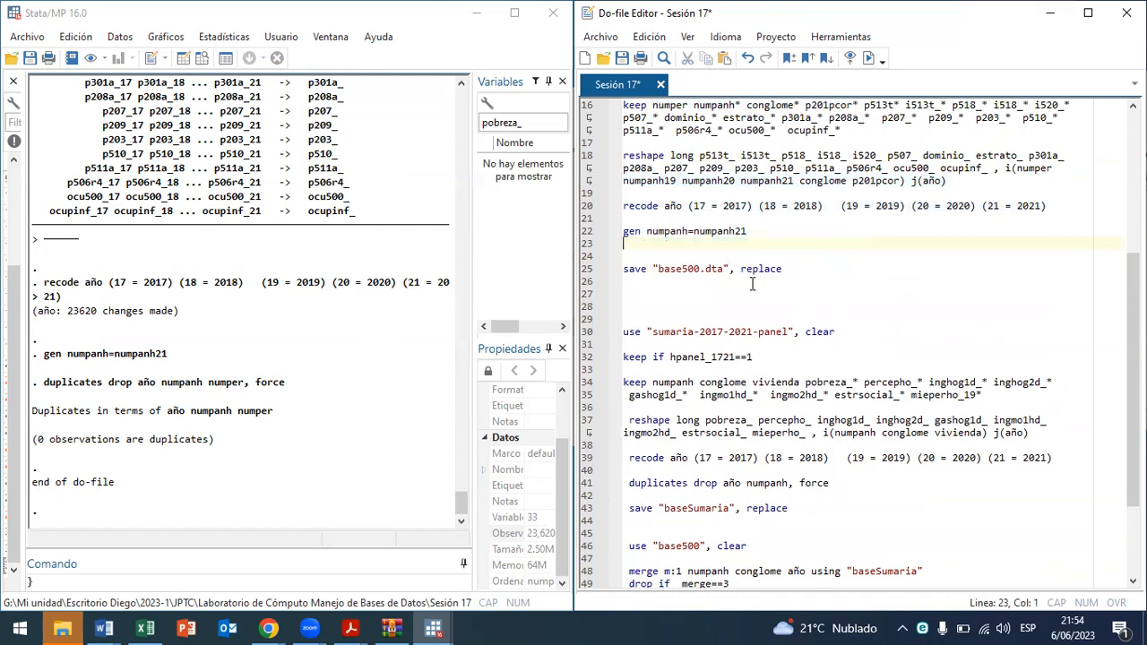
Step: Run the do-file from clear all through the save "base500.dta", replace line
scroll(700, 258, up, 5)
click(642, 118)
drag(641, 117, 660, 536)
key(ctrl+d)
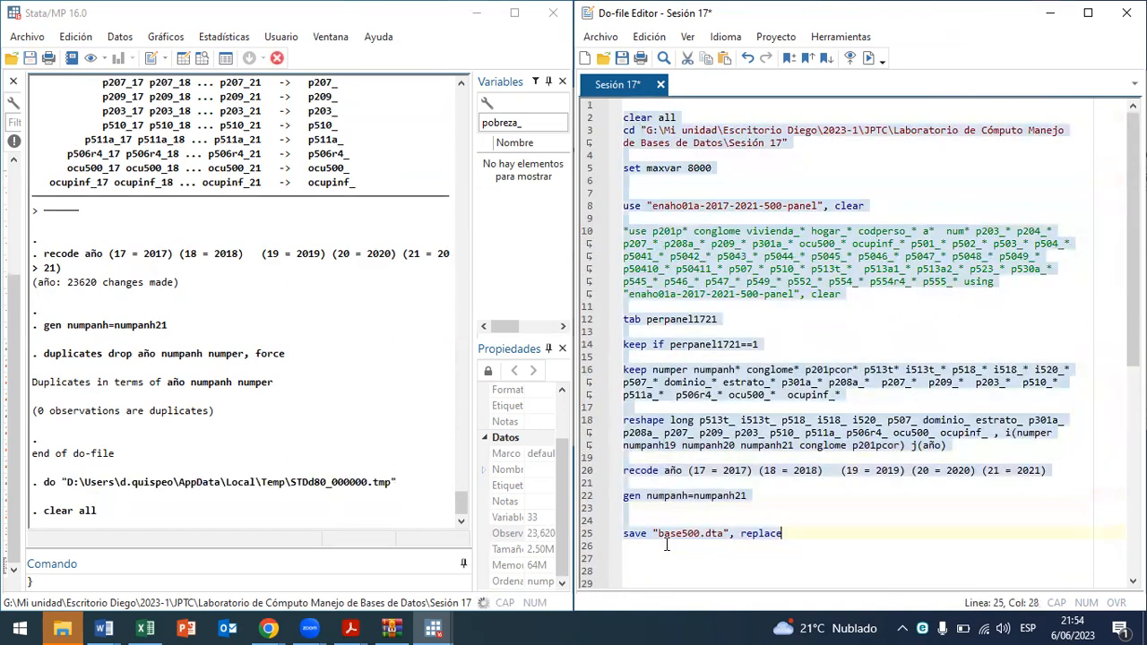
Step: Run the sumaria block from use "sumaria-2017-2021-panel" through save "baseSumaria", replace, resuming from reshape long after the interruption
scroll(689, 500, down, 4)
scroll(650, 369, down, 2)
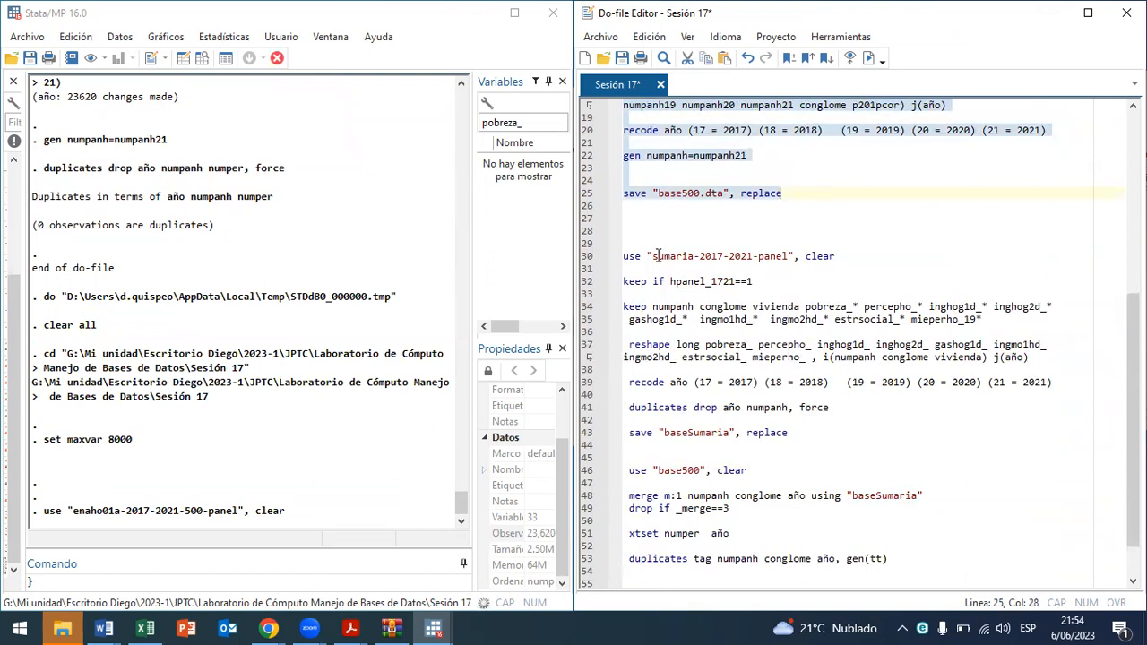
drag(653, 256, 685, 432)
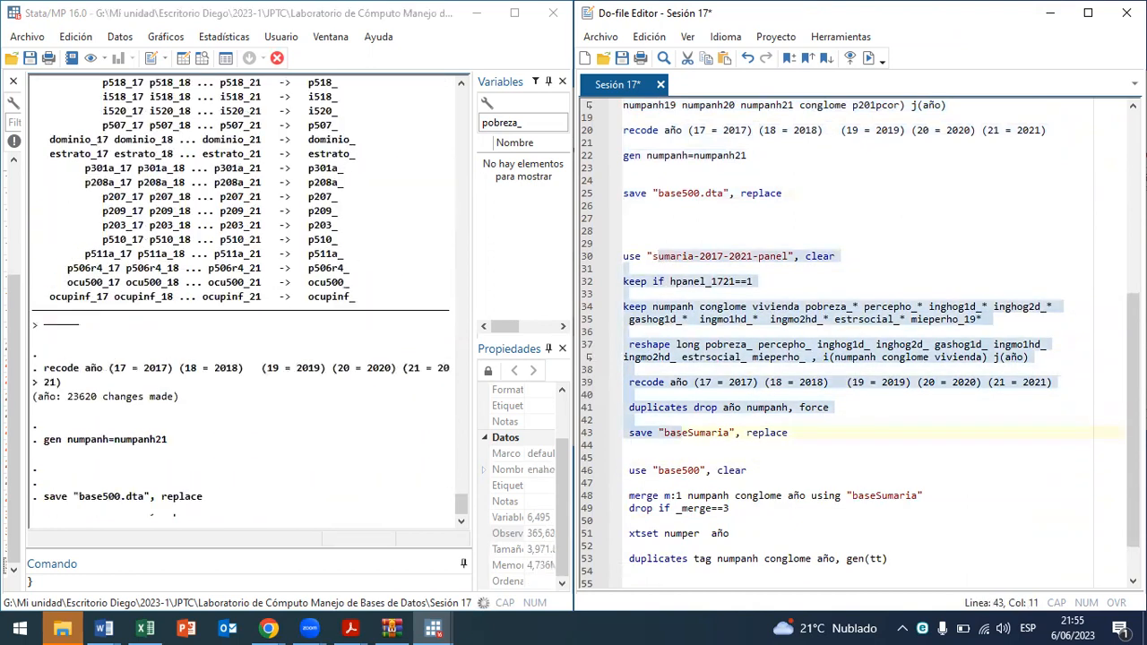
key(ctrl+d)
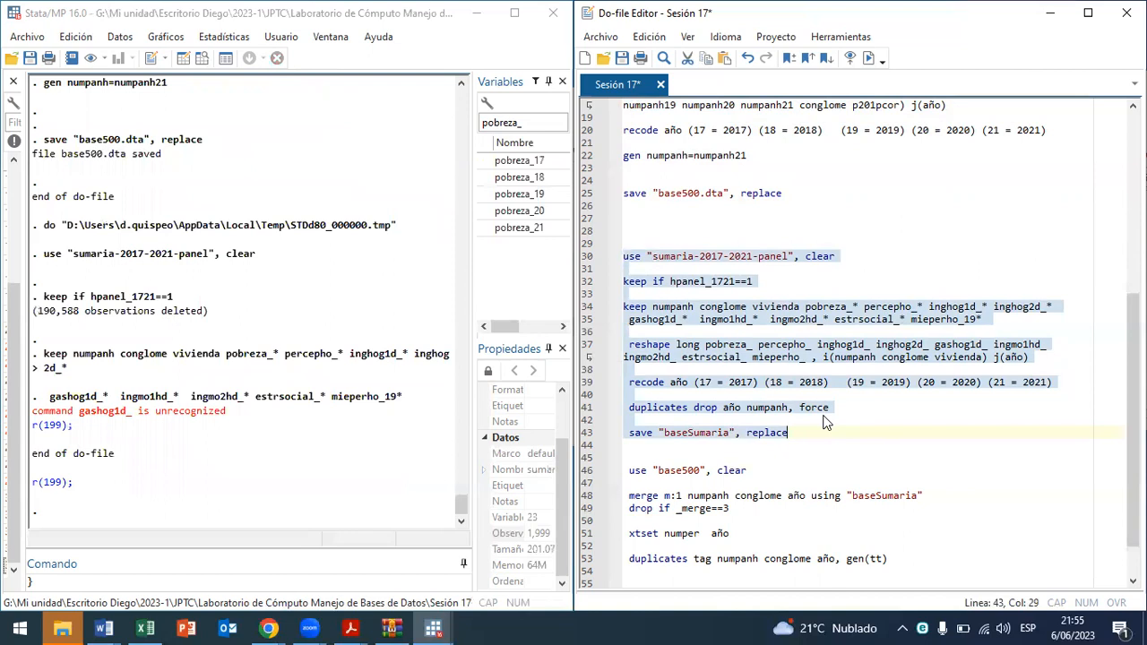
drag(627, 344, 683, 441)
key(ctrl+d)
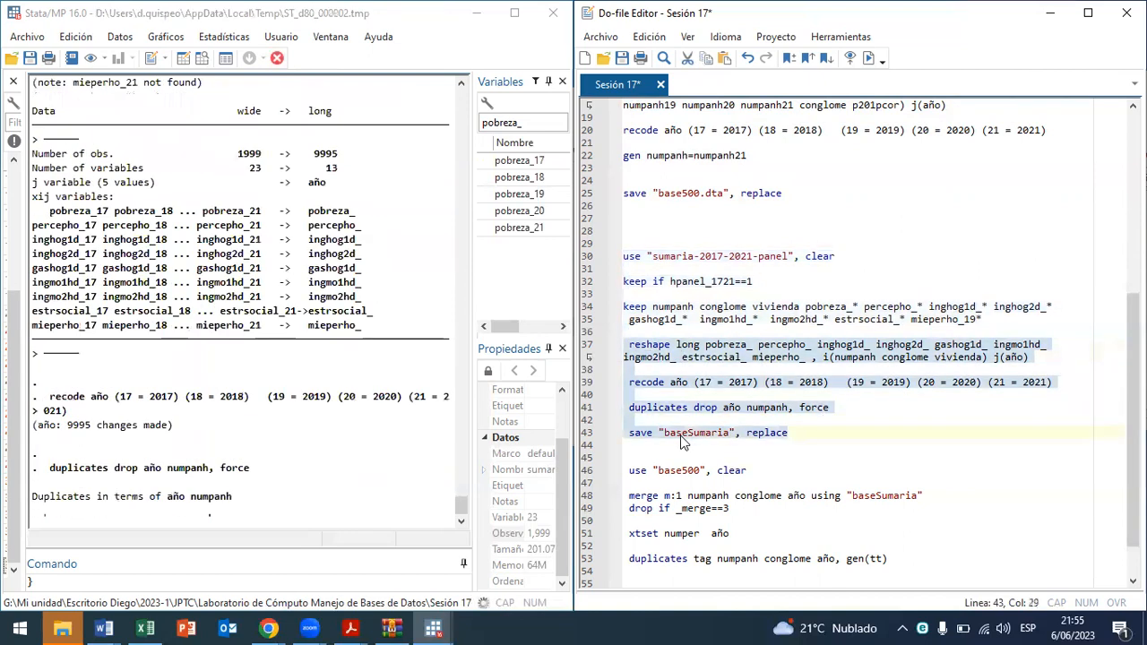
Step: Run the lines that load base500, merge it m:1 with baseSumaria on numpanh conglome año, and drop if _merge==3
scroll(681, 441, down, 1)
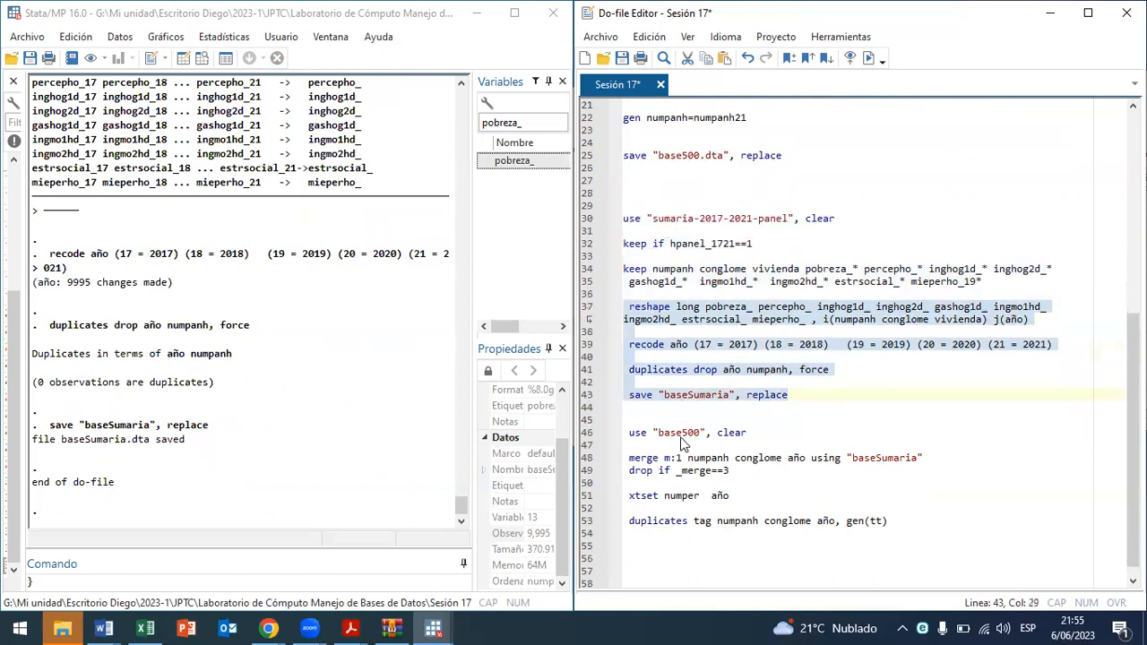
drag(652, 433, 681, 470)
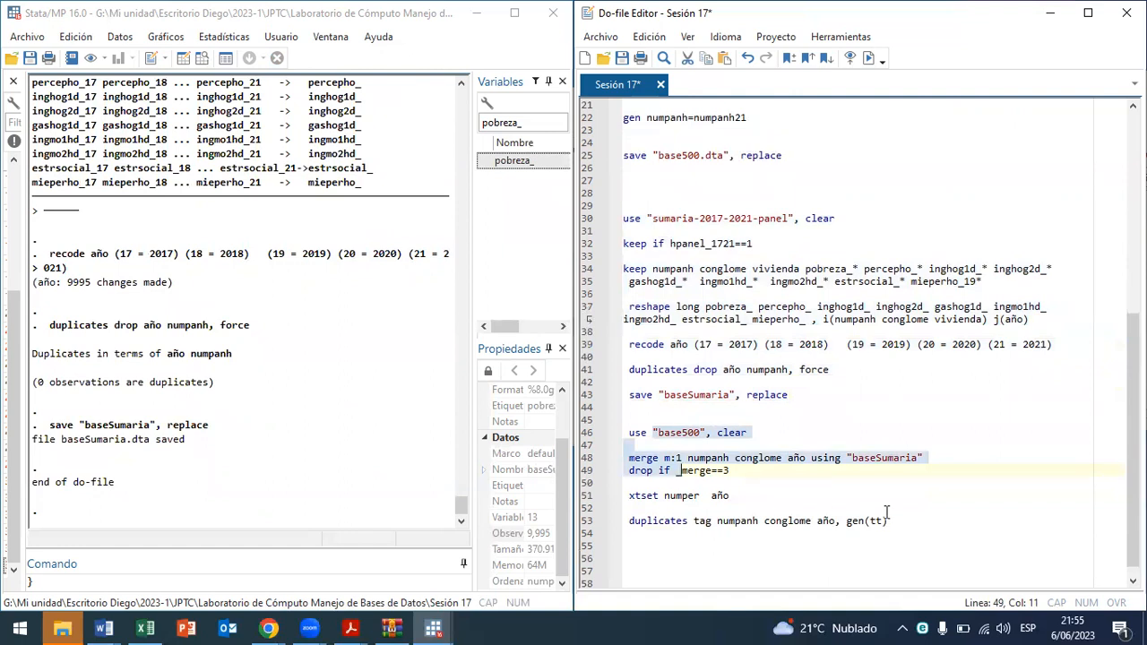
key(ctrl+d)
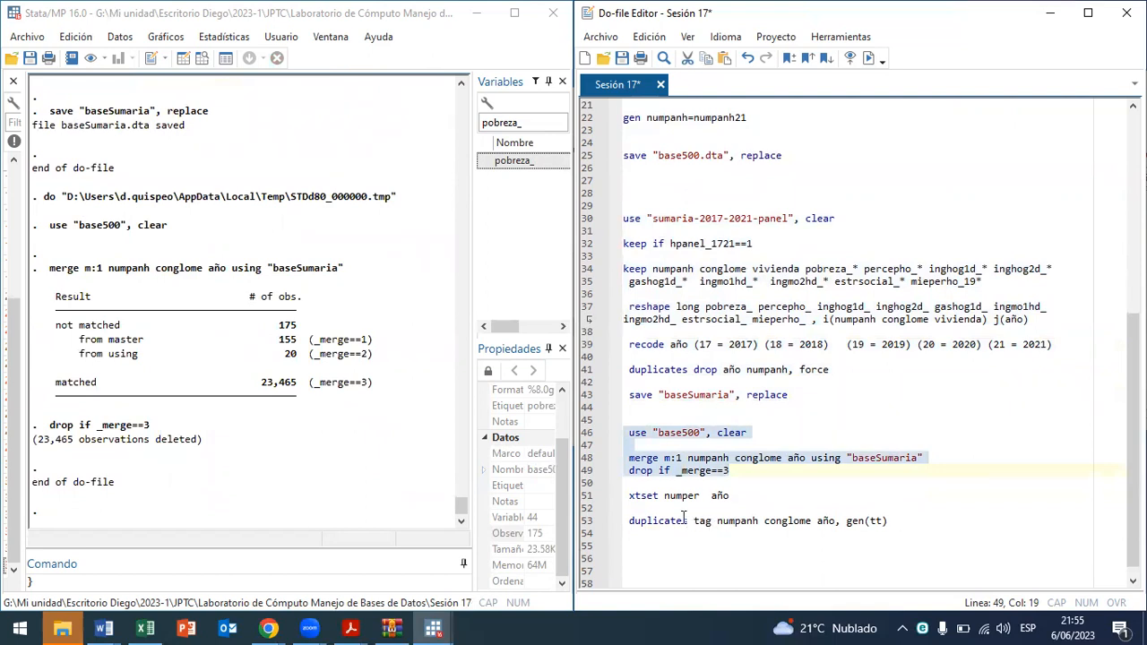
Step: Copy the duplicates tag line two lines below drop if _merge==3 and change tag to drop in the copy
click(657, 491)
drag(916, 520, 622, 520)
key(ctrl+c)
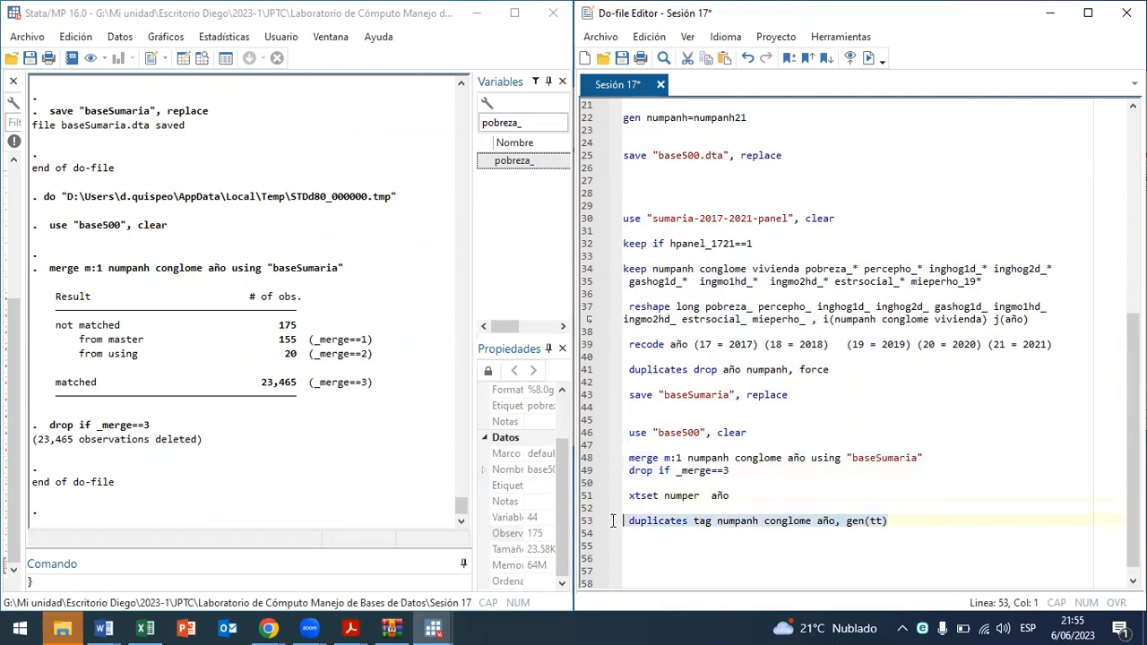
click(782, 472)
key(Return)
key(Return)
key(ctrl+v)
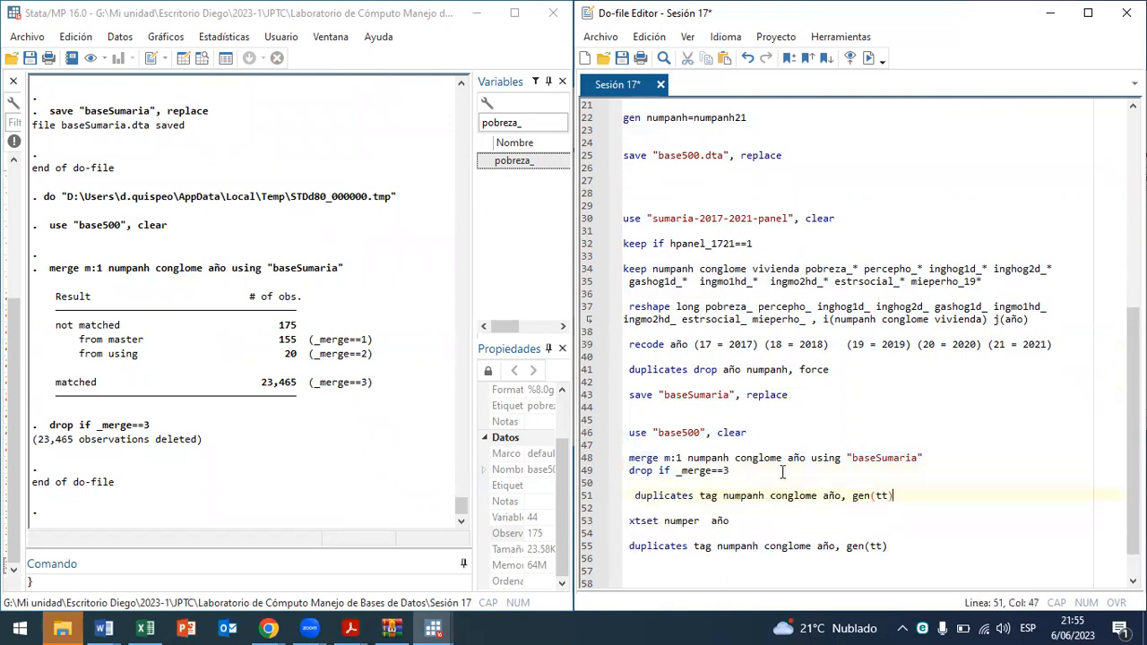
click(715, 493)
key(BackSpace)
key(BackSpace)
key(BackSpace)
text(drop)
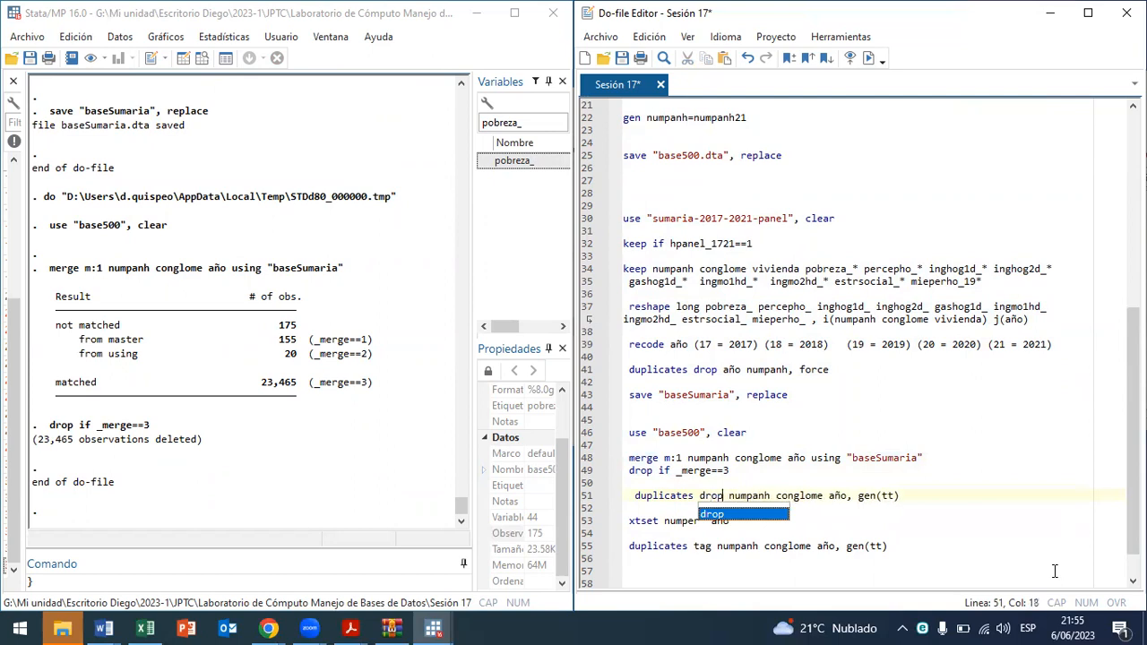
Step: Replace gen(tt) with force in the duplicates drop numpanh conglome año line and delete the original duplicates tag line below xtset
drag(717, 546, 830, 546)
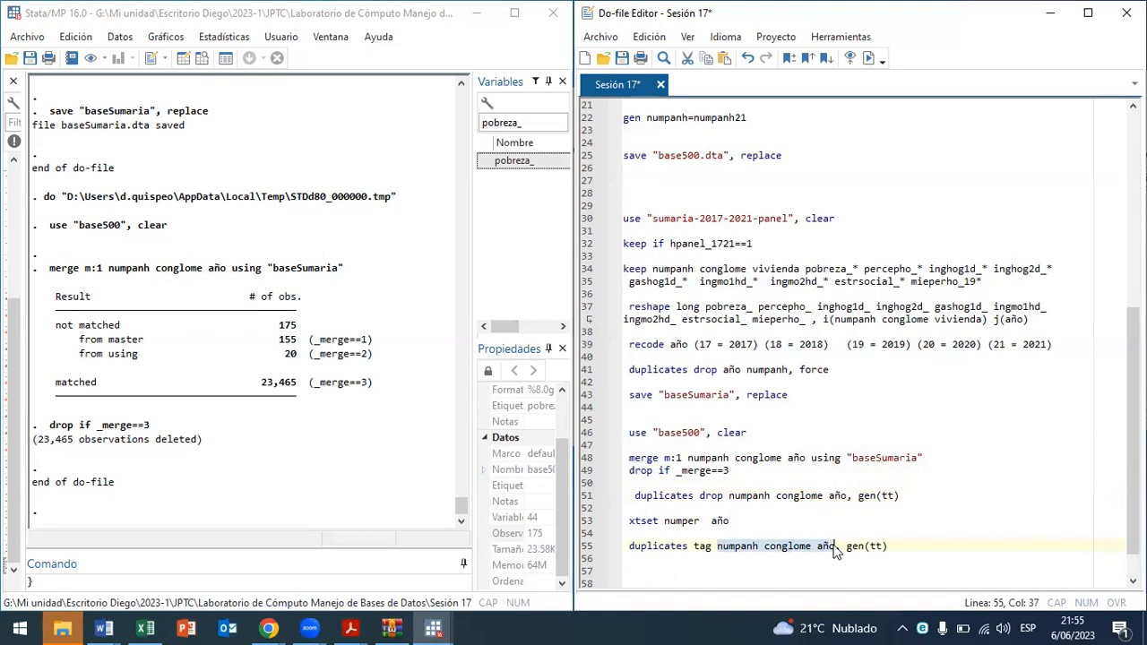
drag(728, 496, 847, 497)
click(844, 496)
drag(917, 498, 857, 498)
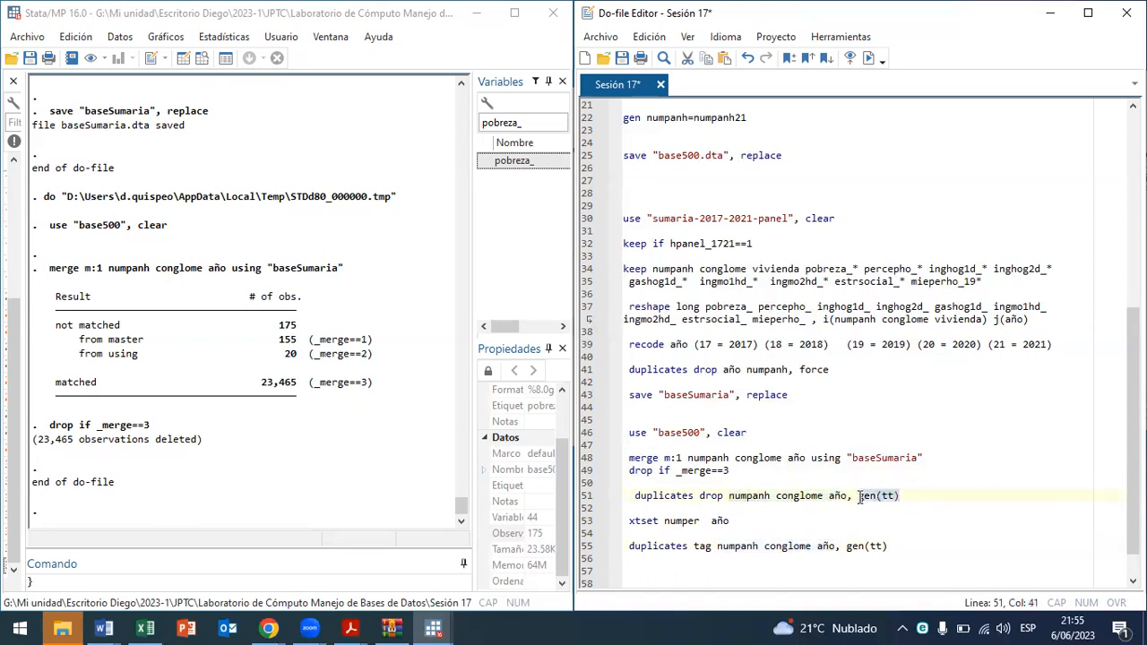
text(force)
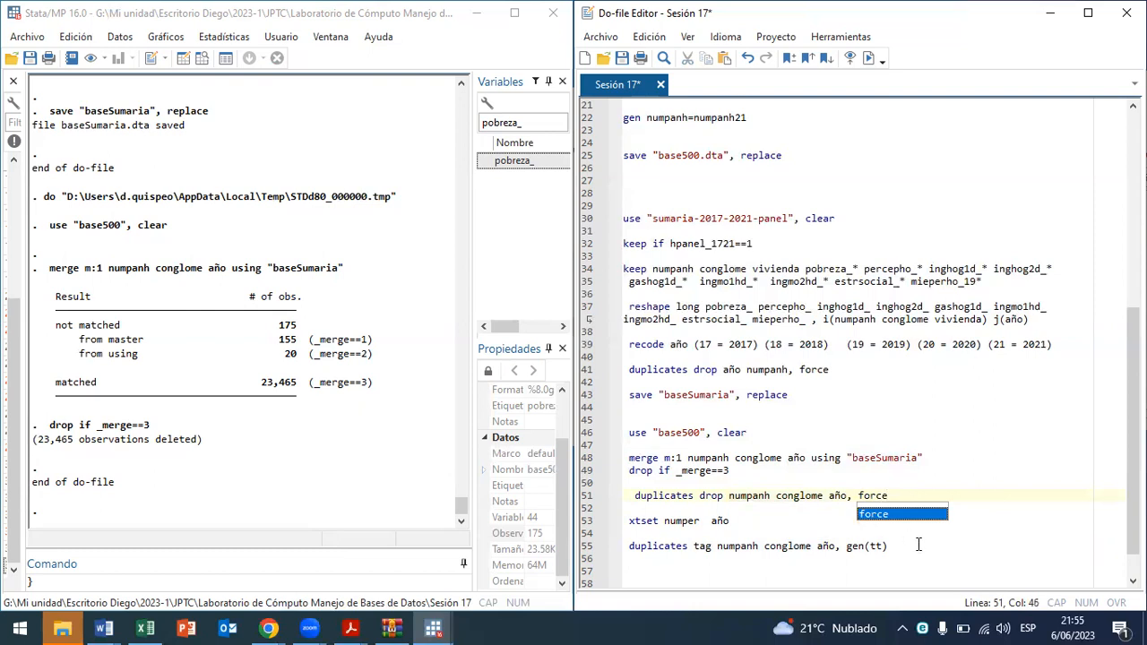
drag(915, 545, 622, 545)
key(BackSpace)
Step: Run duplicates drop numpanh conglome año, force and try to declare the panel with xtset numper año
drag(699, 495, 724, 495)
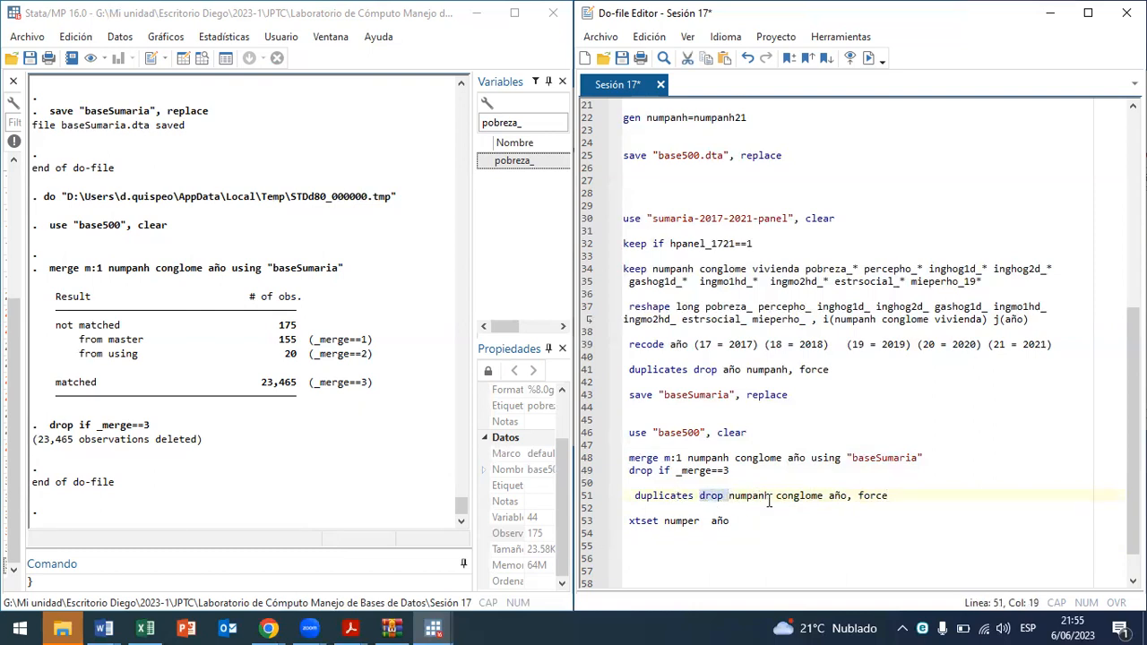
drag(849, 497, 732, 498)
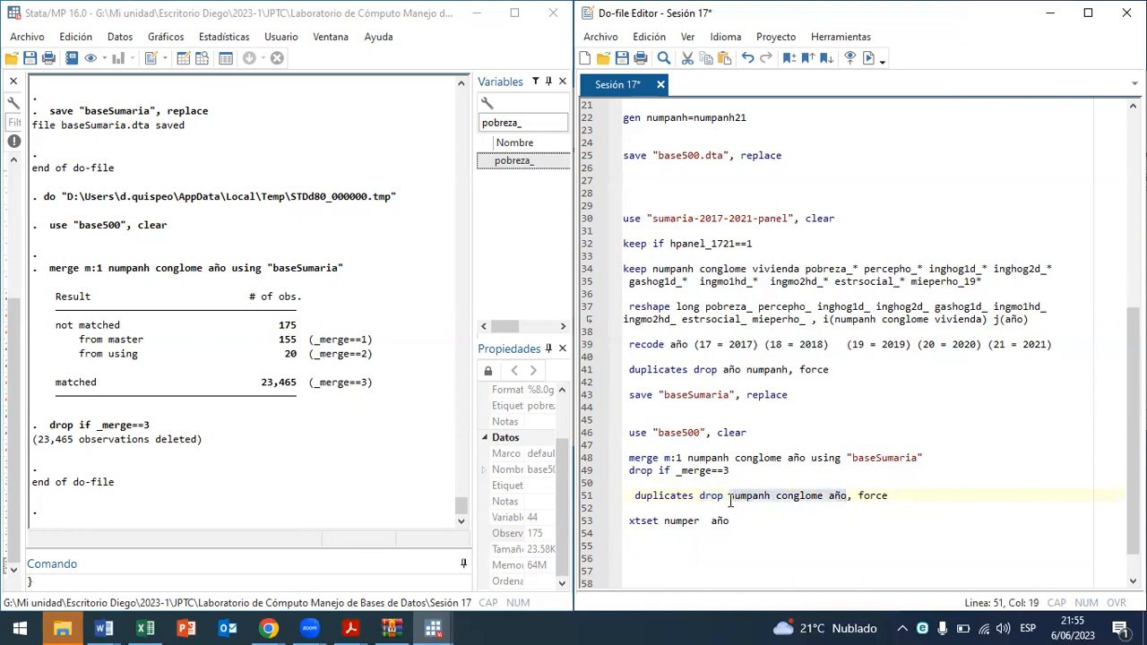
click(750, 498)
triple_click(776, 497)
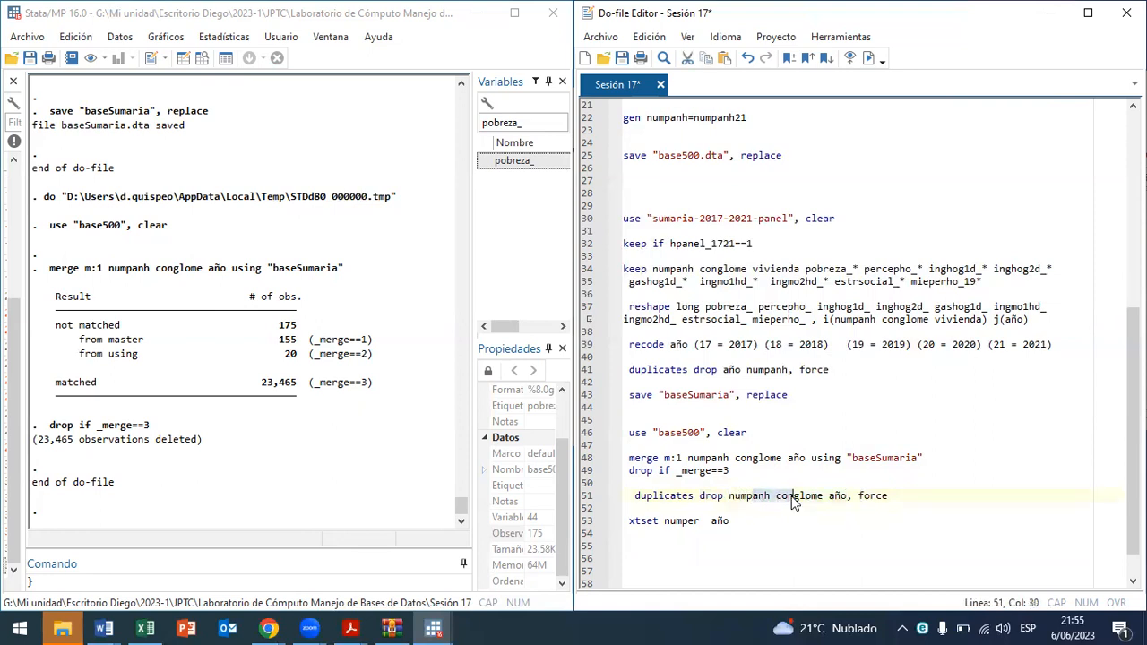
key(ctrl+d)
triple_click(686, 525)
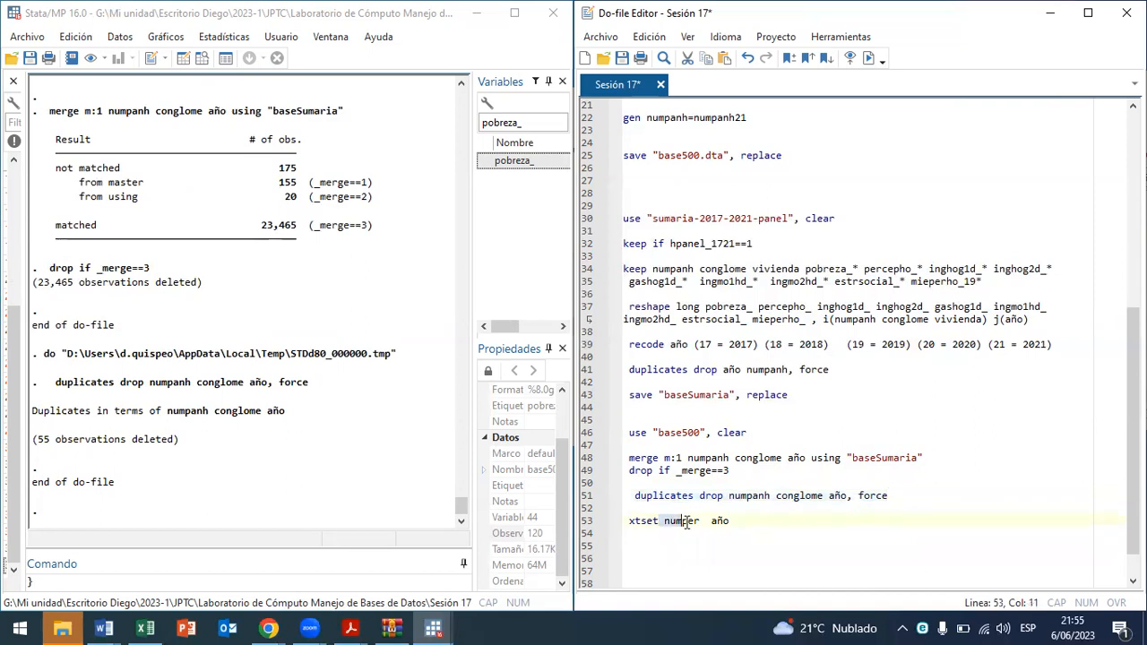
key(ctrl+d)
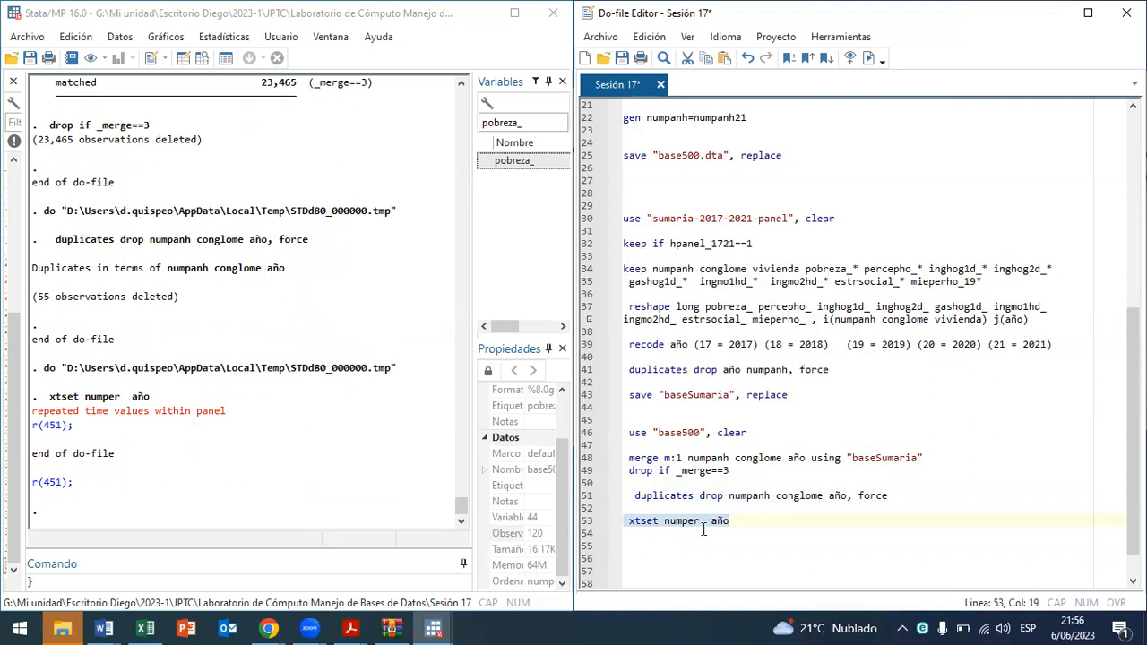
Step: Open the help for xtset, review its syntax and options, and close it
click(641, 520)
click(196, 576)
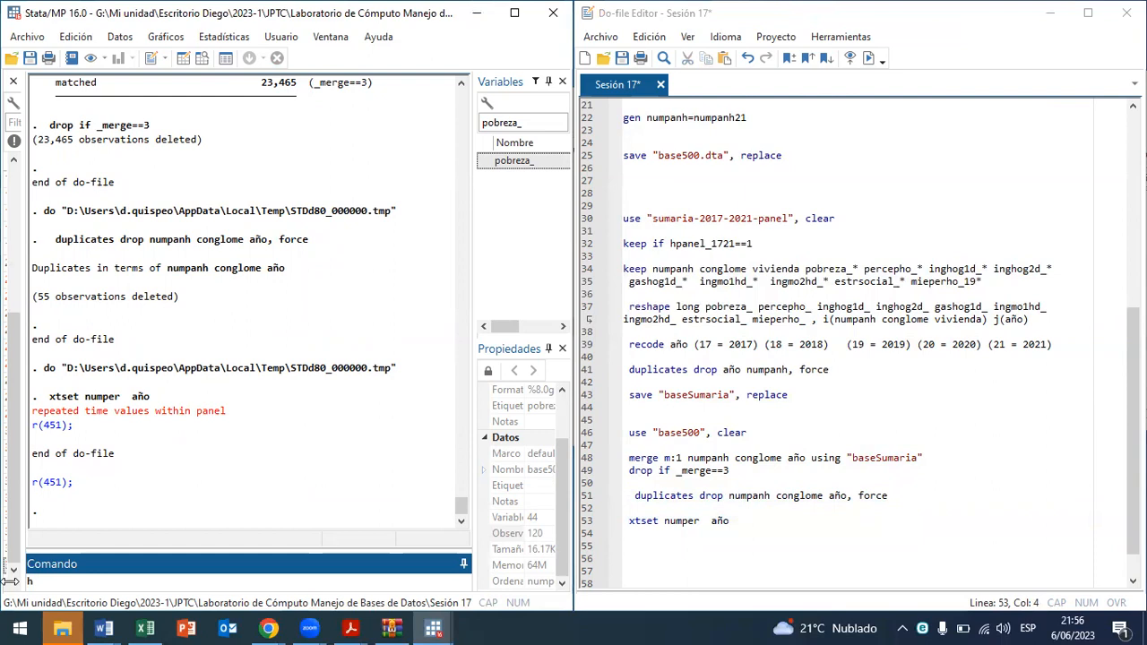
key(Return)
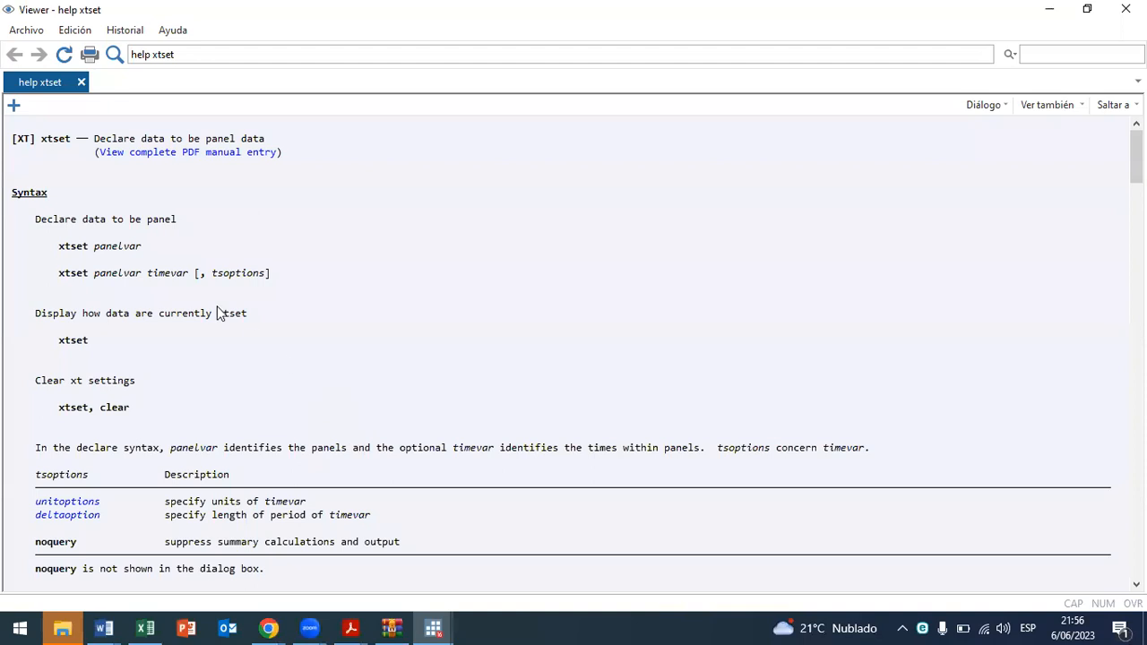
scroll(217, 306, down, 3)
scroll(217, 307, down, 4)
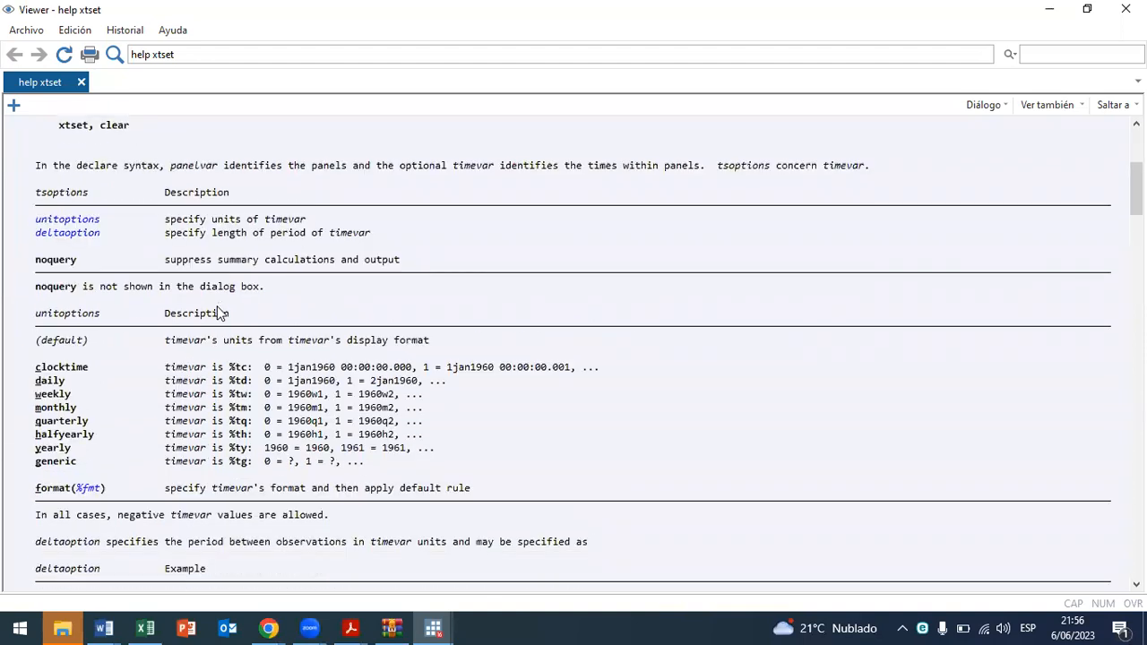
scroll(216, 311, down, 2)
click(1125, 9)
Step: Change the xtset line to xtset , clear, keeping numper and año on separate lines below, and run it
click(663, 519)
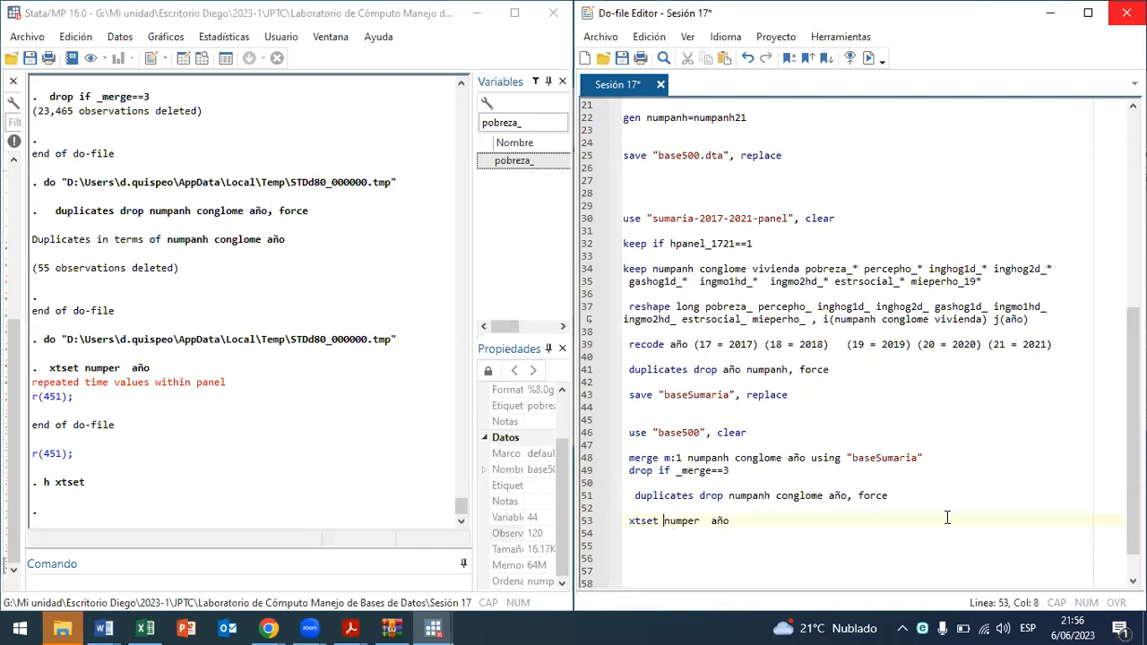
text(, clearnumper)
key(Return)
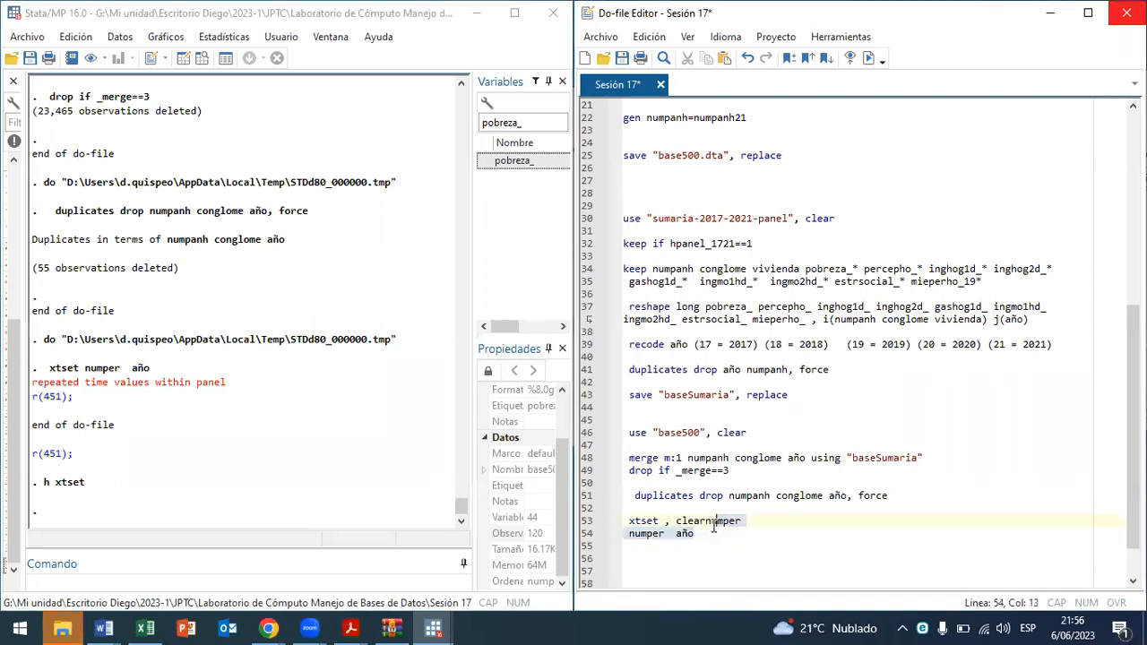
drag(642, 521, 661, 521)
key(ctrl+d)
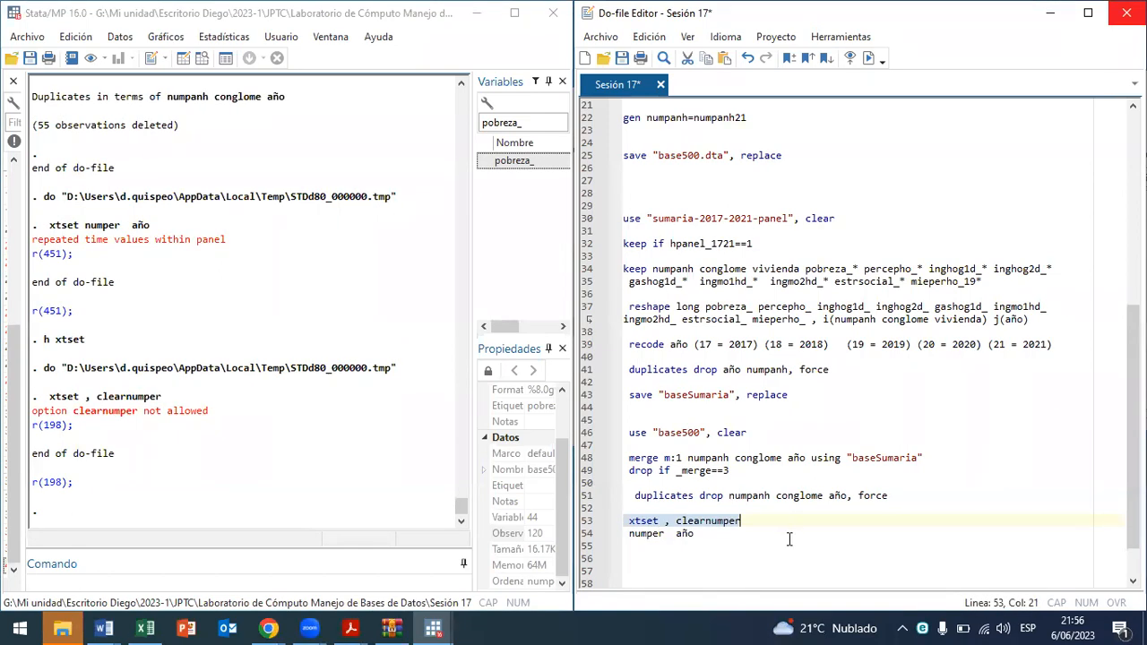
click(745, 522)
click(704, 520)
key(Return)
click(665, 522)
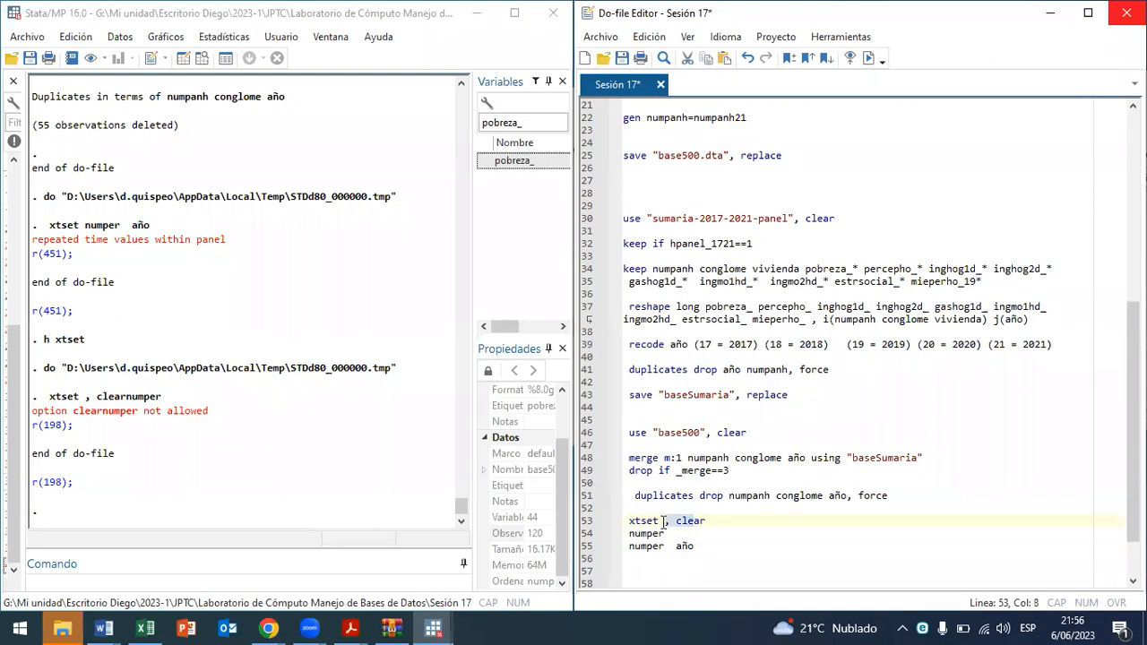
key(Home)
key(shift+End)
key(ctrl+d)
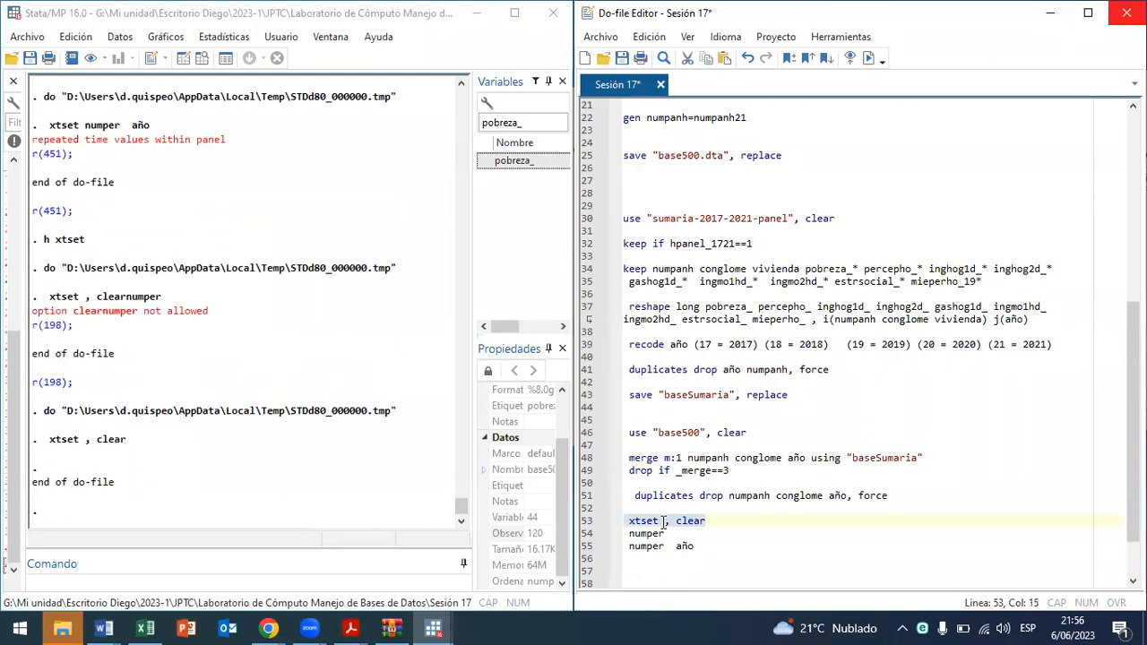
Step: Browse the merged data, move , clear two lines below xtset, and run xtset on its own
click(198, 57)
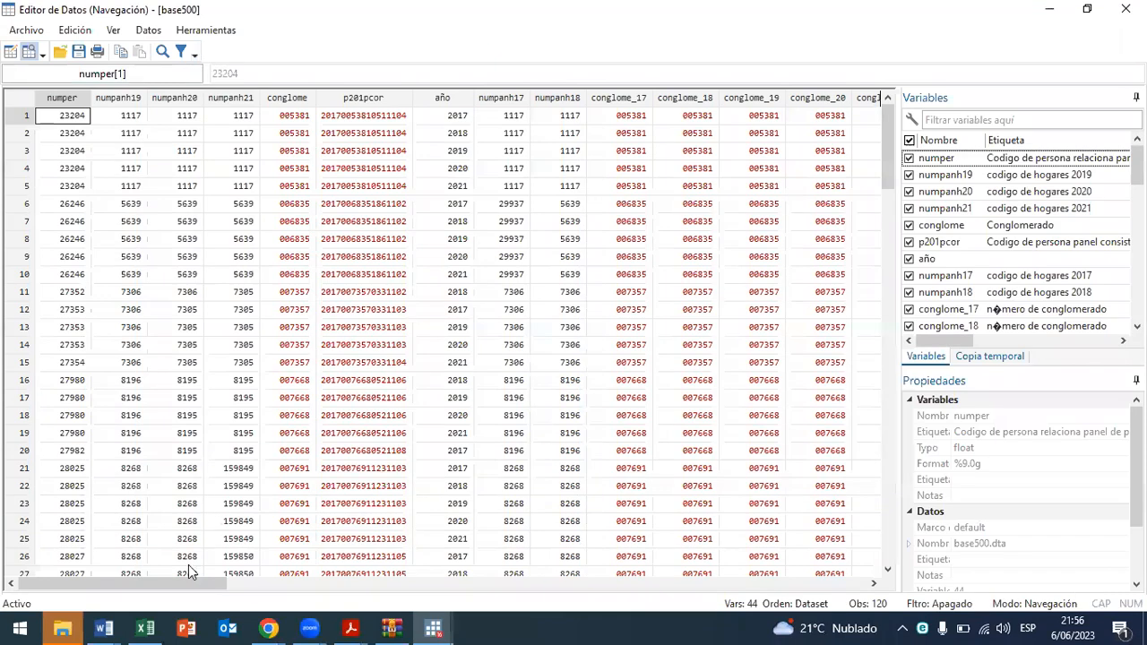
click(1126, 9)
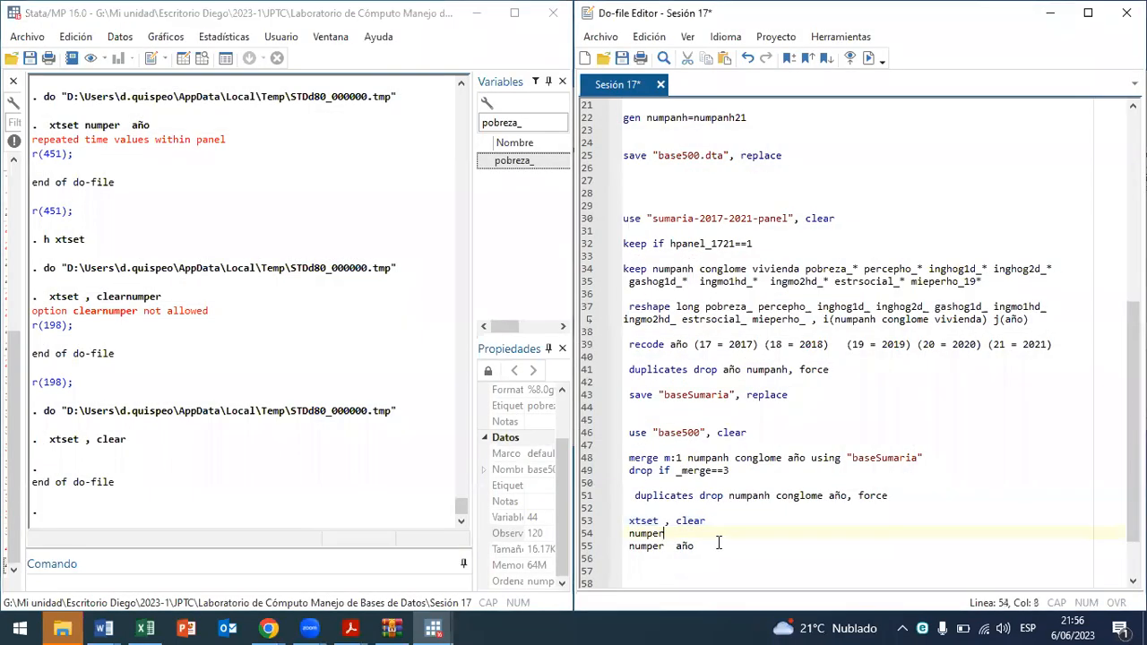
click(661, 520)
key(Return)
key(Return)
double_click(656, 521)
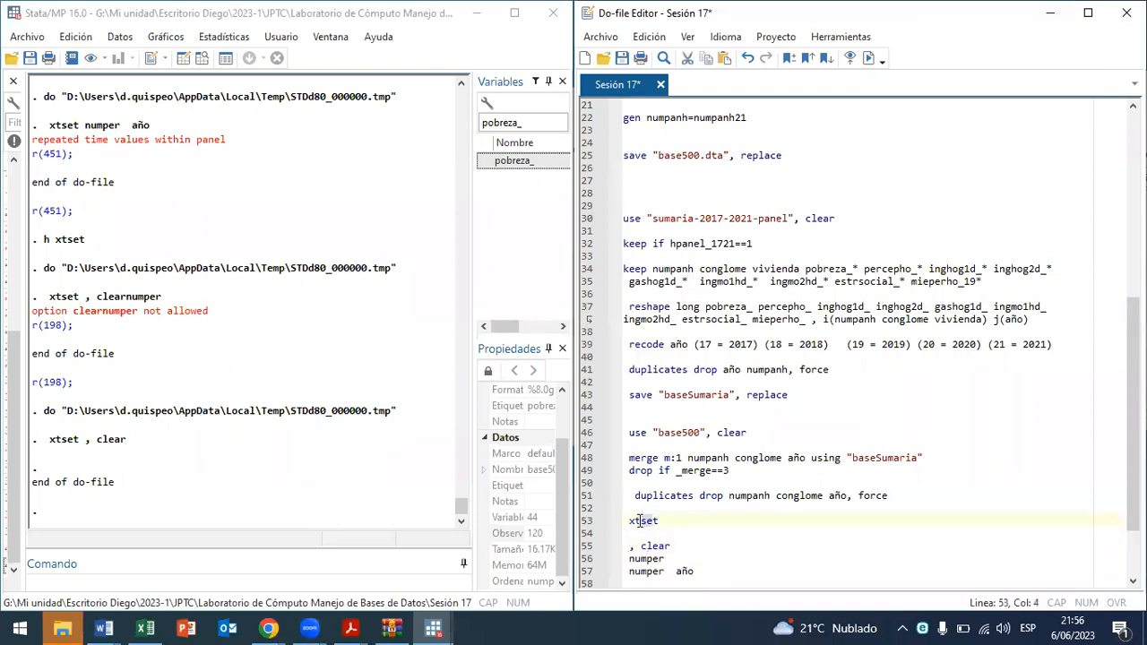
key(ctrl+d)
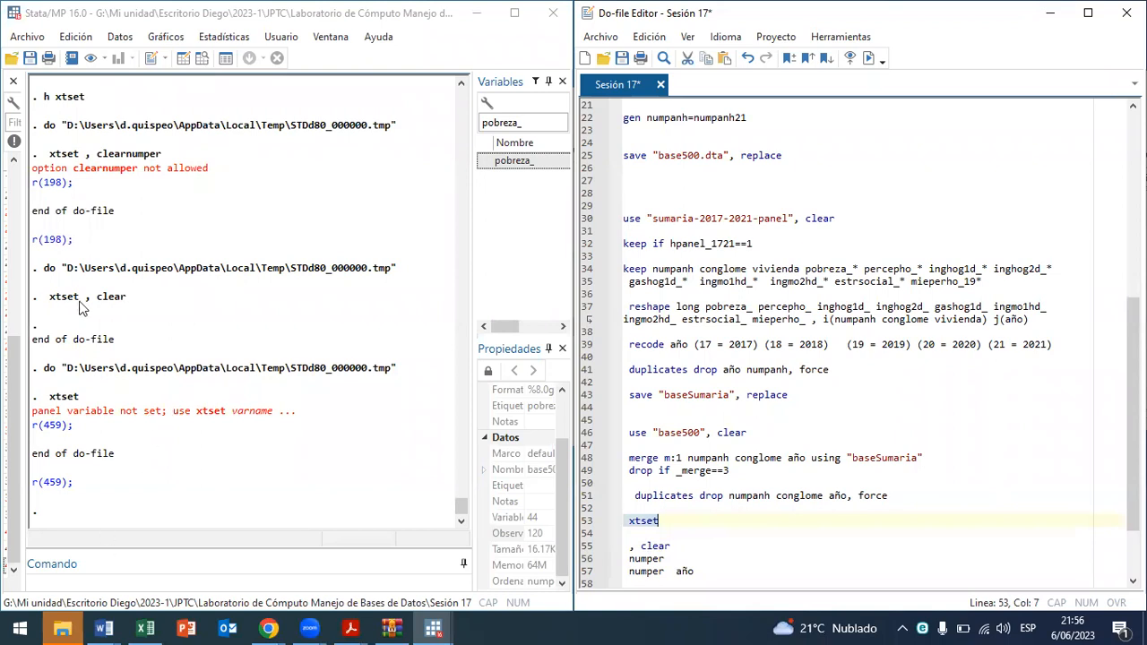
Step: Open the help for xtset again, review its unit options and the annual panel data example, and close it
click(121, 584)
text(H xtset)
key(Return)
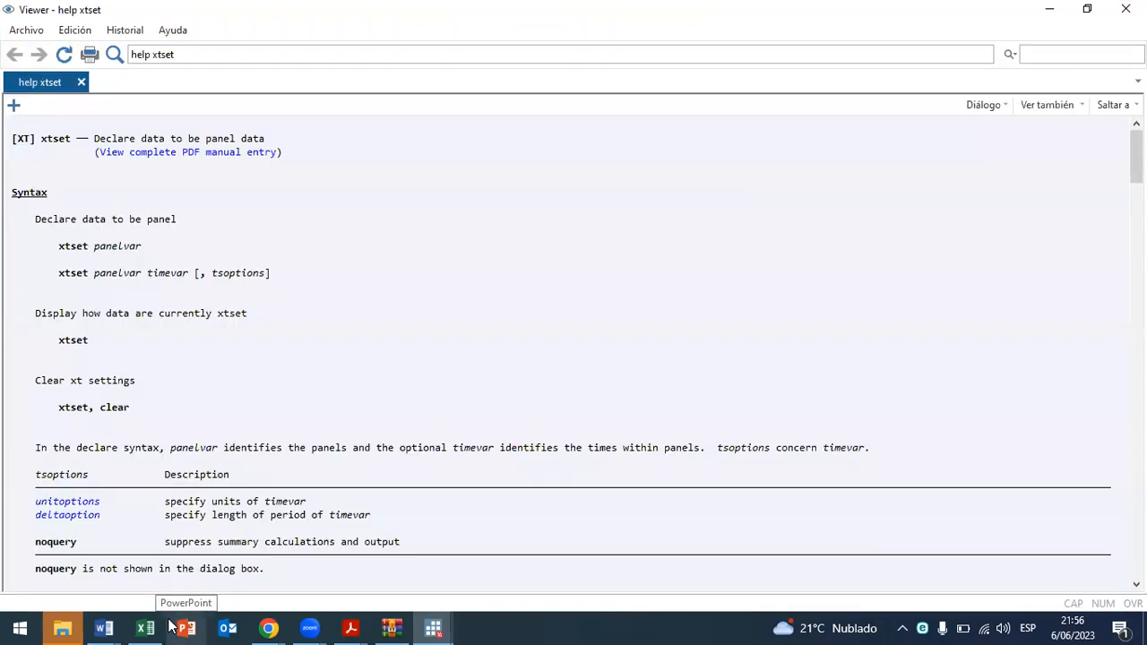
scroll(258, 328, down, 15)
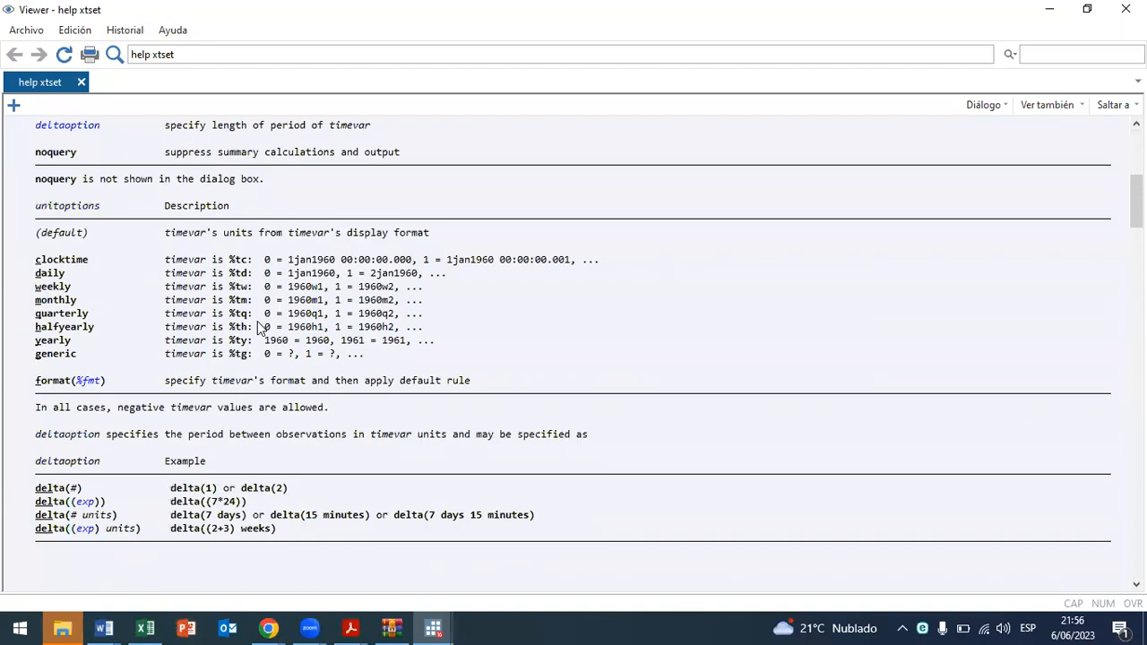
scroll(258, 328, down, 20)
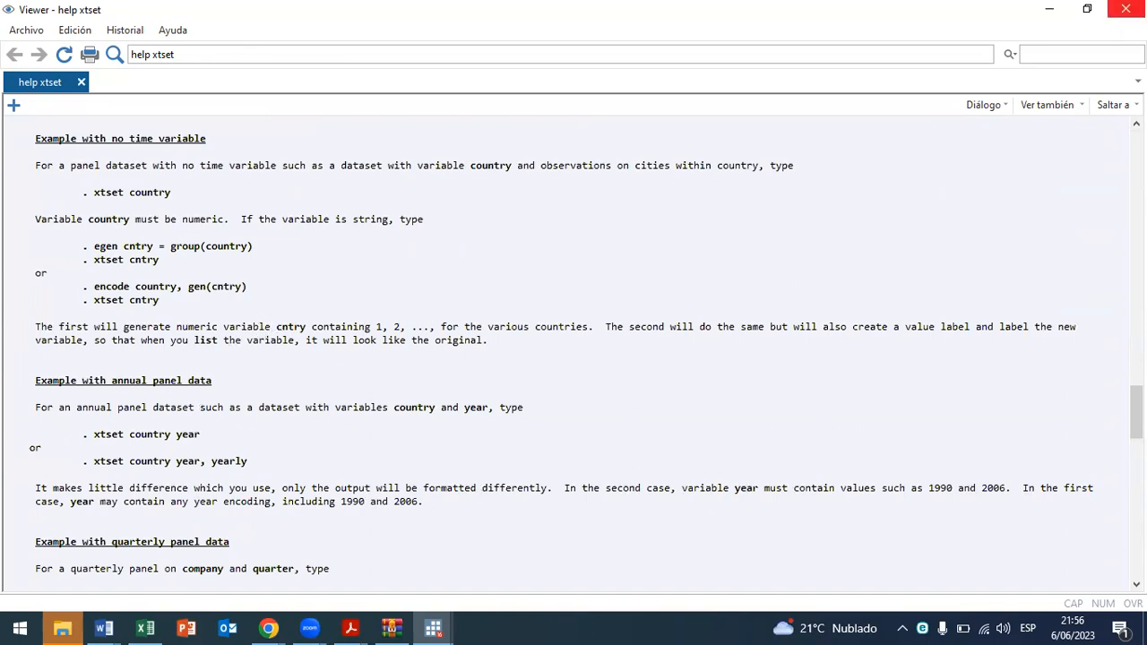
click(1125, 9)
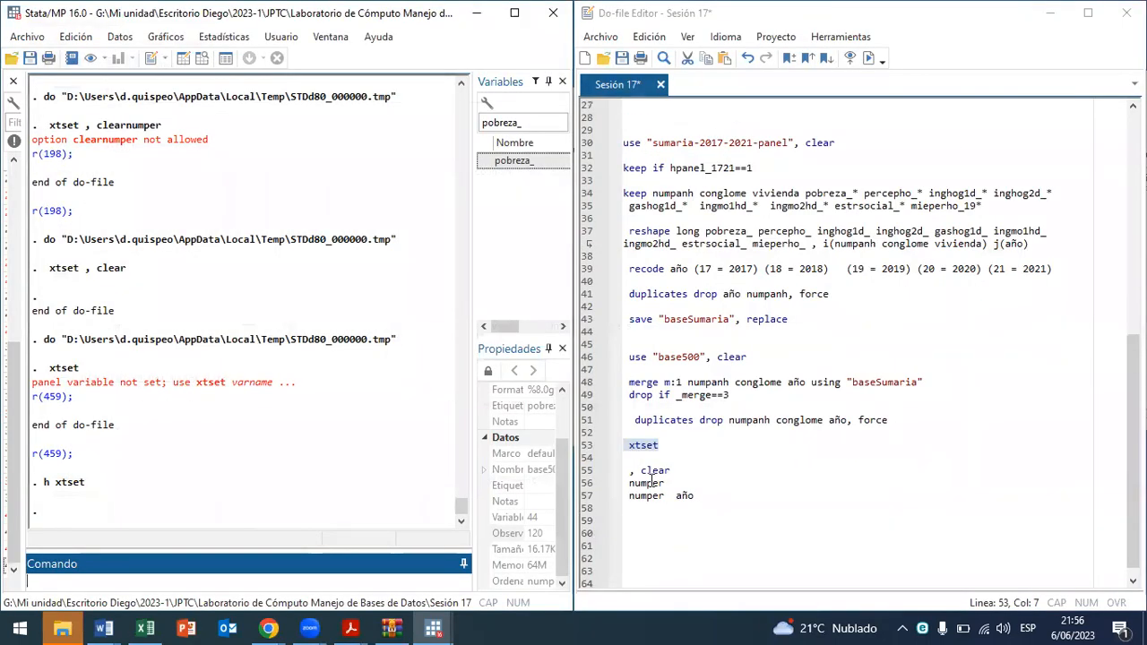
Step: Complete the xtset line as xtset numper año by copying the variables from the line below, and run it
drag(627, 498, 769, 498)
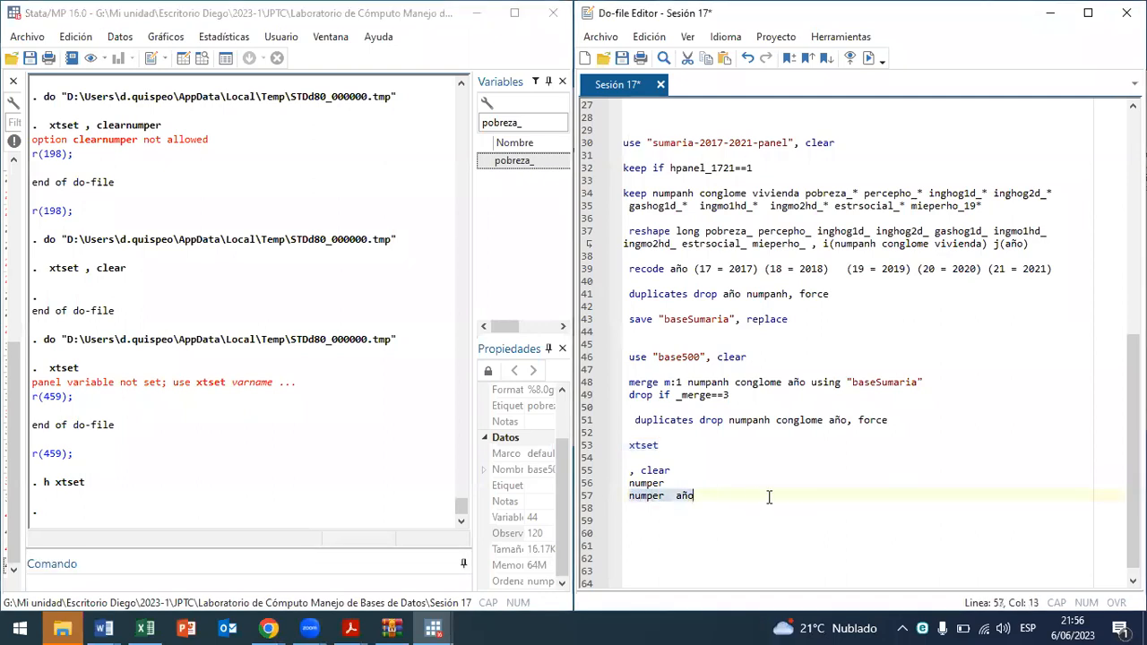
key(ctrl+c)
click(717, 451)
key(ctrl+v)
click(712, 445)
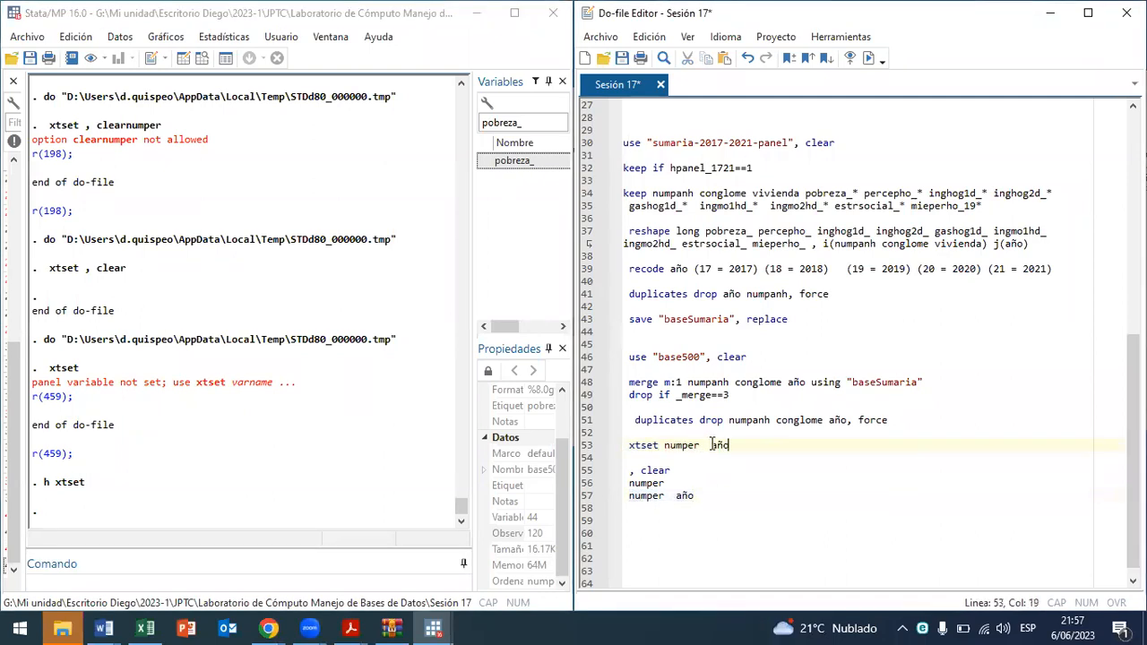
key(Return)
key(BackSpace)
key(BackSpace)
key(BackSpace)
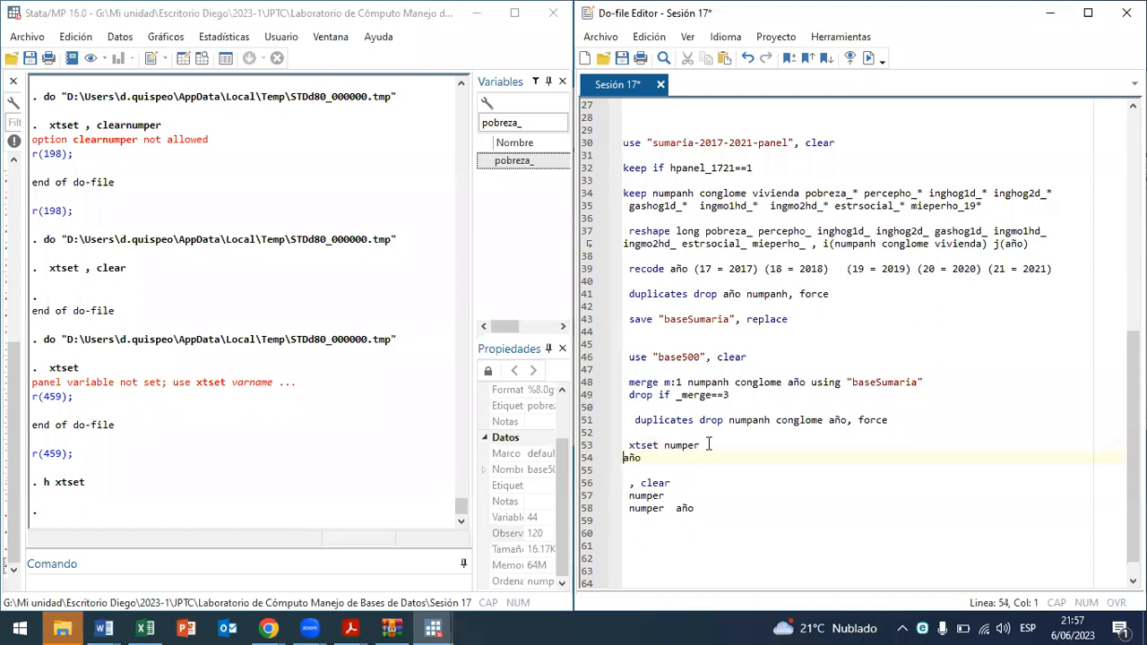
click(686, 446)
key(ctrl+d)
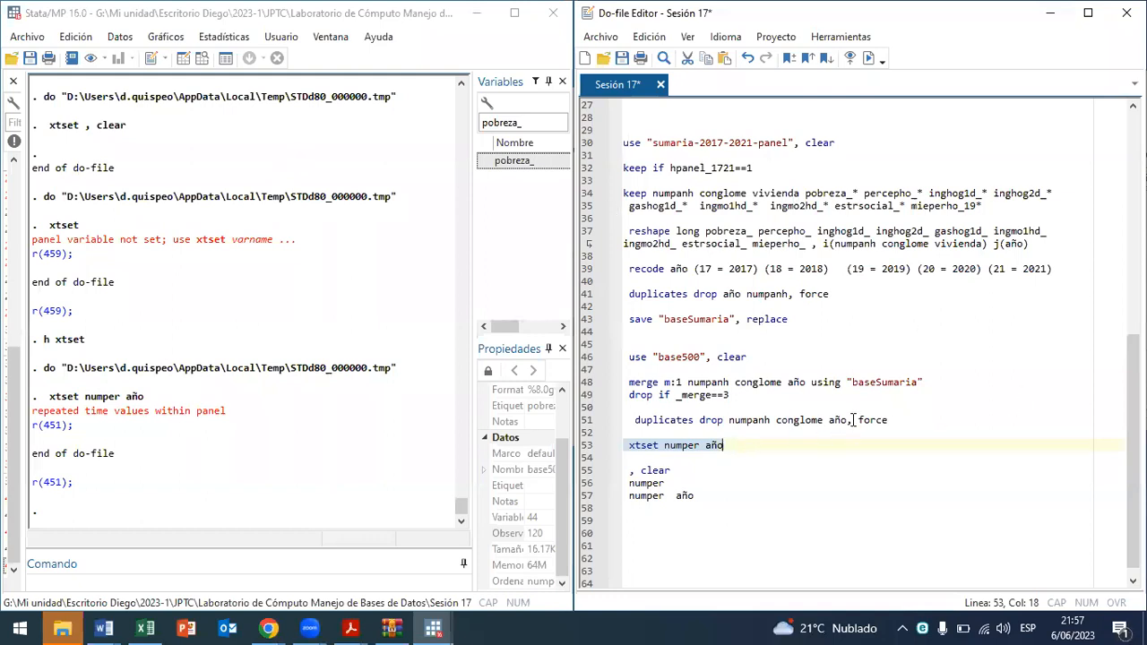
Step: Try removing conglome from the duplicates drop line and running it together with xtset numper año
drag(824, 423, 717, 445)
key(Delete)
key(ctrl+d)
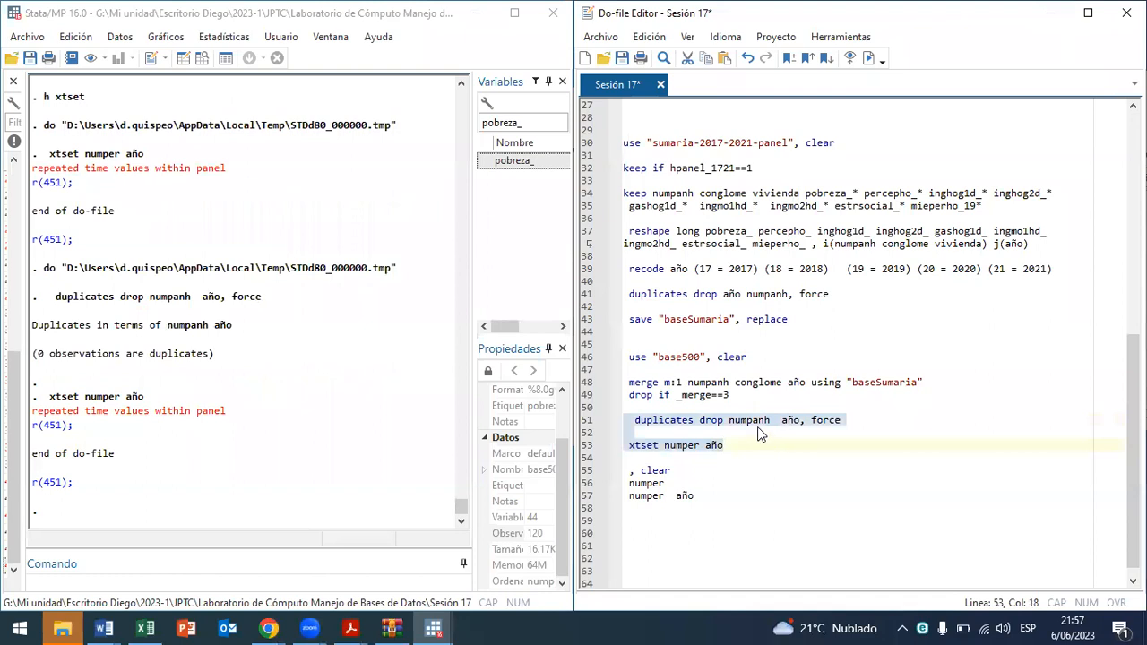
Step: Browse the merged data and compare numper with año across the first three groups of five rows
click(204, 60)
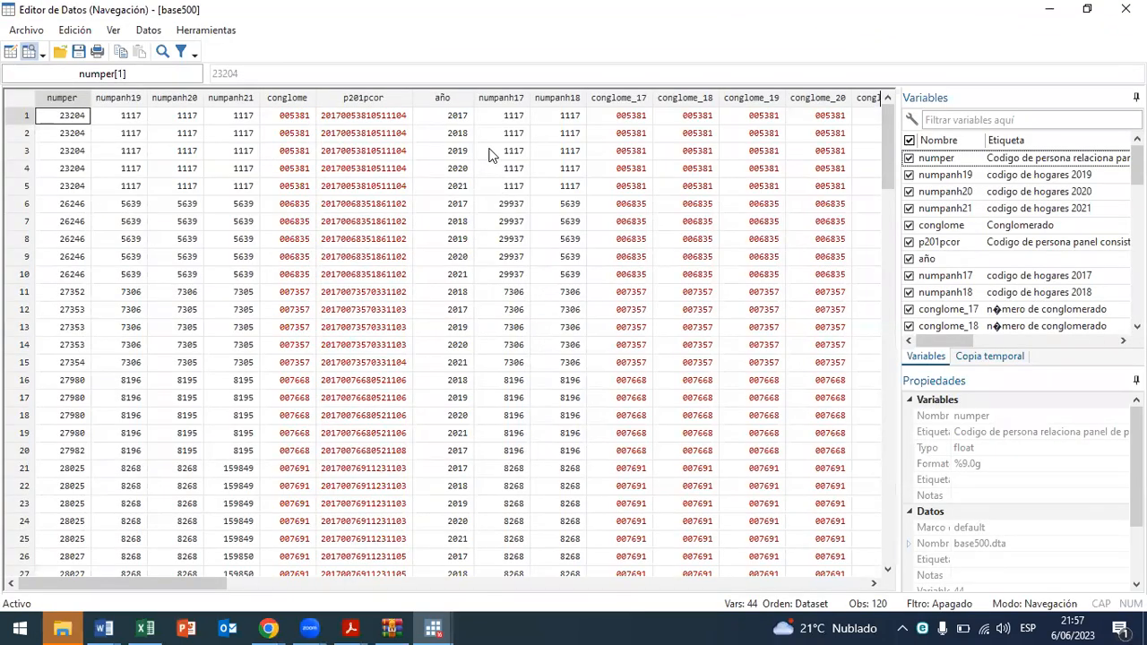
click(249, 121)
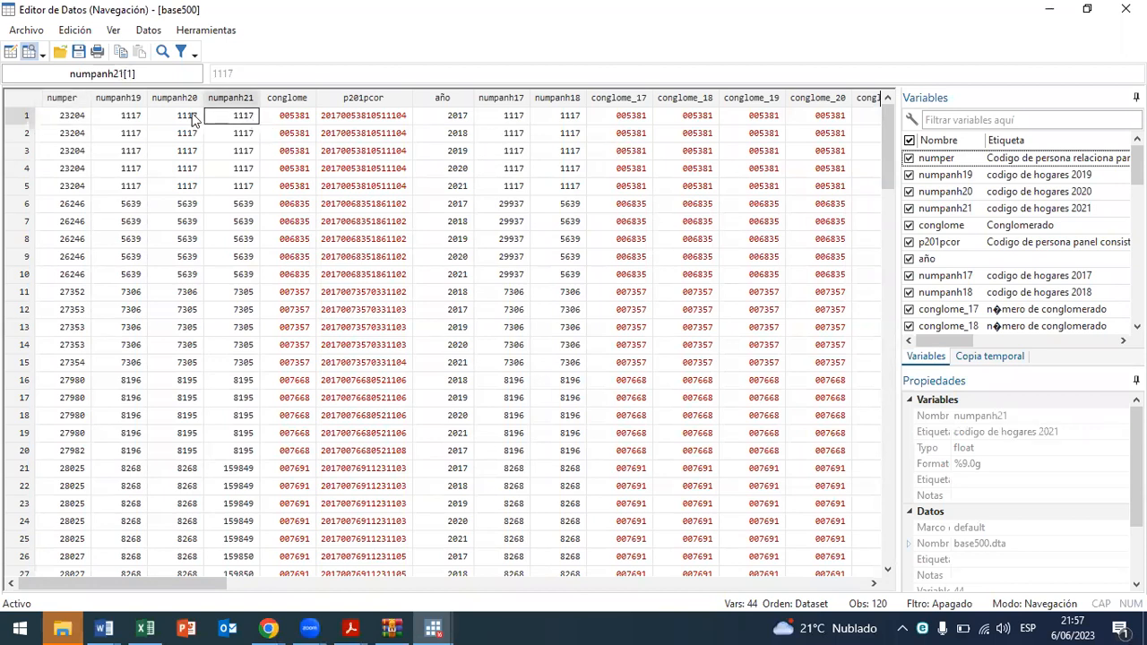
click(85, 136)
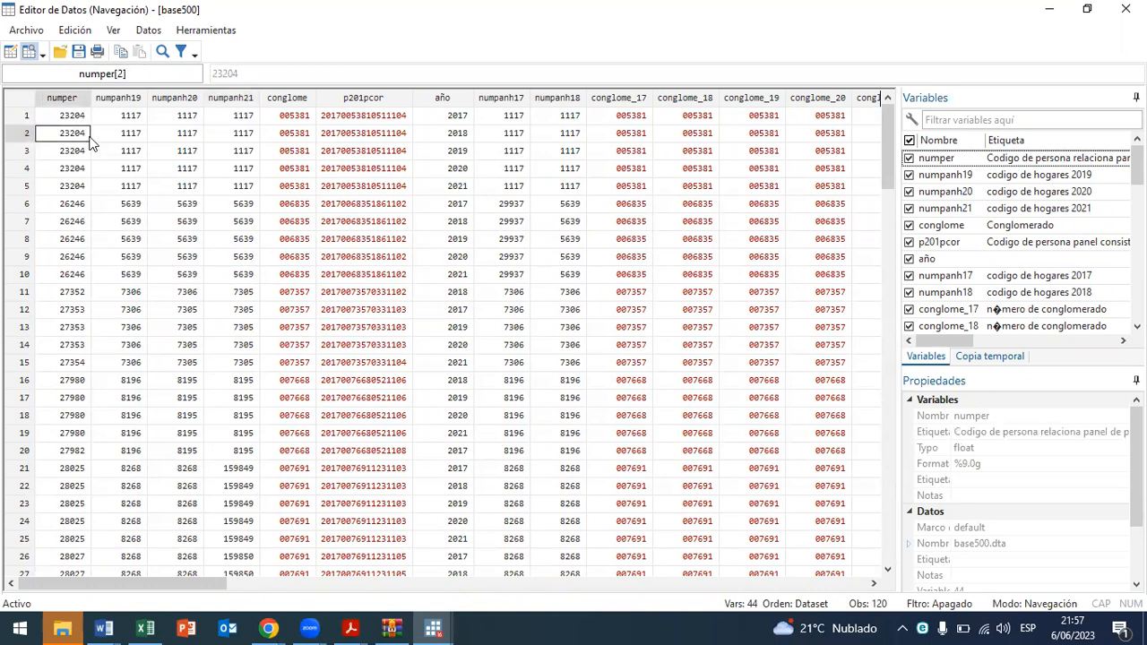
drag(85, 190, 477, 117)
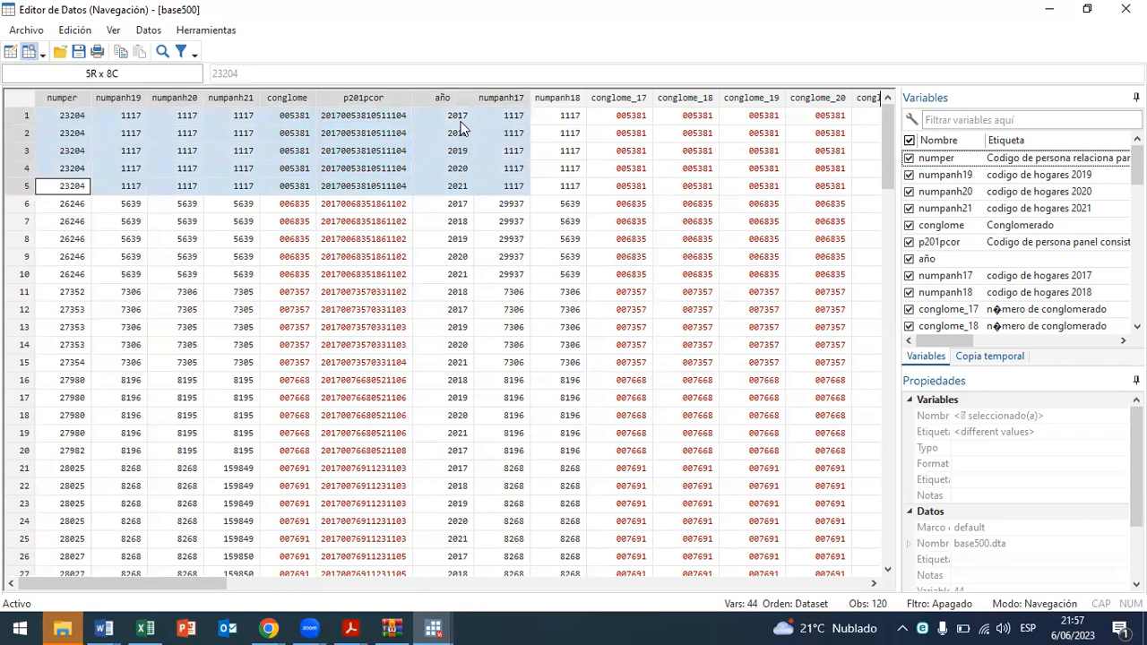
drag(467, 207, 49, 280)
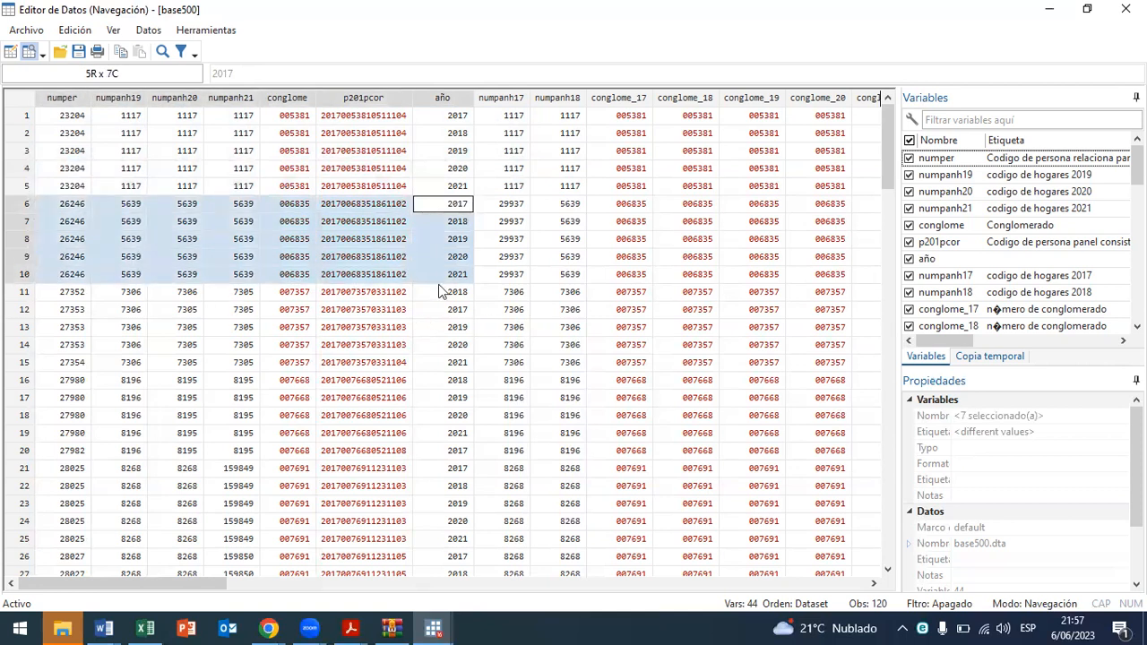
click(462, 294)
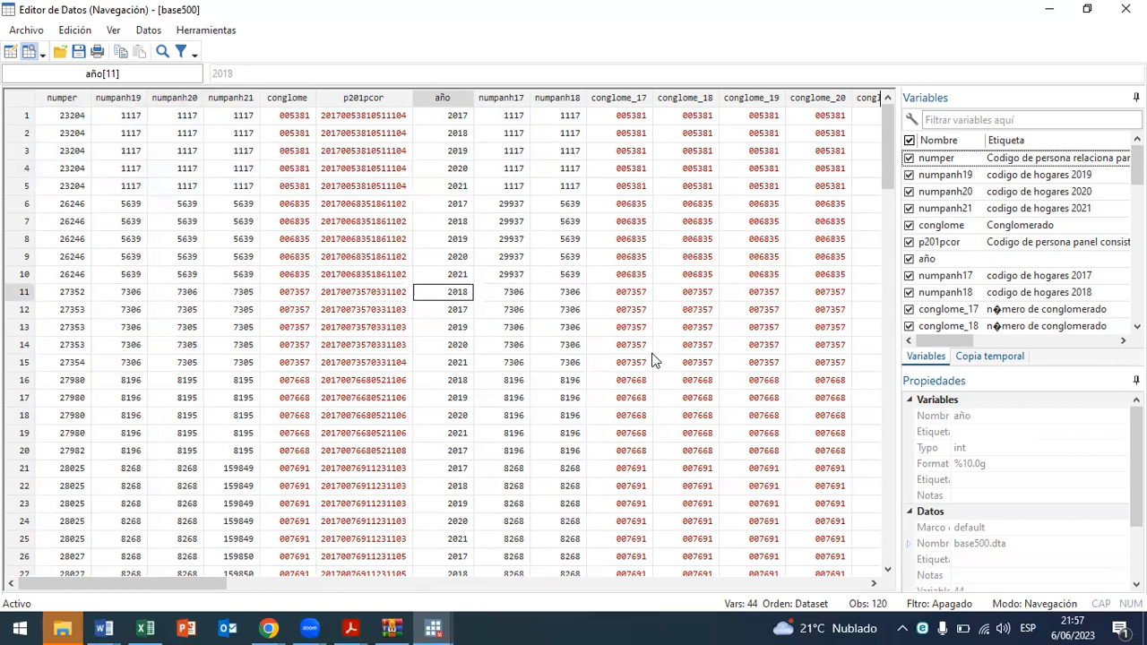
drag(462, 294, 465, 362)
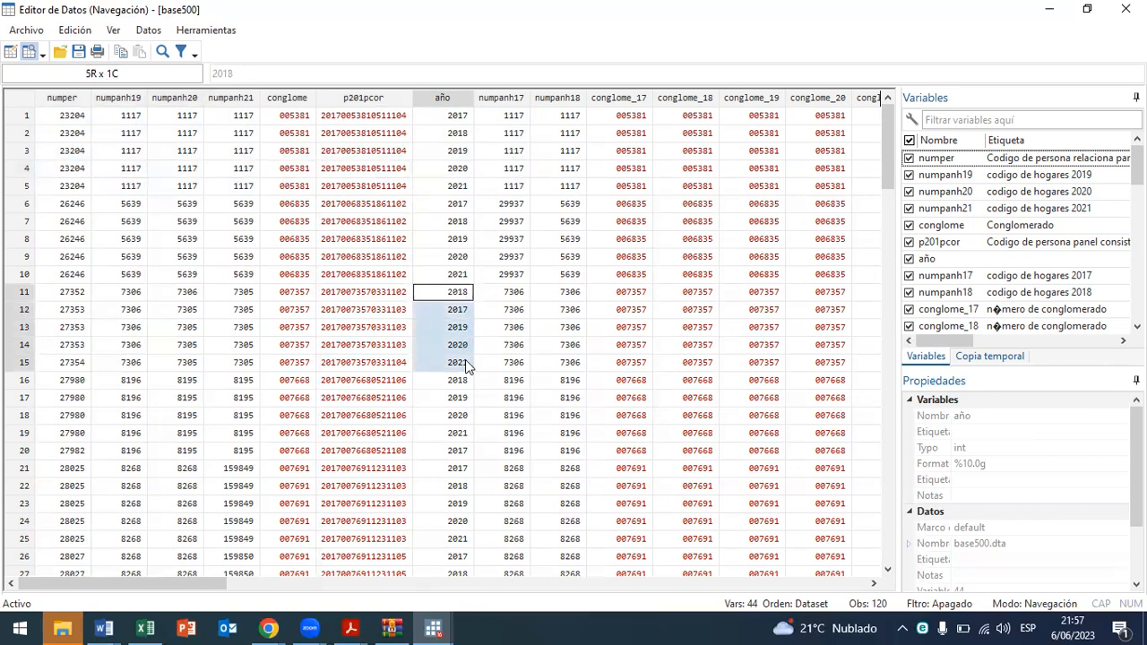
Step: Examine the final rows of the merged data for missing numper values, and close the data browser
drag(890, 156, 877, 459)
scroll(998, 472, down, 2)
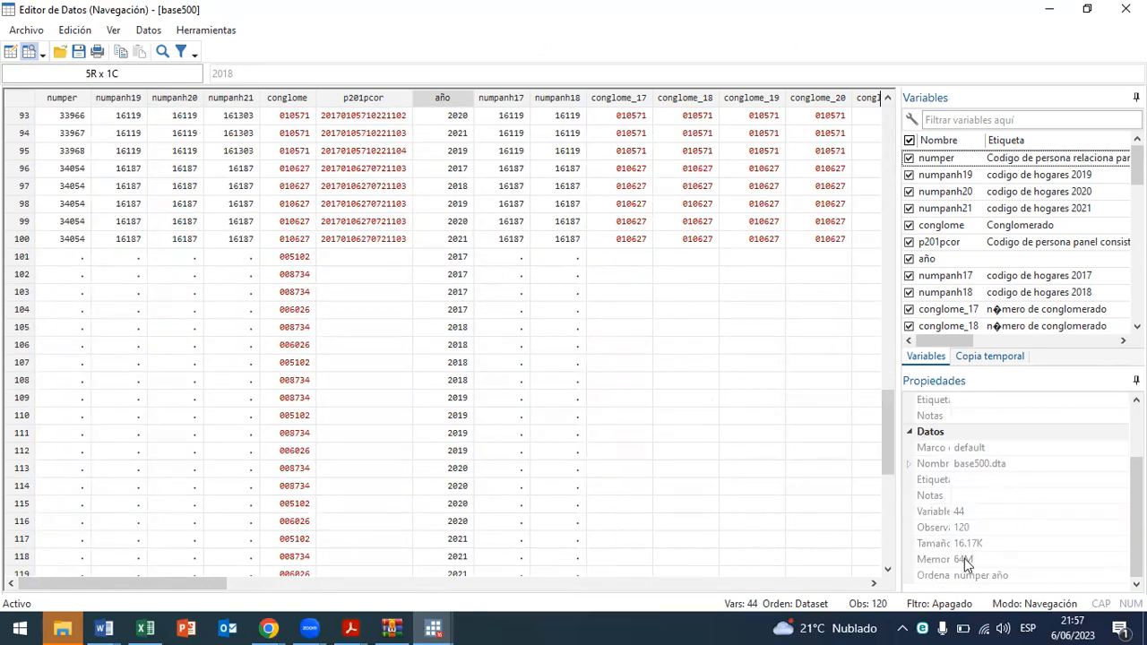
scroll(697, 405, down, 5)
scroll(645, 434, up, 6)
scroll(253, 523, down, 2)
scroll(215, 524, up, 1)
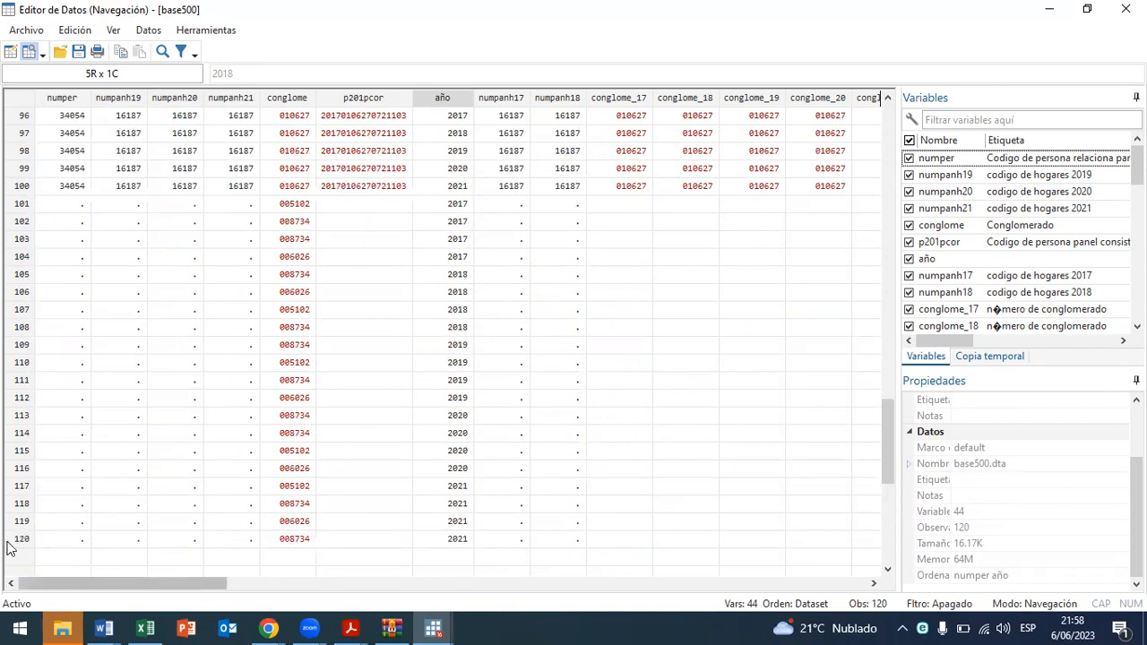
drag(14, 538, 3, 213)
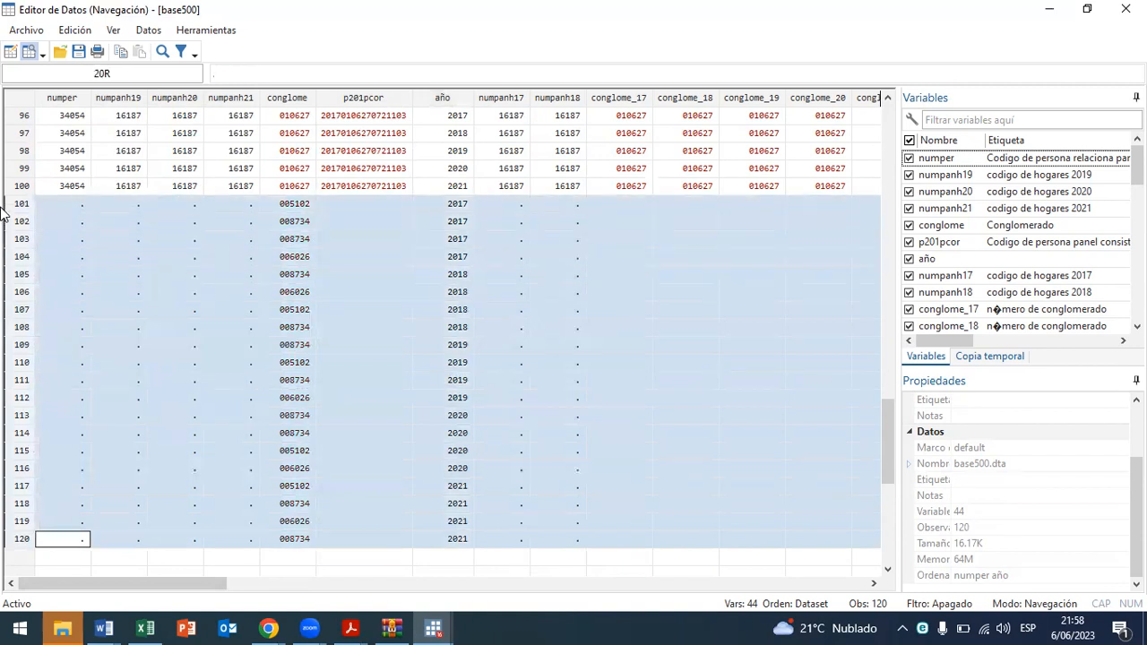
click(1125, 9)
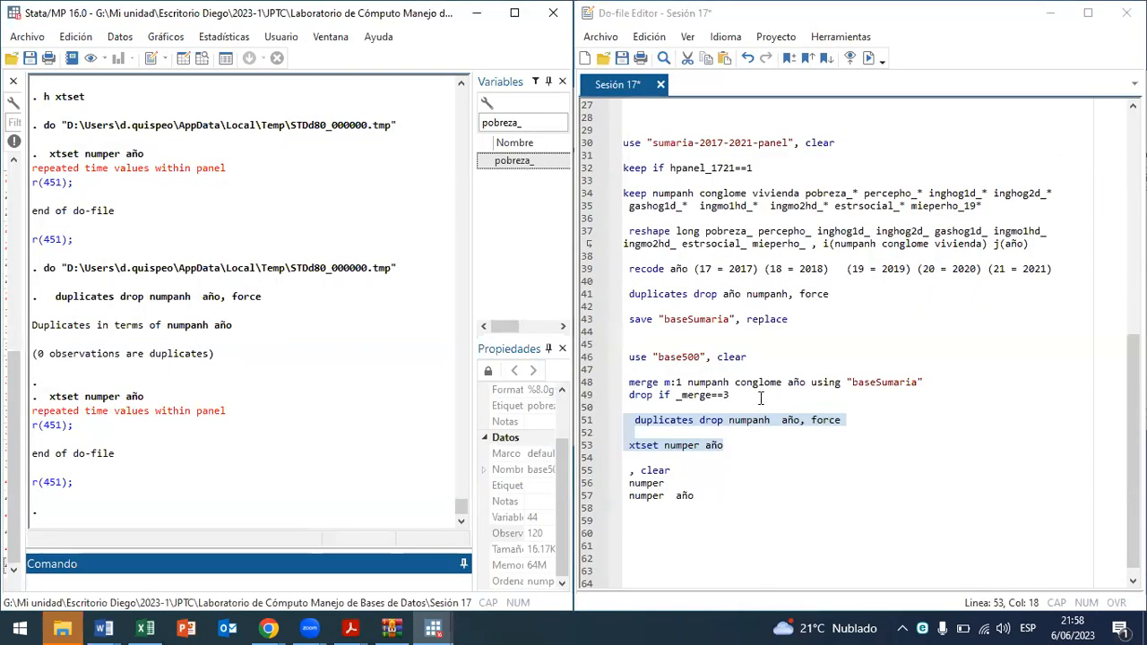
Step: Run drop if _merge==3 on its own and check the last rows of the data again
click(656, 394)
key(ctrl+d)
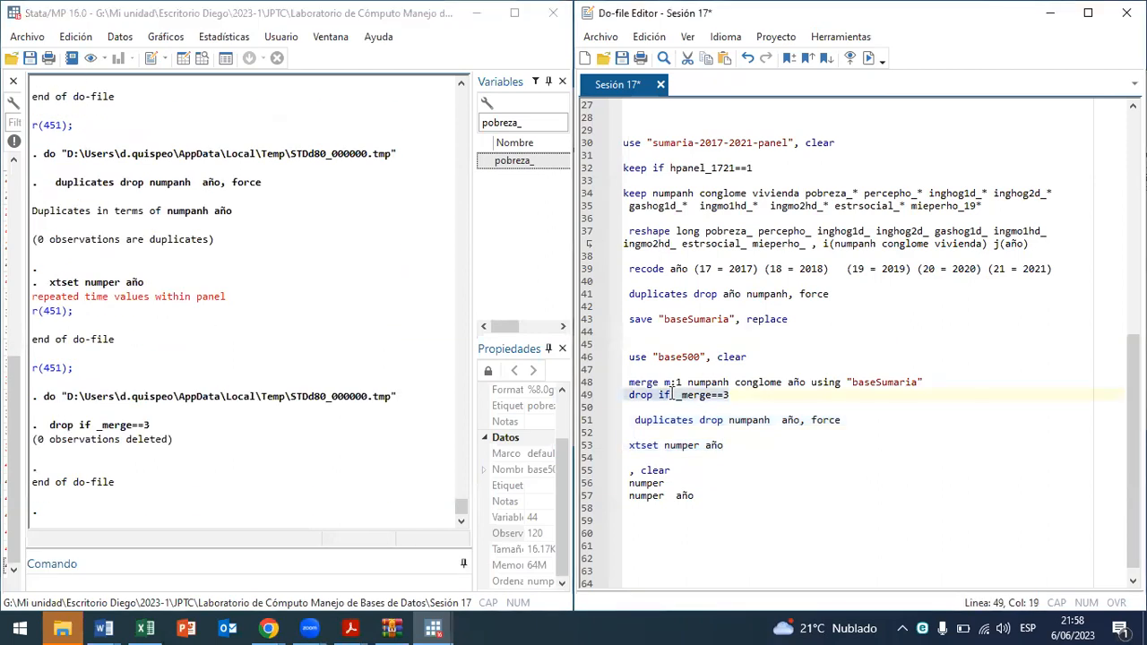
click(204, 60)
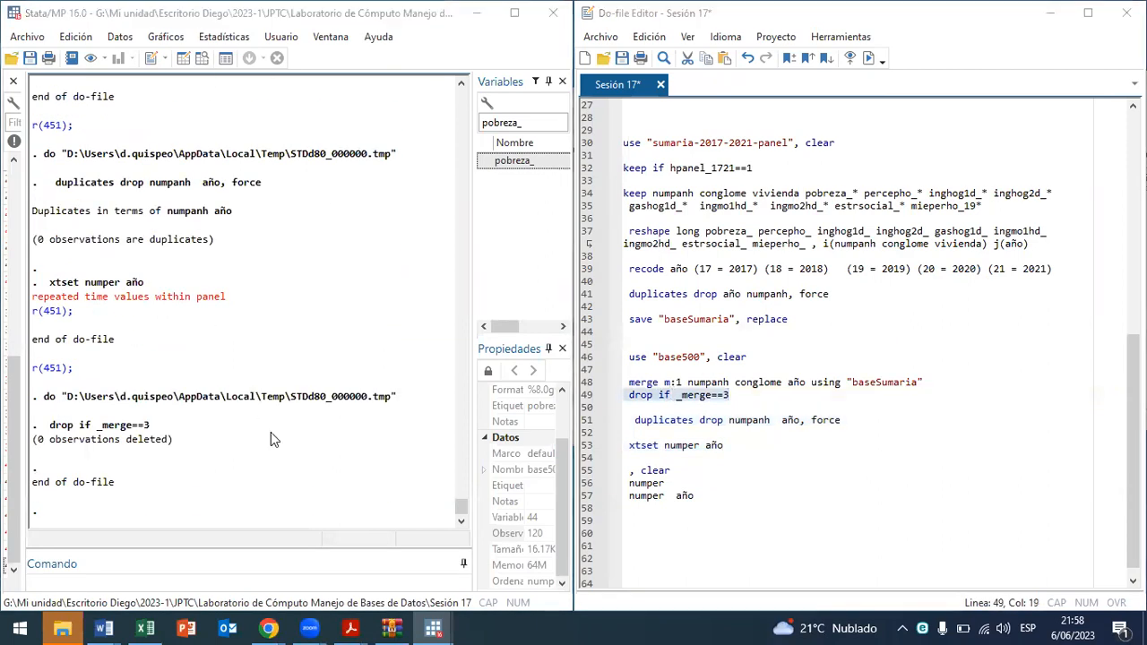
drag(880, 134, 869, 433)
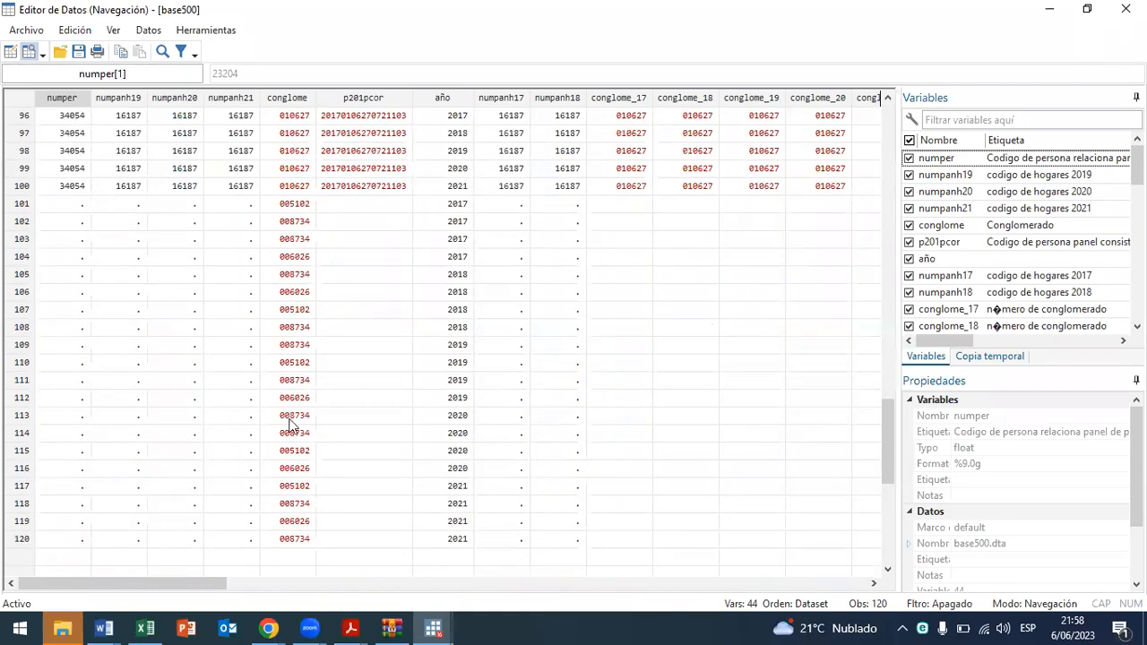
click(1125, 9)
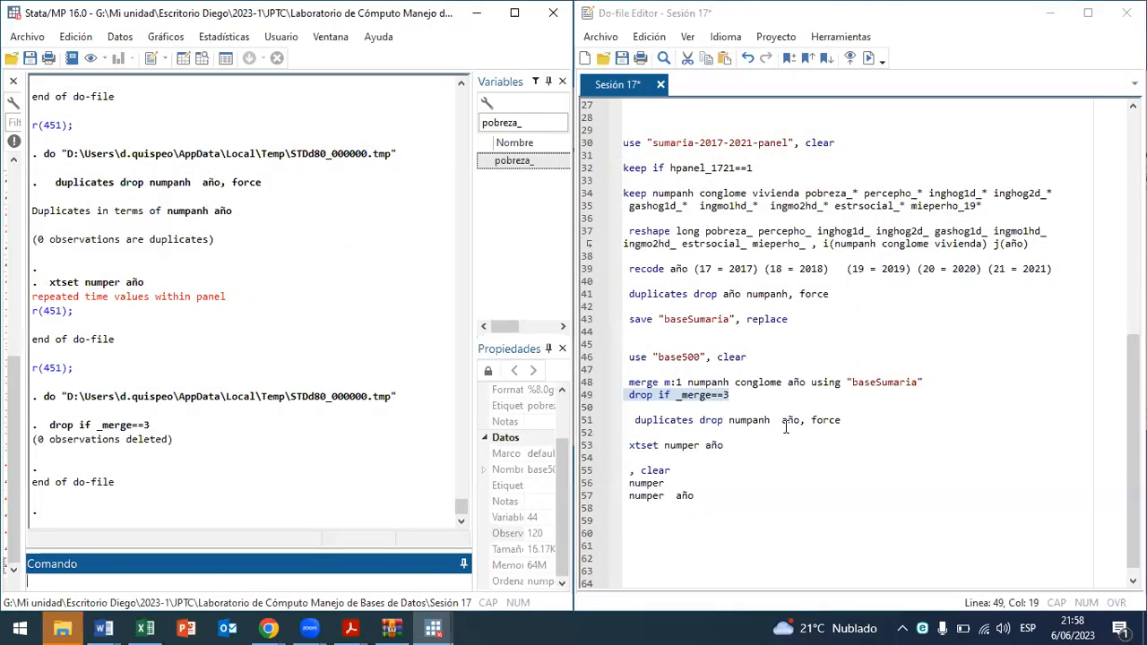
Step: Change the merge filter to keep if _merge==3 and rerun the code from use "base500" through that line
click(819, 406)
text(drop)
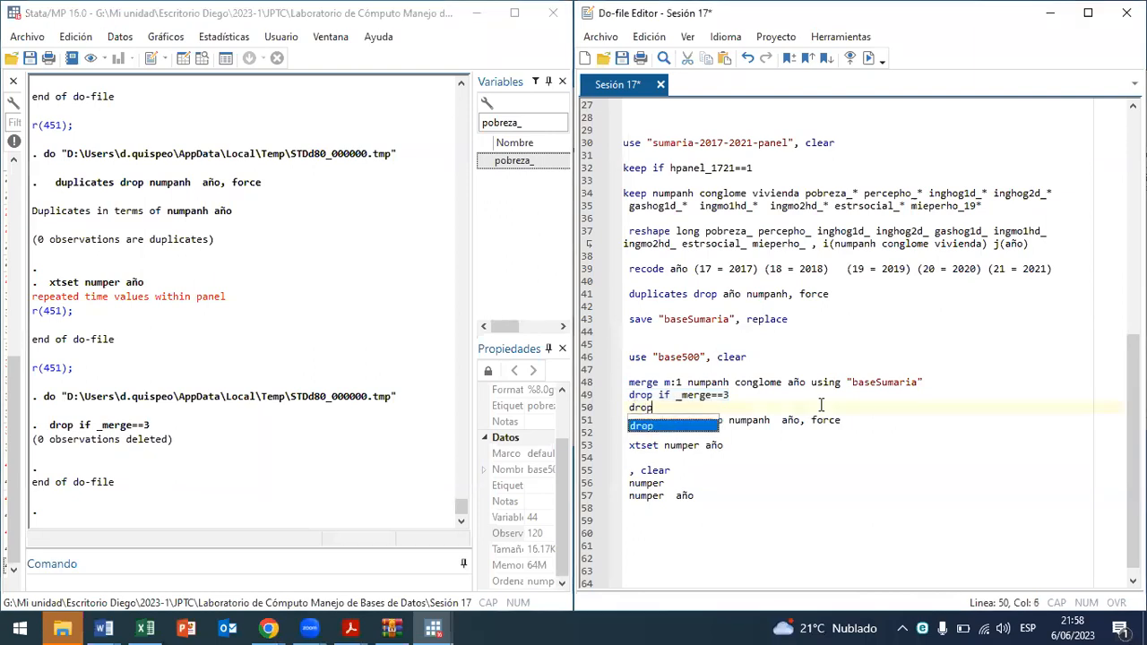
click(653, 394)
key(BackSpace)
key(BackSpace)
key(BackSpace)
key(BackSpace)
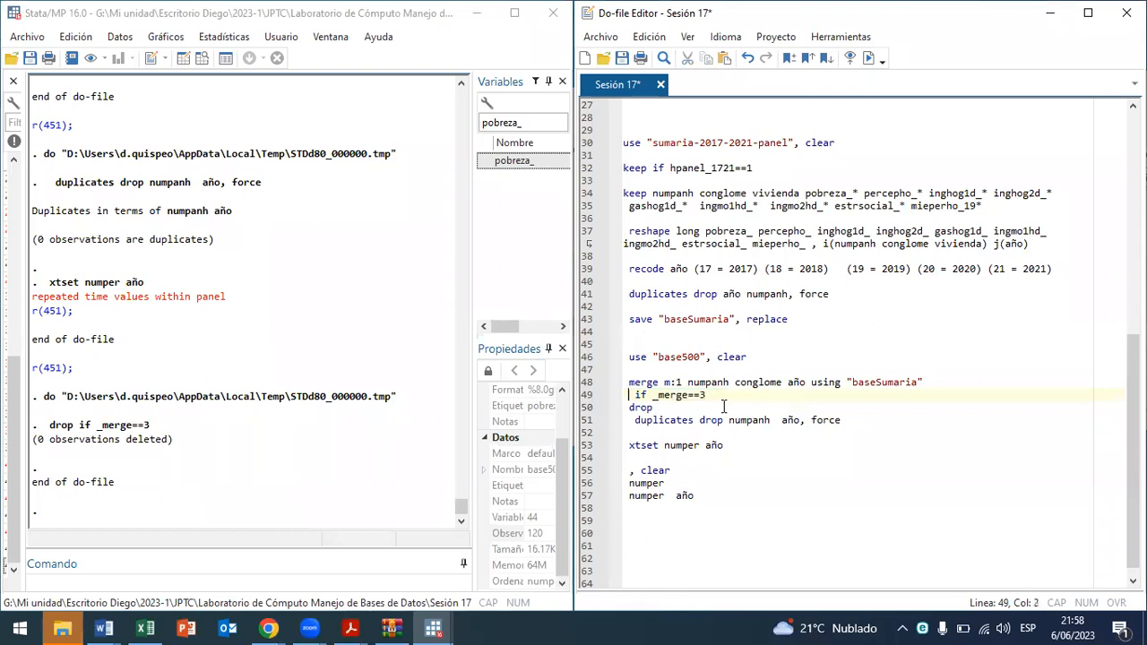
text(keep)
key(Escape)
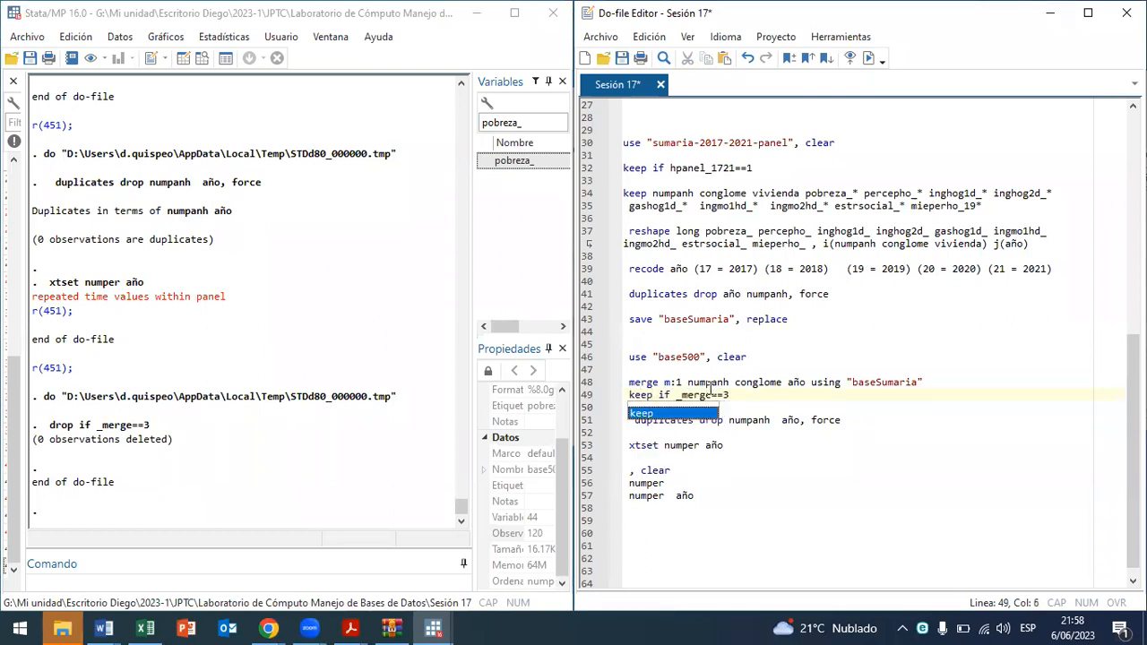
drag(688, 383, 706, 395)
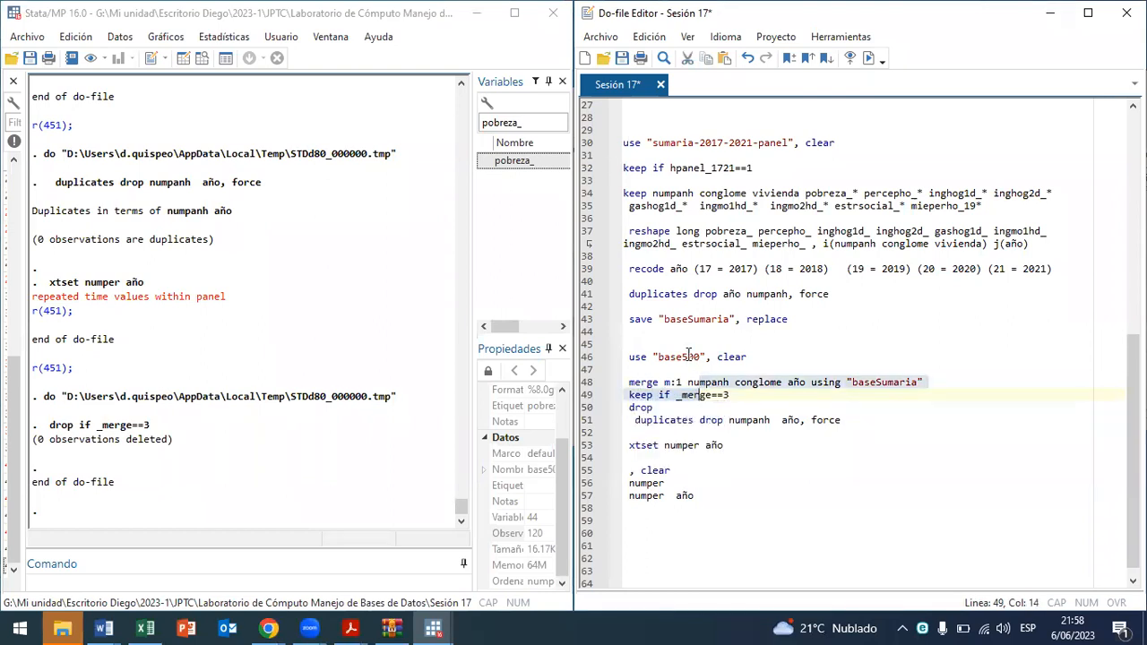
drag(688, 356, 706, 395)
key(ctrl+d)
Step: Declare the panel with xtset numper año and delete the stray drop and duplicates drop lines above it
click(679, 445)
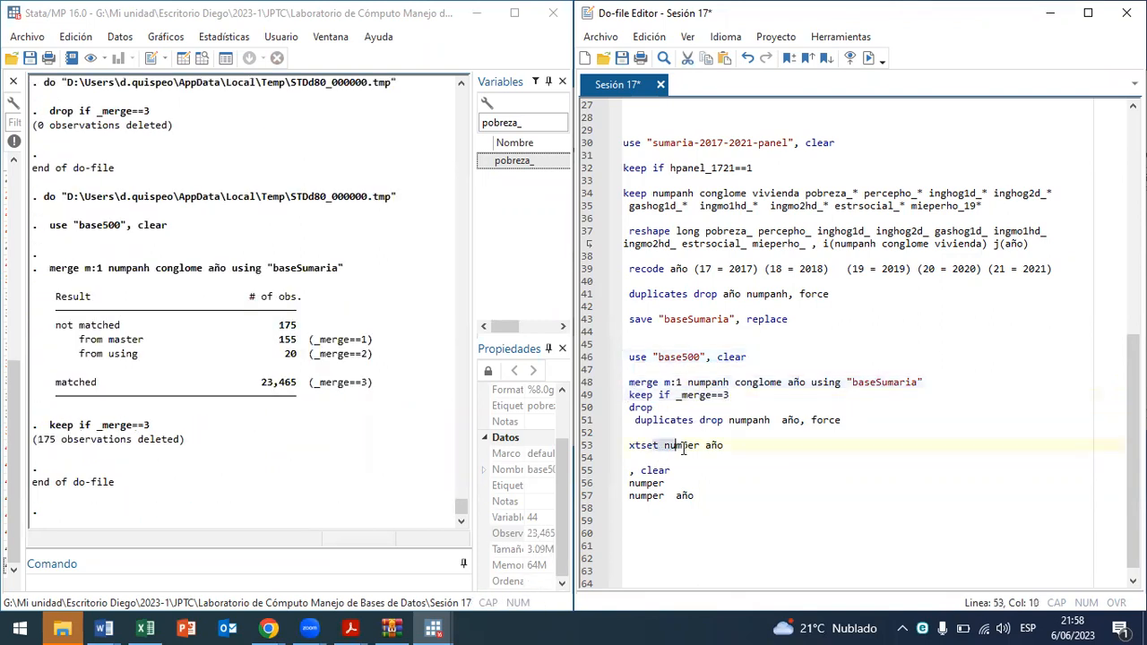
triple_click(683, 448)
key(ctrl+d)
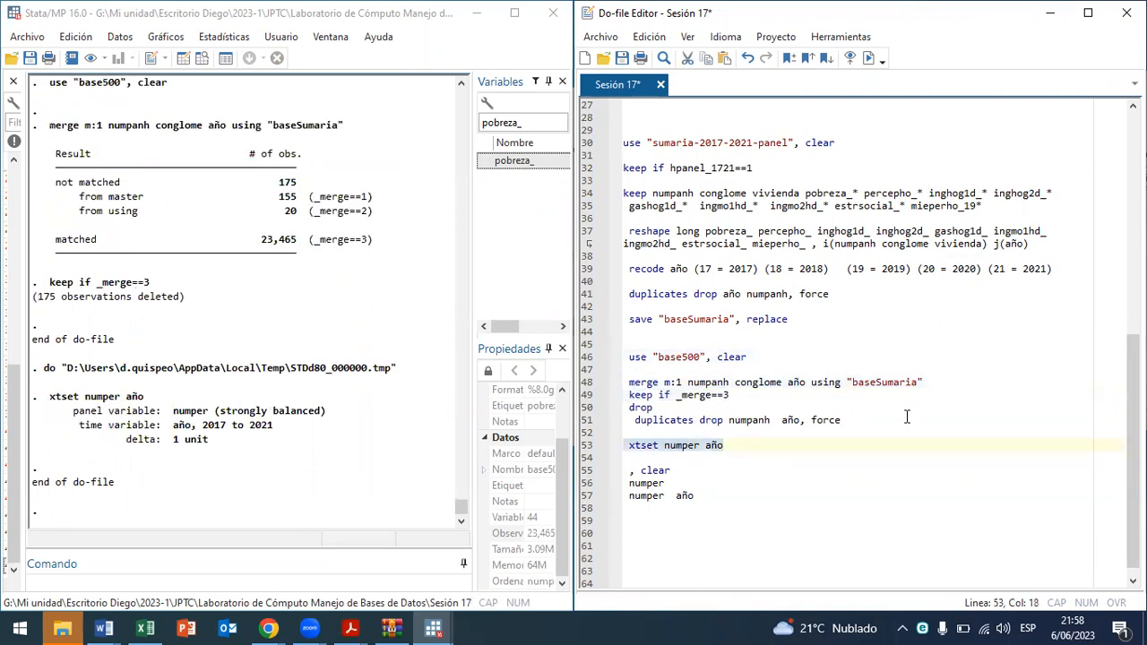
drag(627, 403, 627, 432)
key(Delete)
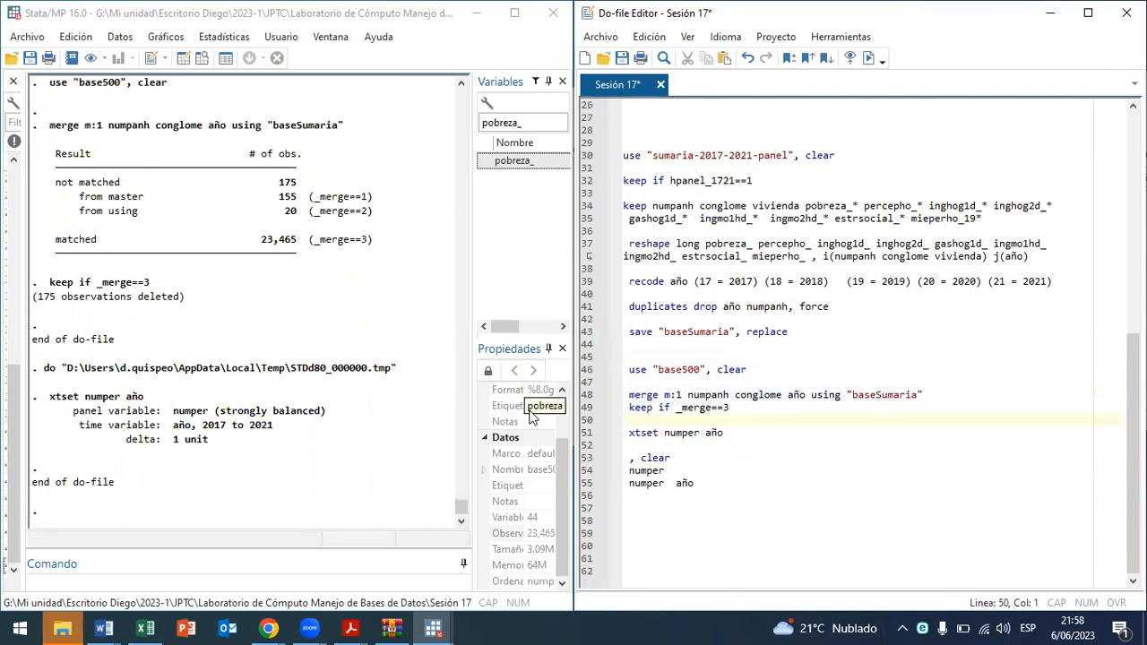
Step: Rerun the block that loads base500, merges it with baseSumaria and keeps only _merge==3
drag(629, 395, 672, 408)
key(ctrl+d)
double_click(681, 370)
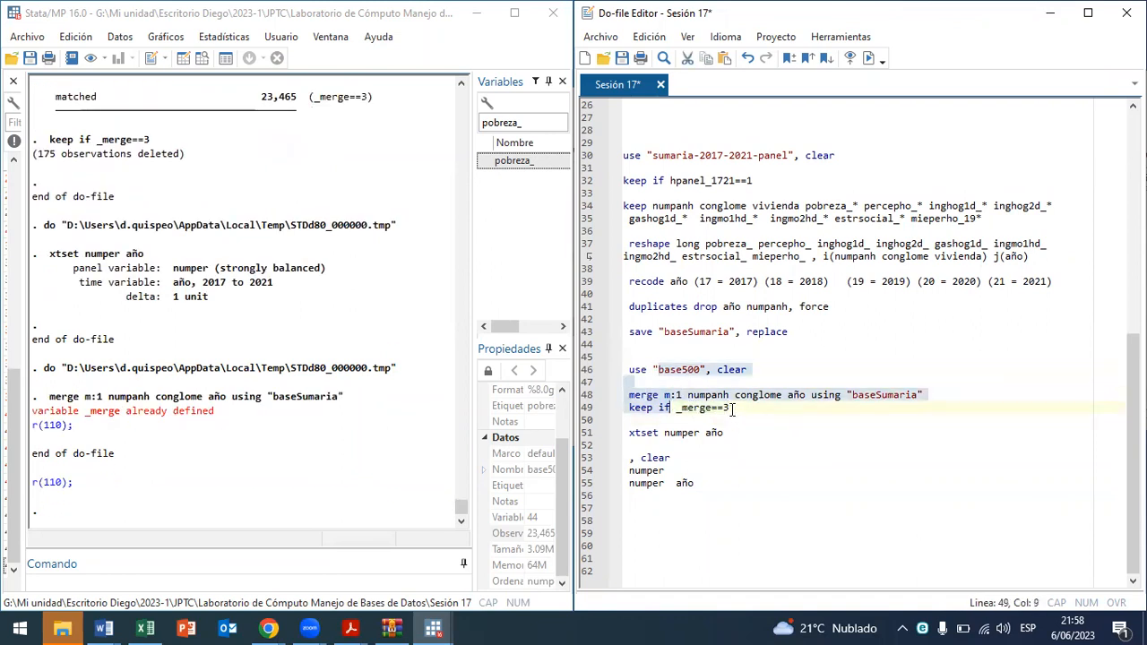
drag(733, 408, 733, 408)
key(ctrl+d)
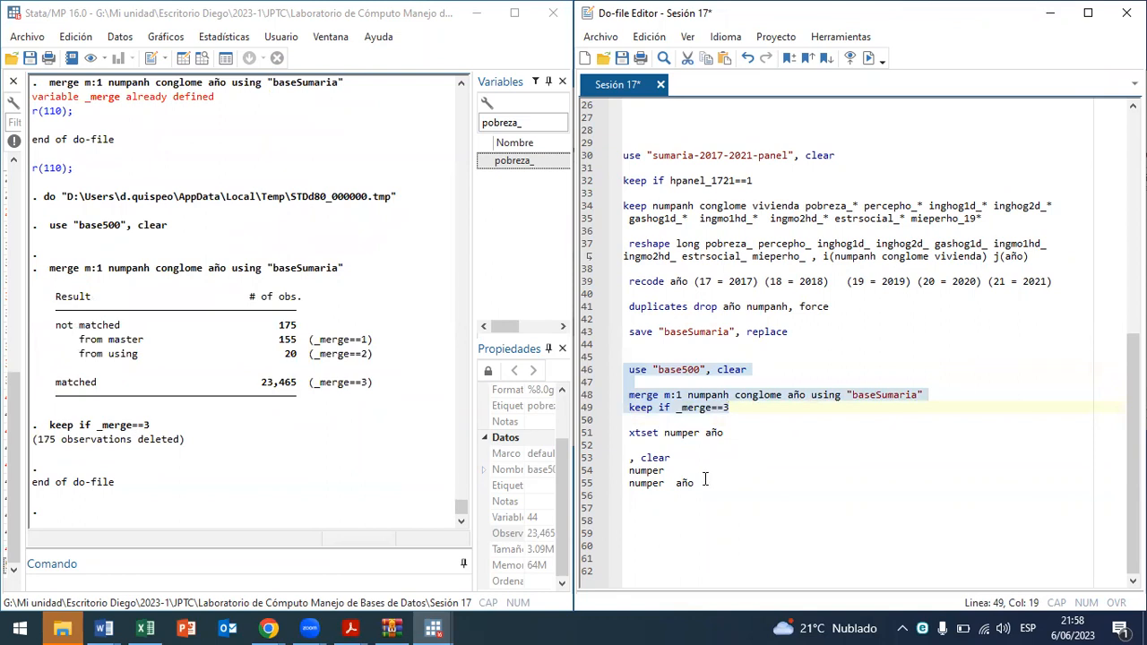
Step: Delete the leftover , clear, numper and numper año lines below the xtset command, and select numper in that command
drag(704, 483, 557, 463)
key(Delete)
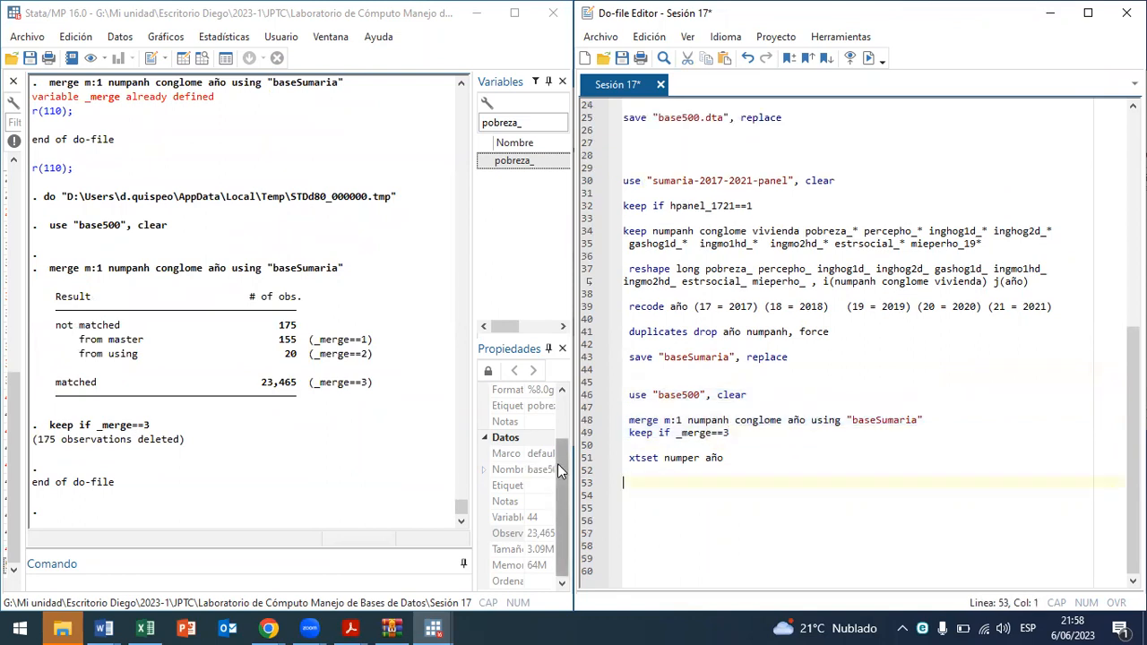
click(592, 458)
drag(701, 460, 663, 460)
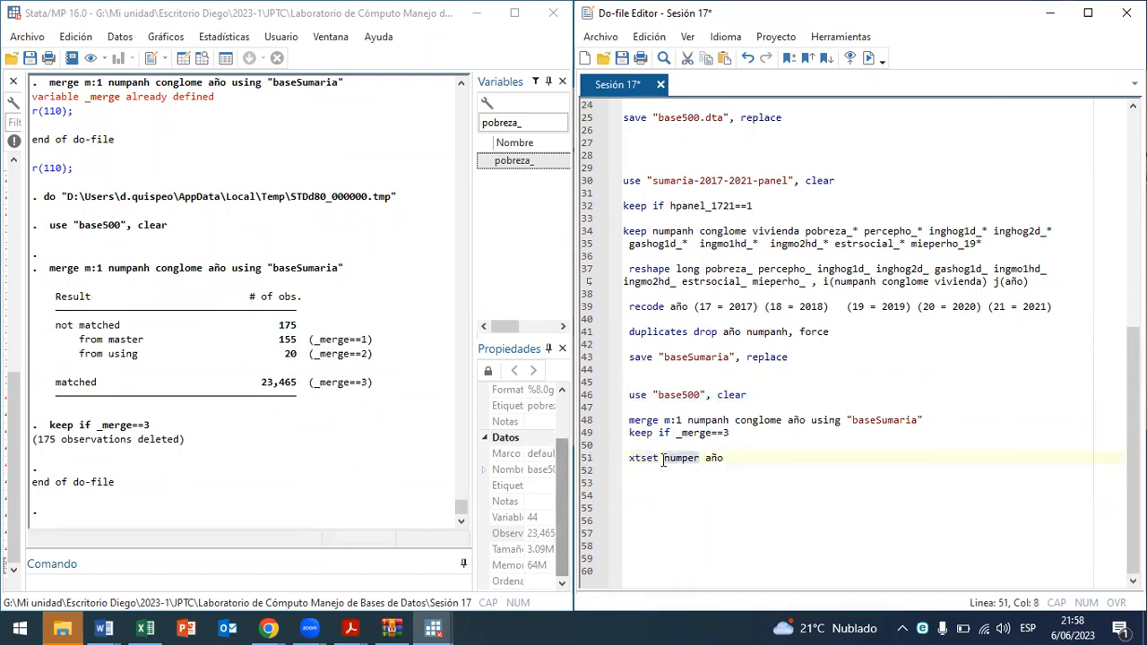
Step: Run the xtset numper año line and highlight the panel balance description in the results
drag(743, 458, 622, 459)
key(ctrl+d)
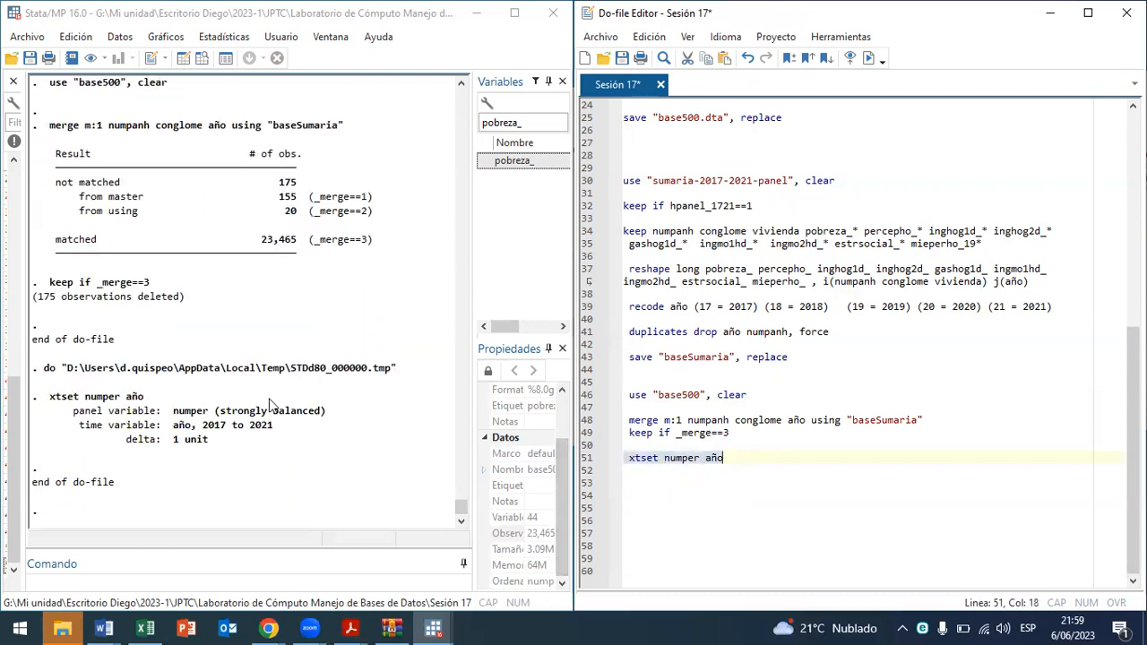
drag(326, 414, 231, 419)
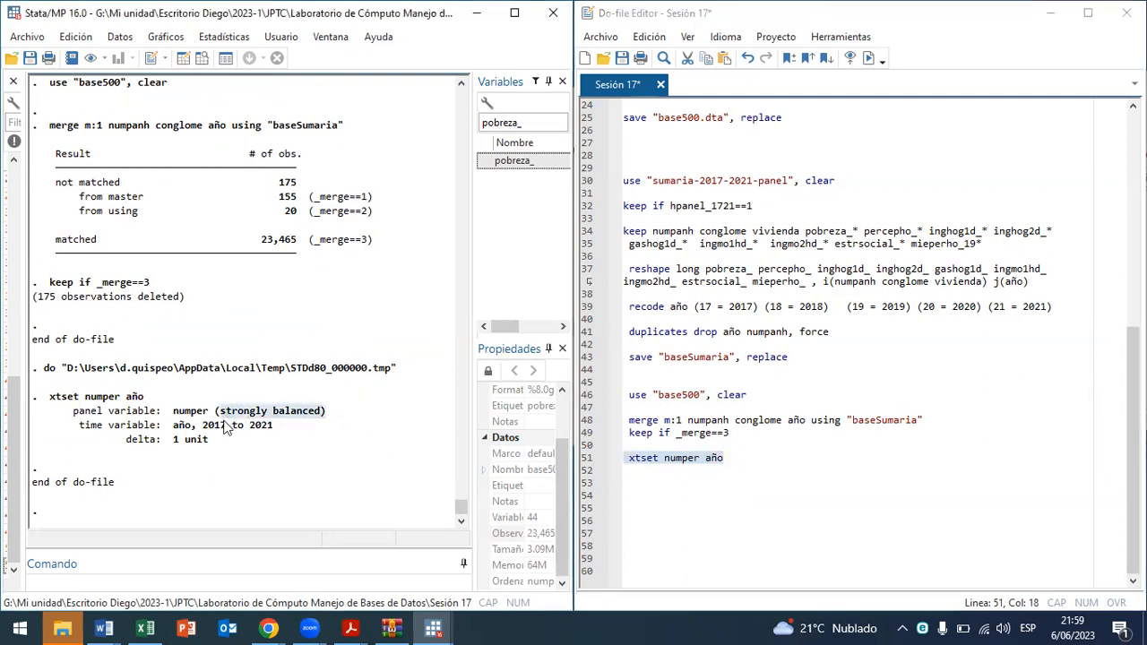
Step: Switch to Excel to review the N=n and I=i notes for a balanced panel, and close the workbook
click(142, 626)
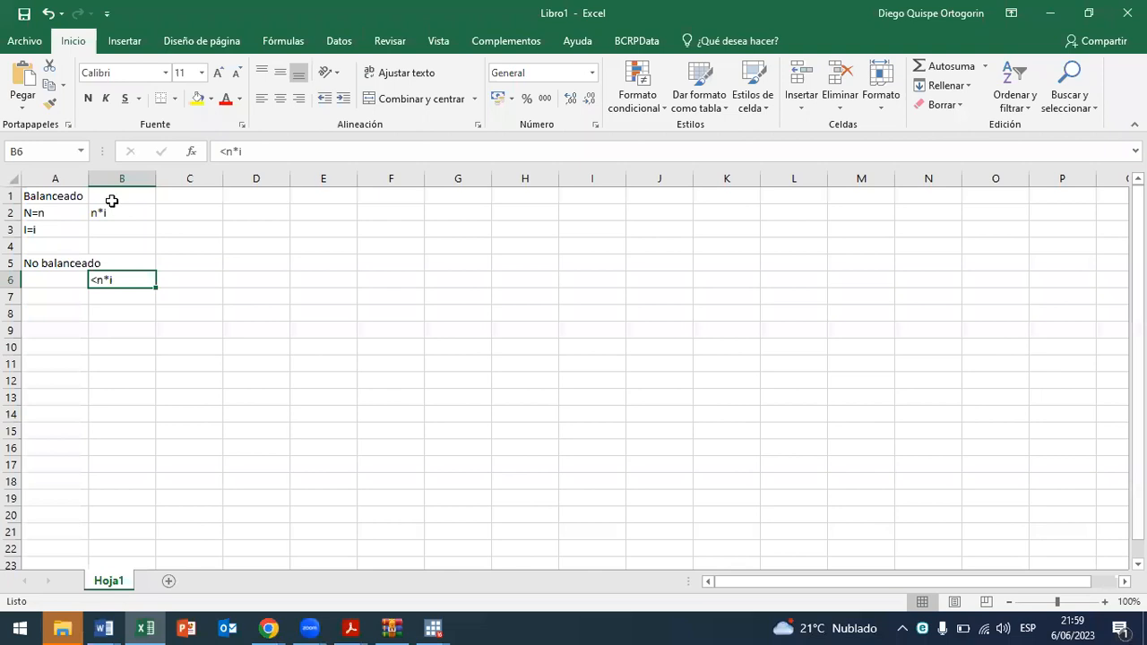
click(77, 212)
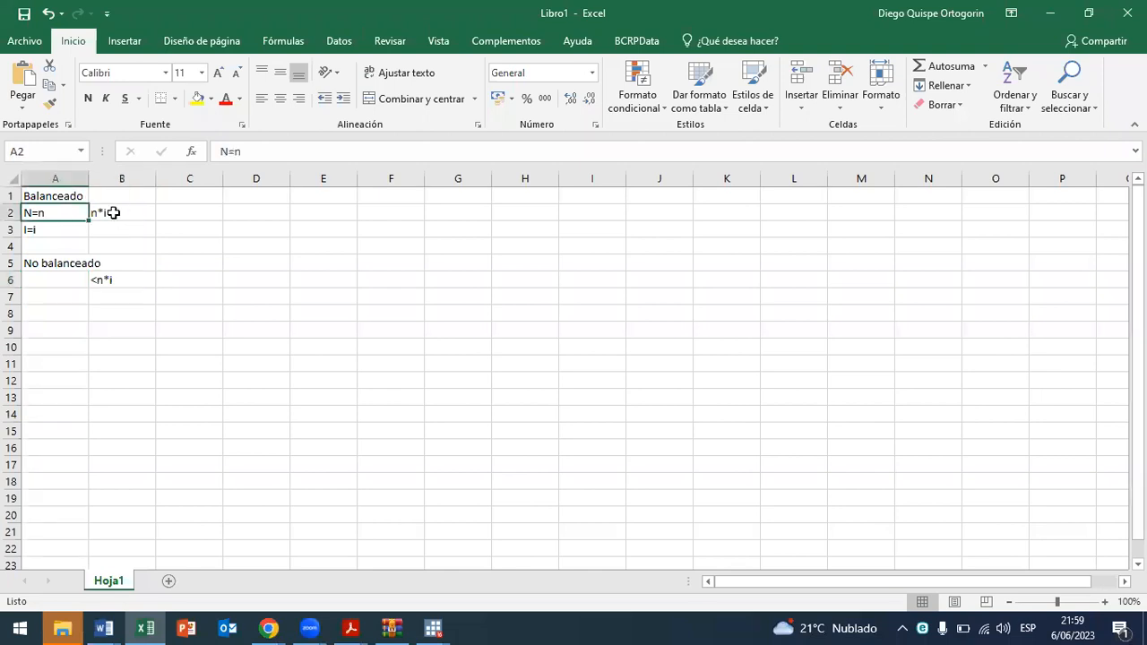
click(57, 232)
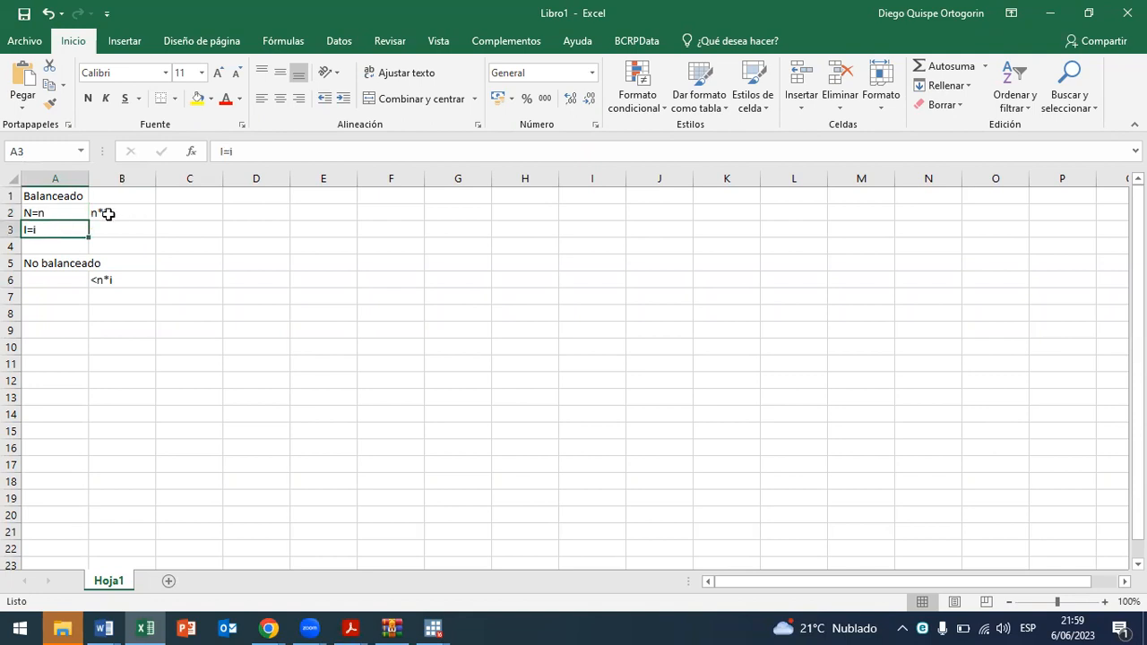
click(1126, 14)
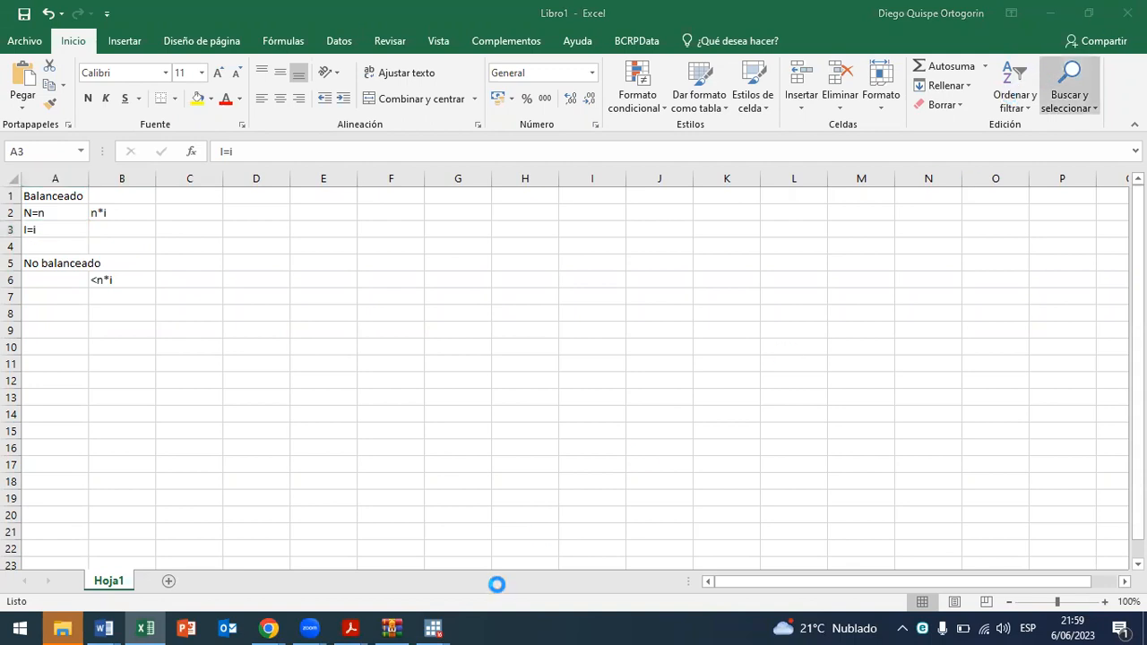
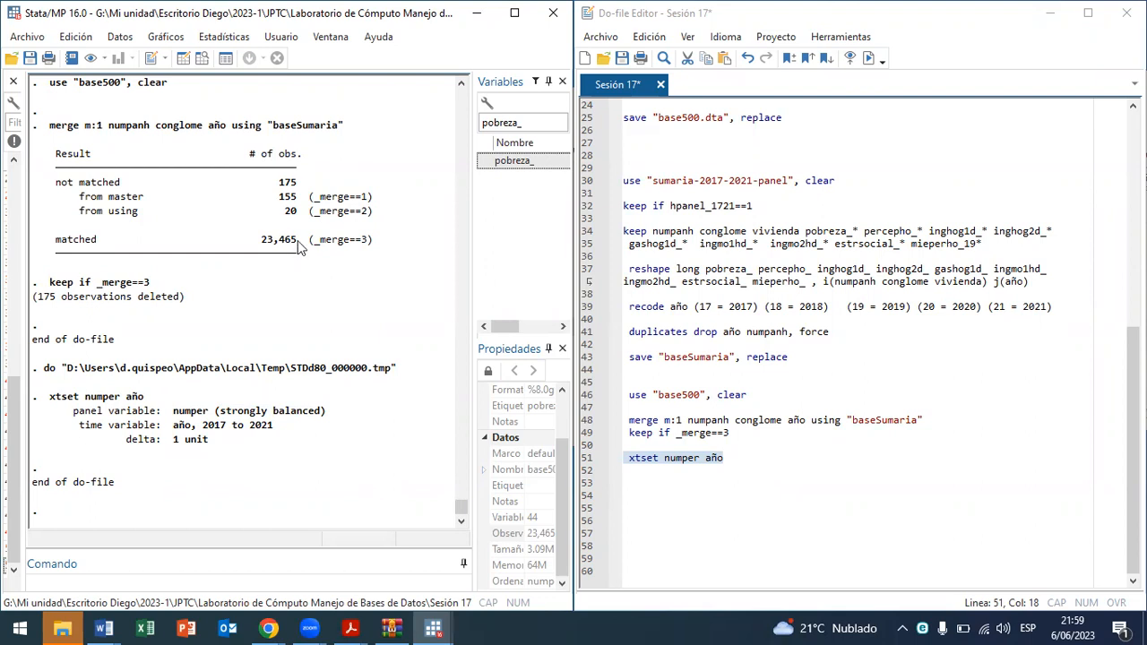
Step: Write the line 23465=5*personas below the xtset command in the do-file
click(815, 478)
key(Return)
text(23465)
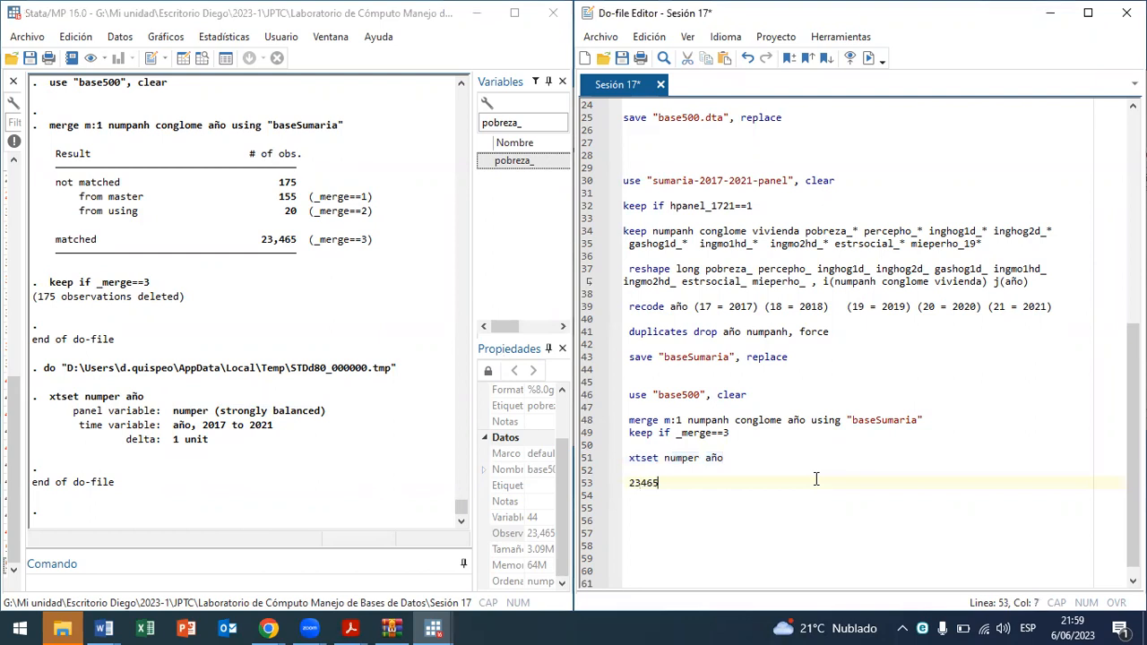
text(=5*pe)
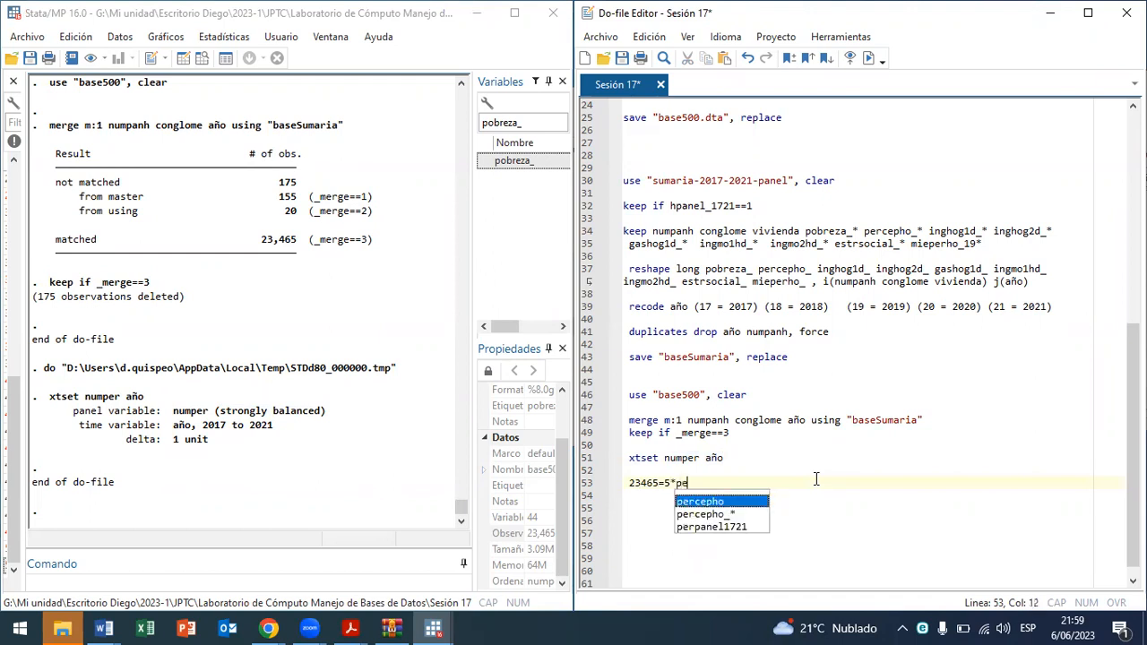
text(rsonas)
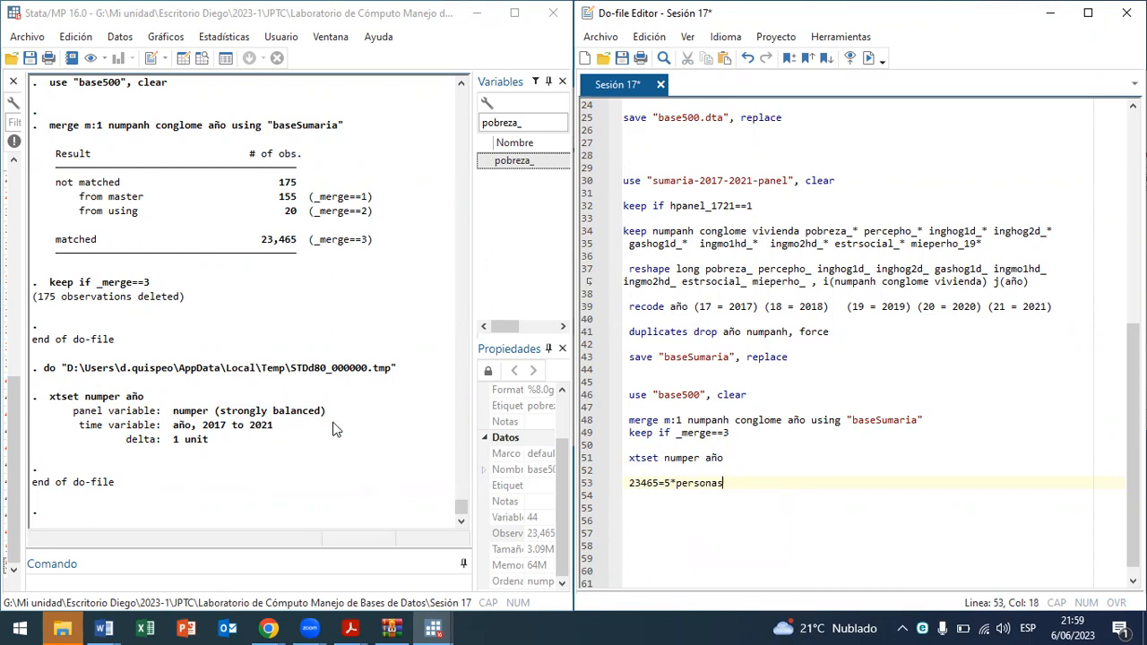
Step: Examine the time variable's year range and the delta unit in the xtset output
drag(296, 426, 174, 429)
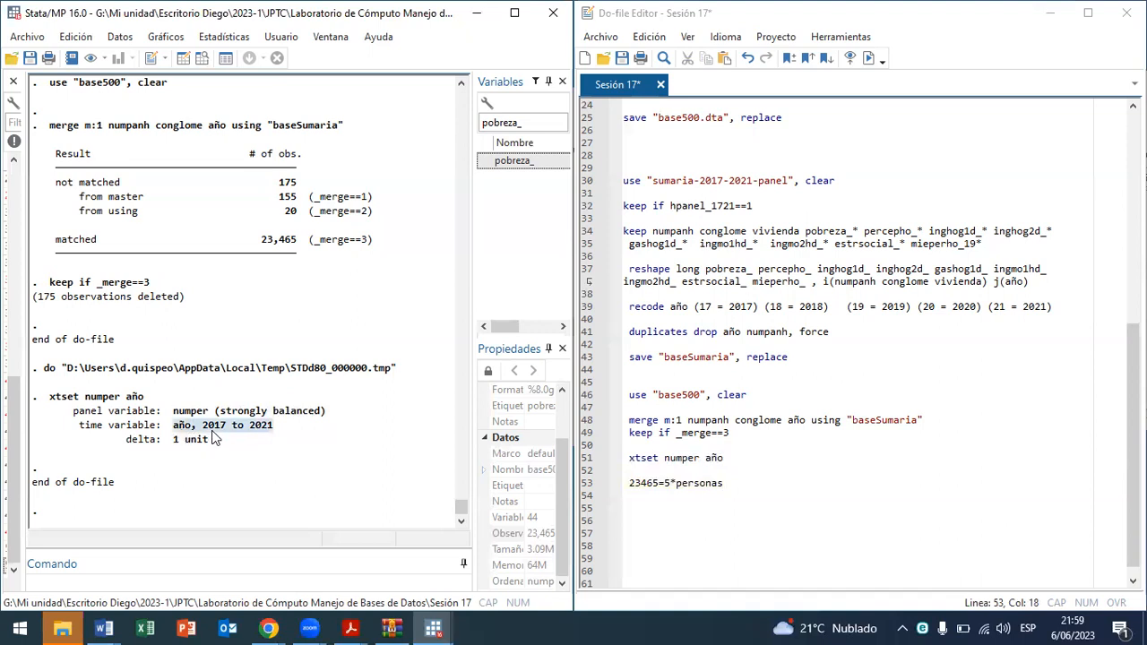
click(278, 430)
drag(170, 441, 192, 445)
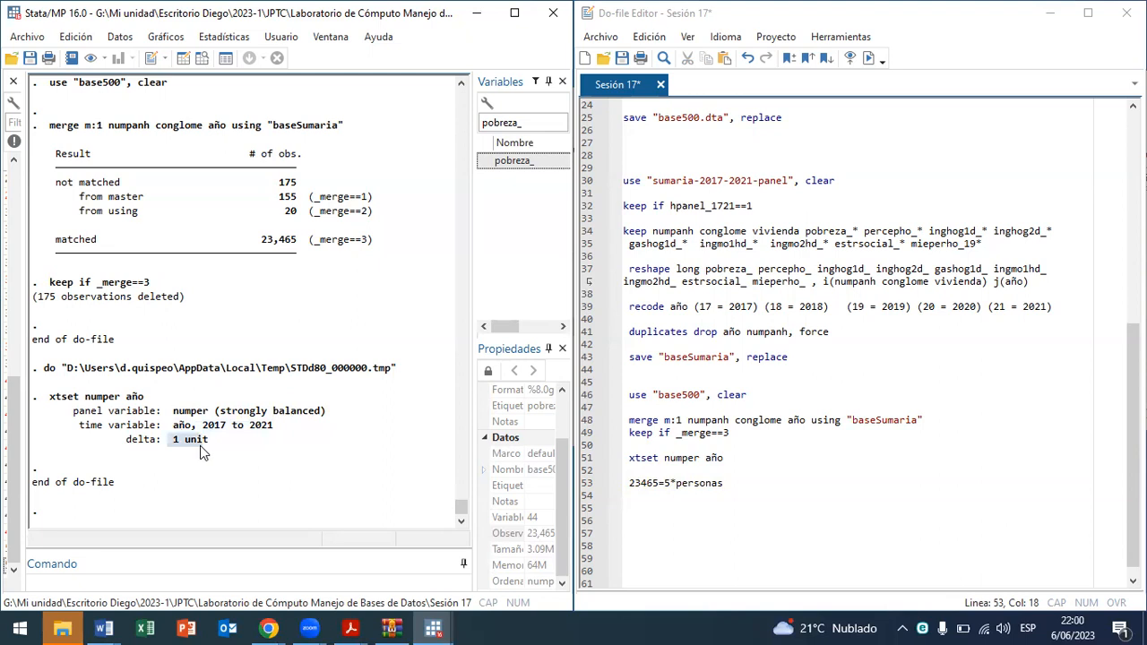
click(230, 431)
drag(190, 441, 178, 441)
click(209, 454)
double_click(214, 424)
Step: Open the Windows Calculator and divide 23465 by 5
click(20, 628)
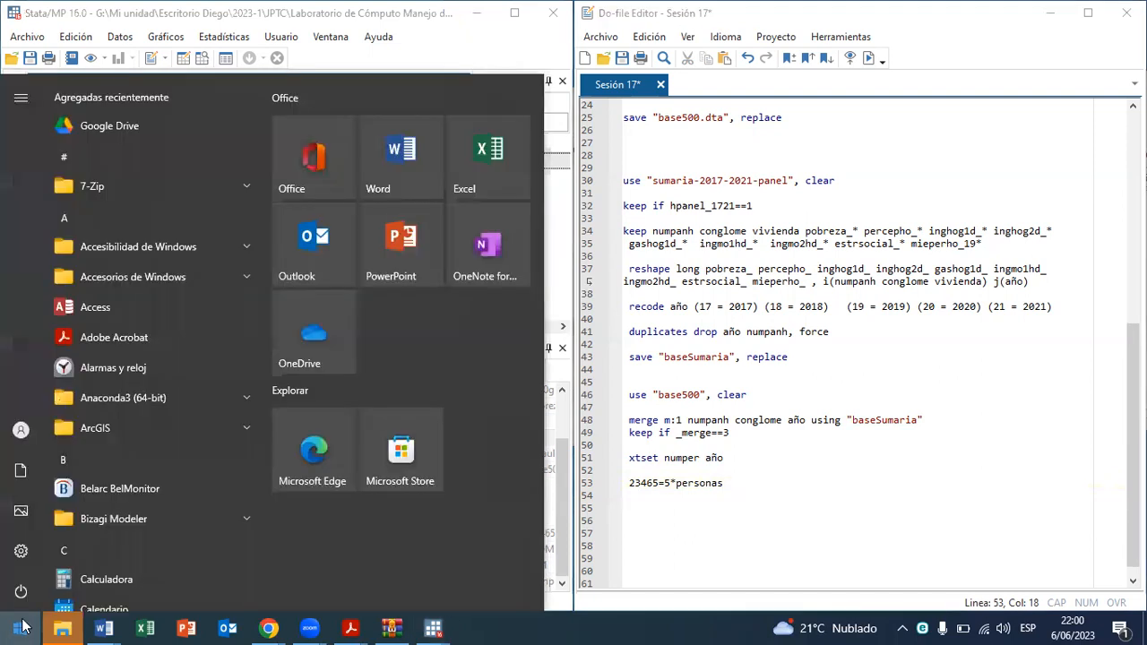
click(145, 575)
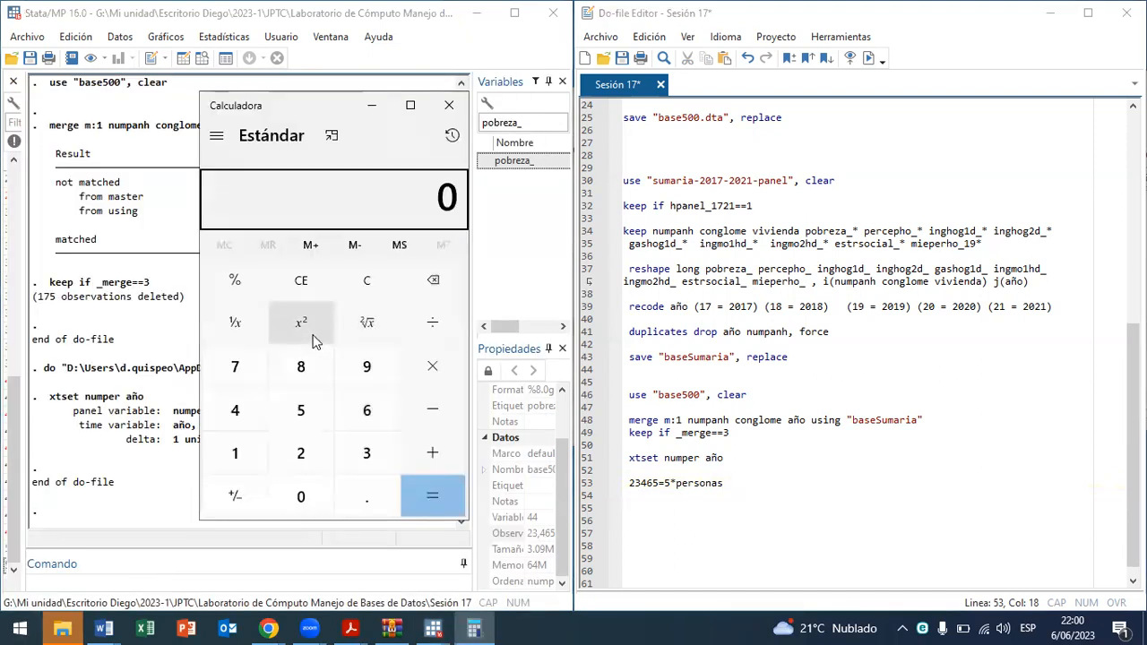
click(301, 453)
click(361, 459)
click(234, 410)
click(366, 410)
click(301, 410)
click(433, 328)
click(301, 410)
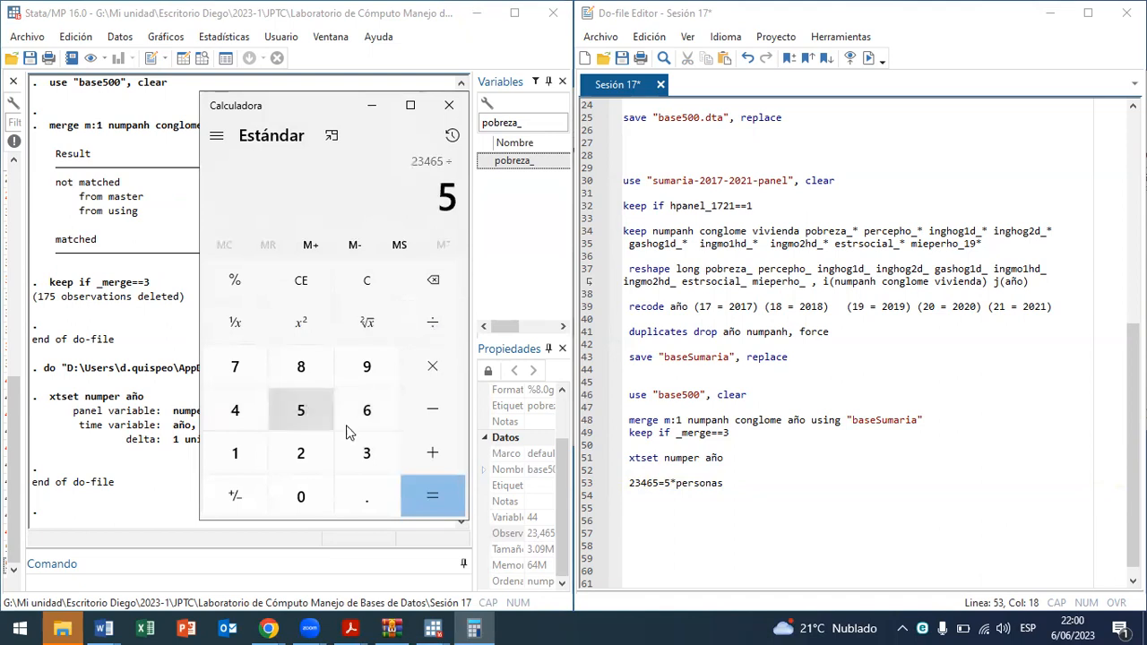
click(440, 493)
Step: Add the lines personas=4693, periodos=5 and filas u observaciones=23465 below the equation in the do-file, and close the Calculator
click(752, 484)
key(Return)
key(Return)
text(personas=4693)
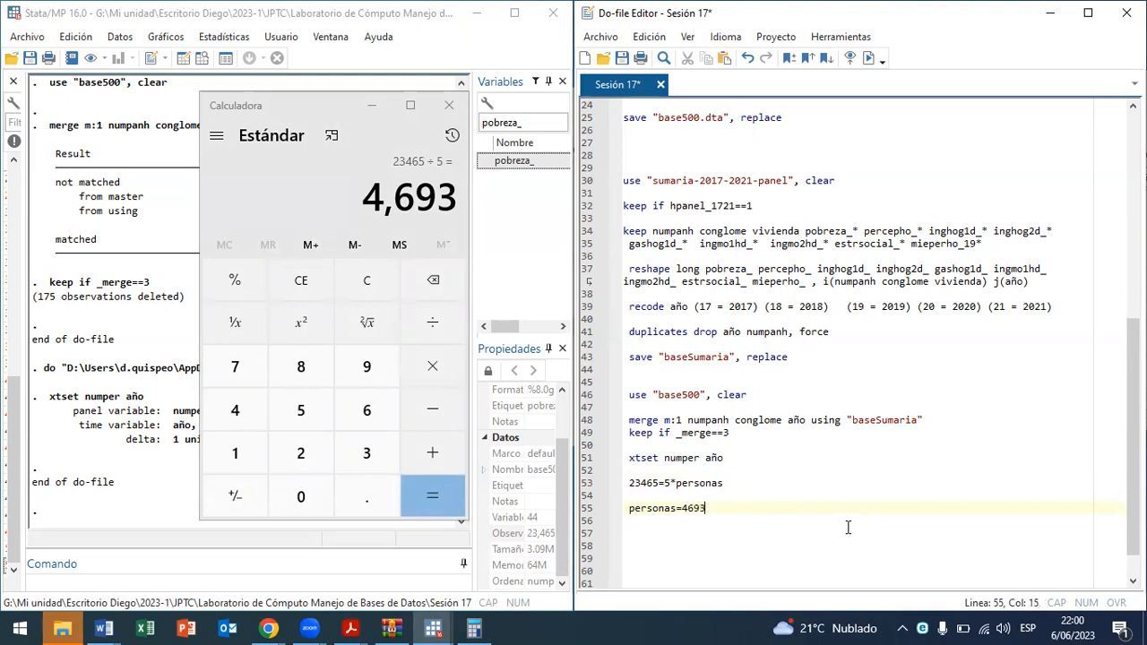
key(Return)
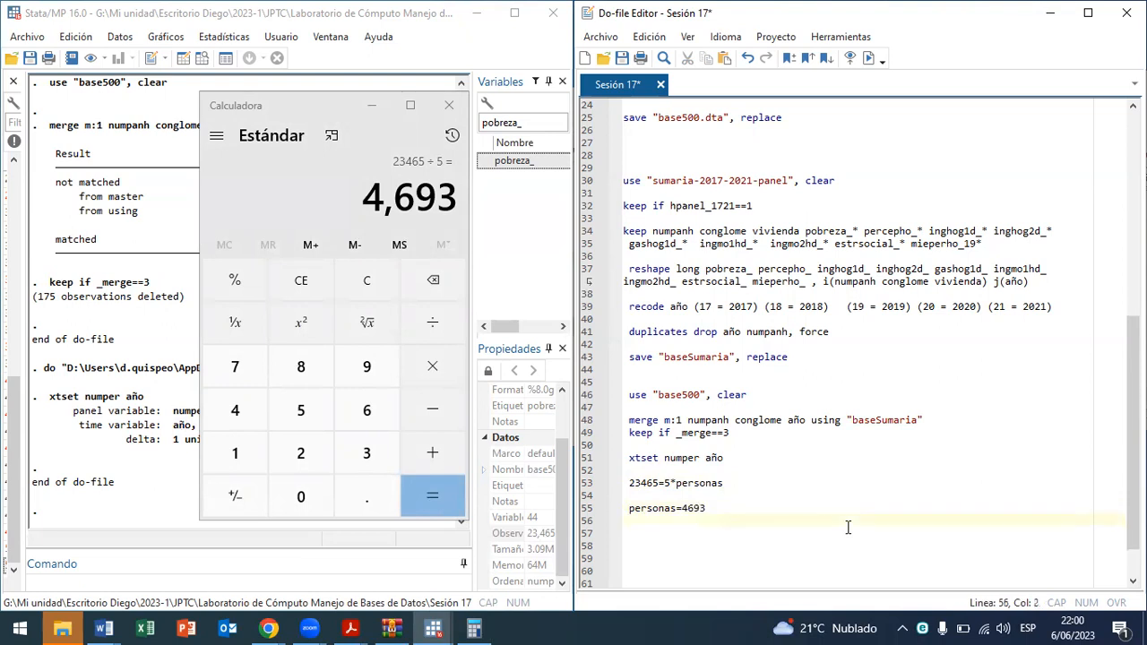
text(periodos=5)
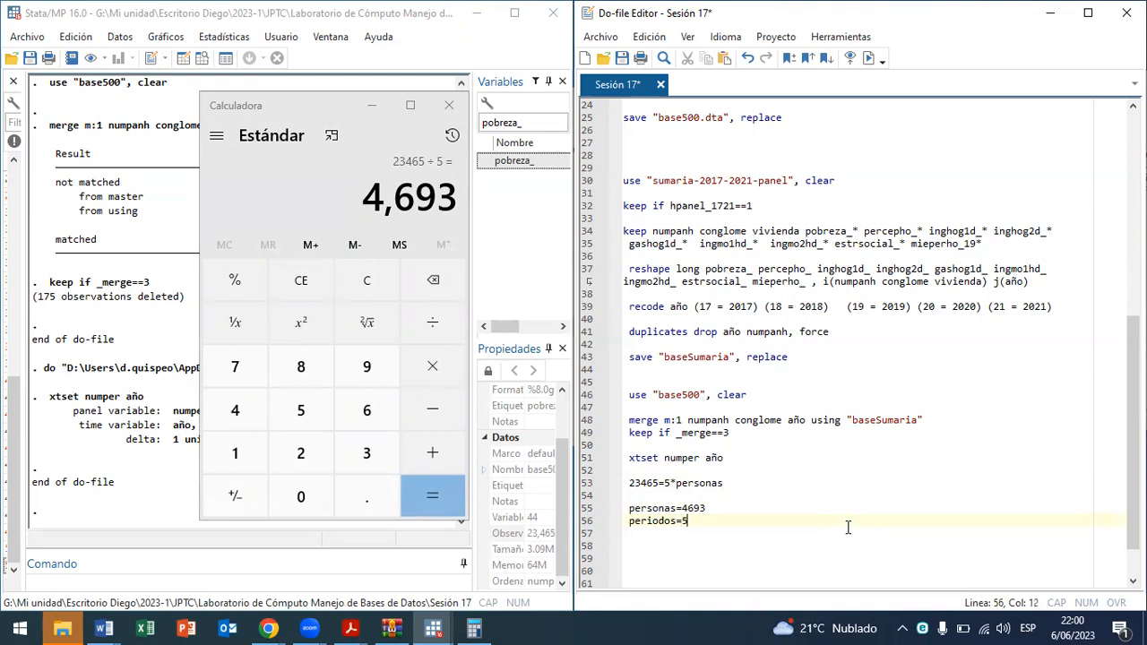
key(Return)
text(filas)
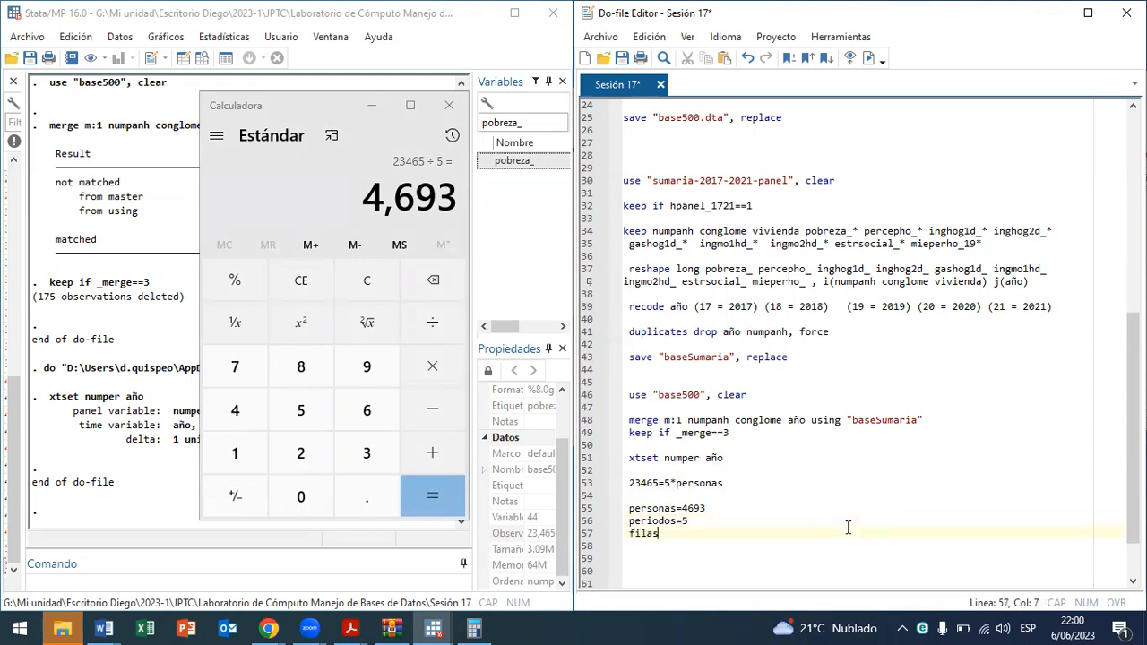
text( u observaciones=)
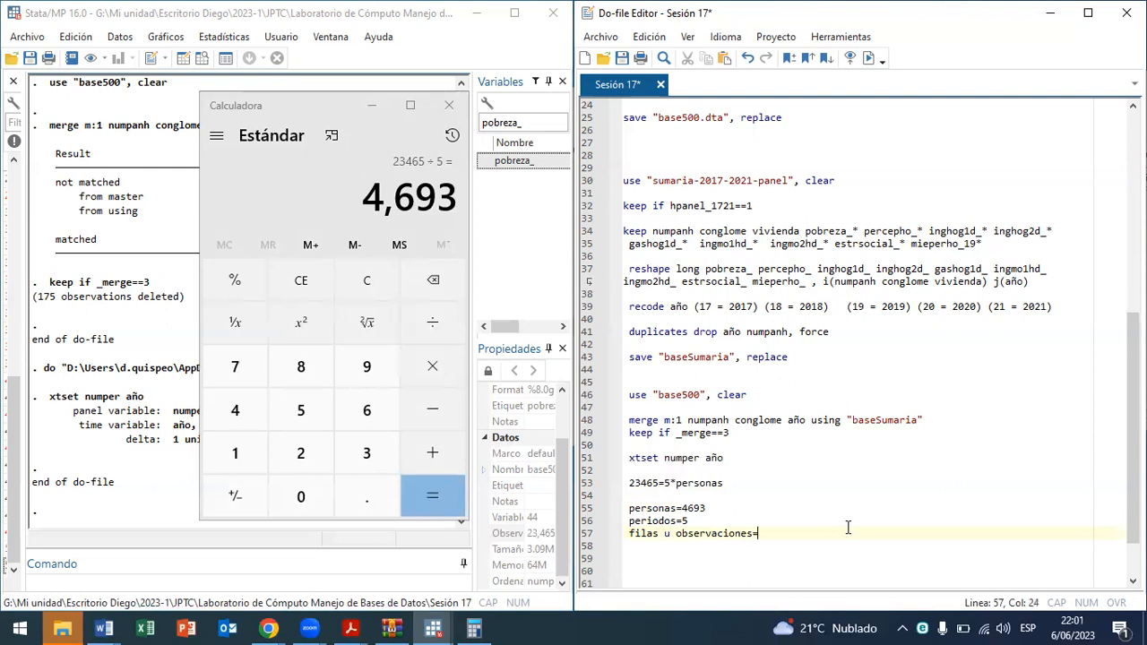
text(23465)
click(448, 105)
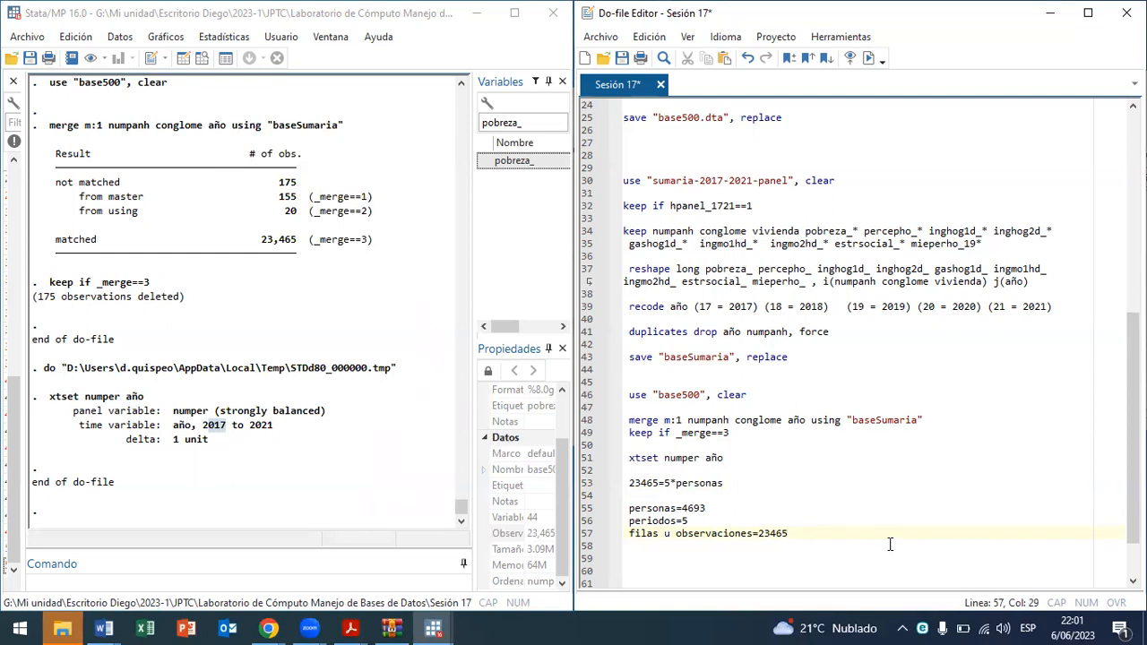
Step: Review the noted persons, periods and observations against the balance description in the xtset output and the variable properties
drag(794, 535, 748, 535)
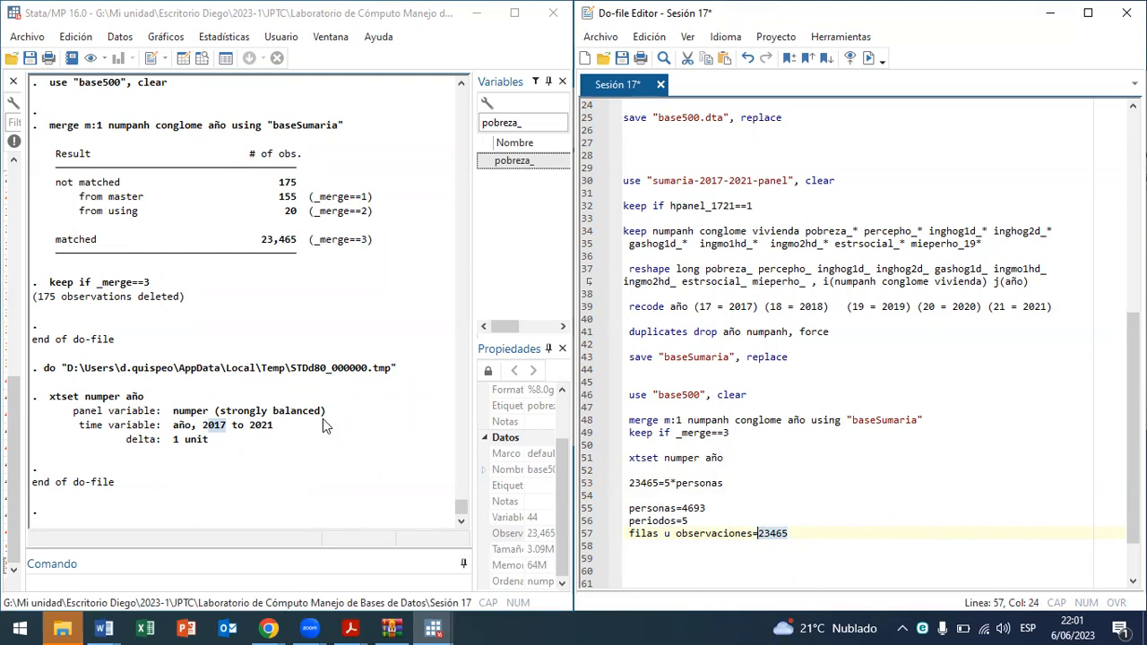
drag(326, 412, 223, 416)
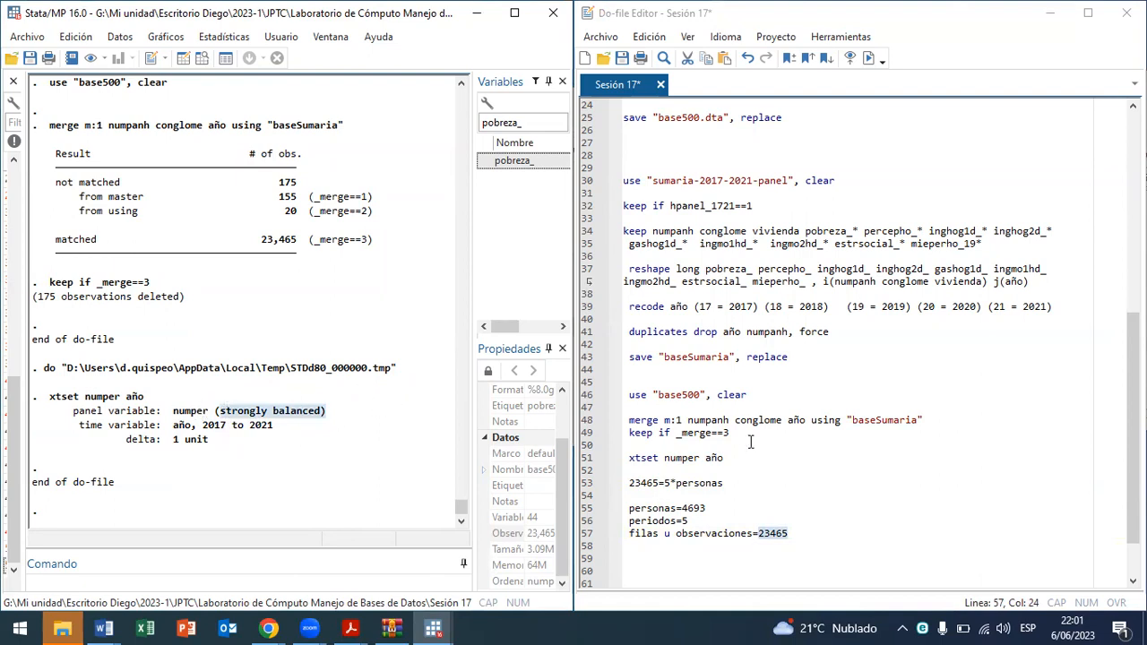
drag(631, 508, 792, 532)
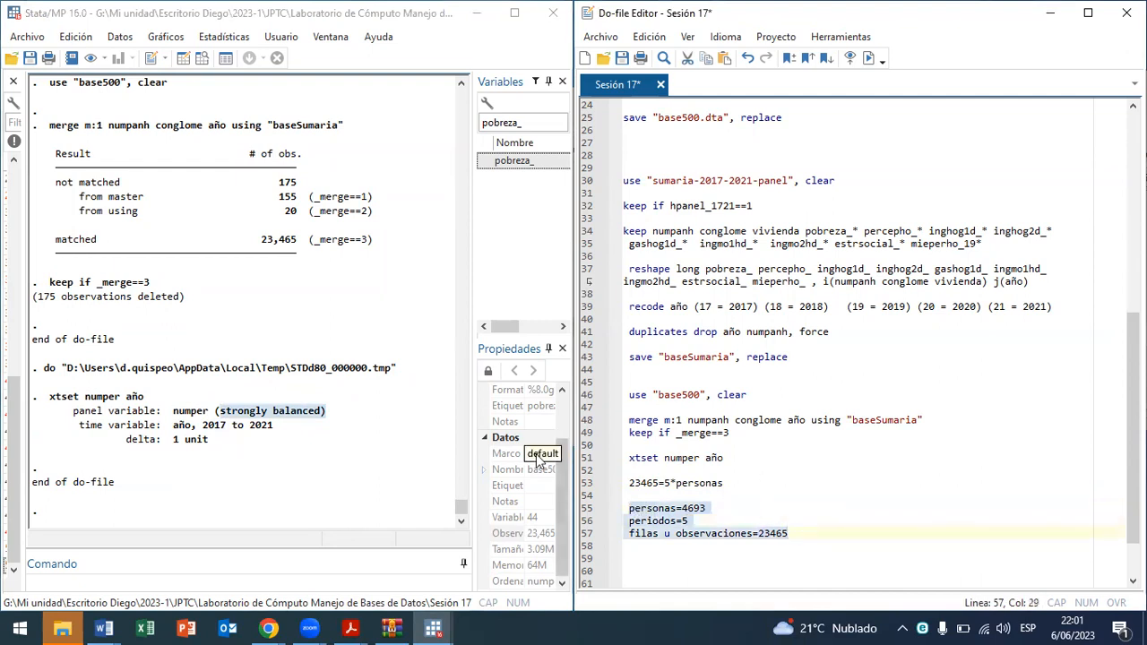
scroll(537, 455, up, 2)
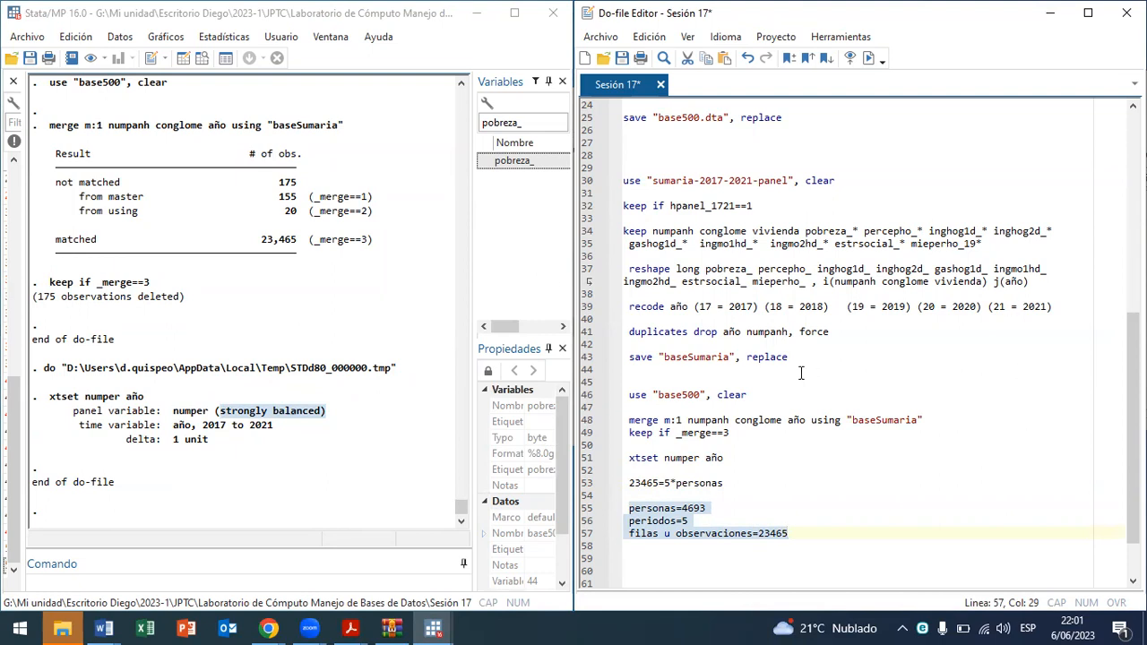
Step: Save the do-file and comment out the personas, periodos and filas u observaciones lines with asterisks
click(628, 507)
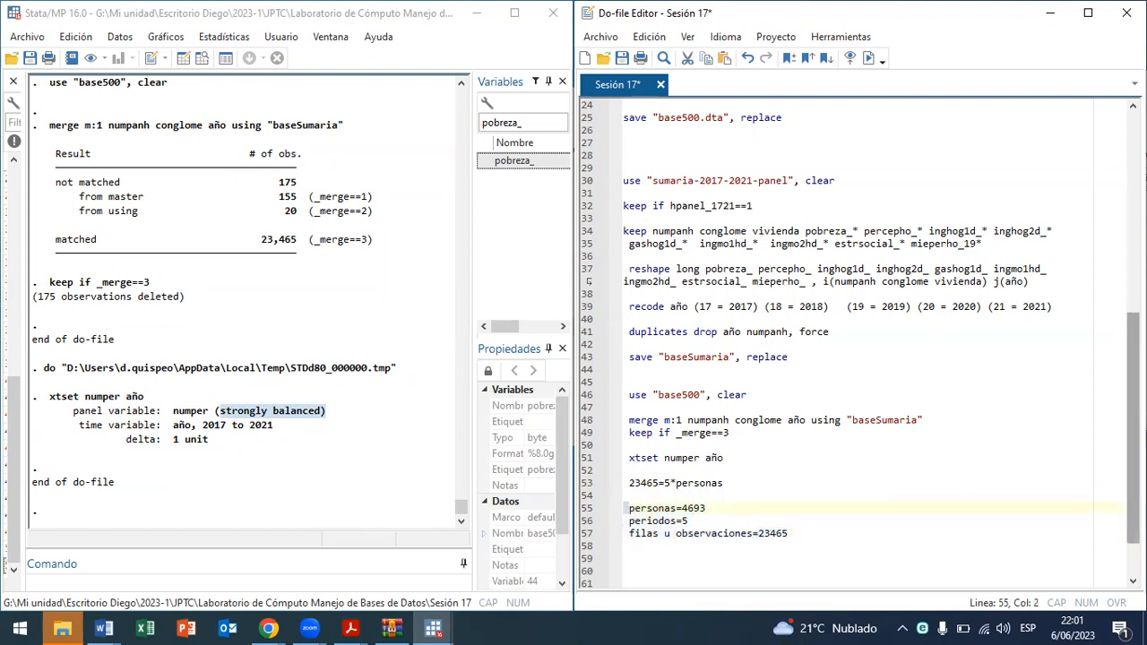
click(620, 59)
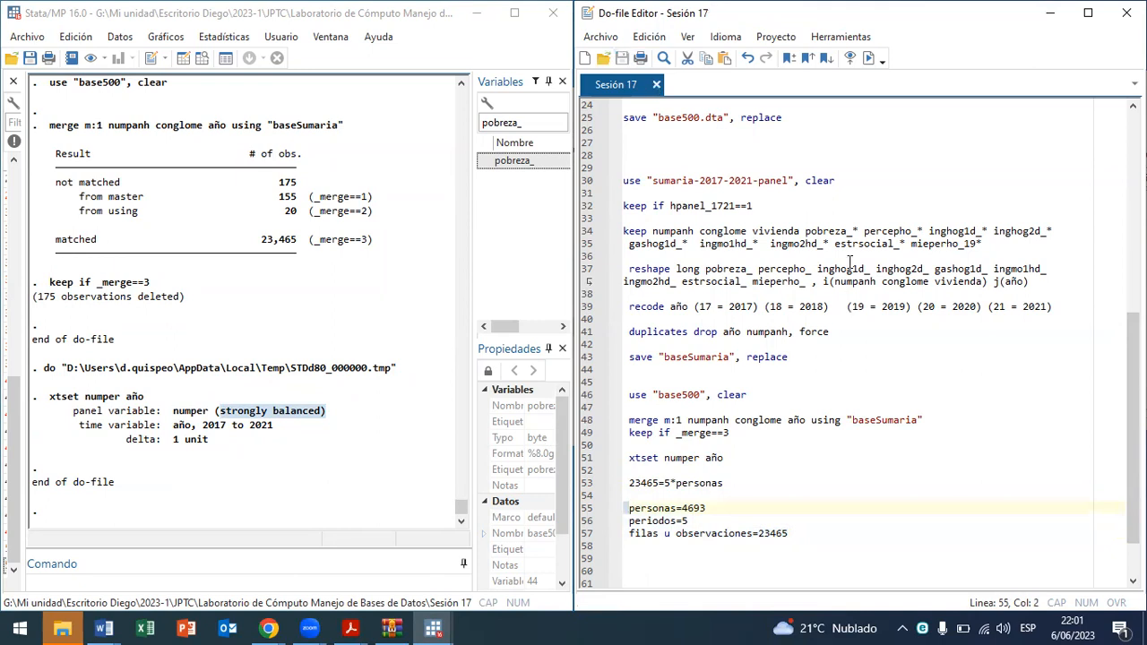
key(BackSpace)
text(*)
key(Down)
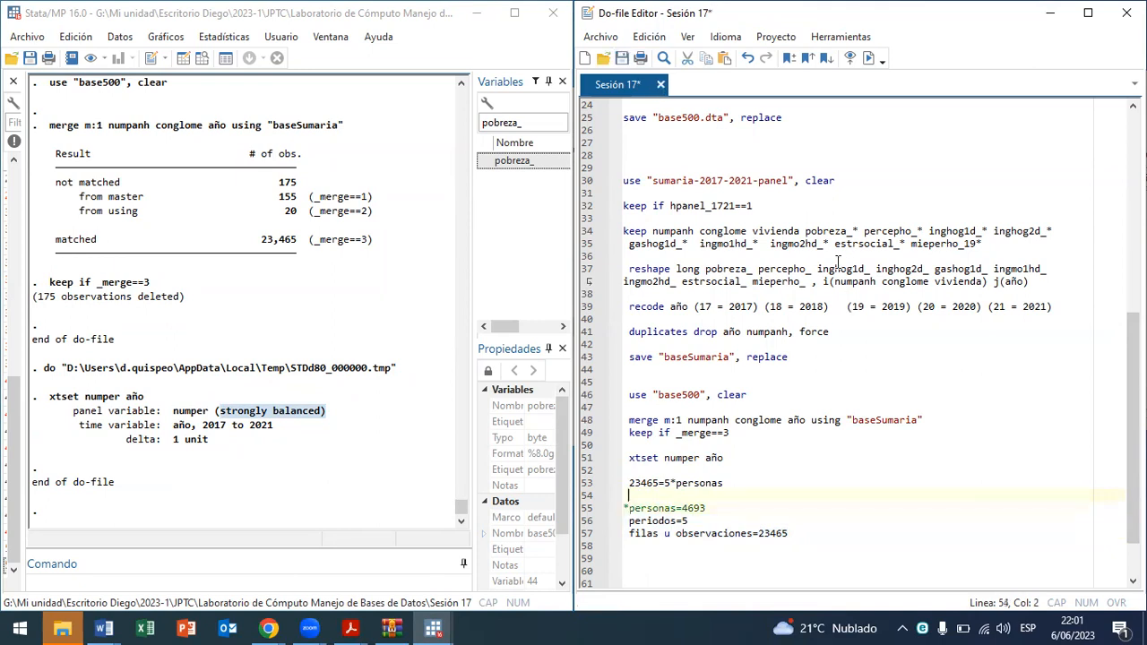
text(*)
key(Down)
text(*)
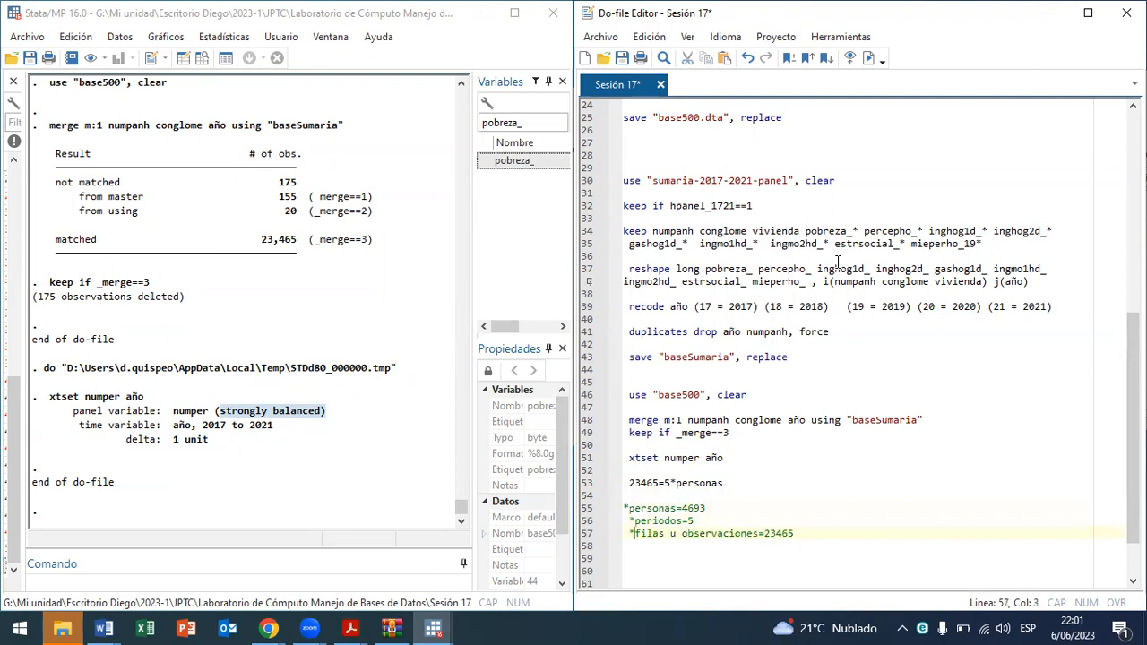
Step: Save the do-file and remove the leading spaces before the periodos and filas u observaciones comments
click(621, 58)
key(Up)
key(Left)
key(BackSpace)
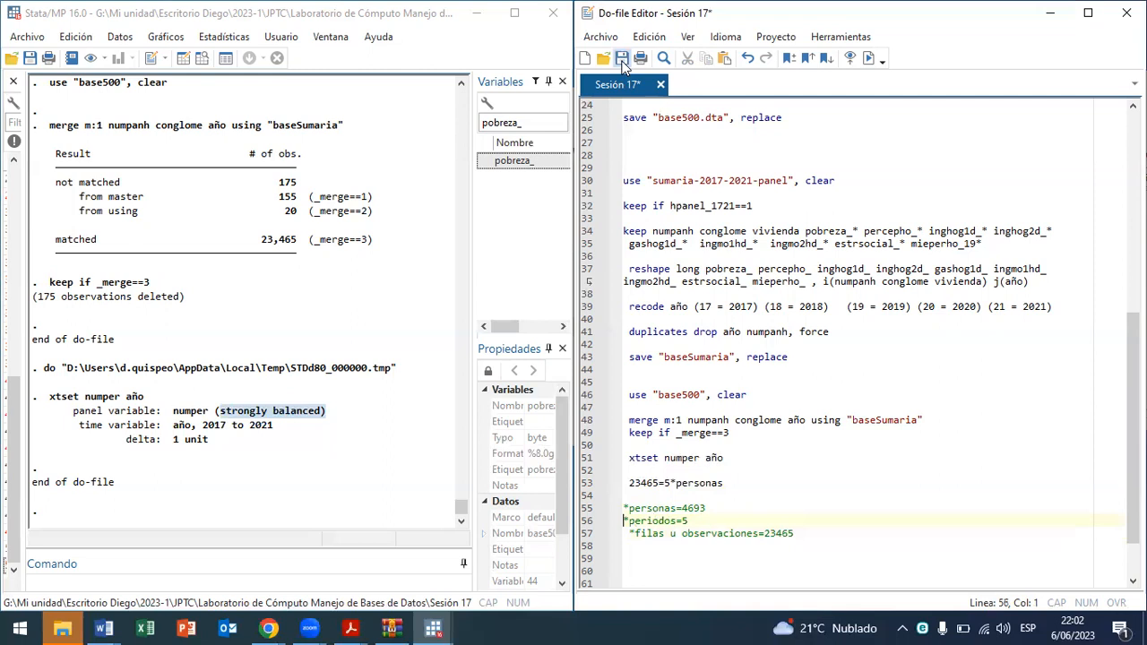
key(Down)
key(Delete)
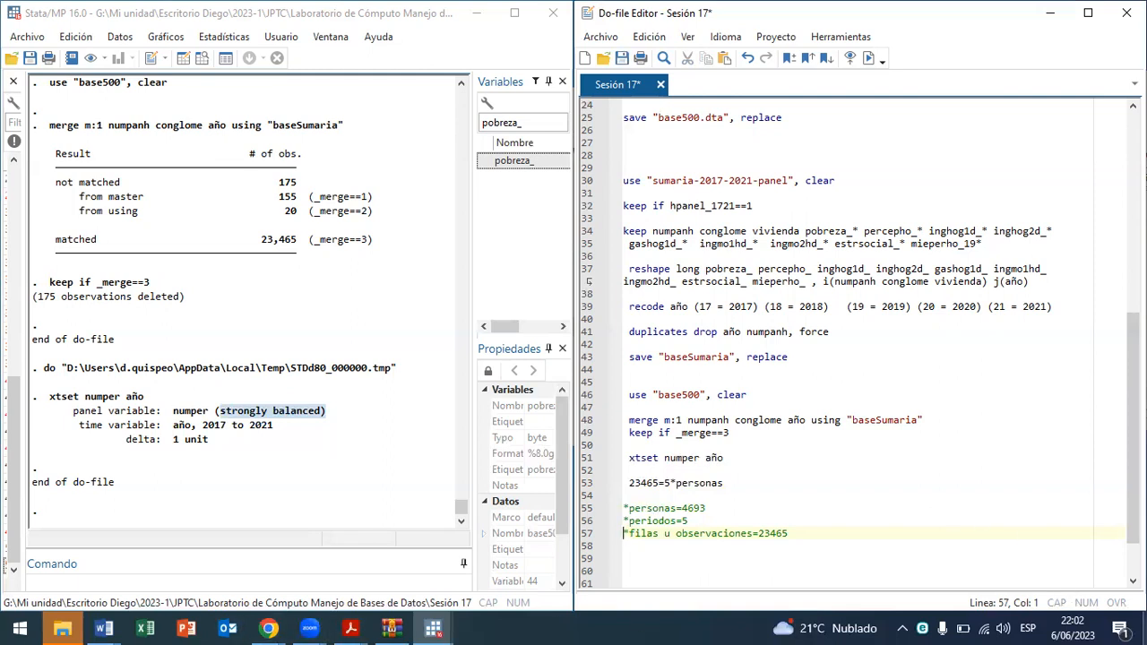
click(1075, 624)
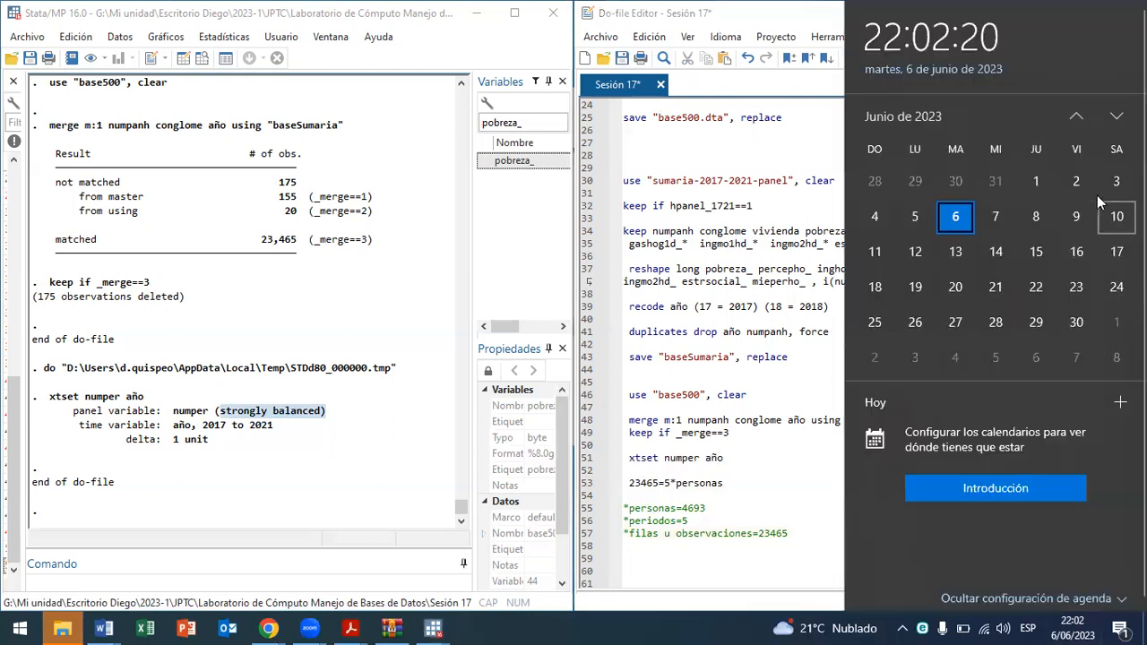
click(720, 626)
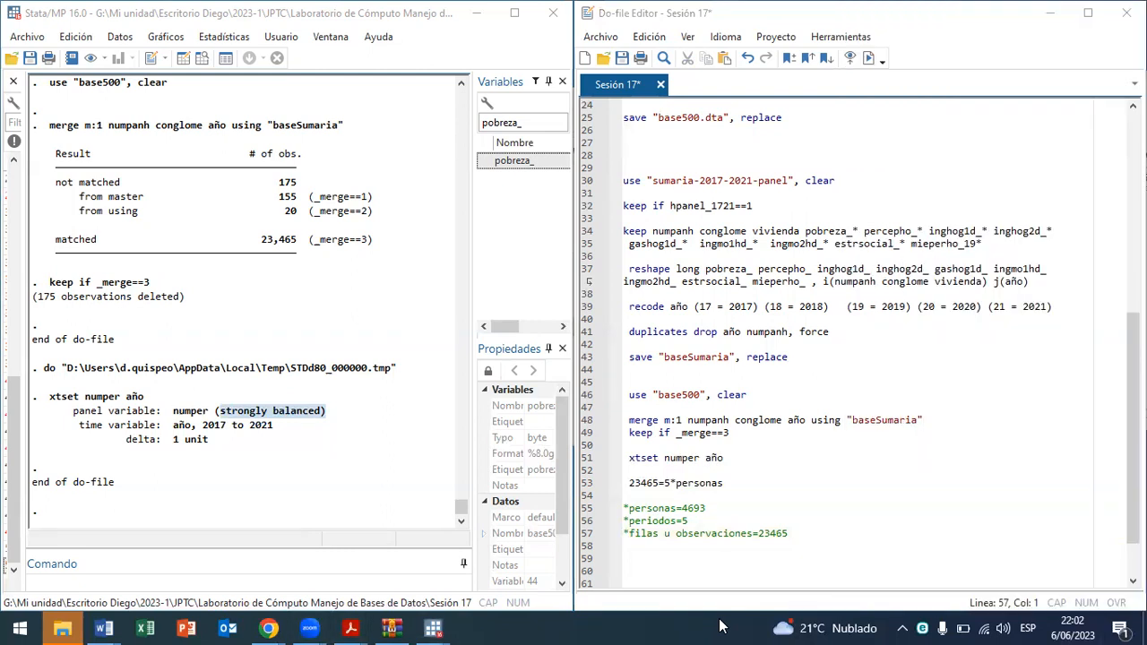